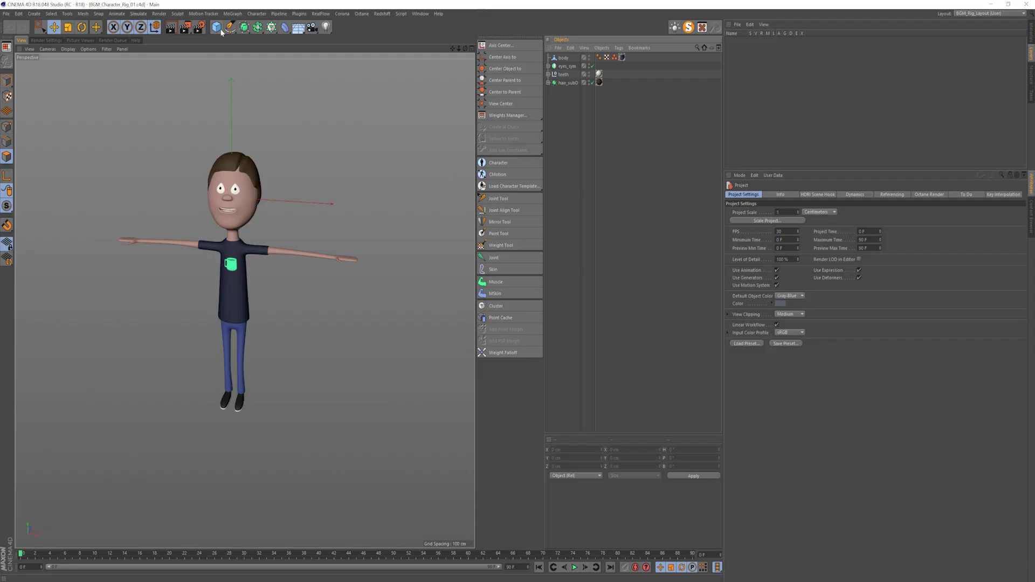
- Add a null object displayed as a circle with XZ orientation, enlarging its radius well beyond the character's head
left_click_drag(216, 27, 235, 42)
left_click(766, 195)
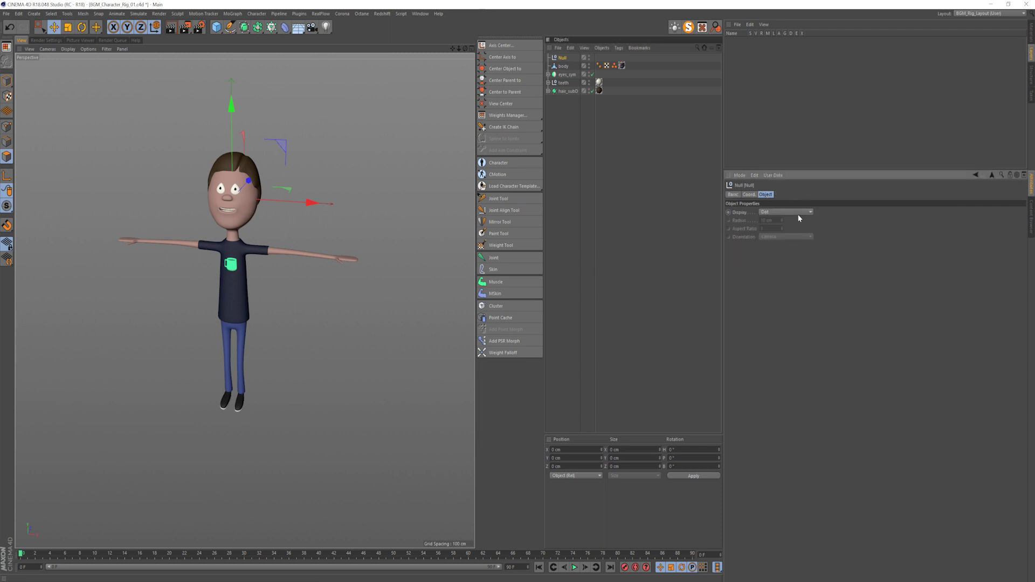
left_click(799, 213)
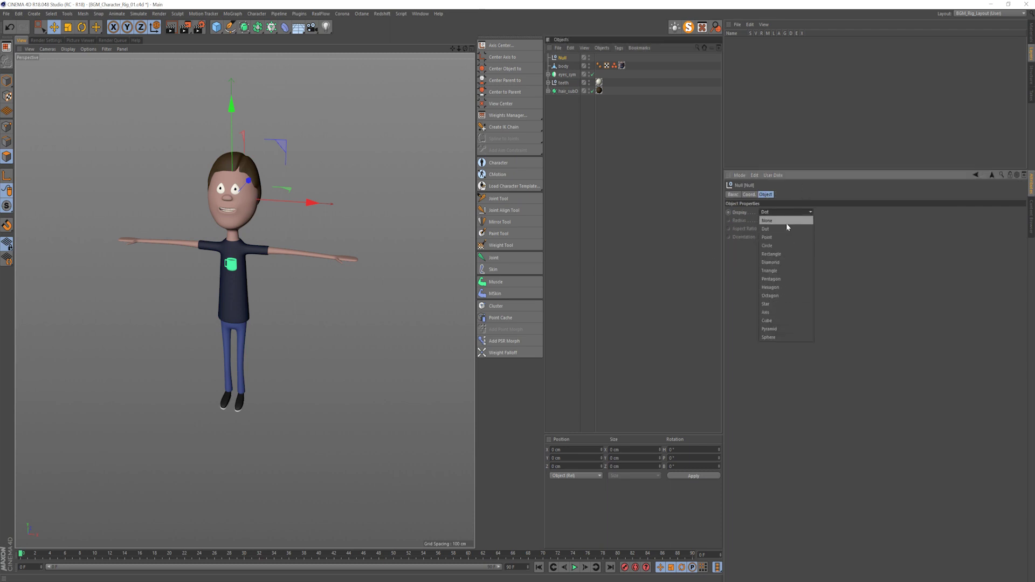
left_click(785, 247)
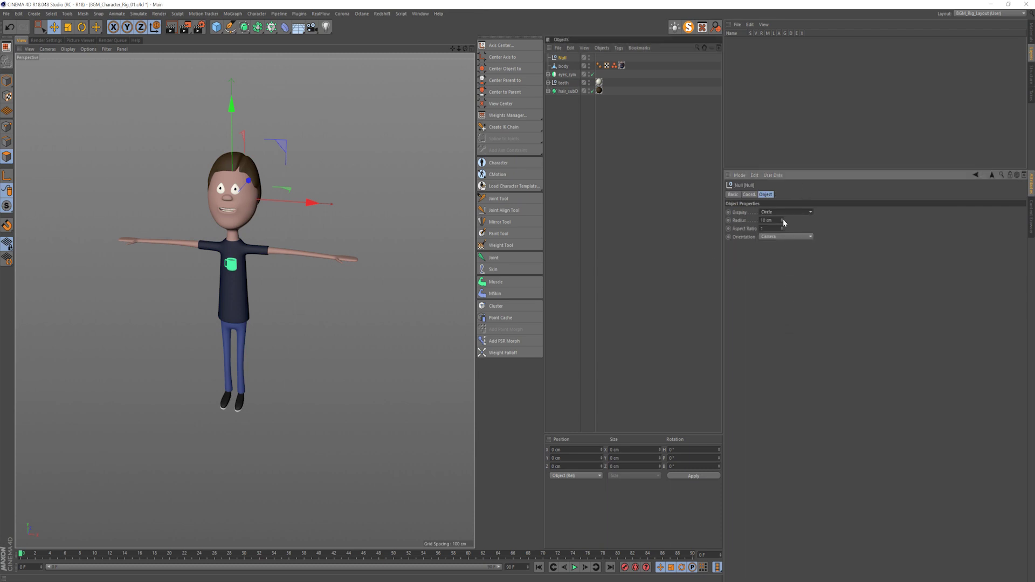
left_click_drag(783, 191, 784, 160)
scroll(788, 238, "down", 3)
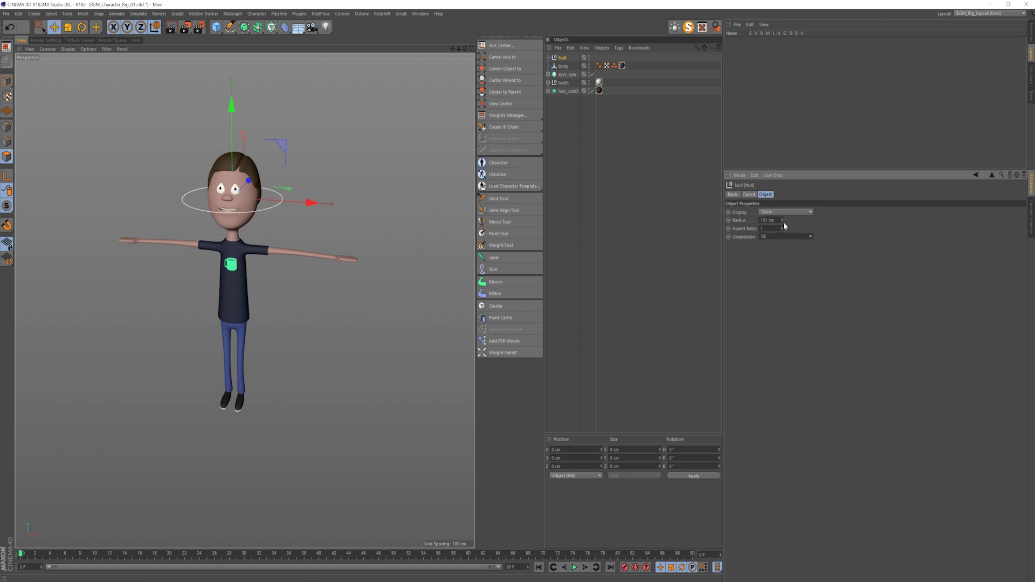
left_click_drag(782, 221, 782, 207)
- Turn on the null's custom display color and set it to bright green
left_click(733, 194)
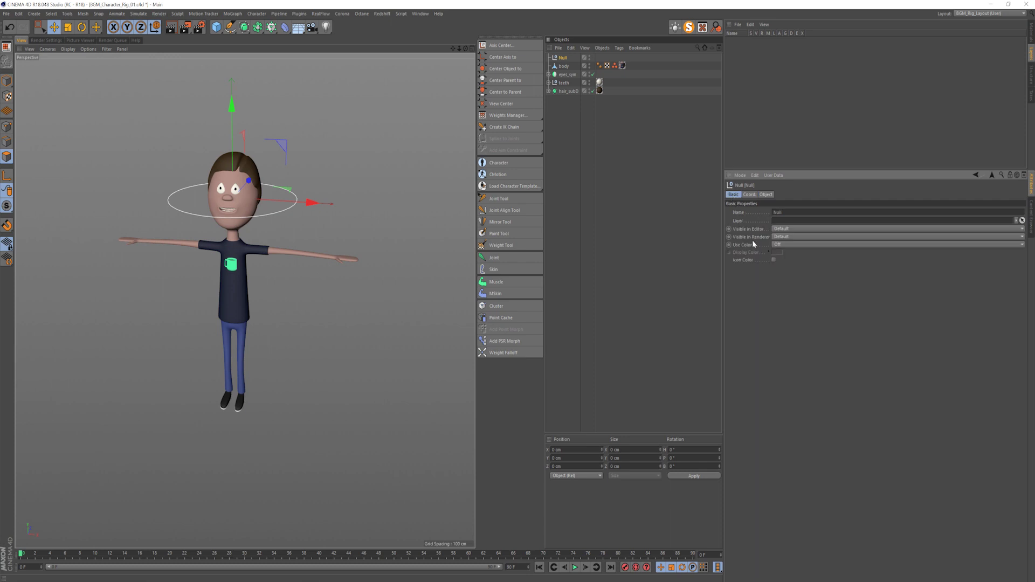
left_click(787, 244)
left_click(781, 271)
left_click(777, 252)
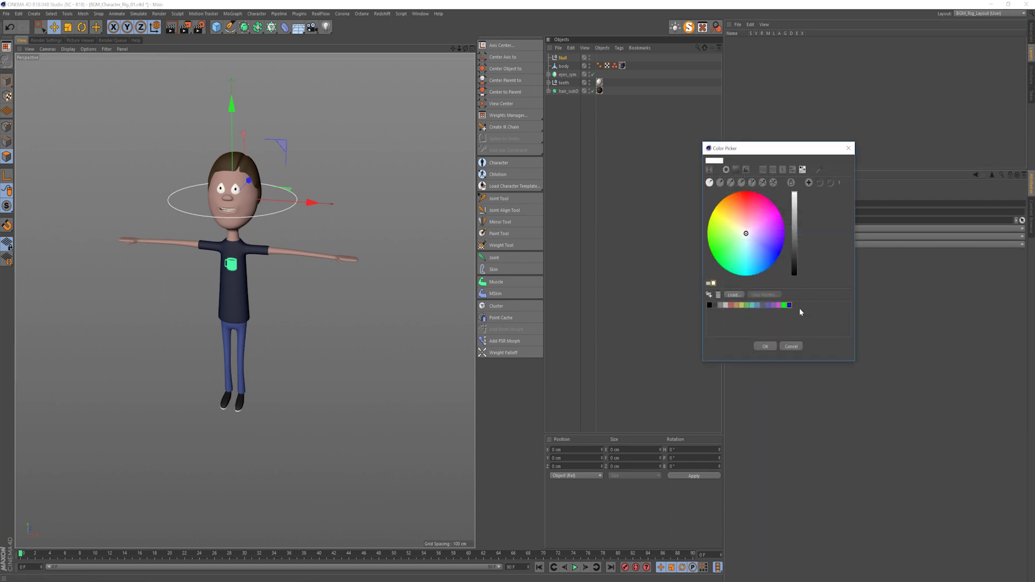
left_click(784, 306)
left_click(765, 346)
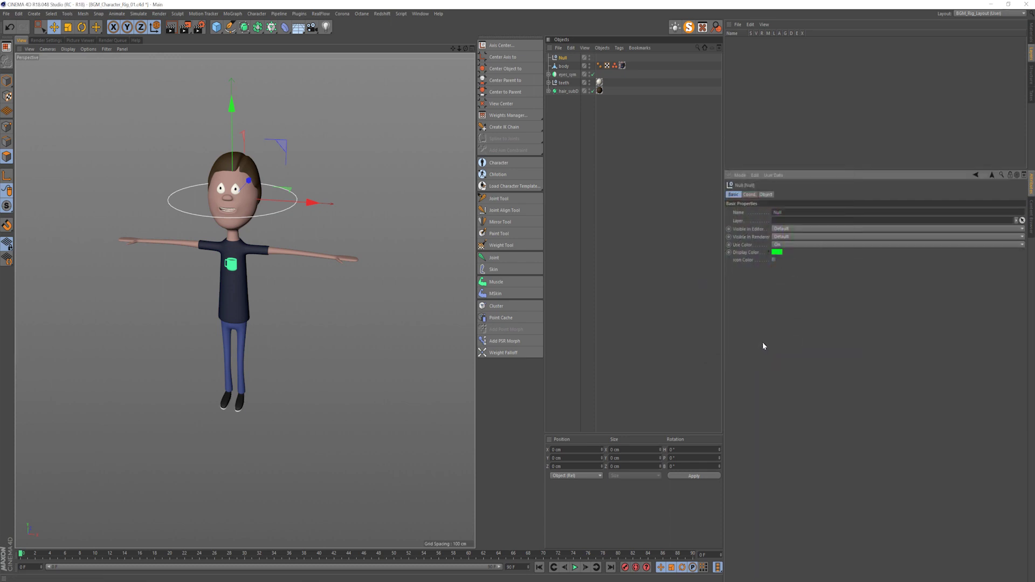
- Rename the null as Character
double_click(563, 57)
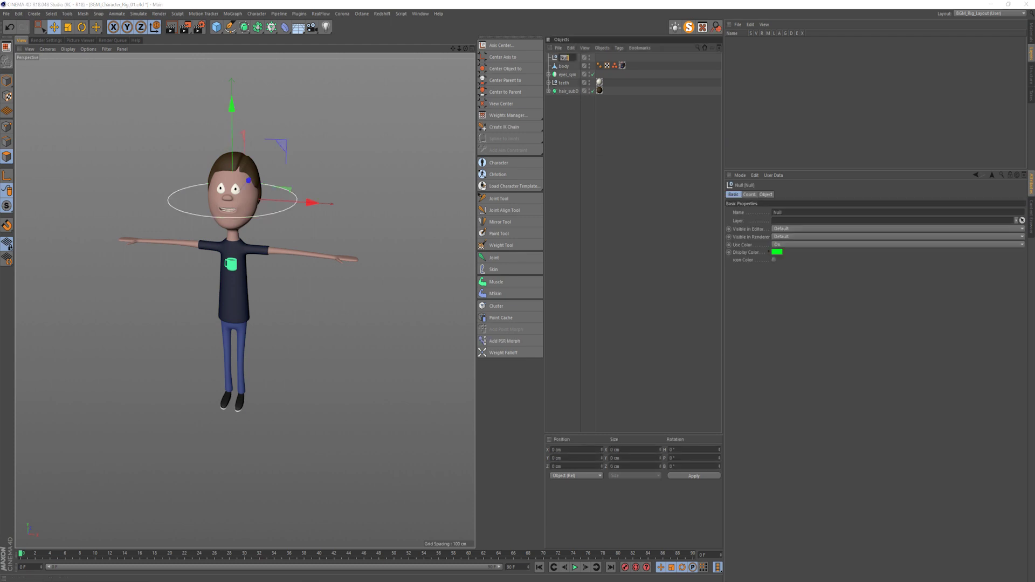
type("Character")
key("Return")
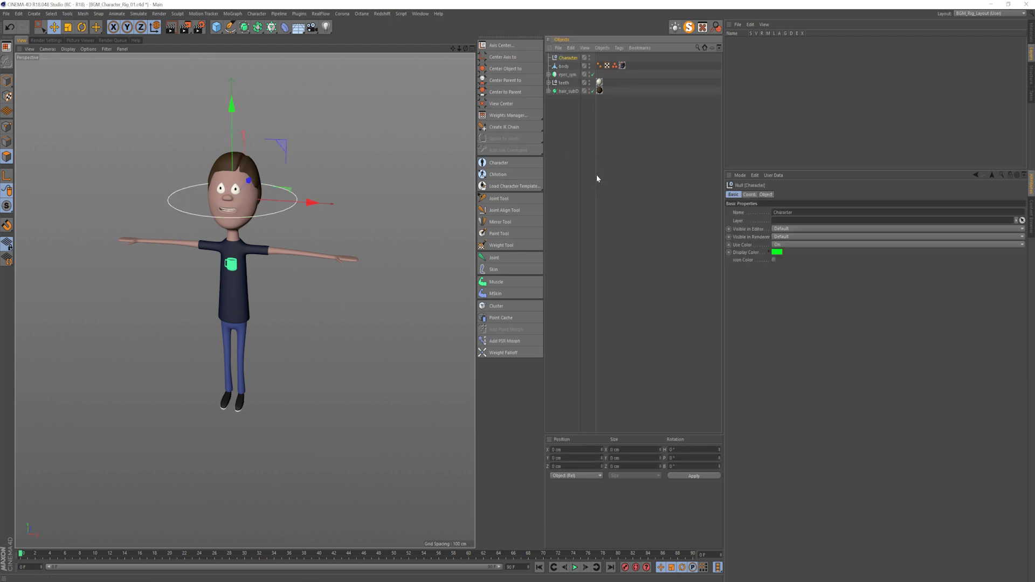
- Move the body mesh's axis to its feet with Axis Center, using All Points and Y at -100%, and return to Model mode
left_click(591, 140)
left_click(564, 65)
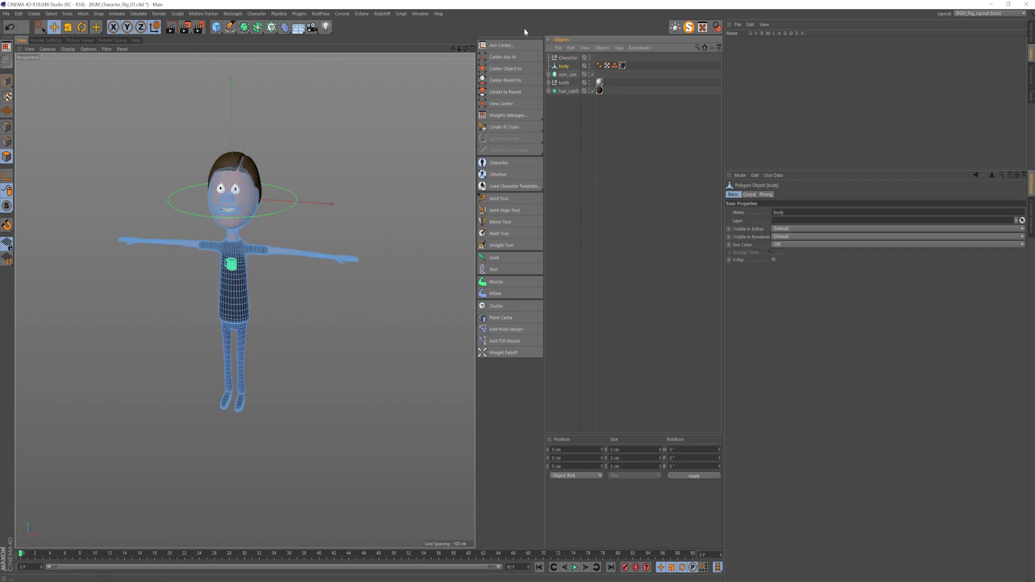
left_click(519, 47)
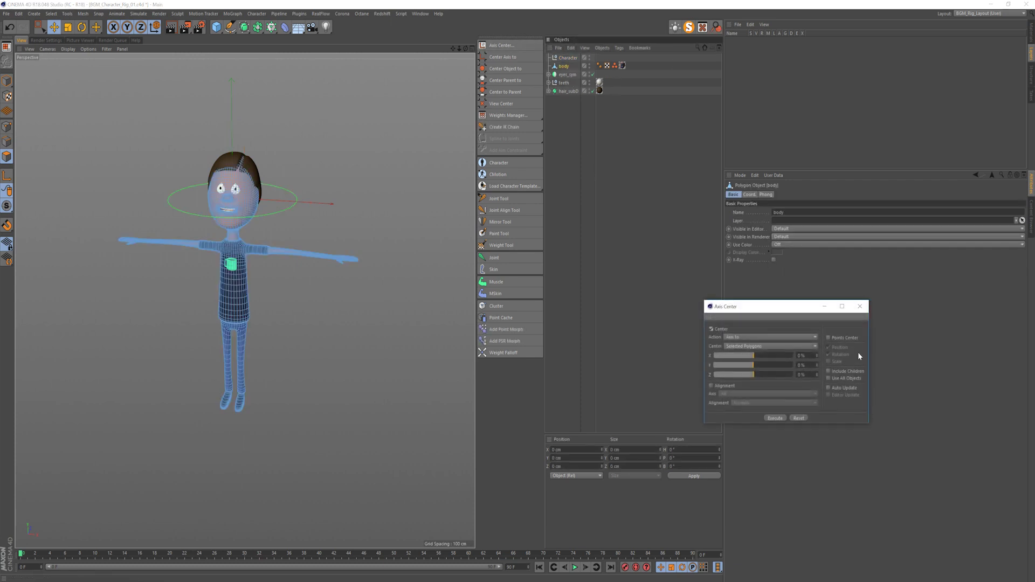
left_click(757, 348)
left_click(752, 362)
left_click_drag(753, 365, 662, 371)
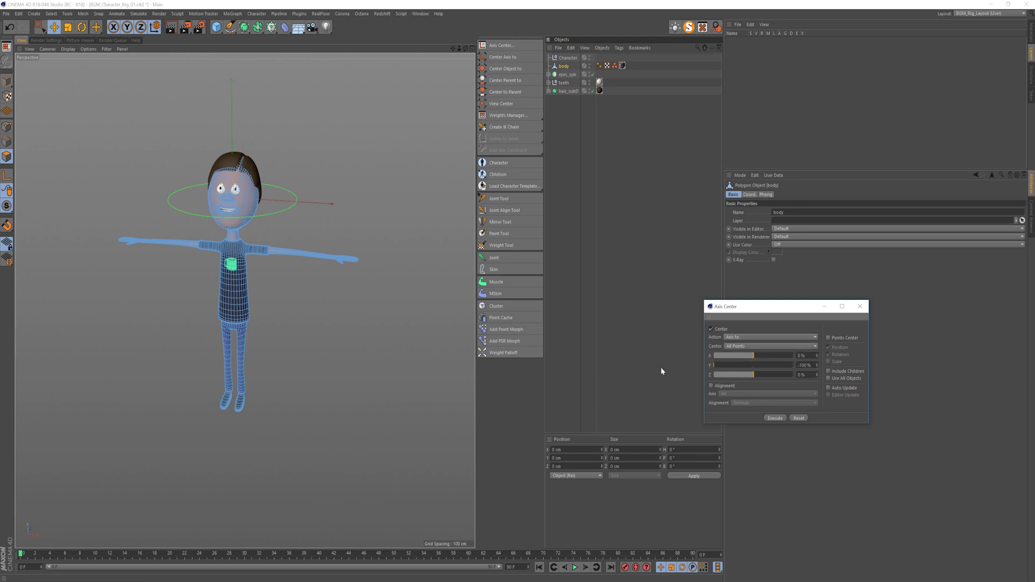
left_click(774, 418)
left_click(860, 306)
left_click(7, 80)
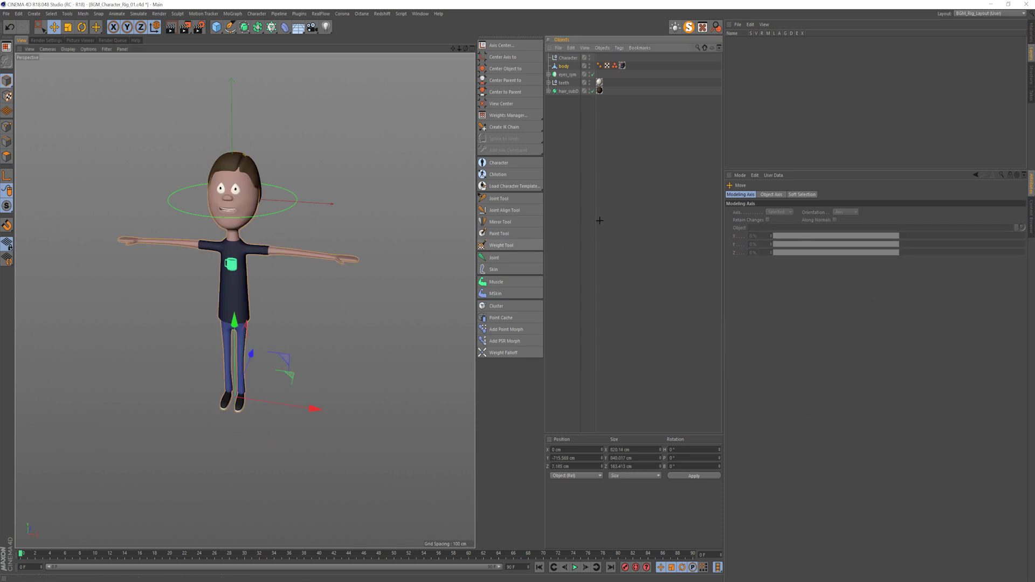
- Parent the body, eyes, teeth and hair objects under the Character null
left_click(561, 66)
left_click(565, 91, "shift")
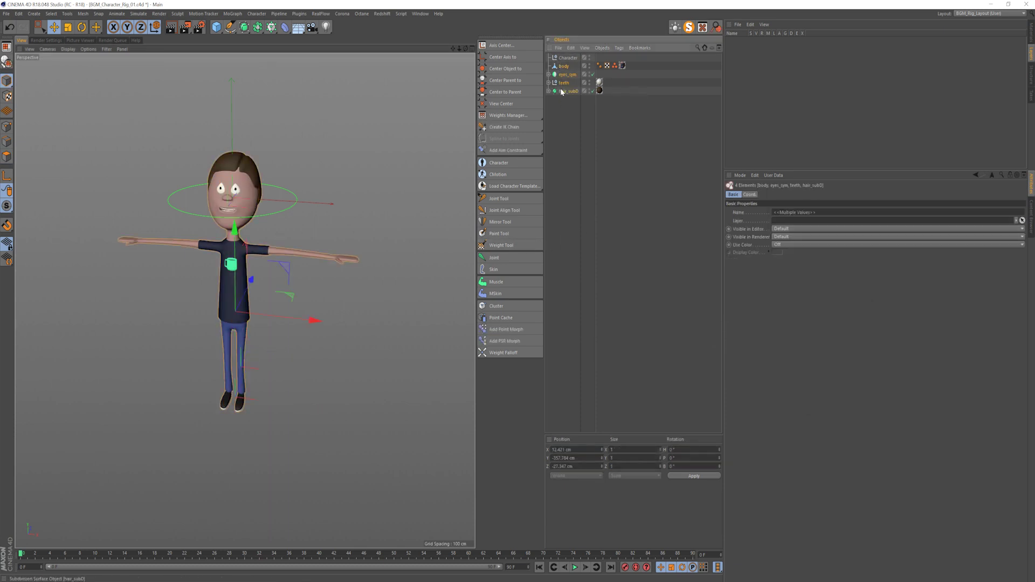
left_click_drag(563, 60, 566, 59)
key("ctrl+z")
- Center the Character null on the body's axis, and set the null's Y and Z positions to 0 cm
left_click(568, 65)
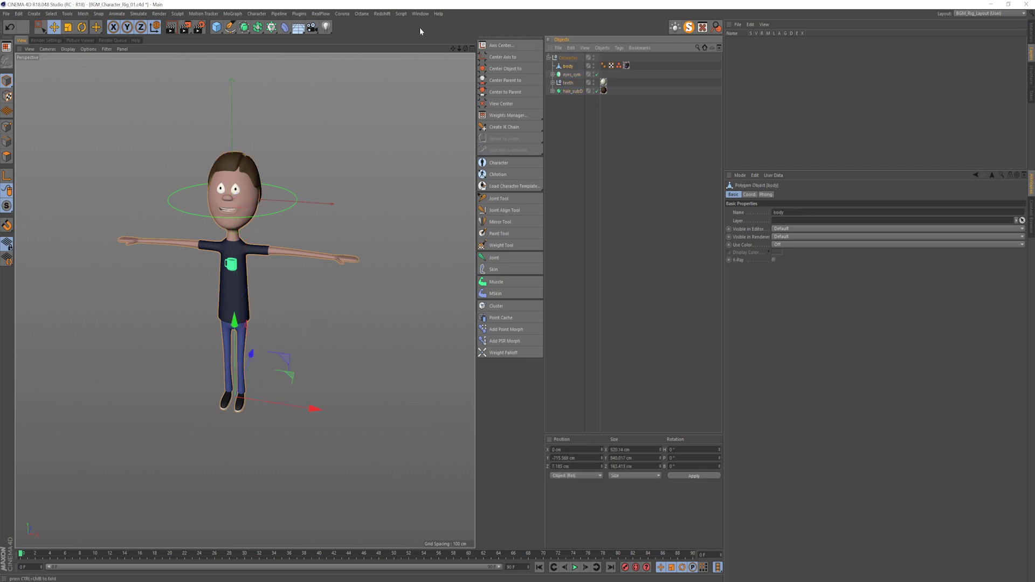
left_click(513, 82)
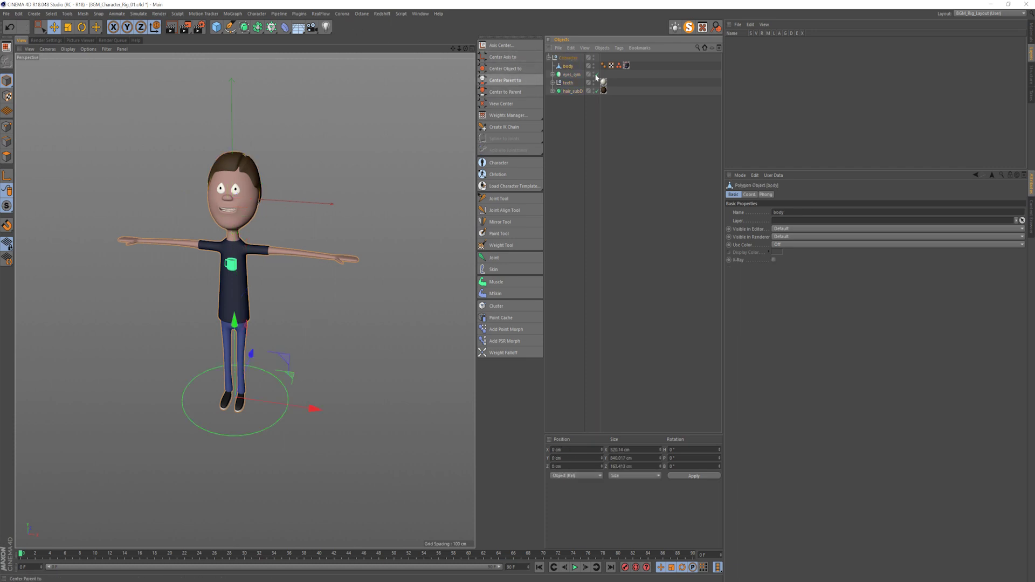
left_click(567, 58)
double_click(754, 220)
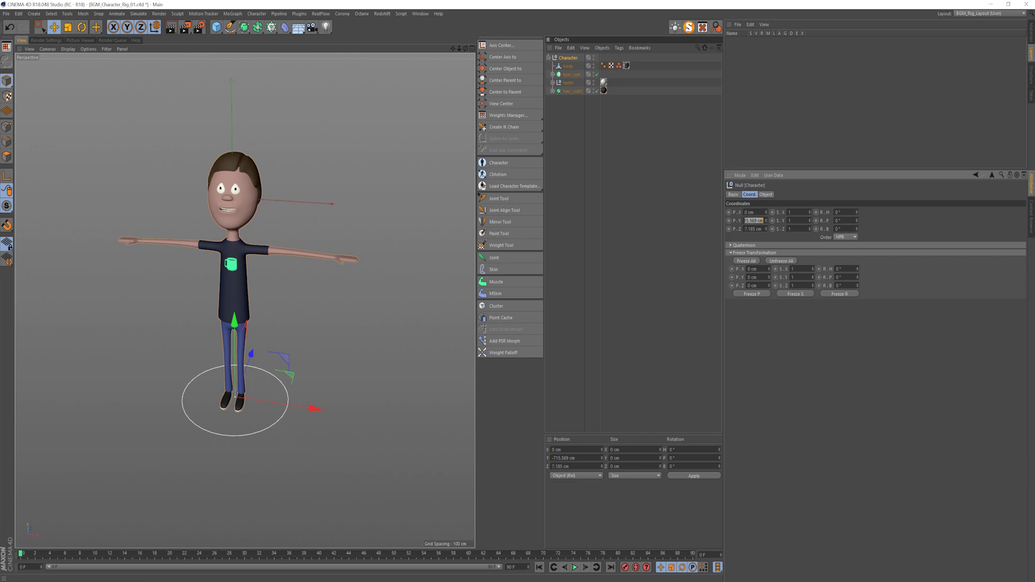
type("0")
key("Tab")
type("0")
key("Return")
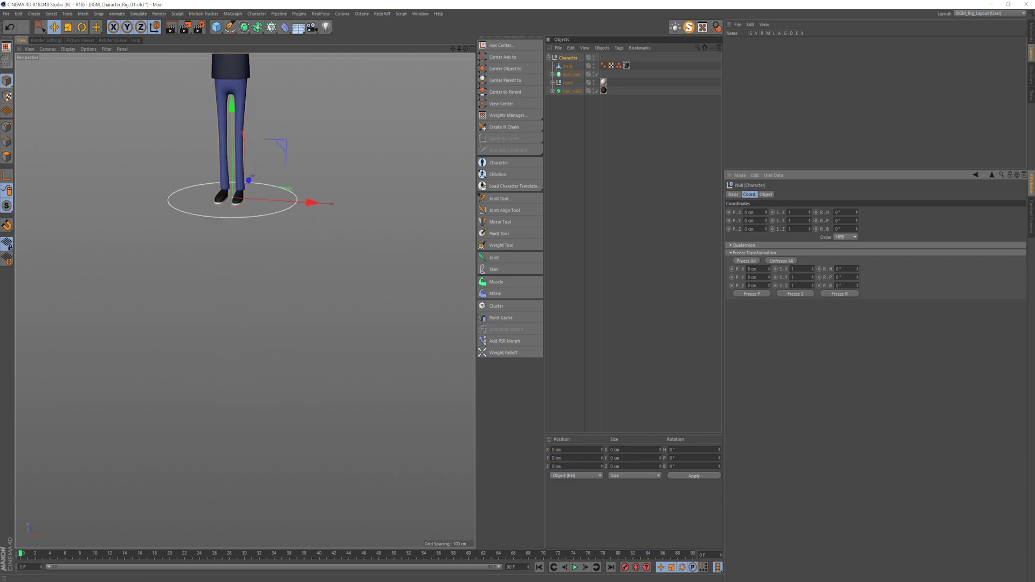
- Examine from several angles how the character's feet sit within the circle null
scroll(250, 177, "up", 5)
left_click_drag(243, 195, 205, 256, "alt")
left_click_drag(298, 302, 237, 292, "alt")
scroll(302, 263, "down", 4)
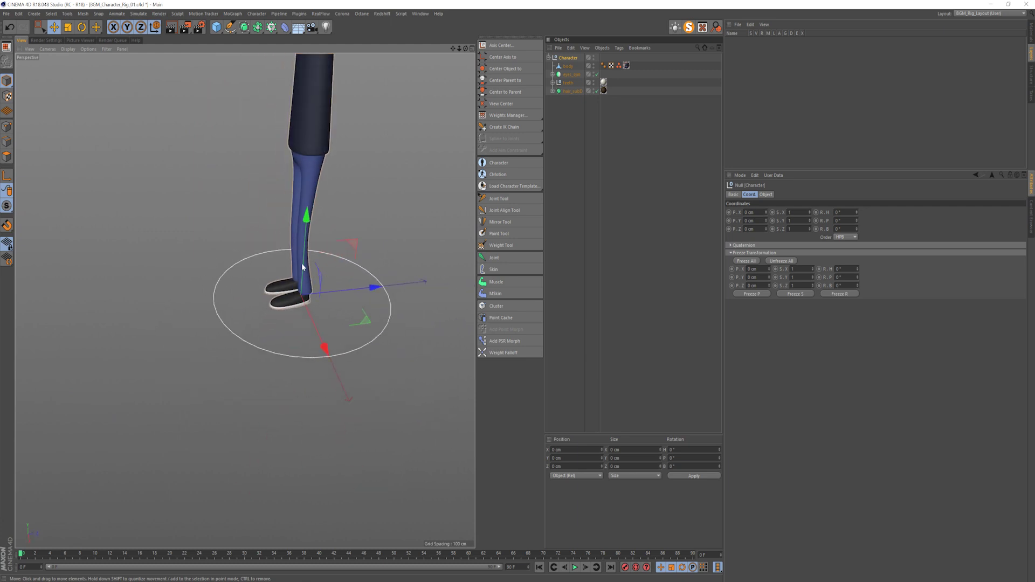
middle_click_drag(302, 264, 305, 306, "alt")
left_click_drag(306, 305, 335, 301, "alt")
scroll(308, 269, "down", 3)
middle_click_drag(279, 281, 280, 300, "alt")
left_click_drag(280, 299, 261, 290, "alt")
- Prepare the Joint Tool in the front view, toggling Axis Snap and Intersection Snap for joint placement
key("F4")
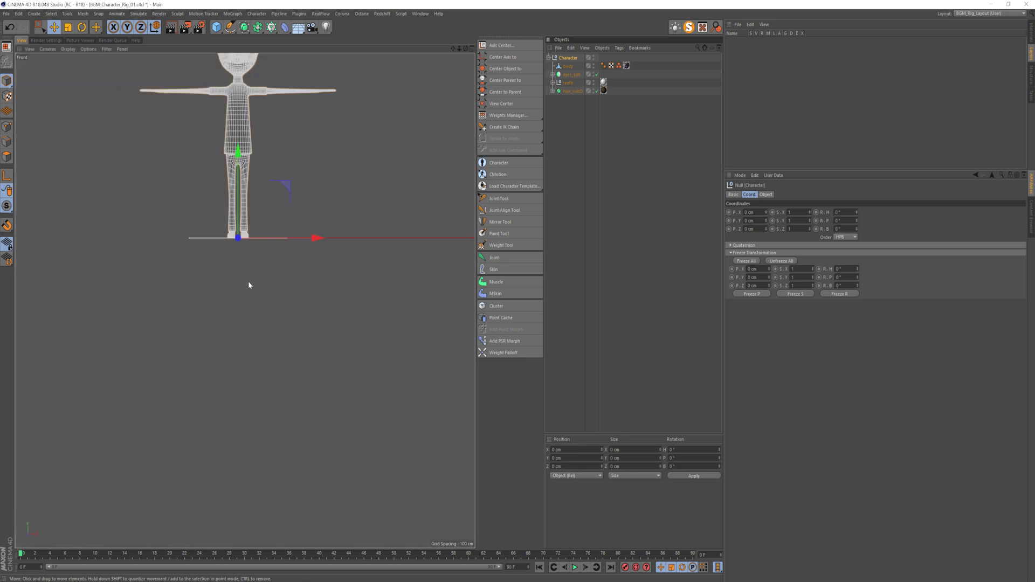
middle_click_drag(255, 129, 265, 290, "alt")
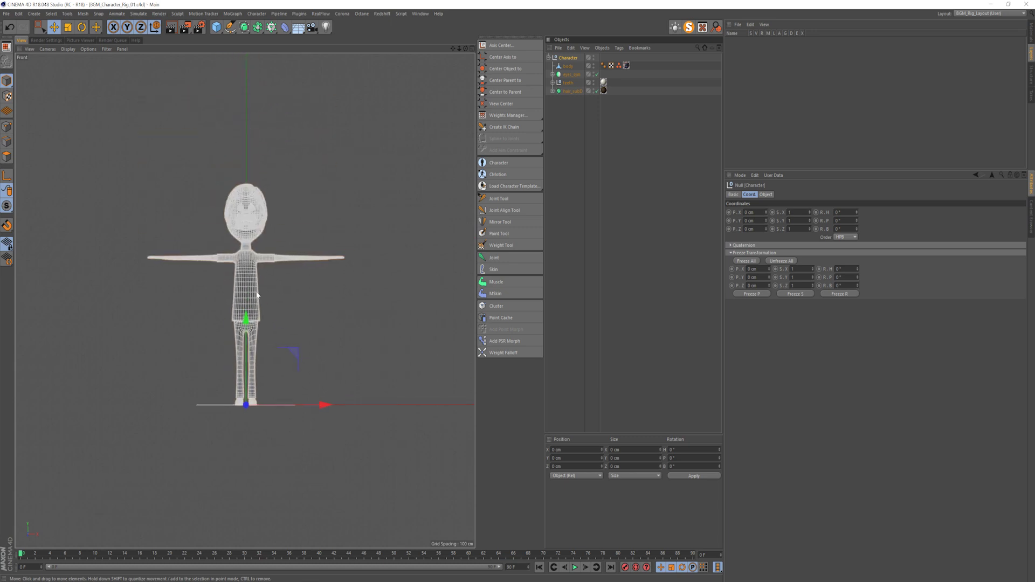
left_click(499, 199)
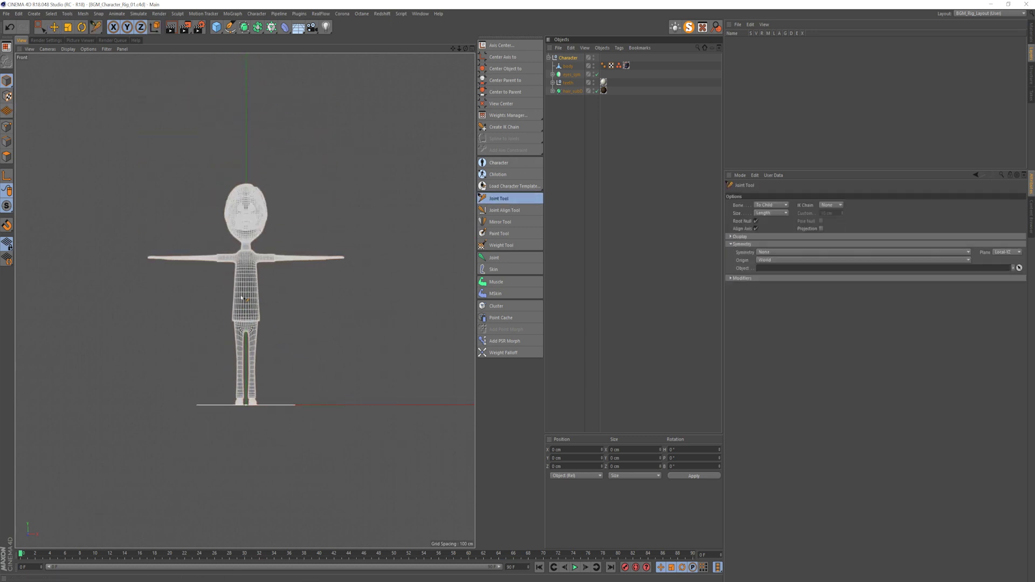
scroll(249, 321, "up", 5)
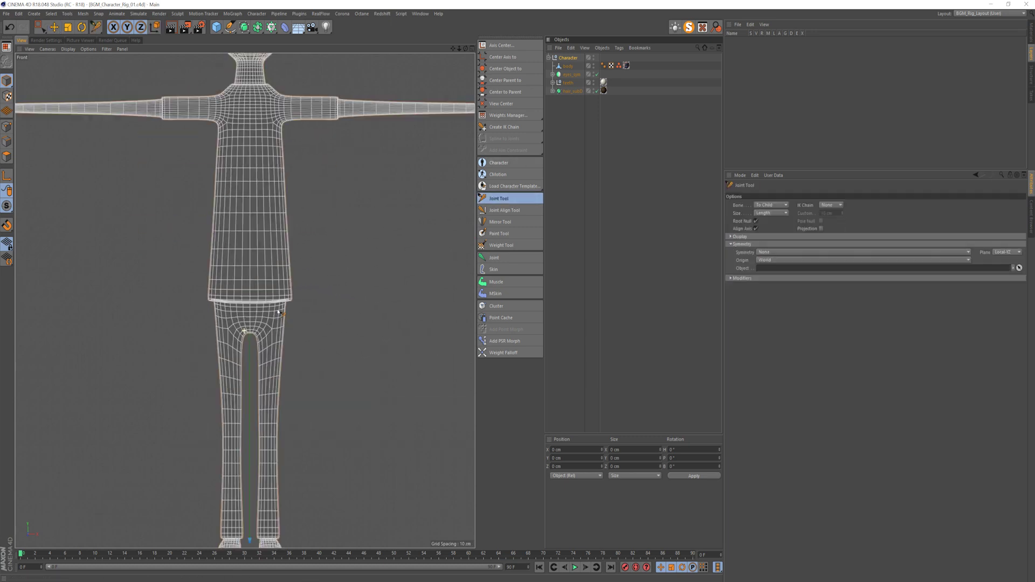
left_click(7, 225)
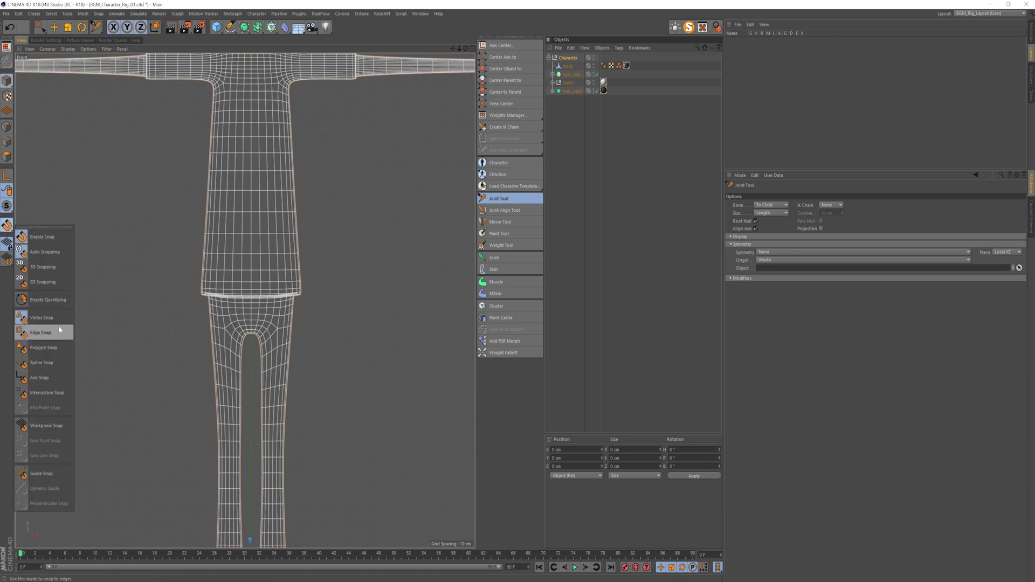
left_click(66, 381)
left_click(7, 225)
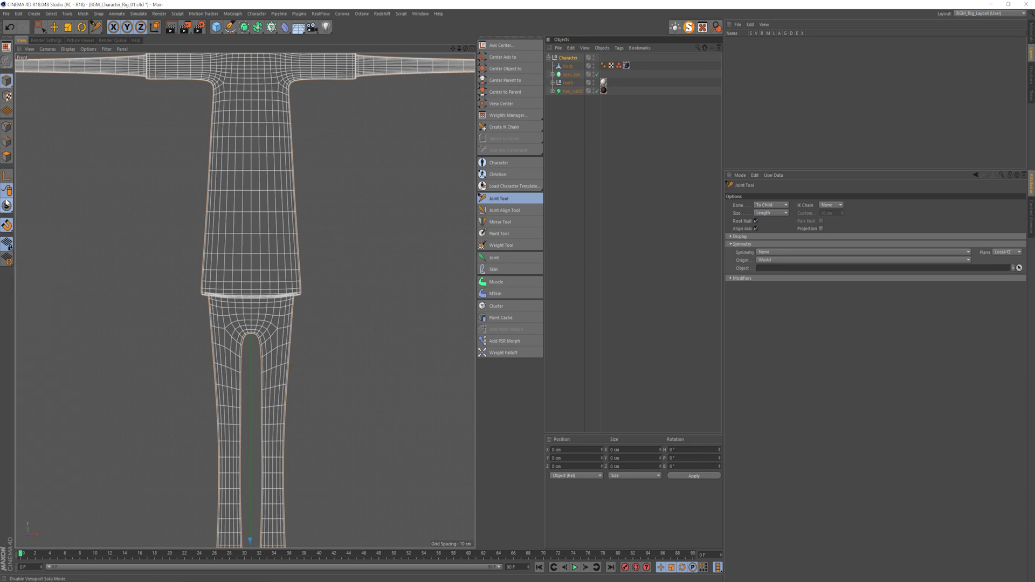
left_click(60, 392)
left_click(377, 271)
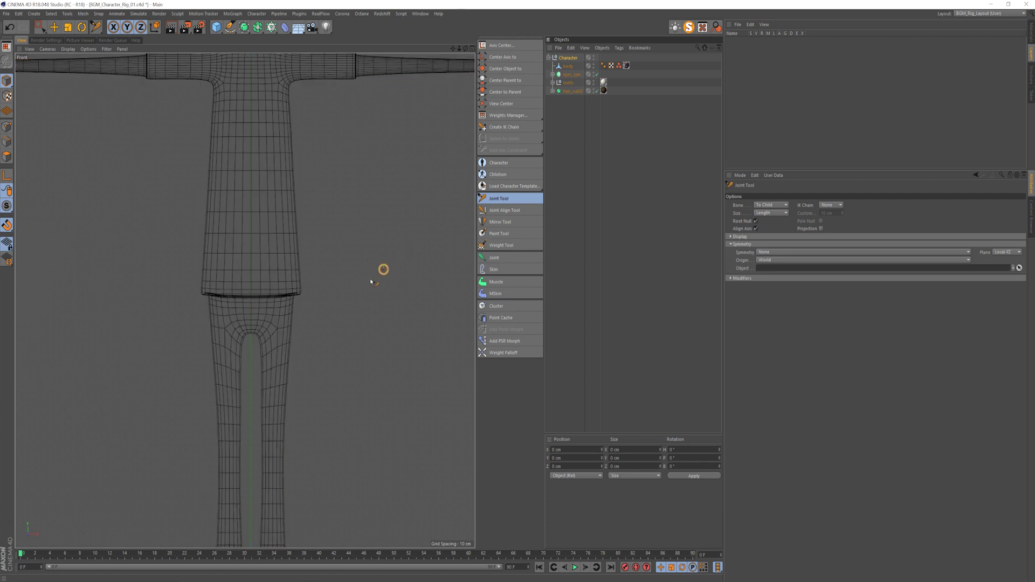
- Place a spine joint chain along the body's center line, with joints at the waist, upper chest and base of the neck
left_click(252, 299, "ctrl")
middle_click_drag(309, 245, 337, 367, "alt")
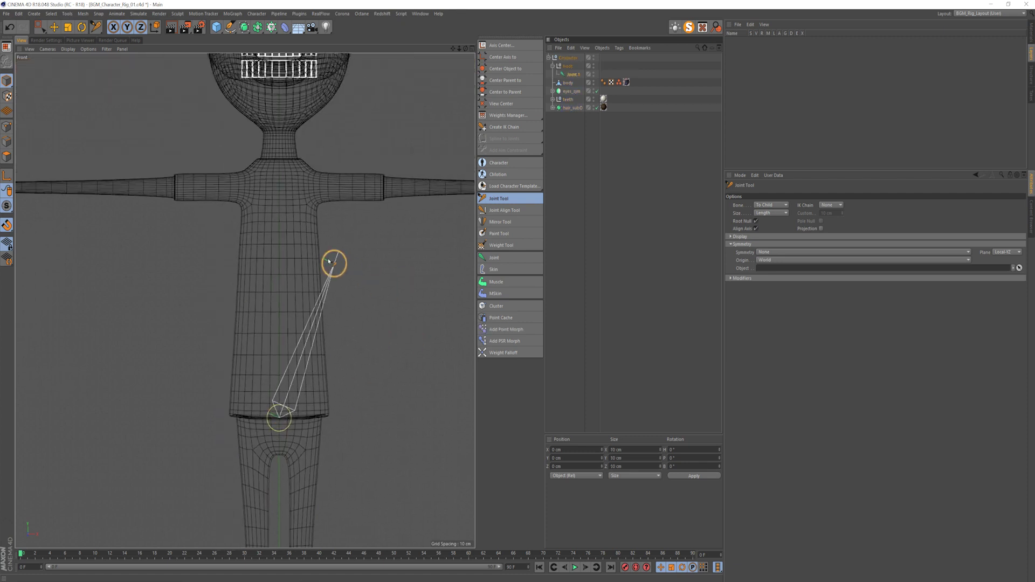
left_click(280, 214, "ctrl")
scroll(318, 243, "down", 2)
scroll(323, 245, "up", 4)
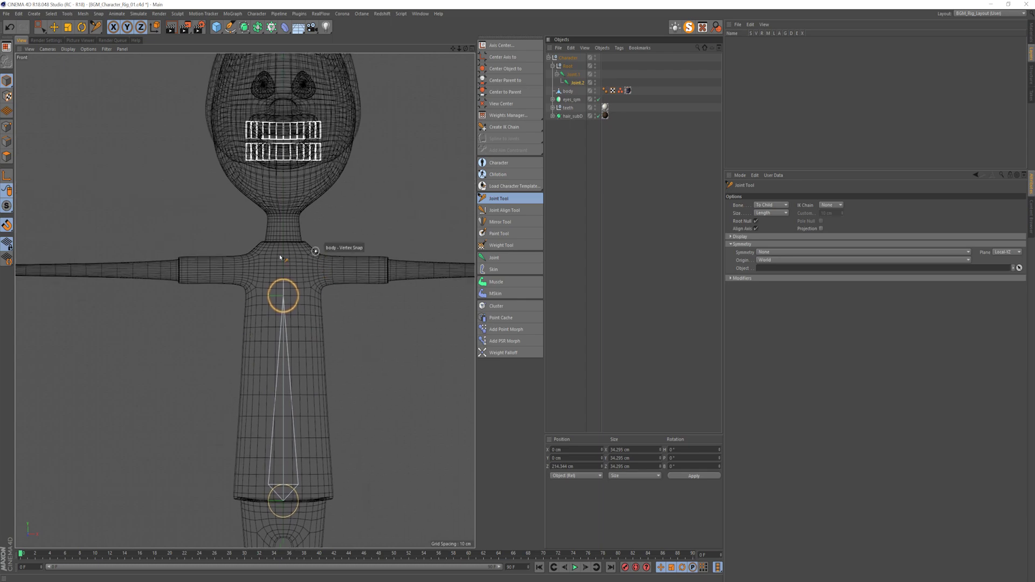
left_click(284, 226, "ctrl")
scroll(284, 230, "down", 2)
scroll(284, 238, "up", 2)
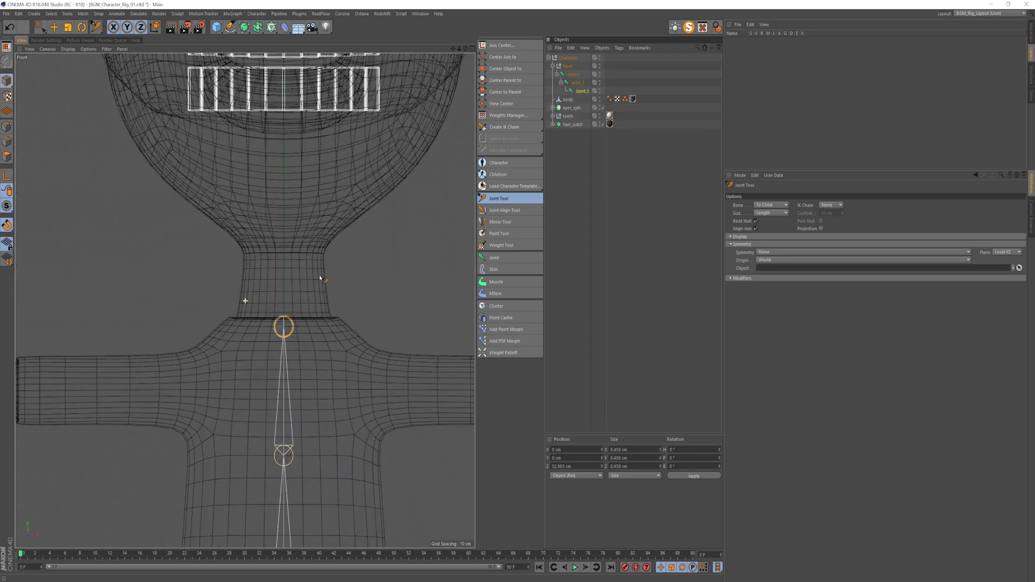
- Extend the joint chain with one joint at the top of the neck and one at the top of the head
left_click(285, 245, "ctrl")
scroll(284, 245, "down", 3)
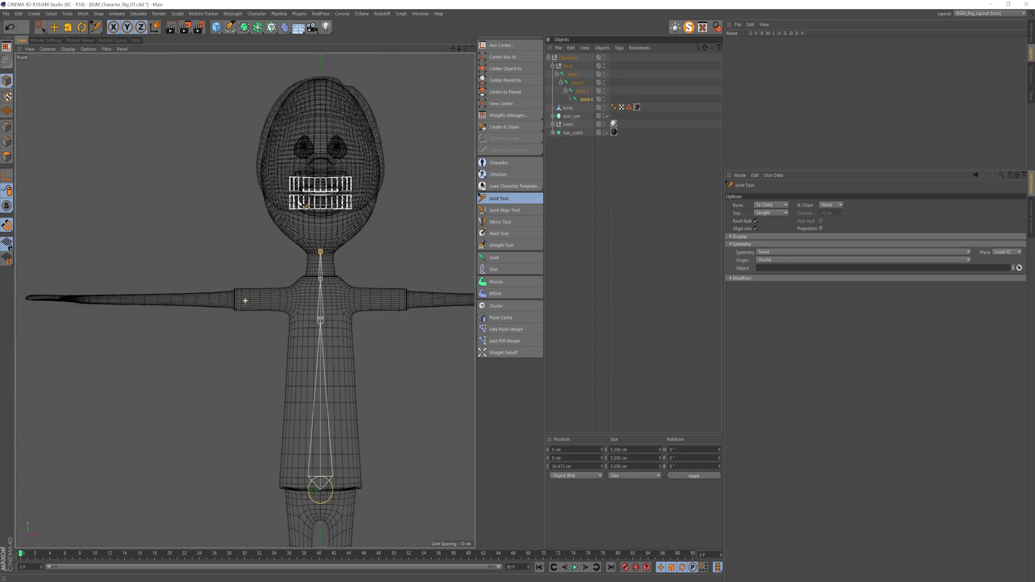
scroll(321, 143, "up", 4)
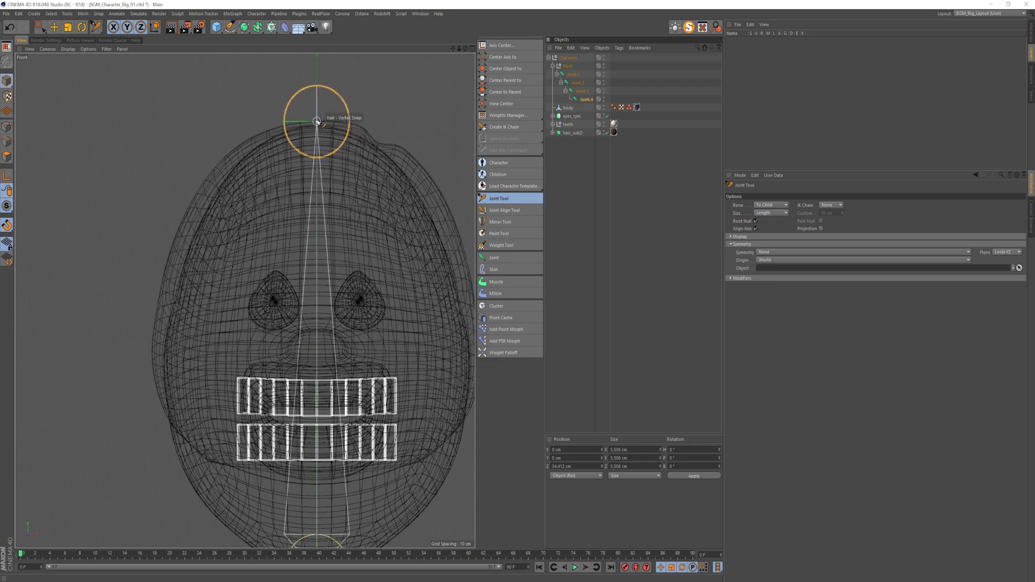
left_click(317, 121, "ctrl")
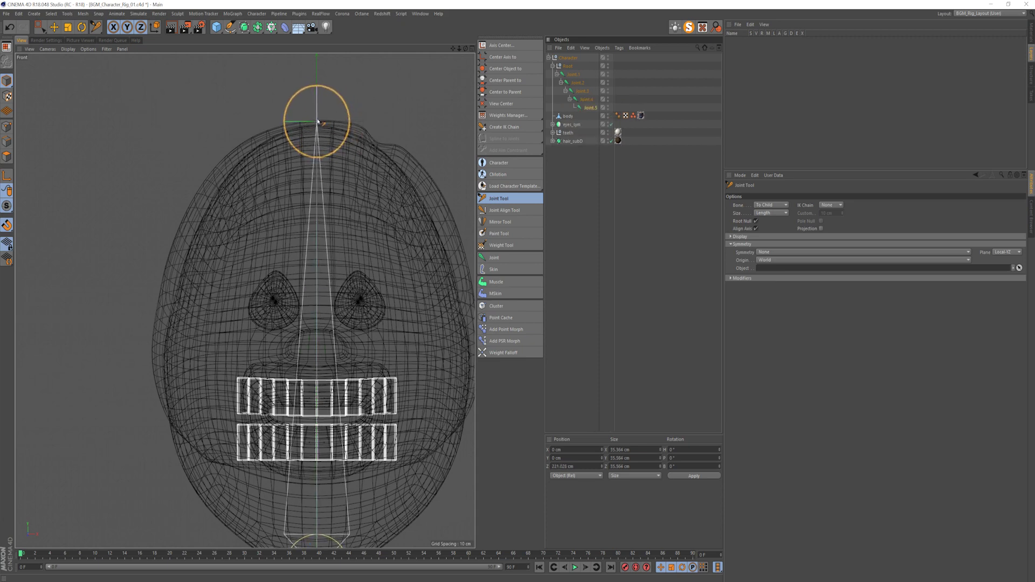
- Move the joint chain out of the Root null to sit directly under Character, and delete the Root null
key("F1")
middle_click_drag(354, 179, 373, 254, "alt")
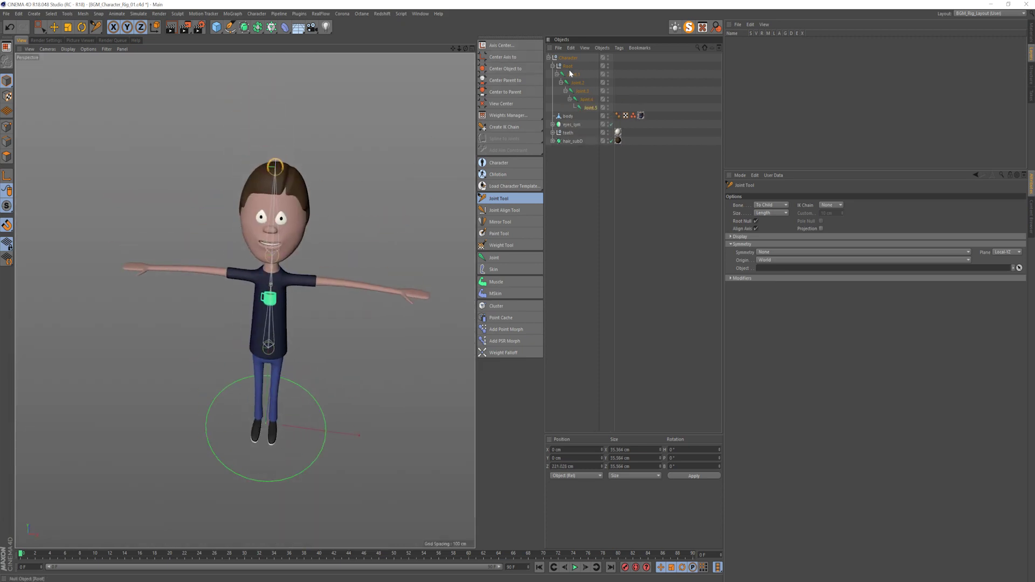
left_click_drag(570, 73, 569, 61)
left_click(568, 108)
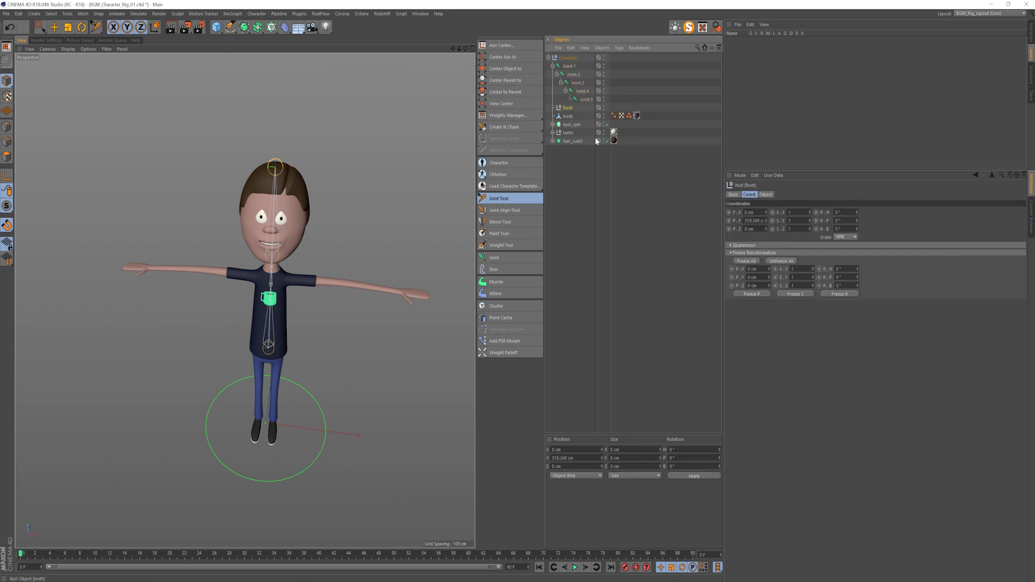
key("Delete")
- Rename the first two joints of the chain, starting from the root, to hip and chest
left_click(569, 66)
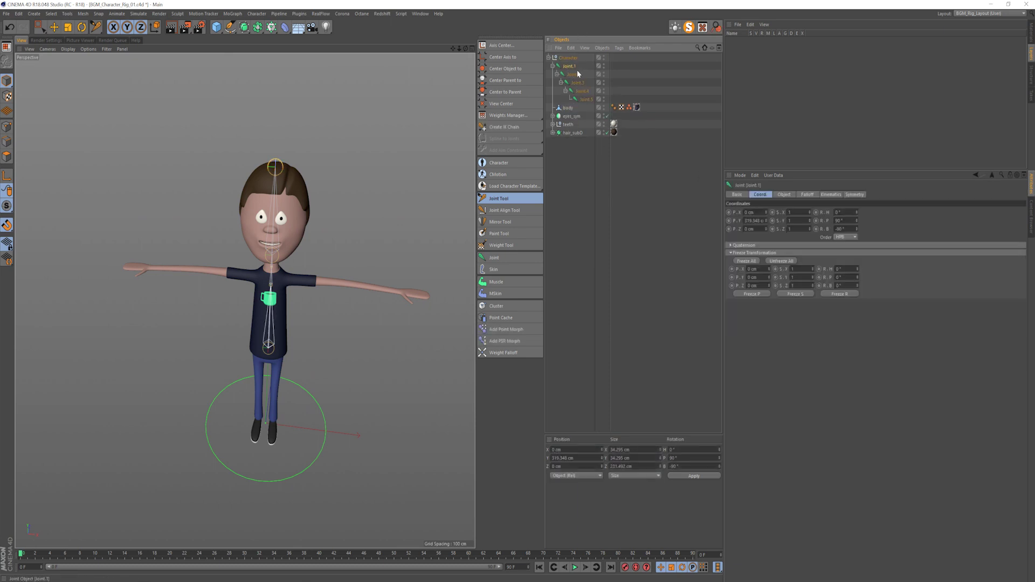
left_click(574, 75)
left_click(578, 83)
left_click(581, 92)
left_click(584, 97)
left_click(568, 58)
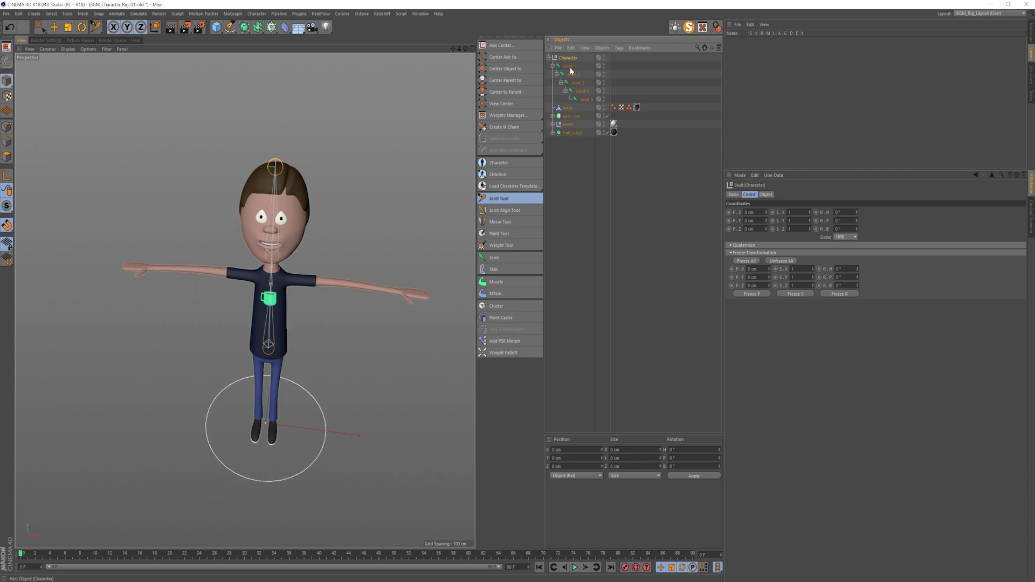
double_click(570, 65)
type("hip")
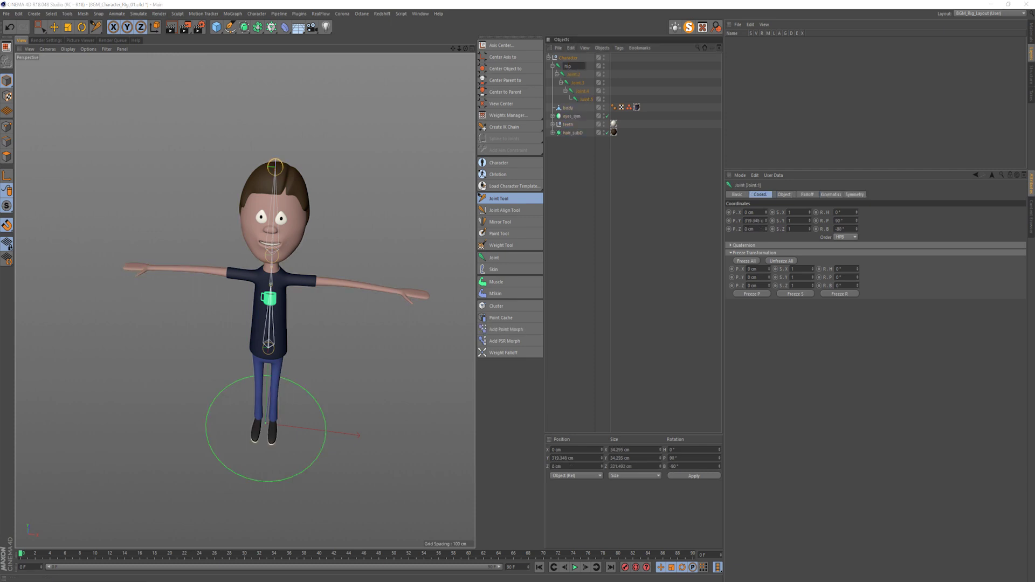
key("Down")
type("spine")
key("Down")
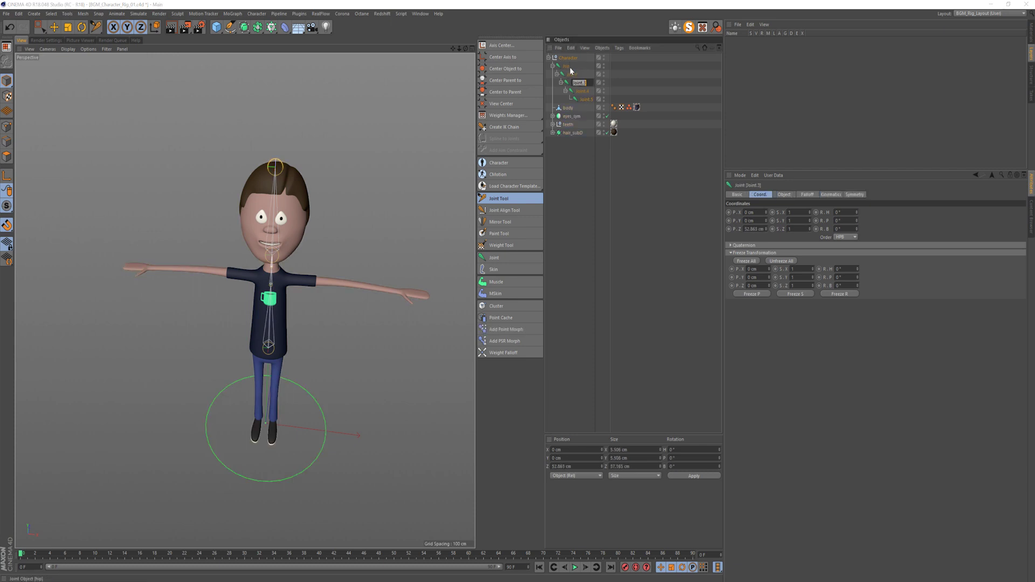
- Rename the remaining three joints up the chain to neck, head and head_end
type("r")
key("Tab")
type("head")
key("Tab")
type("head_end")
key("Return")
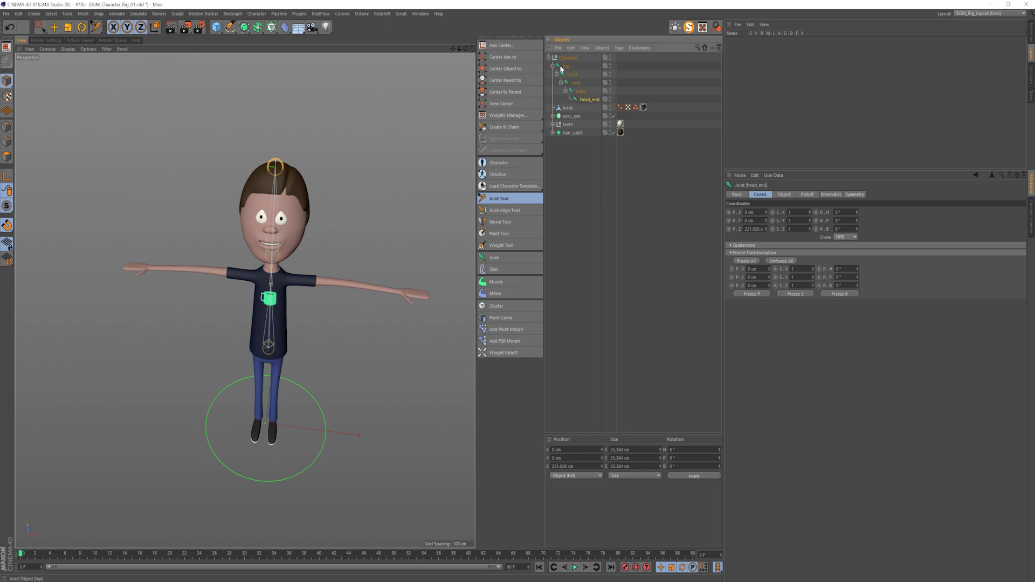
- Group body, eyes_sym, teeth and hair_subD into one null under Character and name it geo
left_click(552, 66)
left_click(578, 178)
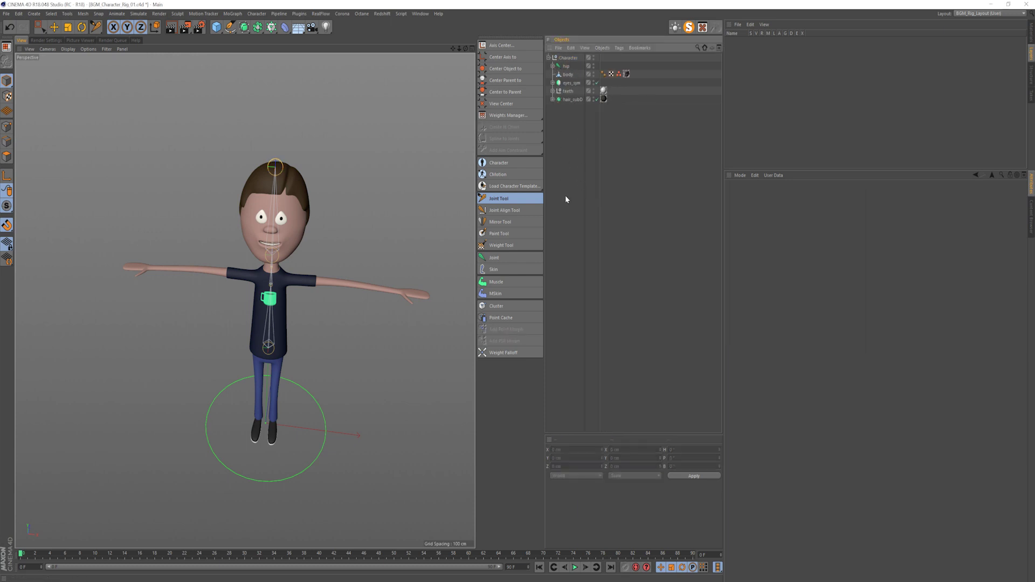
left_click(568, 74)
left_click(567, 100, "shift")
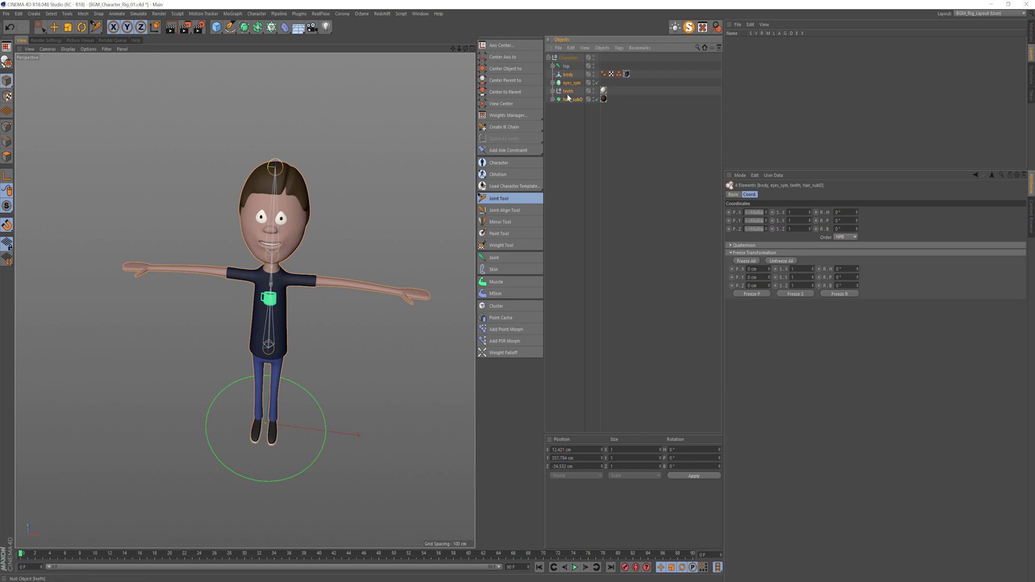
key("alt+g")
double_click(568, 74)
type("geo")
key("Return")
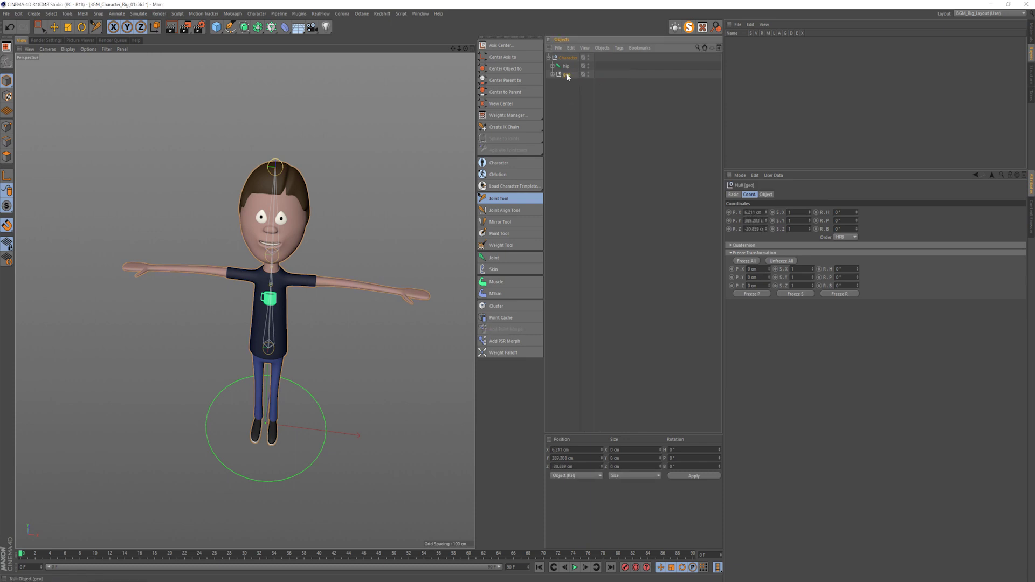
- Add the geo null and all of its child objects to a new layer named geo
left_click(552, 74)
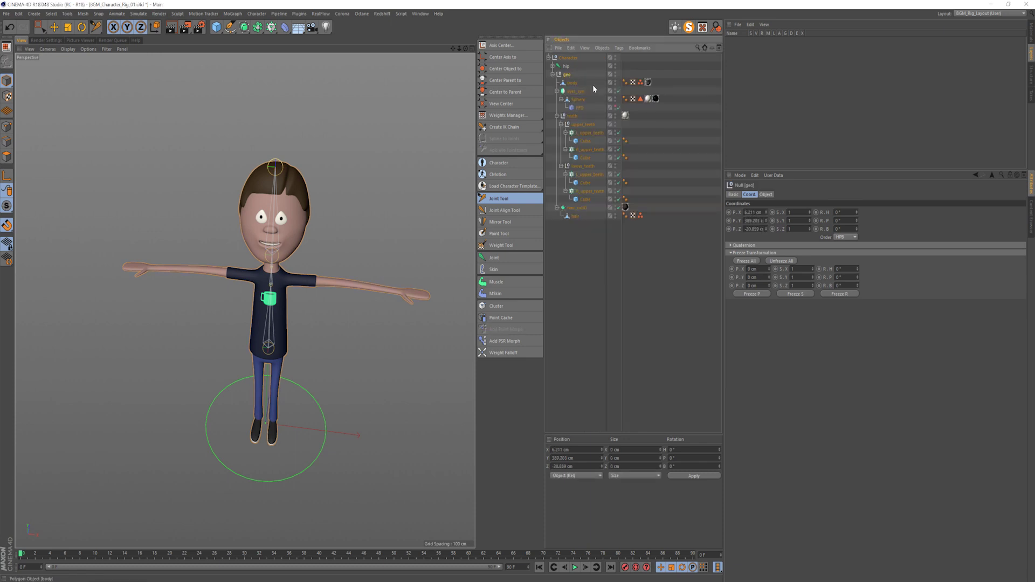
left_click_drag(575, 217, 566, 76)
right_click(565, 76)
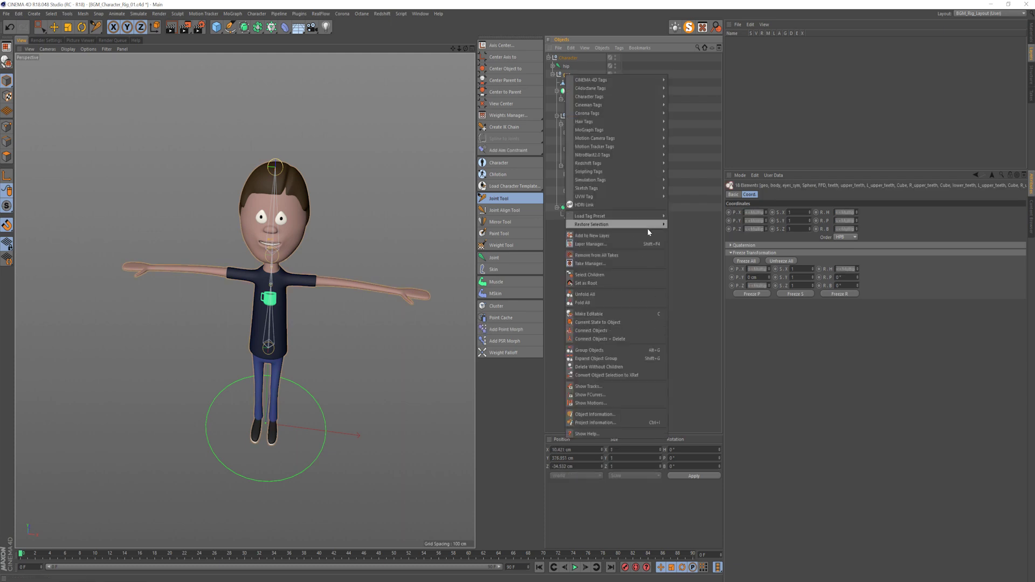
left_click(592, 235)
double_click(744, 39)
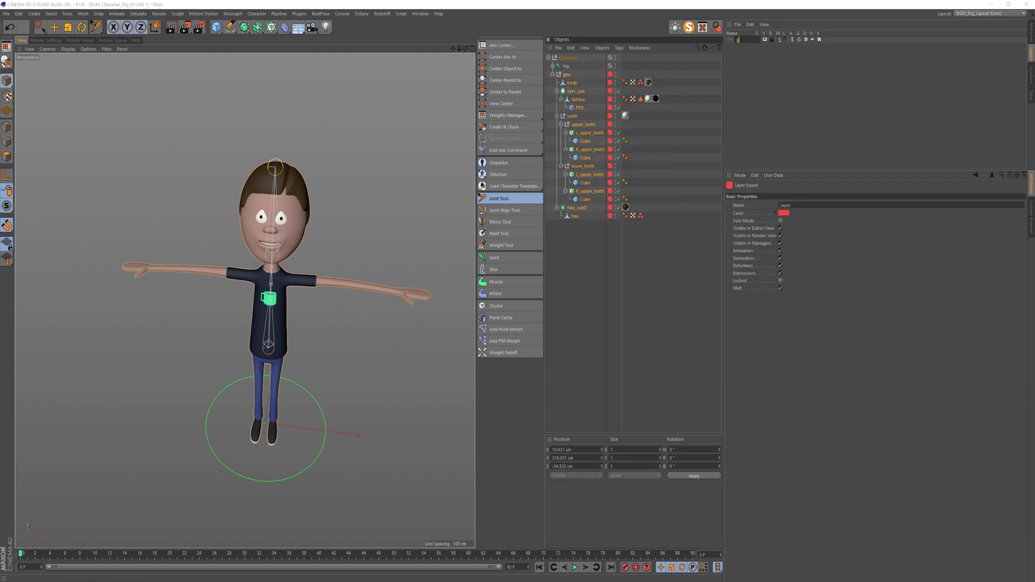
type("geo")
key("Return")
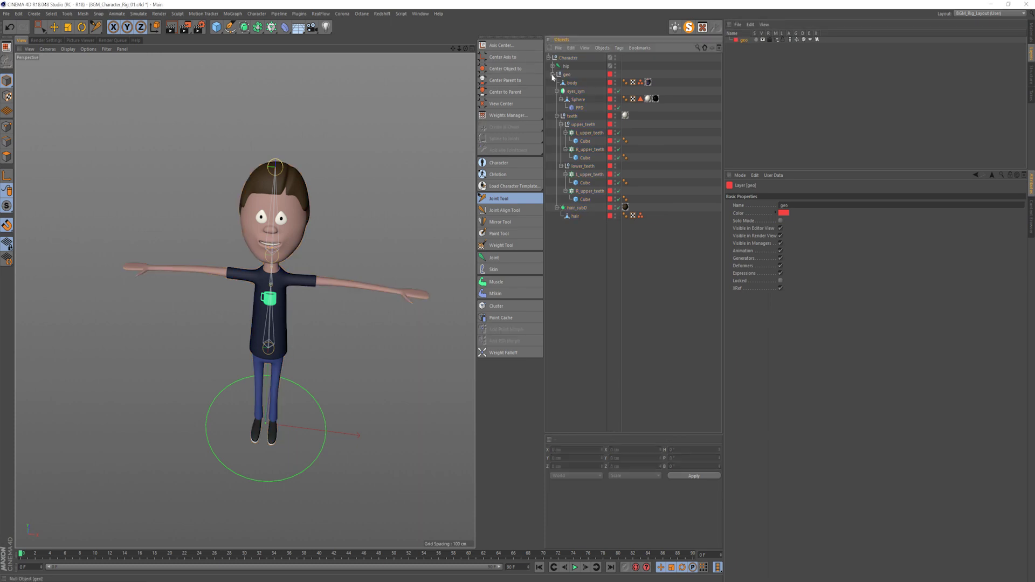
- Add all joints from hip to head_end to a new layer named joints
left_click(552, 74)
left_click(566, 65)
left_click(553, 66)
left_click(590, 99, "shift")
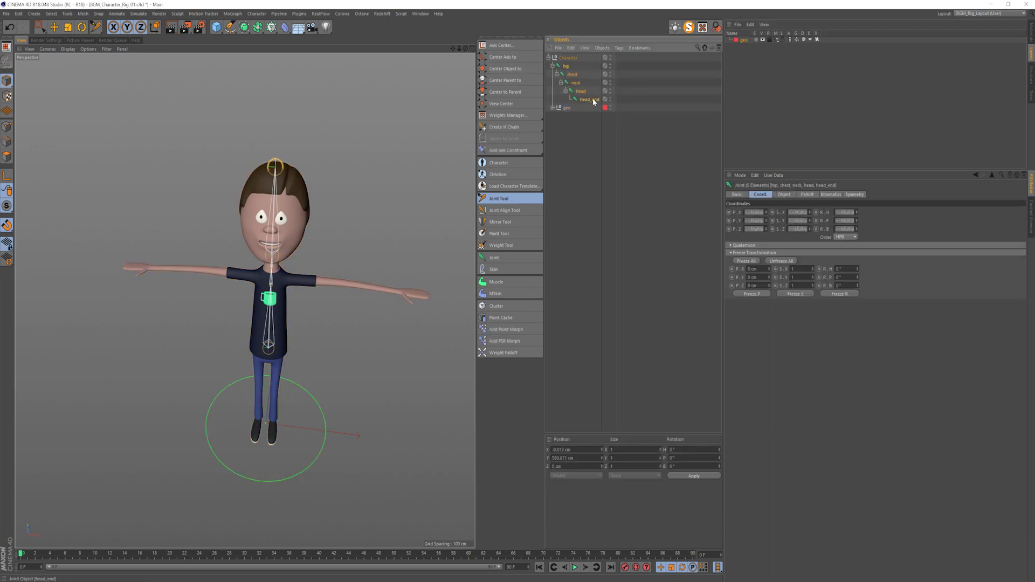
right_click(581, 90)
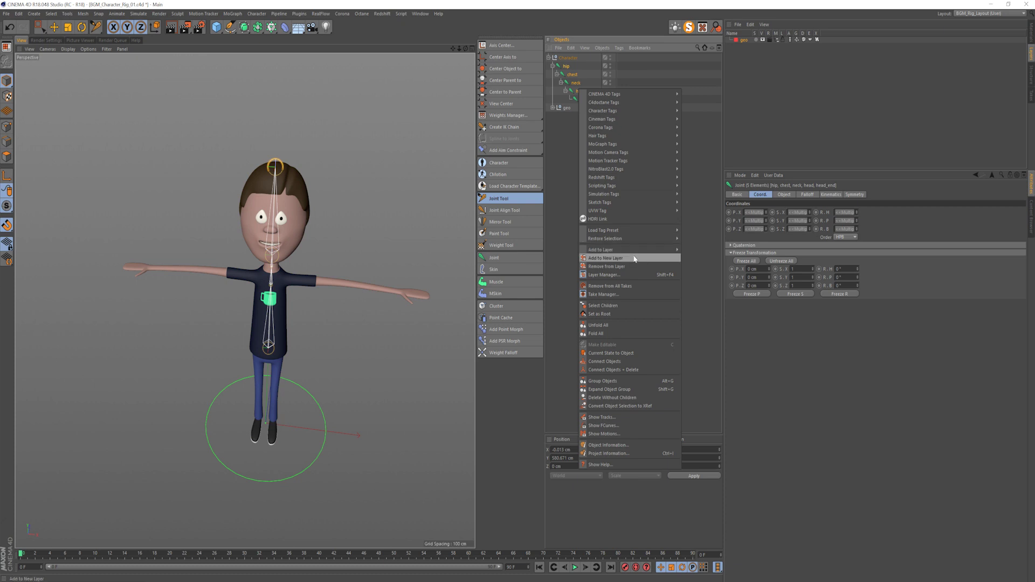
left_click(606, 258)
double_click(744, 45)
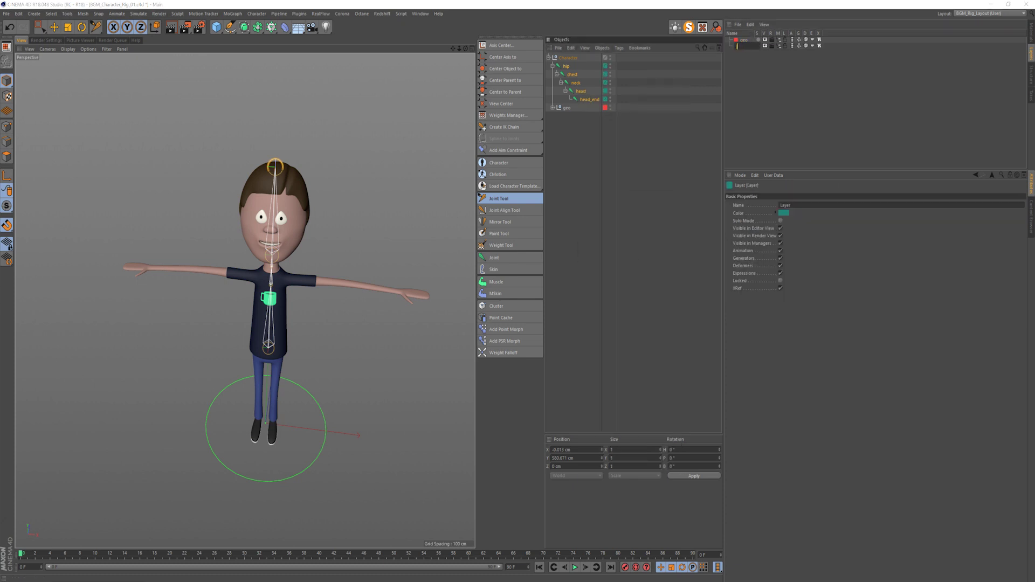
type("joints")
left_click(638, 155)
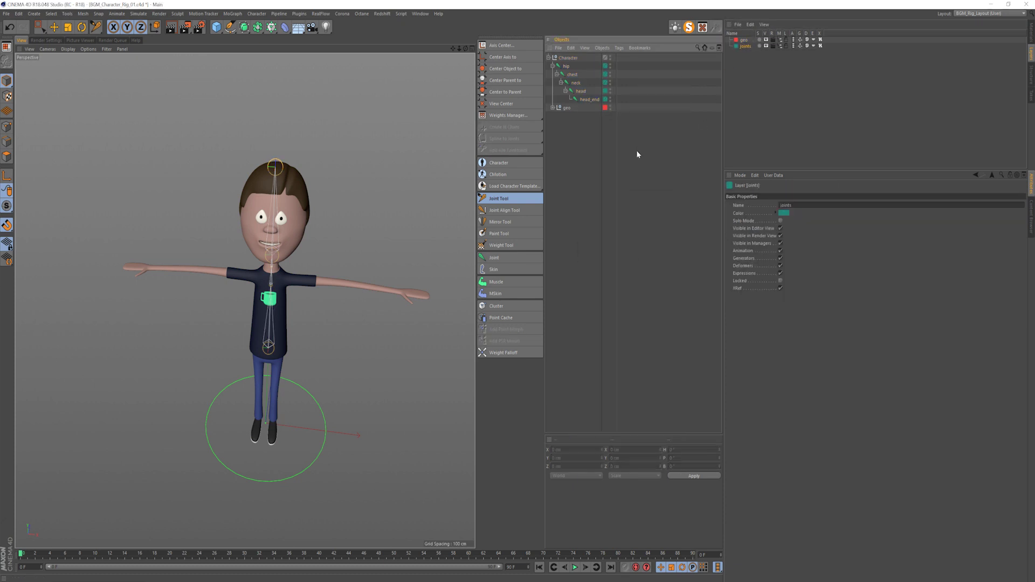
key("ctrl+a")
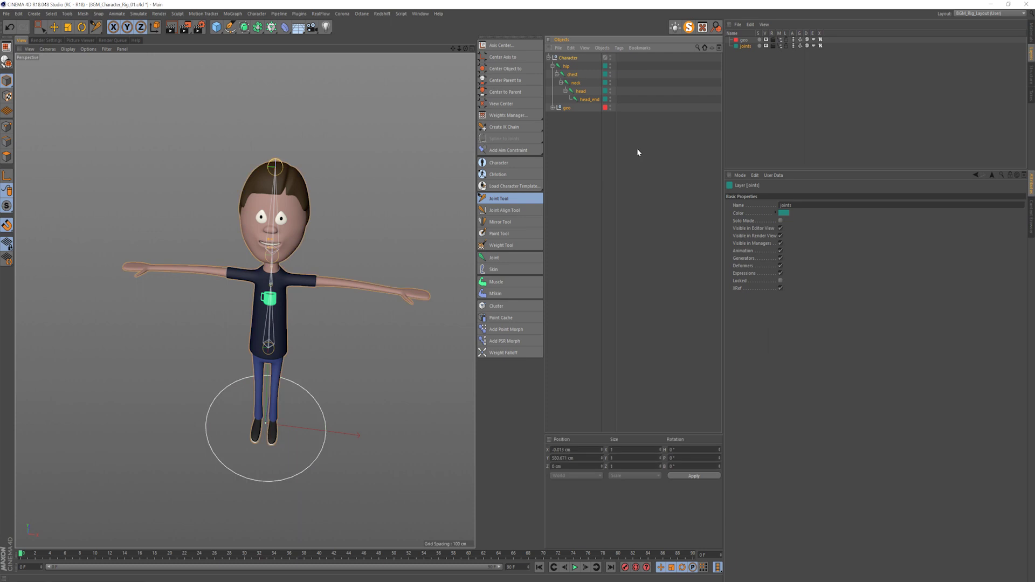
key("e")
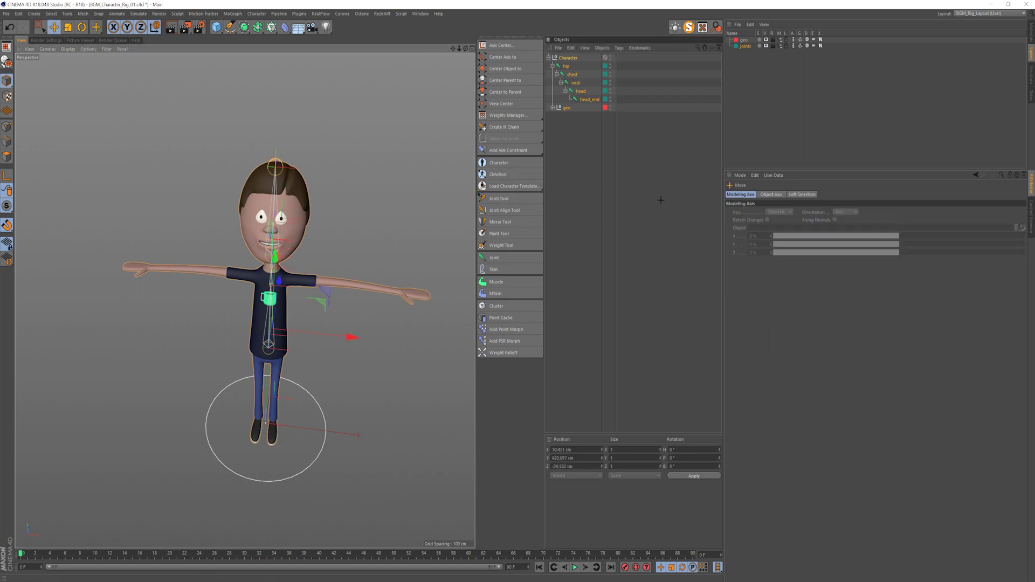
left_click(661, 200)
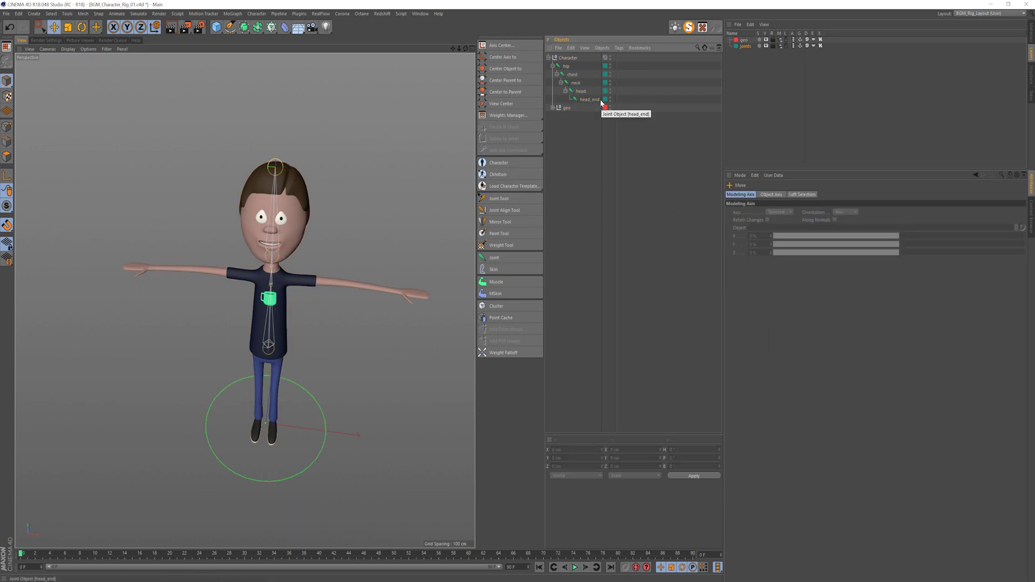
- Activate the Joint Tool in the front view with its Root Null option turned off
key("F4")
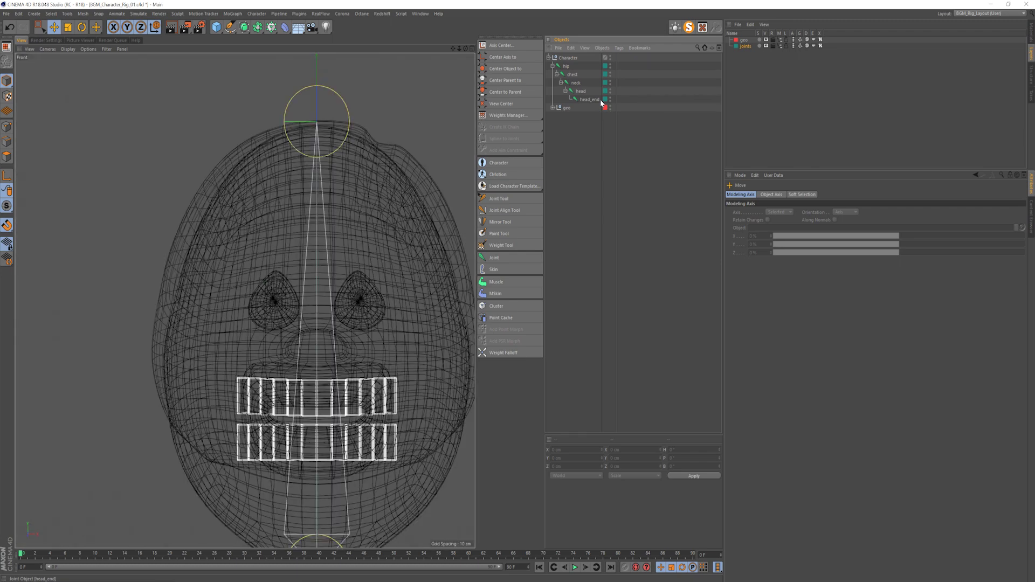
scroll(368, 200, "down", 5)
middle_click_drag(352, 188, 352, 178, "alt")
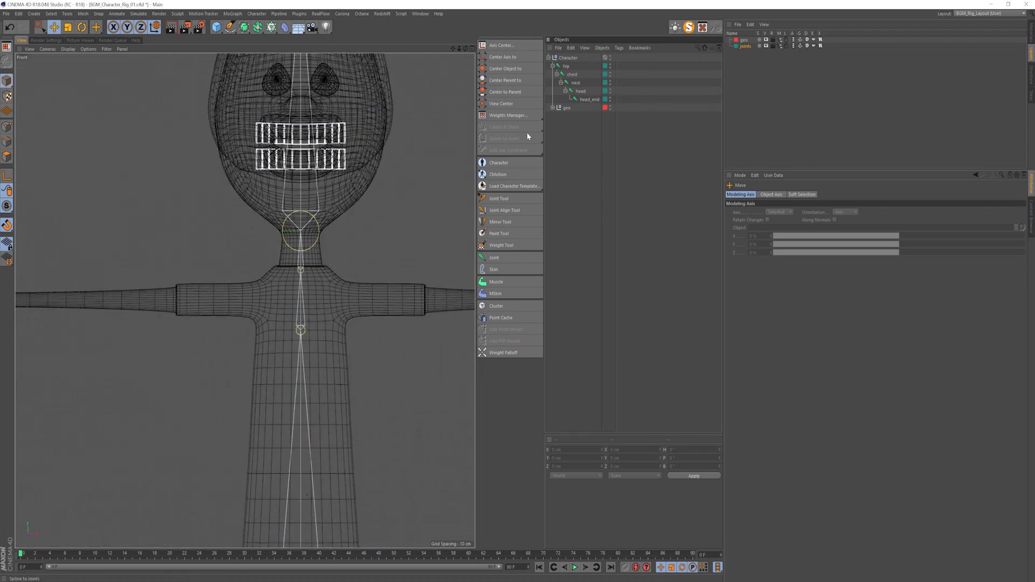
left_click(510, 199)
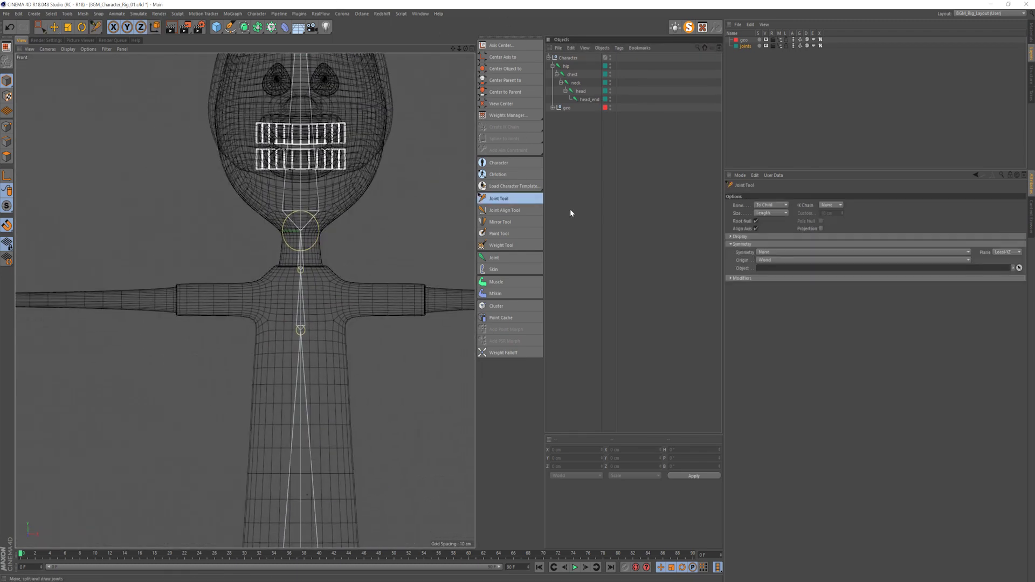
left_click(751, 238)
left_click(751, 237)
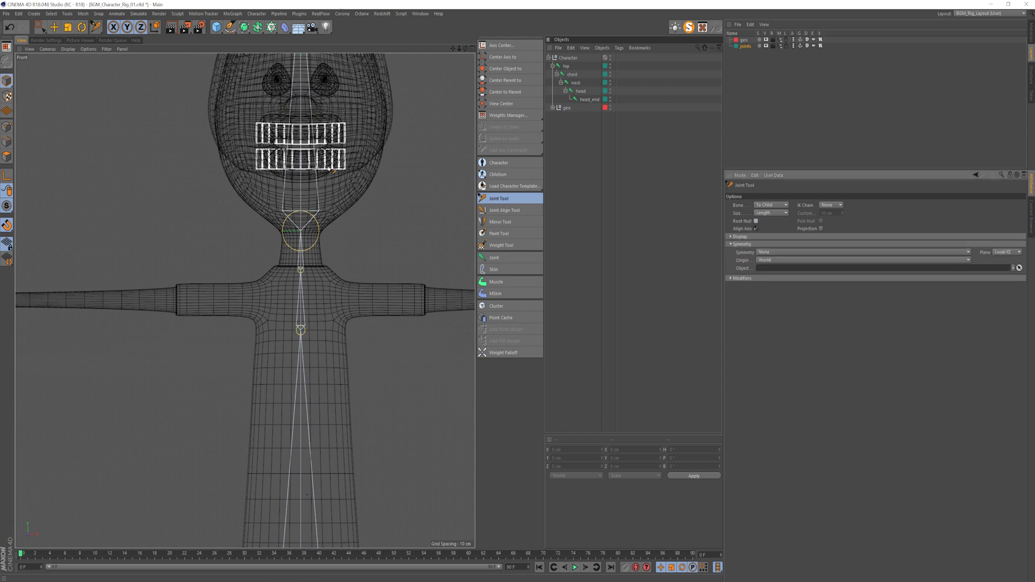
- Start a separate arm joint chain with one joint at the chest joint and one at the character's left shoulder
scroll(323, 302, "down", 3)
scroll(340, 313, "up", 5)
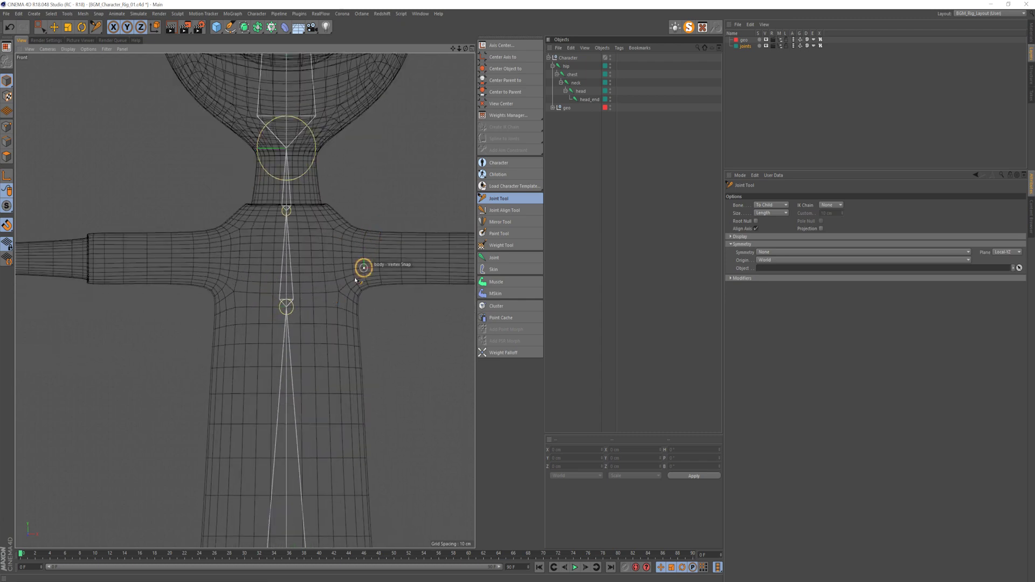
left_click(286, 306, "ctrl")
scroll(357, 275, "down", 2)
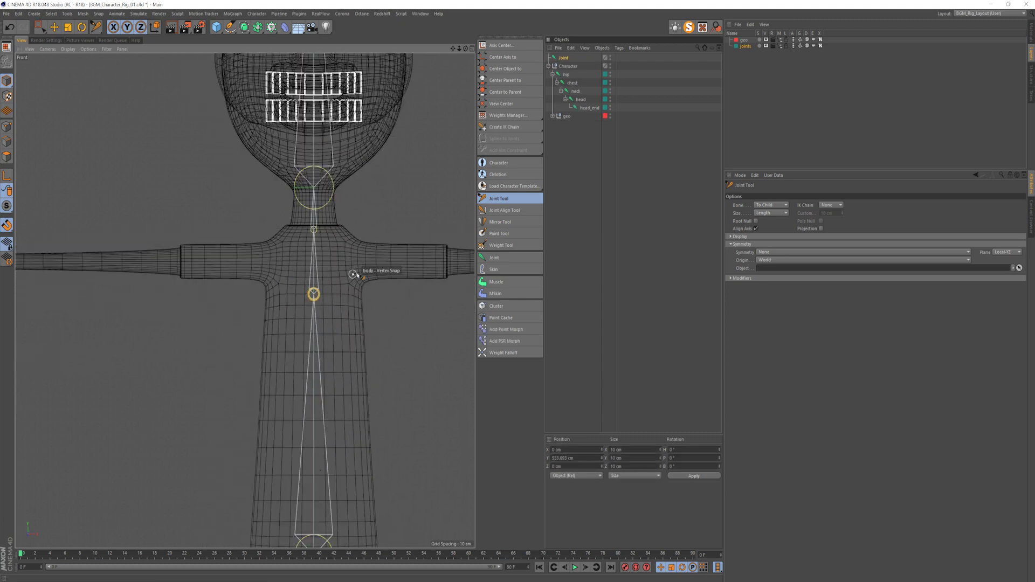
middle_click_drag(357, 275, 319, 284, "alt")
left_click_drag(317, 270, 315, 265, "ctrl")
scroll(380, 270, "down", 3)
middle_click_drag(380, 271, 314, 277, "alt")
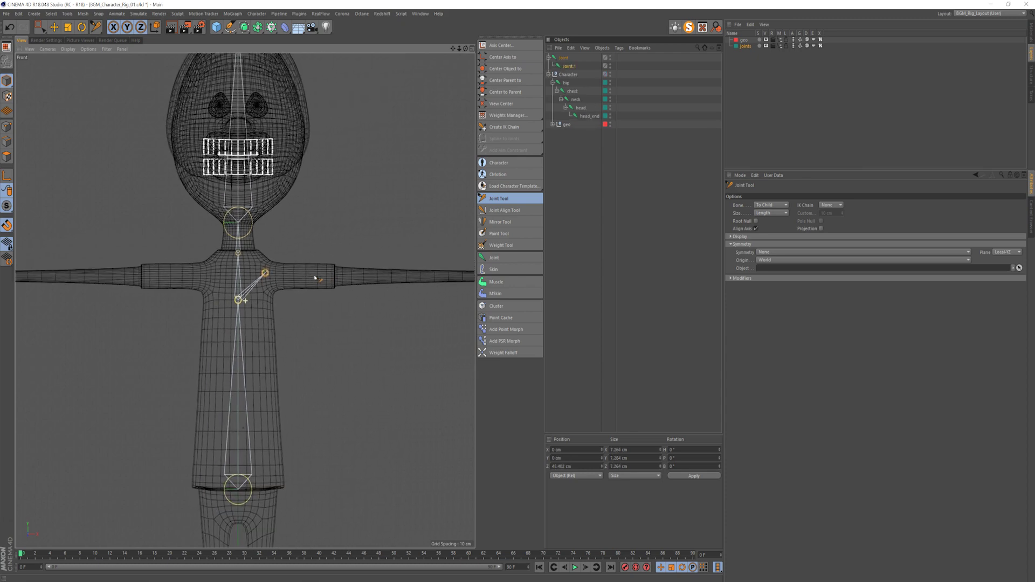
- Extend the arm chain in the top view with joints at the left elbow and the left wrist
scroll(316, 278, "up", 4)
key("F2")
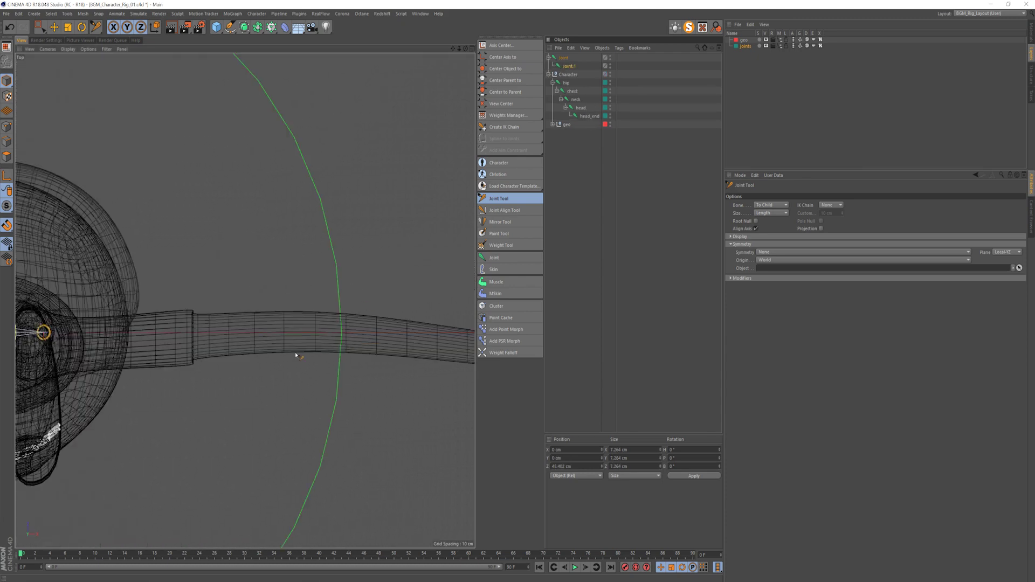
left_click_drag(296, 356, 315, 329, "ctrl")
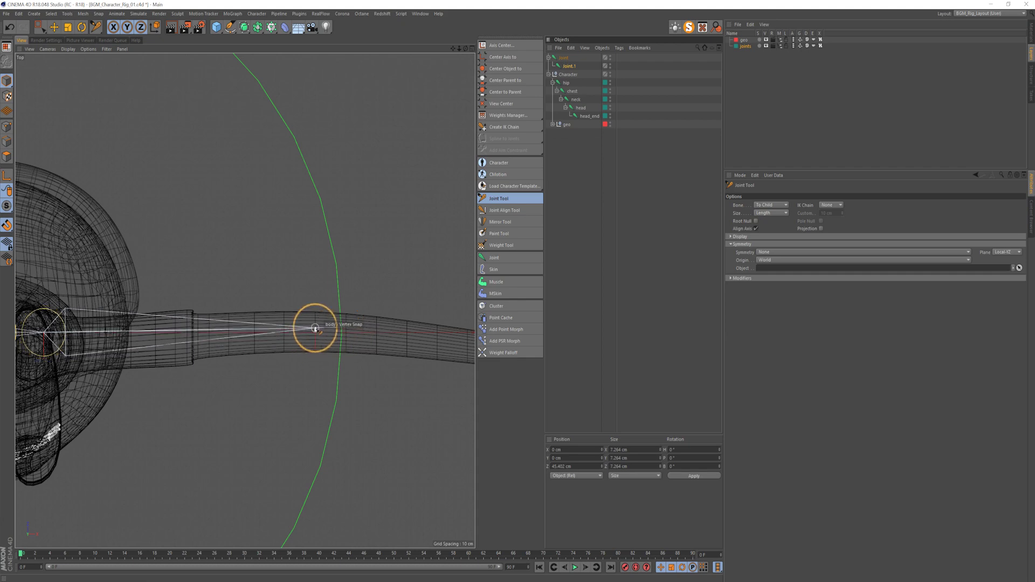
scroll(365, 328, "down", 5)
scroll(430, 330, "up", 4)
middle_click_drag(431, 330, 336, 322, "alt")
left_click_drag(294, 331, 354, 338, "ctrl")
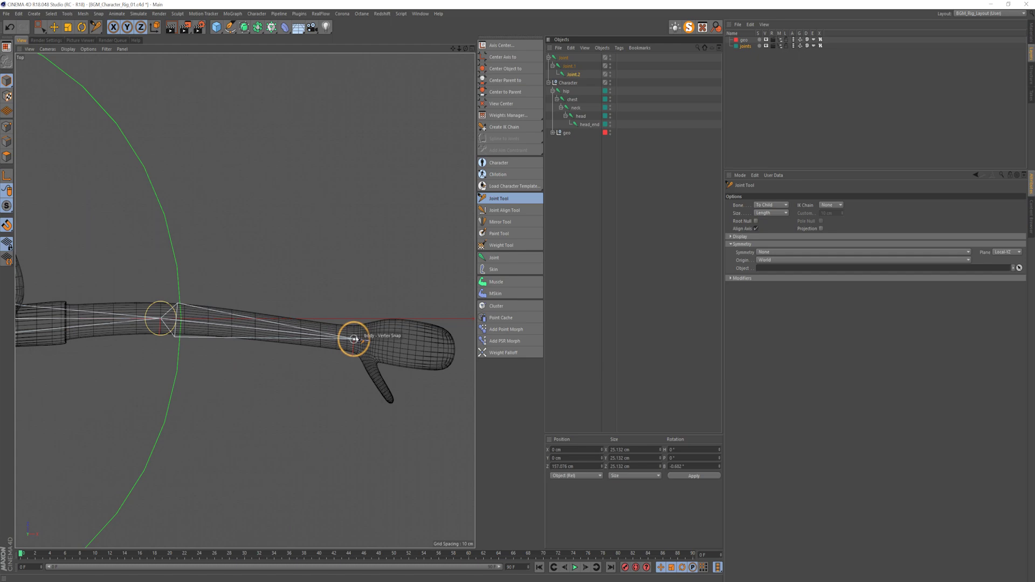
left_click_drag(354, 338, 354, 339, "ctrl")
- Move the elbow joint slightly down in the front view to center it inside the arm mesh
key("F4")
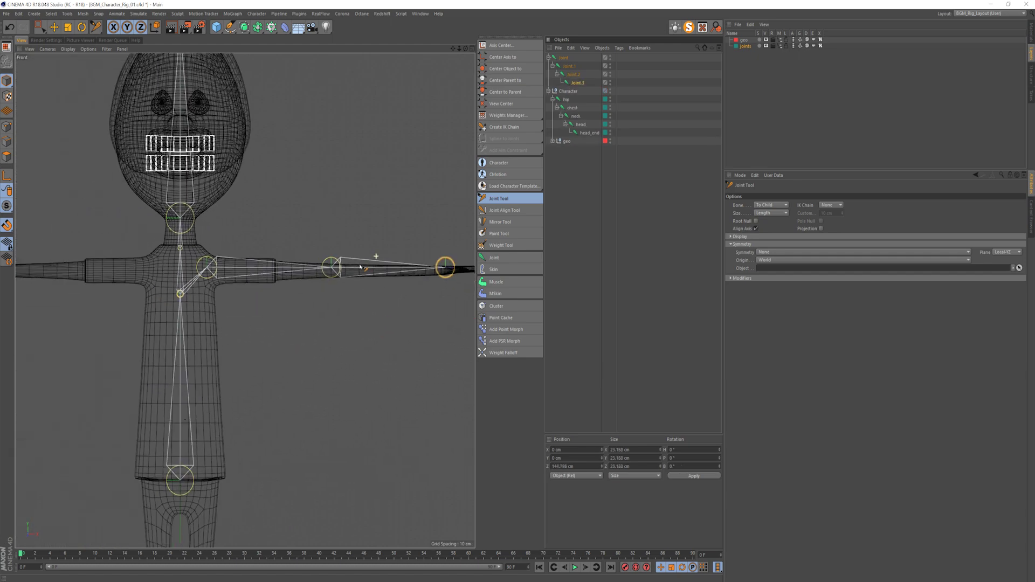
scroll(303, 291, "up", 3)
left_click(569, 67)
key("e")
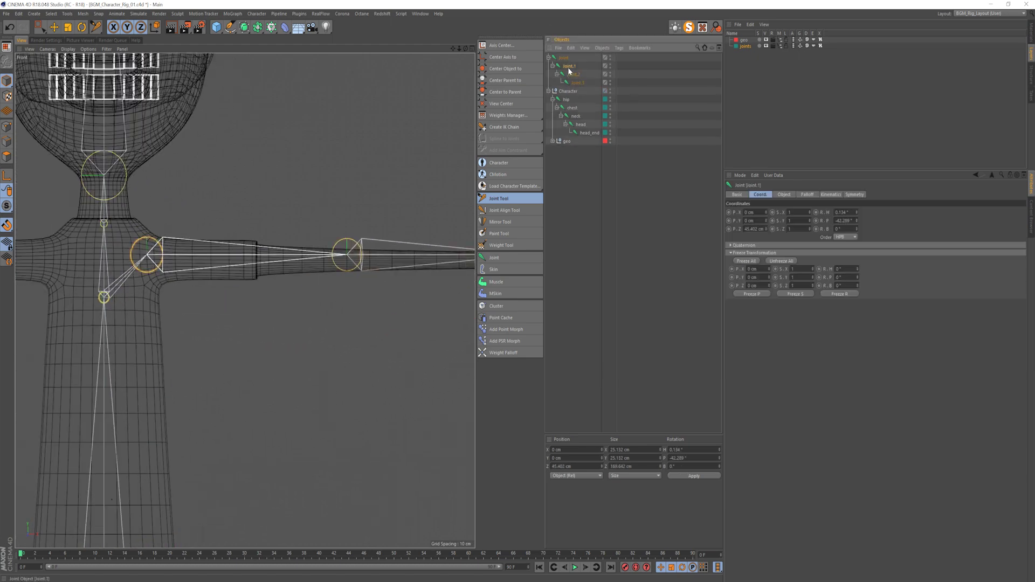
left_click(571, 74)
scroll(361, 208, "up", 4)
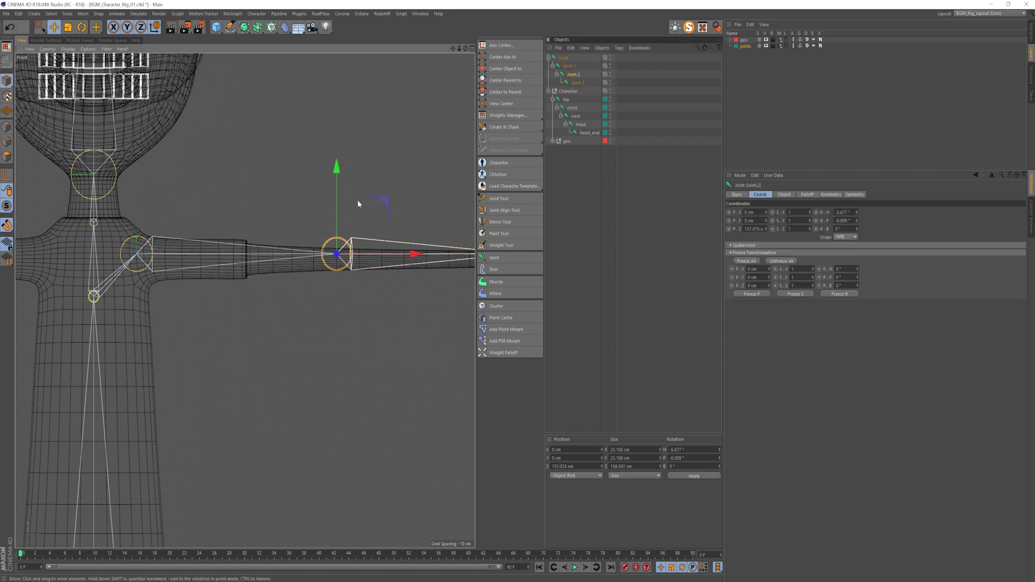
left_click_drag(334, 196, 334, 205)
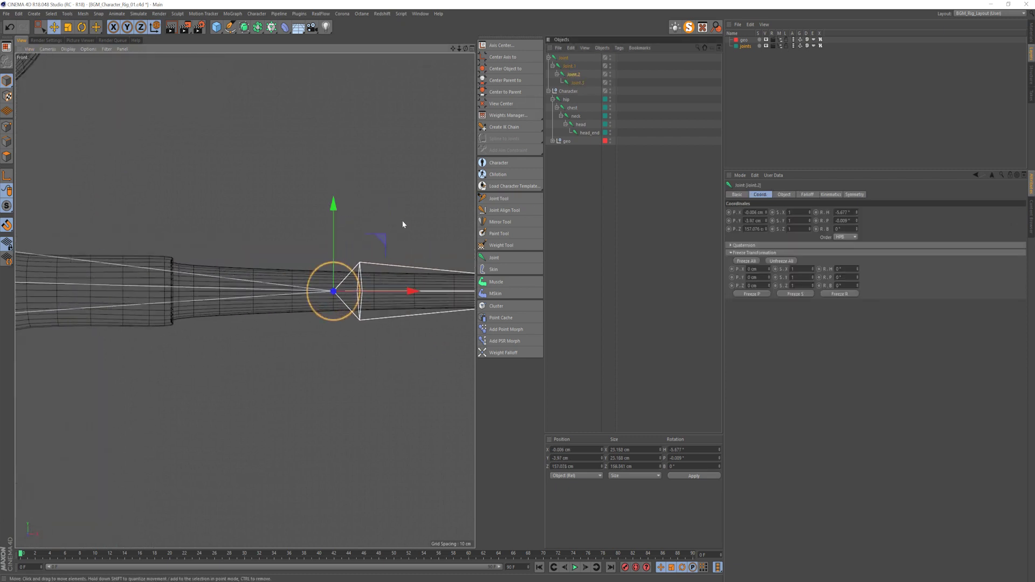
- Examine the arm joint chain's placement inside the mesh in the front and perspective views
middle_click_drag(368, 237, 98, 237, "alt")
scroll(412, 271, "up", 1)
key("F1")
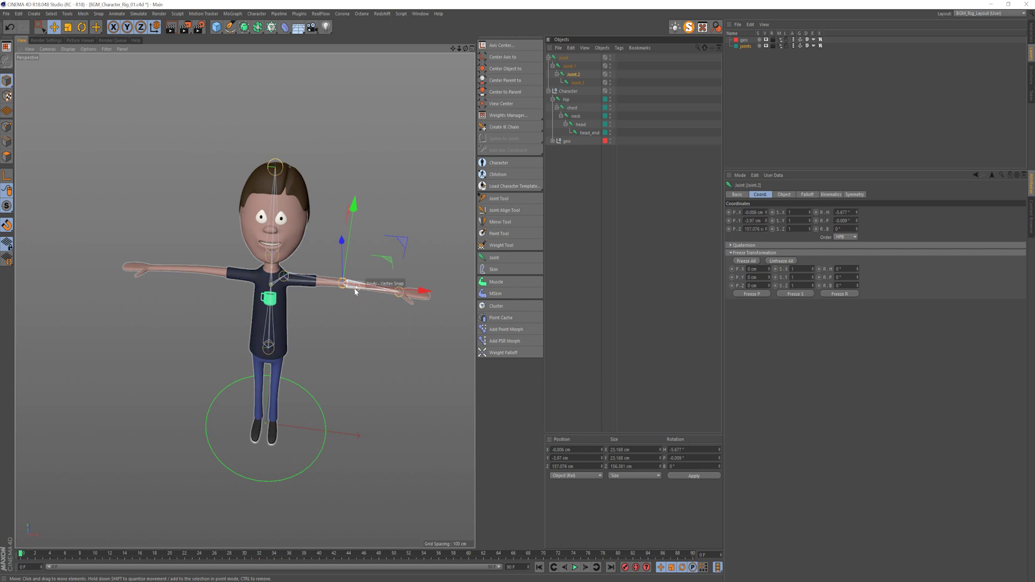
scroll(334, 278, "up", 5)
left_click_drag(302, 290, 178, 250, "alt")
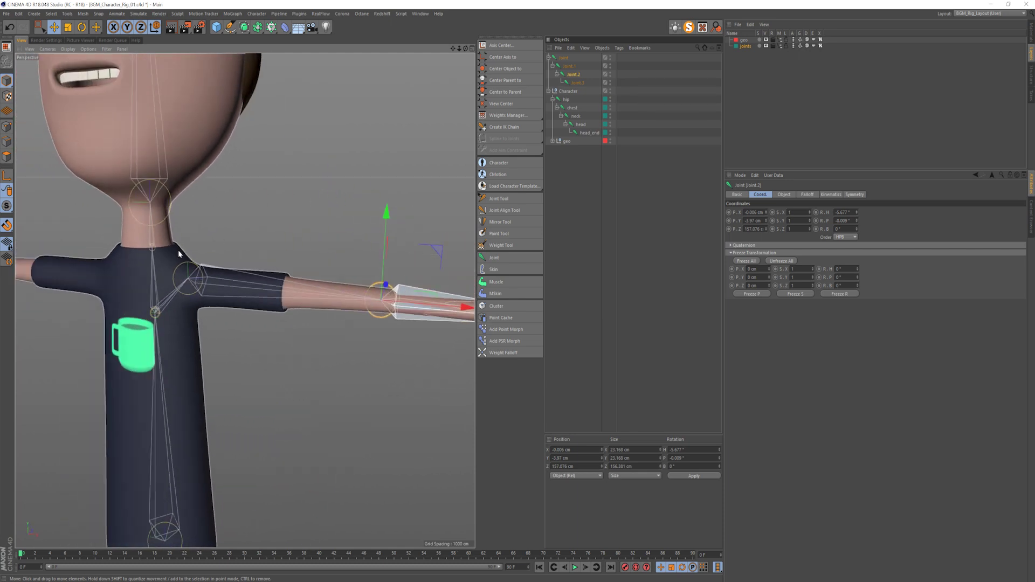
- Examine the whole character and its joints in the front, side and perspective views
key("F4")
middle_click_drag(141, 293, 475, 272, "alt")
middle_click_drag(202, 272, 359, 268, "alt")
key("F3")
scroll(298, 166, "up", 2)
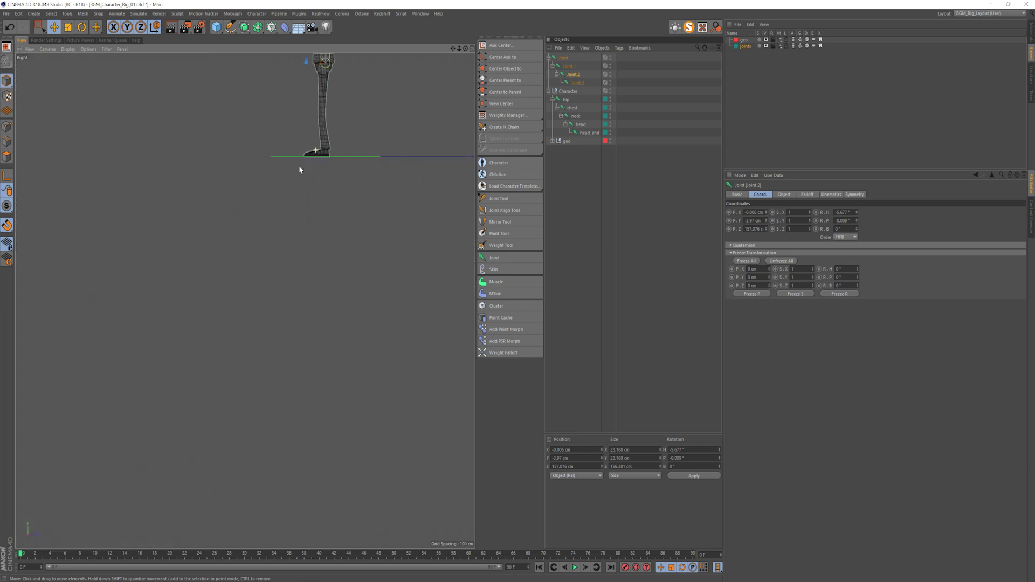
middle_click_drag(298, 166, 305, 340, "alt")
right_click_drag(308, 201, 348, 188, "alt")
key("F1")
right_click_drag(313, 280, 224, 296, "alt")
middle_click_drag(319, 299, 245, 300, "alt")
left_click(572, 162)
- Rename the arm chain joints from the root down as L_collar, L_shoulder, L_elbow and L_wrist
double_click(563, 58)
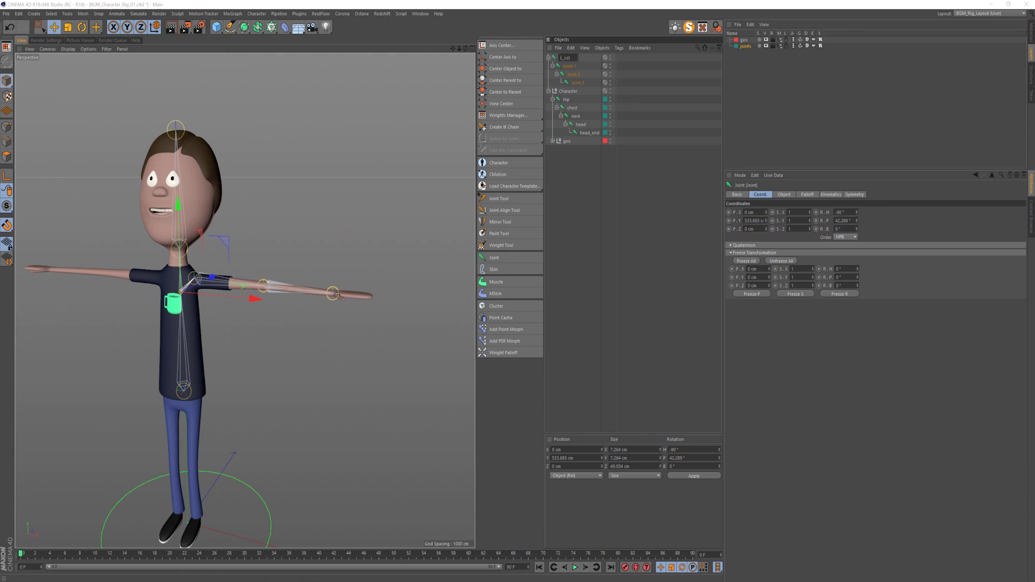
type("L_collar")
key("Tab")
type("L")
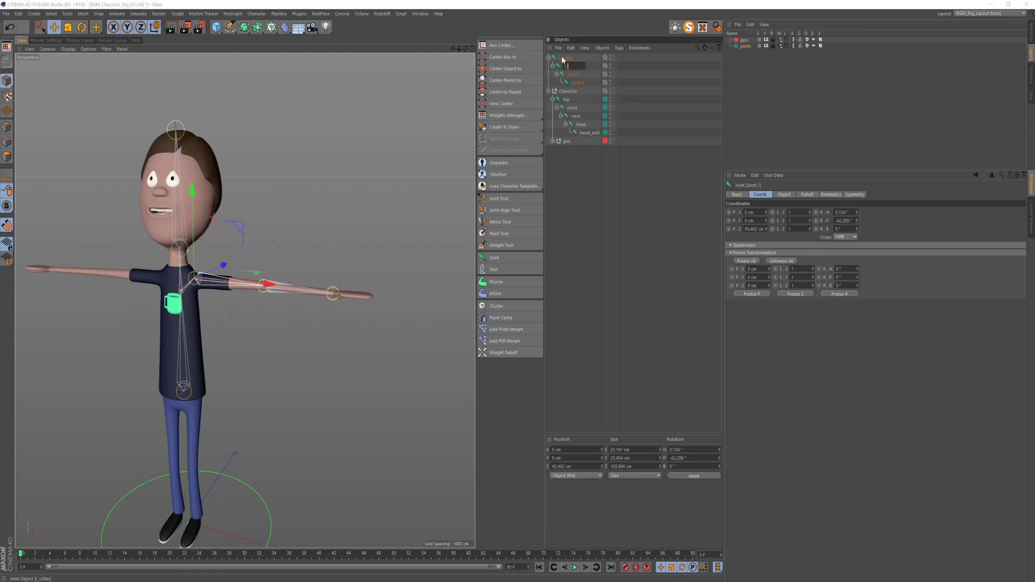
type("_shoulder")
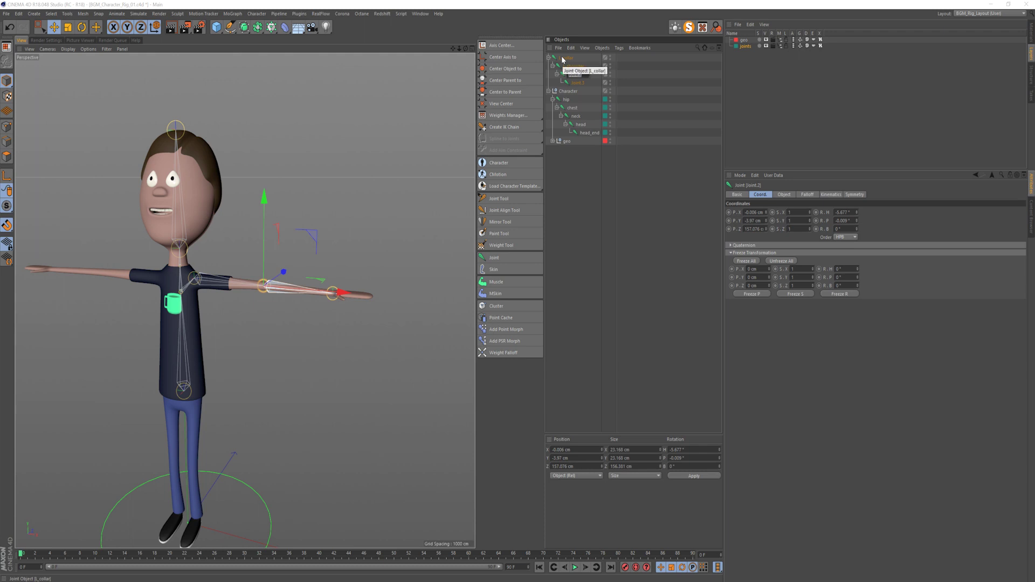
key("Tab")
type("L_elbow")
key("Tab")
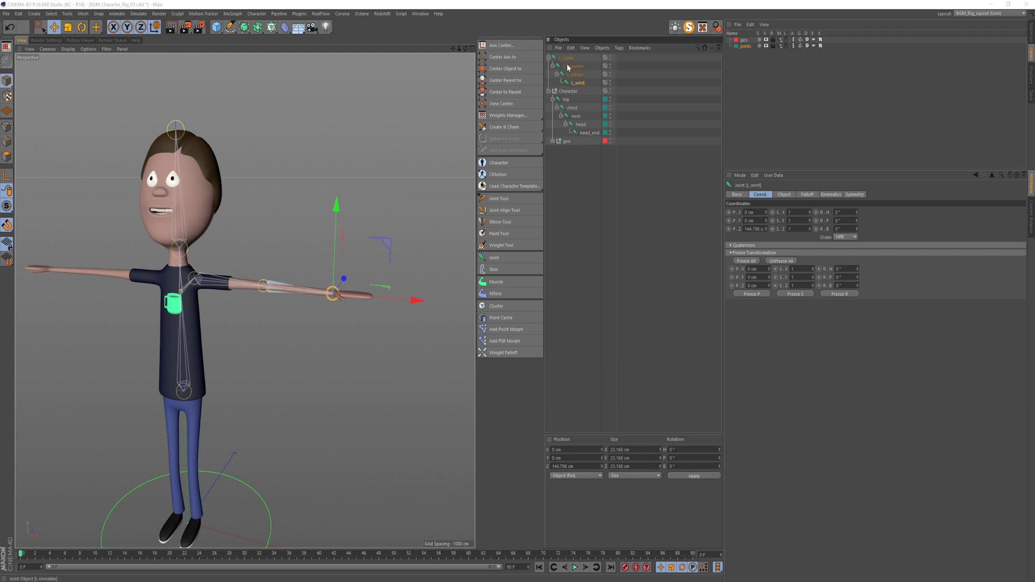
left_click(567, 65)
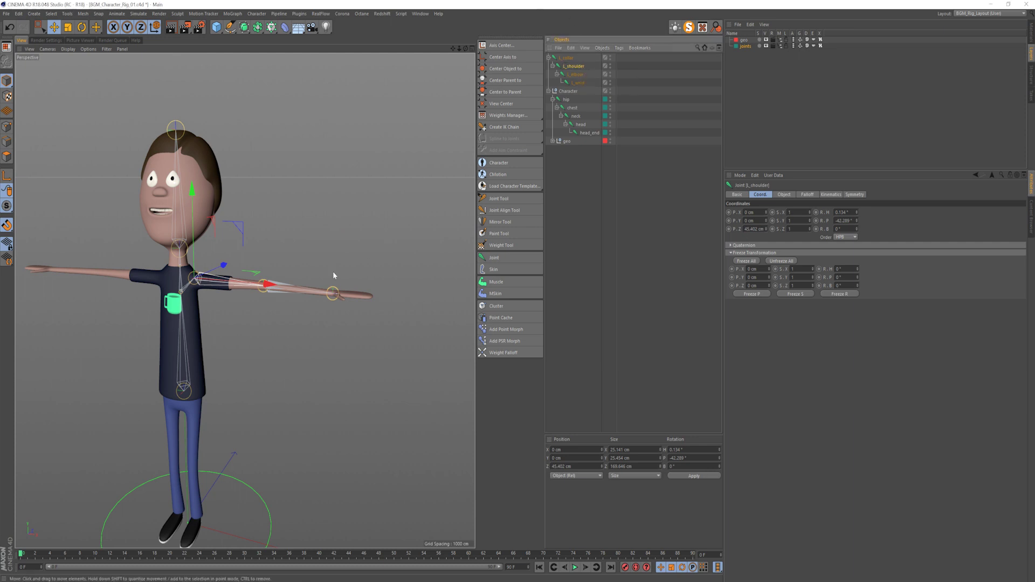
- Build a separate left hand chain in the top view with joints at the wrist, mid-hand and just past the fingertips
scroll(332, 271, "up", 3)
key("F2")
scroll(374, 310, "up", 5)
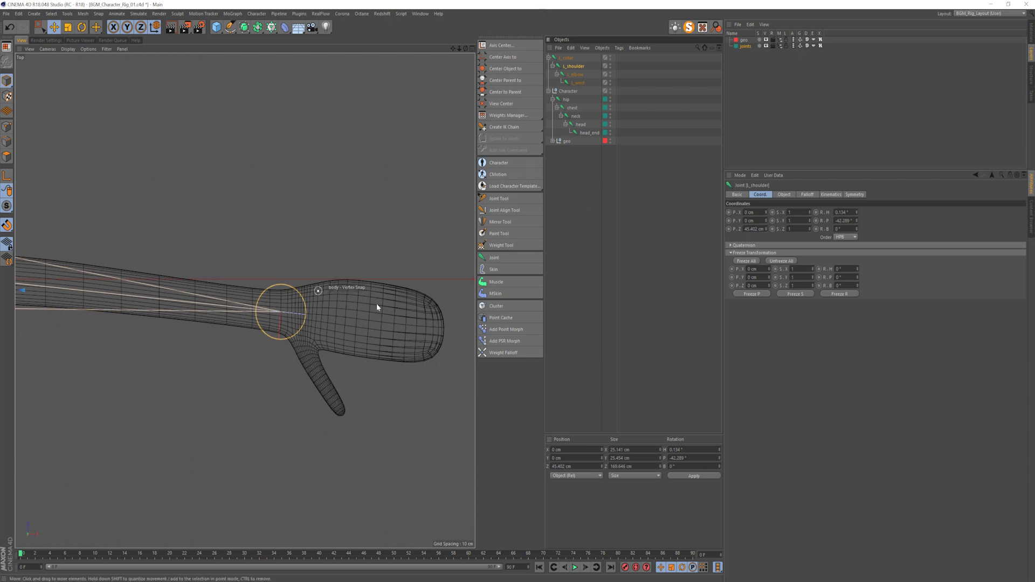
left_click(561, 164)
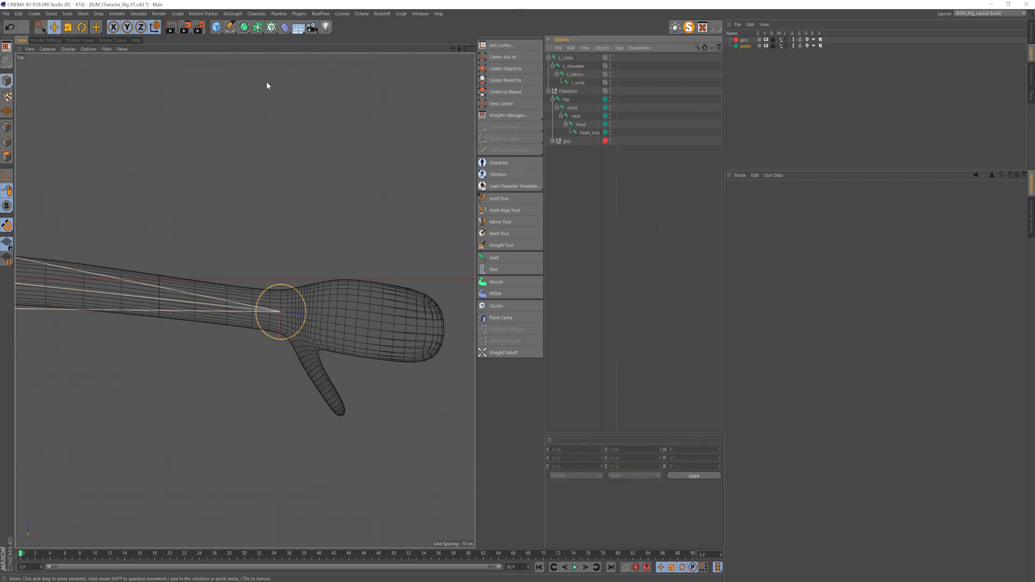
left_click(513, 198)
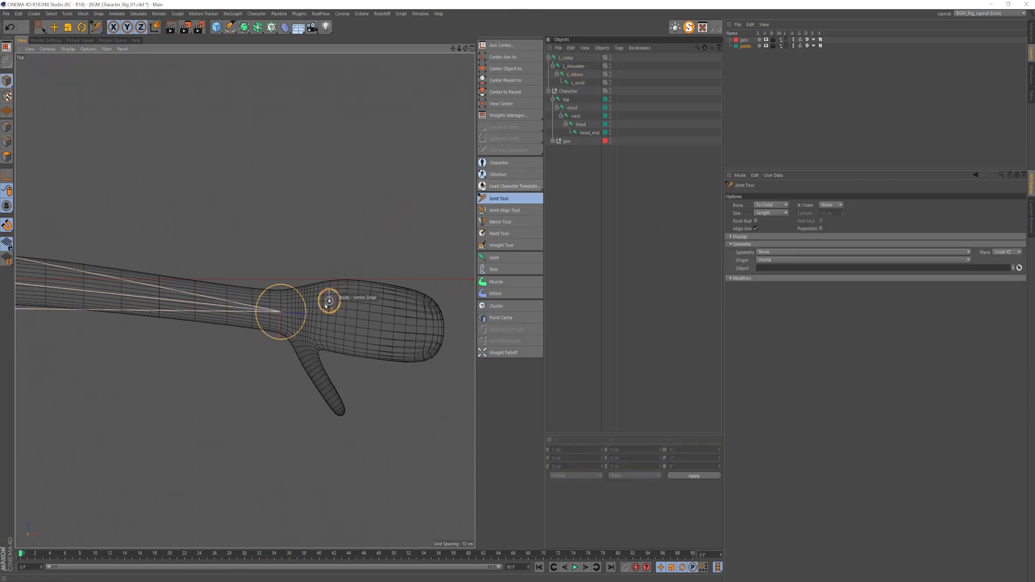
left_click_drag(281, 312, 368, 320, "ctrl")
middle_click_drag(439, 333, 365, 321, "alt")
left_click_drag(365, 322, 370, 323, "ctrl")
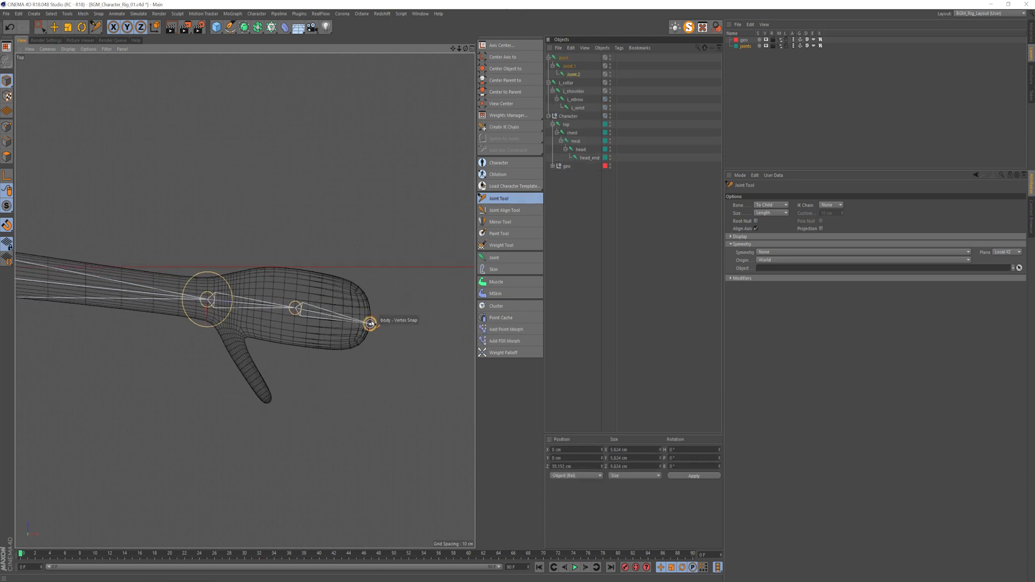
key("ctrl+z")
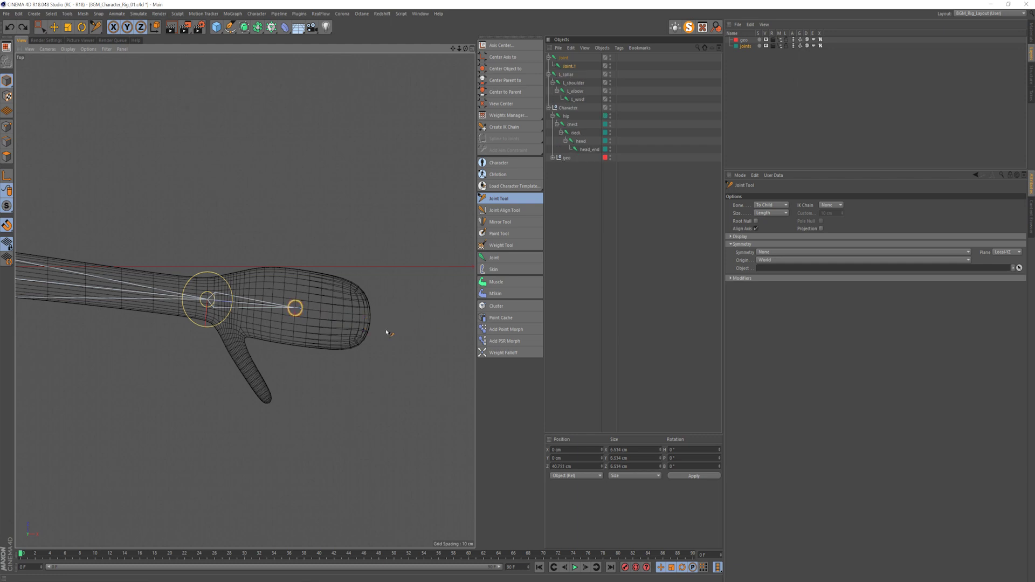
left_click_drag(379, 320, 376, 320, "ctrl")
- Raise the hand joint chain in the front view to about Y 560 cm so its root sits on the left wrist joint
key("F3")
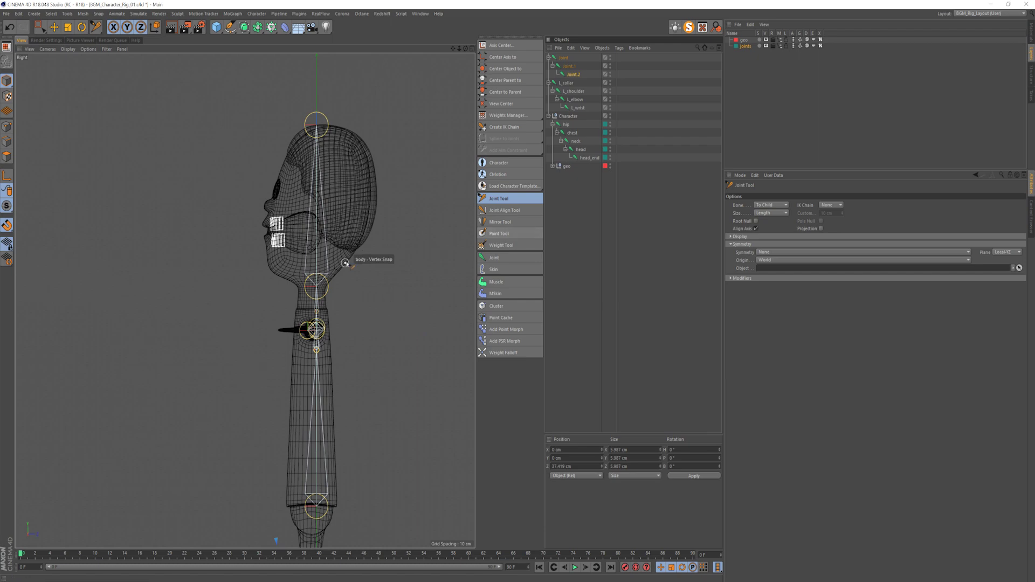
key("F4")
right_click_drag(383, 268, 245, 301, "alt")
middle_click_drag(405, 285, 163, 296, "alt")
right_click_drag(159, 278, 298, 278, "alt")
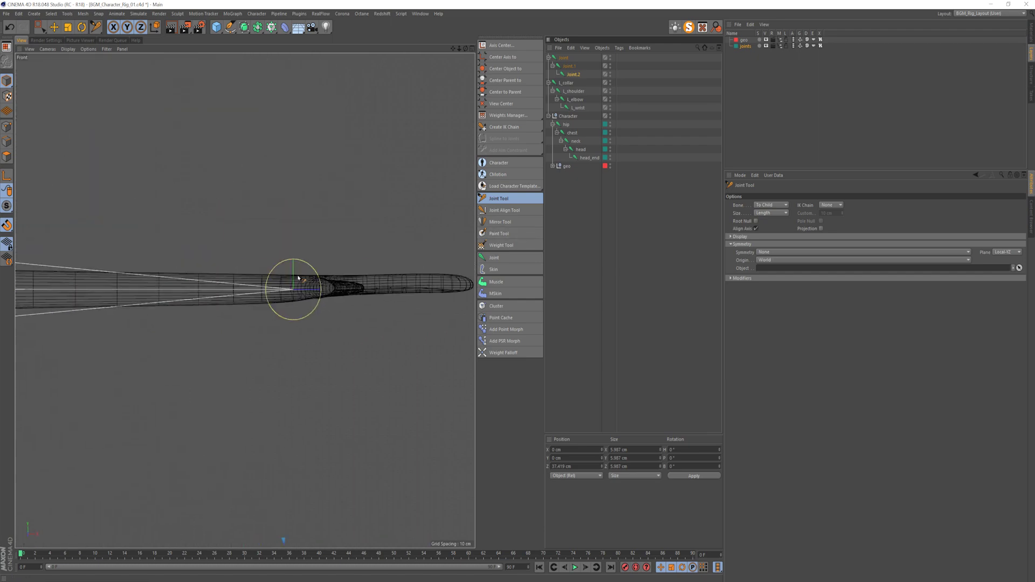
left_click(562, 57)
scroll(345, 323, "down", 10)
key("e")
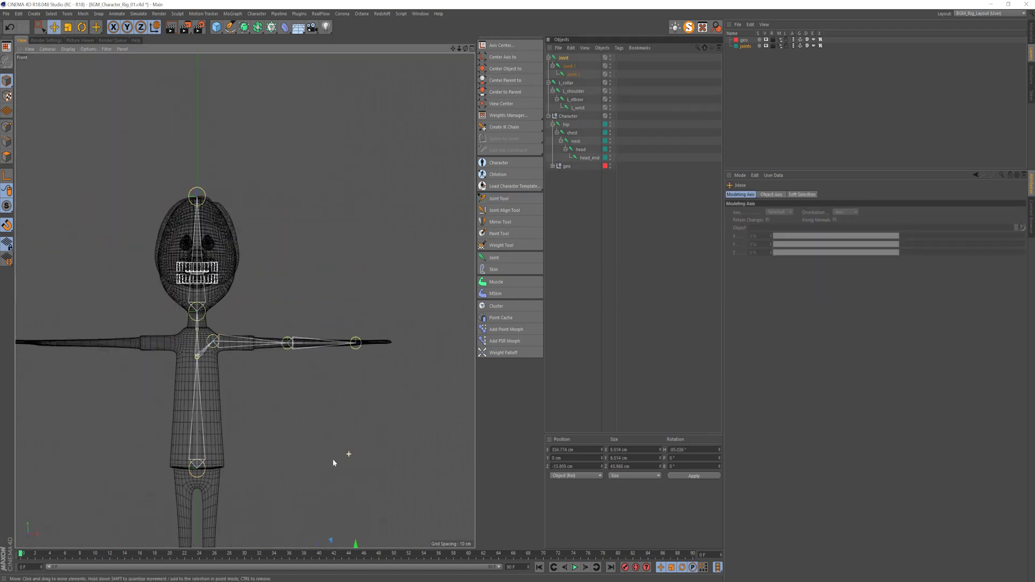
left_click_drag(335, 448, 334, 200)
scroll(339, 245, "up", 8)
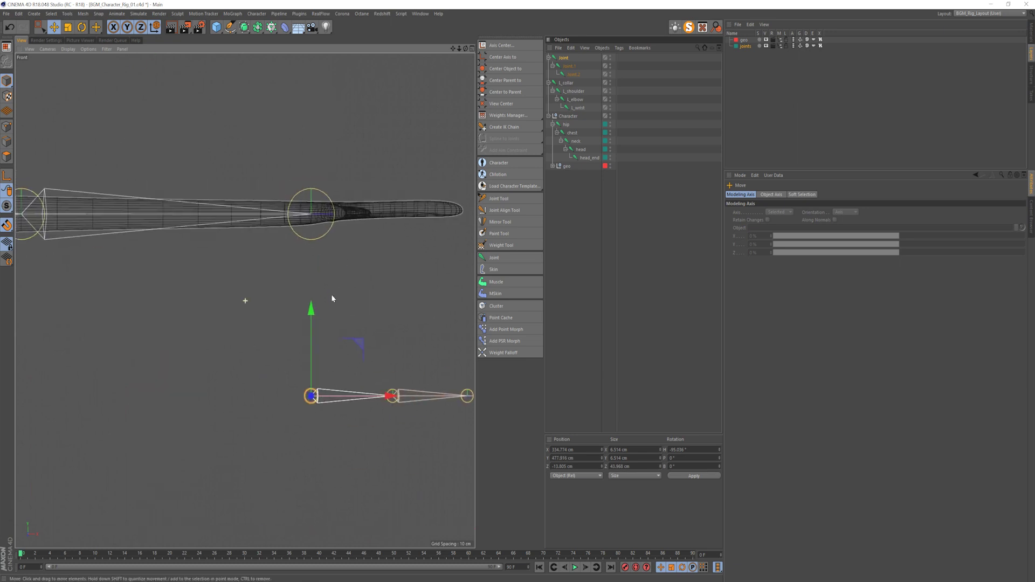
middle_click_drag(332, 298, 334, 329, "alt")
left_click_drag(315, 365, 315, 181)
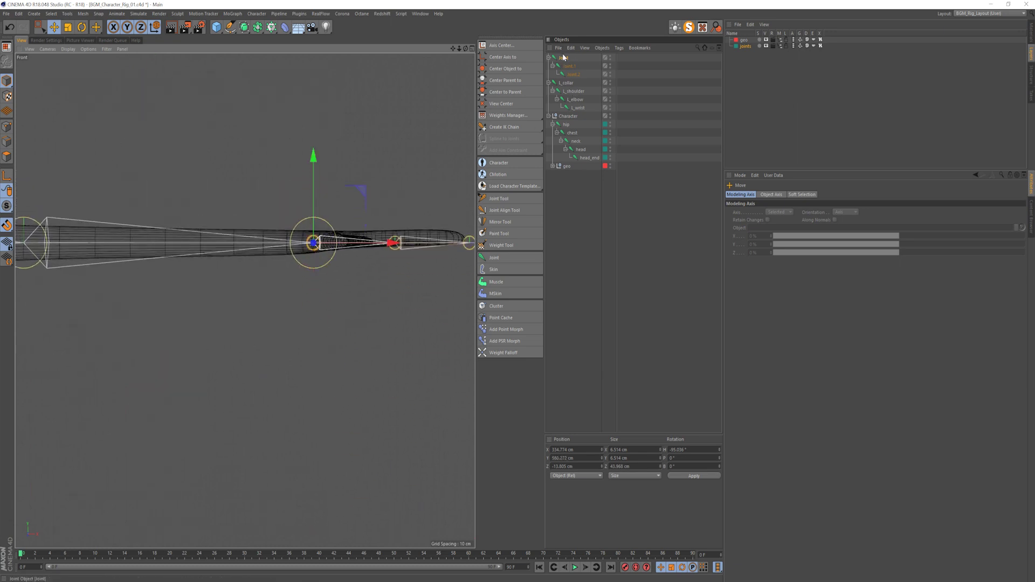
- Parent the hand chain under L_wrist and rename its joints L_hand, L_hand_mid and L_hand_end
left_click_drag(563, 57, 579, 108)
double_click(581, 91)
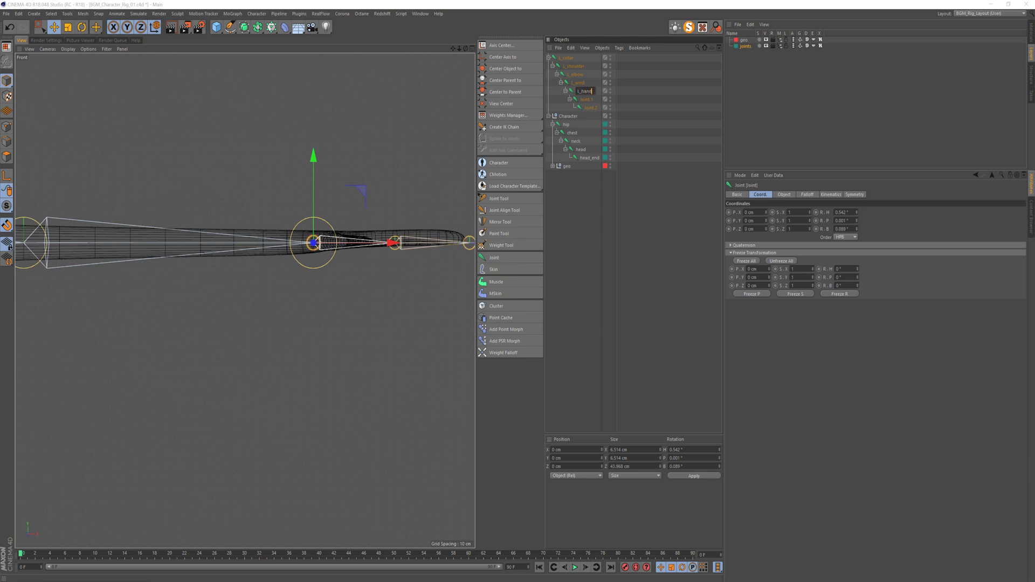
key("Down")
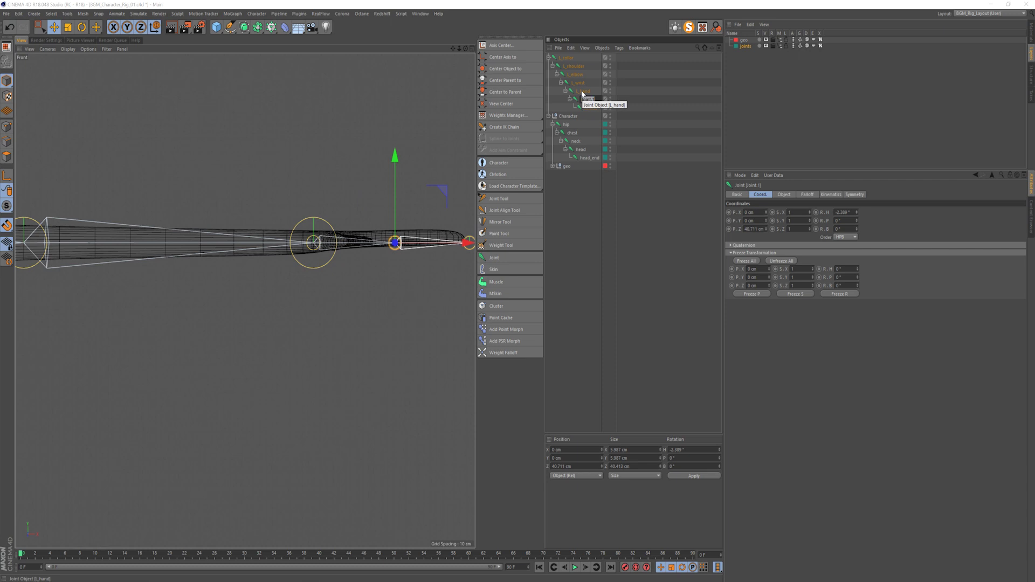
double_click(583, 91)
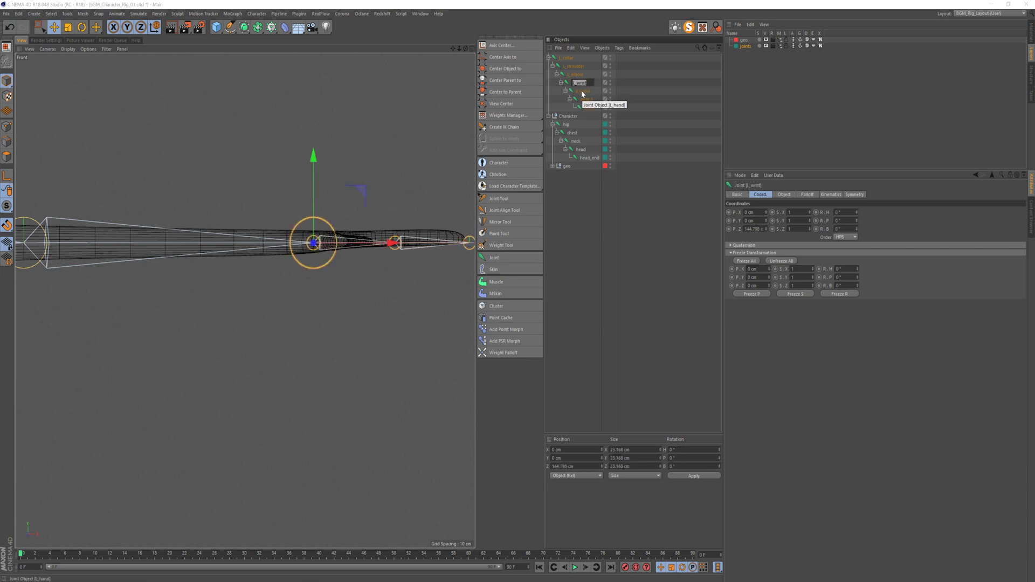
key("Tab")
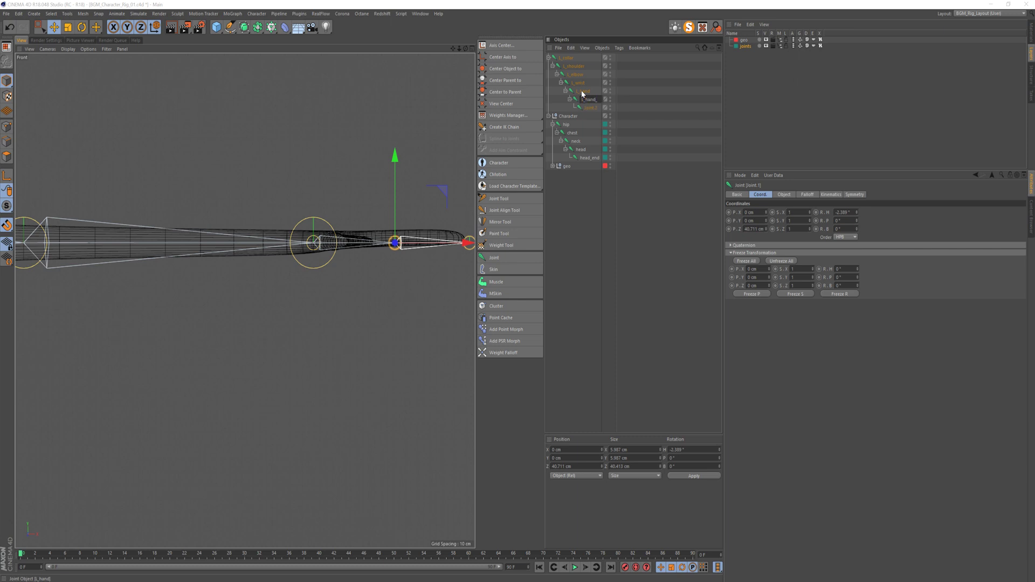
key("Tab")
type("l")
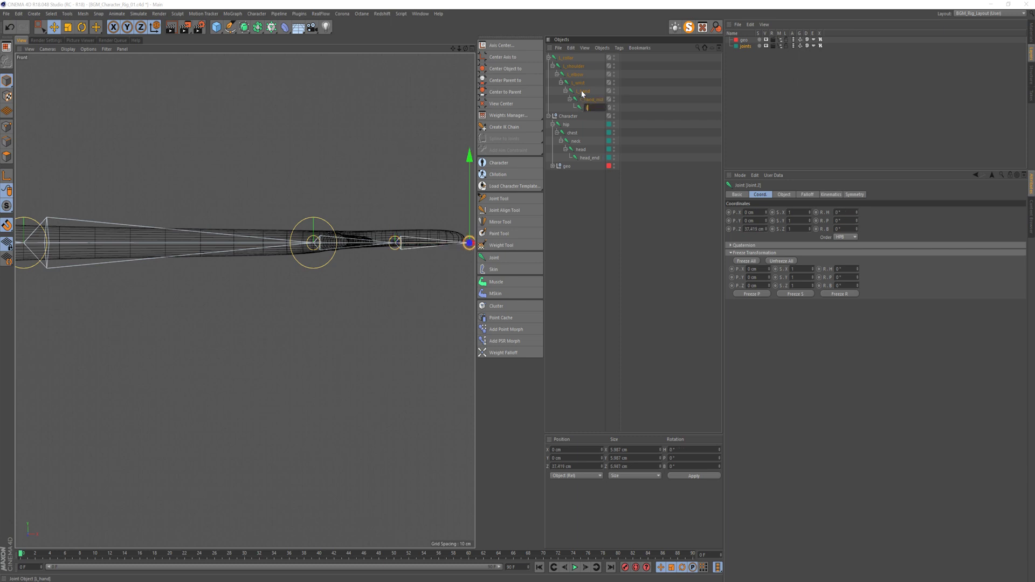
type("_hand_end")
key("Return")
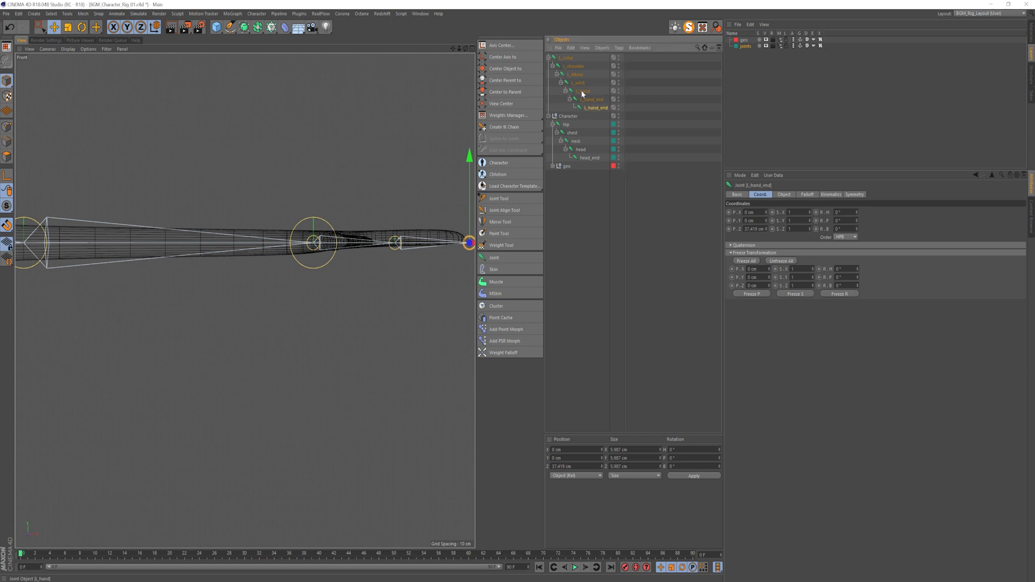
- Build a separate left thumb chain in the top view with joints at the wrist, the middle of the thumb and the thumb tip
key("F2")
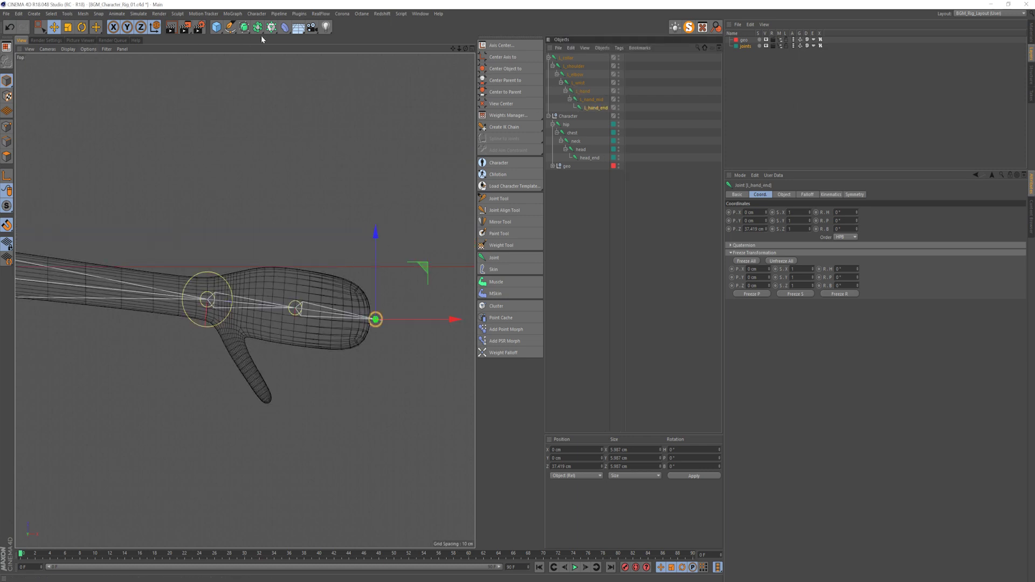
left_click(499, 198)
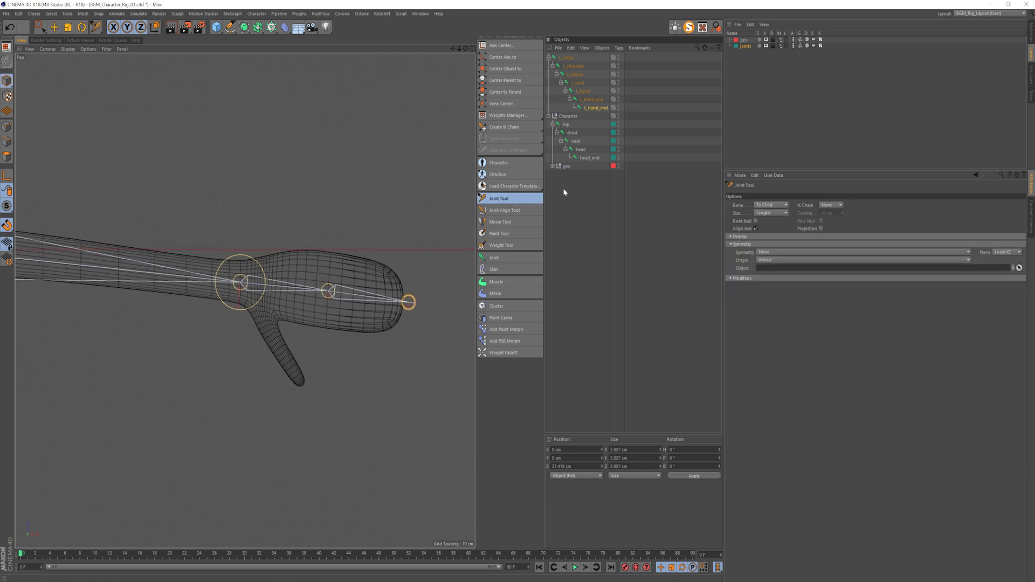
left_click(578, 83)
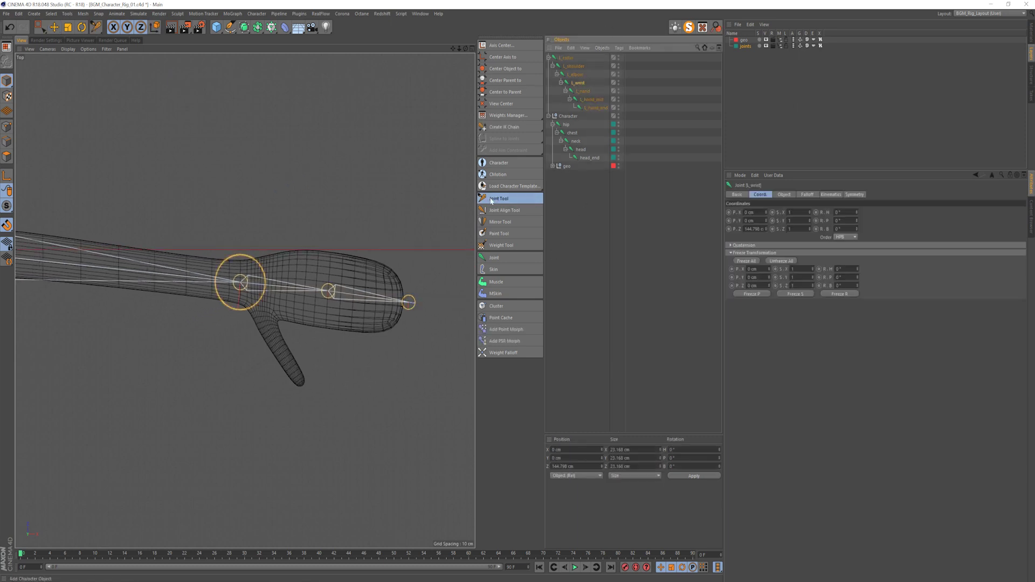
left_click(491, 200)
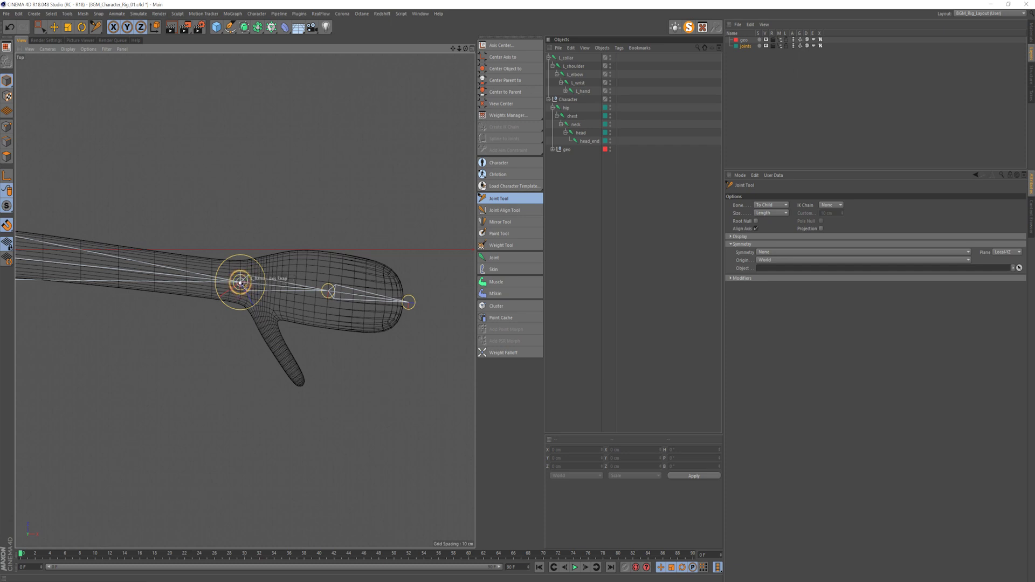
left_click_drag(240, 282, 268, 331, "ctrl")
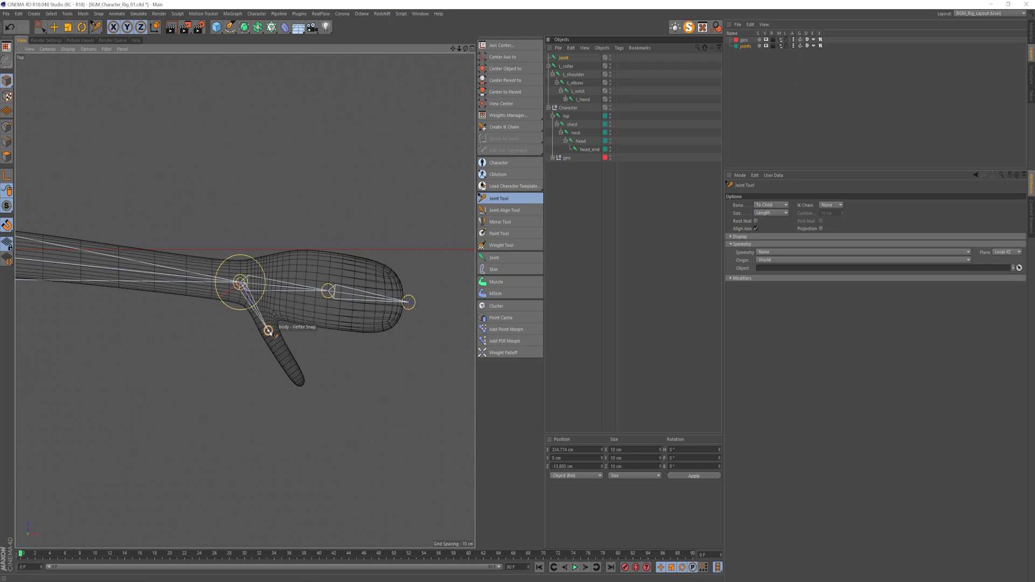
left_click_drag(268, 331, 277, 345, "ctrl")
left_click_drag(305, 386, 303, 384, "ctrl")
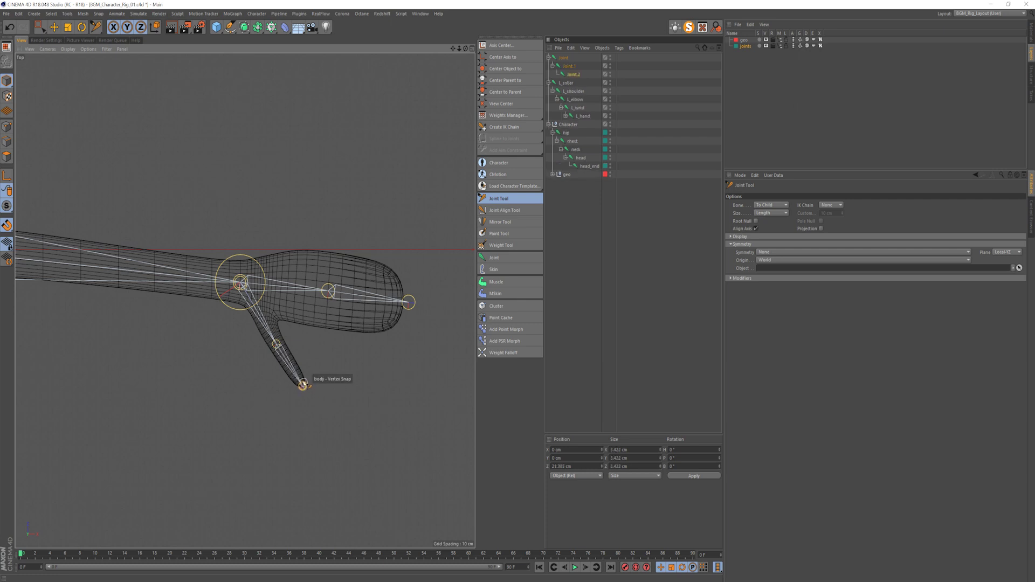
- Raise the thumb joint chain in the front view to about Y 560 cm so its root lines up with the wrist joint
key("F4")
key("e")
right_click_drag(350, 265, 295, 313, "alt")
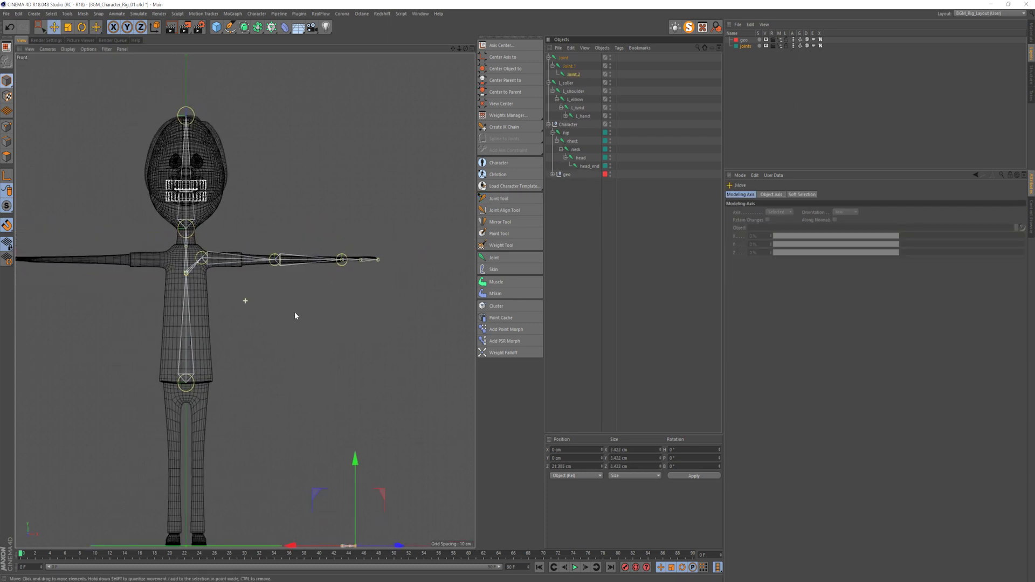
left_click(564, 58)
left_click_drag(347, 396, 348, 179)
right_click_drag(349, 270, 395, 211, "alt")
middle_click_drag(291, 145, 307, 219, "alt")
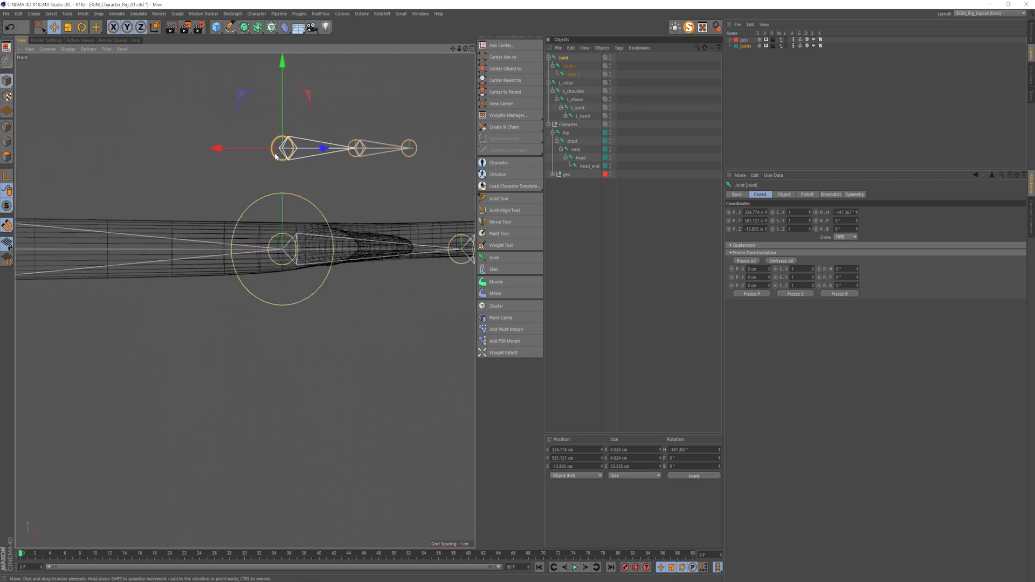
left_click_drag(275, 157, 283, 251)
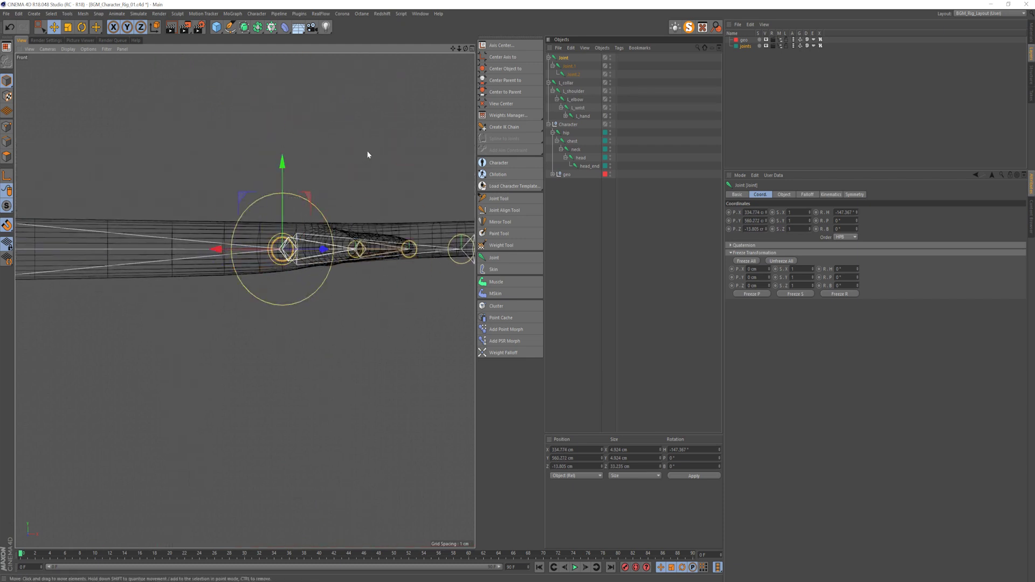
- Rename the thumb joints L_thumb and L_thumb_mid, give the tip joint a matching L_thumb name, and parent the chain under L_wrist
key("F2")
key("F1")
scroll(356, 294, "up", 5)
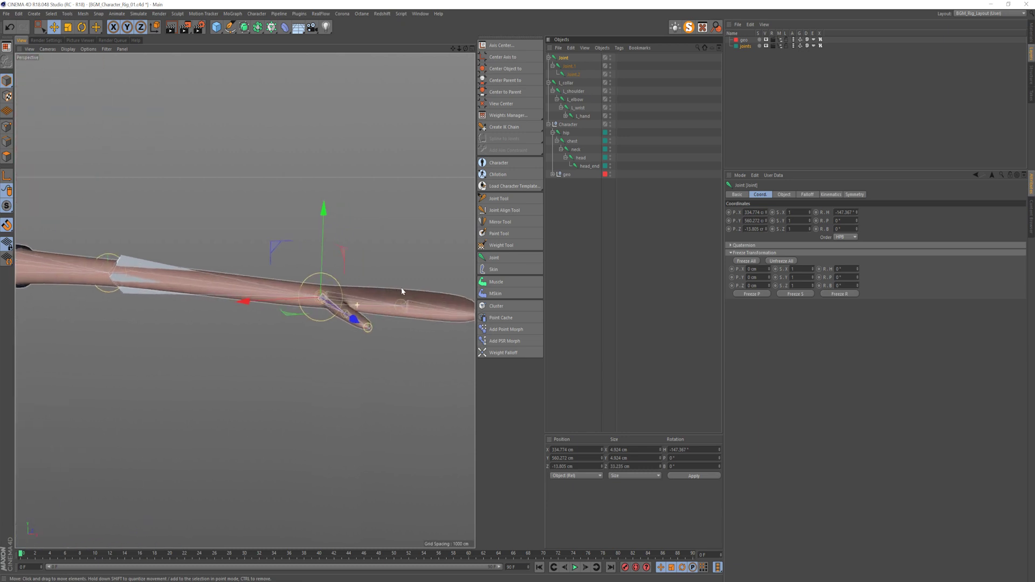
double_click(564, 57)
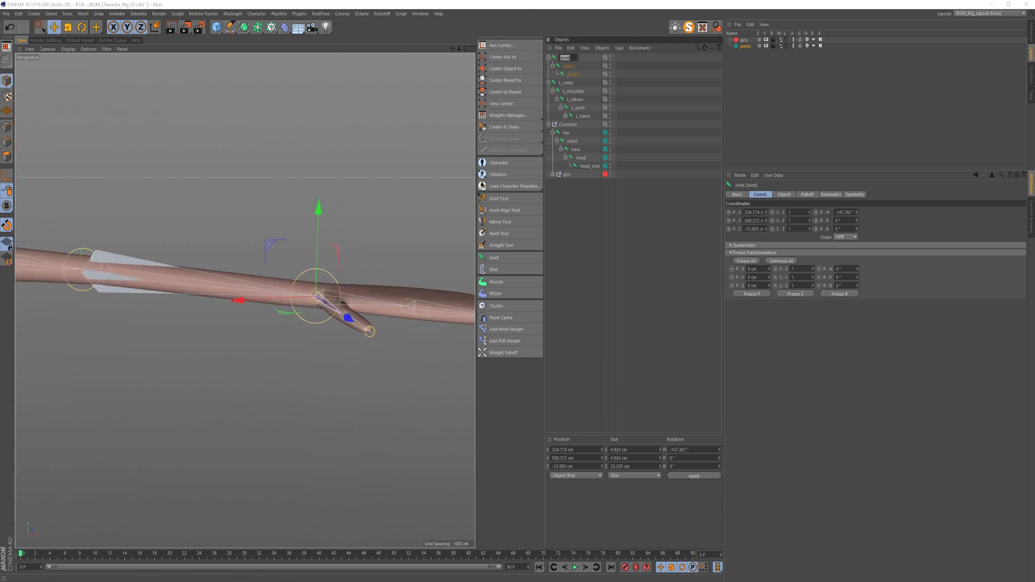
type("L_thumb")
key("Tab")
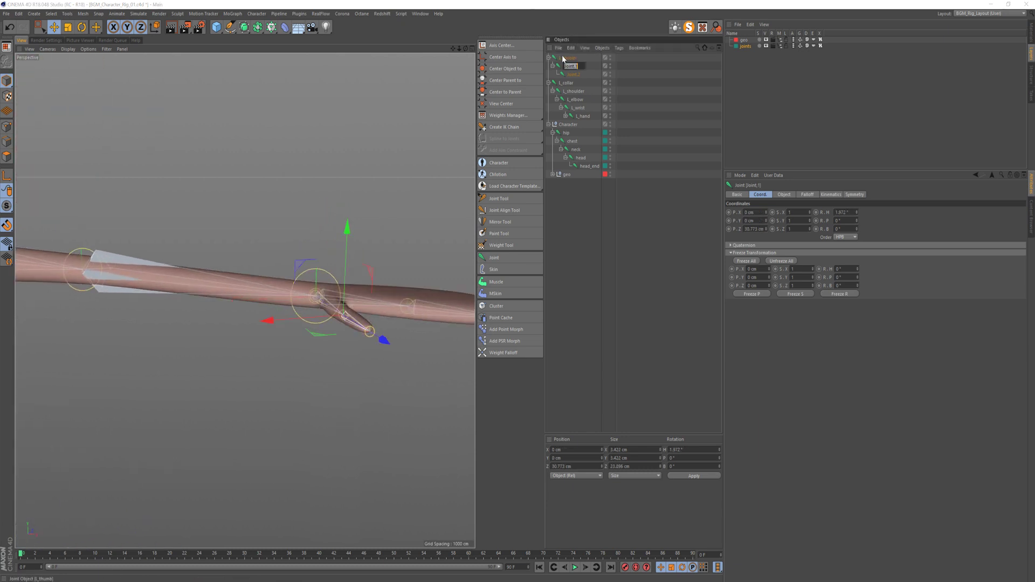
type("L_")
type("thumb_mid")
key("Tab")
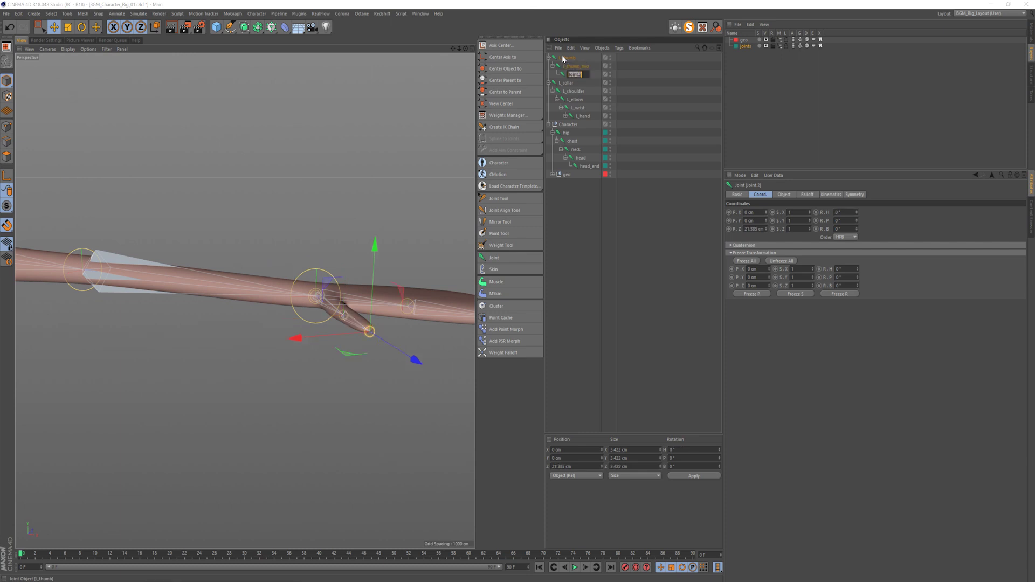
type("L_thum")
key("Return")
left_click_drag(570, 58, 585, 87)
left_click(565, 90)
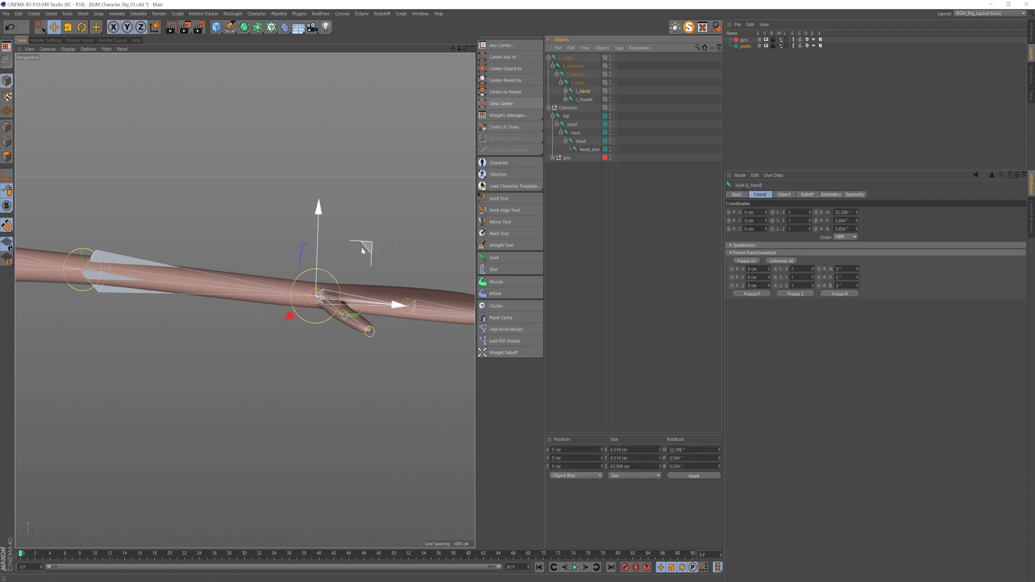
- Start a separate left leg joint chain in the front view with joints at the pelvis, the upper thigh and the knee
right_click_drag(336, 256, 277, 287, "alt")
left_click_drag(278, 287, 291, 268, "alt")
right_click_drag(291, 268, 268, 262, "alt")
scroll(283, 265, "down", 2)
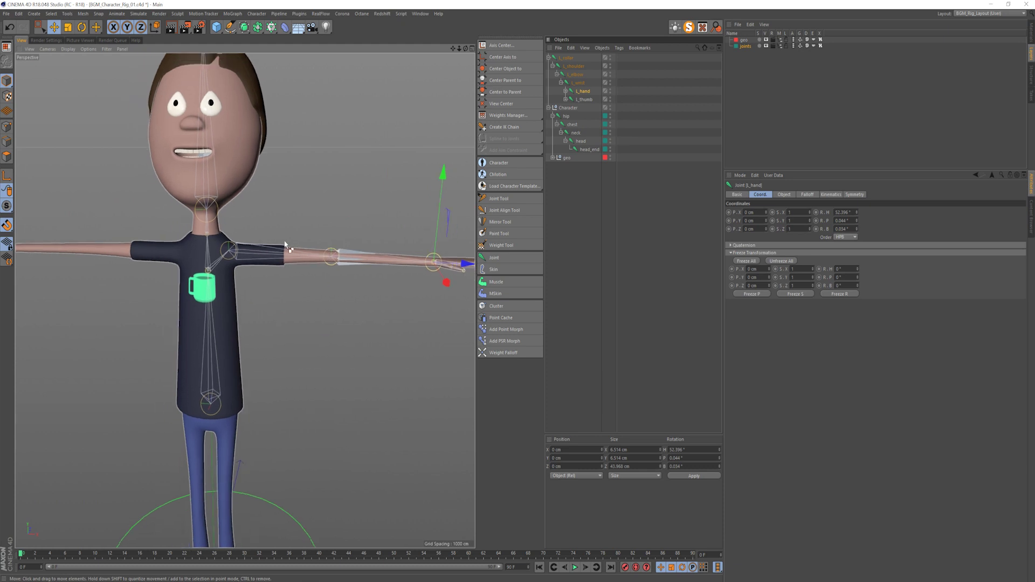
key("F4")
right_click_drag(295, 307, 215, 332, "alt")
middle_click_drag(214, 332, 392, 201, "alt")
left_click(499, 199)
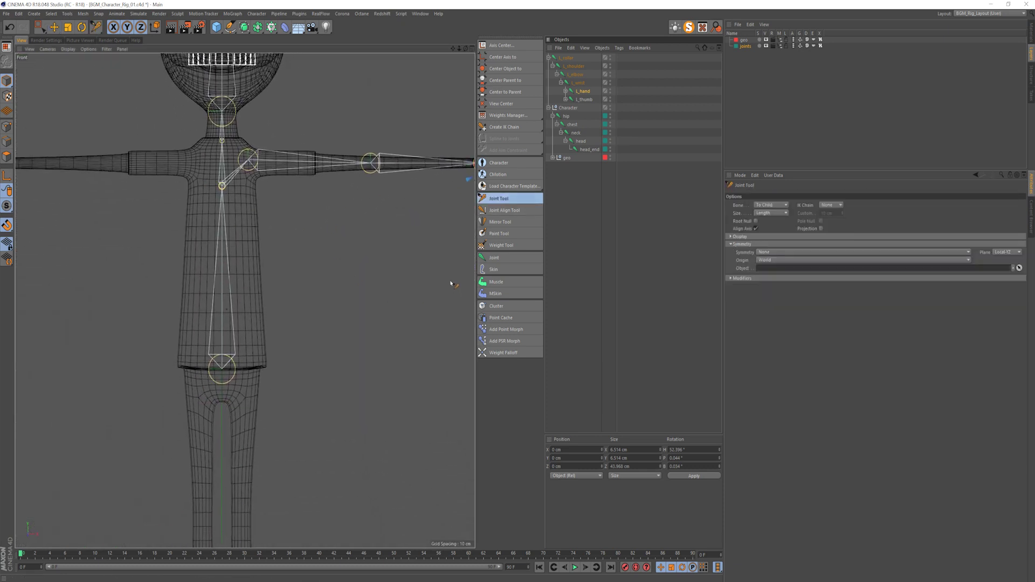
middle_click_drag(317, 376, 367, 224, "alt")
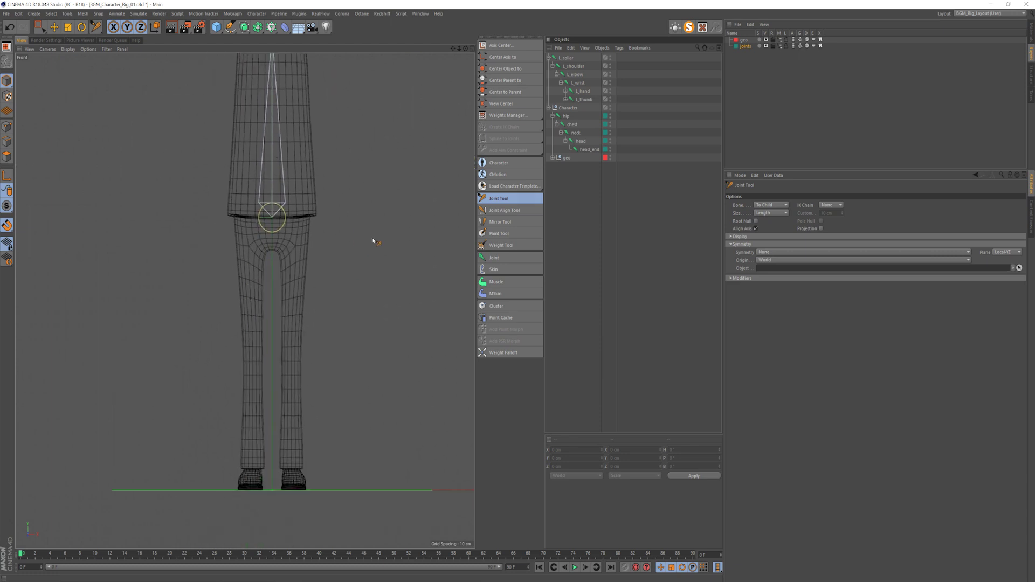
left_click(273, 218, "ctrl")
left_click_drag(272, 218, 295, 247, "ctrl")
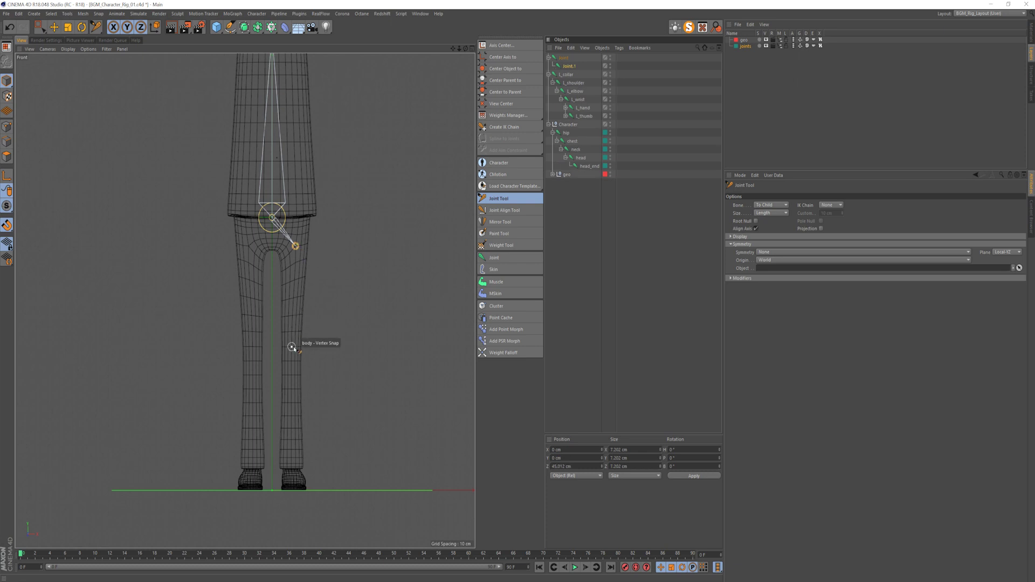
scroll(294, 344, "up", 3)
left_click_drag(295, 335, 296, 319, "ctrl")
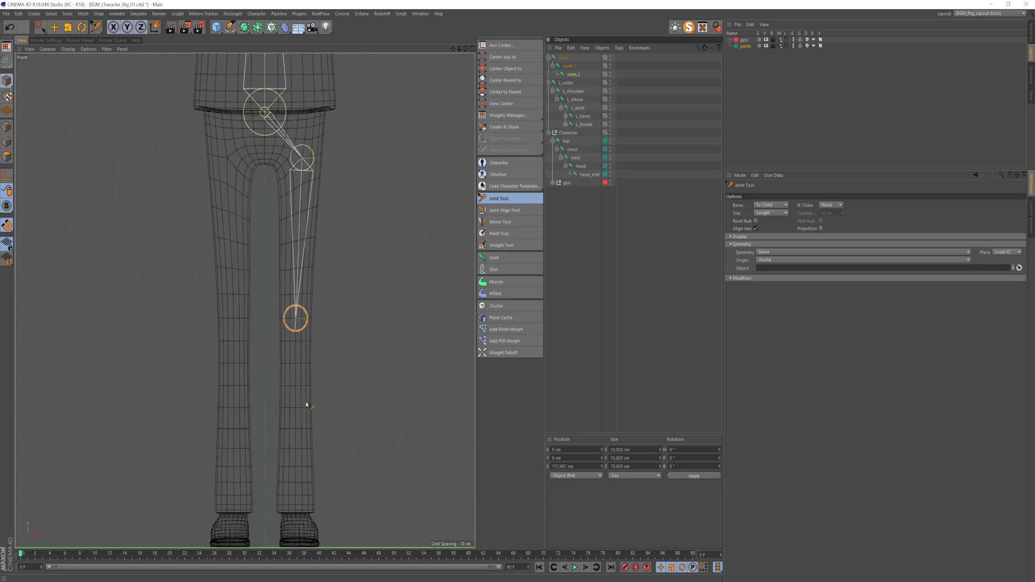
- Continue the leg chain in the right view with joints at the ankle, the ball of the foot and the toe tip
middle_click_drag(300, 503, 309, 286, "alt")
scroll(303, 287, "up", 8)
key("F3")
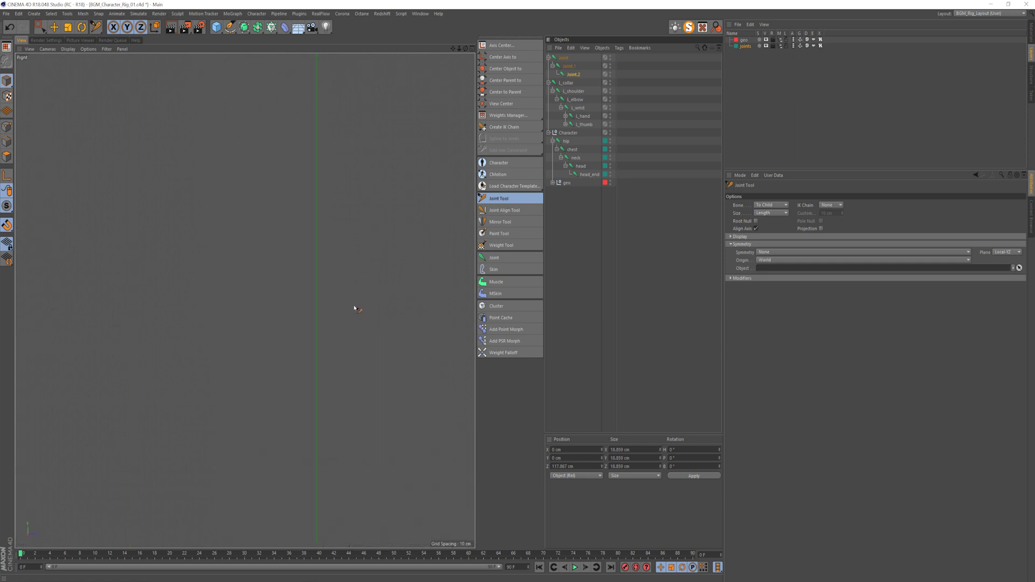
middle_click_drag(334, 365, 342, 60, "alt")
scroll(339, 363, "up", 7)
scroll(340, 360, "up", 2)
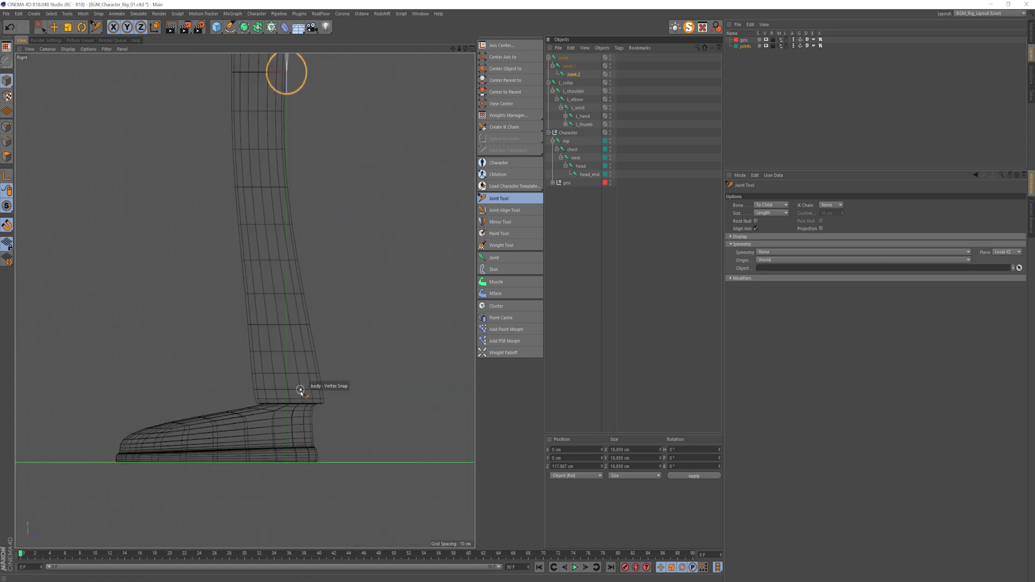
mouse_move(293, 387)
left_mouse_down("ctrl")
mouse_move(238, 449)
mouse_move(59, 444)
mouse_move(70, 448)
left_mouse_up("ctrl")
- Examine how the left leg joint chain sits inside the mesh in the perspective and front views
scroll(236, 460, "up", 3)
key("F1")
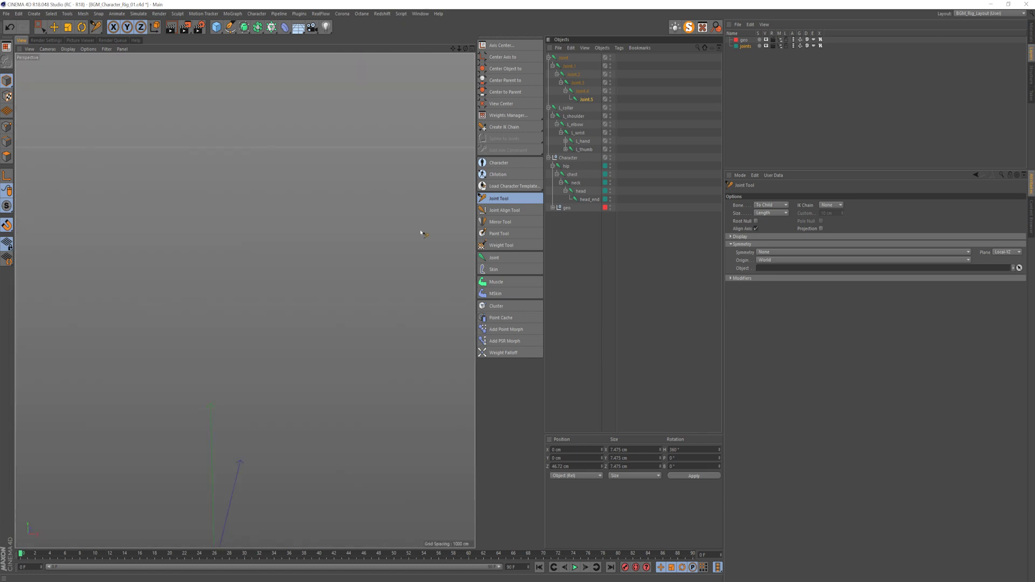
scroll(321, 278, "down", 3)
key("F4")
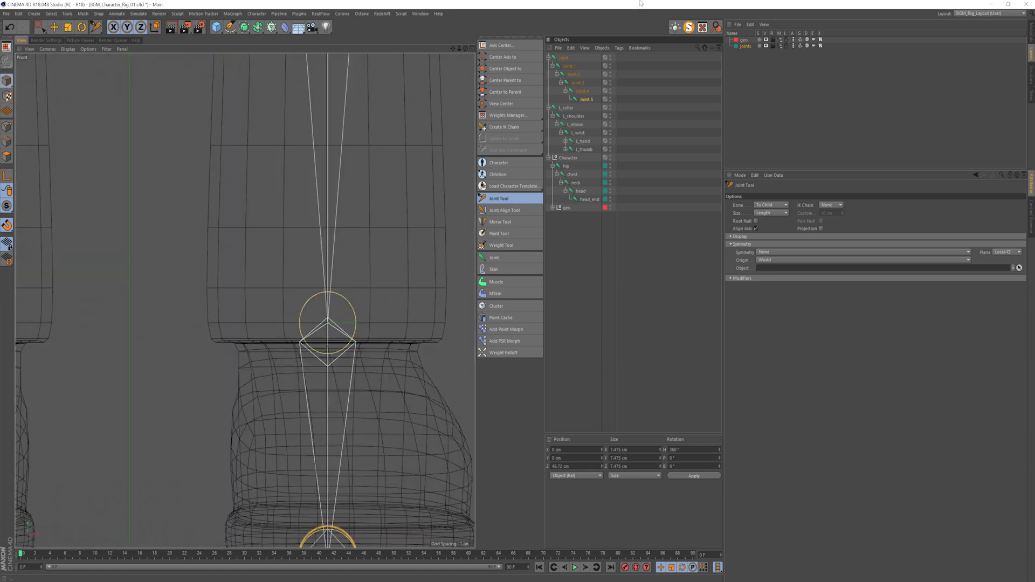
scroll(374, 282, "down", 4)
middle_click_drag(375, 282, 351, 511, "alt")
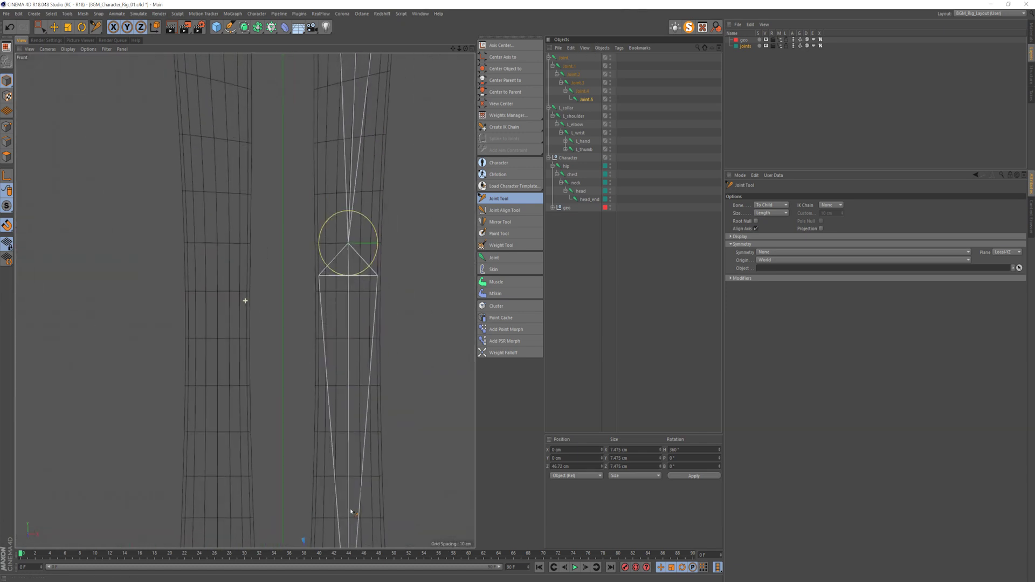
key("F1")
scroll(277, 256, "up", 10)
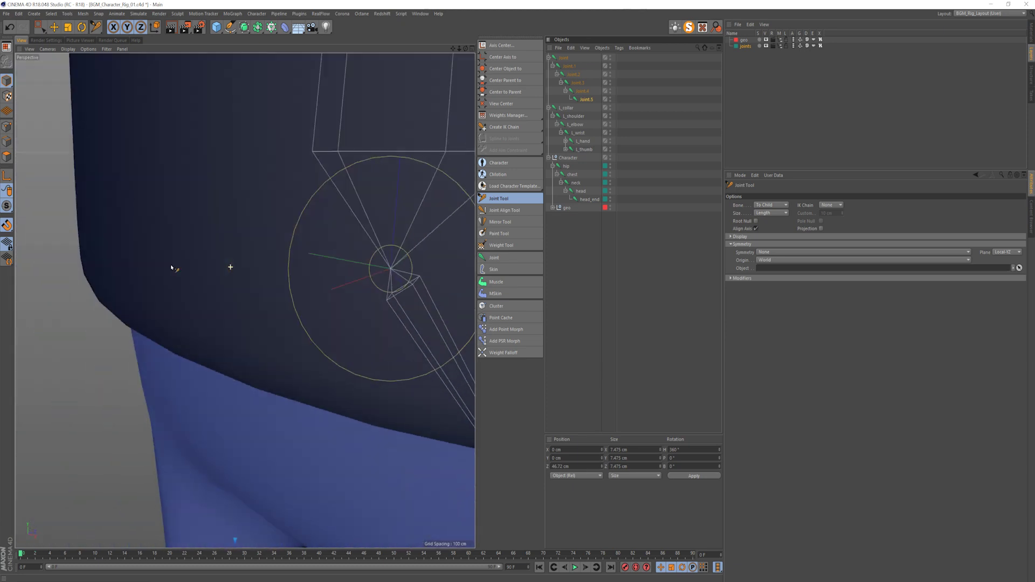
scroll(304, 281, "down", 5)
- Shift the upper-thigh joint forward in the right view to about X 7.9 cm
key("F3")
scroll(245, 301, "down", 3)
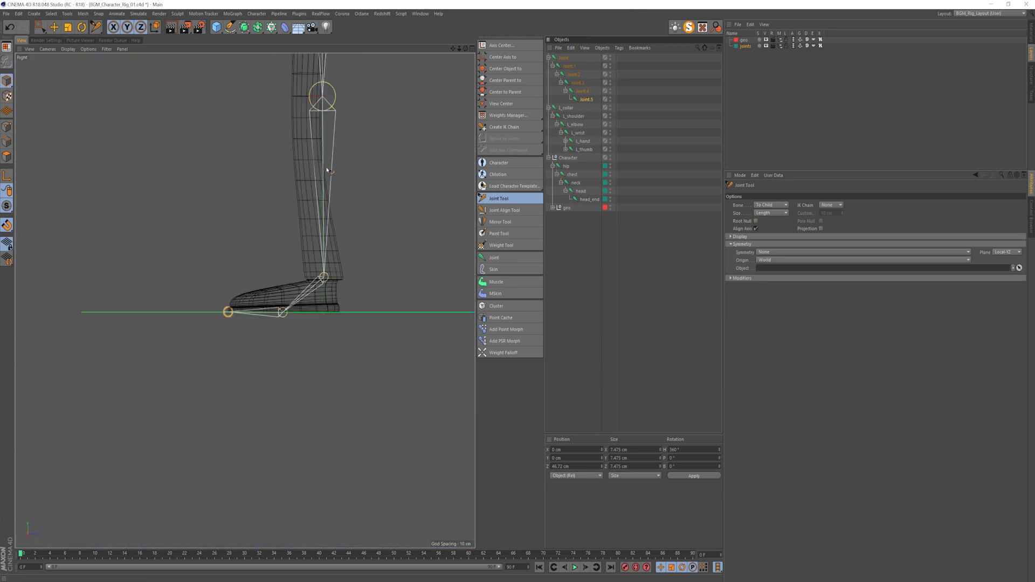
scroll(321, 269, "up", 5)
scroll(320, 269, "up", 3)
left_click(306, 324)
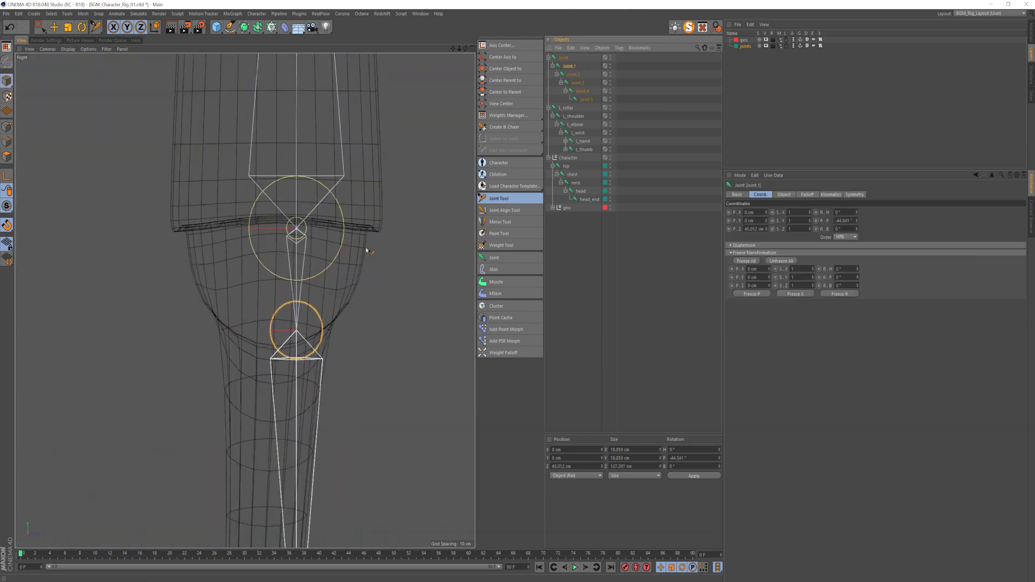
scroll(330, 293, "up", 2)
key("e")
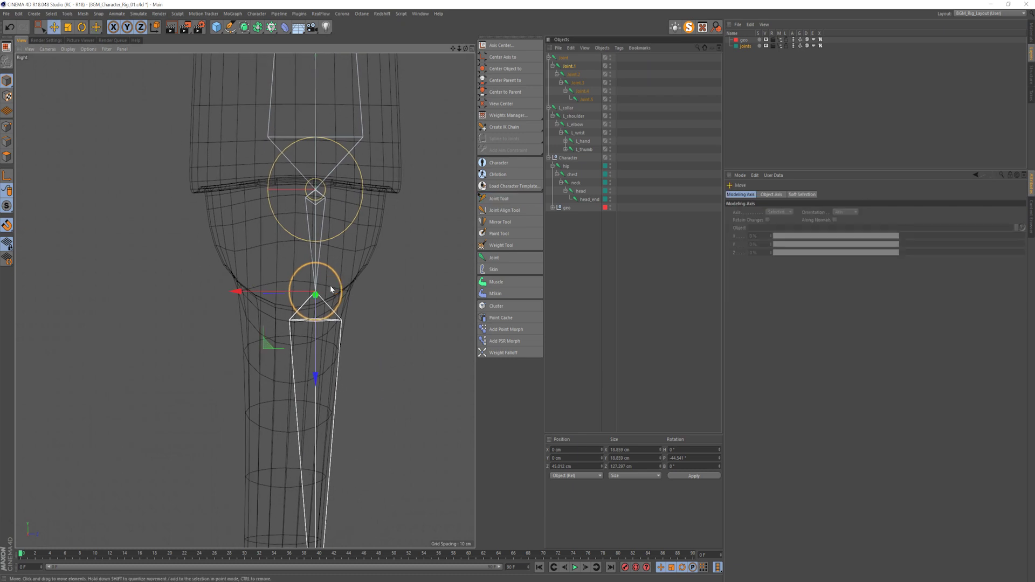
left_click_drag(233, 292, 216, 293)
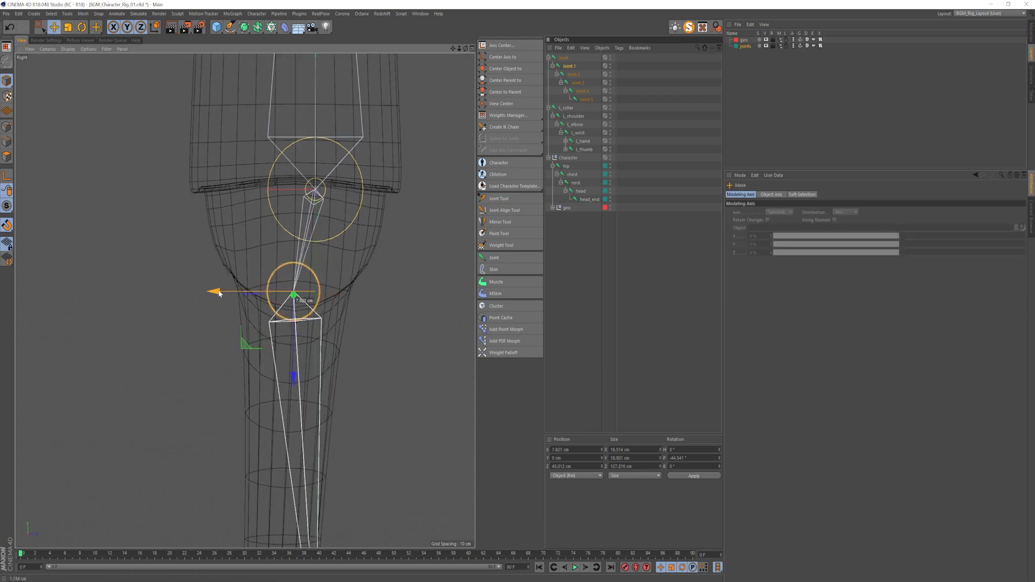
- Shift the knee joint forward in the right view to about X 5.5 cm so the knee bends slightly
middle_click_drag(188, 502, 244, 300, "alt")
left_click(573, 74)
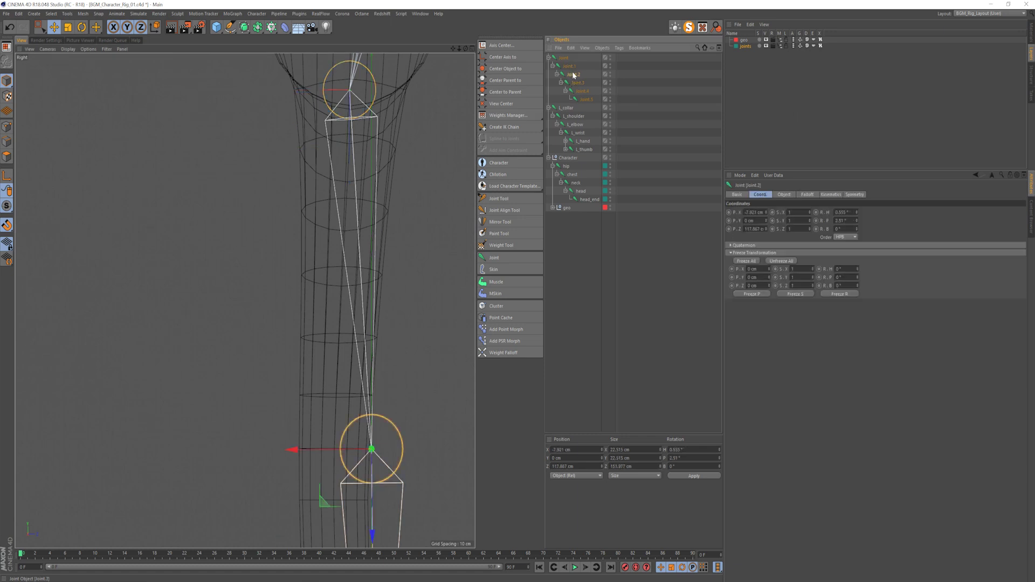
middle_click_drag(355, 356, 364, 164, "alt")
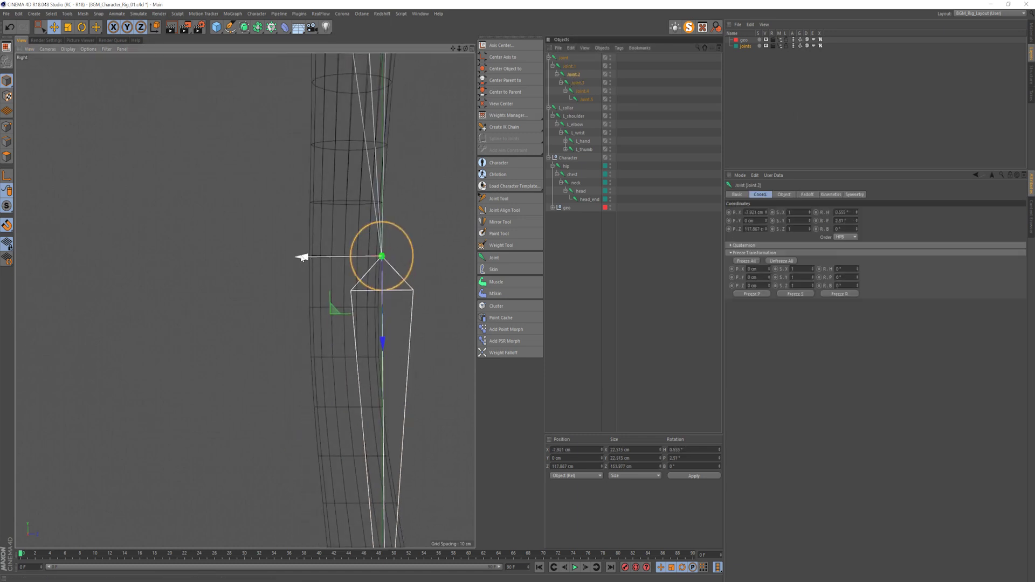
left_click_drag(302, 257, 260, 260)
middle_click_drag(342, 447, 321, 217, "alt")
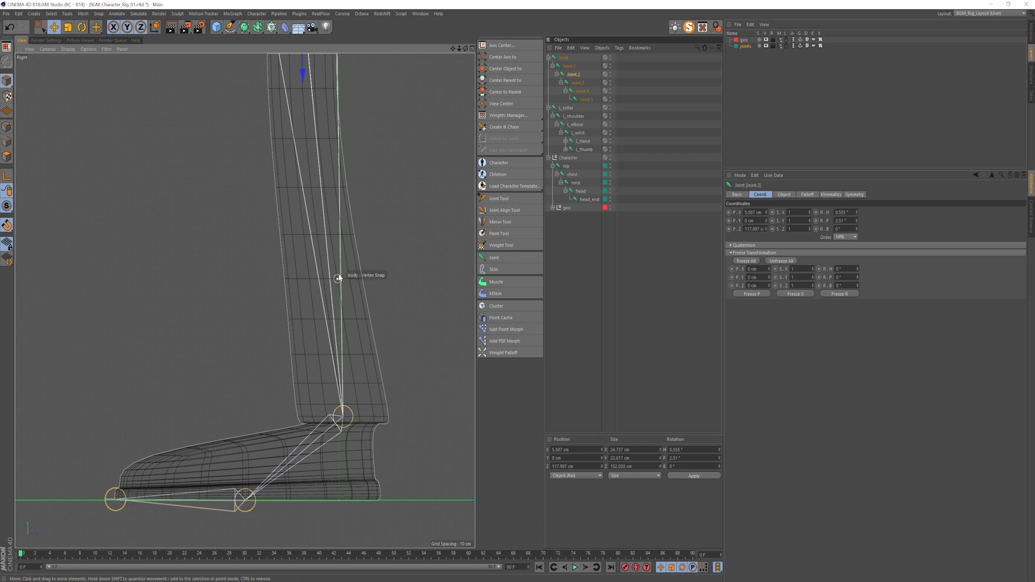
- Rename the first three joints of the leg chain L_hip, L_femur and L_shin
key("F1")
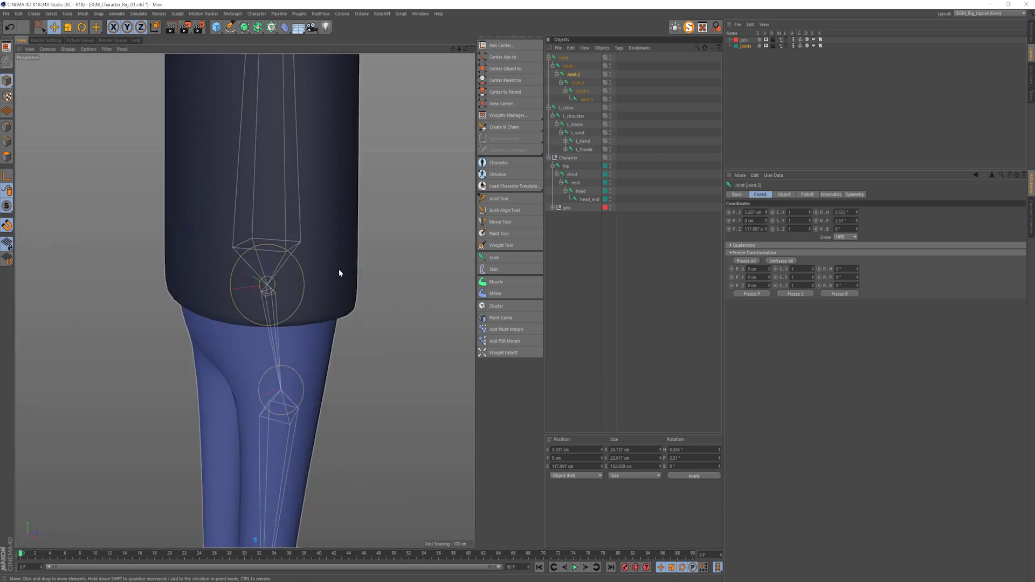
key("F4")
right_click_drag(368, 267, 333, 253, "alt")
middle_click_drag(334, 253, 325, 283, "alt")
scroll(325, 285, "up", 3)
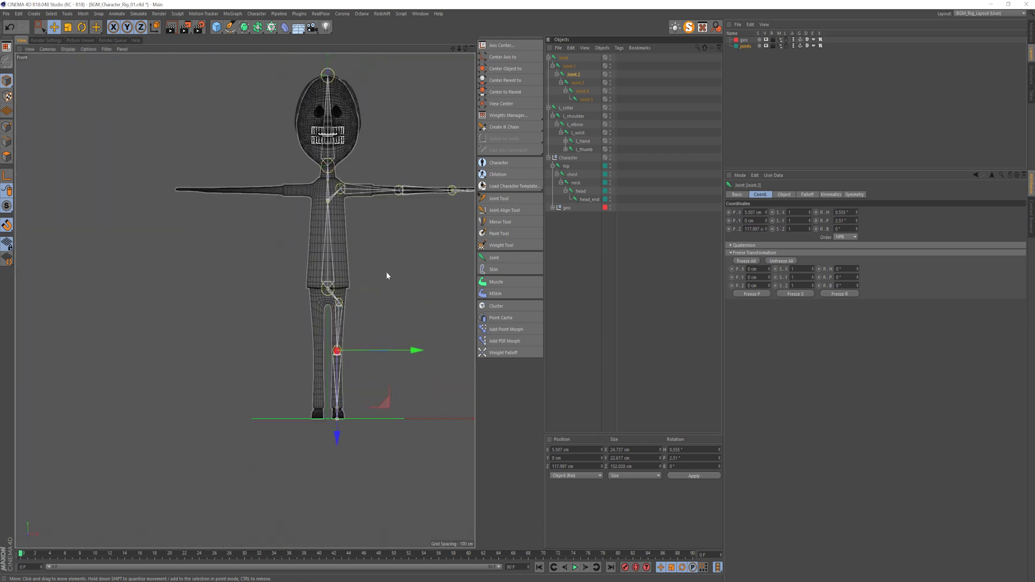
double_click(564, 57)
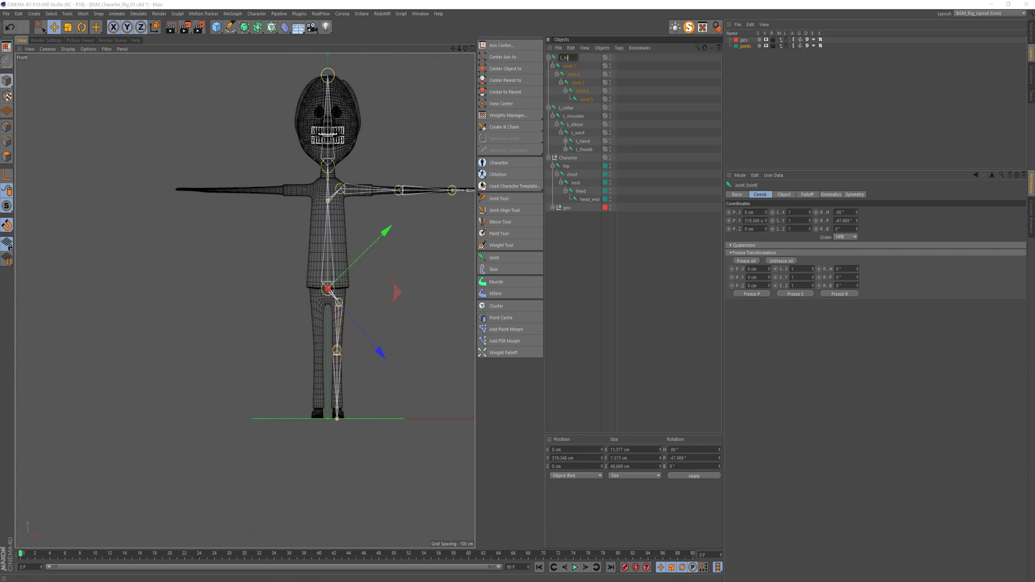
key("Tab")
type("L")
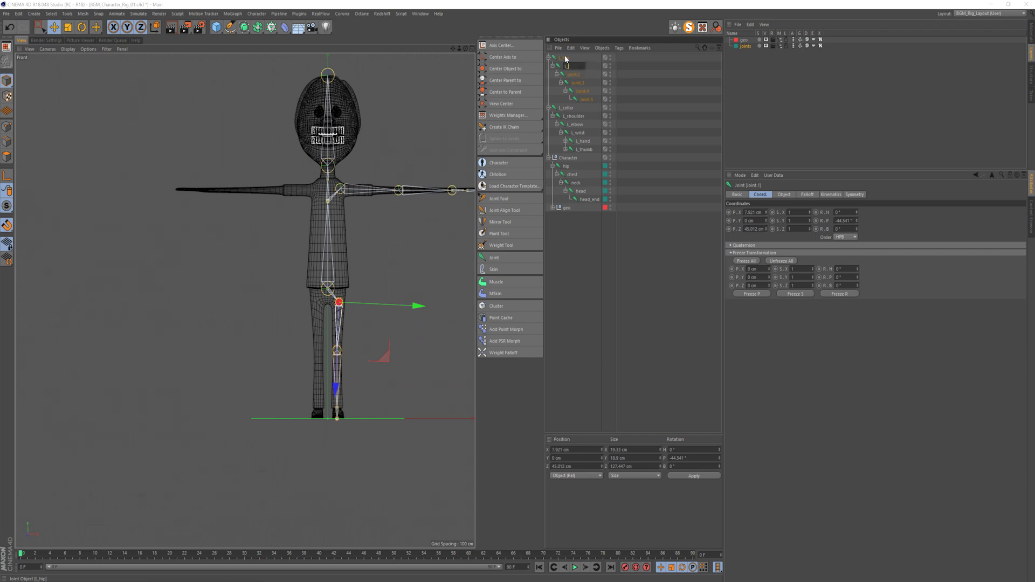
type("_femur")
key("Tab")
type("L")
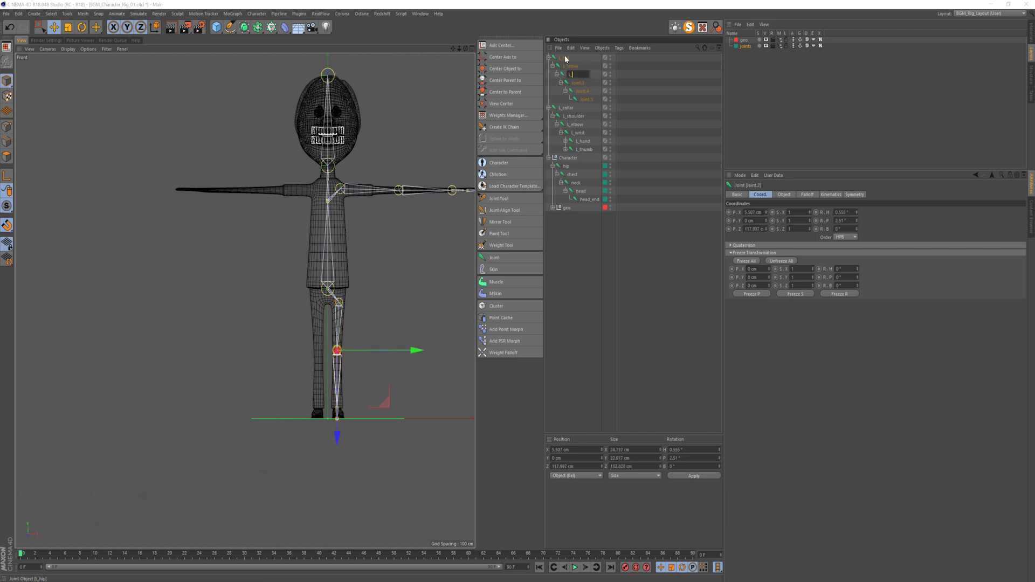
type("_shin")
- Rename the ankle, ball and toe-tip joints L_heel, L_toe and L_toe_end
type("L_")
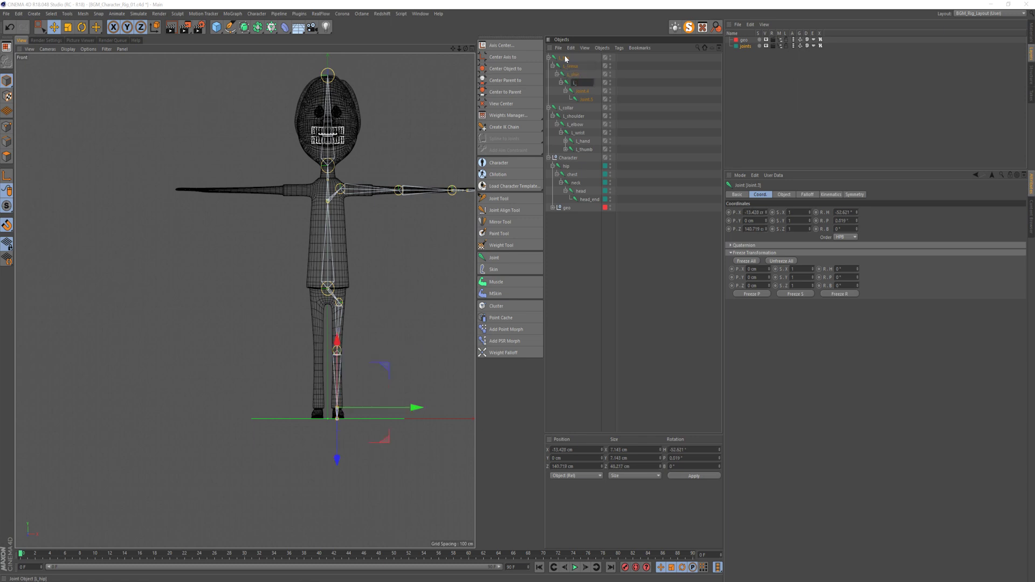
type("_heel")
key("Tab")
type("L")
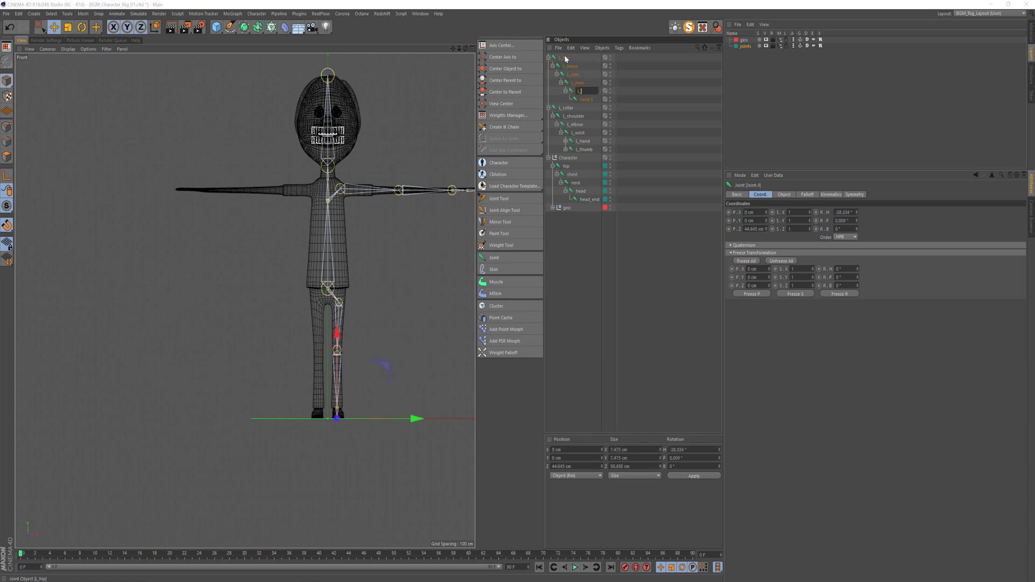
type("_toe")
key("Tab")
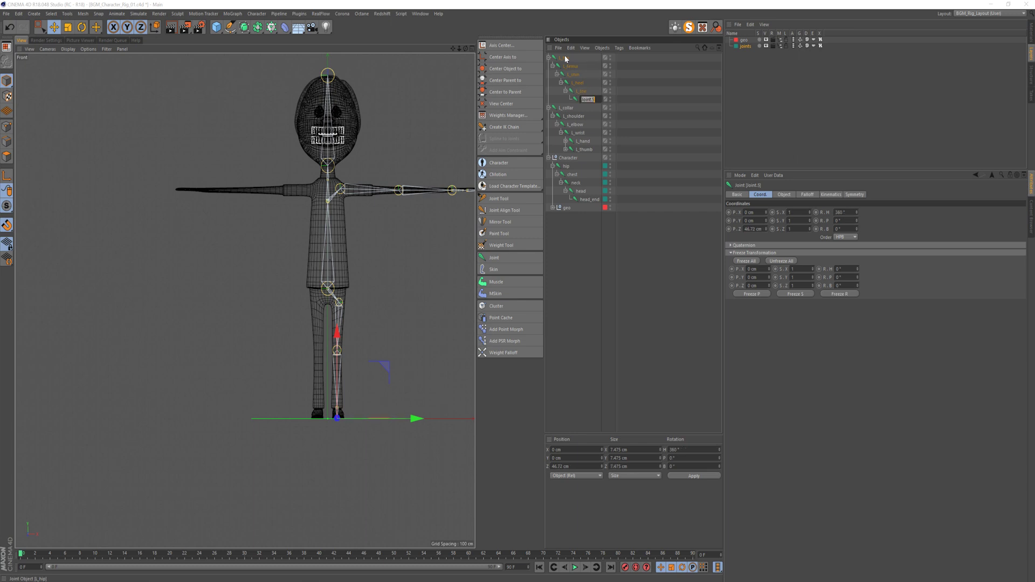
type("L_toe_end")
key("Return")
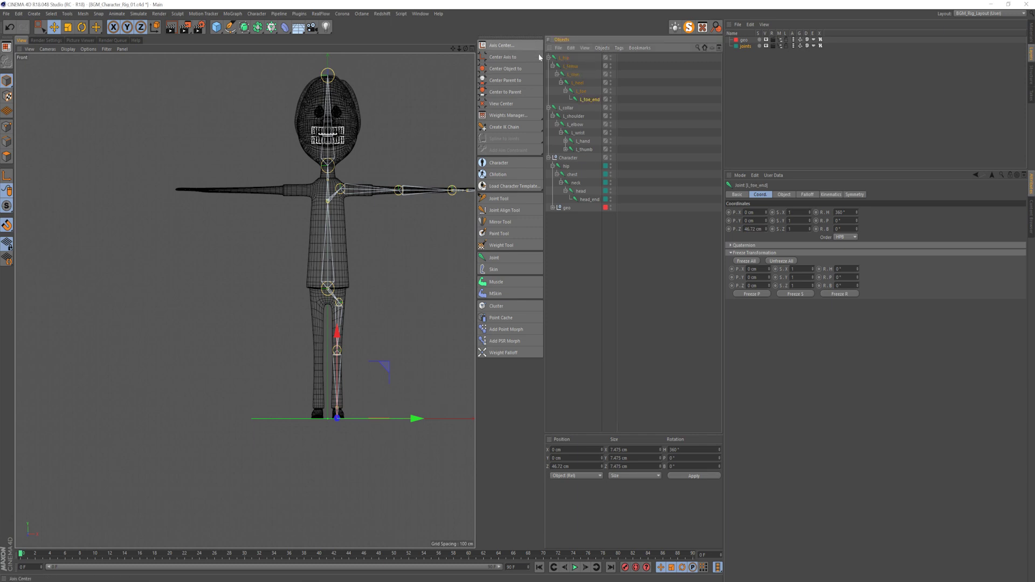
- Collapse the L_hip leg chain and parent it under the hip joint in the Character hierarchy
left_click(549, 58)
left_click_drag(558, 58, 565, 125)
left_click(570, 288)
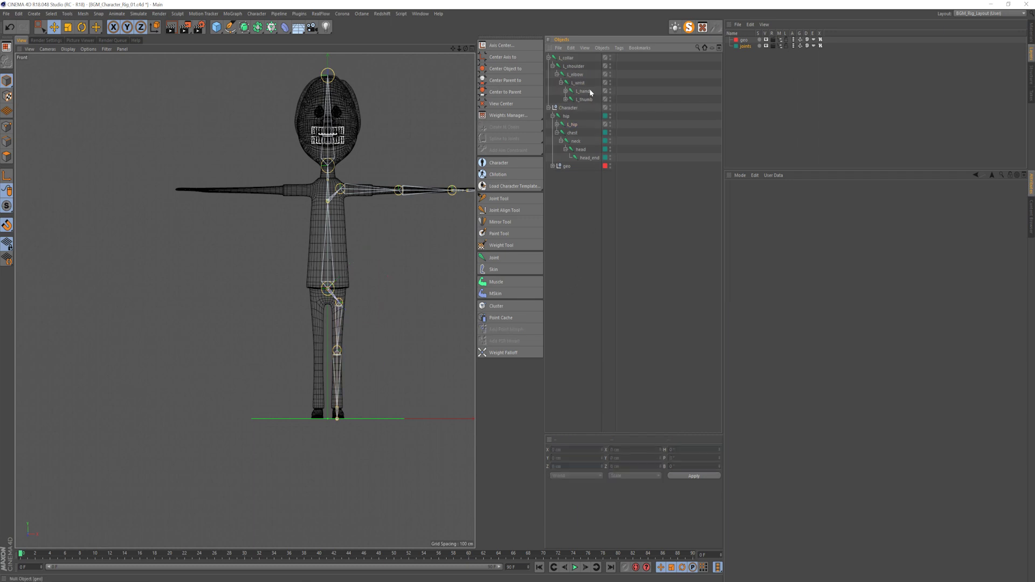
- Parent the L_collar arm chain under the chest joint and collapse the chest hierarchy
left_click(557, 133)
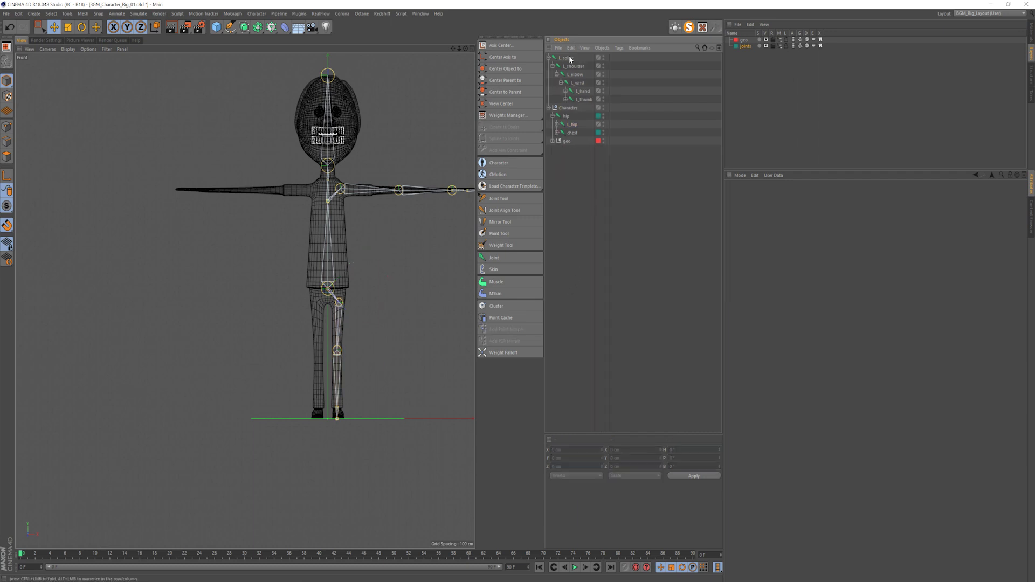
left_click(557, 133)
left_click(572, 133)
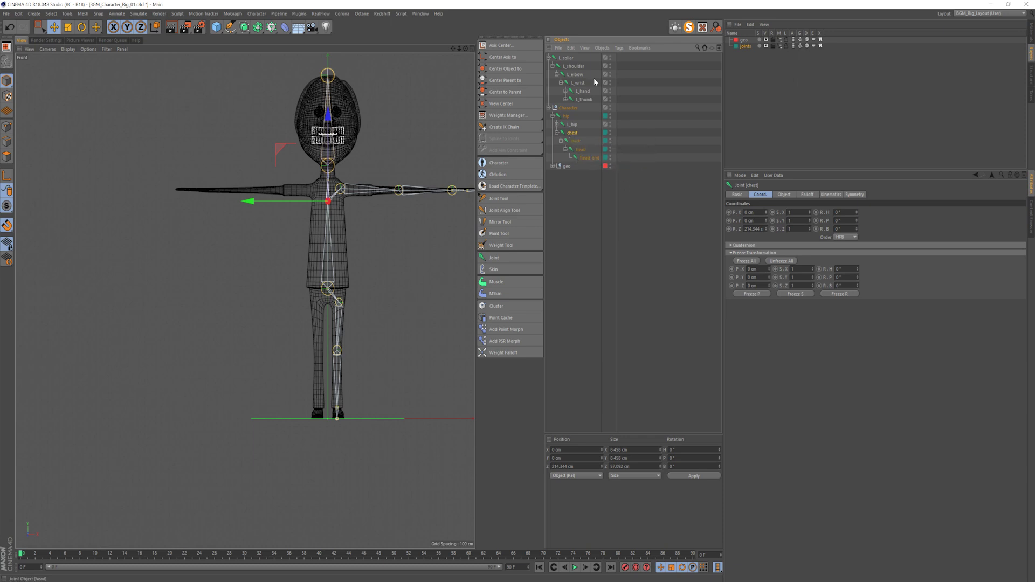
left_click_drag(561, 60, 573, 134)
left_click(582, 219)
left_click(558, 83)
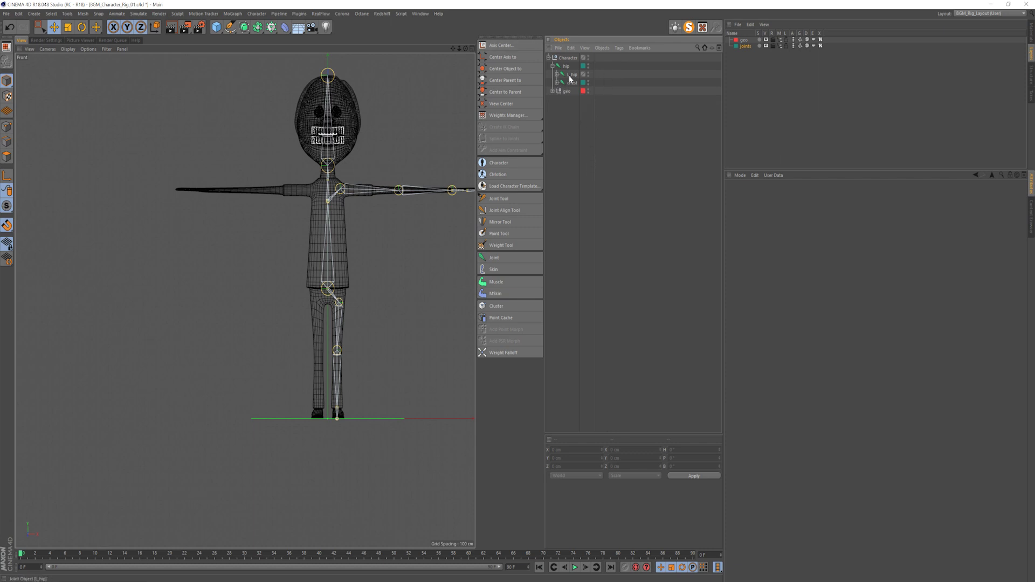
- Move the L_hip leg chain out of the hip joint so it sits directly under Character, listed below hip
left_click_drag(570, 76, 561, 64)
left_click(553, 74)
left_click(574, 125)
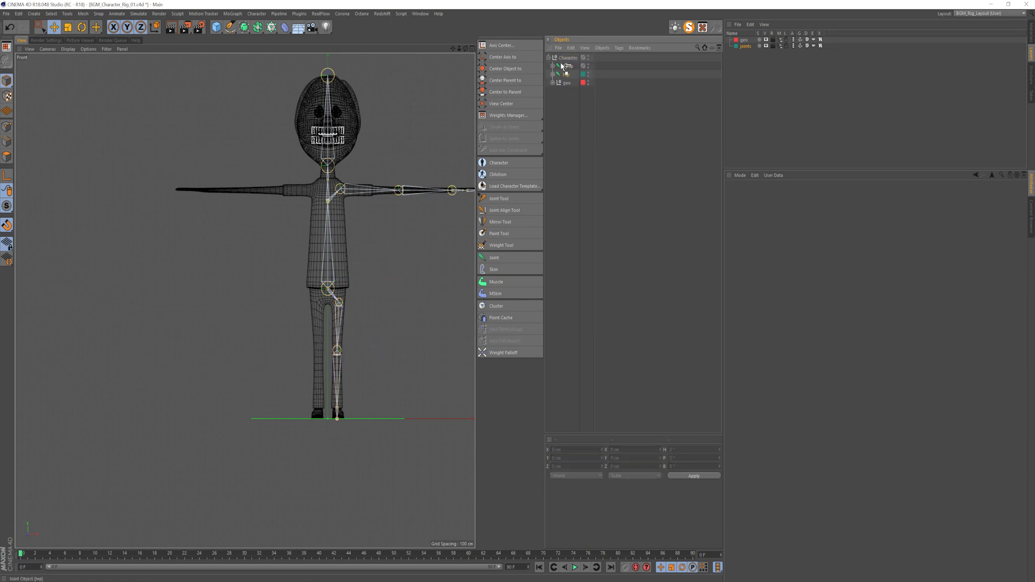
left_click(564, 65)
left_click(589, 148)
- Examine how the spine, hip and leg joints sit inside the character in the front and perspective views
middle_click_drag(321, 211, 292, 230, "alt")
scroll(293, 233, "up", 3)
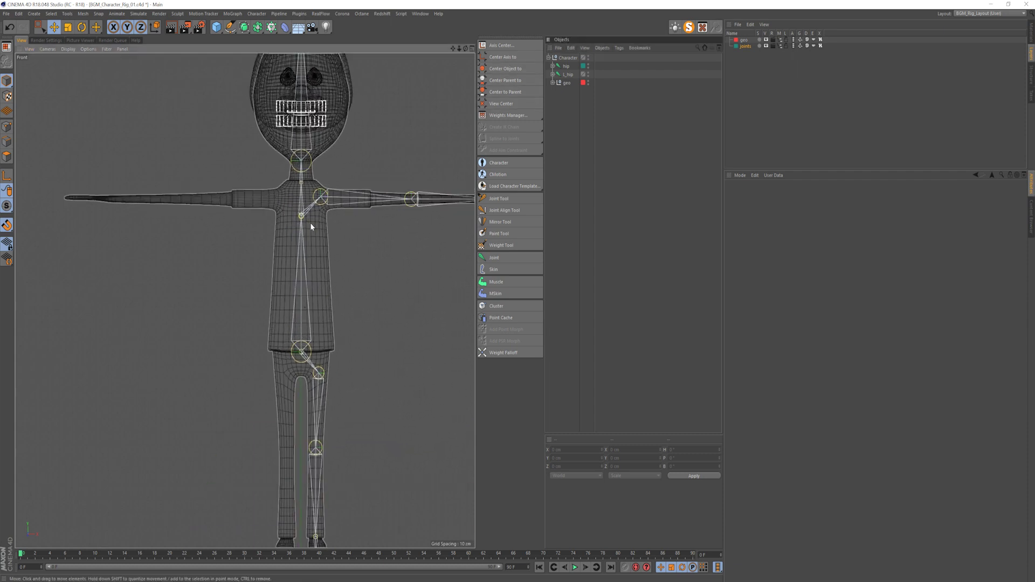
key("F1")
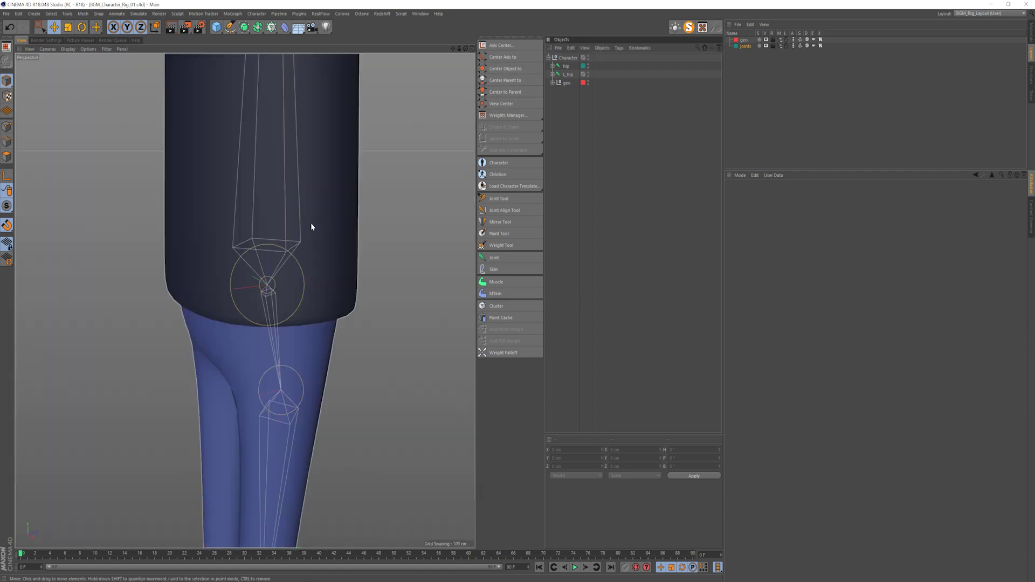
middle_click_drag(220, 369, 245, 300, "alt")
right_click_drag(314, 372, 210, 445, "alt")
left_click_drag(315, 367, 323, 412, "alt")
middle_click_drag(322, 260, 320, 361, "alt")
left_click_drag(320, 360, 291, 364, "alt")
- Draw a two-joint jaw chain in the right view with the Joint Tool, from the jaw hinge inside the head to the chin
key("F3")
scroll(300, 268, "down", 5)
mouse_move(324, 205)
middle_mouse_down("alt")
mouse_move(343, 313)
mouse_move(345, 431)
middle_mouse_up("alt")
middle_click_drag(330, 105, 328, 412, "alt")
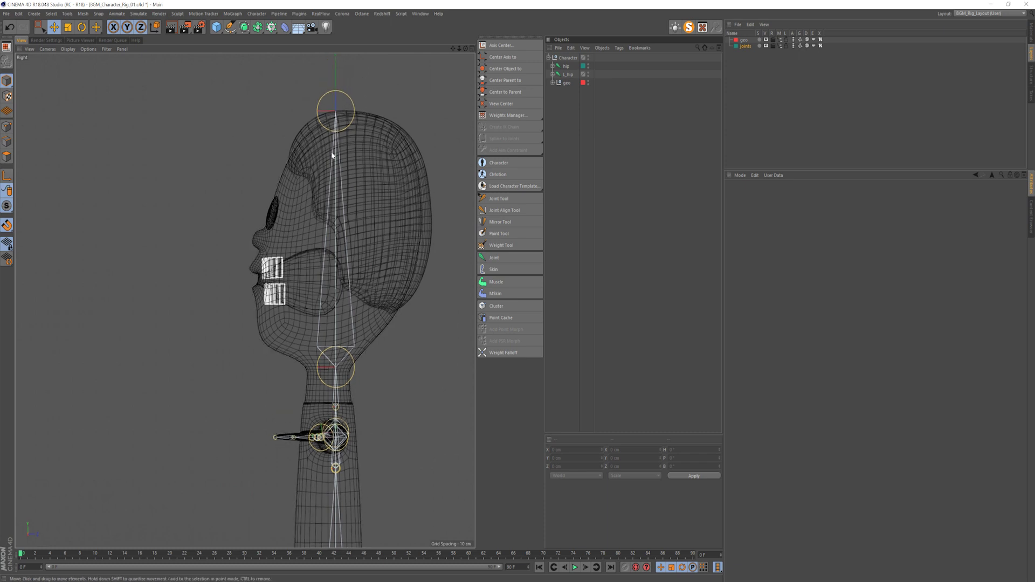
left_click(499, 198)
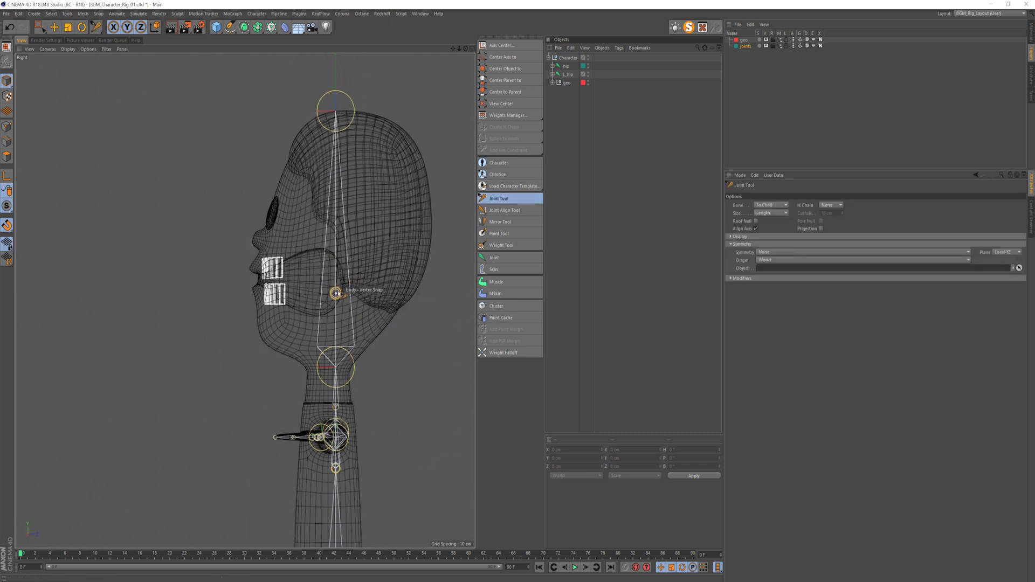
left_click_drag(335, 294, 263, 340, "ctrl")
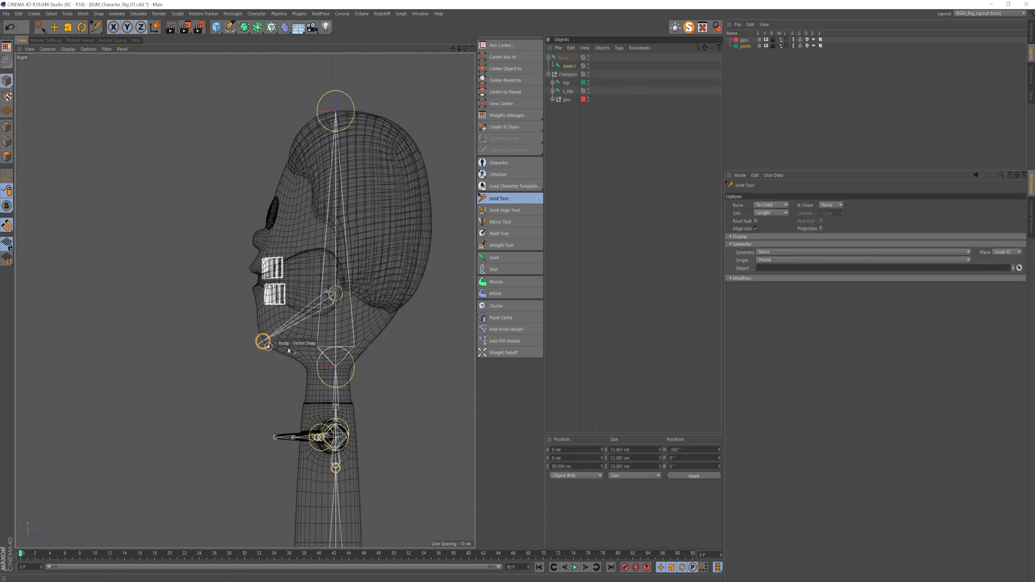
- Rename the two new joints jaw and jaw_end
double_click(564, 57)
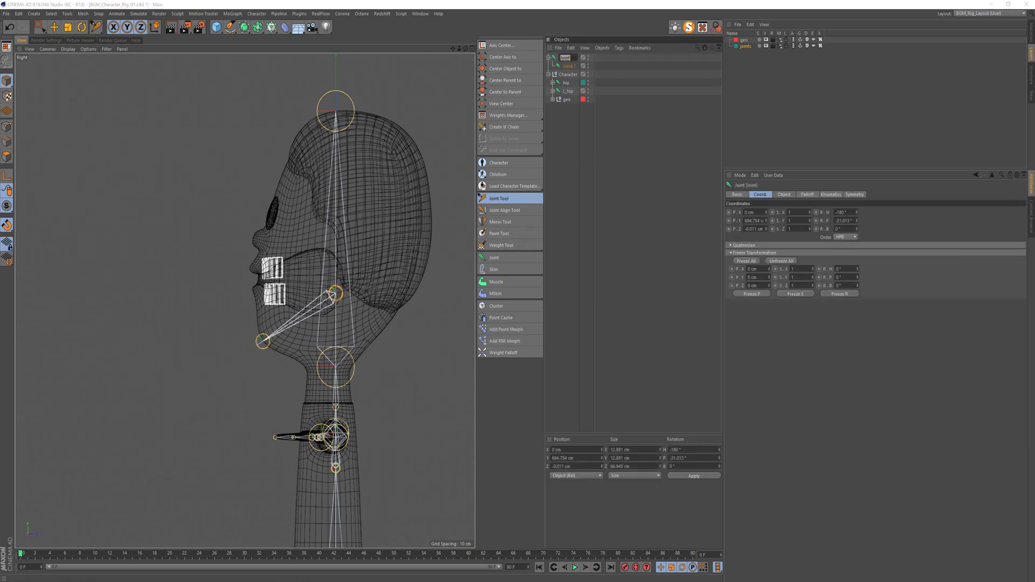
double_click(565, 65)
type("j")
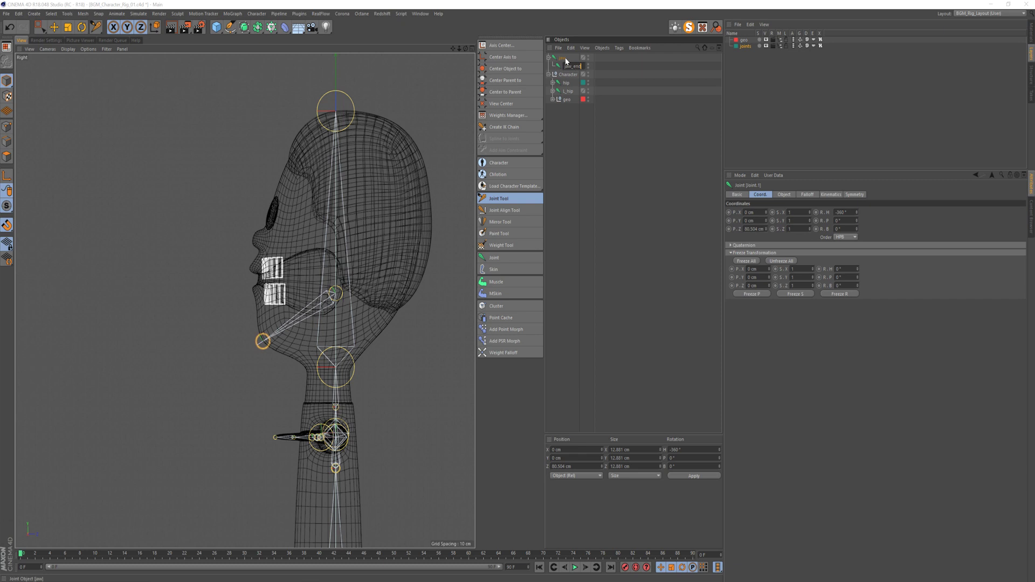
type("aw_end")
key("Return")
- Expand the hip hierarchy and parent the jaw joint under the head joint
left_click(554, 83)
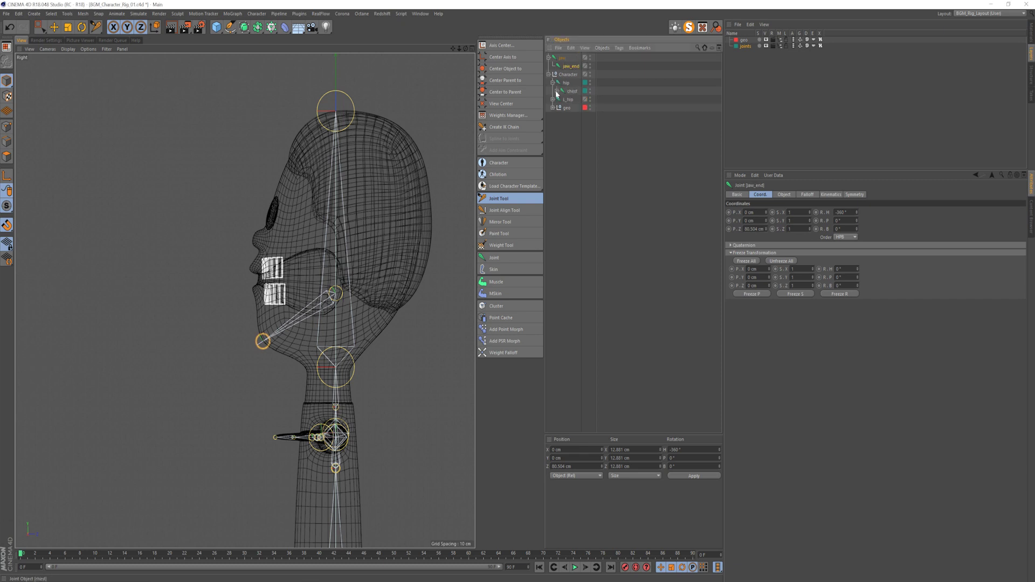
left_click(557, 92)
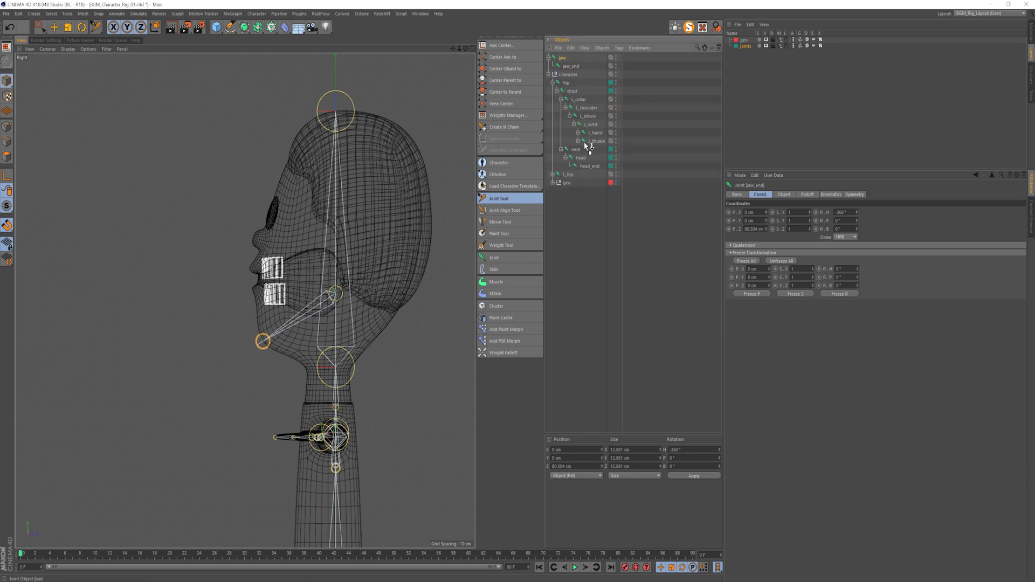
left_click_drag(586, 143, 582, 158)
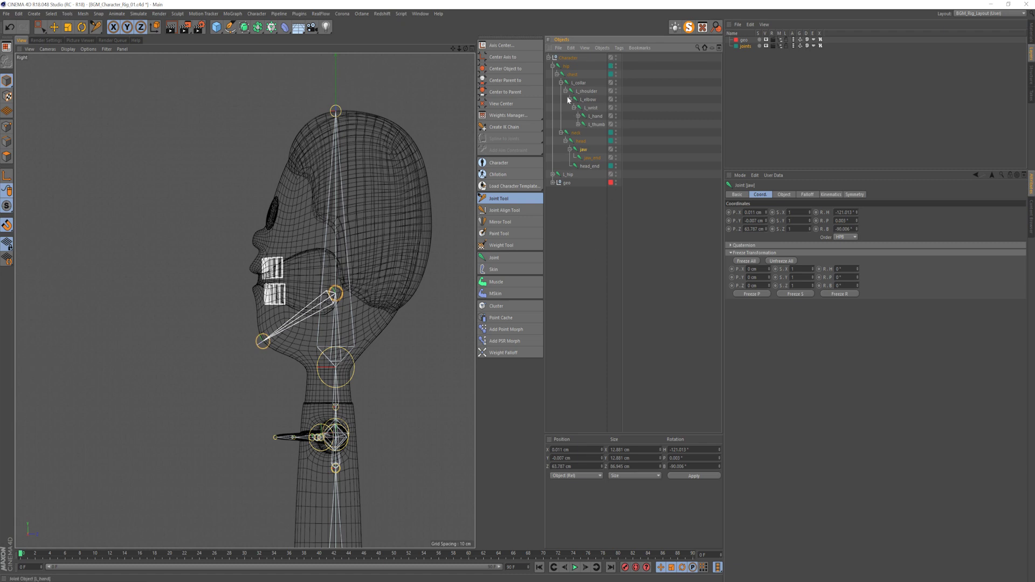
- Expand the chest and L_hip hierarchies and assign the arm, hand, thumb, jaw and leg joints to the joints layer
left_click(557, 74)
left_click(557, 74, "ctrl")
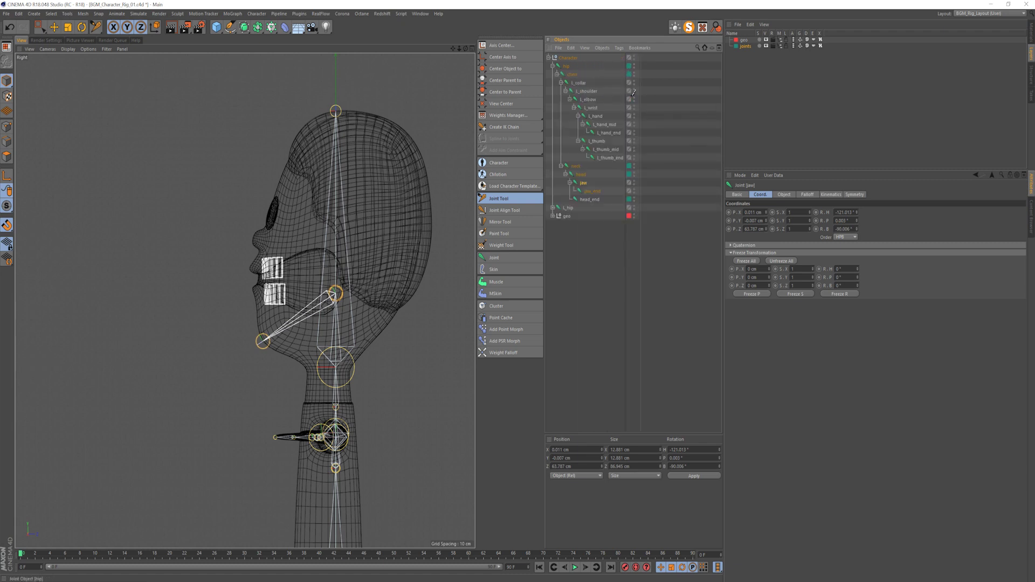
left_click(552, 65)
left_click(552, 74)
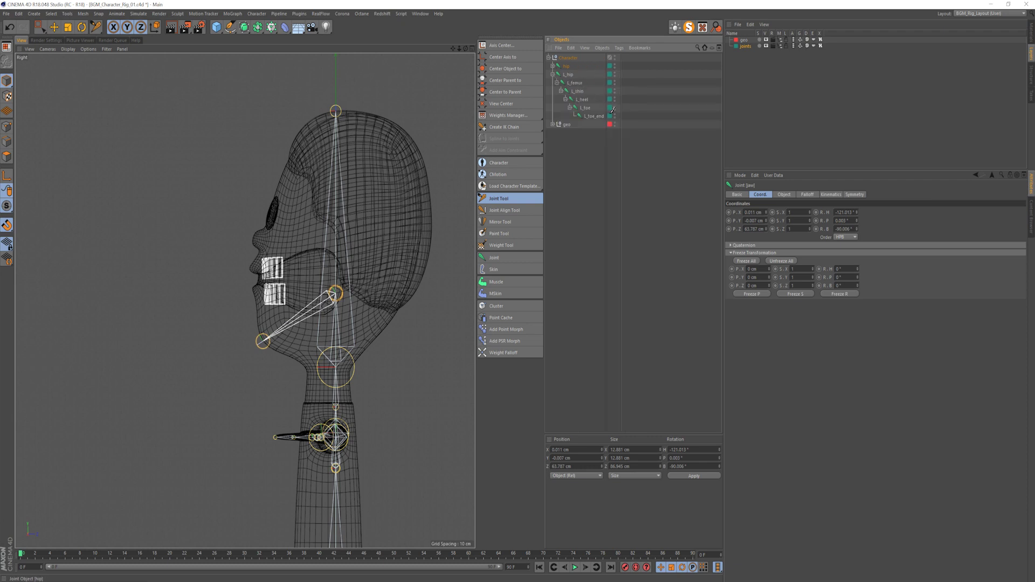
left_click(552, 66)
- Select every joint from hip through L_toe_end, freeze all their coordinates, and collapse the hip hierarchy
left_click(566, 66)
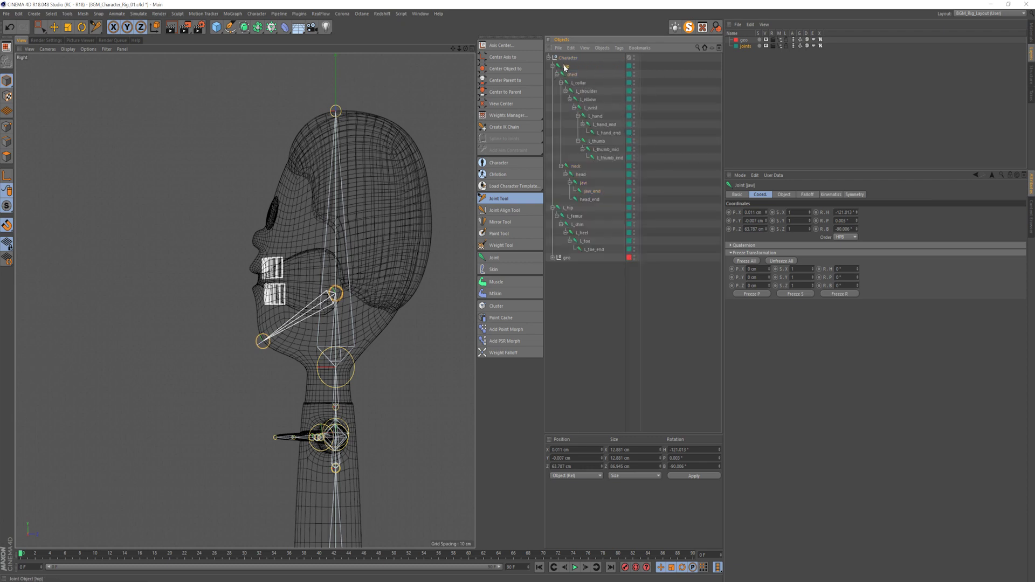
left_click(594, 249, "shift")
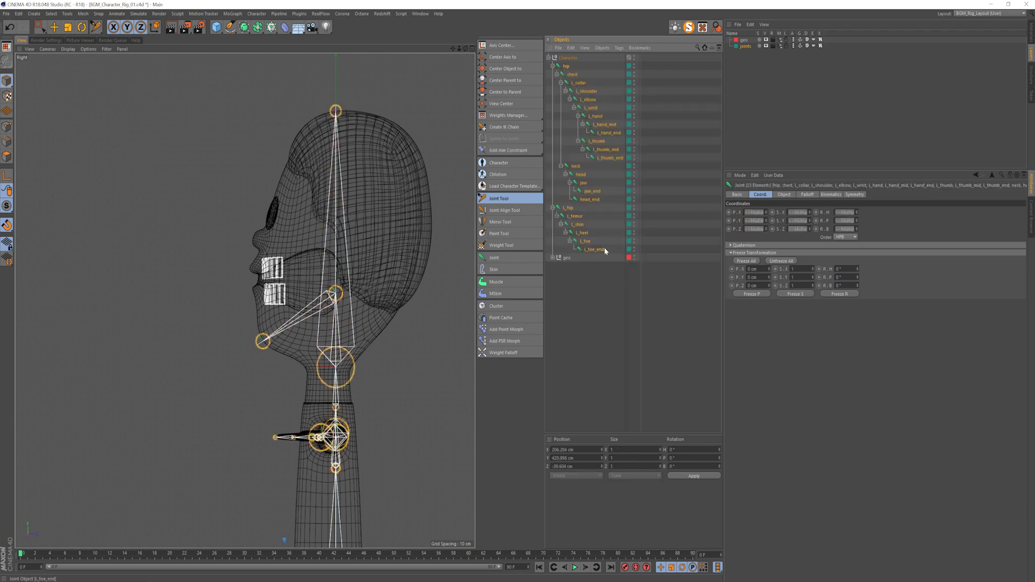
left_click(742, 261)
left_click(552, 66)
left_click(581, 171)
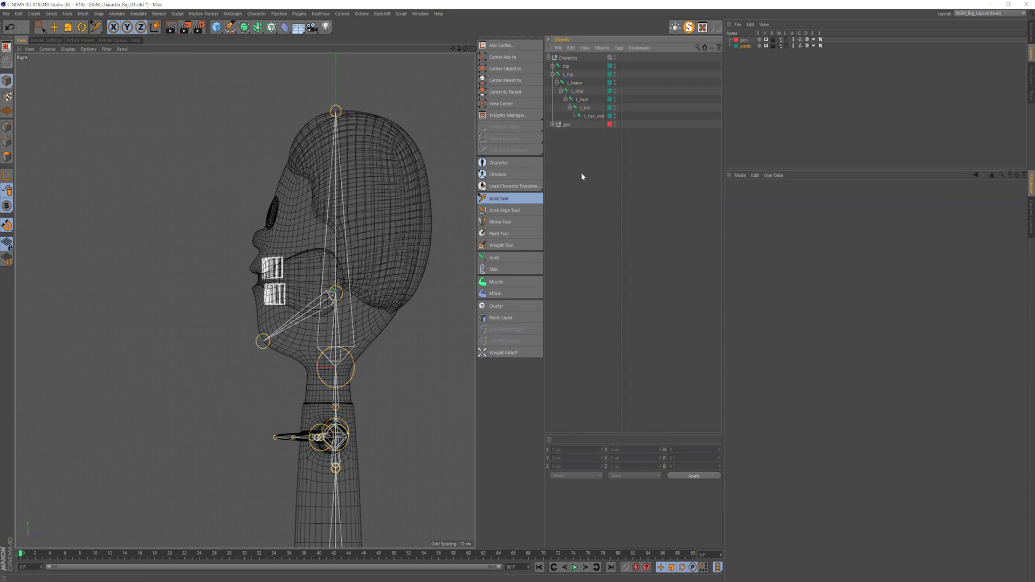
- Review the complete skeleton on the character in the front and perspective views, and collapse the L_hip chain
key("F4")
scroll(326, 114, "down", 2)
middle_click_drag(327, 114, 322, 186, "alt")
key("e")
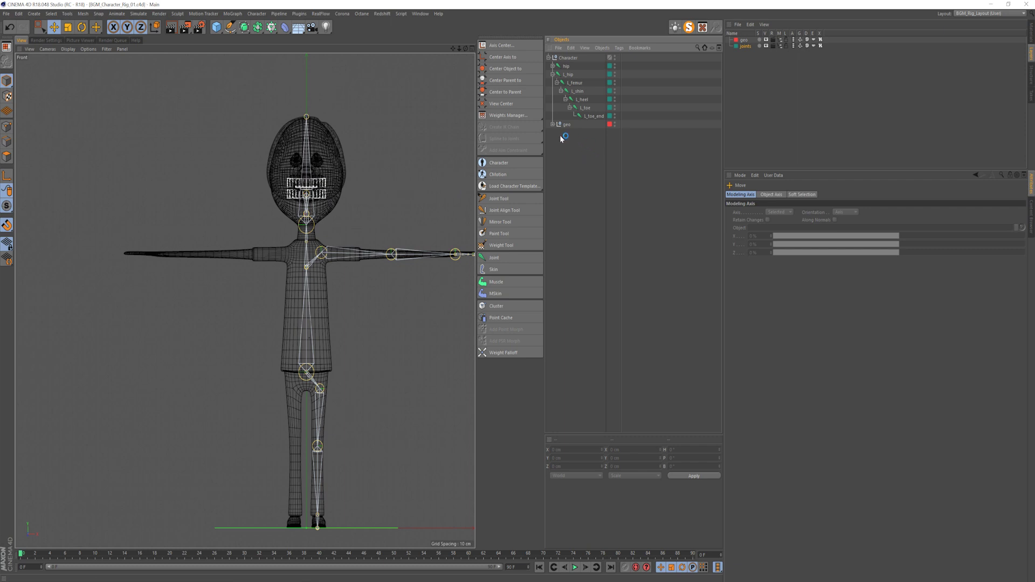
key("F1")
left_click_drag(277, 342, 245, 300, "alt")
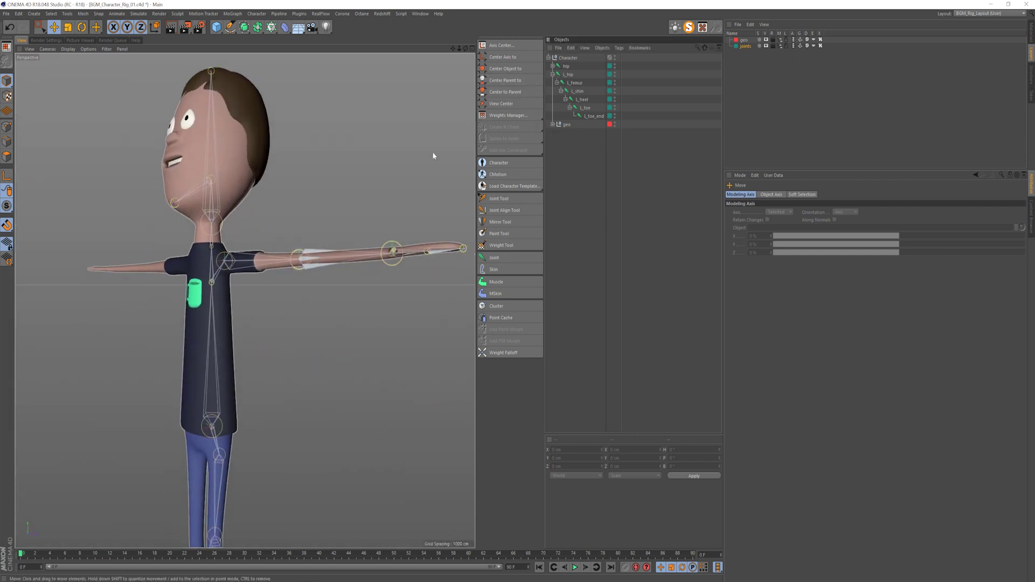
left_click_drag(235, 402, 266, 372, "alt")
left_click(552, 74)
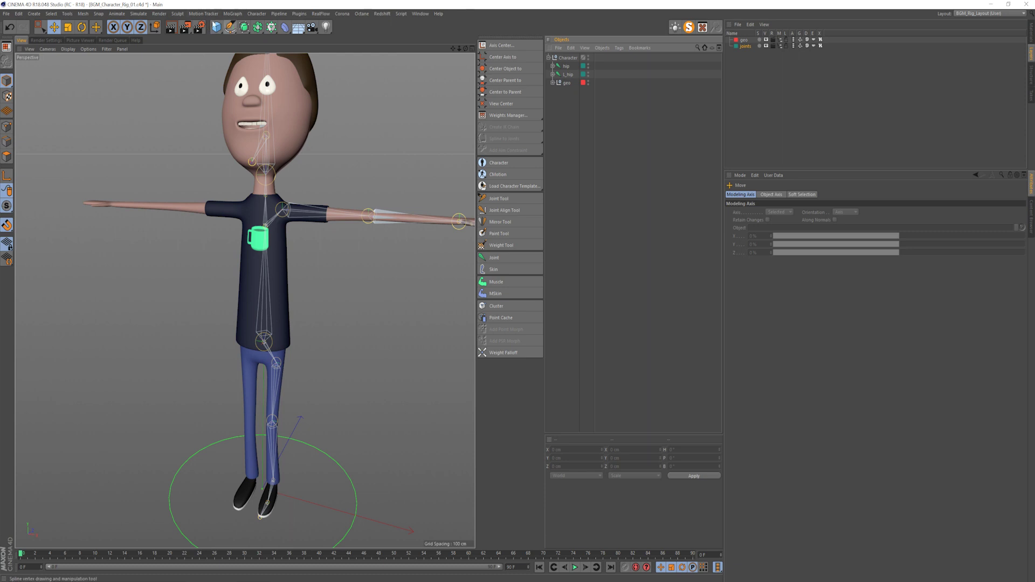
- Add a null displayed as a circle with a radius of about 146 cm and XZ orientation
left_click_drag(218, 32, 256, 44)
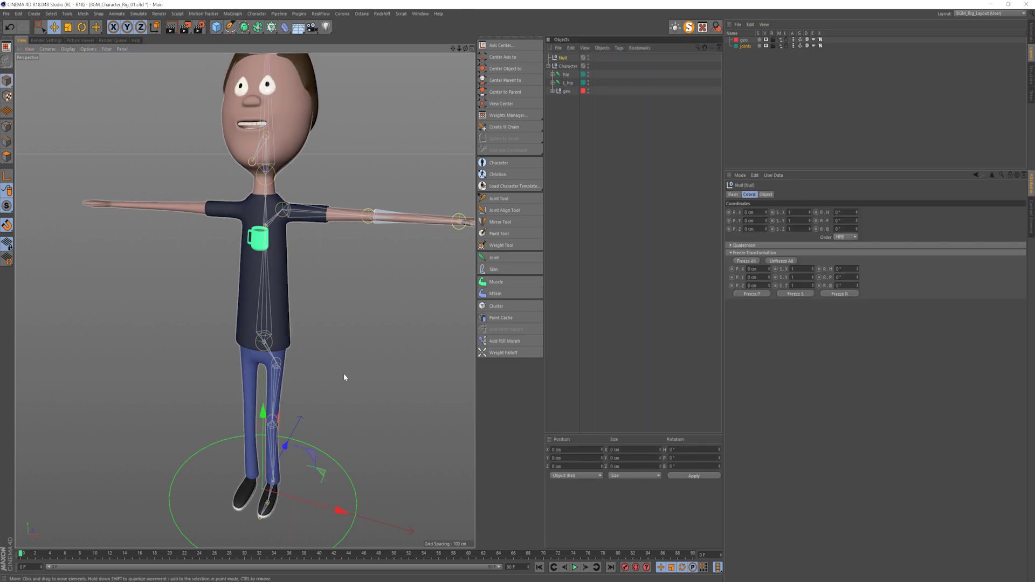
middle_click_drag(344, 373, 327, 310, "alt")
left_click(765, 195)
left_click(771, 212)
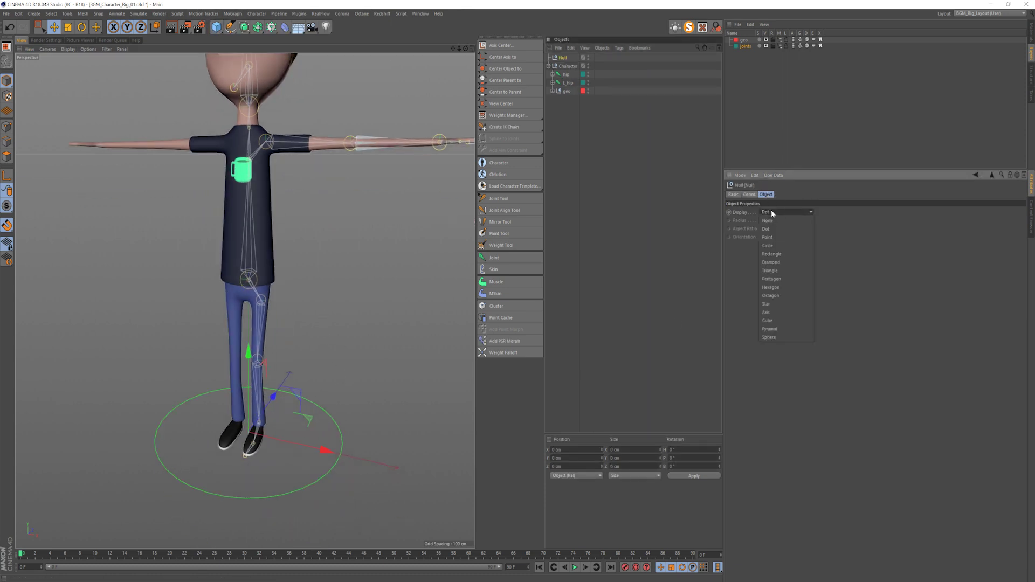
left_click(778, 252)
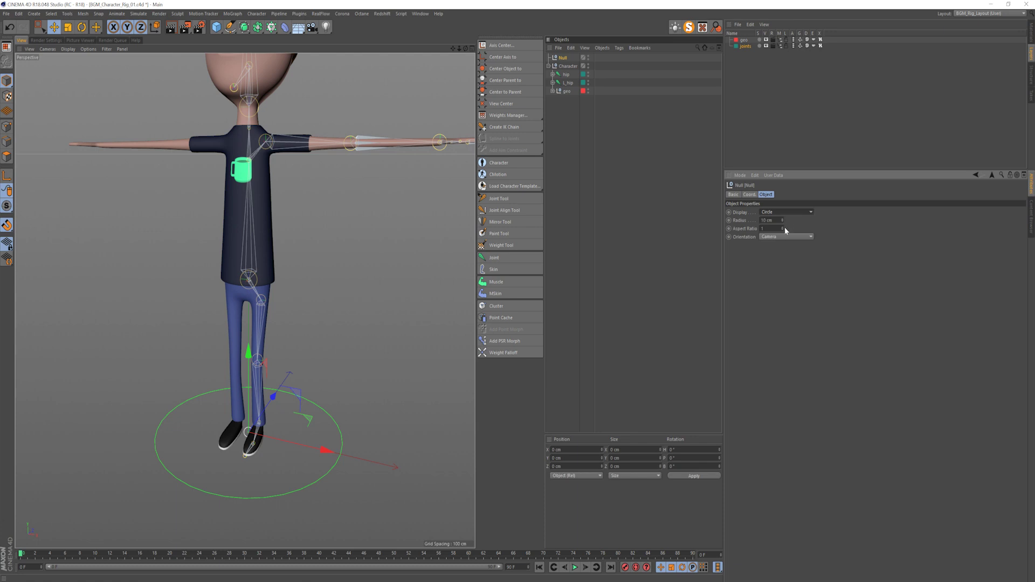
left_click_drag(783, 223, 788, 162)
- Raise the circle null in the right view to the hip joint, at Y about 319.3 cm
key("F3")
scroll(395, 269, "down", 6)
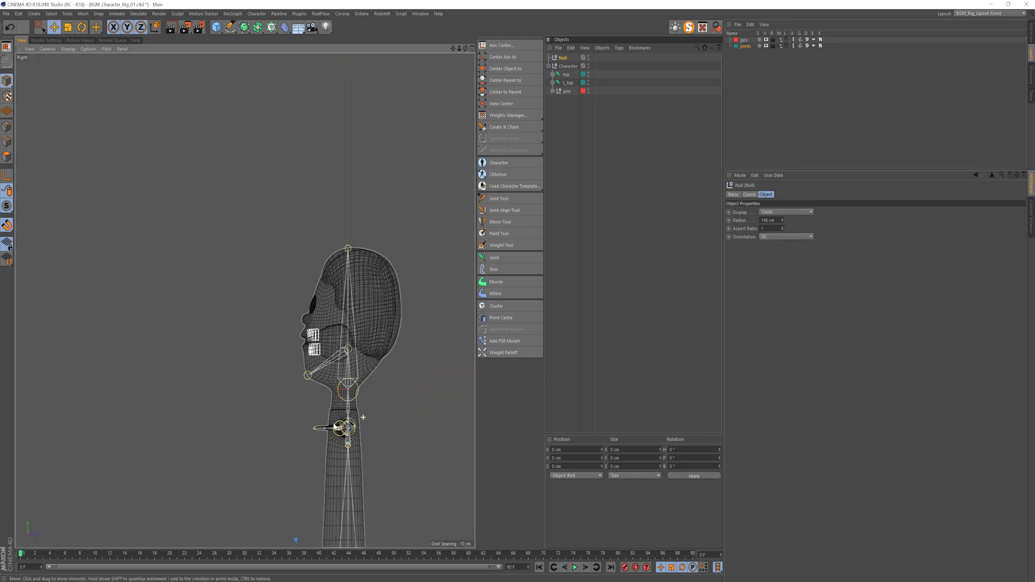
scroll(358, 452, "up", 5)
left_click_drag(329, 482, 333, 277)
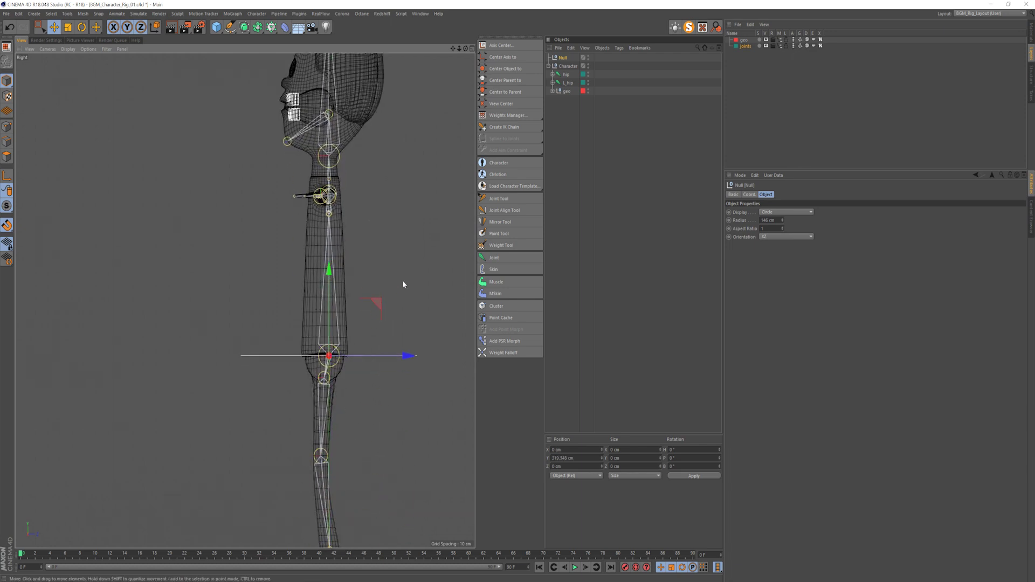
key("F1")
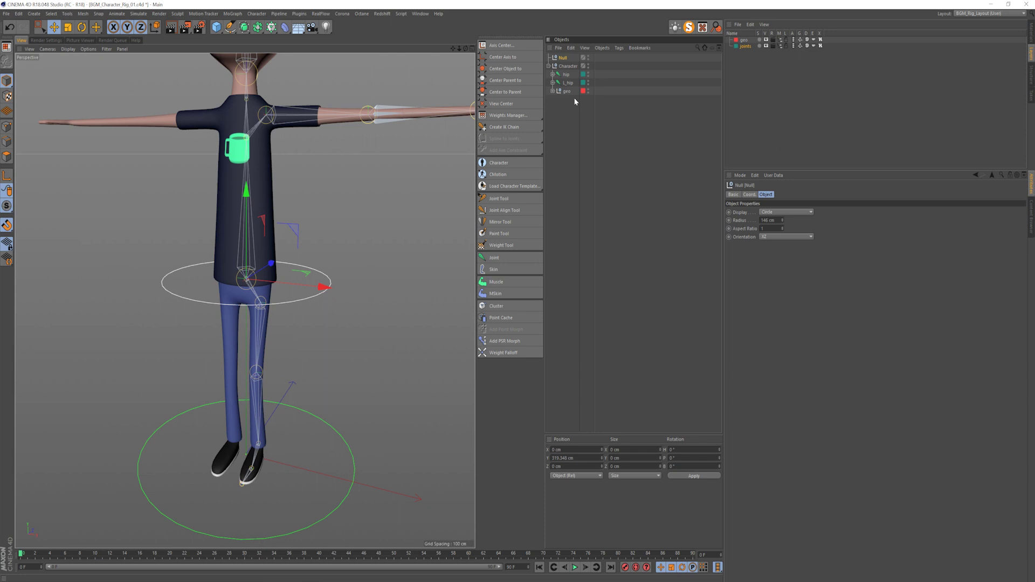
- Parent the circle null under Character and rename it character_ctrl
left_click_drag(564, 58, 567, 67)
double_click(567, 66)
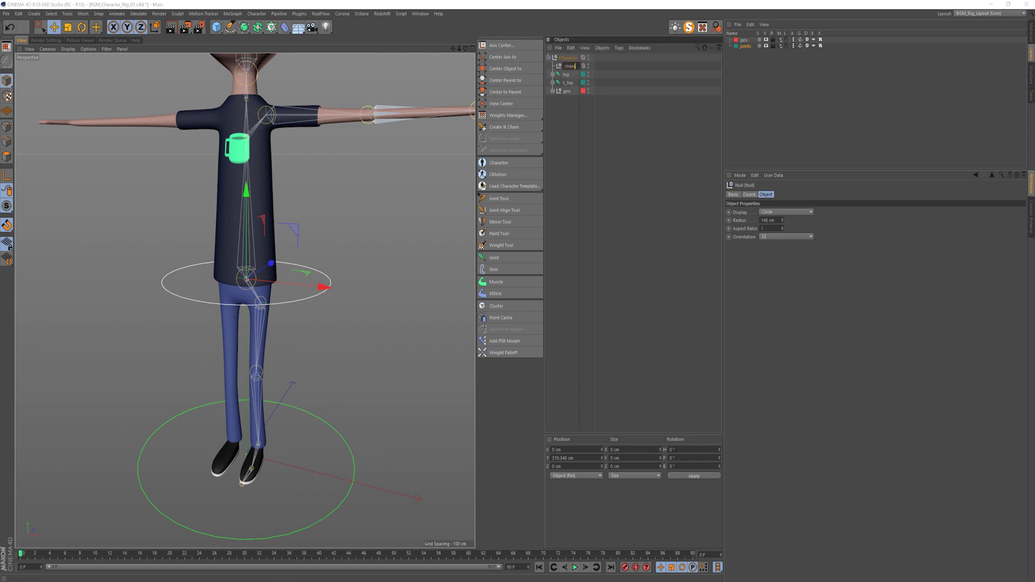
type("character_ctrl")
key("Return")
left_click(577, 138)
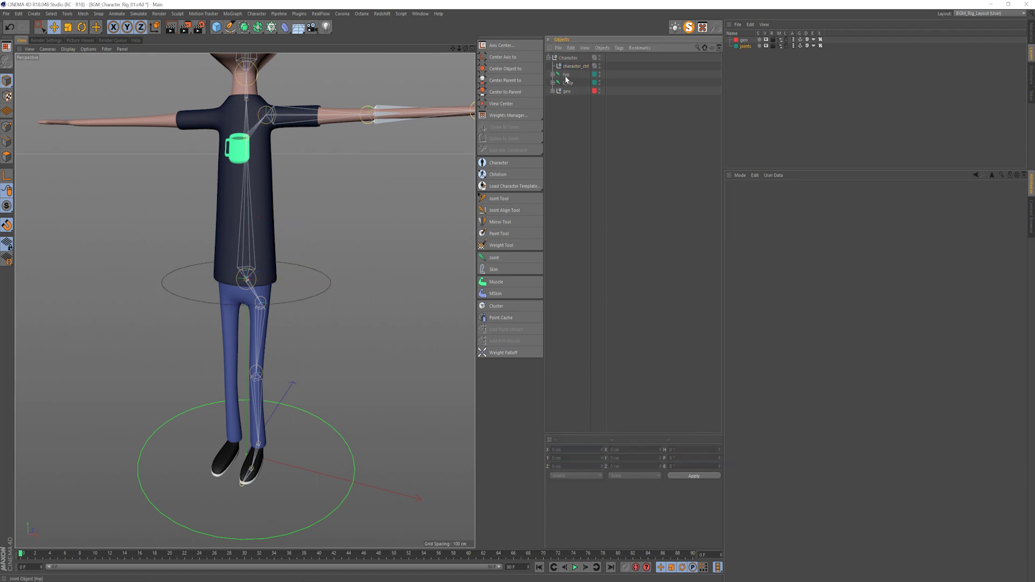
- Parent both the hip and L_hip joint chains under character_ctrl
left_click(566, 83)
left_click(567, 74, "ctrl")
left_click_drag(566, 75, 567, 67)
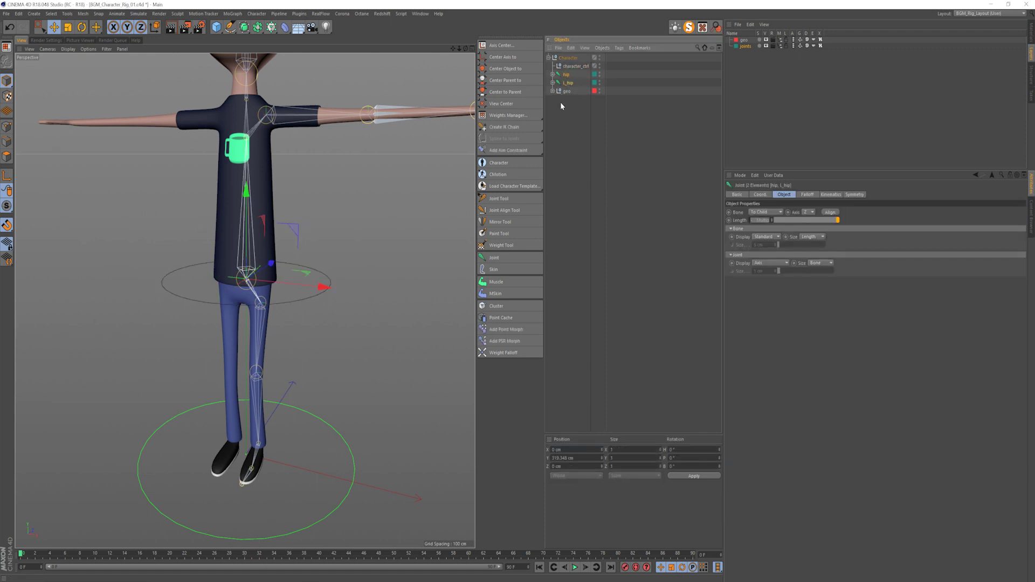
left_click_drag(566, 82, 573, 66)
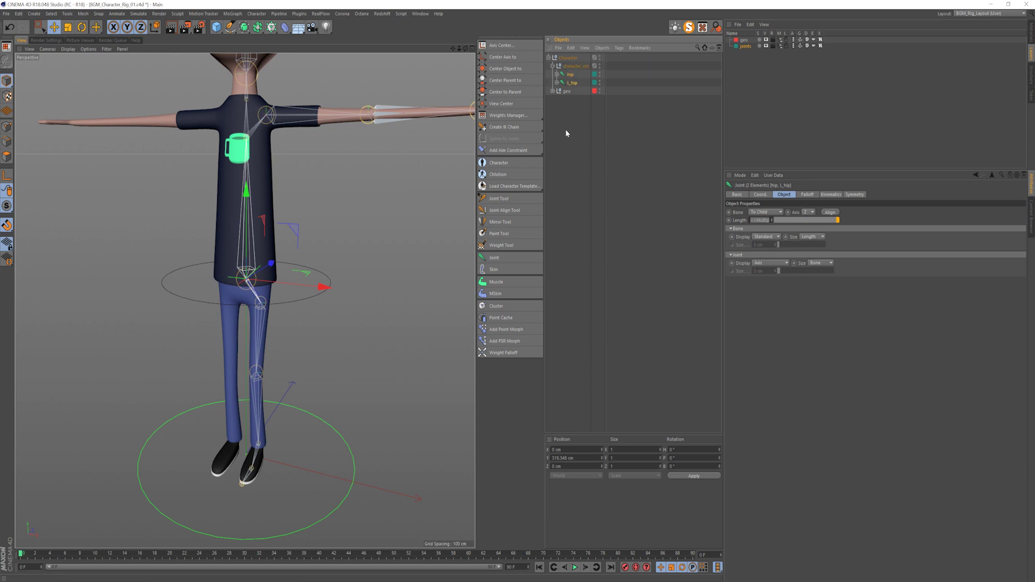
left_click(568, 166)
- Group the hip and L_hip joint chains into a null and rename it joints
left_click(569, 75)
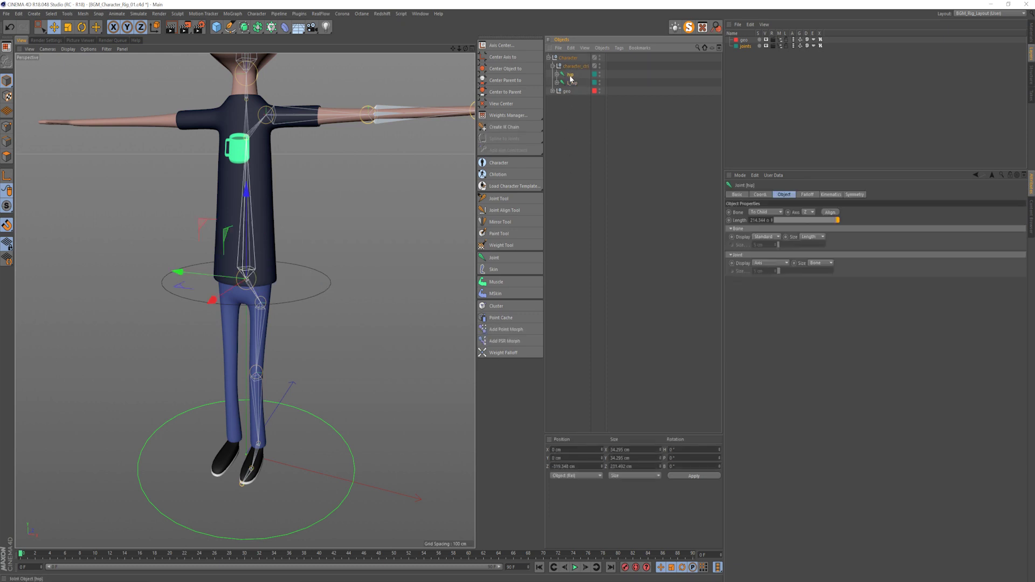
left_click(572, 83, "ctrl")
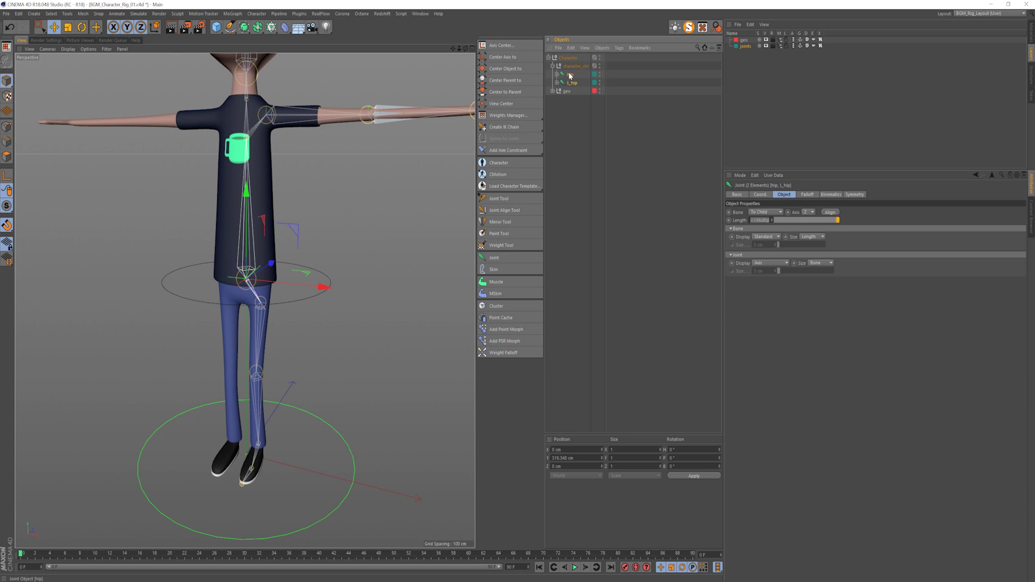
left_click(569, 76)
left_click(572, 84, "shift")
key("alt+g")
double_click(572, 74)
type("jo")
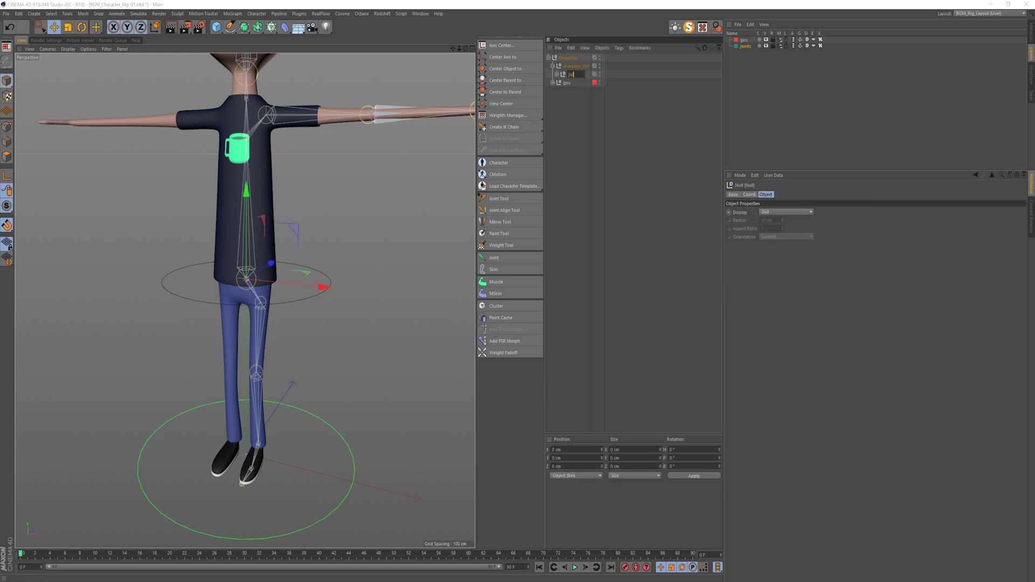
type("ints")
key("Return")
- Check the freeze transformation values of the joints null and all its child joints, and freeze all coordinates of character_ctrl
left_click(558, 74)
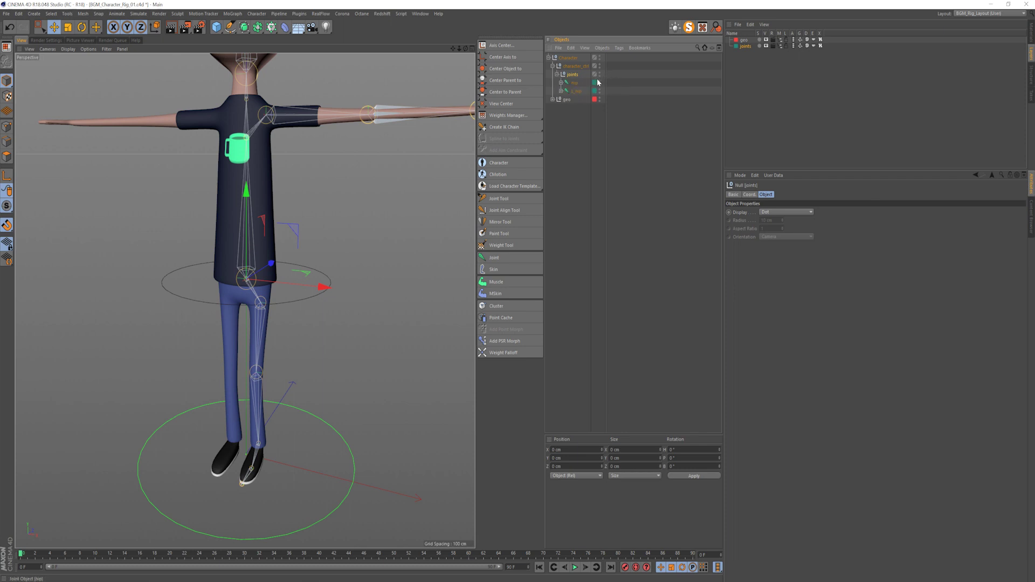
left_click(559, 75, "ctrl")
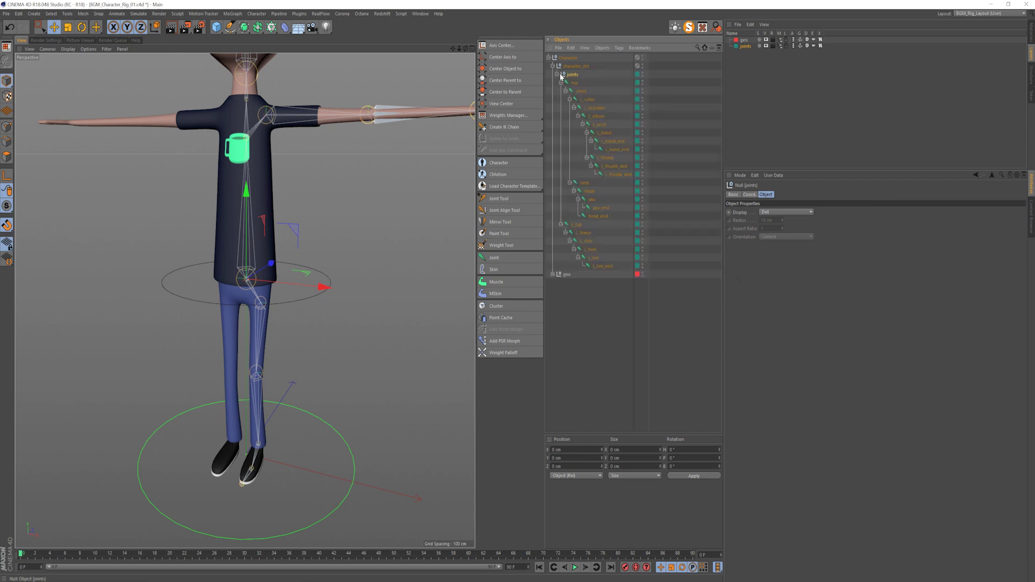
left_click(605, 262, "shift")
left_click(732, 253)
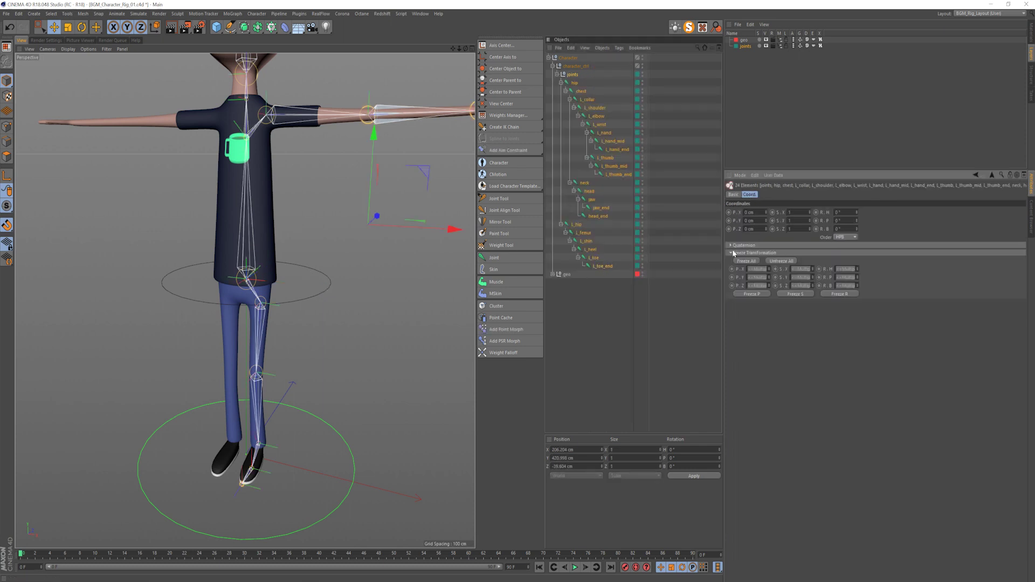
left_click(557, 74)
left_click(576, 67)
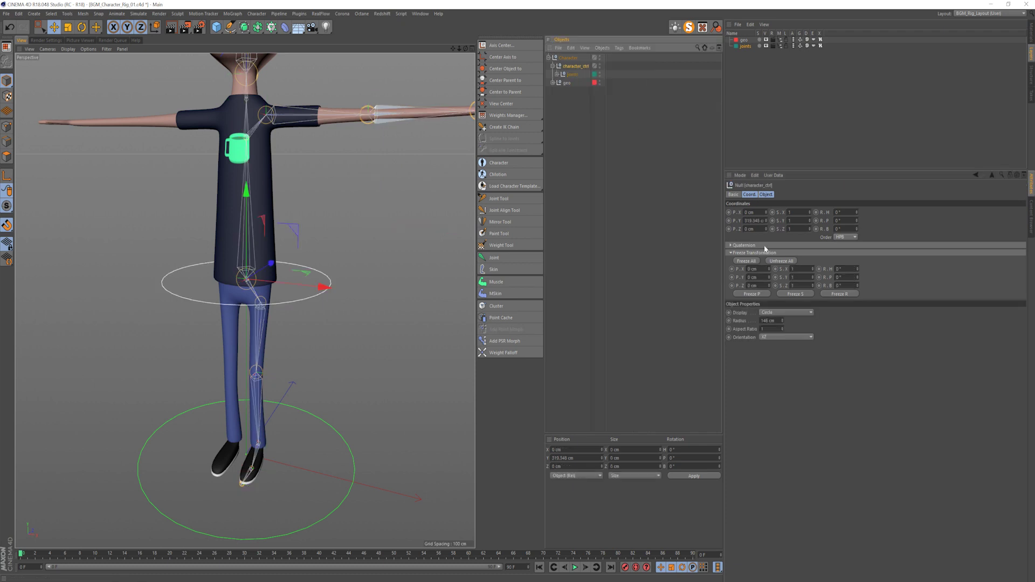
left_click(749, 262)
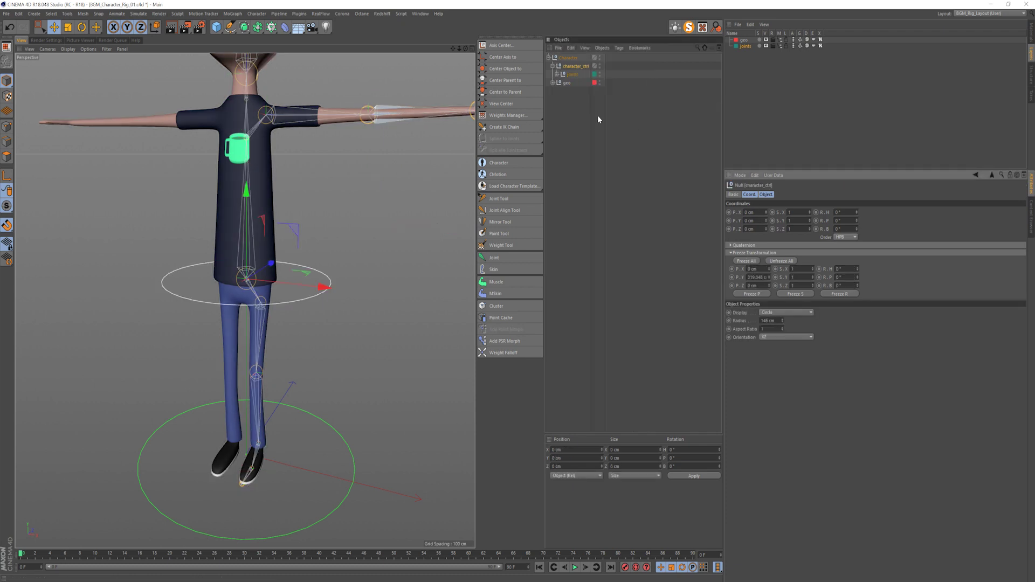
- Turn on the display color for character_ctrl and set it to bright green
left_click(733, 194)
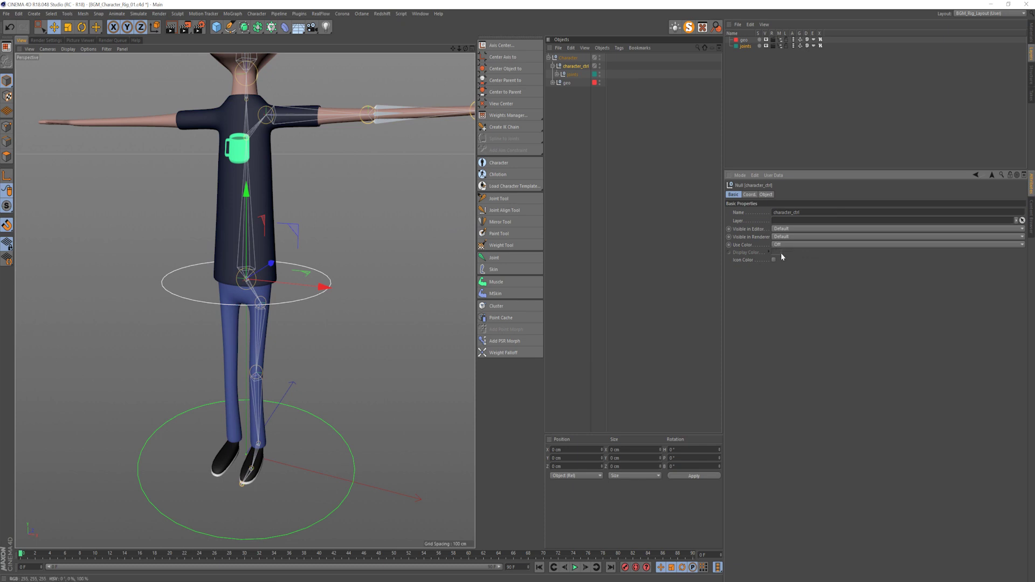
left_click(781, 245)
left_click(783, 263)
left_click(777, 253)
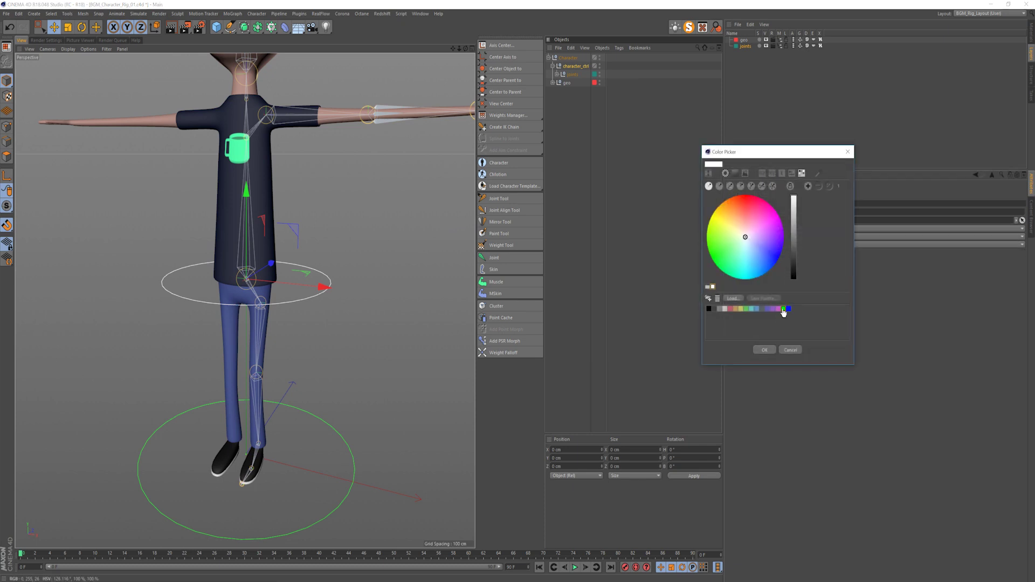
left_click(764, 350)
left_click(614, 318)
- Save the character rig scene
right_click_drag(329, 282, 287, 273, "alt")
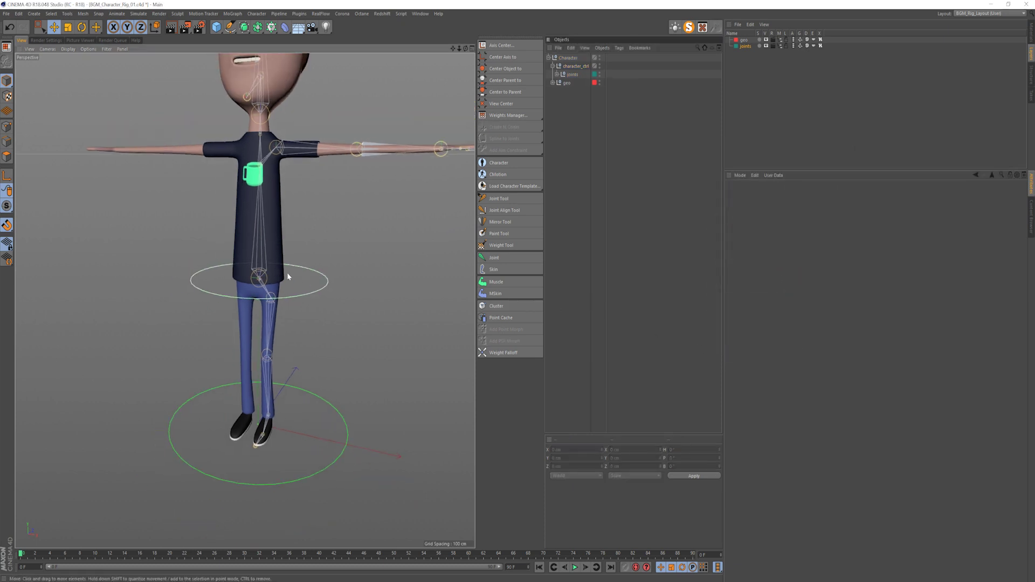
middle_click_drag(287, 273, 303, 288, "alt")
left_click_drag(278, 291, 327, 328, "alt")
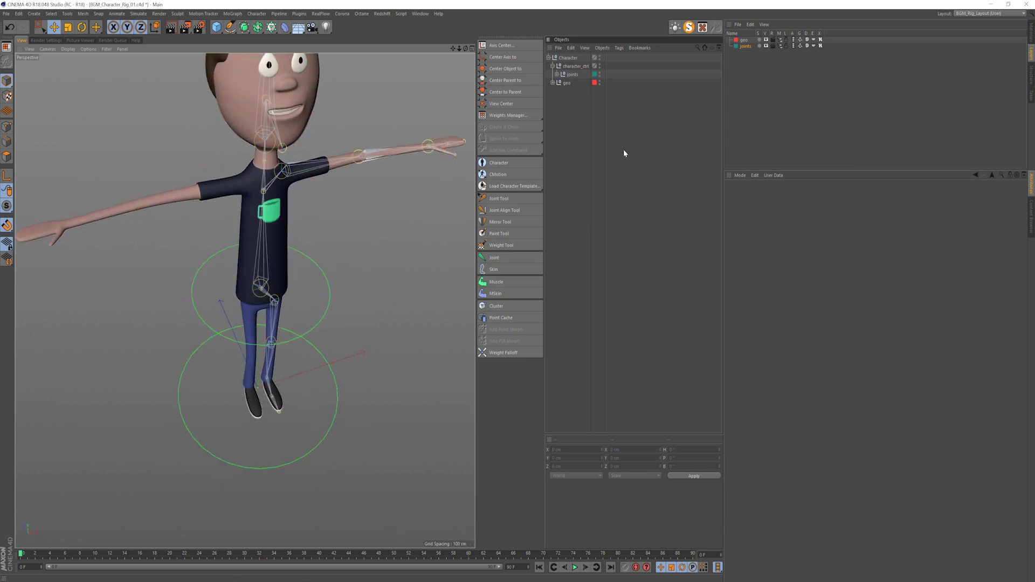
left_click_drag(321, 246, 319, 224, "alt")
key("ctrl+s")
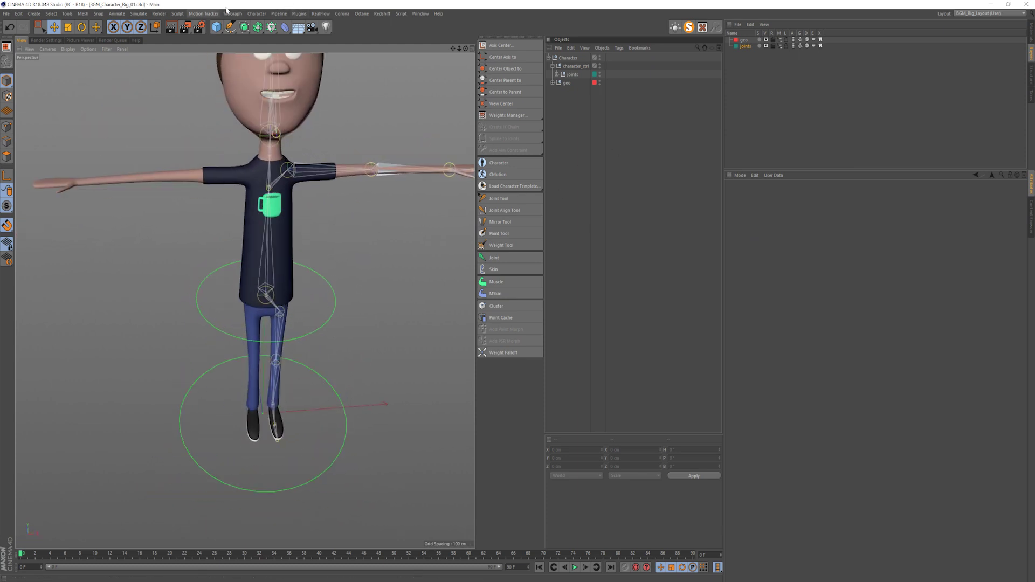
- Add a circle spline, and add a null named ctrls under character_ctrl
left_click_drag(236, 30, 338, 59)
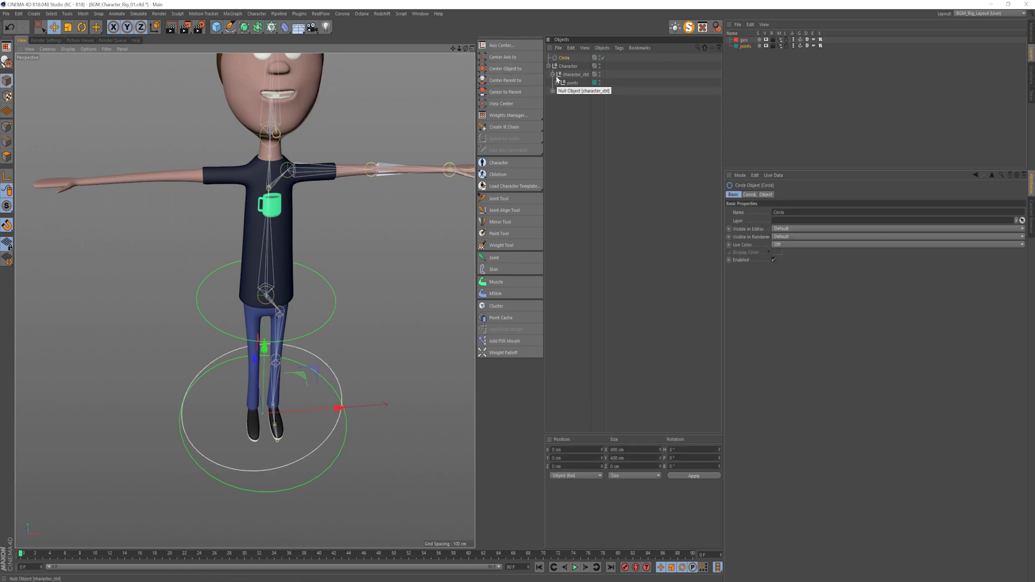
left_click(558, 123)
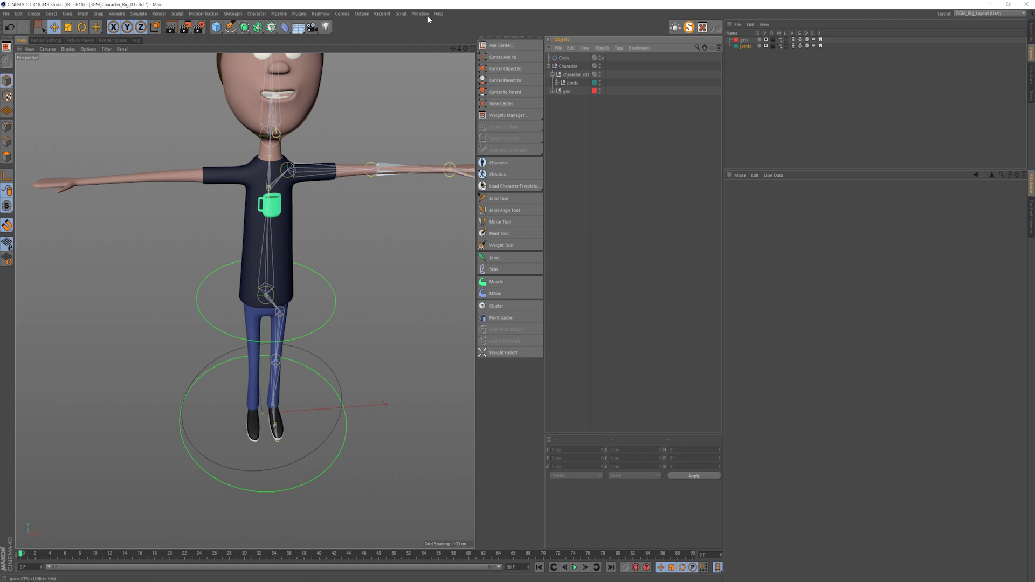
left_click_drag(217, 27, 238, 40)
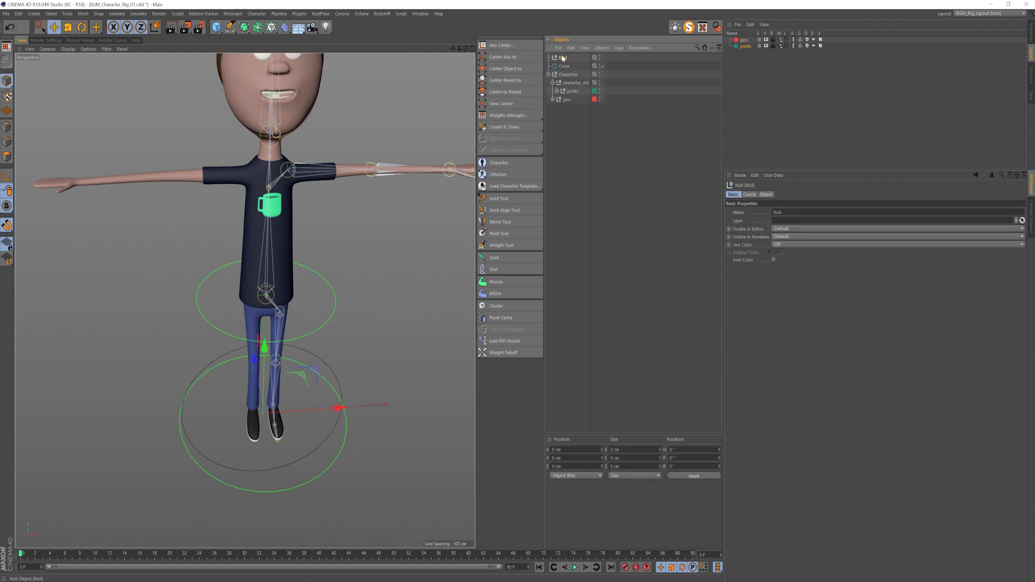
left_click_drag(563, 57, 574, 83)
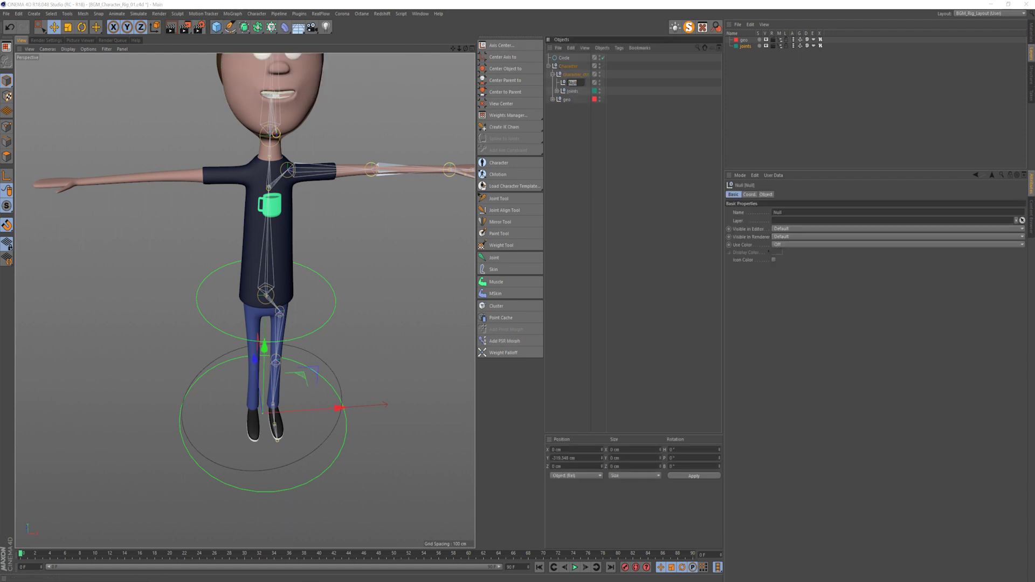
type("ls")
key("Return")
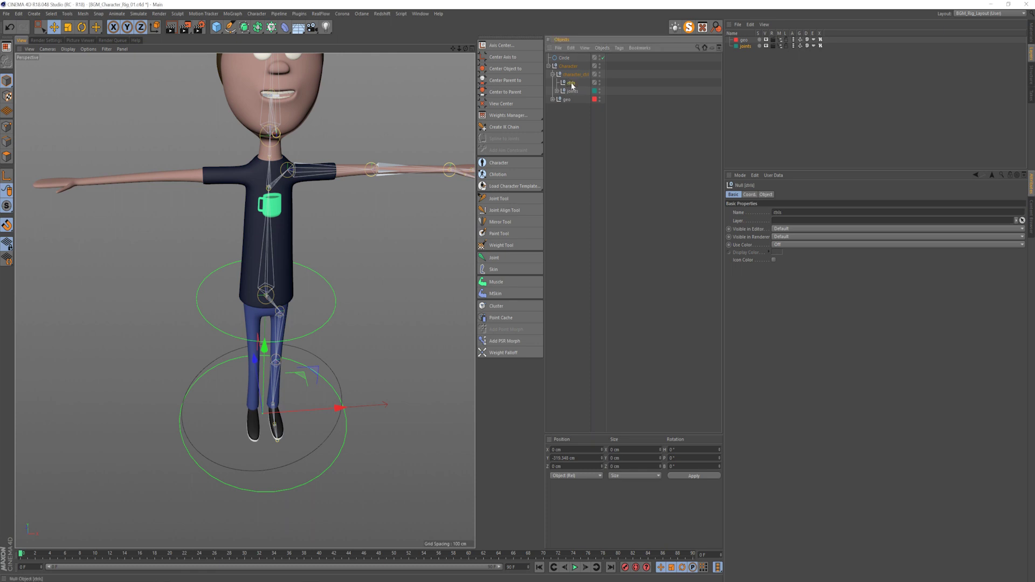
- Parent the circle spline under ctrls and rename it chest
left_click_drag(565, 61, 575, 83)
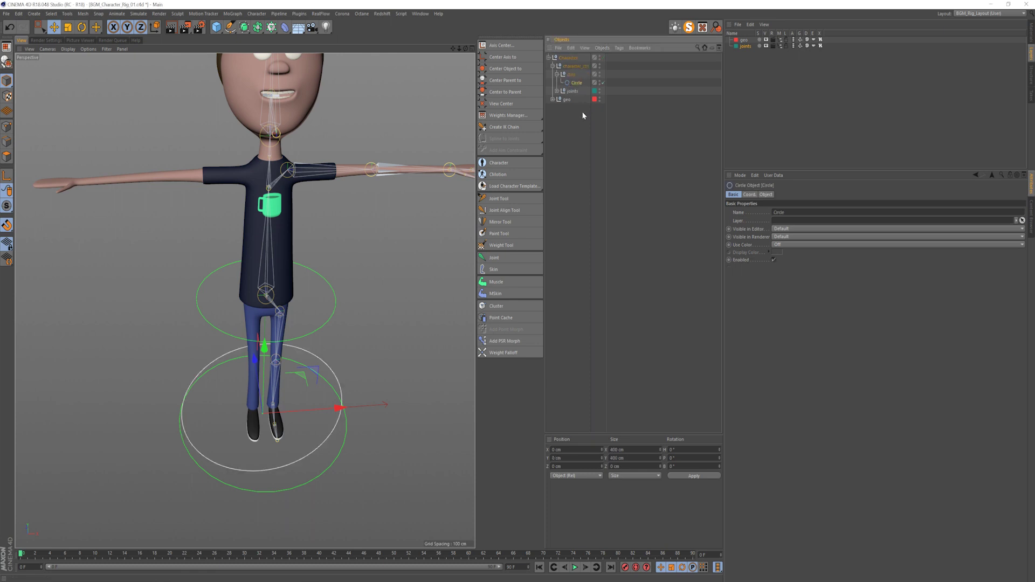
left_click(577, 83)
double_click(577, 83)
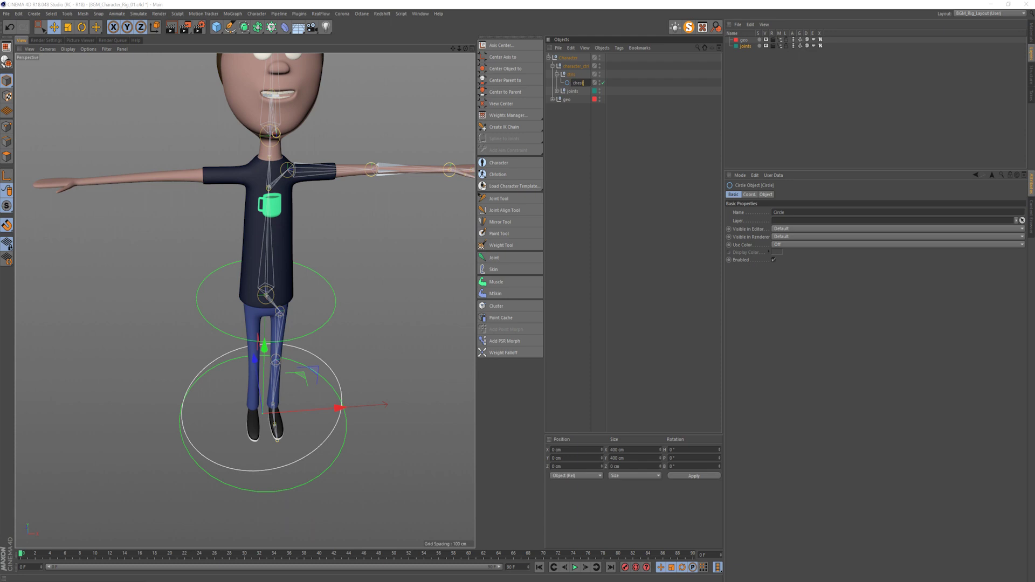
type("chest")
key("Return")
- Orient the chest circle in the XZ plane and raise it to the chest joint in the front view
key("F4")
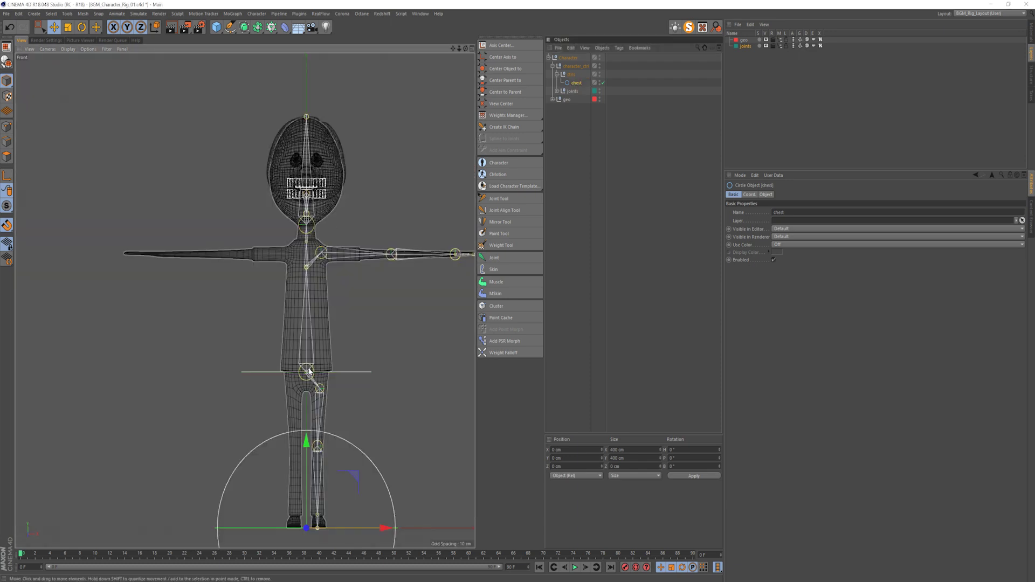
left_click(766, 194)
left_click(801, 252)
left_click(792, 275)
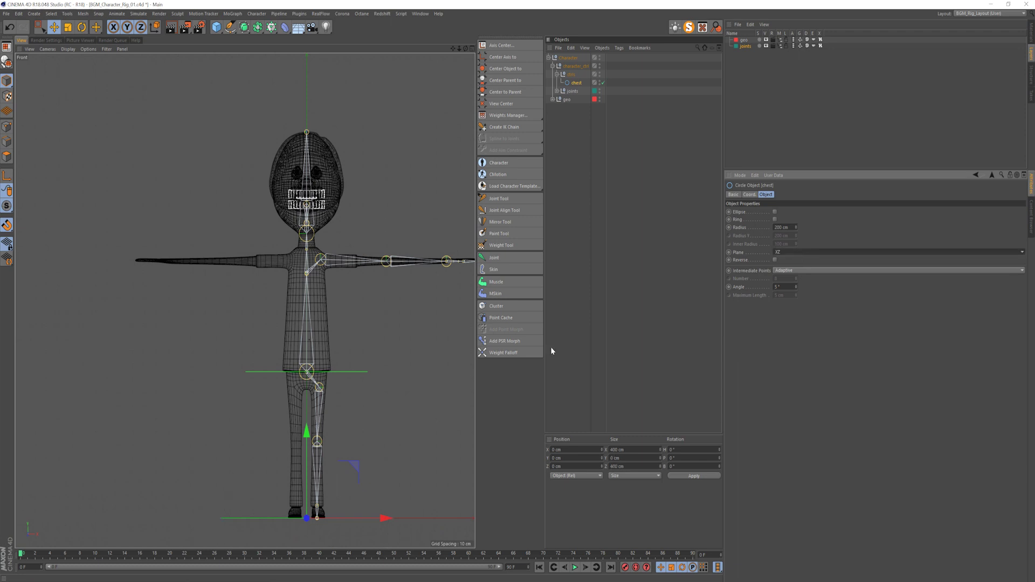
left_click_drag(306, 431, 310, 177)
- Reduce the chest circle's radius to about 67 cm
scroll(300, 293, "up", 3)
left_click(580, 80)
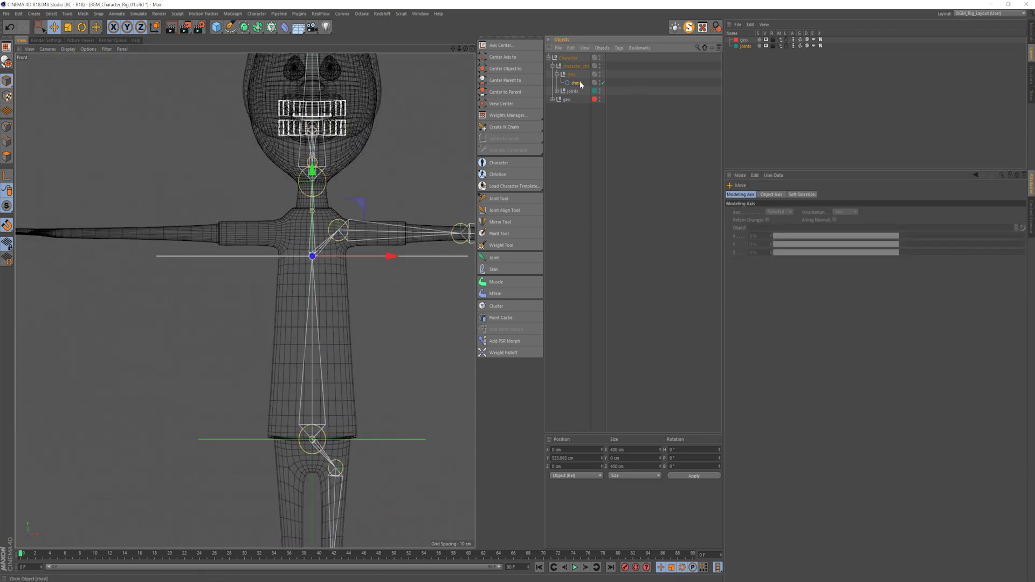
left_click_drag(797, 229, 796, 284)
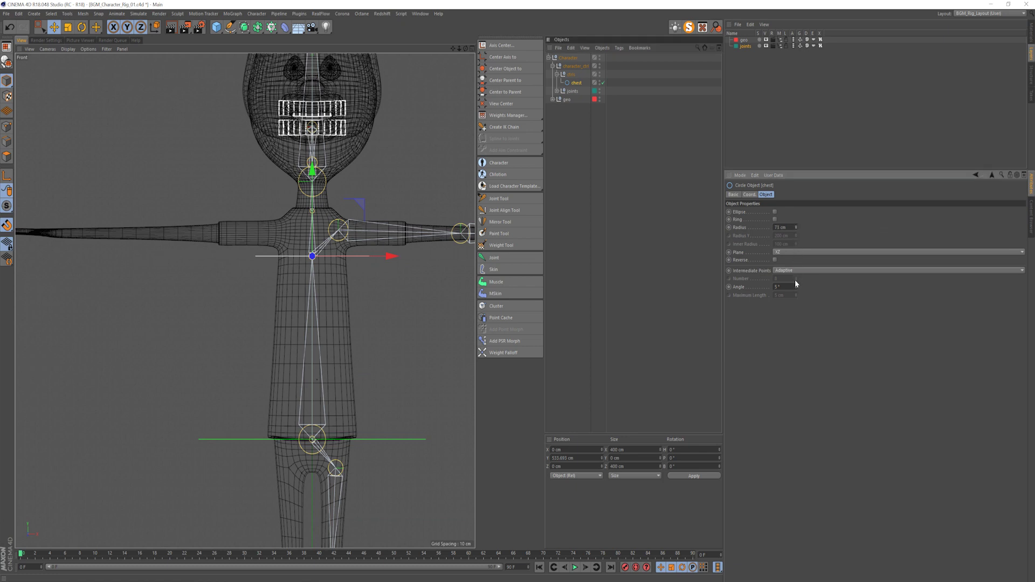
- Turn on the display color for the chest circle and set it to bright green
left_click(735, 194)
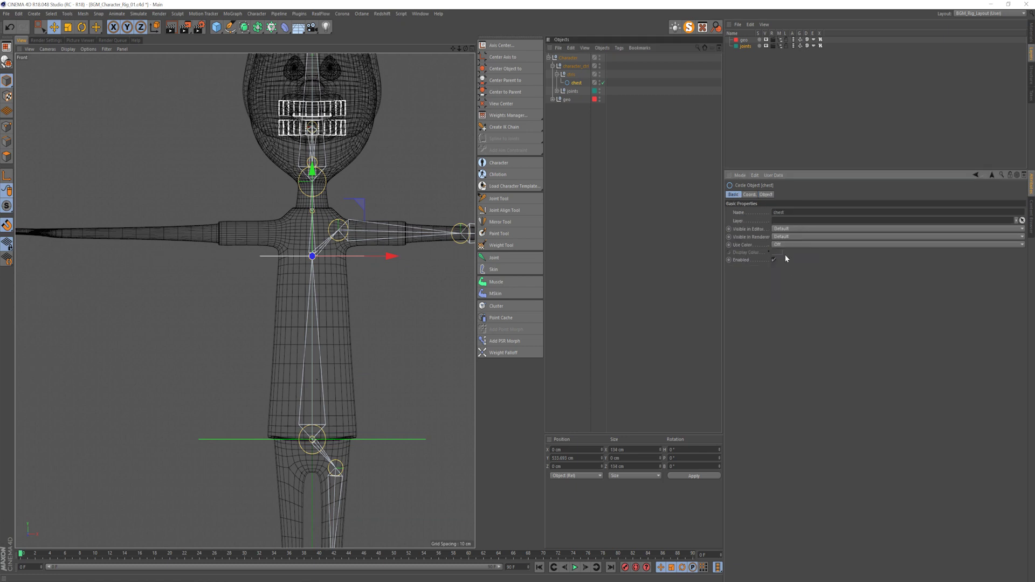
left_click(785, 245)
left_click(784, 268)
left_click(780, 253)
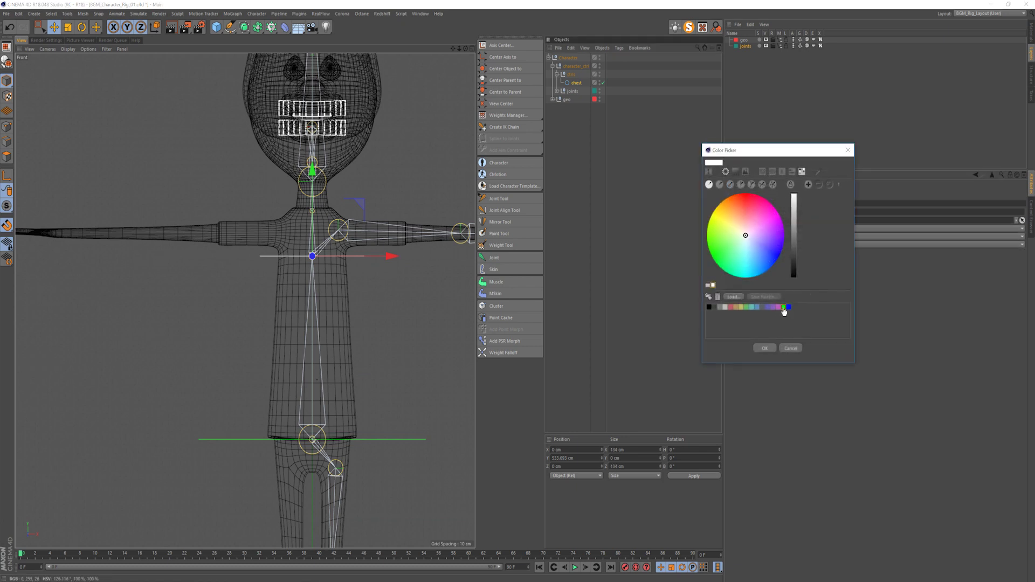
left_click(784, 306)
left_click(765, 348)
- Enlarge the chest circle's radius to about 97 cm in the perspective view
key("F1")
scroll(269, 228, "up", 3)
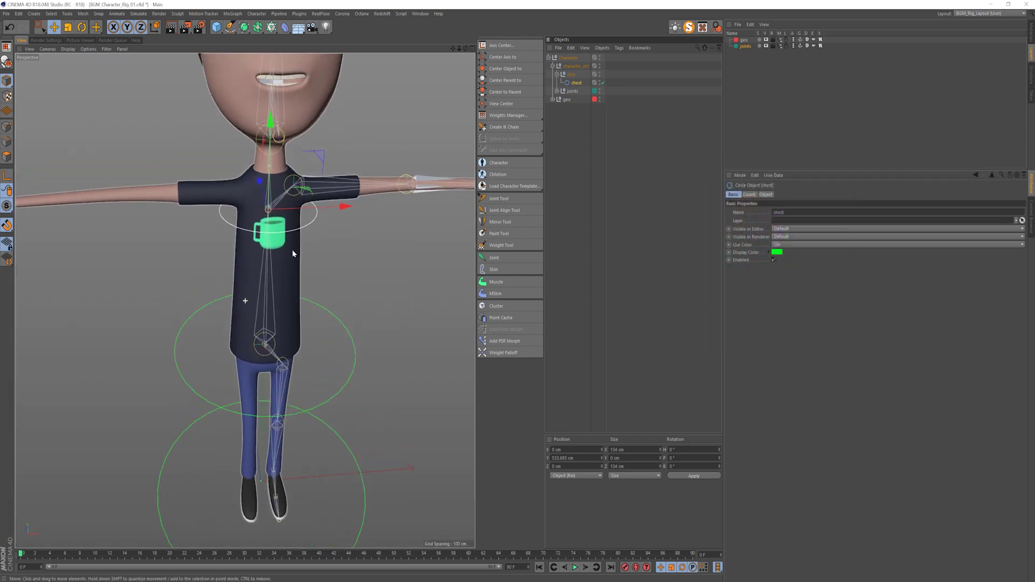
left_click(766, 195)
left_click_drag(797, 233, 799, 215)
left_click(347, 290)
- Duplicate the chest circle within the ctrls null
left_click_drag(347, 290, 329, 262, "alt")
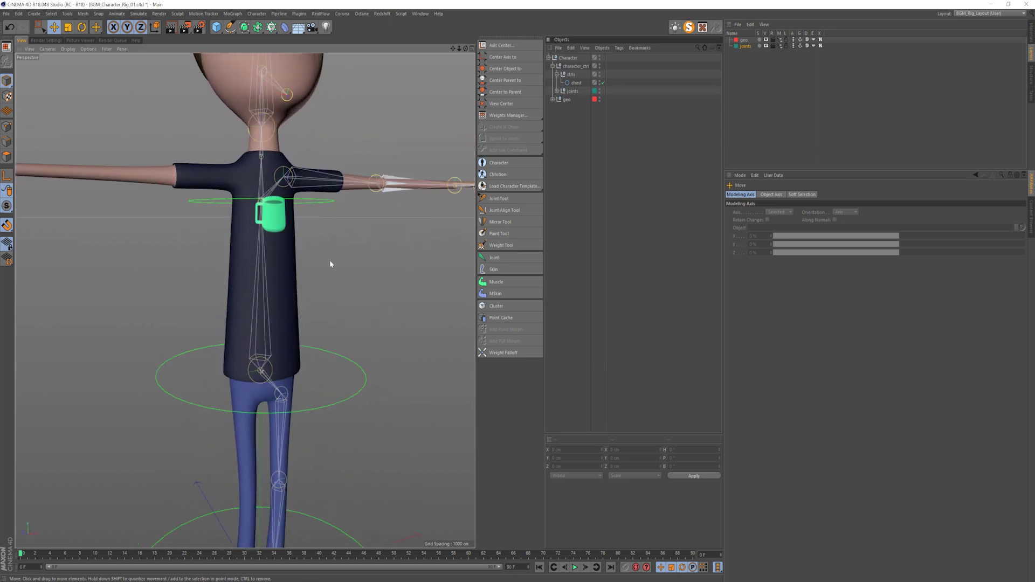
right_click_drag(329, 261, 302, 278, "alt")
middle_click_drag(302, 278, 287, 362, "alt")
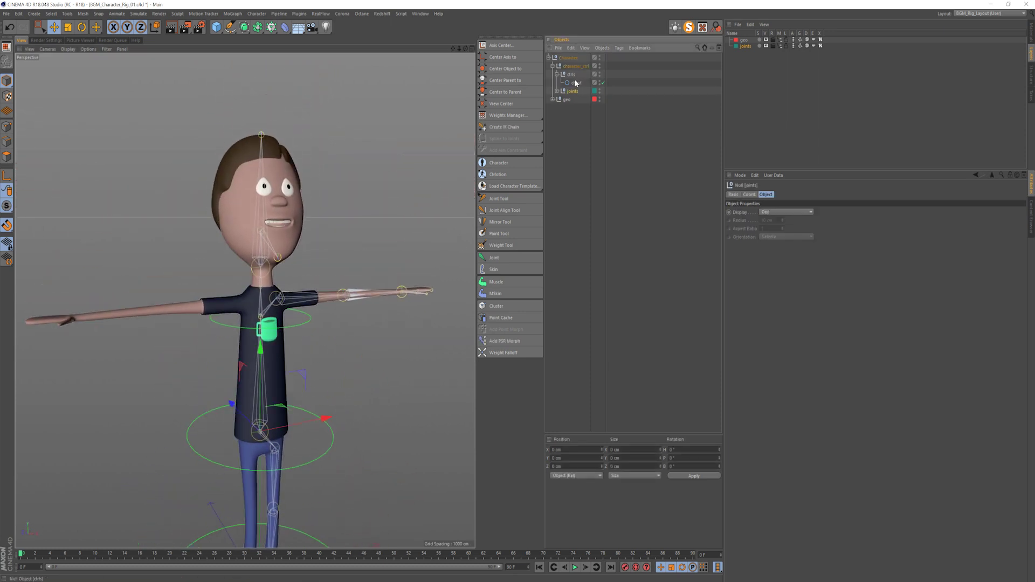
left_click(576, 83)
left_click_drag(579, 86, 579, 90, "ctrl")
right_click_drag(308, 248, 310, 248, "alt")
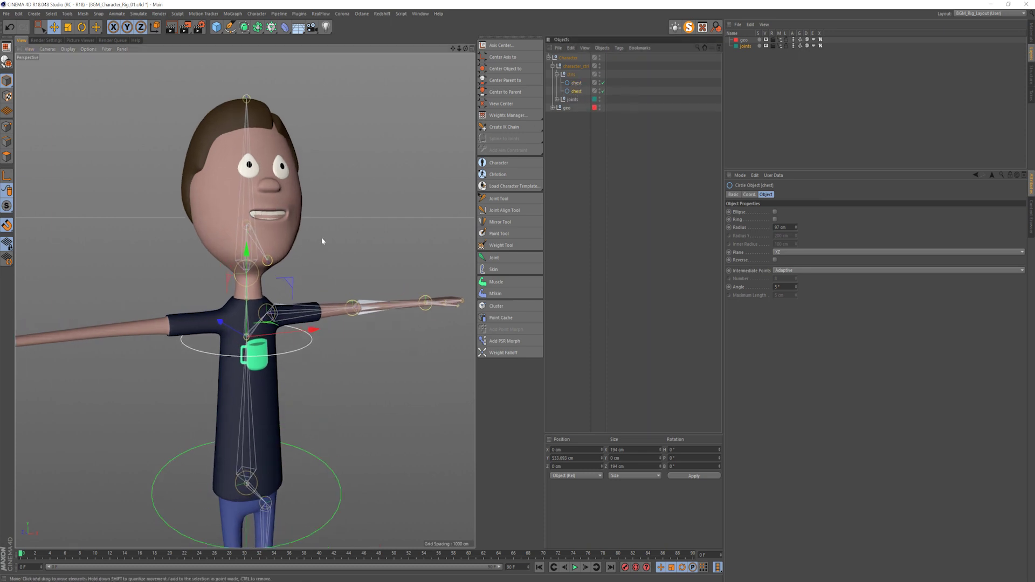
- Raise the duplicated circle to the base of the neck in the front view and rename it neck
key("F4")
scroll(294, 216, "up", 4)
left_click_drag(313, 184, 319, 125)
double_click(578, 91)
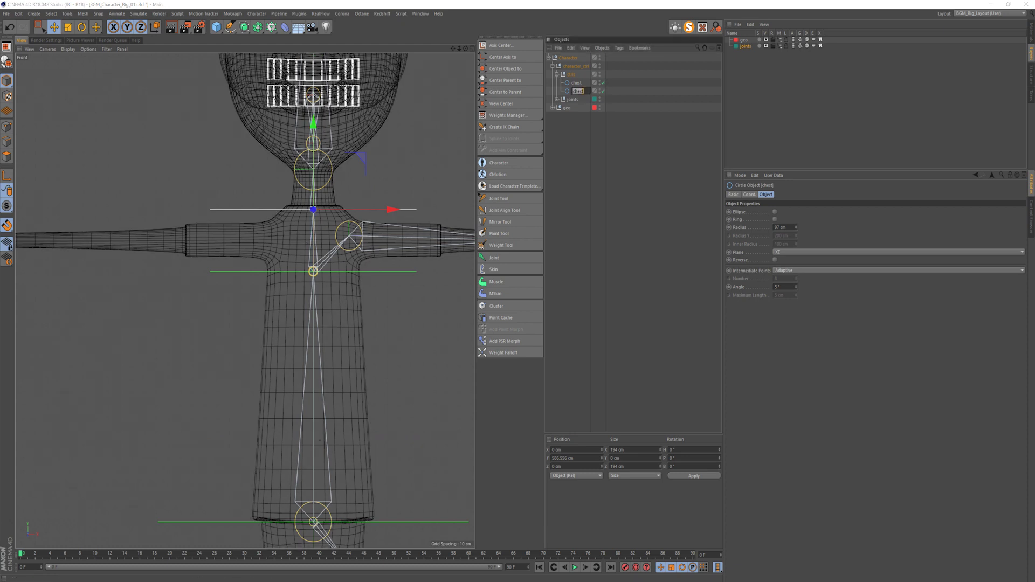
key("Return")
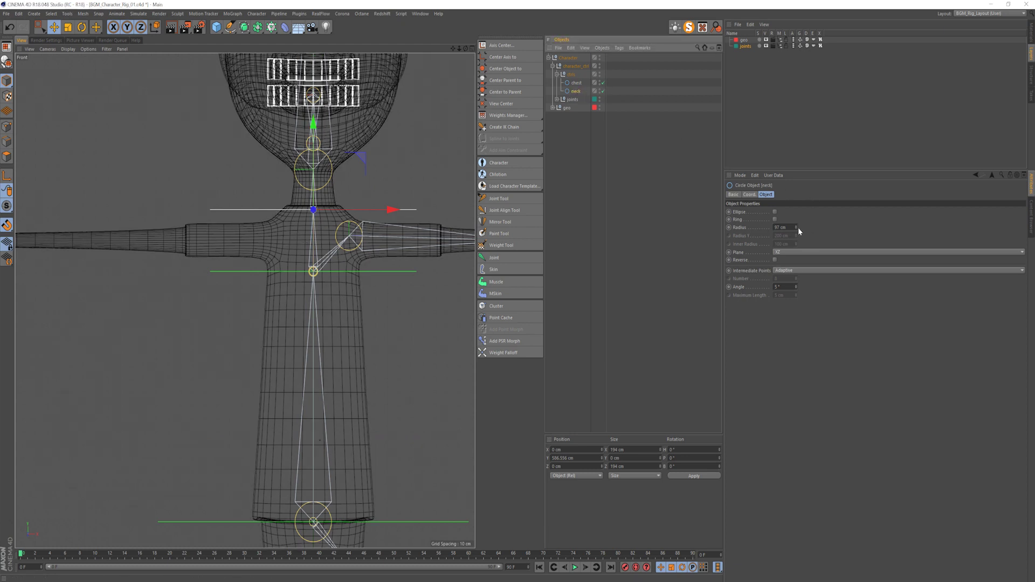
- Reduce the neck circle's radius to about 61 cm and check it in the perspective view
left_click_drag(797, 227, 797, 233)
key("F1")
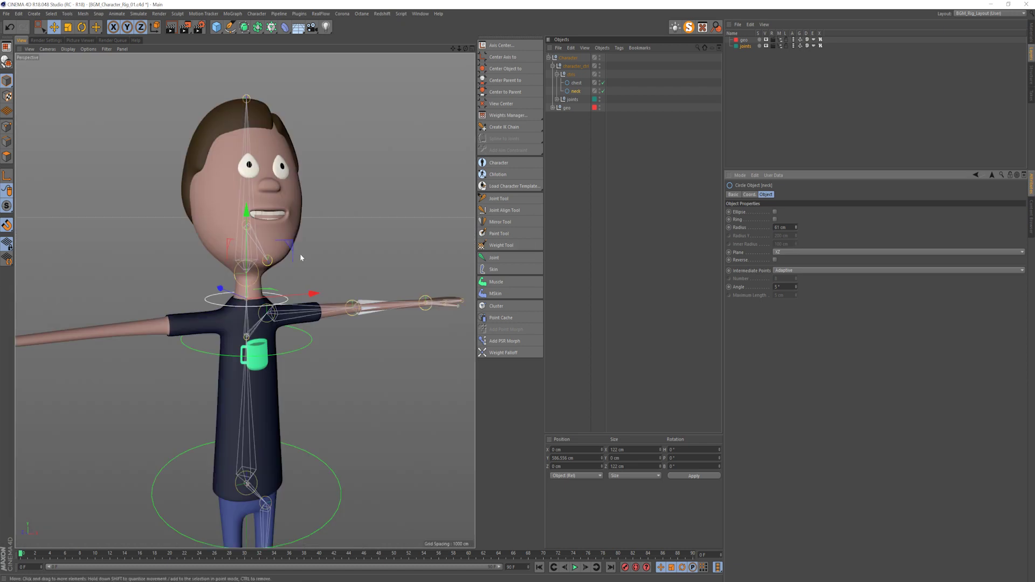
left_click(609, 250)
- Duplicate the neck circle within the ctrls null
left_click_drag(232, 270, 232, 303, "alt")
left_click(589, 93)
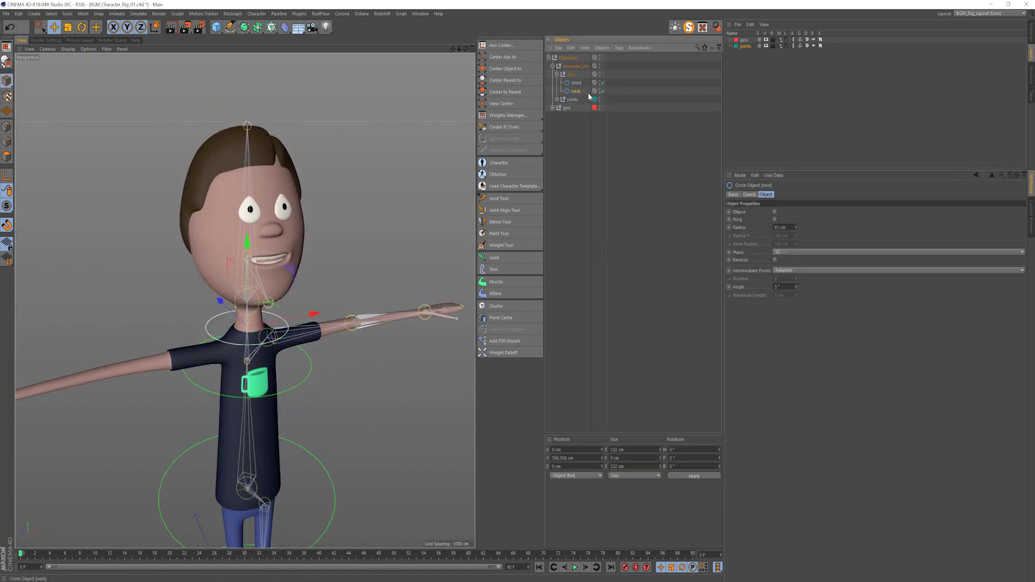
left_click_drag(571, 96, 573, 98, "ctrl")
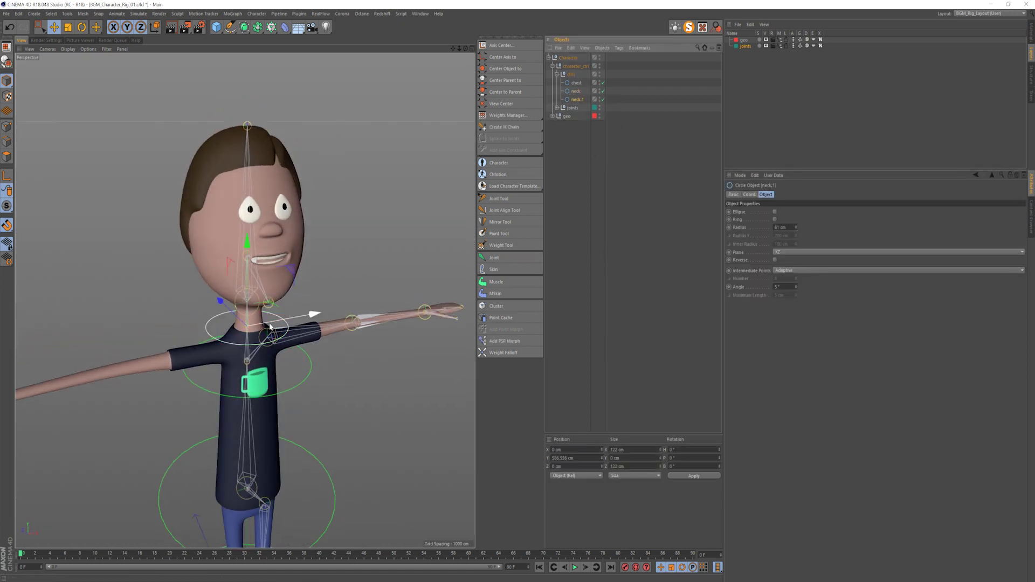
- Raise the duplicated neck circle to the head joint at the top of the neck, refining its height in the side view
key("F4")
middle_click_drag(310, 254, 309, 294, "alt")
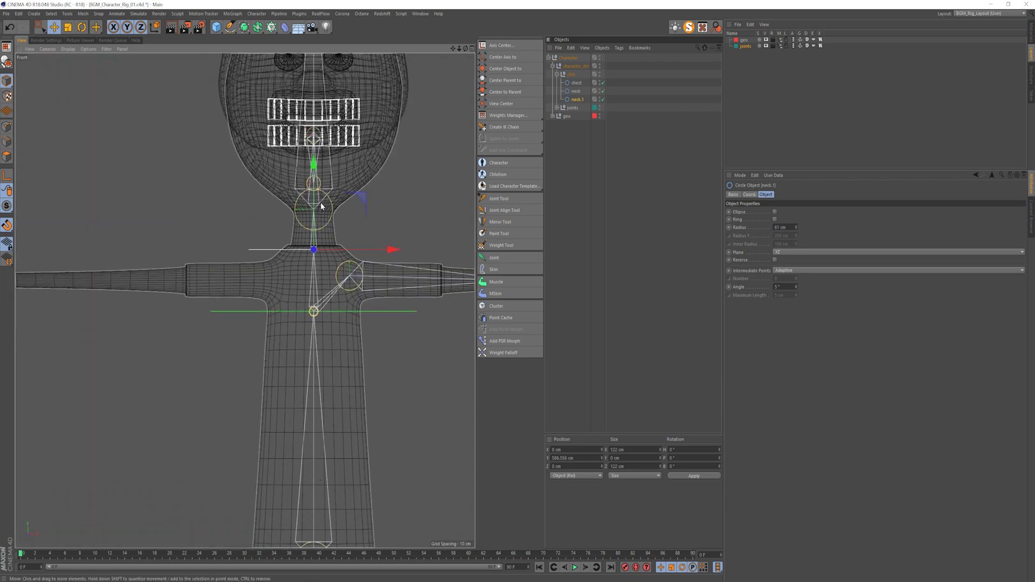
left_click_drag(315, 162, 314, 128)
key("F3")
scroll(317, 168, "up", 6)
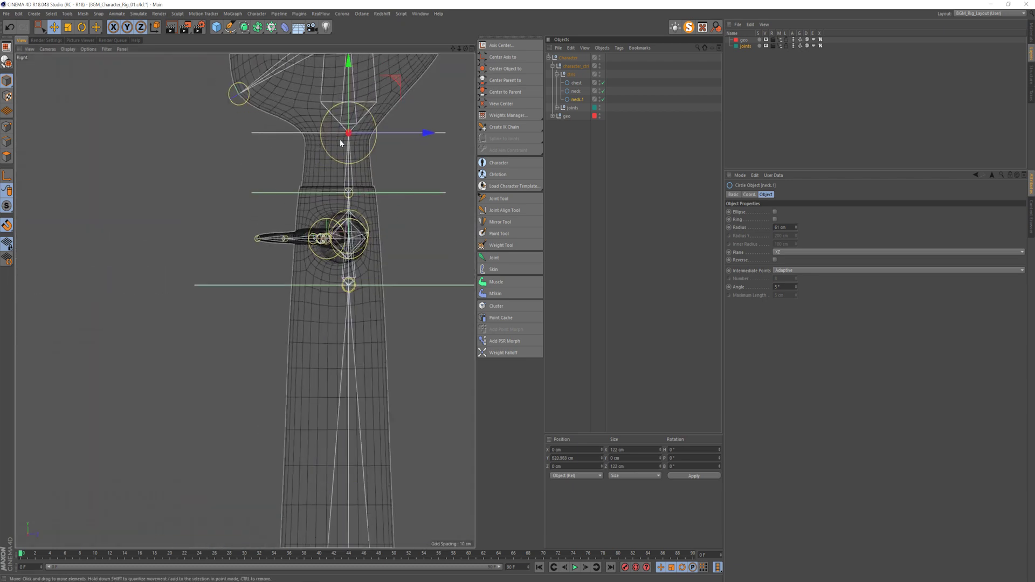
middle_click_drag(341, 143, 328, 280, "alt")
scroll(335, 254, "up", 5)
left_click_drag(289, 235, 290, 243)
key("F1")
left_click(585, 205)
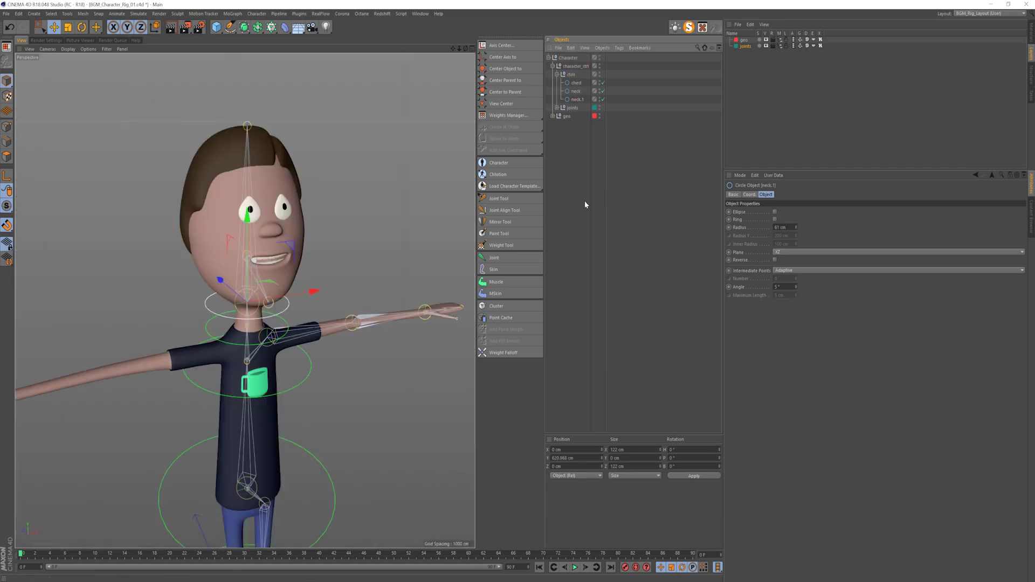
- Rename the raised circle head and convert it to an editable spline
double_click(576, 99)
type("head")
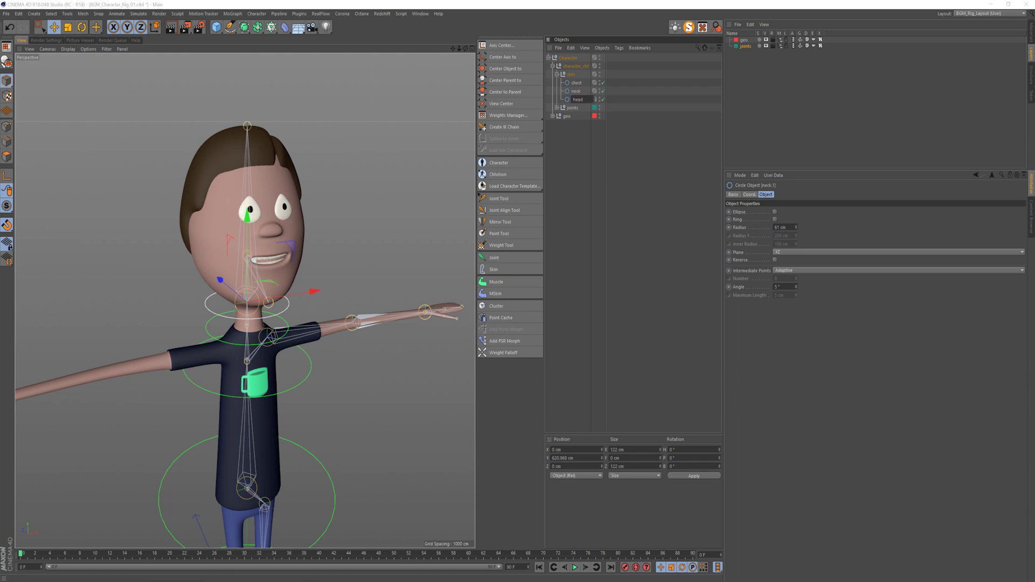
key("Return")
key("c")
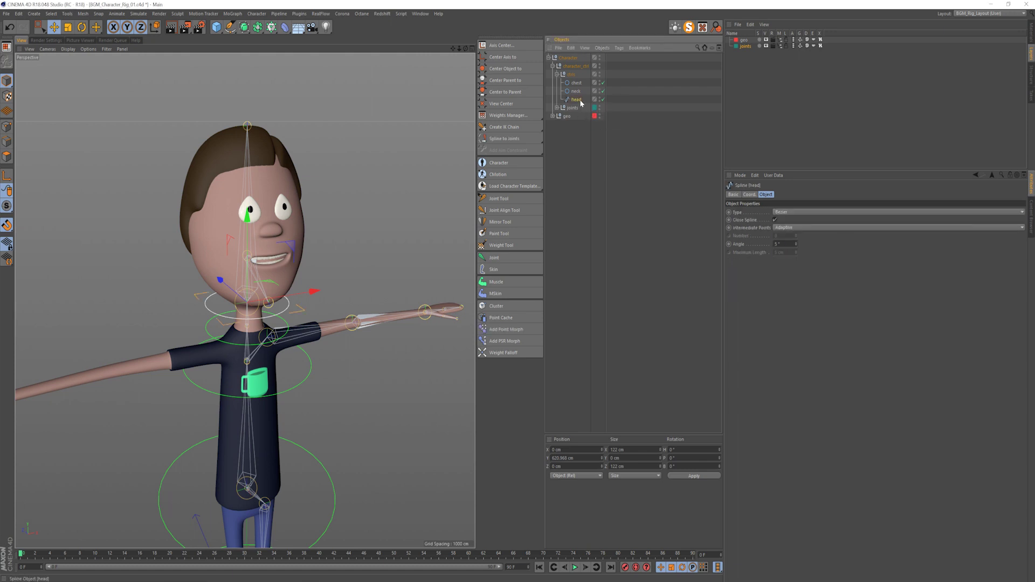
- Move all points of the head spline straight up above the top of the head, leaving its axis at the head joint
key("F4")
key("0")
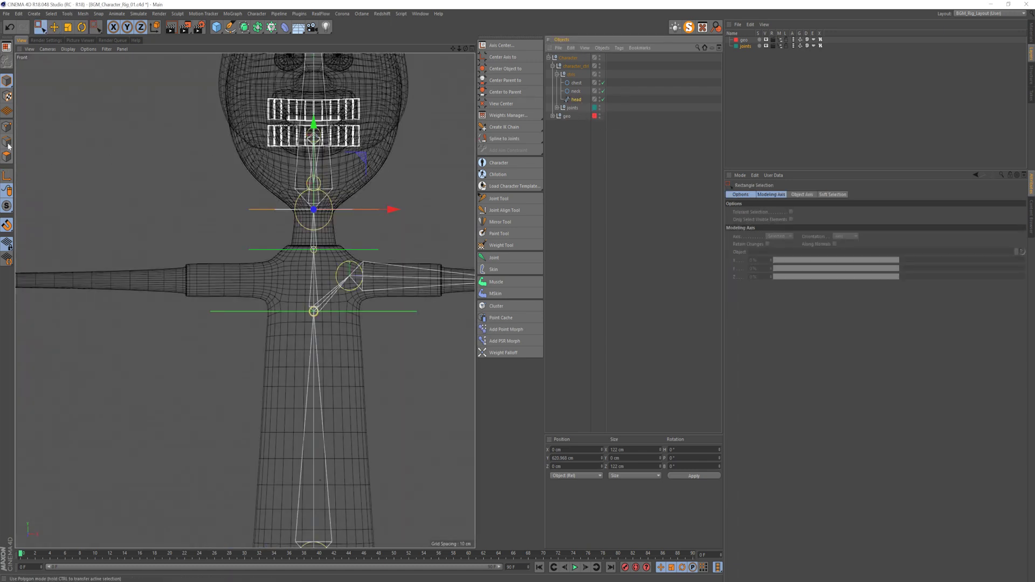
left_click(8, 128)
middle_click_drag(212, 171, 210, 223, "alt")
left_click_drag(183, 234, 443, 280)
scroll(409, 274, "down", 4)
middle_click_drag(391, 248, 377, 308, "alt")
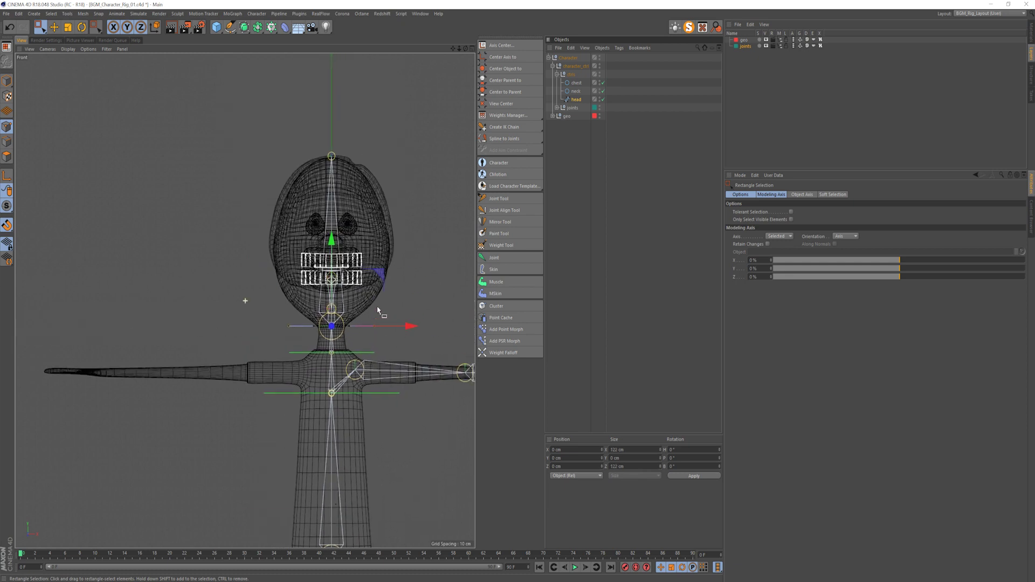
key("e")
left_click_drag(332, 240, 331, 62)
left_click_drag(330, 62, 332, 57)
key("F1")
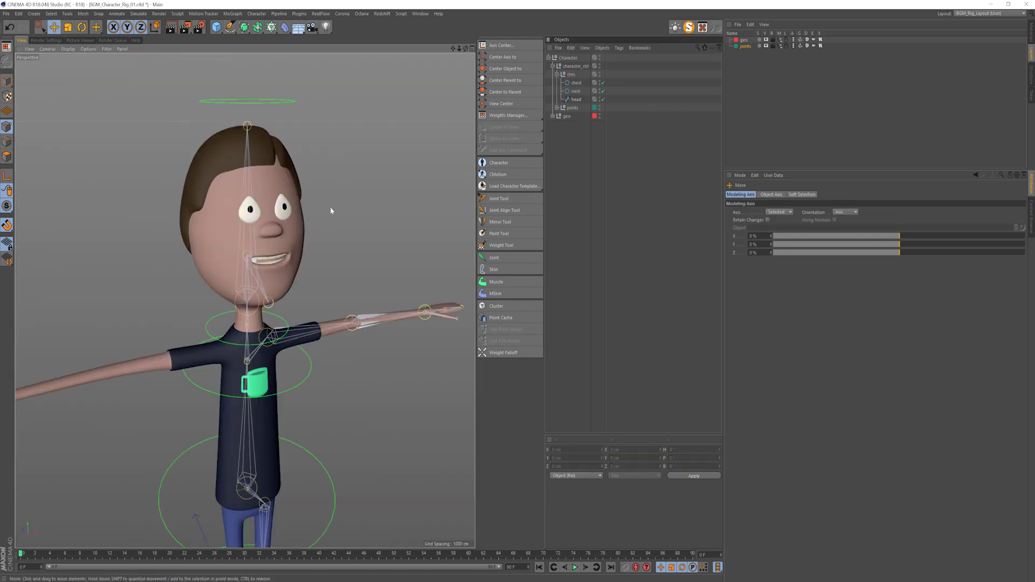
- Return the head spline to Model mode and inspect its axis at the base of the head
scroll(331, 210, "down", 5)
left_click(573, 100)
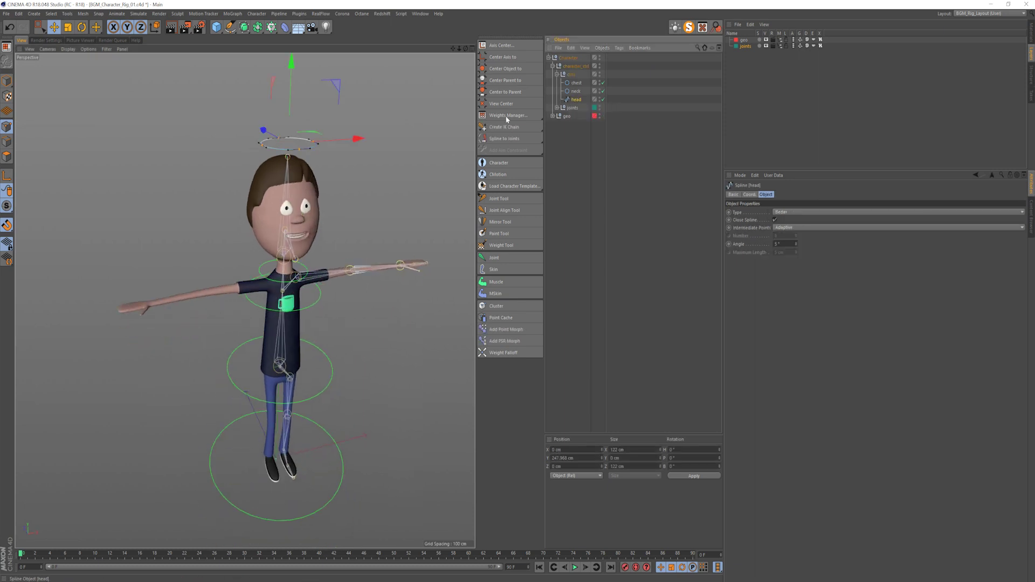
left_click(6, 80)
left_click_drag(321, 248, 236, 258, "alt")
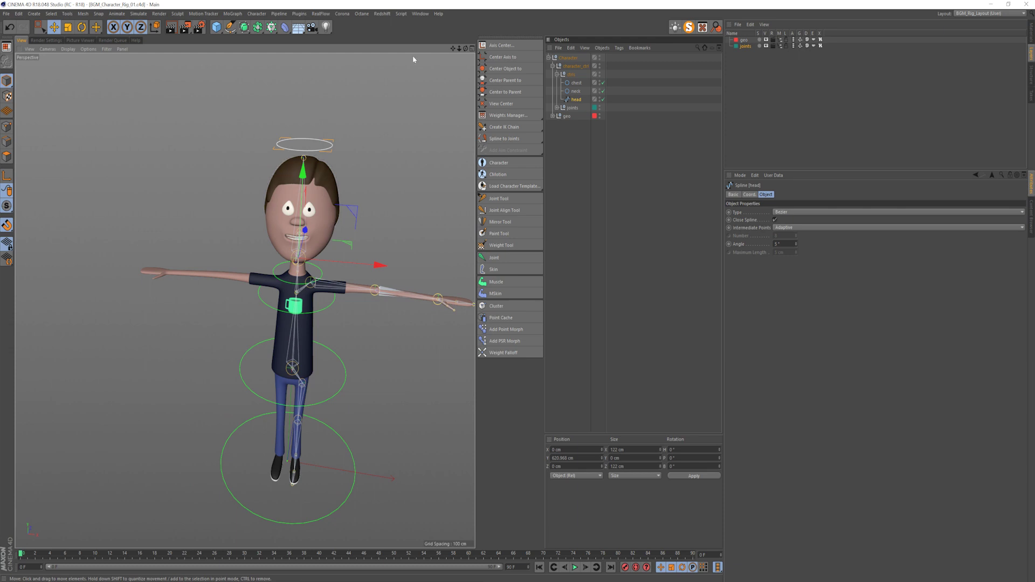
left_click(587, 197)
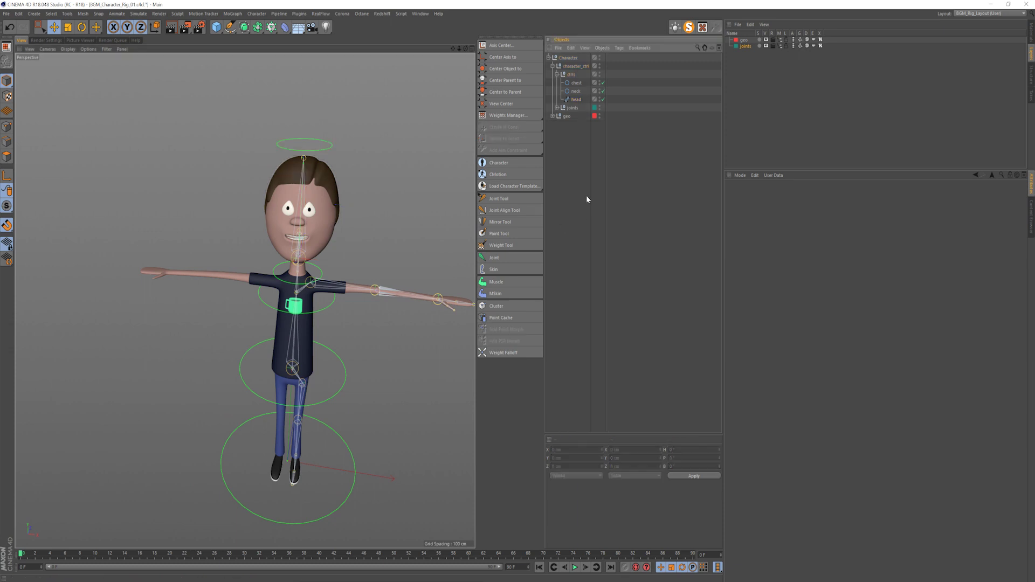
- Convert the neck and chest circles to editable splines
left_click(575, 92)
key("c")
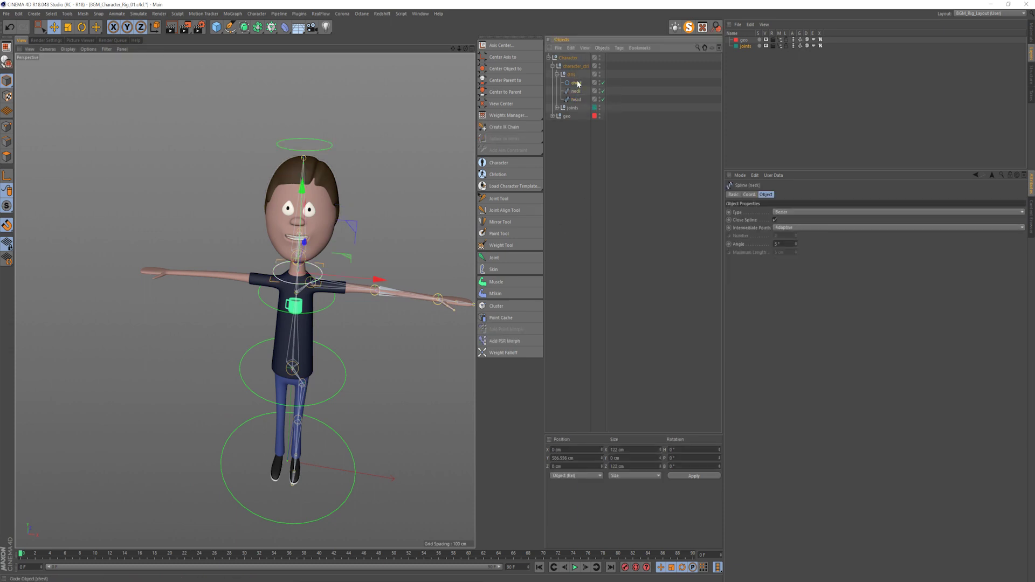
left_click(577, 83)
key("c")
- Turn on the icon color for the Character null
left_click(561, 58)
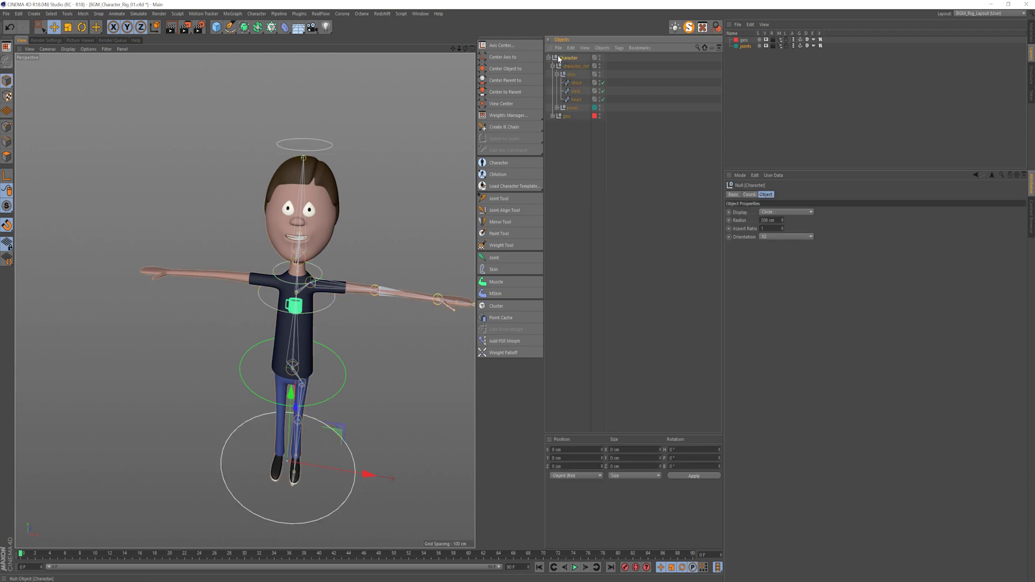
left_click(734, 195)
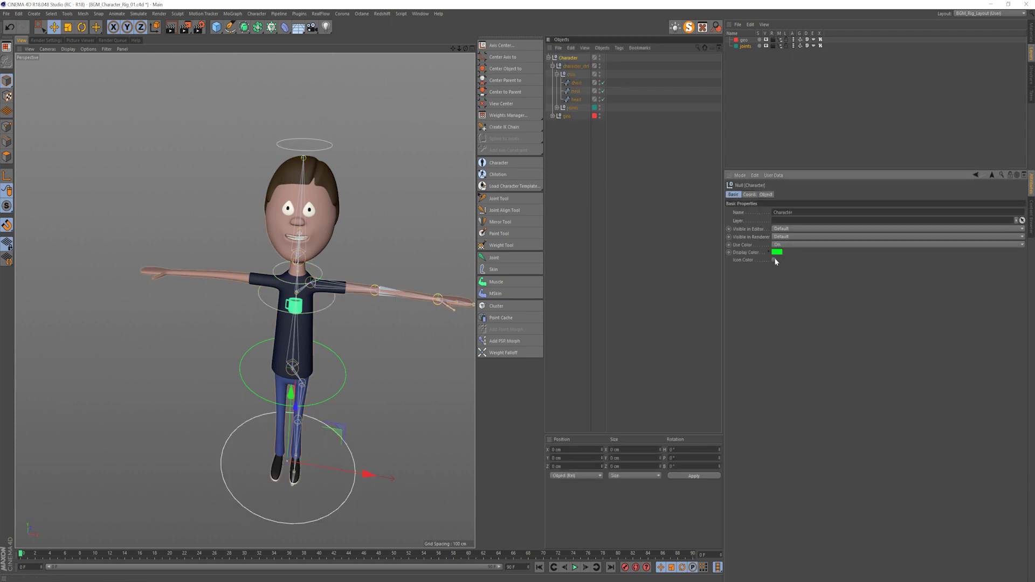
left_click(607, 251)
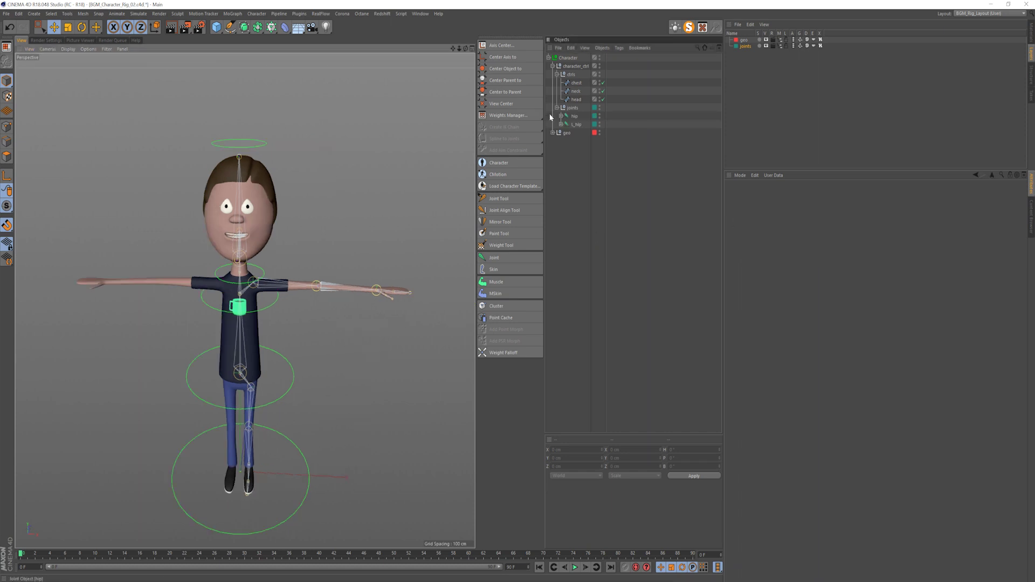
- Create an IK chain from the L_shoulder, L_elbow and L_wrist joints
left_click(561, 116)
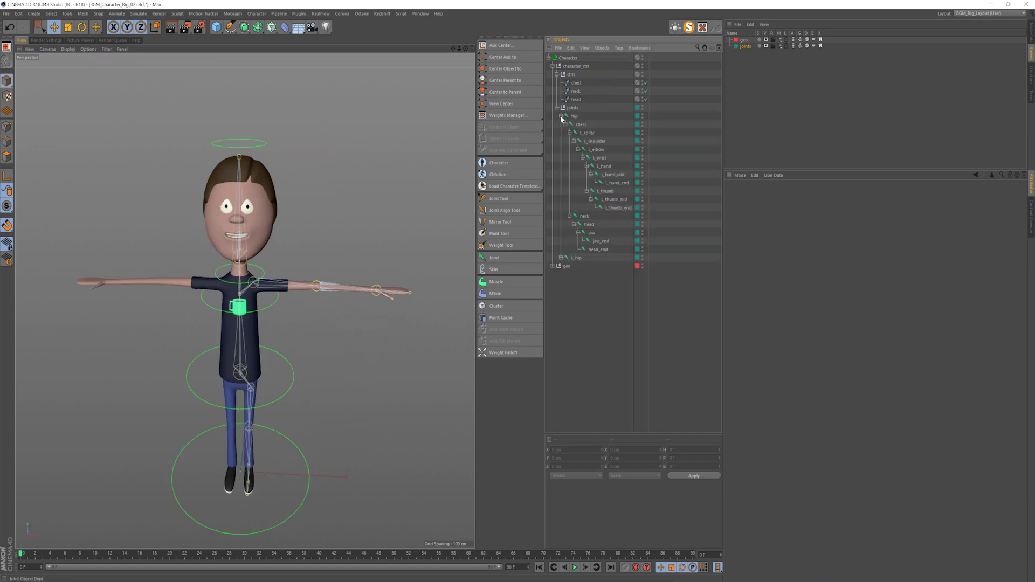
left_click(592, 141)
left_click(596, 150, "ctrl")
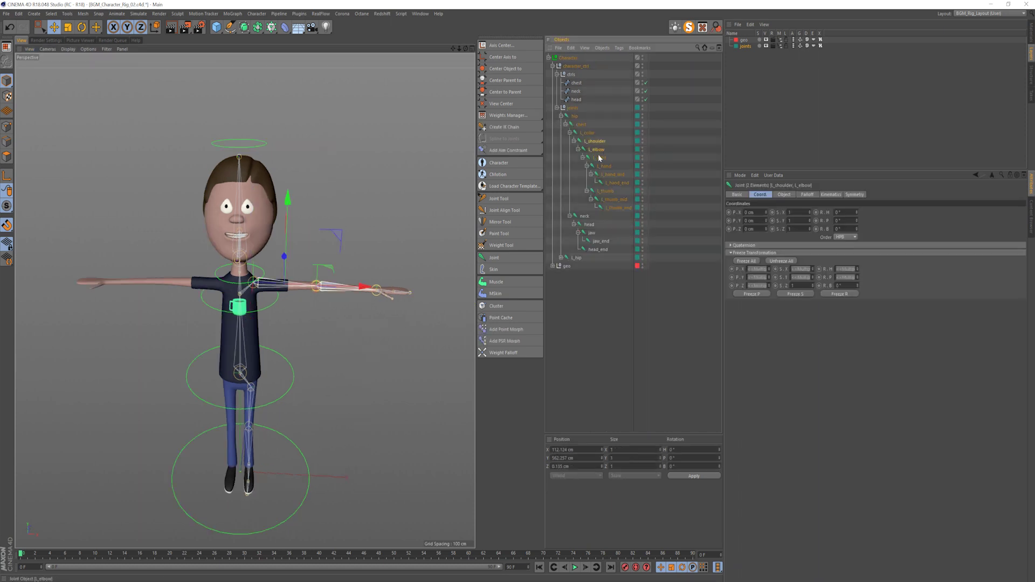
left_click(600, 158, "ctrl")
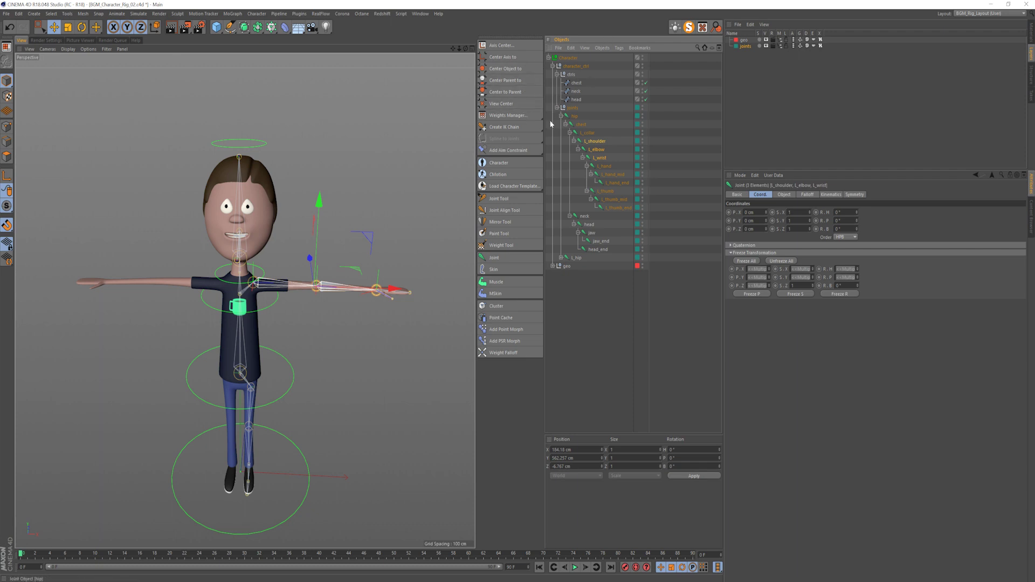
left_click(521, 128)
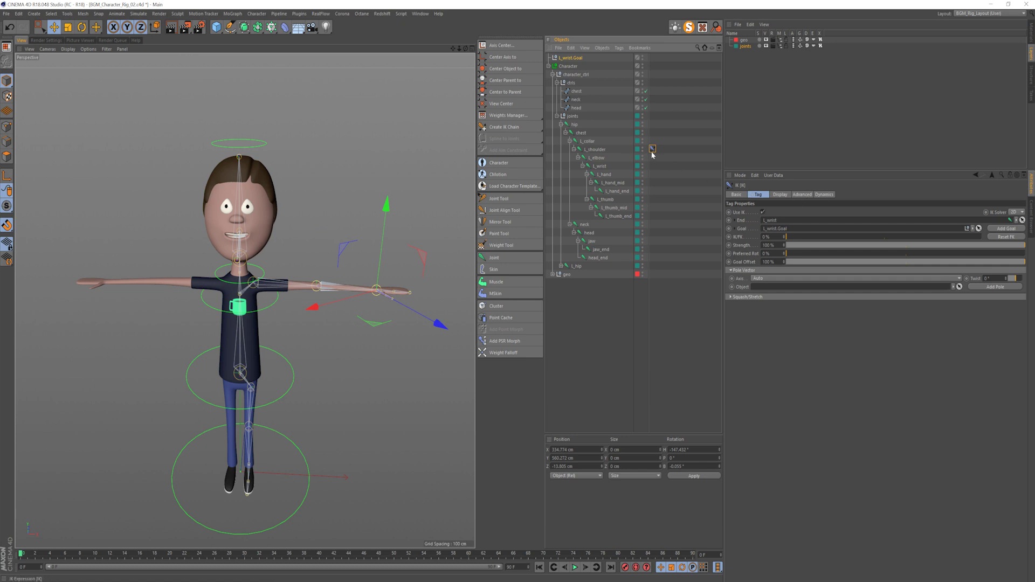
- Collapse the joints hierarchy and move the L_wrist.Goal null into the ctrls null
left_click(573, 59)
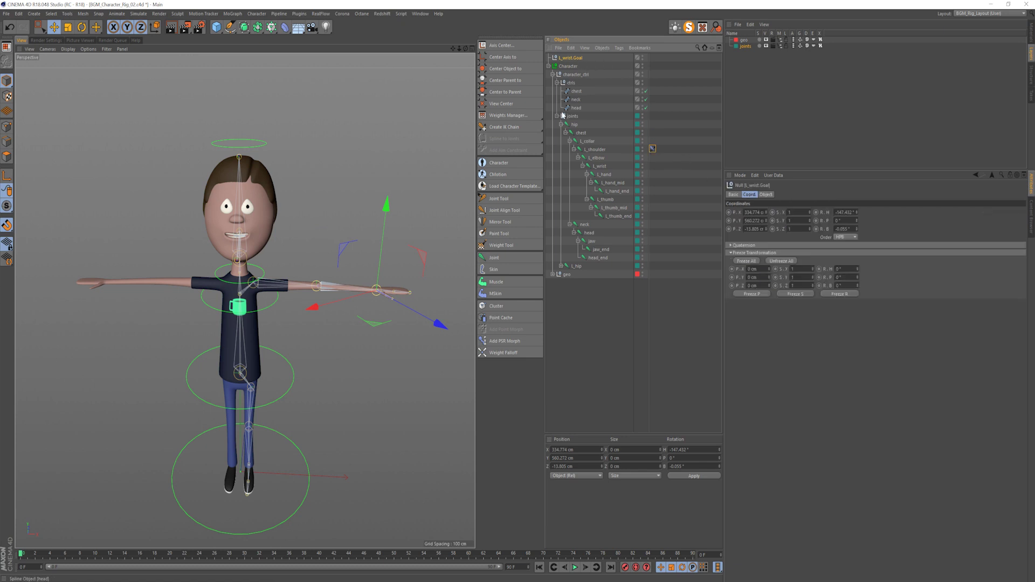
left_click(556, 123)
left_click(557, 116)
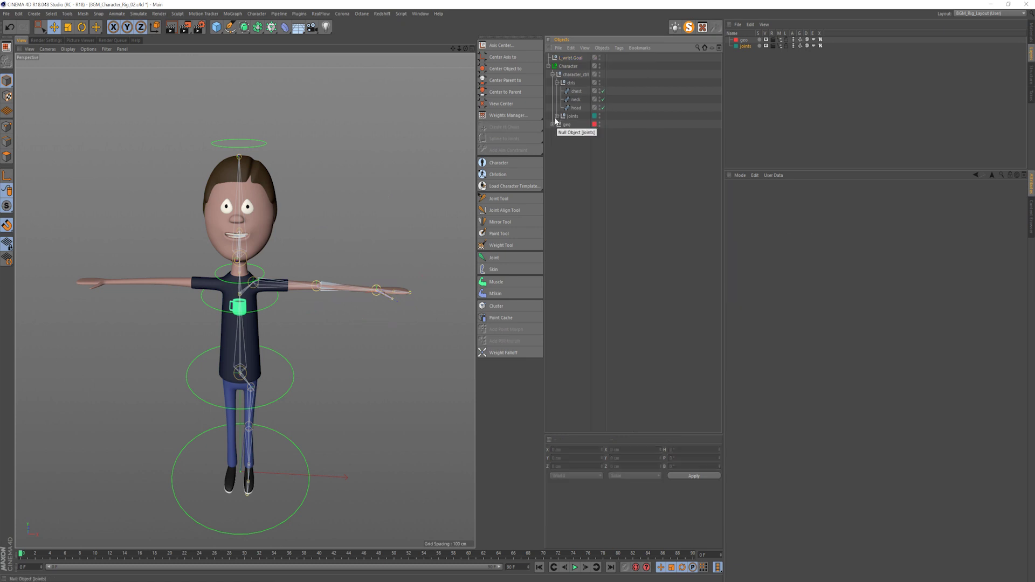
left_click_drag(579, 90, 574, 86)
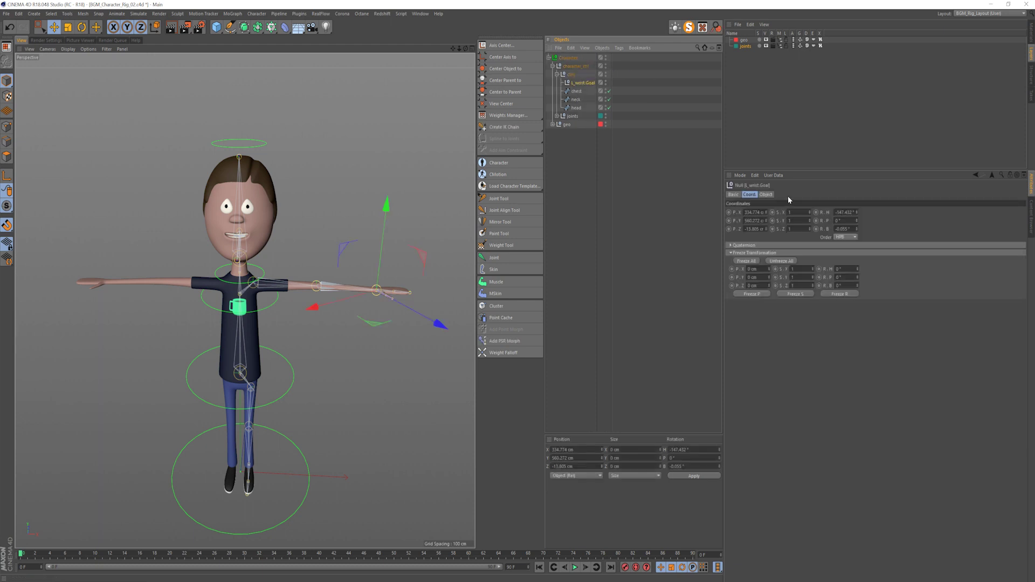
- Display the L_wrist.Goal null as a cube with XY orientation and a radius of 37 cm
left_click(766, 194)
left_click(794, 213)
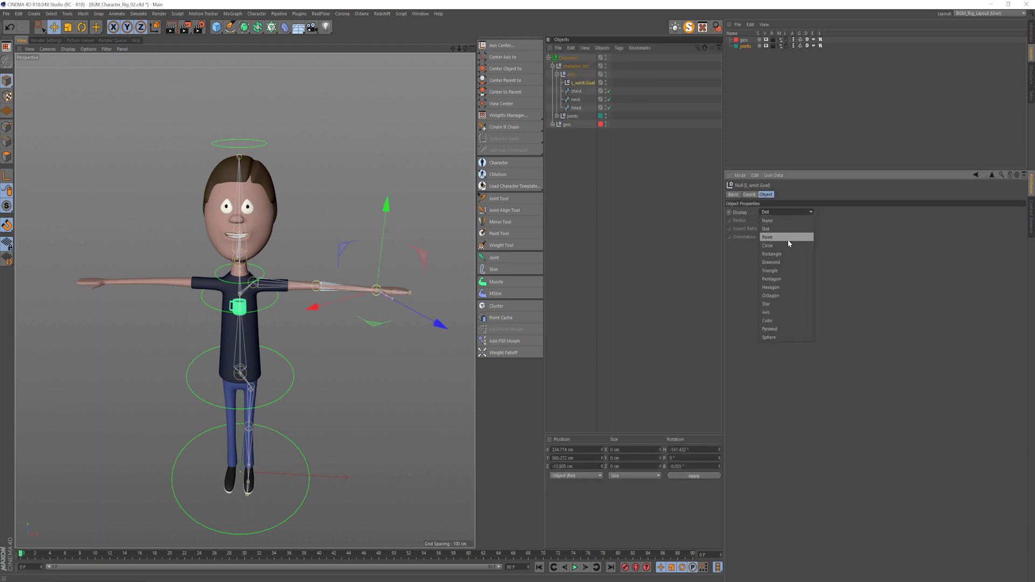
left_click(785, 320)
scroll(419, 299, "up", 5)
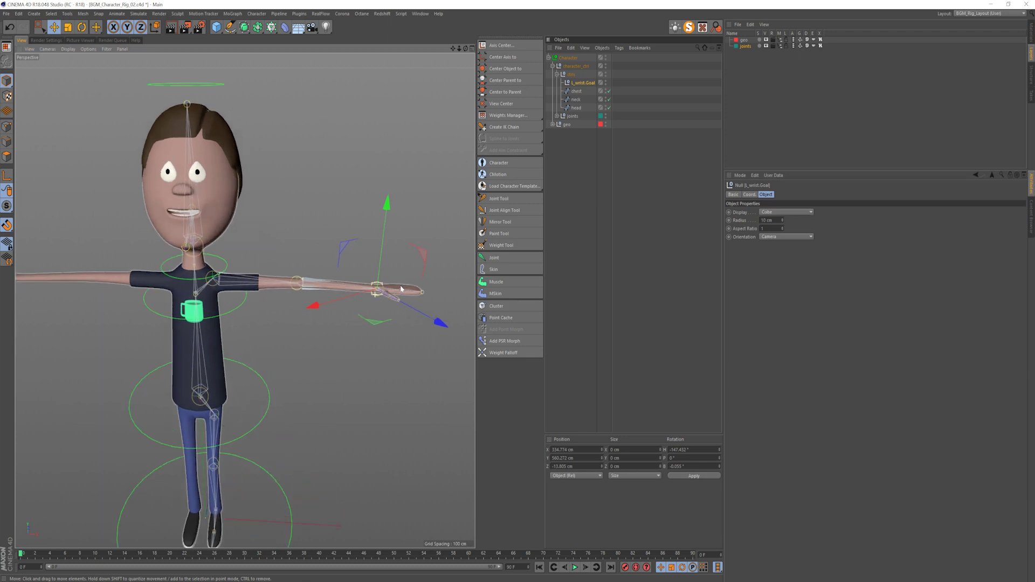
left_click(785, 236)
left_click(775, 250)
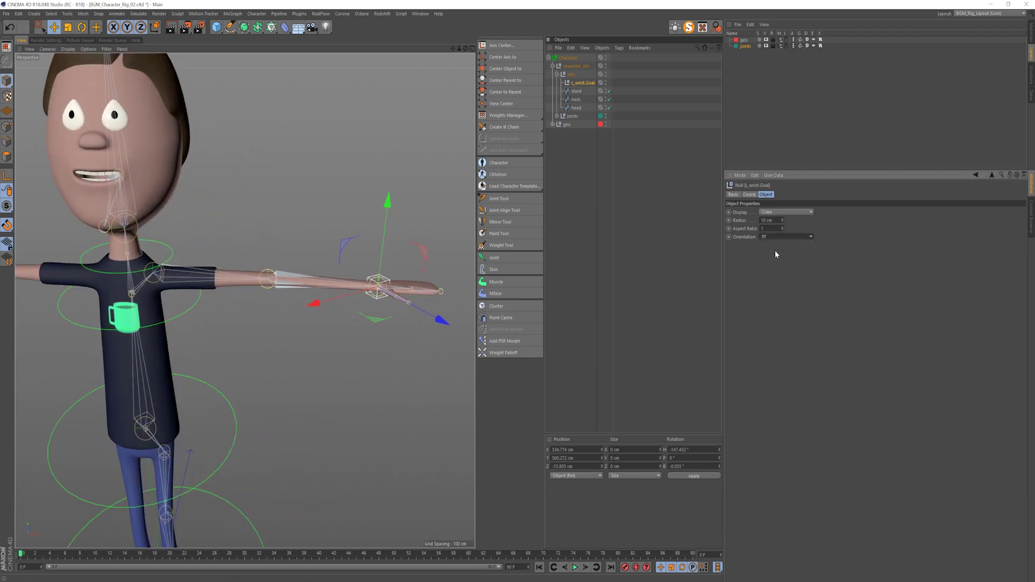
left_click_drag(782, 221, 782, 210)
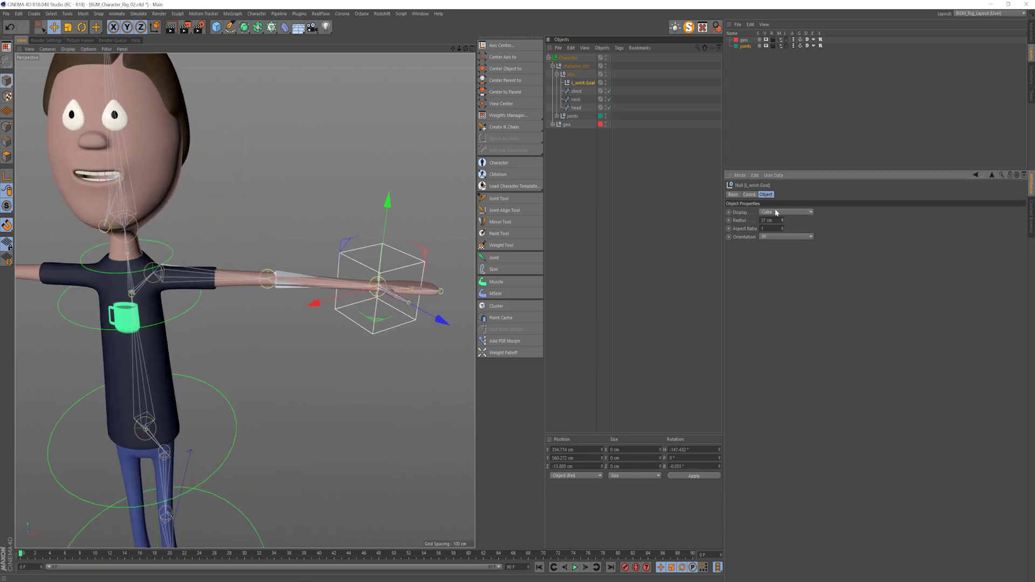
- Set the L_wrist.Goal null's heading, pitch and bank rotation to 0° so its cube aligns with the world axes
left_click_drag(345, 200, 356, 235, "alt")
scroll(357, 236, "up", 5)
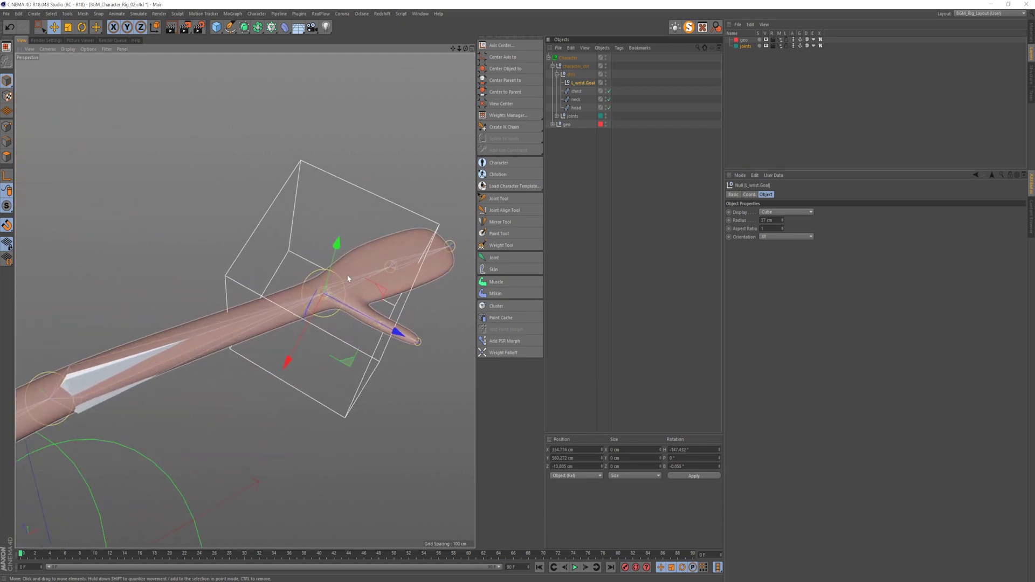
left_click_drag(312, 307, 279, 308, "alt")
right_click_drag(279, 312, 208, 348, "alt")
middle_click_drag(208, 347, 303, 318, "alt")
left_click(749, 195)
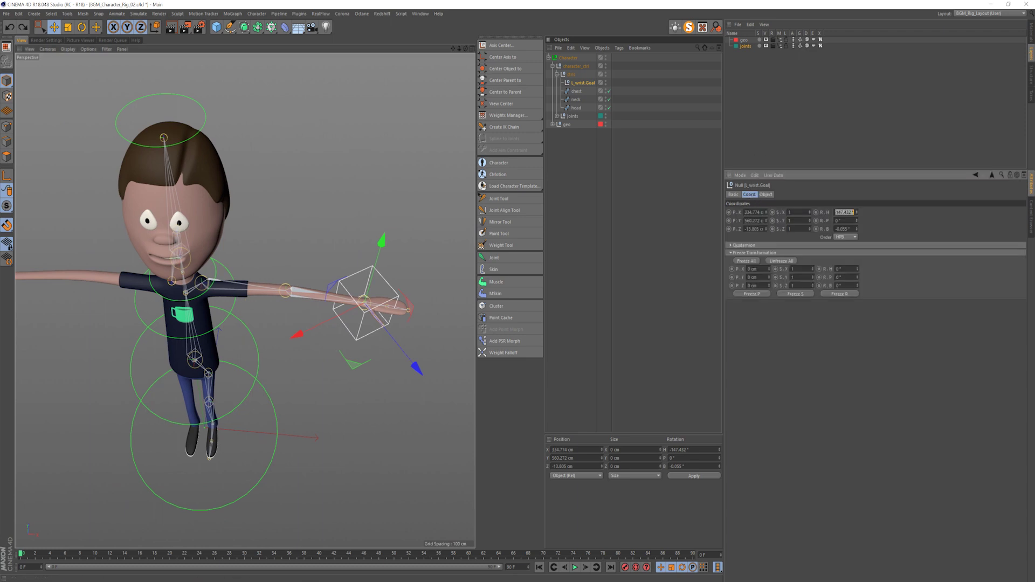
key("Tab")
key("Tab")
type("0")
key("Return")
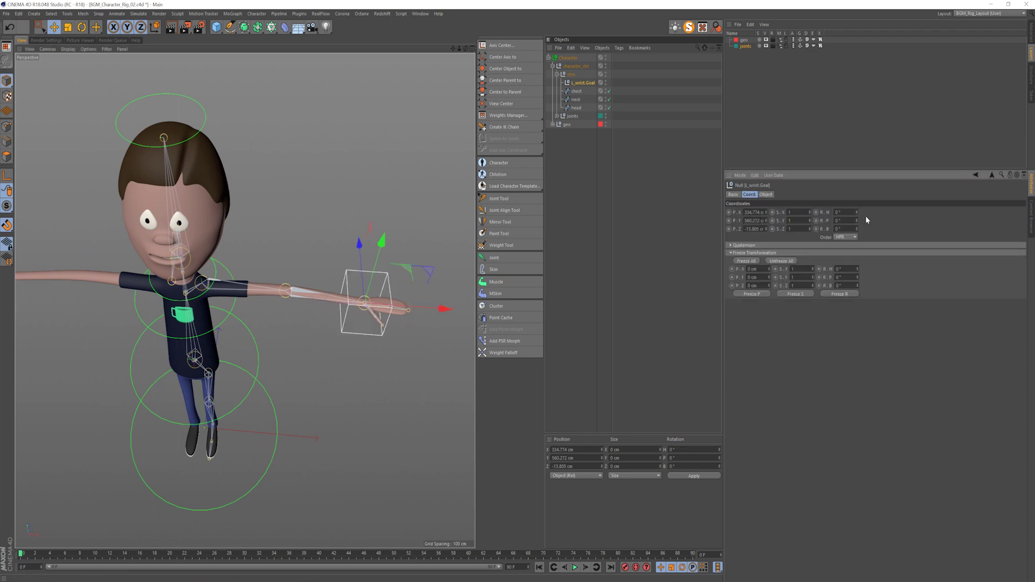
- Enable a custom display color for the L_wrist.Goal null, set it to blue and check the cube around the wrist
left_click(637, 313)
scroll(363, 306, "up", 3)
left_click_drag(362, 305, 464, 237, "alt")
left_click(576, 83)
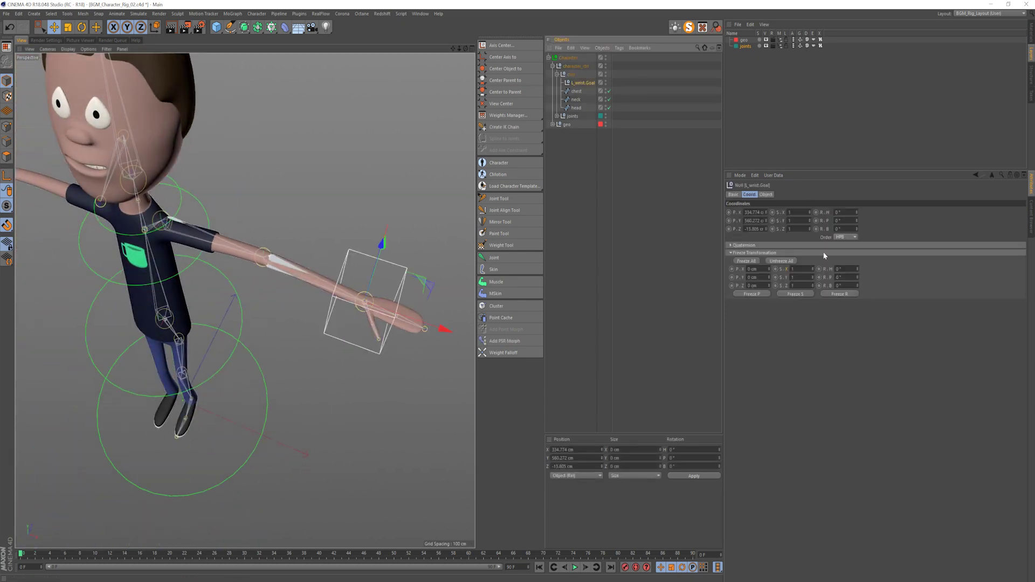
left_click(765, 194)
left_click(733, 194)
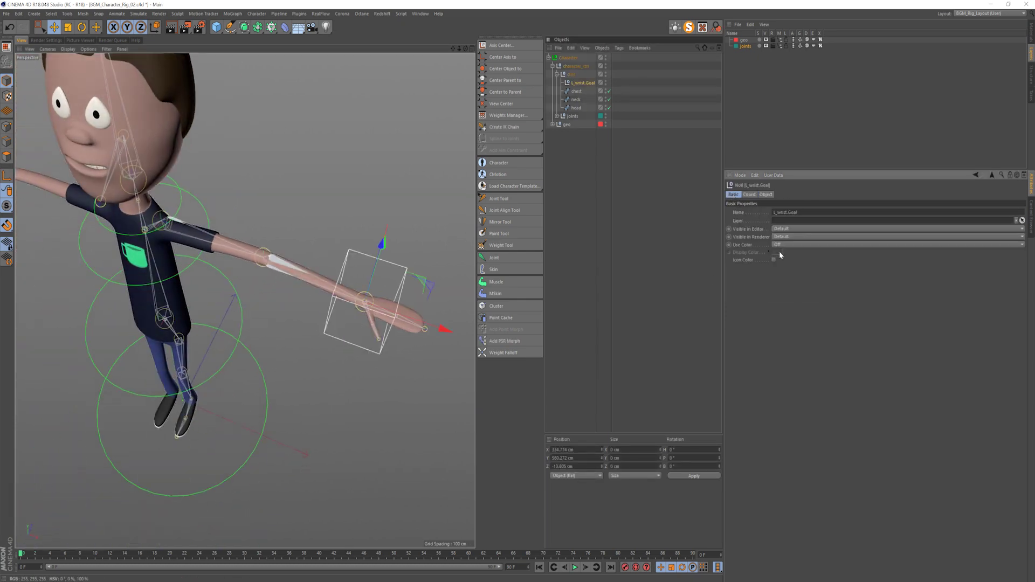
left_click(779, 245)
left_click(778, 270)
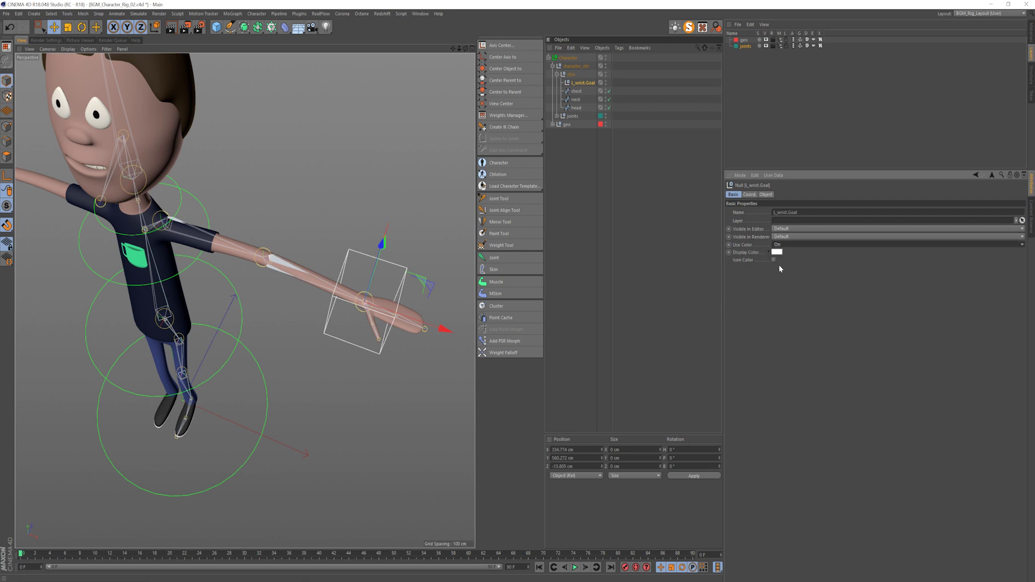
left_click(779, 252)
left_click(786, 310)
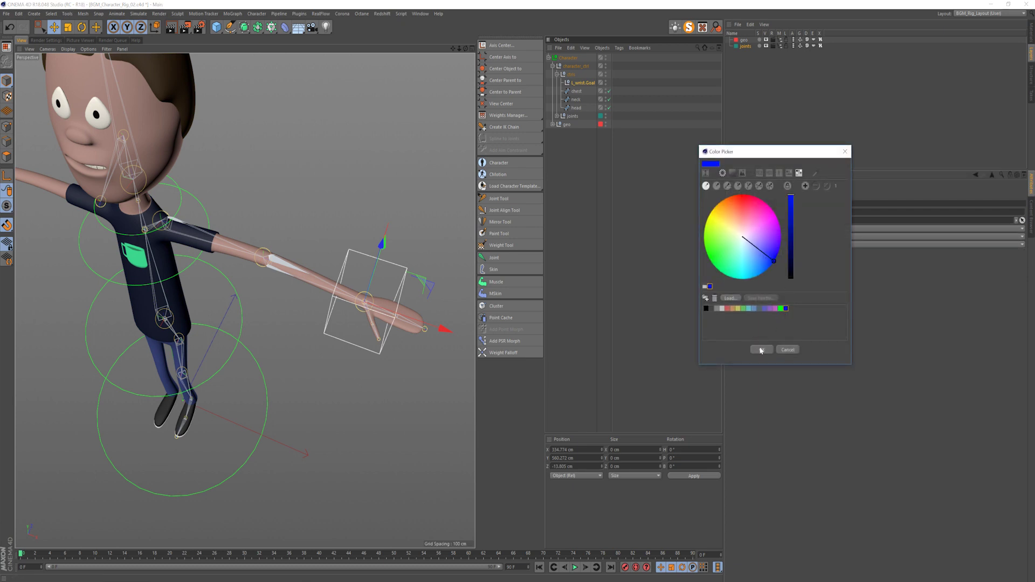
left_click(762, 349)
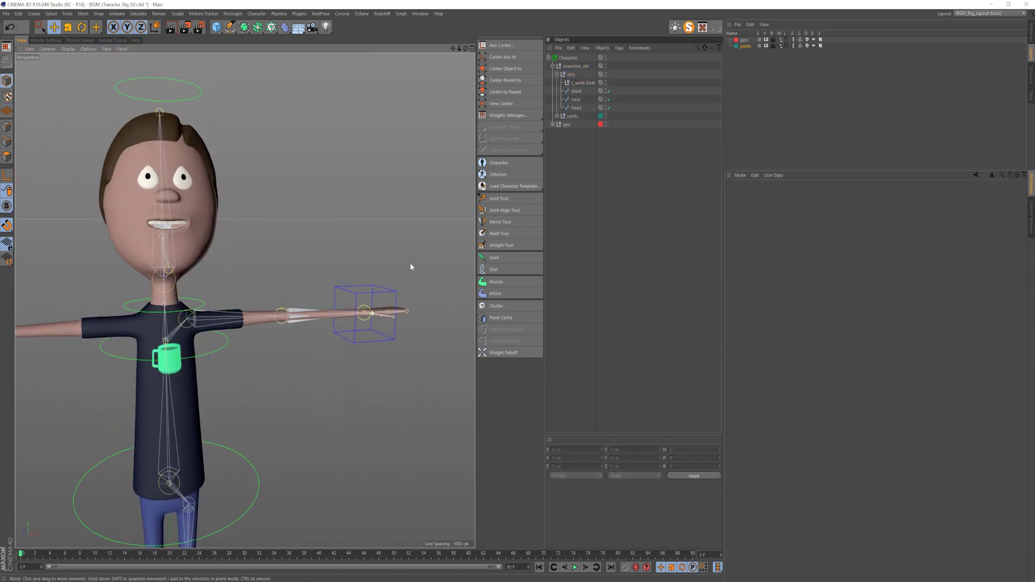
left_click_drag(411, 267, 365, 287, "alt")
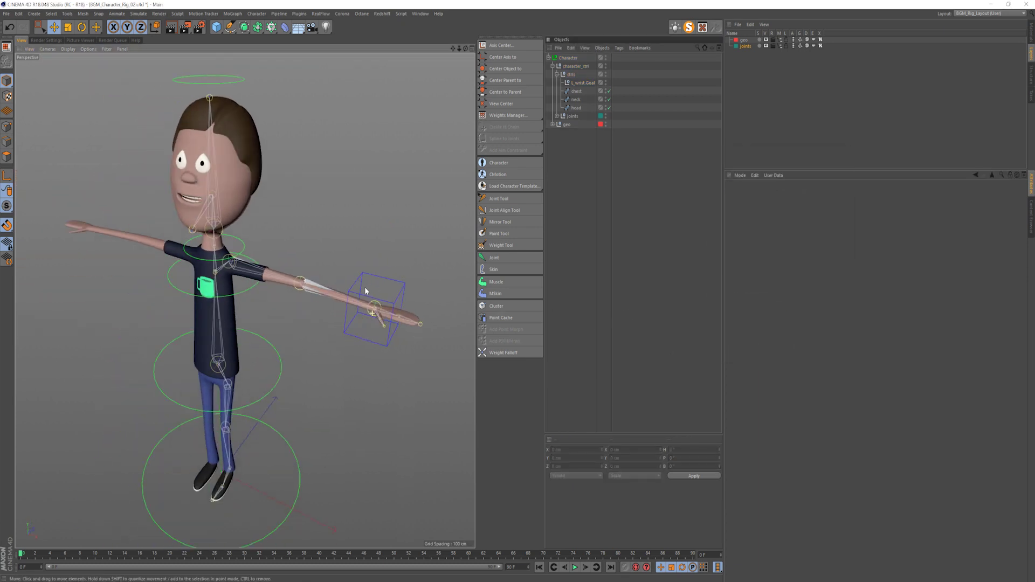
- Reduce the L_wrist.Goal null's display radius to 25 cm and check the cube around the wrist
left_click(583, 83)
left_click(766, 194)
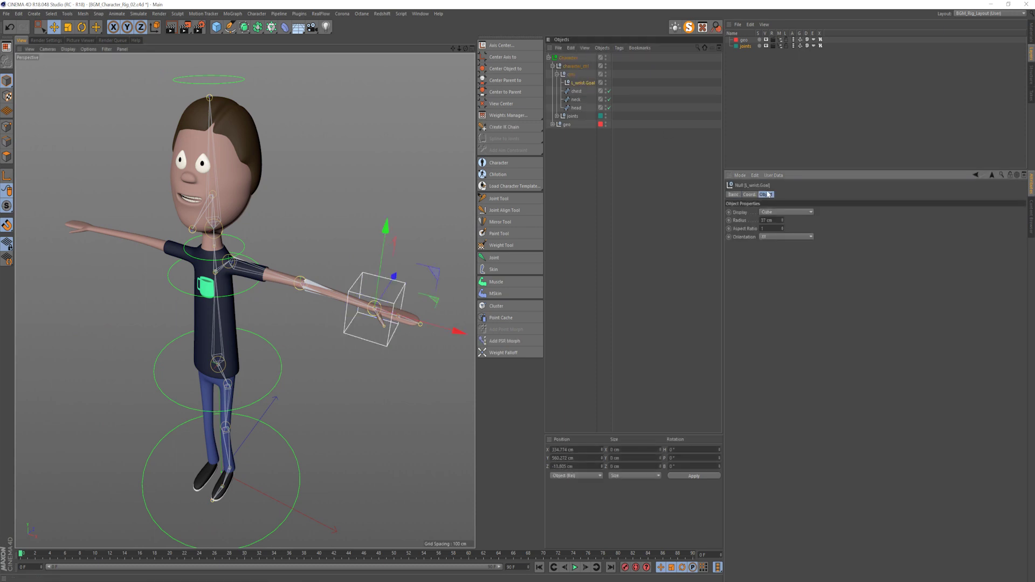
type("25")
key("Return")
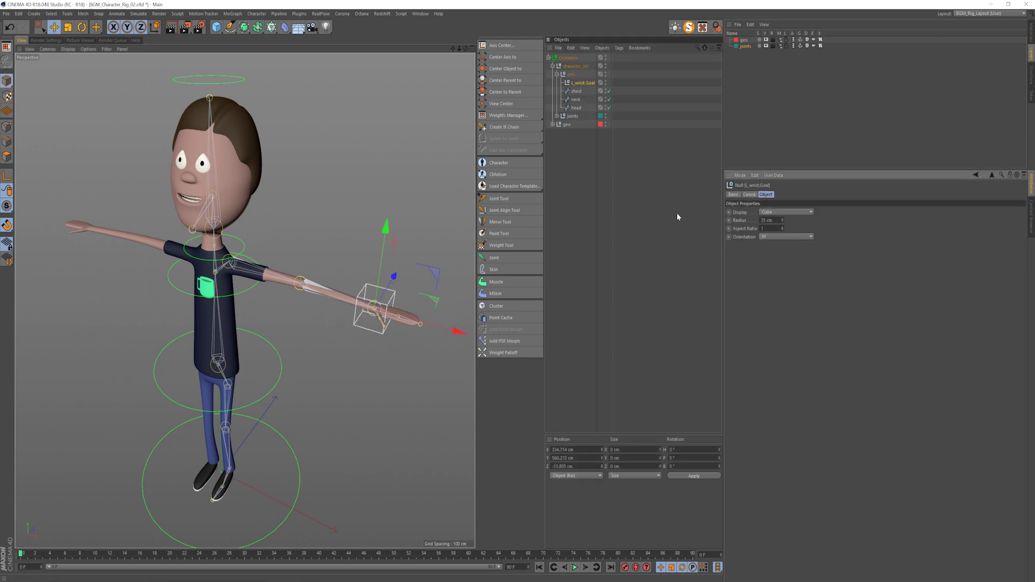
left_click(635, 195)
scroll(383, 287, "up", 1)
left_click_drag(383, 288, 403, 294, "alt")
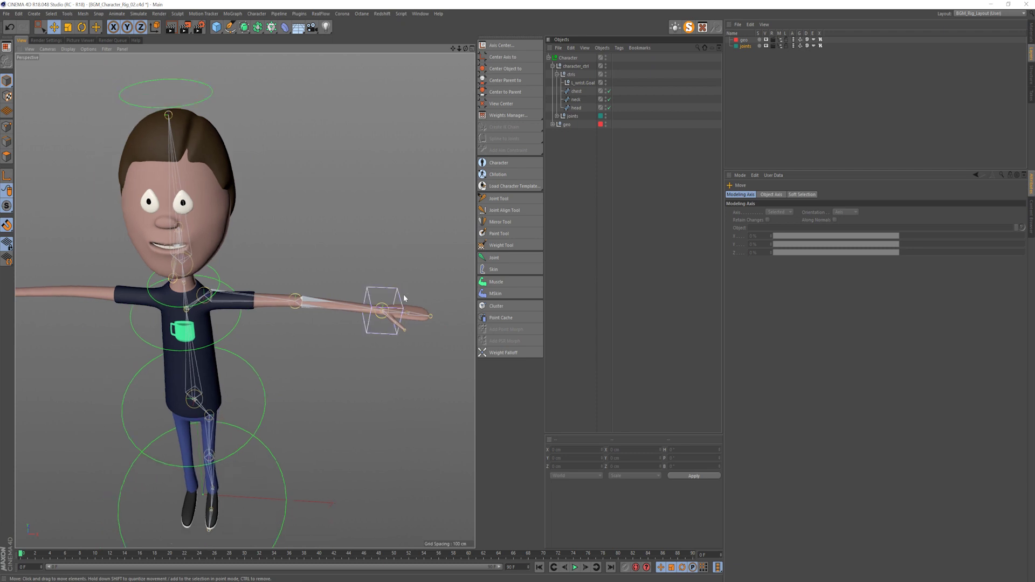
- Add a pole vector object to the L_shoulder joint's IK tag and move the L_shoulder.Pole null into the ctrls null
left_click(555, 117)
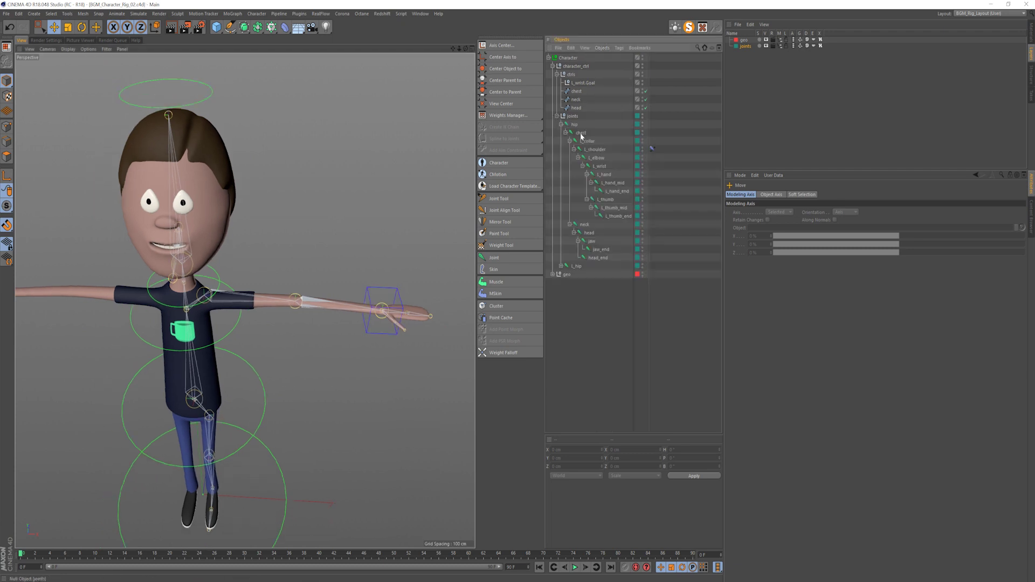
left_click(652, 150)
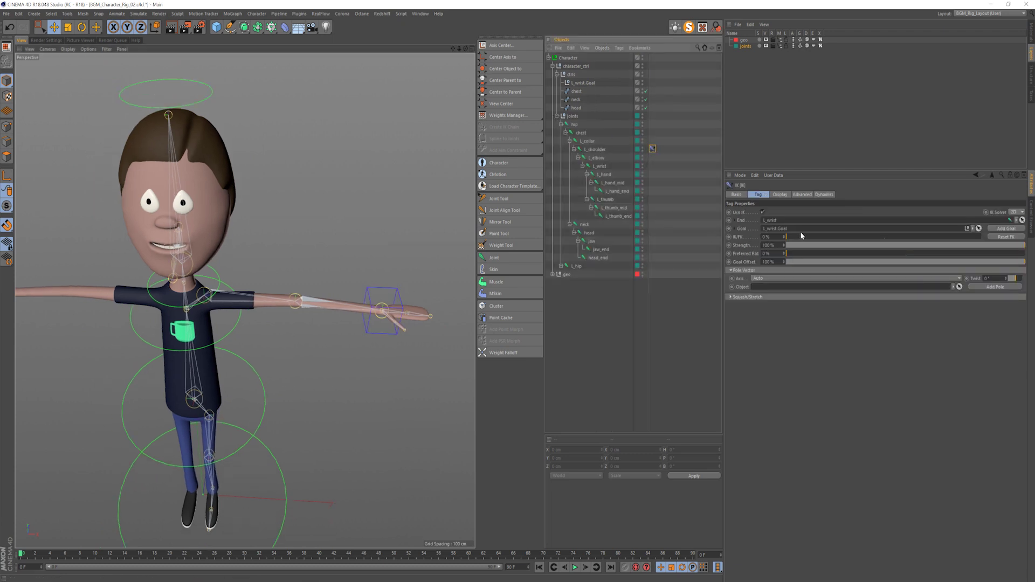
left_click(995, 287)
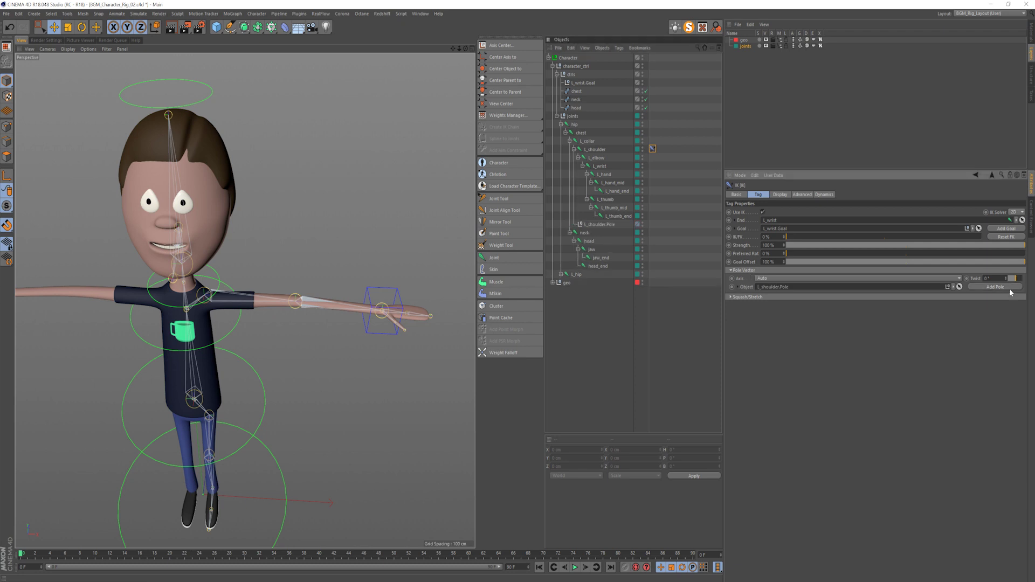
left_click(603, 227)
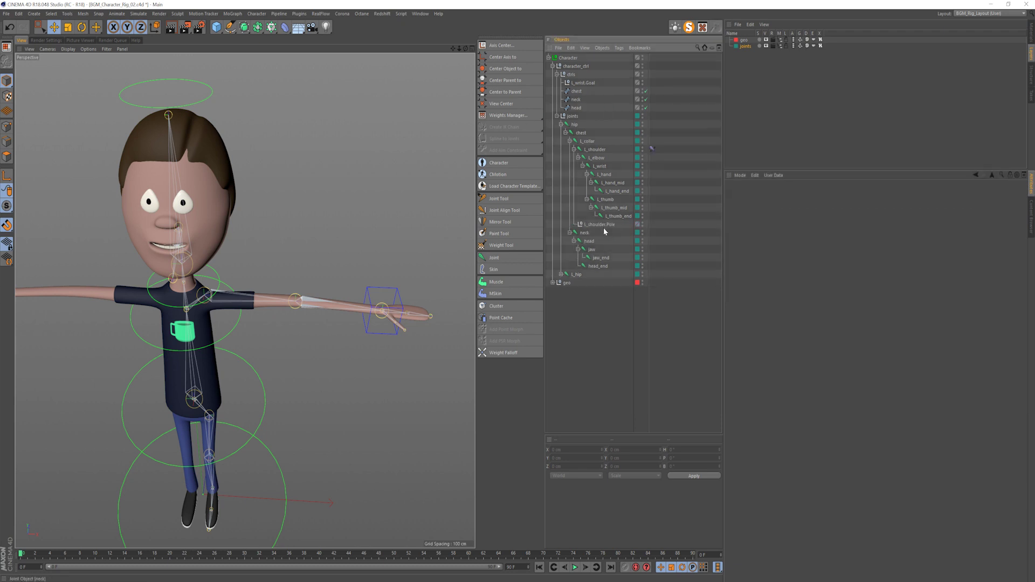
left_click_drag(575, 86, 585, 93)
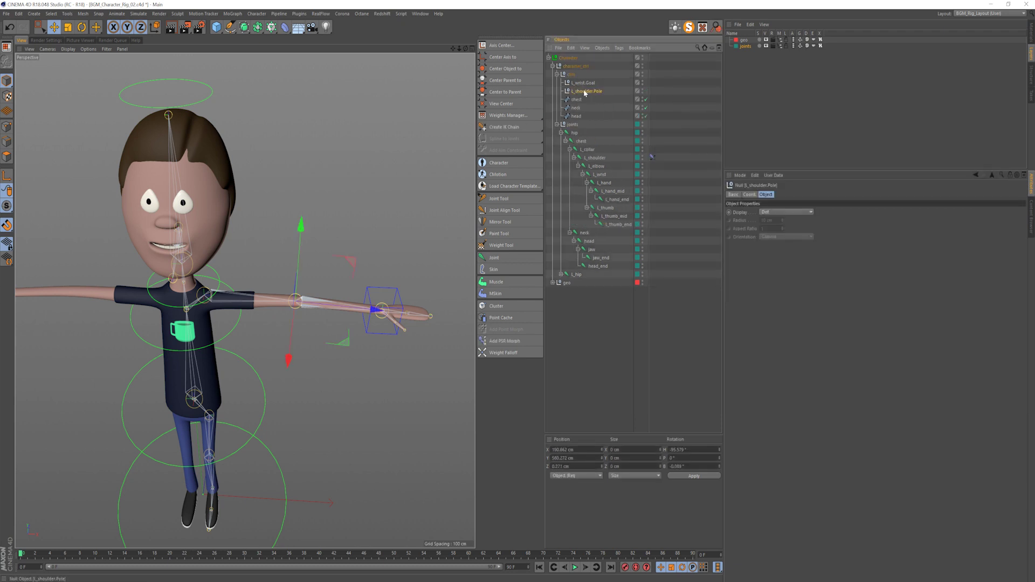
- Display the L_shoulder.Pole null as a sphere with XY orientation
left_click(773, 213)
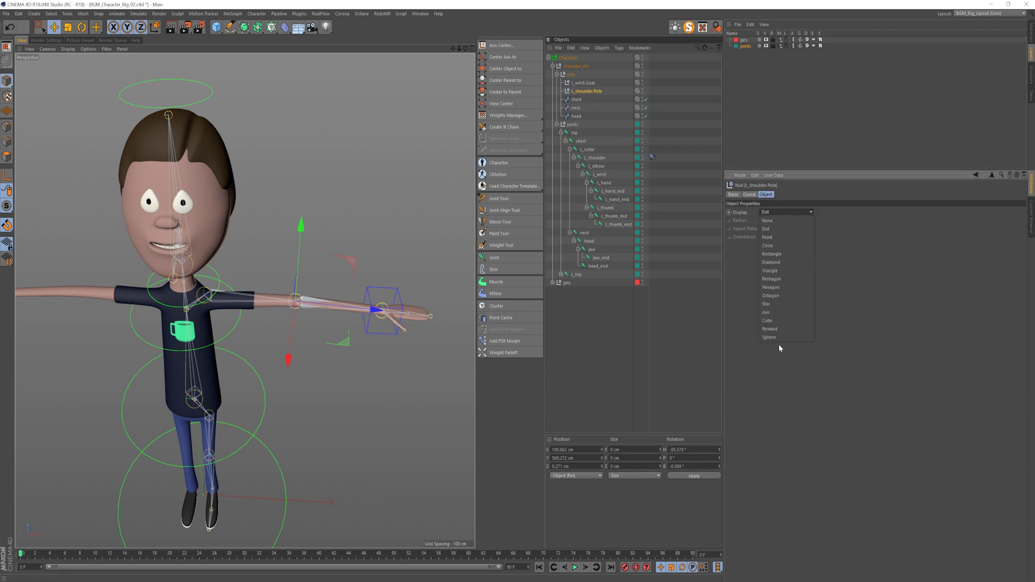
left_click(780, 338)
left_click(779, 236)
left_click(775, 244)
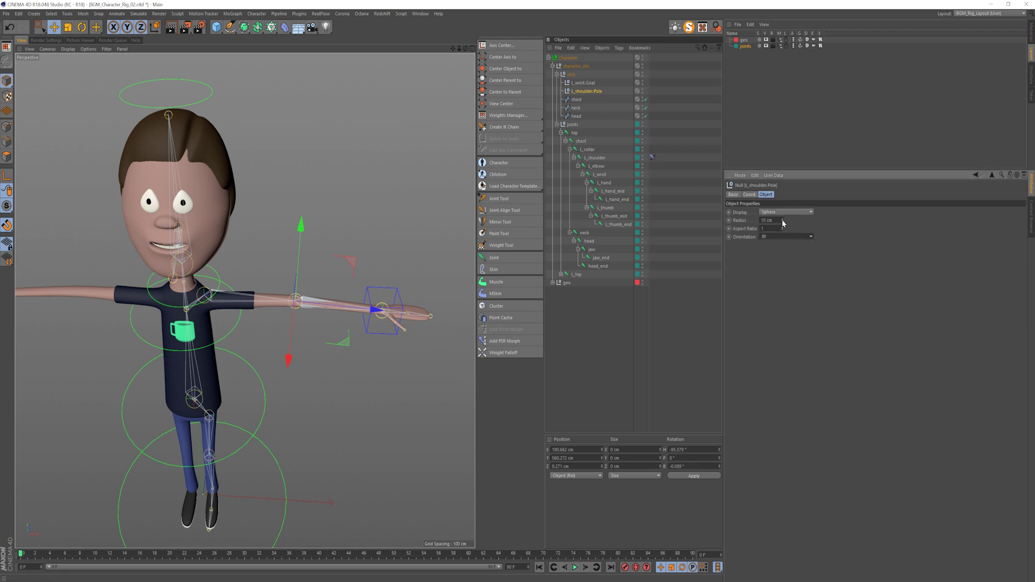
left_click(782, 221)
- Enable a custom display color for the L_shoulder.Pole null and set it to blue
left_click(734, 194)
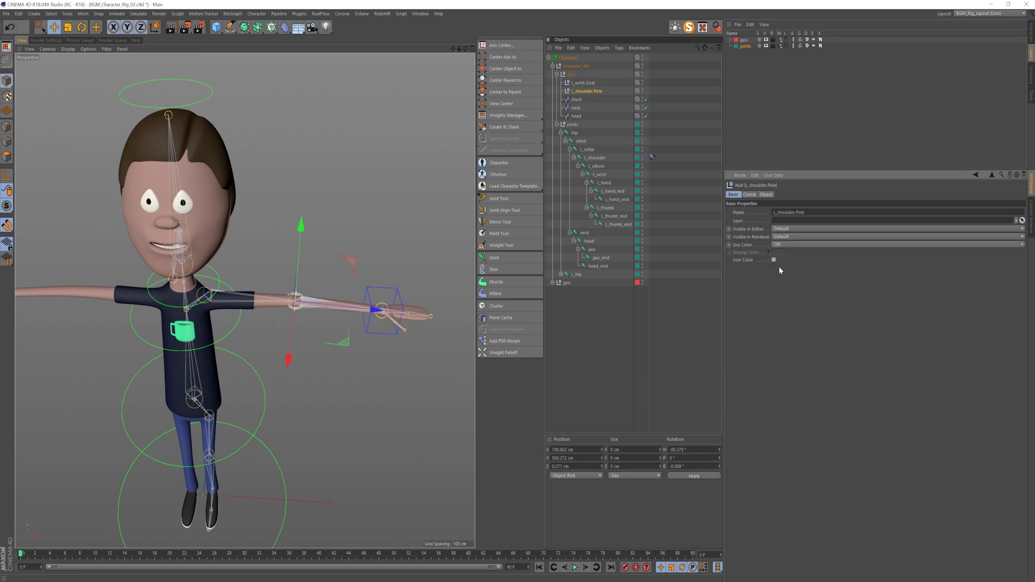
left_click(774, 260)
left_click(785, 270)
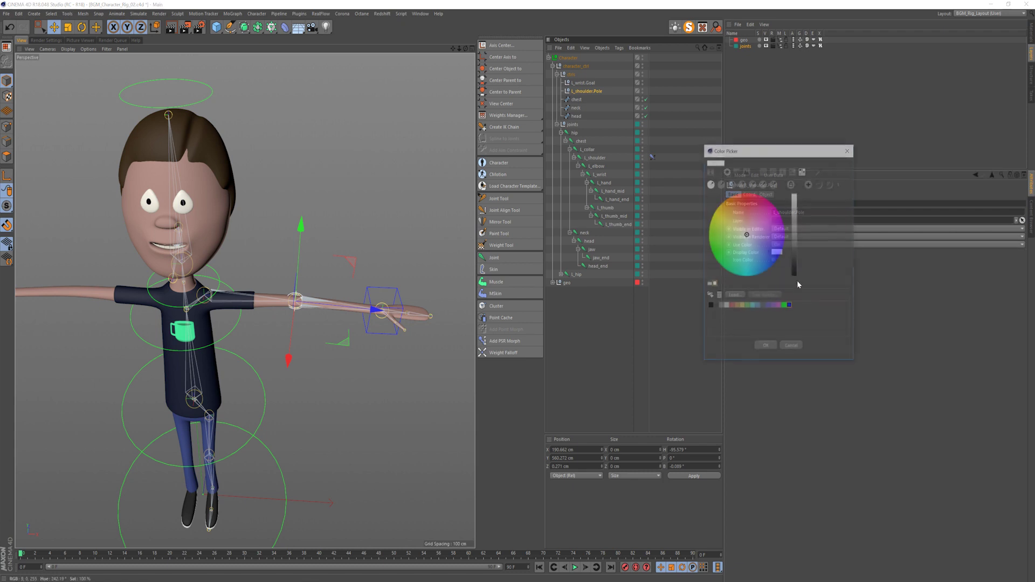
left_click(792, 309)
left_click(766, 348)
left_click(616, 344)
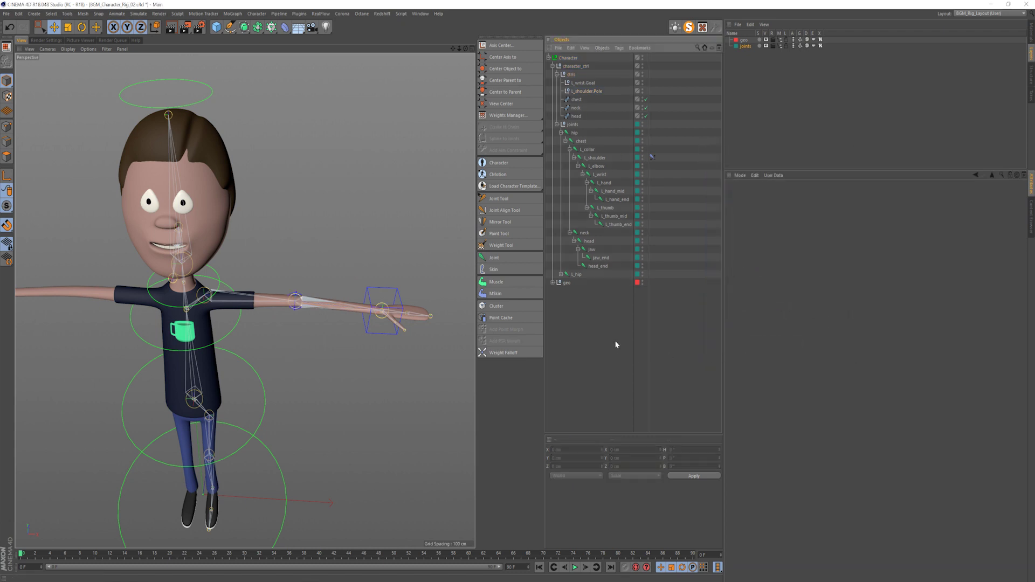
- Collapse the joints hierarchy and freeze all transformations of the L_wrist.Goal and L_shoulder.Pole nulls
left_click(557, 124)
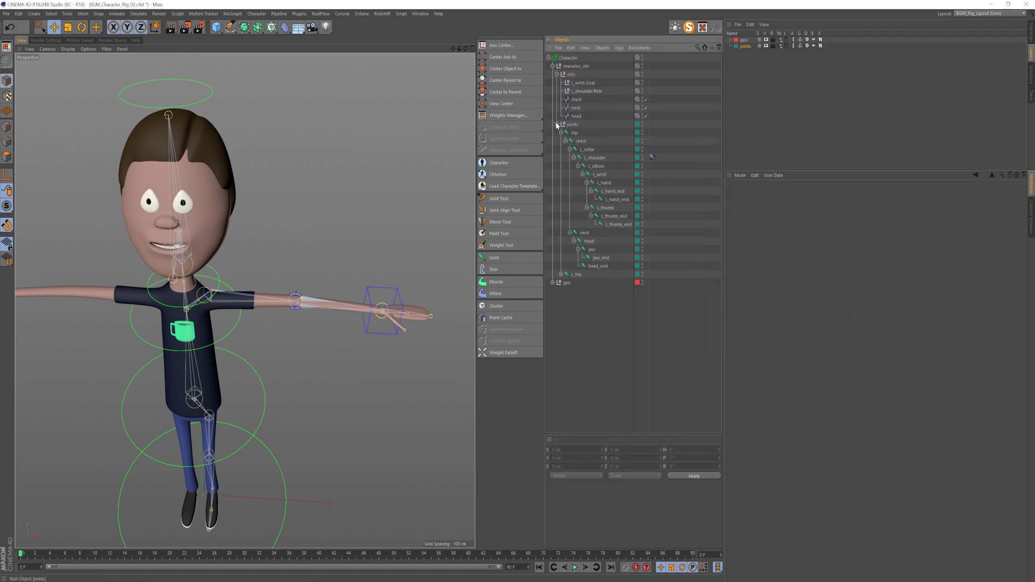
left_click(584, 82)
left_click(577, 91, "ctrl")
left_click(749, 195)
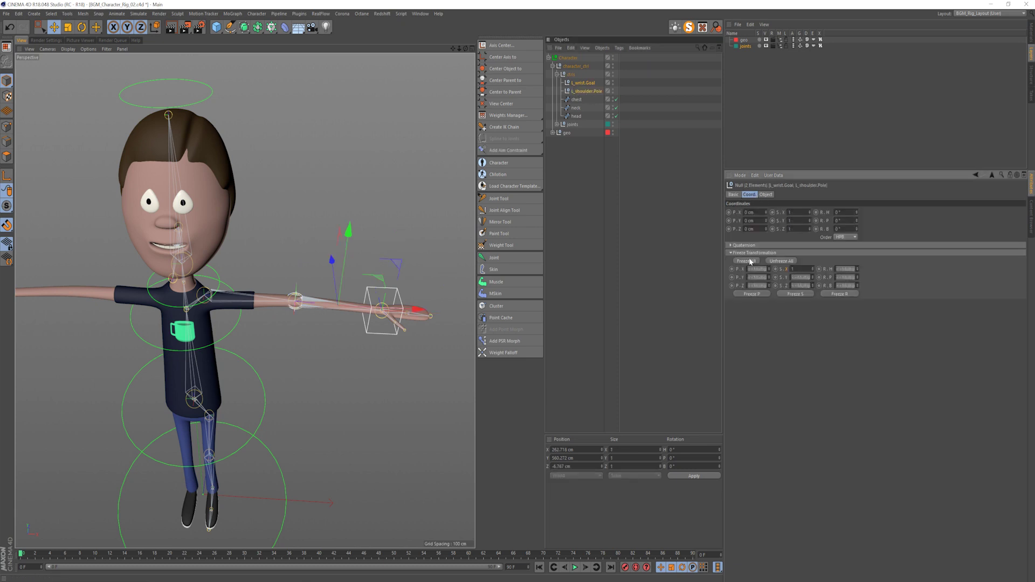
left_click(613, 231)
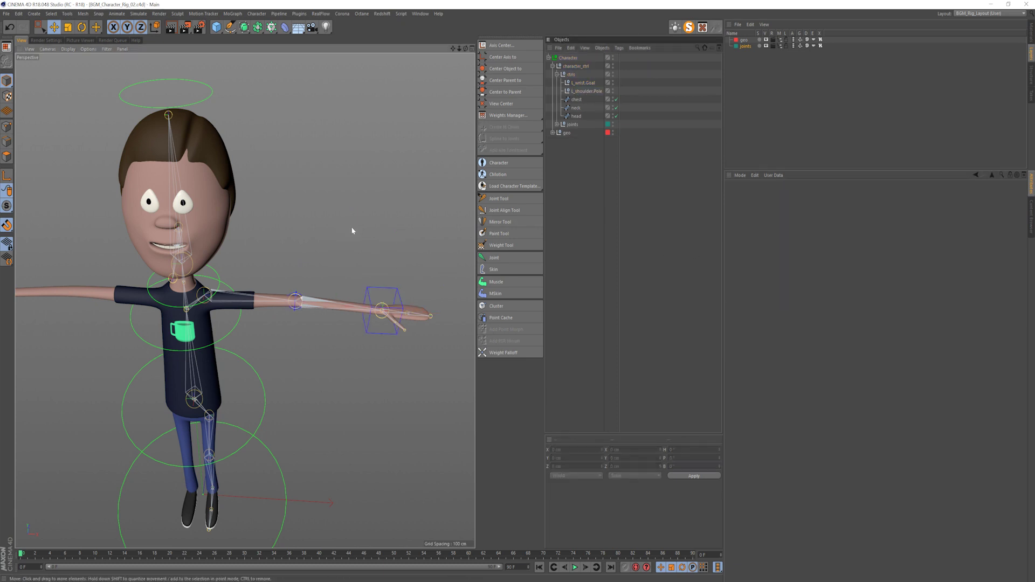
- Mirror the L_collar joint chain with its children using the Mirror Tool, replacing the L_ name prefix with R_
key("h")
left_click(556, 125)
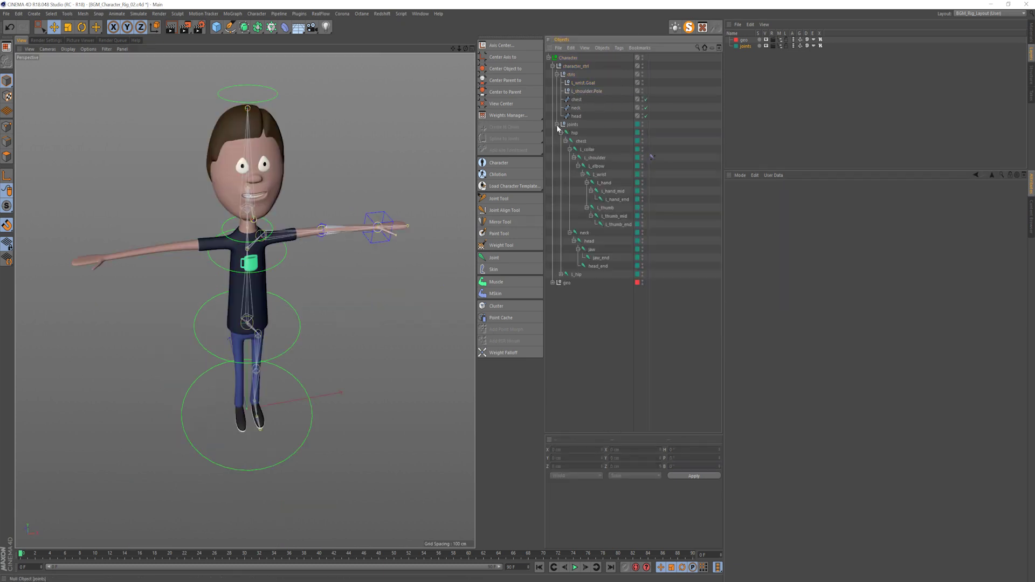
left_click(595, 158)
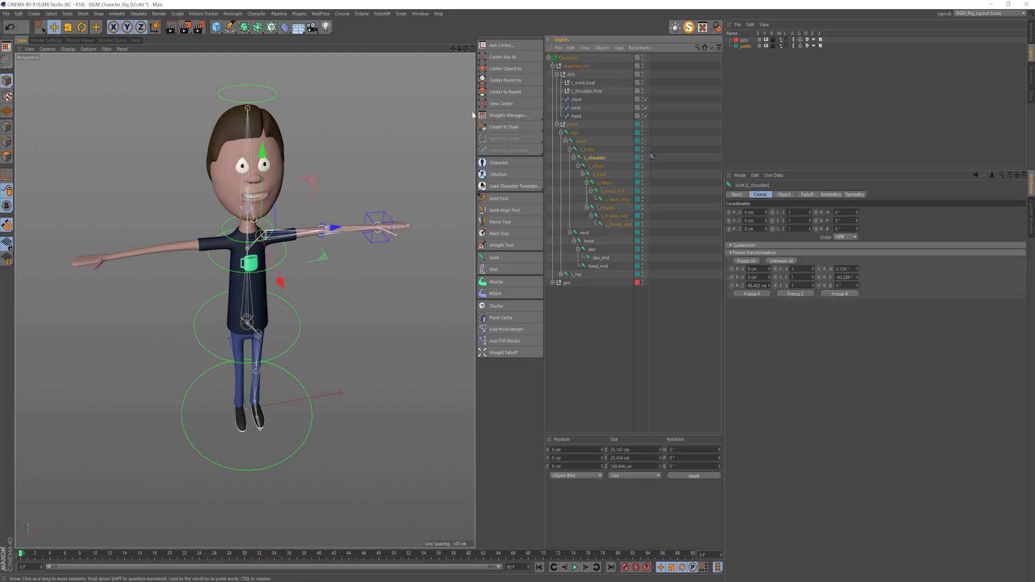
left_click(588, 150)
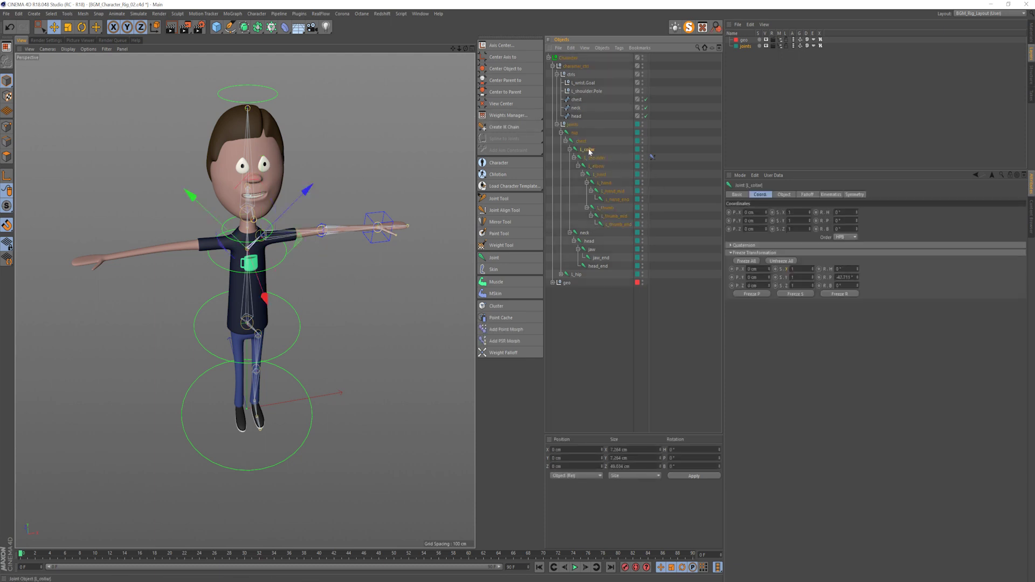
left_click(500, 221)
left_click(734, 195)
left_click(756, 194)
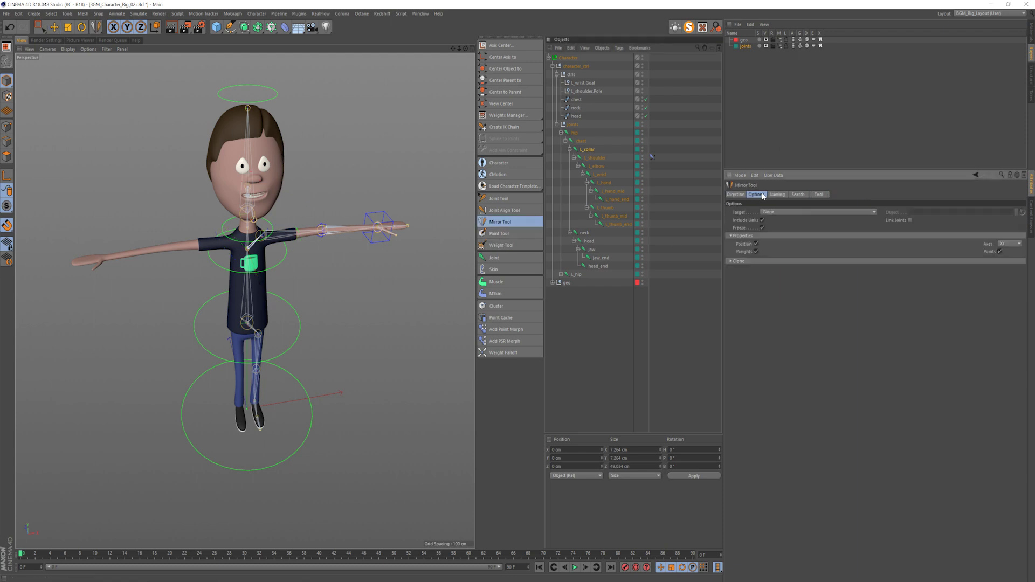
left_click(777, 195)
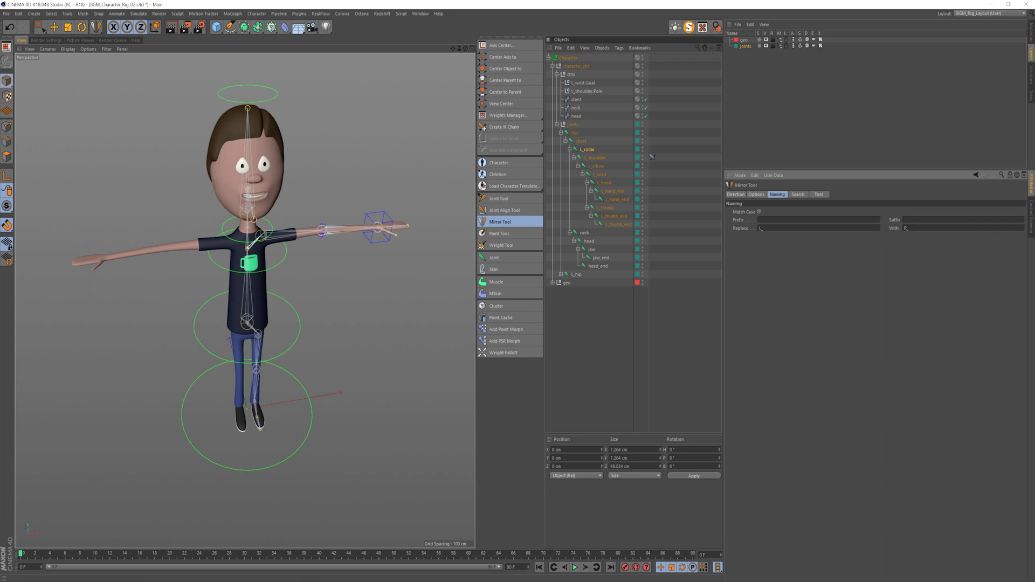
left_click(821, 195)
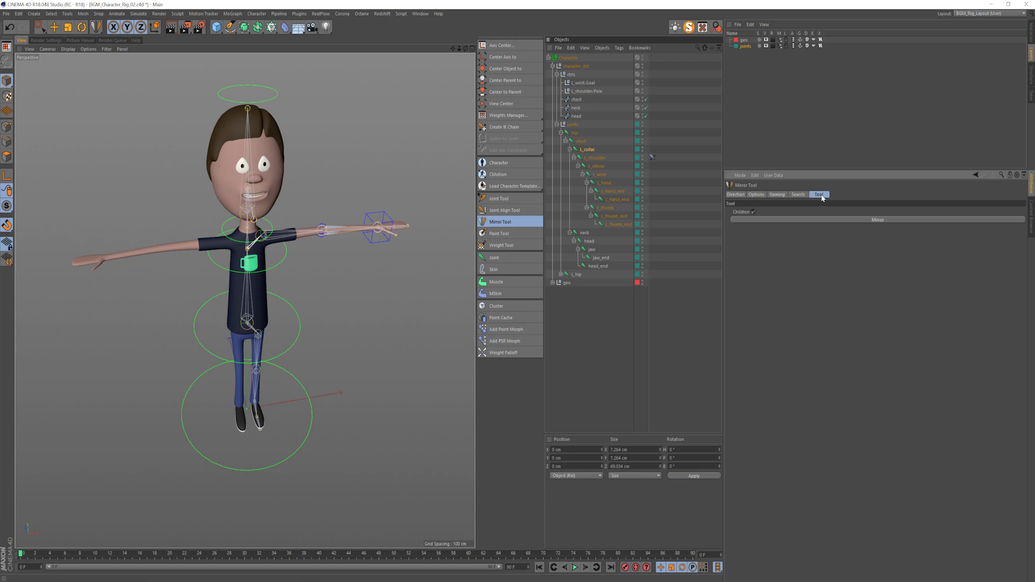
left_click(824, 220)
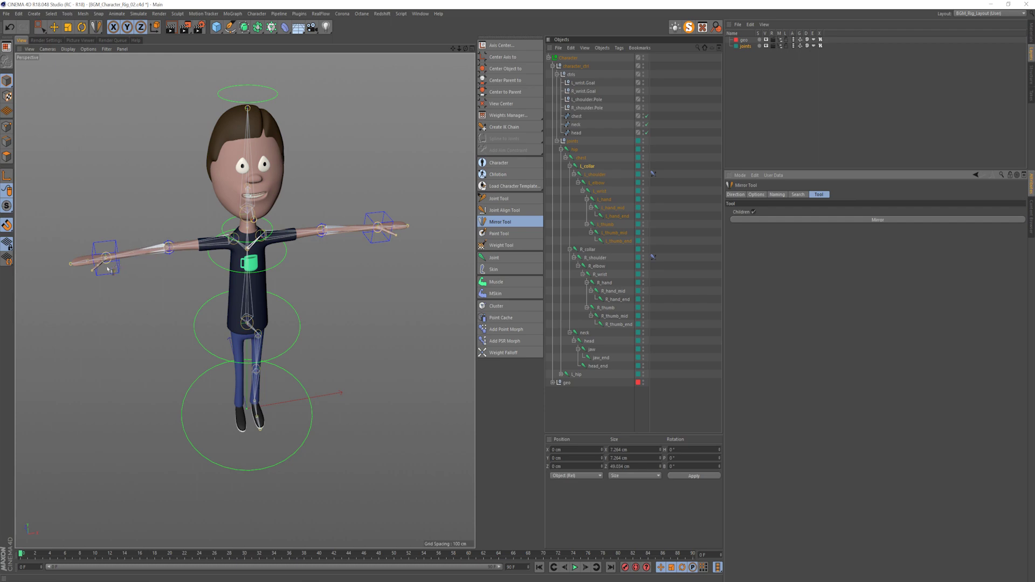
- Check the mirrored right arm's joints and controllers, and collapse the L_collar and R_collar hierarchies
scroll(129, 261, "up", 2)
mouse_move(129, 260)
left_mouse_down("alt")
mouse_move(160, 261)
mouse_move(132, 259)
mouse_move(145, 257)
left_mouse_up("alt")
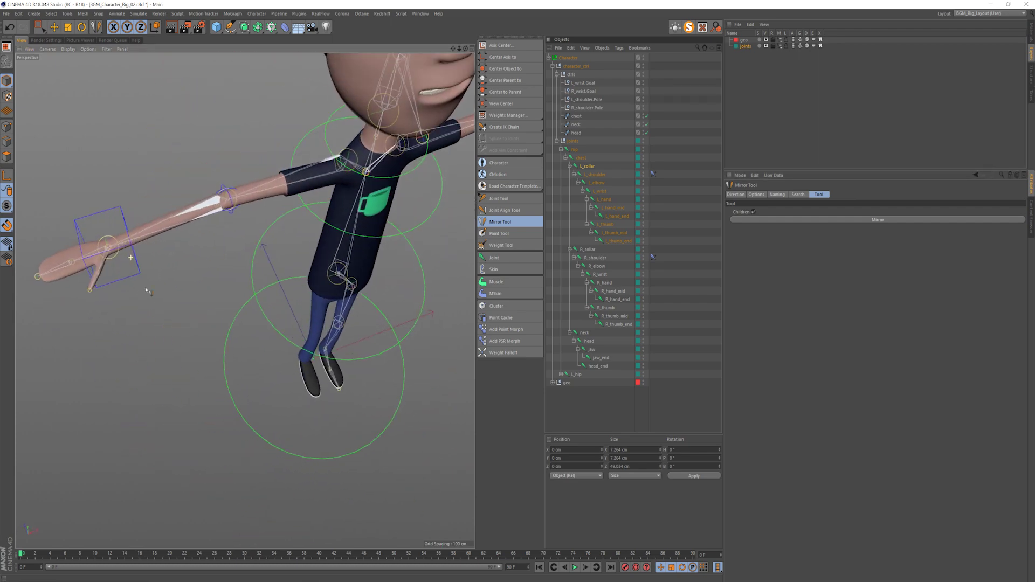
middle_click_drag(264, 222, 224, 254, "alt")
left_click_drag(227, 254, 242, 254, "alt")
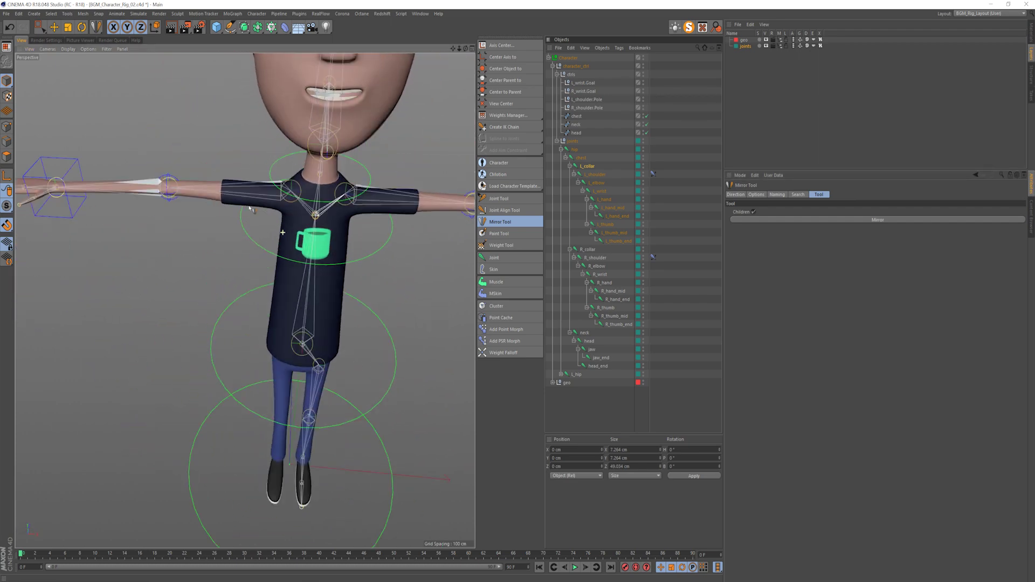
left_click(571, 167)
left_click(571, 175)
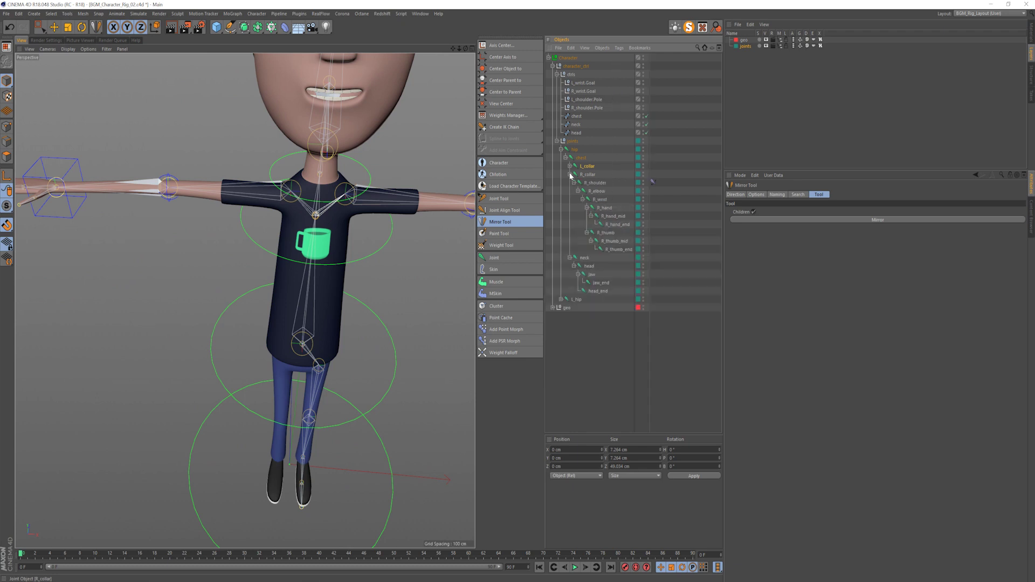
- Set the display color of the R_wrist.Goal and R_shoulder.Pole nulls to red and check both arms' controllers
left_click(584, 91)
left_click(587, 108, "ctrl")
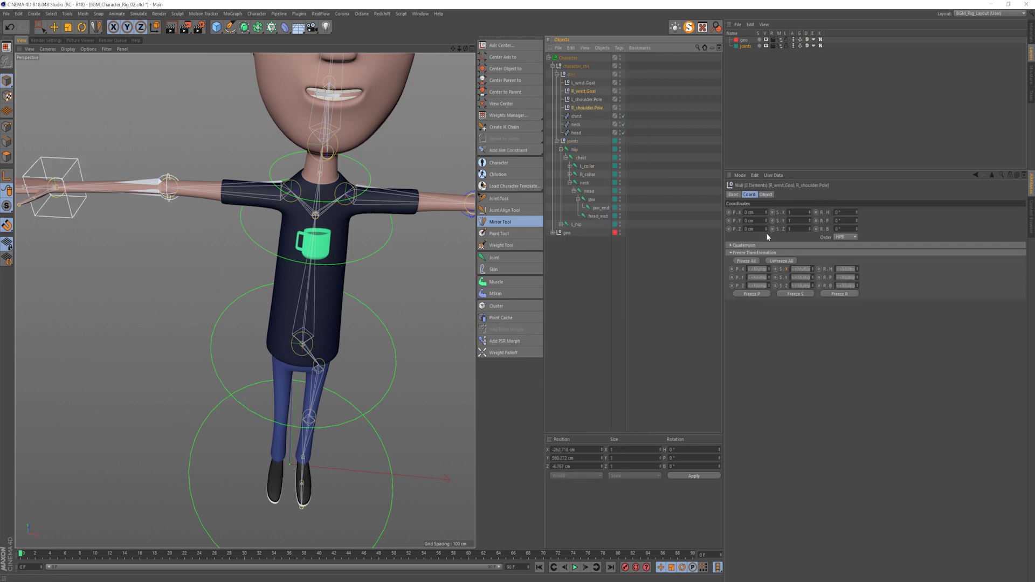
left_click(733, 195)
left_click(780, 250)
left_click_drag(779, 260, 751, 193)
left_click_drag(714, 287, 761, 303)
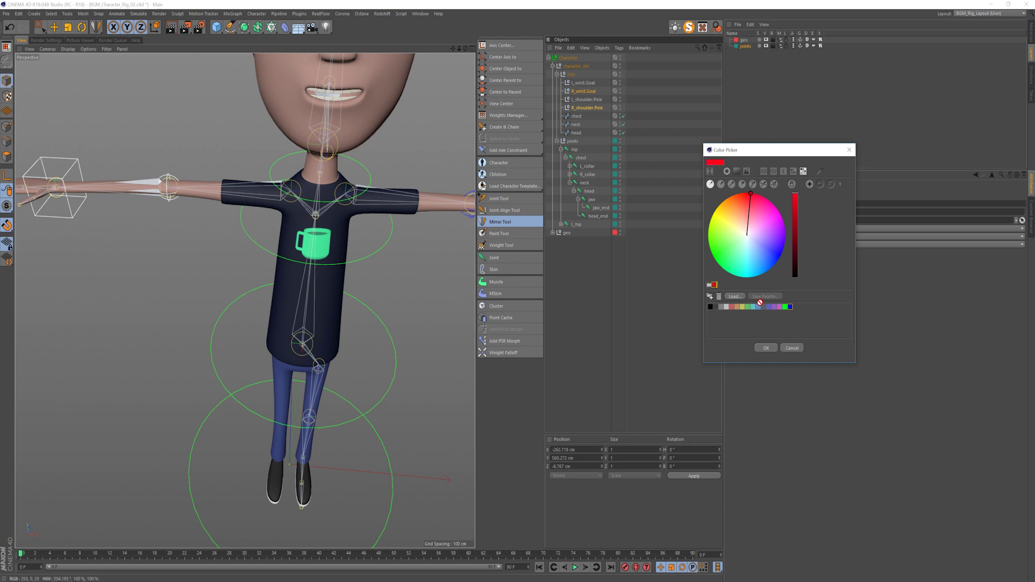
left_click(766, 348)
key("e")
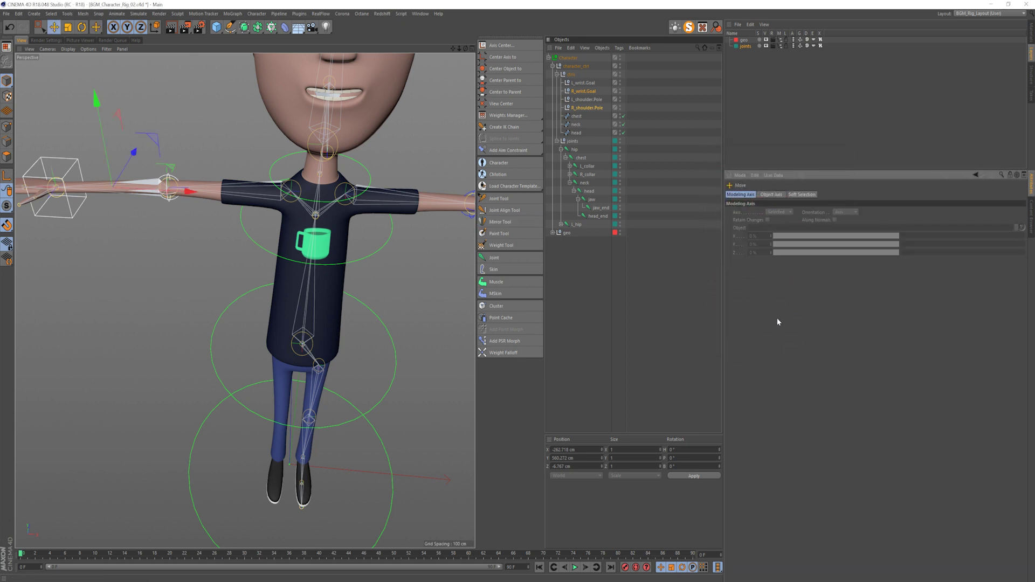
key("h")
left_click(572, 316)
left_click_drag(236, 269, 302, 259, "alt")
middle_click_drag(316, 312, 289, 337, "alt")
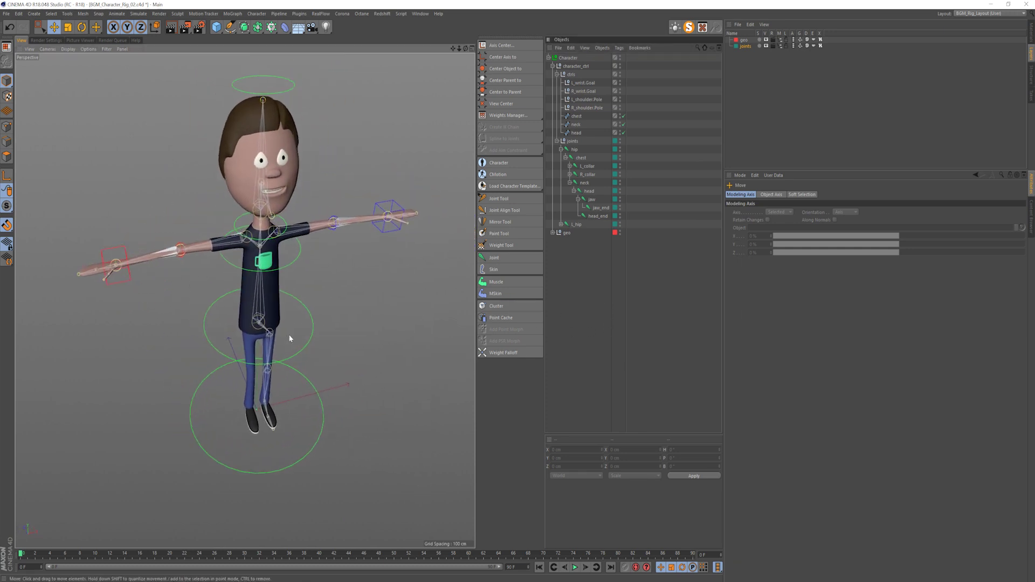
left_click_drag(335, 332, 308, 334, "alt")
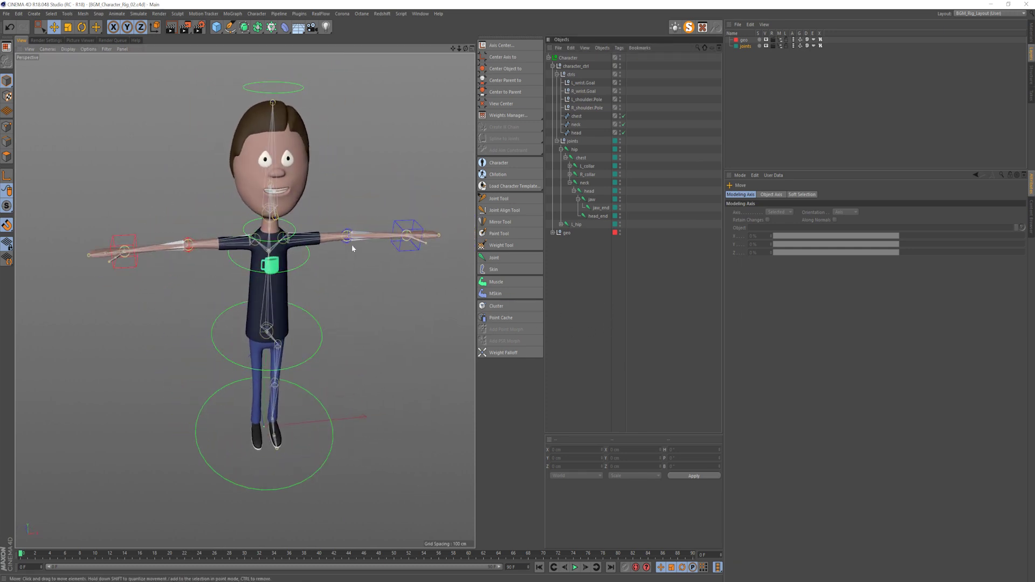
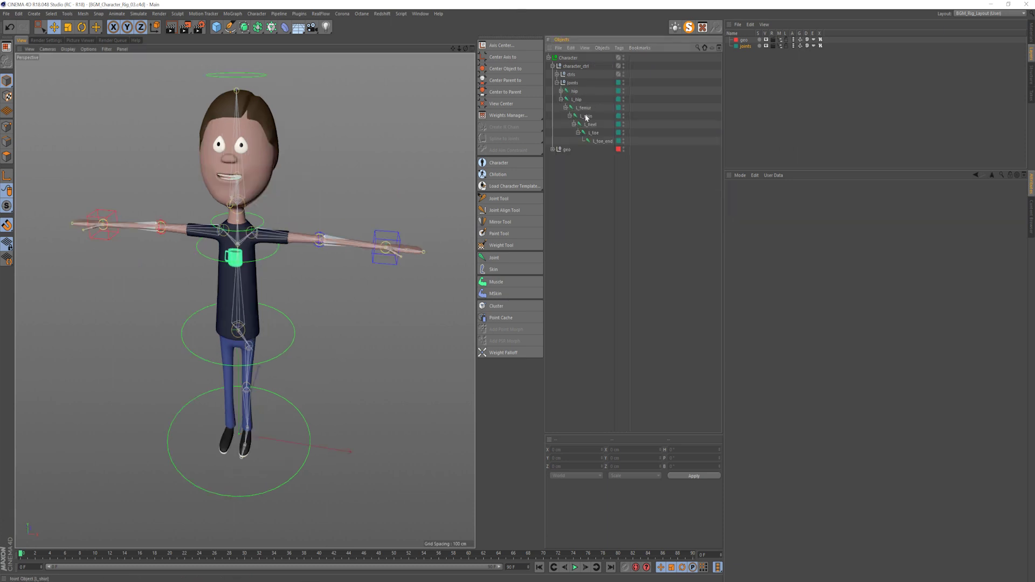
- Create an IK chain on the left leg from the L_femur joint to the L_heel joint
left_click(586, 109)
left_click(591, 124, "shift")
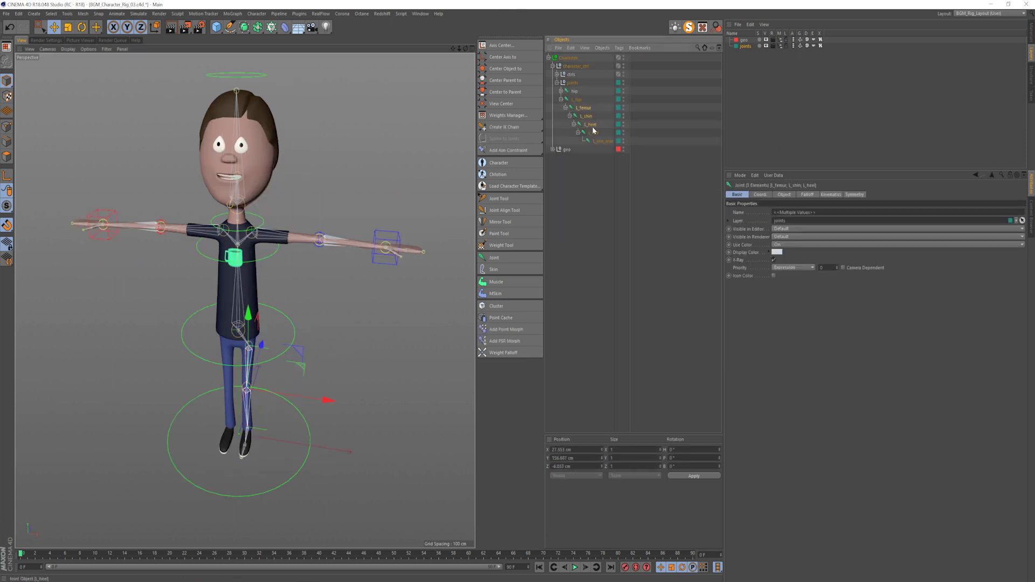
left_click(497, 128)
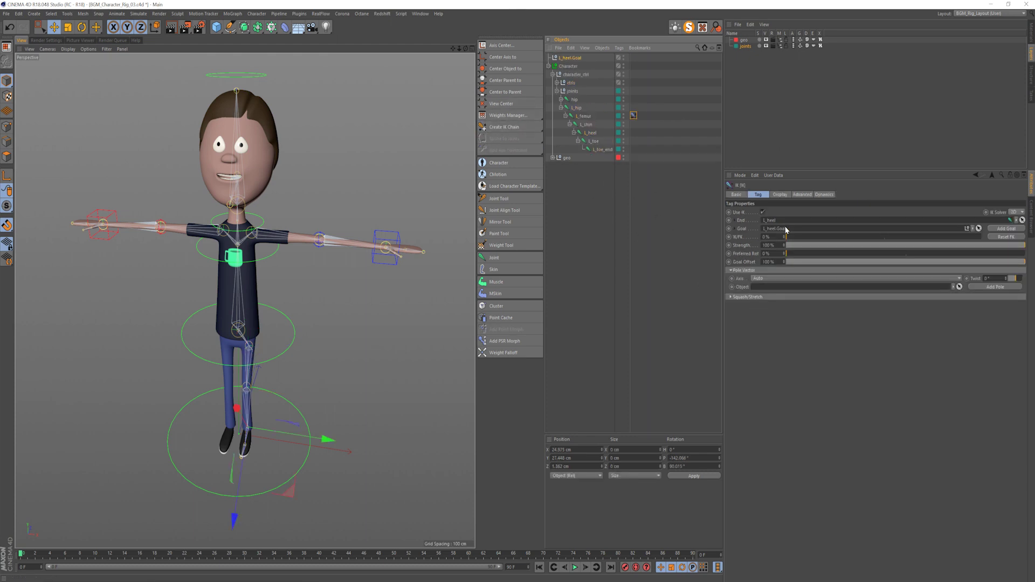
left_click(636, 298)
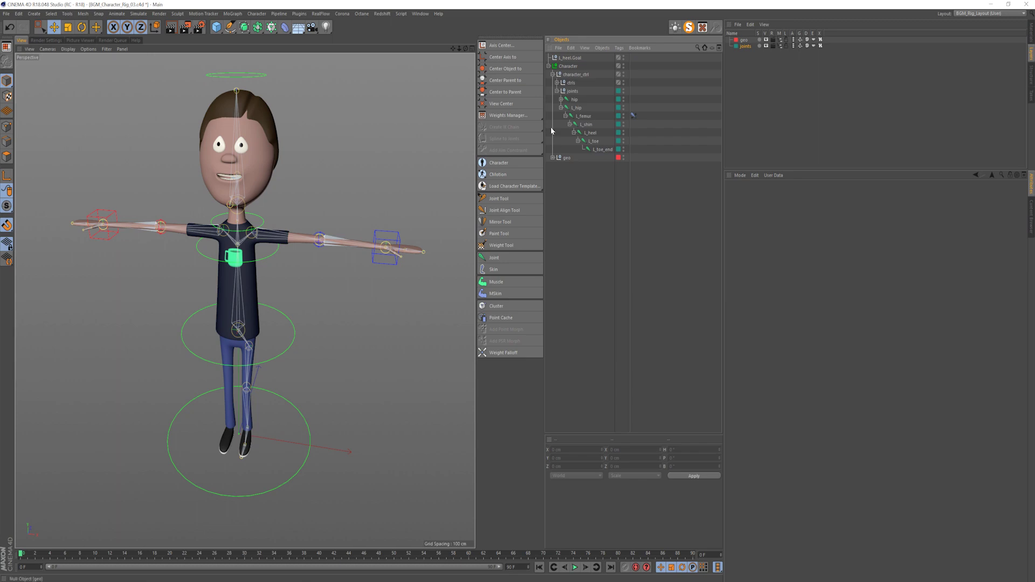
- Add a cube at the feet in the Right view and shrink its height and depth, making it about 72 cm deep
key("F3")
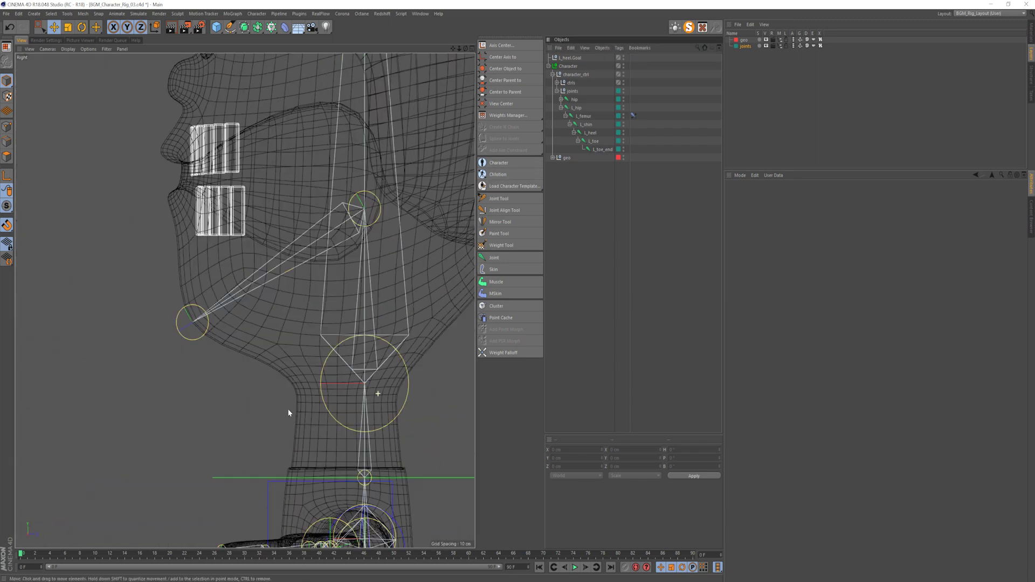
middle_click_drag(345, 422, 308, 180, "alt")
scroll(307, 180, "down", 5)
middle_click_drag(341, 381, 320, 189, "alt")
scroll(321, 189, "down", 1)
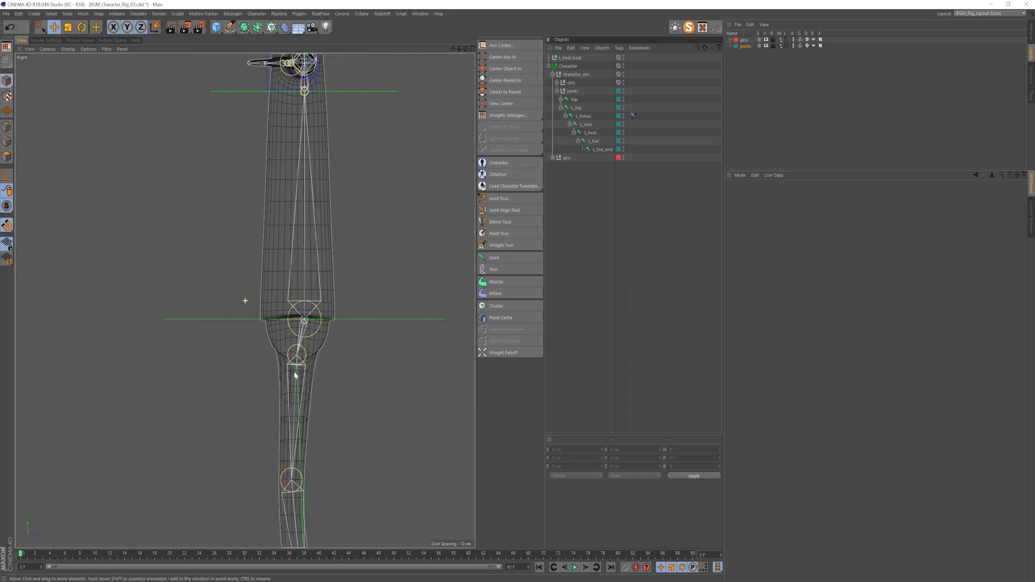
middle_click_drag(295, 375, 296, 211, "alt")
left_click(216, 27)
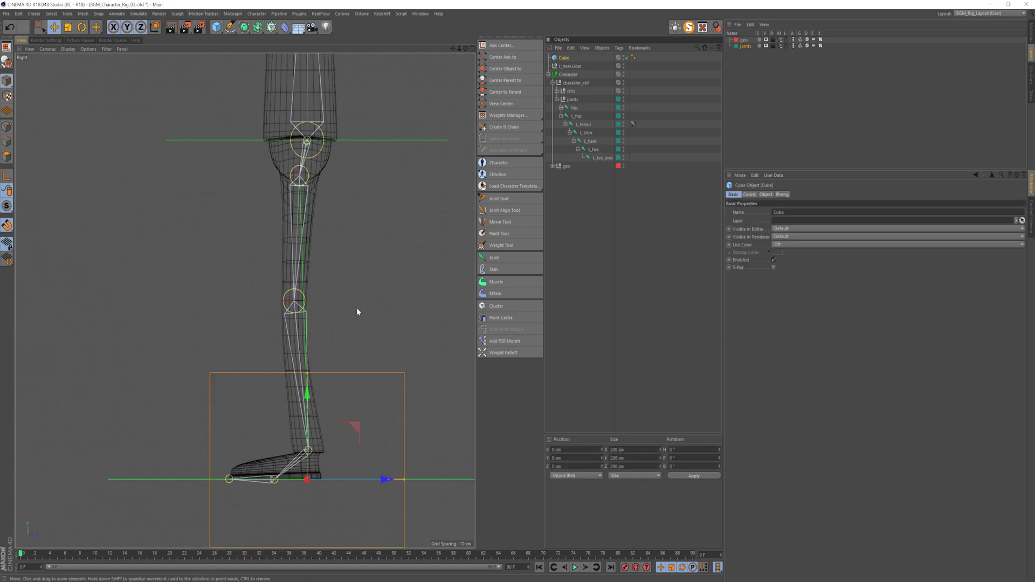
scroll(333, 466, "up", 2)
left_click_drag(419, 480, 346, 482)
left_click_drag(301, 356, 304, 440)
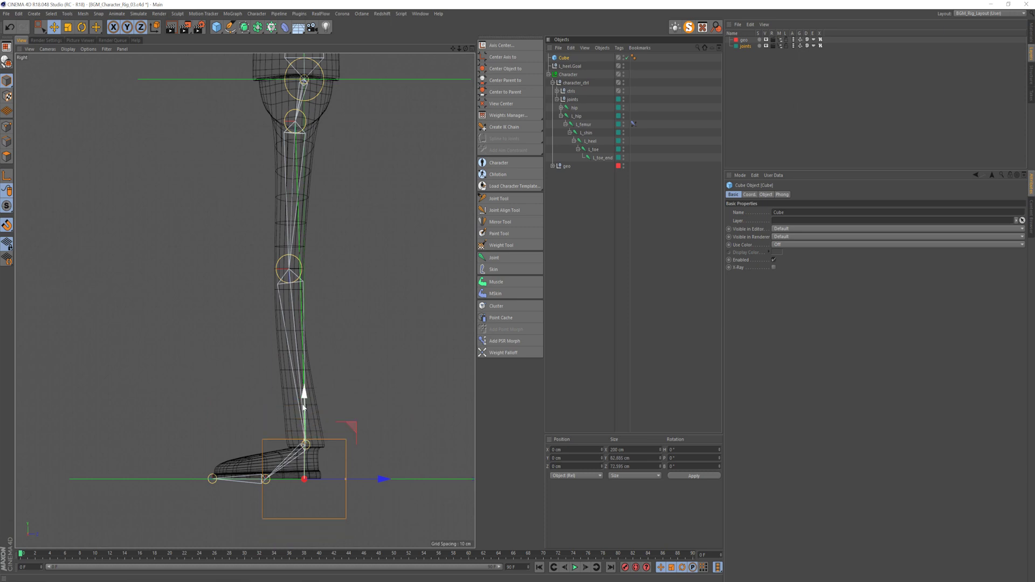
- Refine the cube in side view to about 60 cm deep and raise it around the ankle, centred about 17 cm high
right_click_drag(294, 429, 342, 443, "alt")
middle_click_drag(341, 444, 300, 264, "alt")
middle_click_drag(256, 213, 269, 243, "alt")
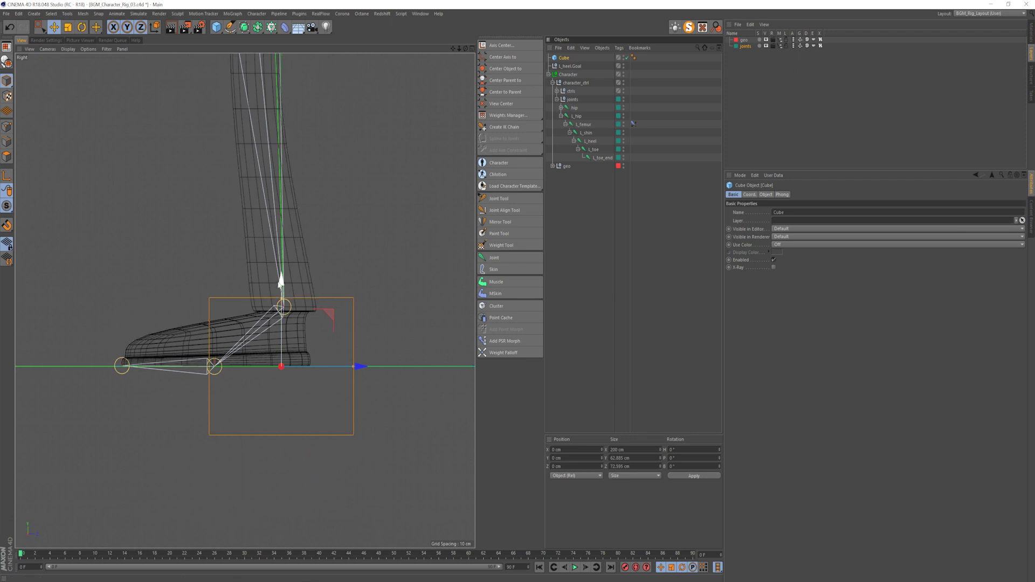
left_click_drag(281, 281, 281, 236)
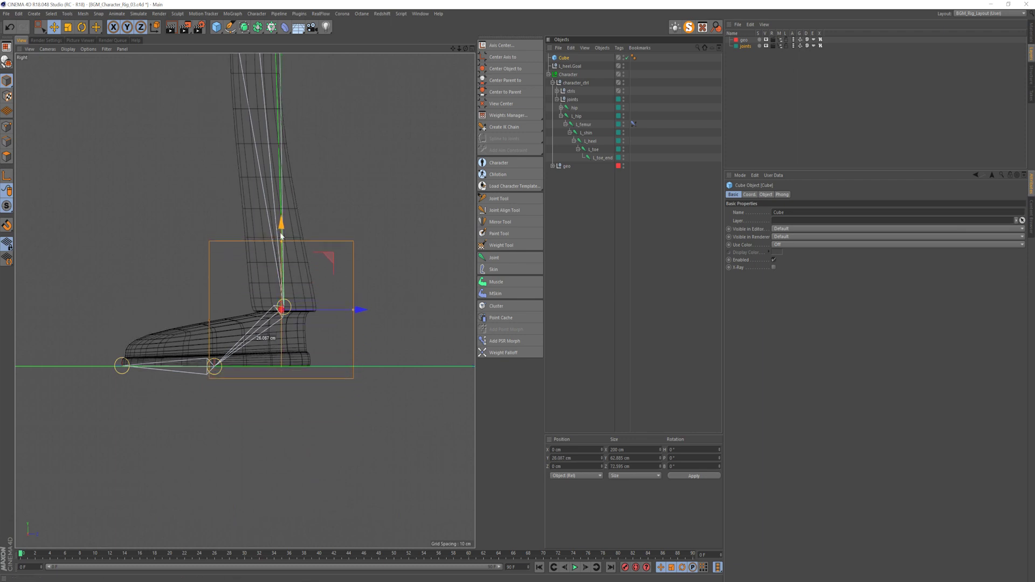
left_click_drag(359, 307, 330, 312)
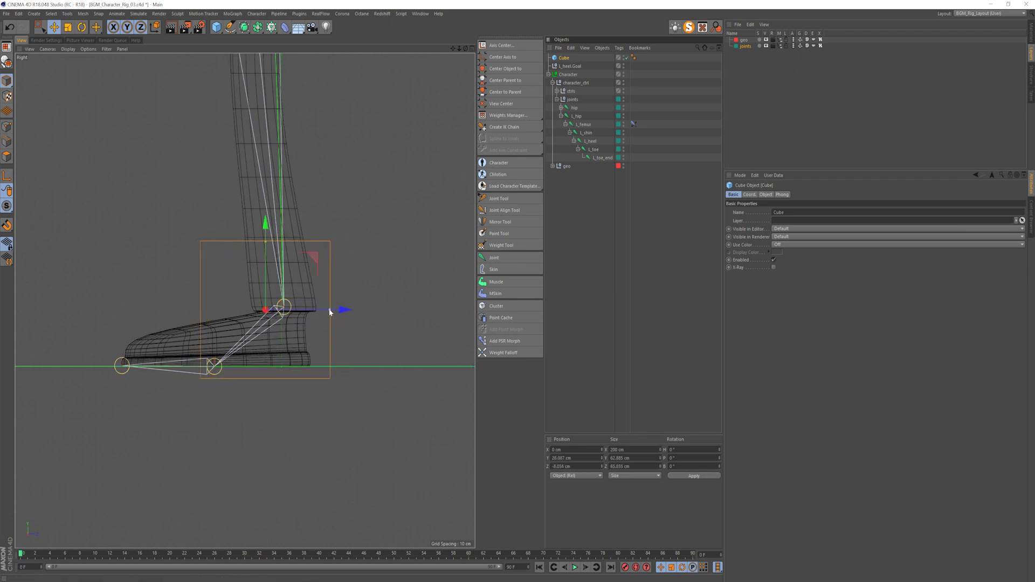
left_click_drag(266, 223, 266, 244)
- Narrow the cube to about 37 cm wide and move it over the left foot, at about X 21 cm
key("F4")
scroll(314, 396, "up", 4)
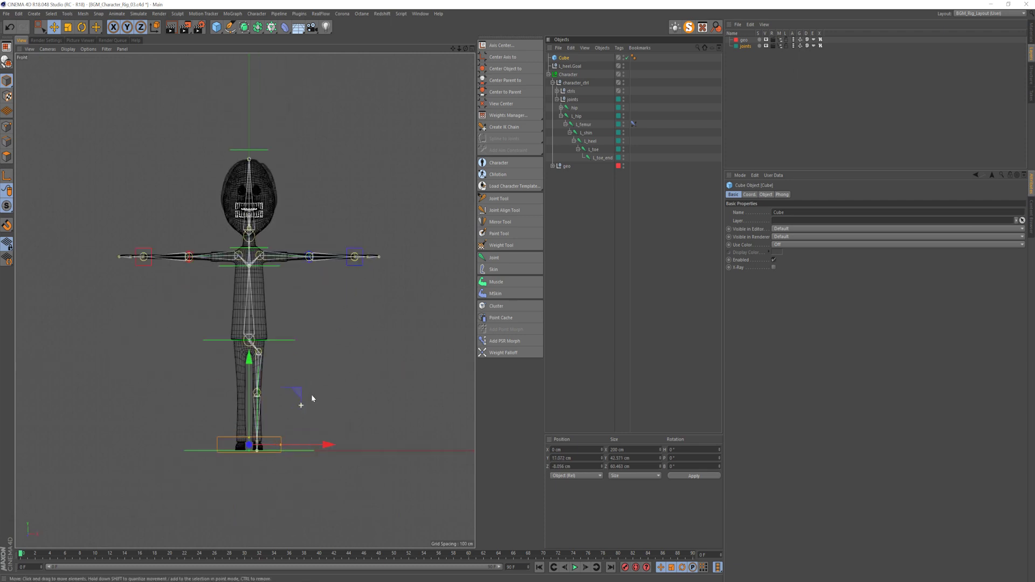
middle_click_drag(280, 473, 319, 387, "alt")
scroll(318, 385, "up", 3)
mouse_move(306, 381)
left_mouse_down()
mouse_move(219, 394)
mouse_move(300, 381)
left_mouse_up()
key("F1")
right_click_drag(300, 380, 367, 380, "alt")
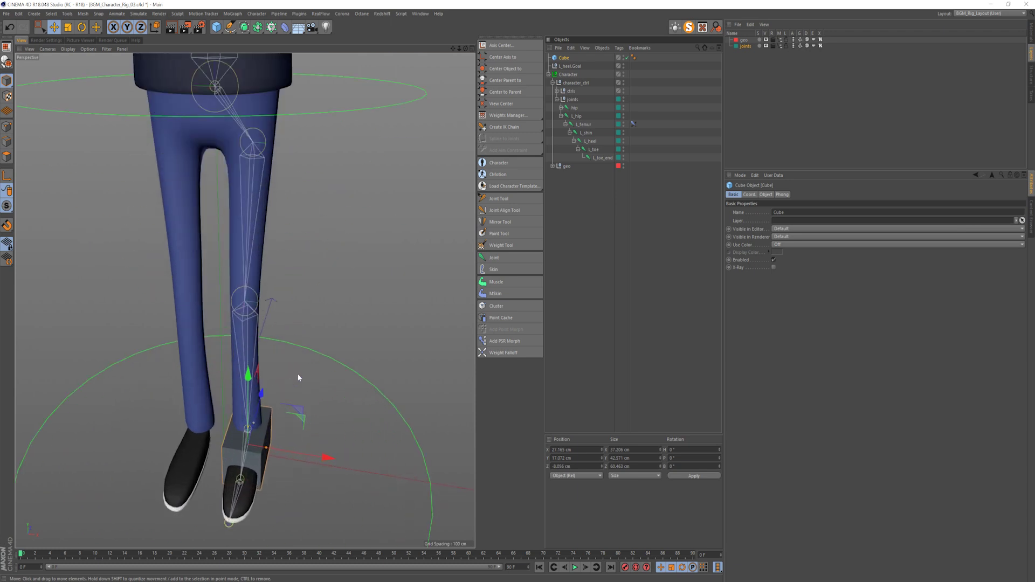
- Shift the cube further outward to about X 27 cm and check its fit around the left foot in perspective
key("F4")
scroll(263, 400, "up", 3)
left_click_drag(301, 373, 306, 368)
key("F1")
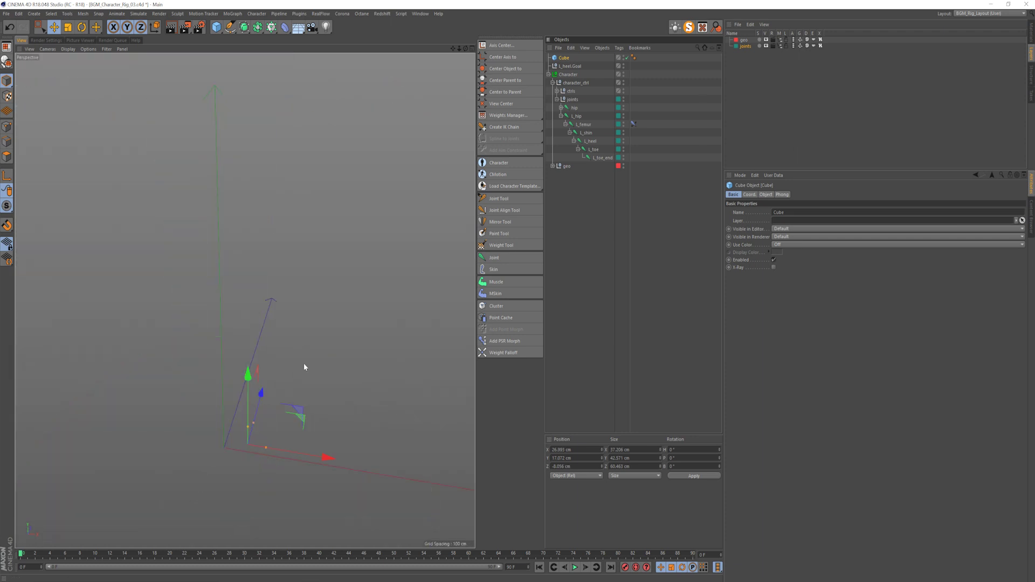
scroll(202, 407, "up", 3)
left_click_drag(202, 406, 291, 453, "alt")
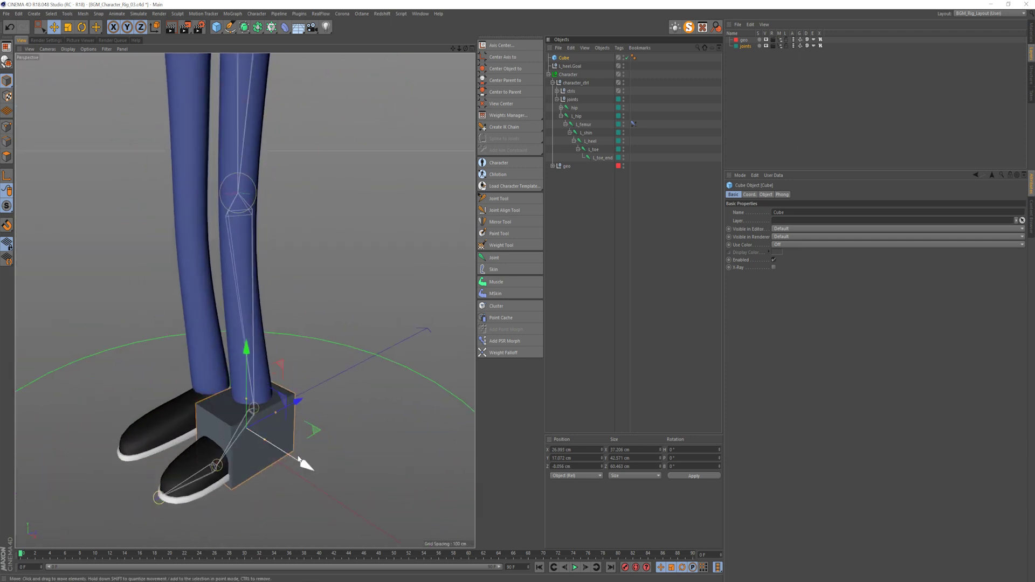
- Make the cube editable and rename it L_heel
key("c")
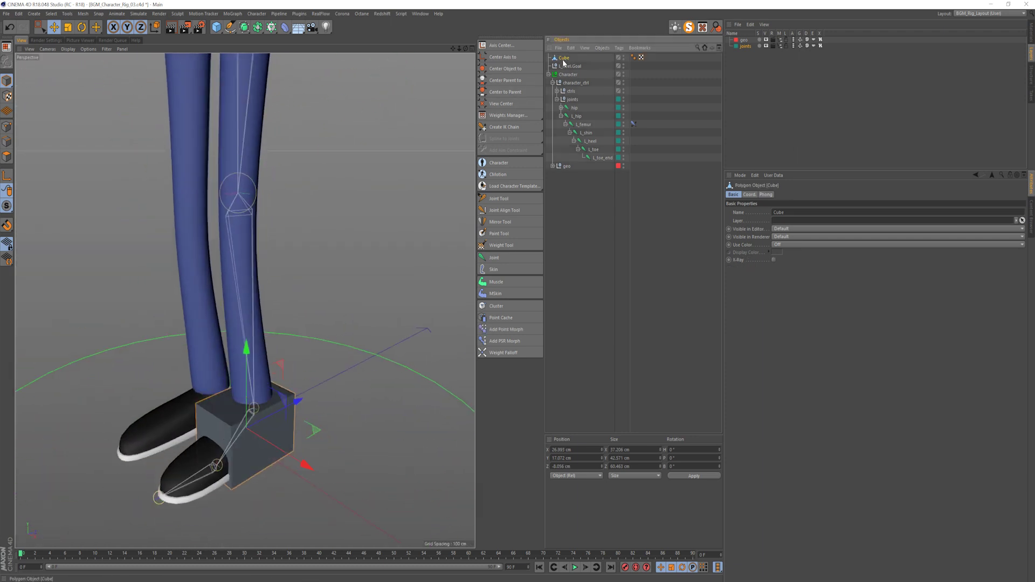
double_click(563, 59)
type("L_he")
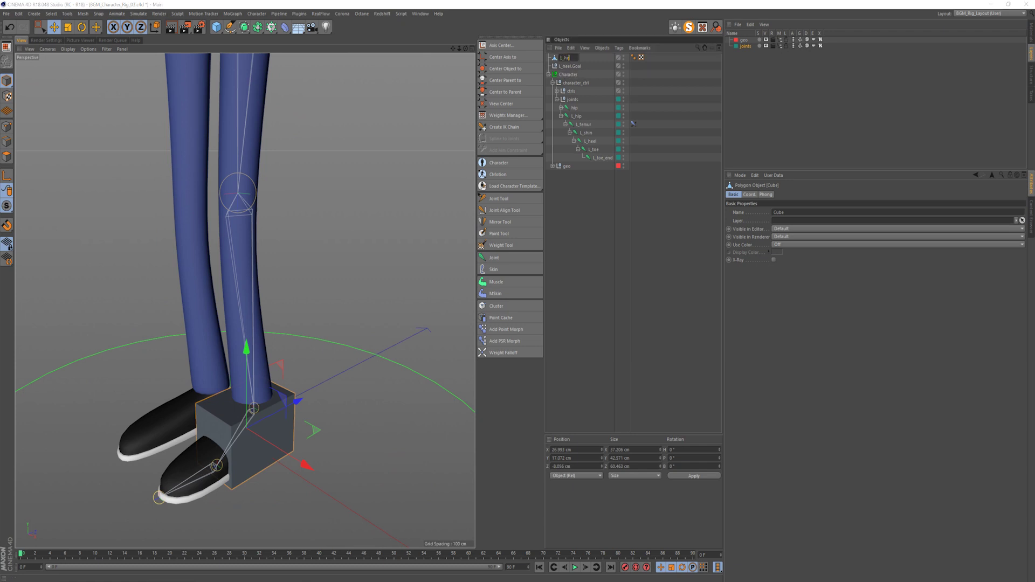
type("el")
key("Return")
- Add a Display tag to the L_heel cube and set its shading mode to Lines
right_click(564, 60)
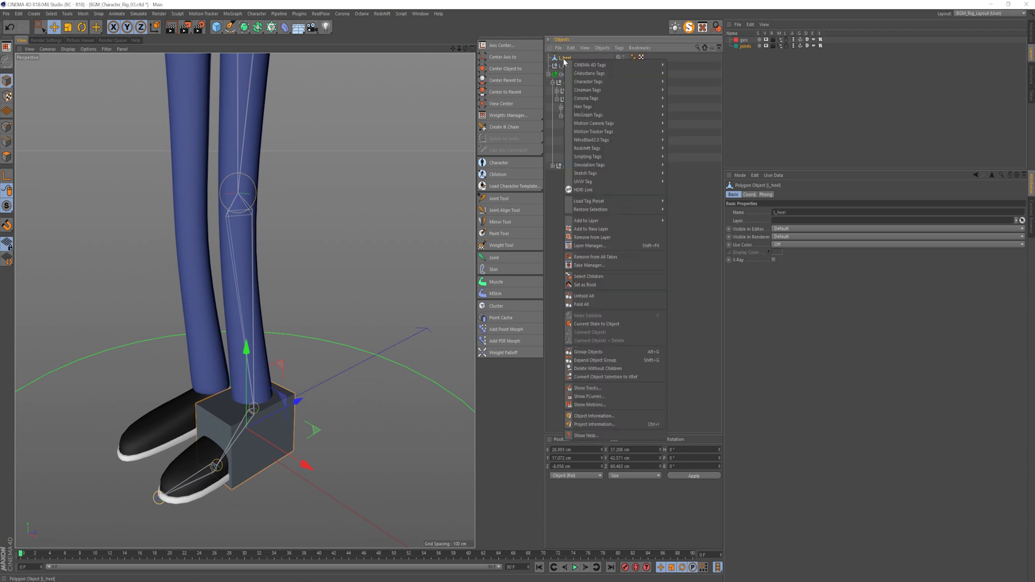
mouse_move(600, 76)
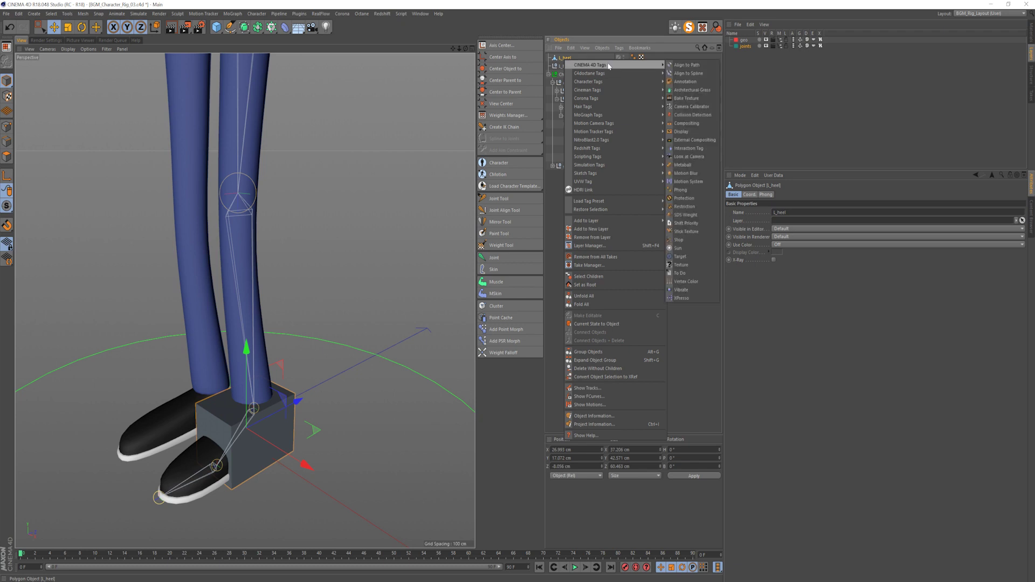
left_click(693, 124)
left_click(744, 213)
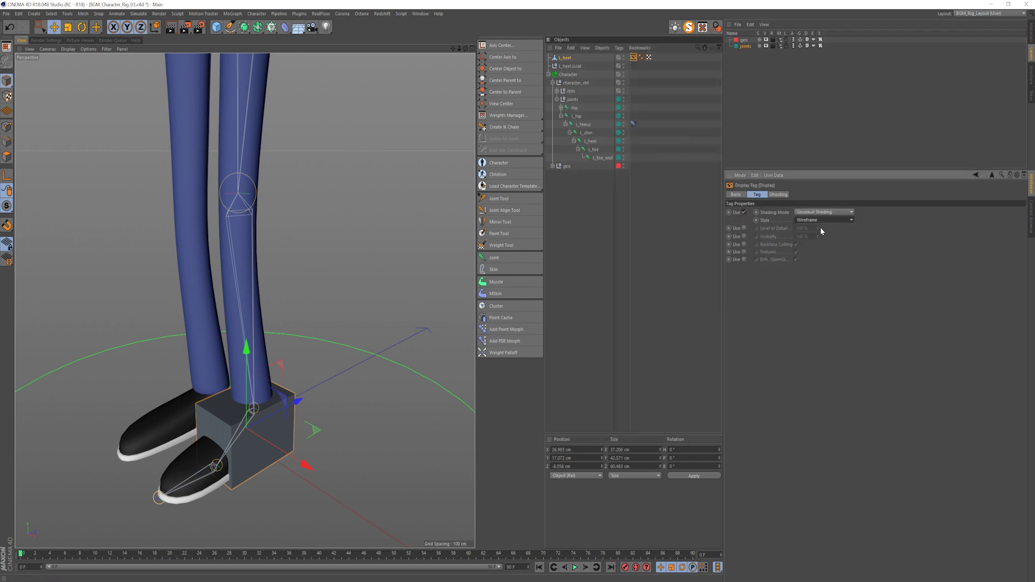
left_click(814, 212)
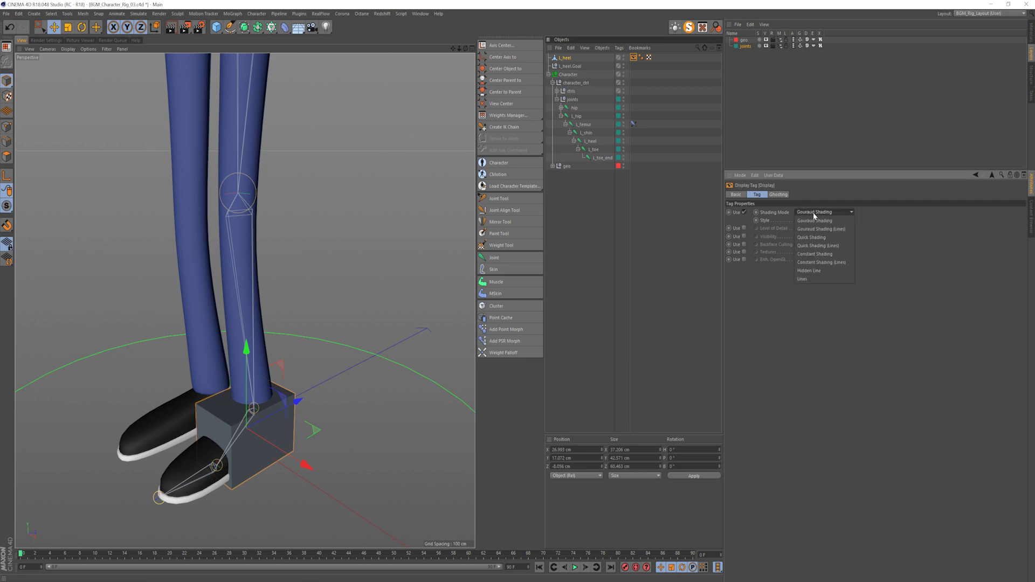
left_click(812, 280)
left_click(598, 377)
middle_click_drag(211, 329, 249, 298, "alt")
- Turn on the display color for the L_heel cube and set it to blue
left_click(565, 57)
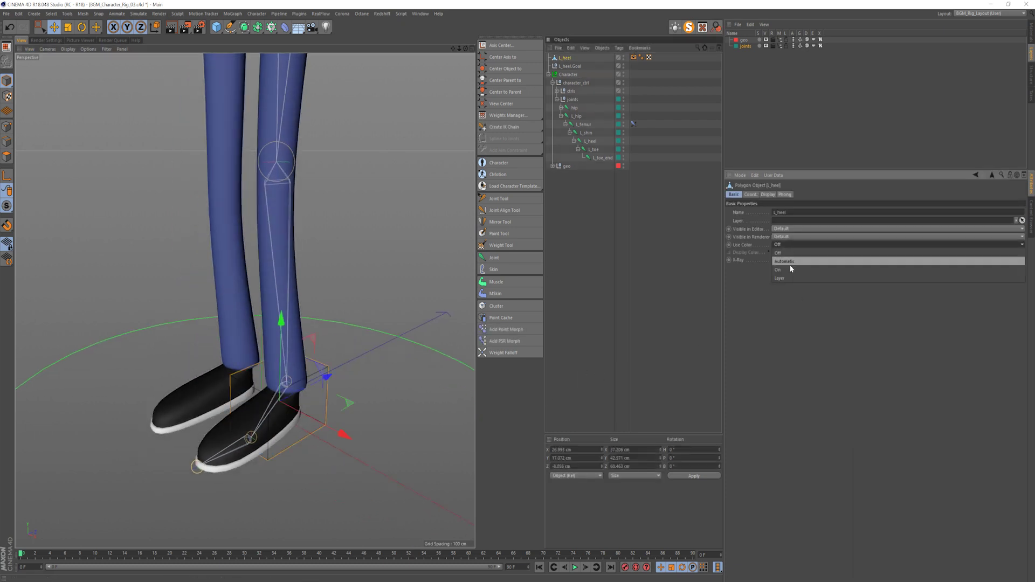
left_click(777, 252)
left_click(788, 306)
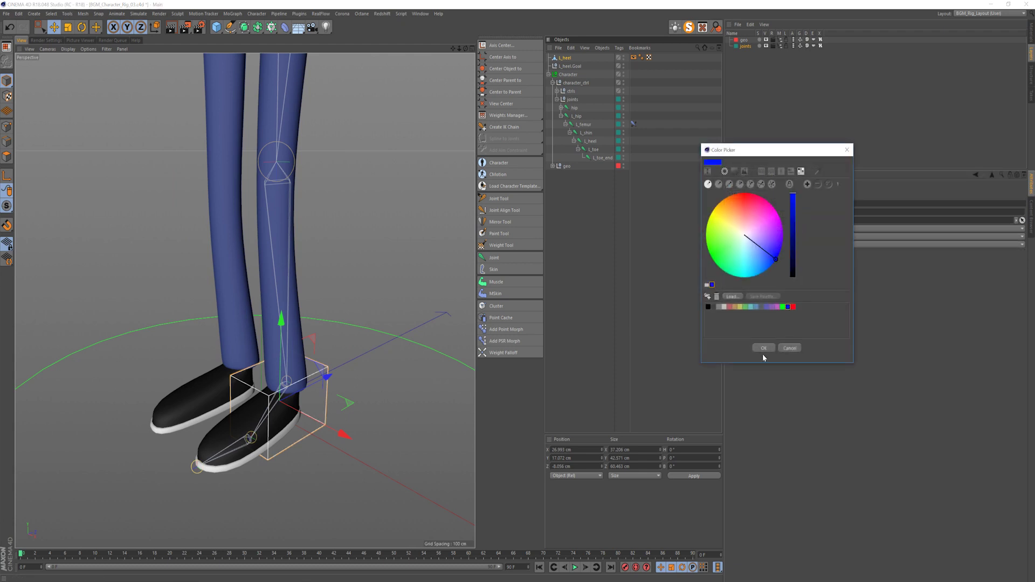
left_click(763, 348)
- Lower the upper front points of the L_heel cube in the Right view so its top slopes along the shoe
key("F3")
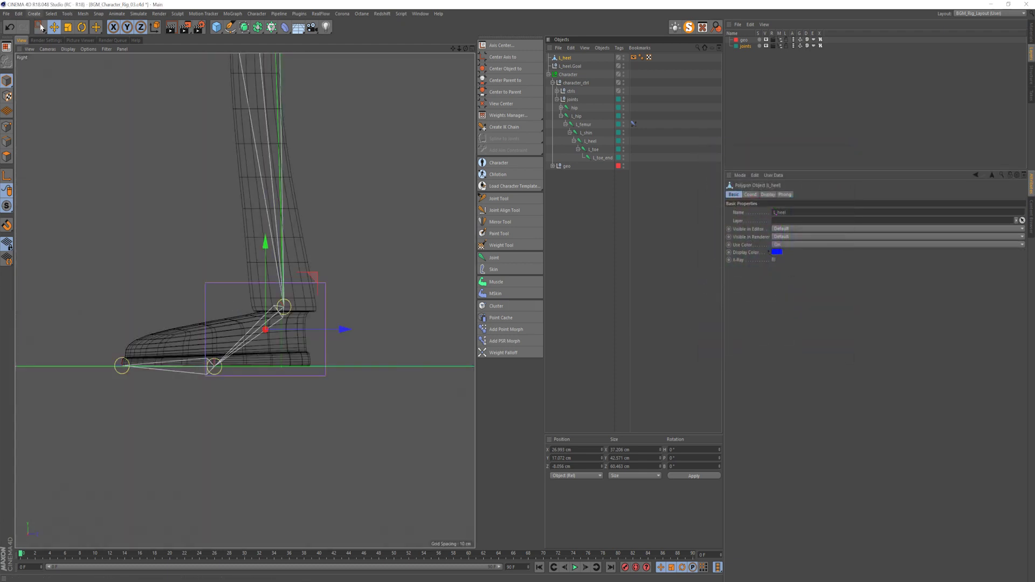
left_click(39, 26)
left_click(7, 126)
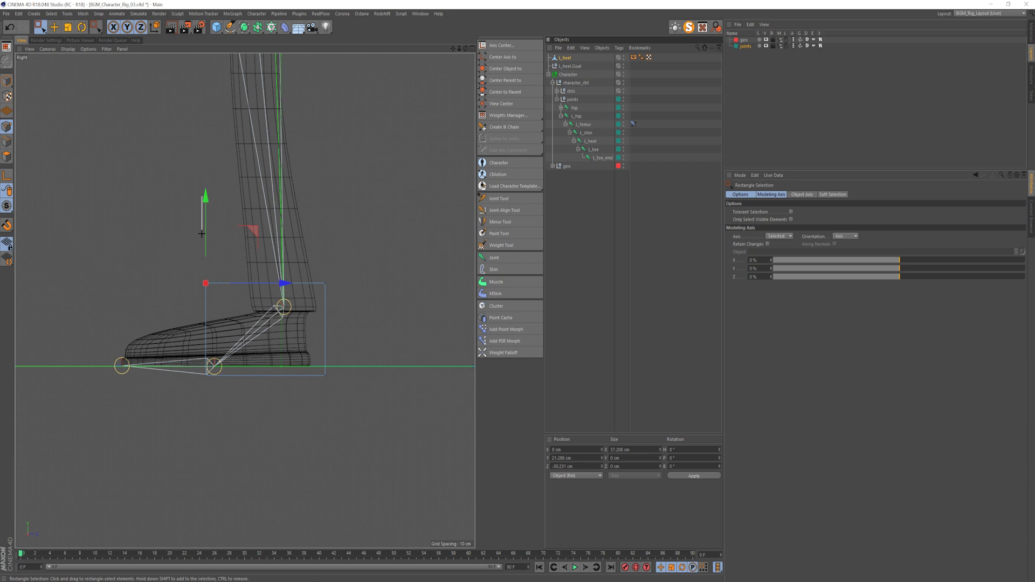
left_click_drag(205, 277, 215, 295)
left_click_drag(206, 200, 206, 229)
key("e")
left_click(571, 242)
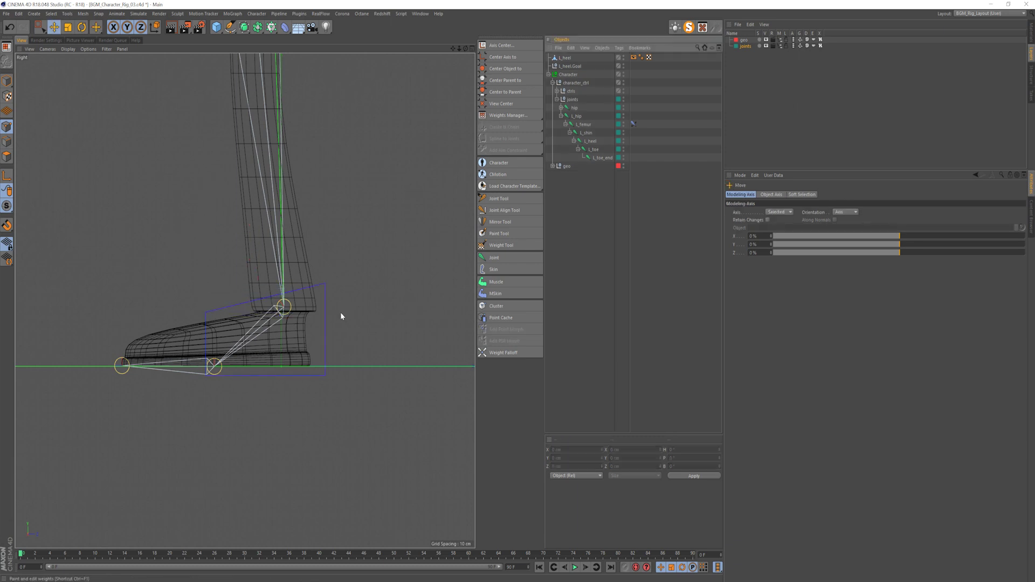
key("F1")
key("F3")
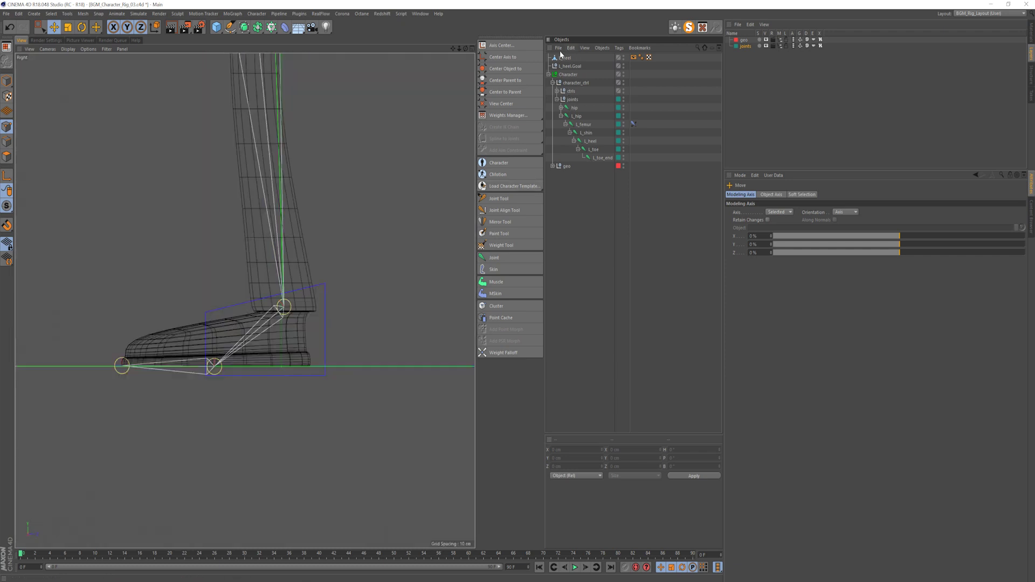
- Enable axis editing for the L_heel controller and move its axis down below the foot, to about Y -11 cm
left_click(564, 58)
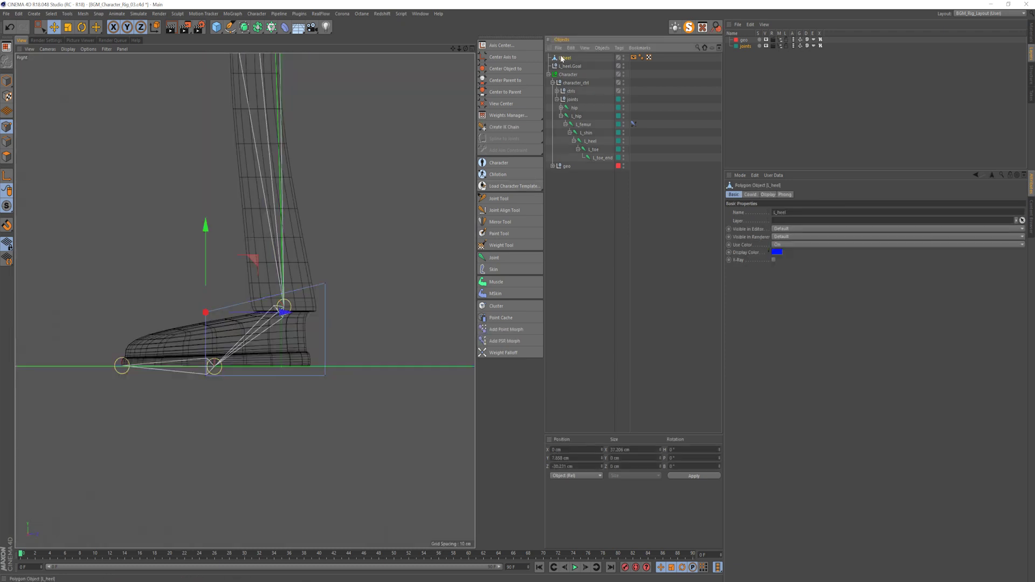
left_click(6, 81)
left_click(7, 175)
left_click_drag(369, 291, 364, 354)
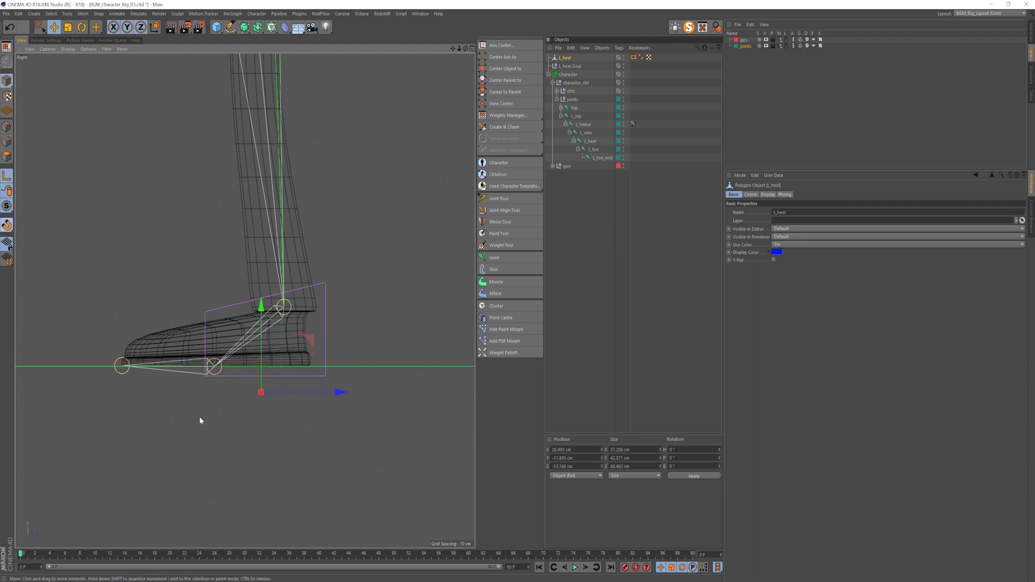
- Move the L_heel control's axis onto the ball-of-foot joint, aligning it from the side and across the foot's width
left_click_drag(261, 392, 214, 368)
key("F1")
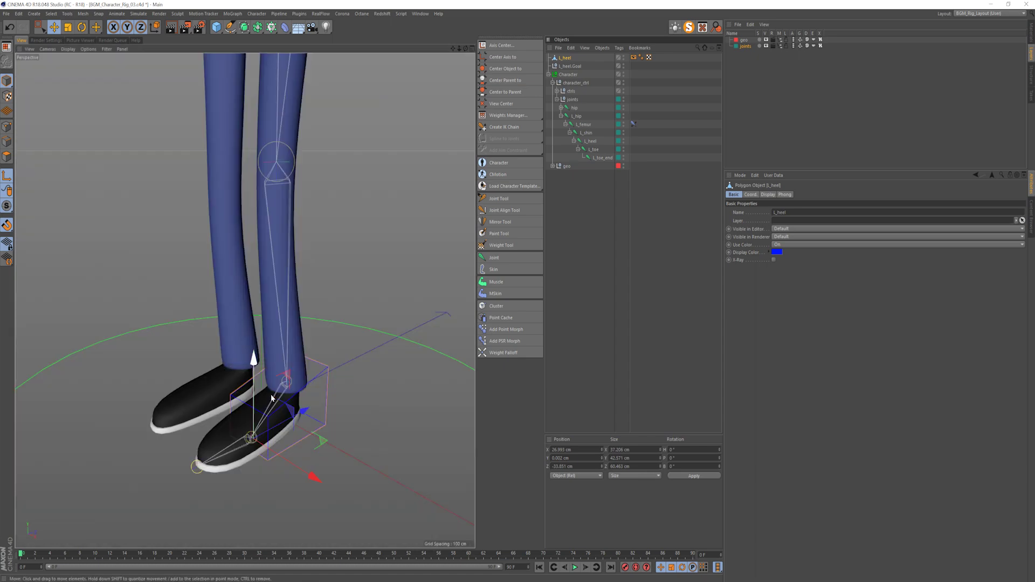
right_click_drag(258, 441, 295, 415, "alt")
left_click_drag(215, 433, 282, 488, "alt")
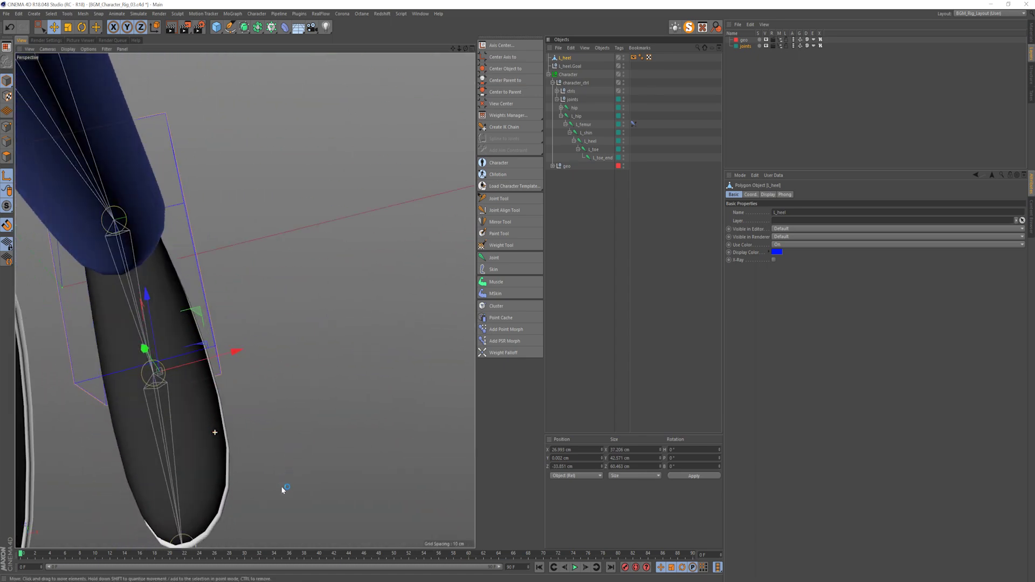
middle_click_drag(151, 397, 213, 419, "alt")
right_click_drag(213, 419, 242, 401, "alt")
scroll(242, 399, "up", 3)
left_click_drag(237, 353, 200, 351)
- Examine the L_heel control's axis placement at the ball-of-foot joint from several angles
left_click_drag(201, 351, 172, 302, "alt")
right_click_drag(248, 494, 178, 471, "alt")
middle_click_drag(178, 472, 208, 287, "alt")
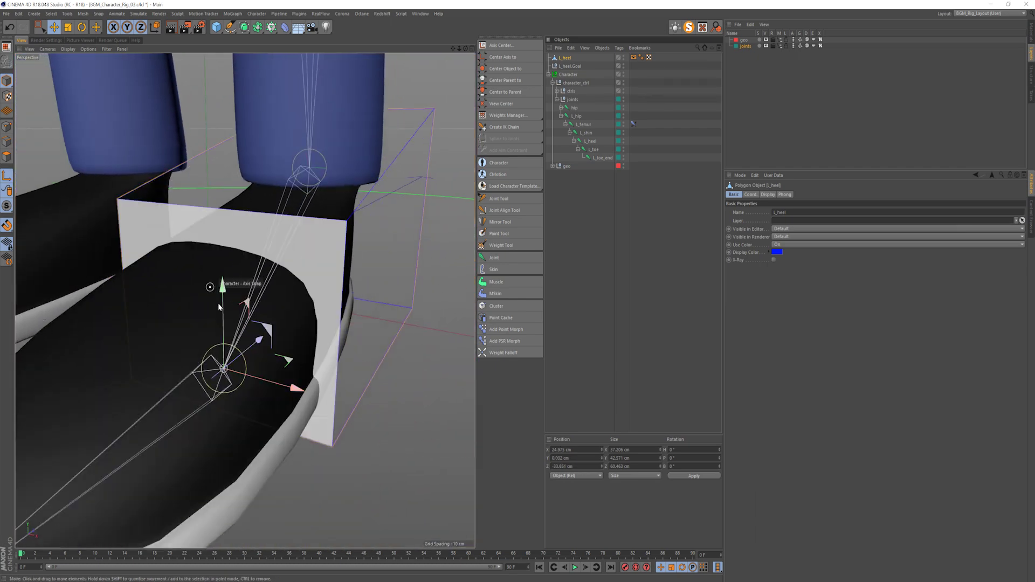
left_click_drag(242, 365, 188, 318, "alt")
left_click_drag(301, 425, 264, 426, "alt")
middle_click_drag(395, 466, 273, 426, "alt")
mouse_move(274, 426)
left_mouse_down("alt")
mouse_move(203, 426)
mouse_move(275, 432)
left_mouse_up("alt")
left_click(597, 299)
- Duplicate the L_heel control and rename the copy L_toe
left_click_drag(564, 58, 567, 65, "ctrl")
double_click(567, 66)
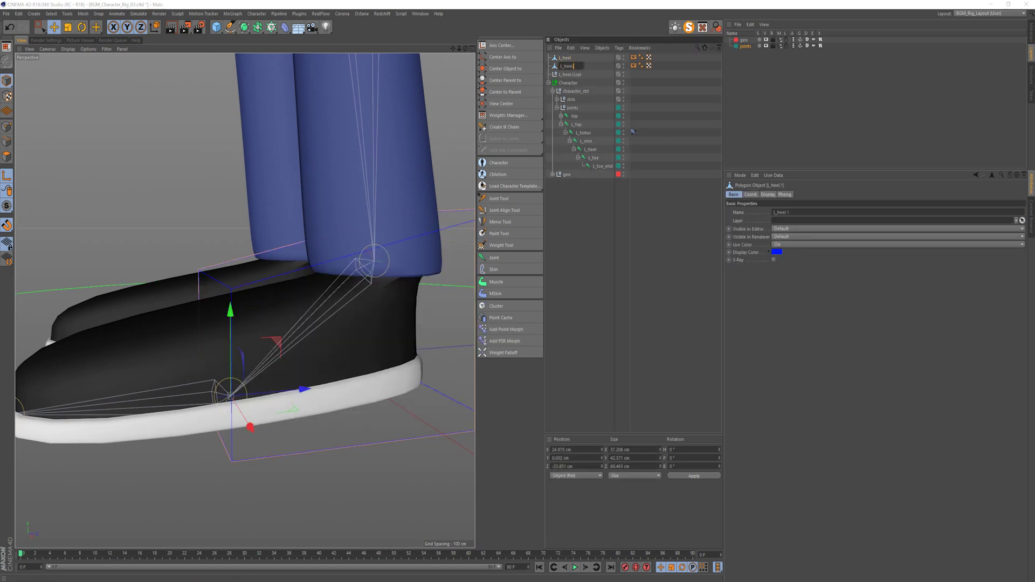
type("L_toe")
key("Return")
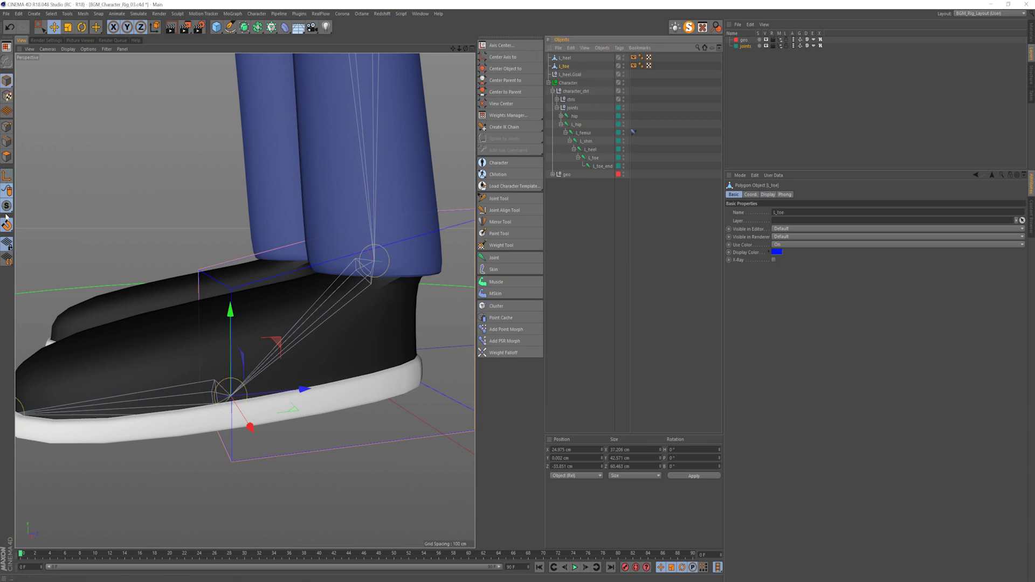
- Shift all points of the L_toe control forward over the toe area in the side view
key("F3")
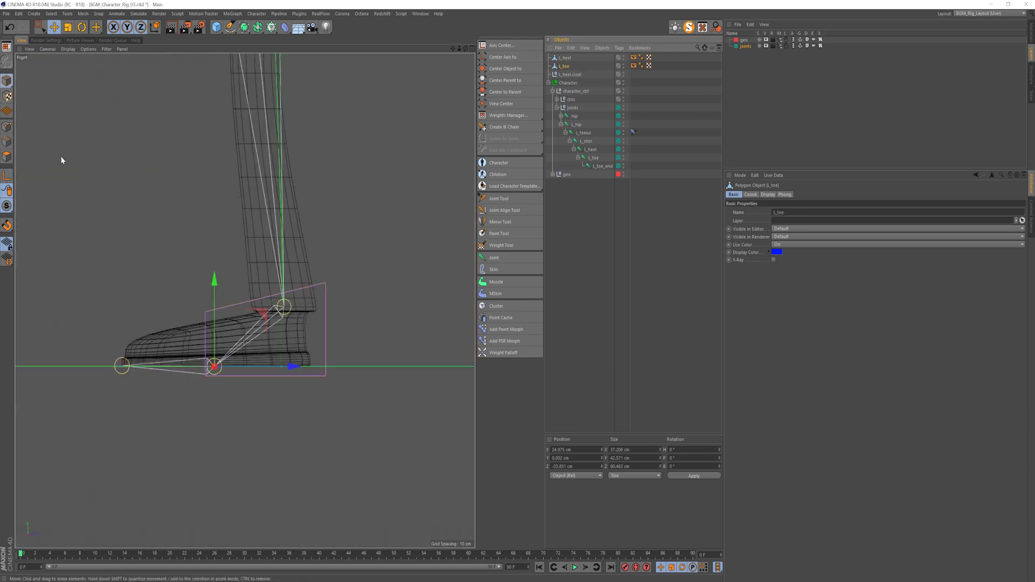
left_click(6, 126)
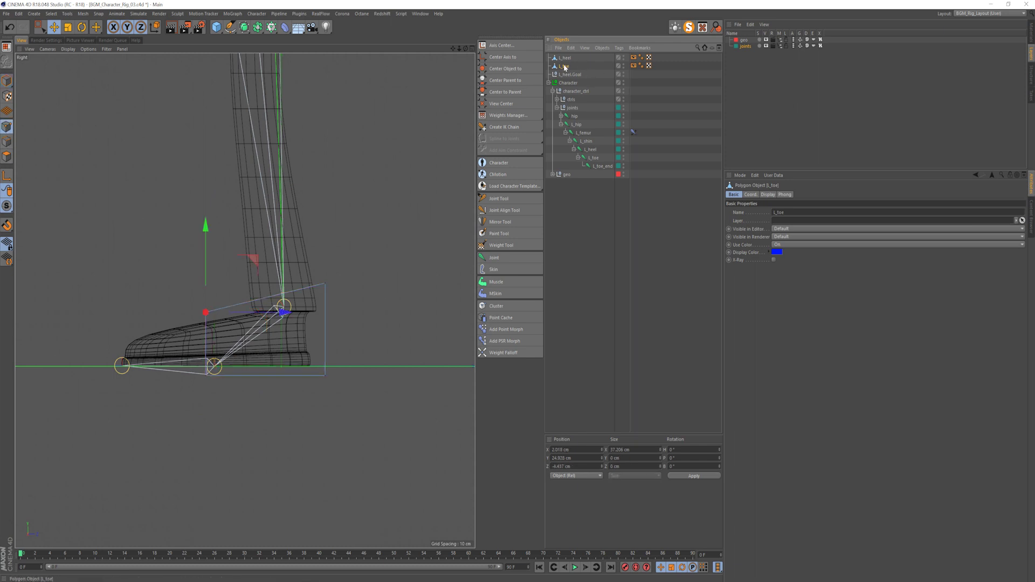
key("0")
left_click_drag(121, 253, 374, 397)
left_click_drag(344, 333, 241, 341)
- Pull the L_toe box's front points back to the shoe tip and lower its upper points by about 14 cm
left_click_drag(65, 309, 114, 396)
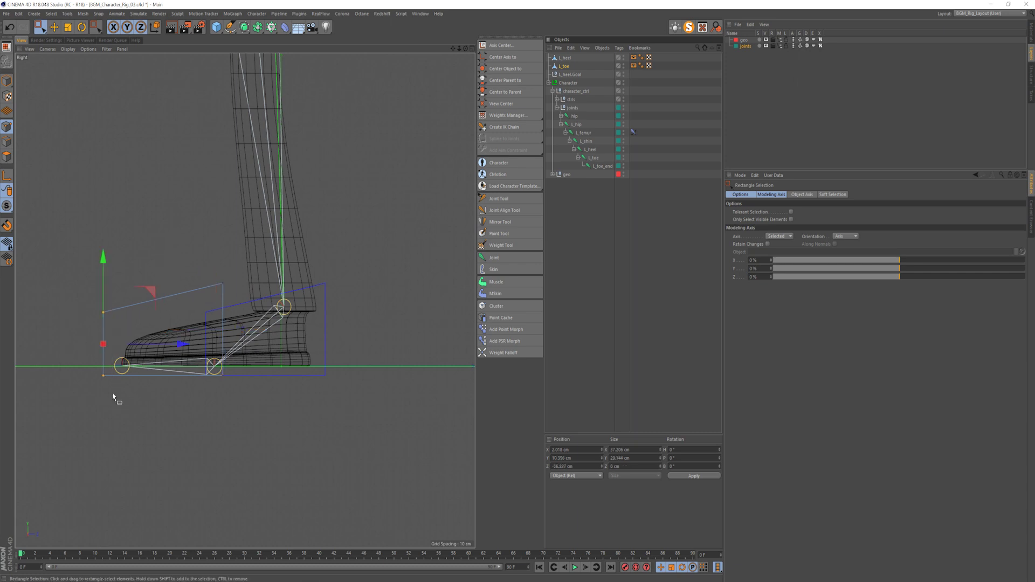
left_click_drag(173, 345, 188, 346)
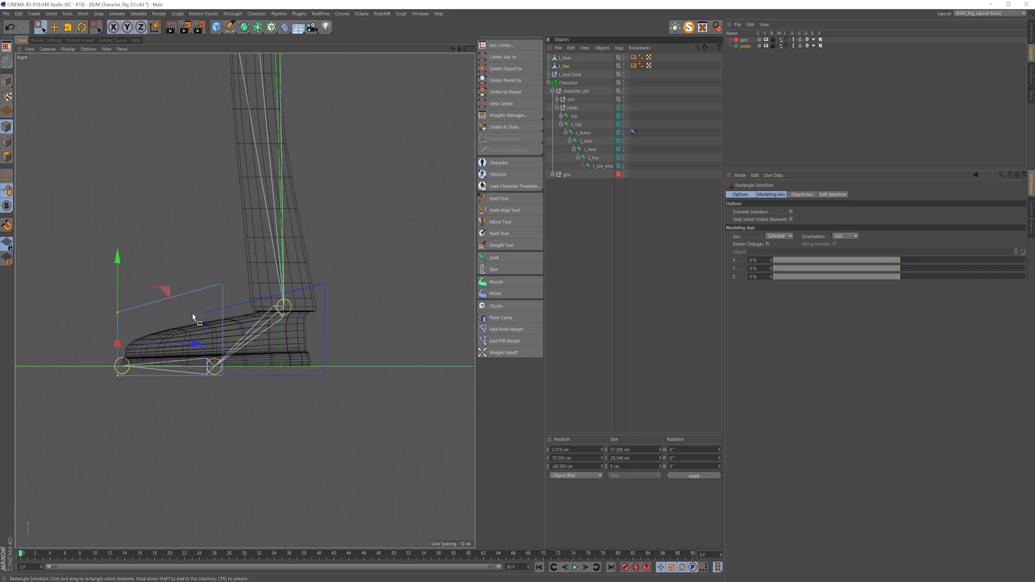
left_click_drag(100, 268, 272, 317)
left_click_drag(172, 220, 174, 244)
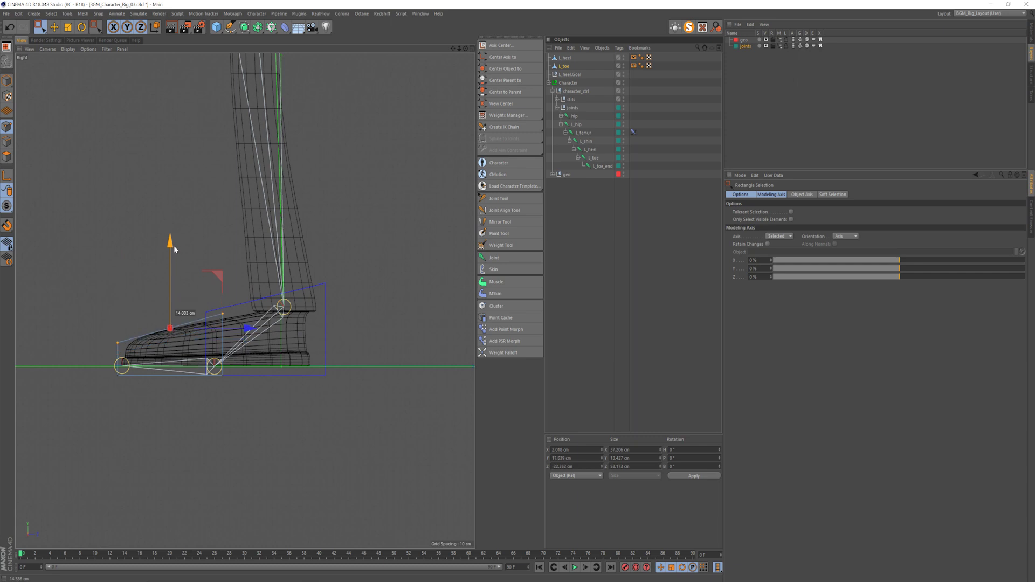
key("F1")
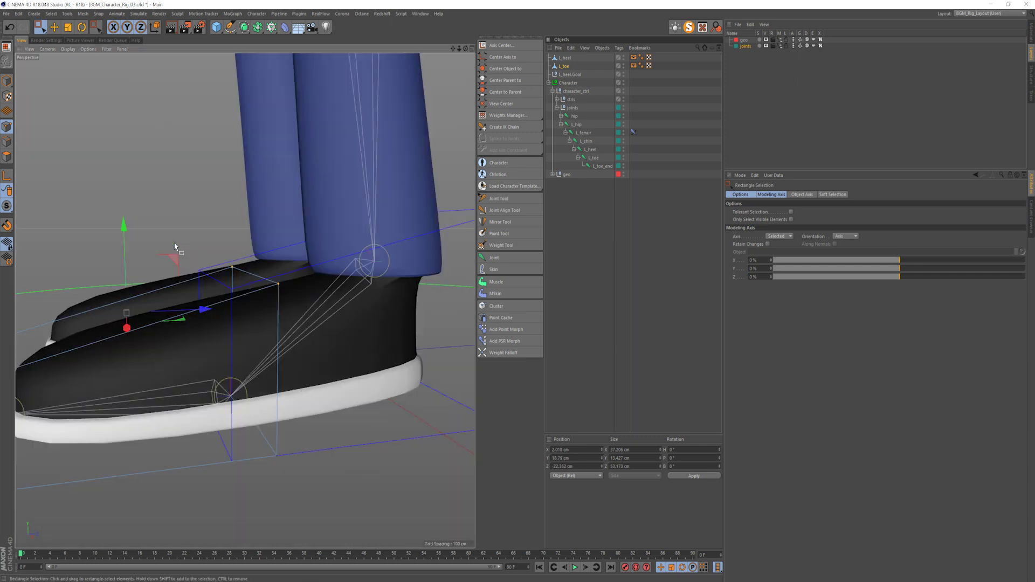
- Switch the L_toe control from point editing back to Model mode and clear the selection
key("e")
left_click(608, 250)
left_click(560, 67)
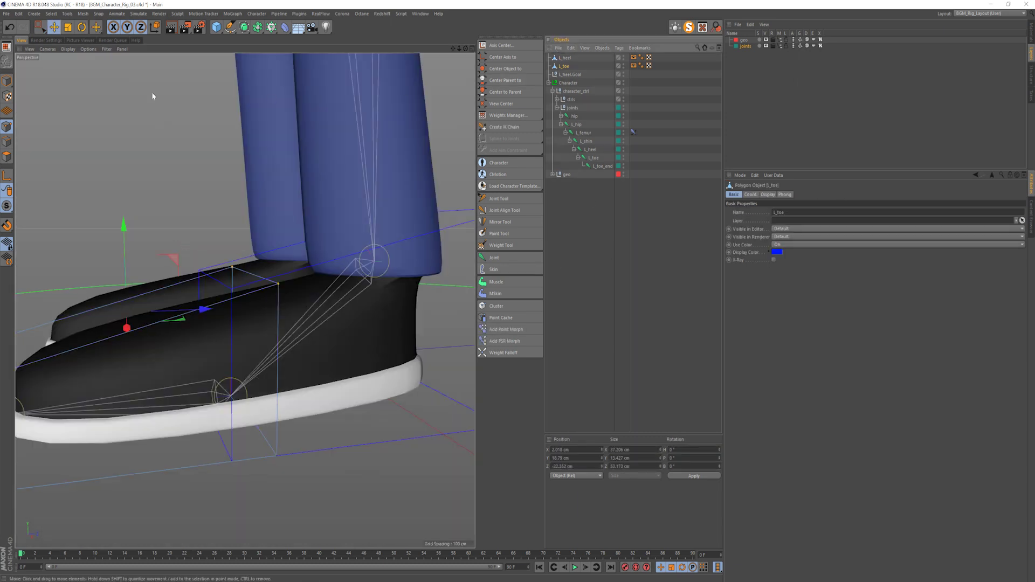
left_click(6, 80)
left_click_drag(227, 337, 255, 364, "alt")
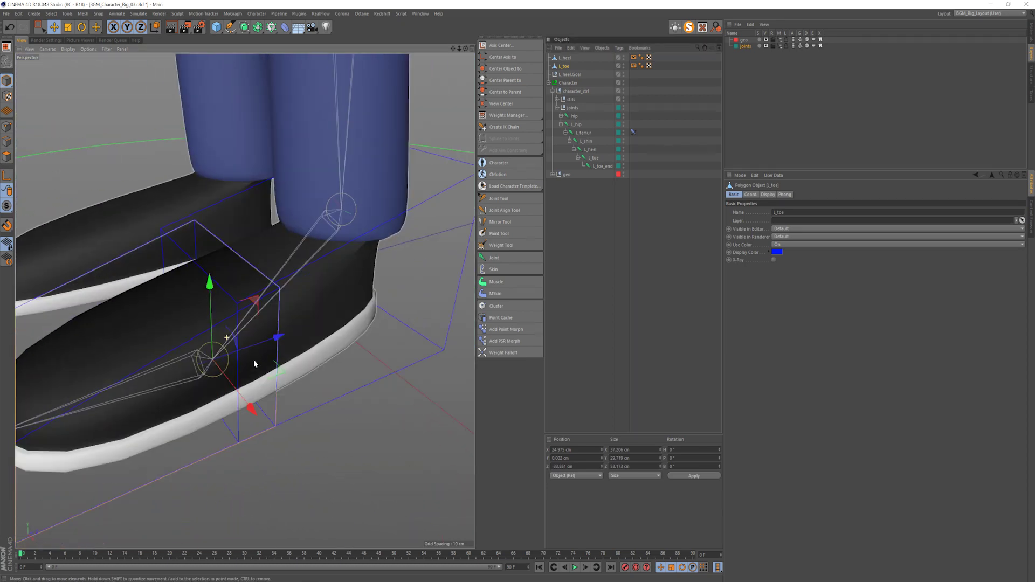
right_click_drag(212, 377, 148, 397, "alt")
left_click_drag(237, 389, 216, 390, "alt")
left_click(594, 269)
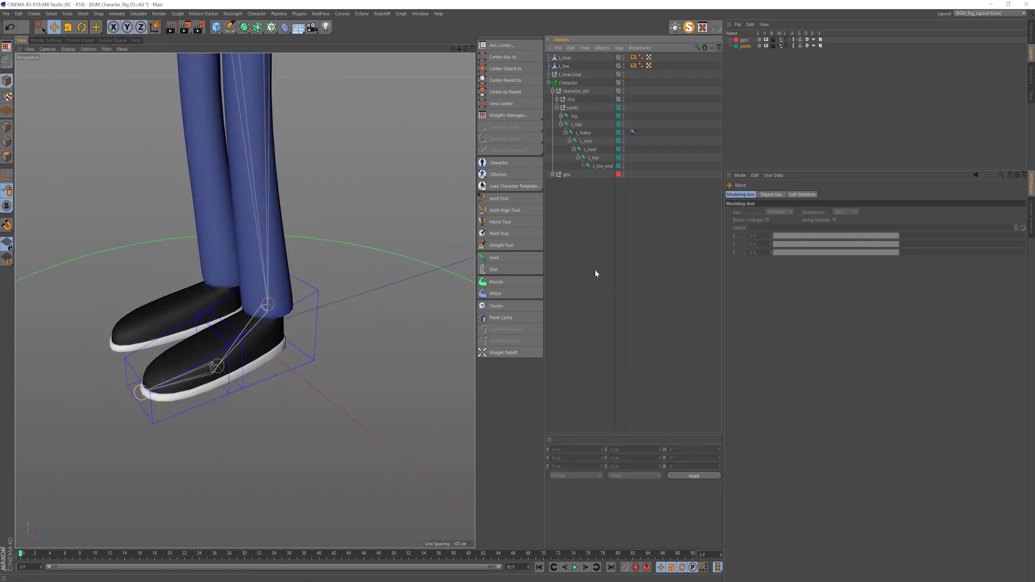
- Collapse the joints hierarchy and create a null named leg_ctrls
left_click(557, 108)
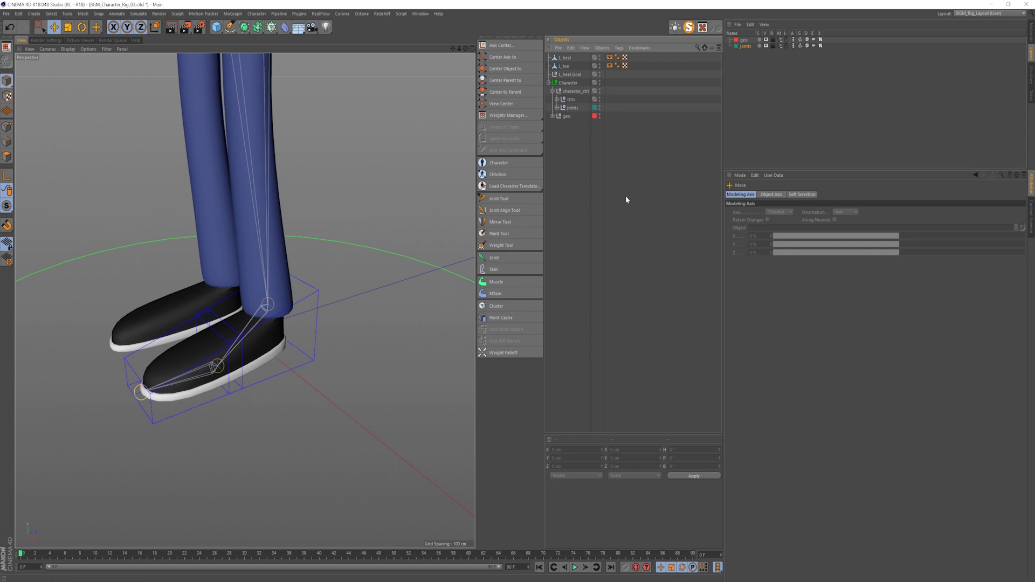
left_click_drag(217, 27, 238, 39)
double_click(563, 57)
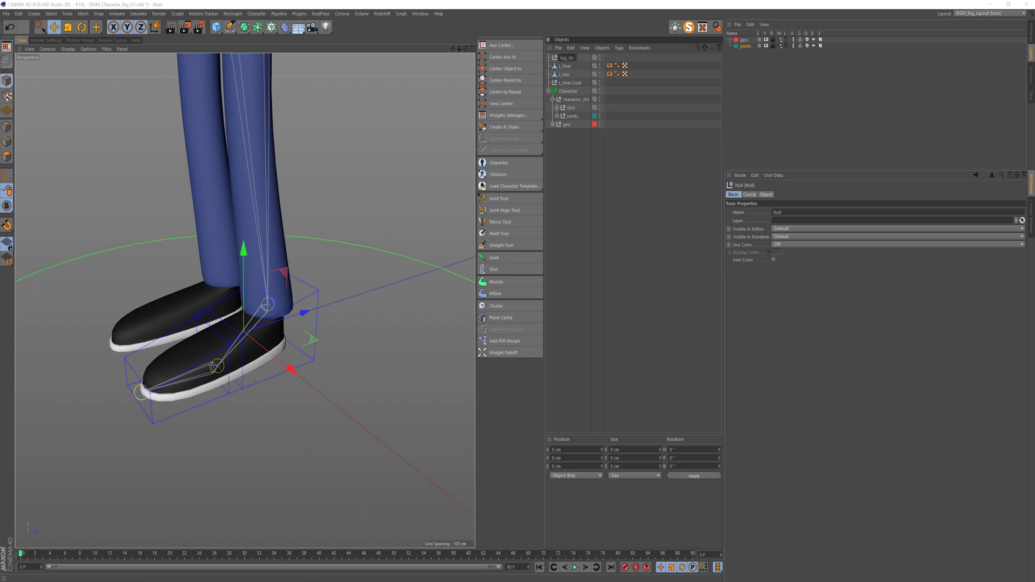
type("s")
key("Return")
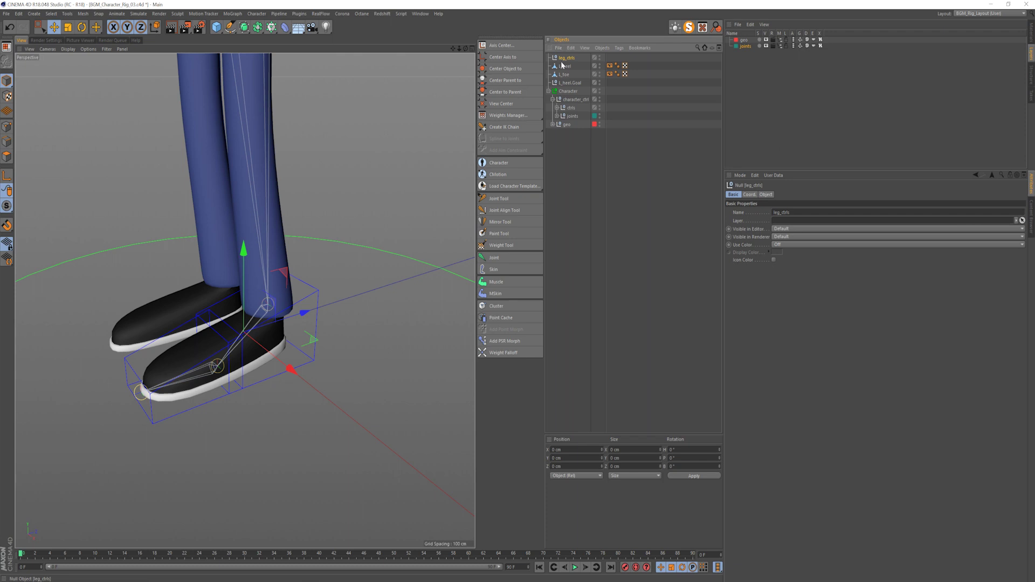
- Parent L_heel and L_toe to the leg_ctrls null and nest that null inside Character, above geo
left_click(563, 66)
left_click(565, 75, "shift")
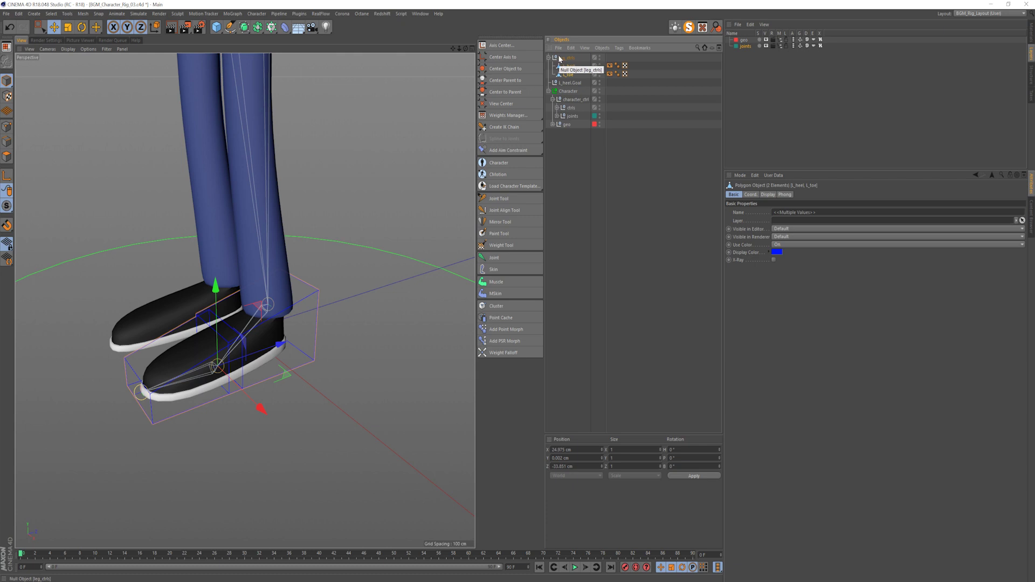
left_click(553, 99)
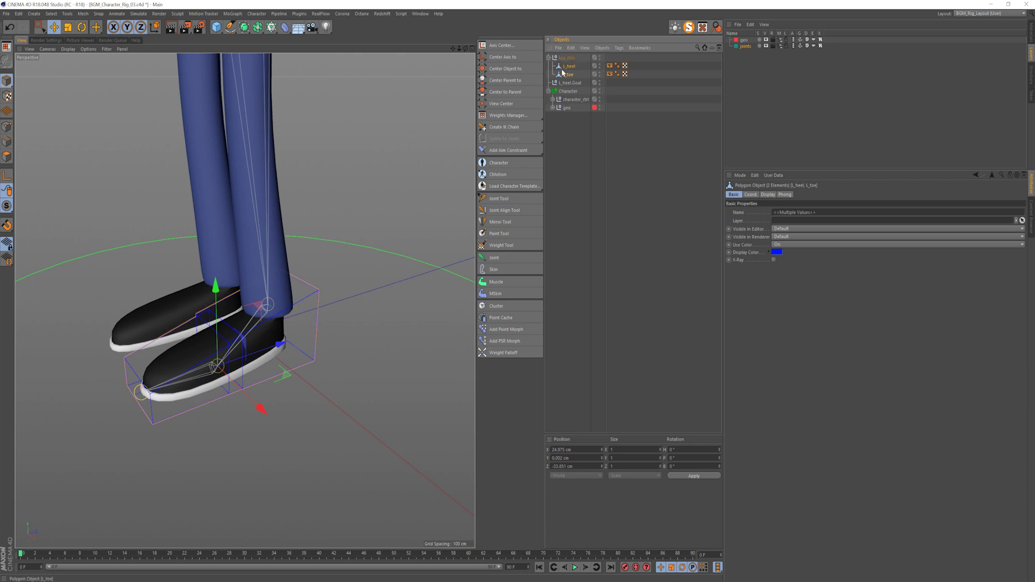
left_click(550, 58)
left_click_drag(566, 94, 565, 88)
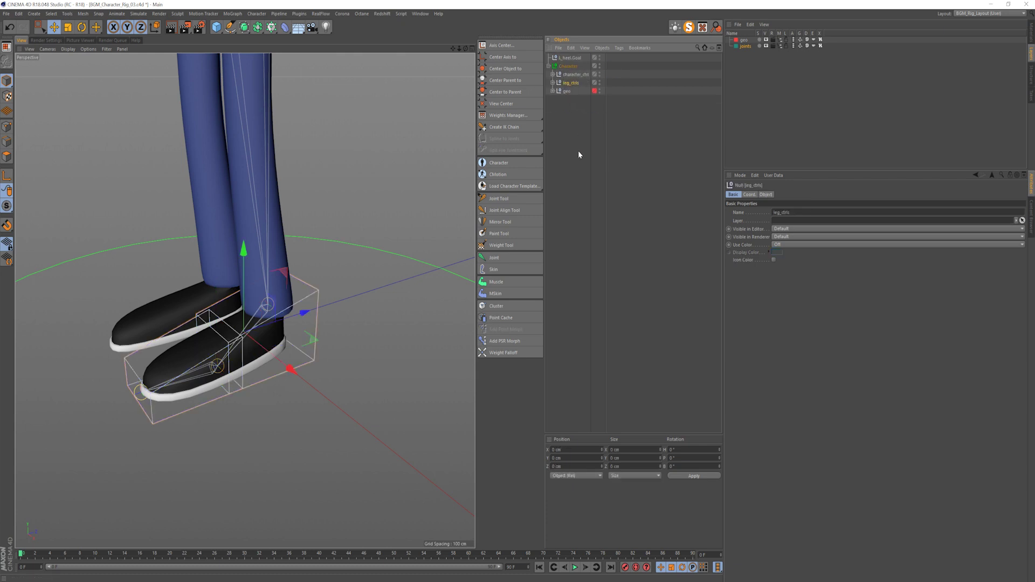
left_click(552, 83)
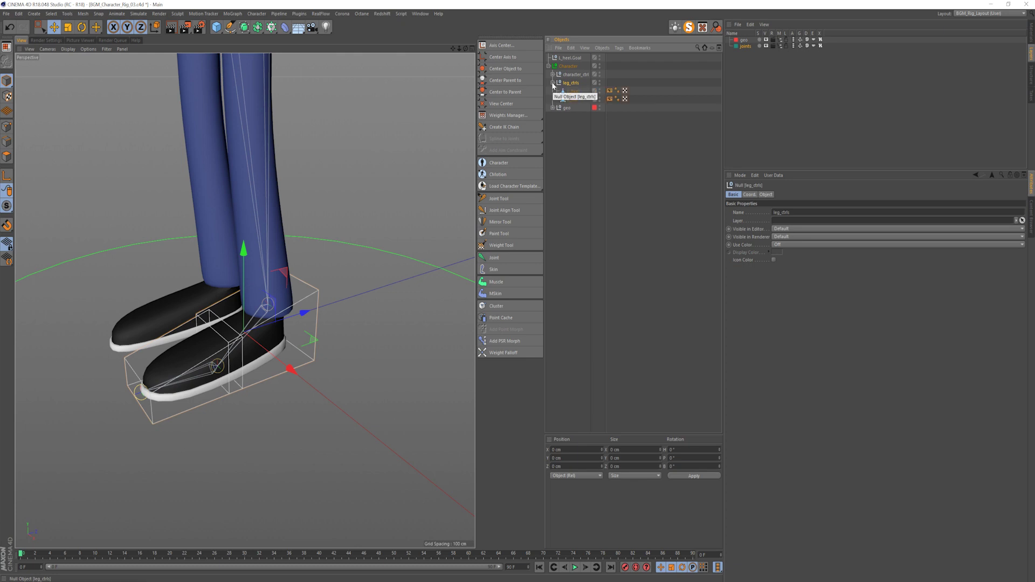
key("ctrl+shift+a")
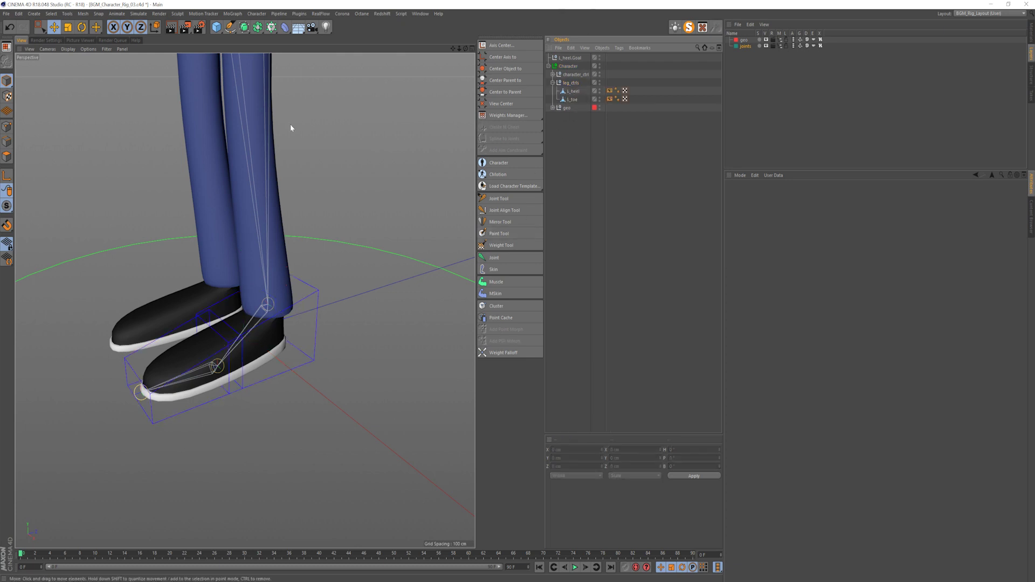
- Create a new null and snap it to the L_heel.Goal position at the ankle in the front and side views
left_click_drag(216, 27, 253, 43)
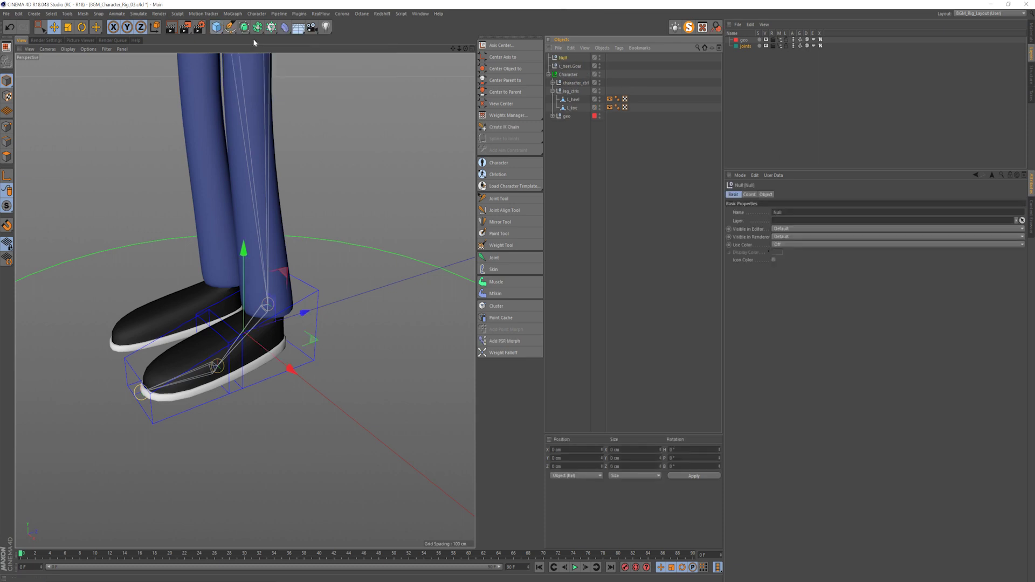
key("F4")
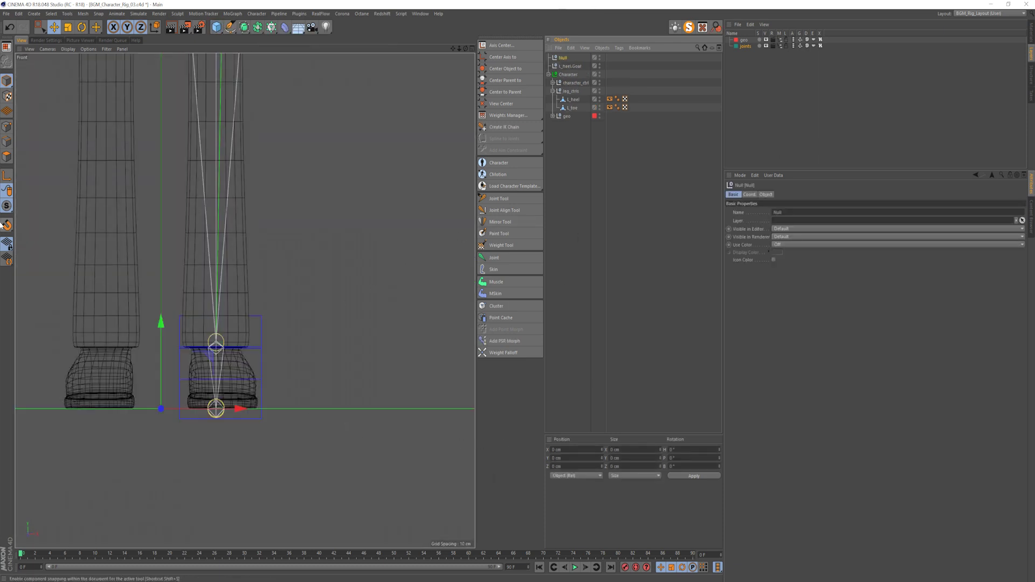
key("e")
left_click_drag(154, 450, 216, 343)
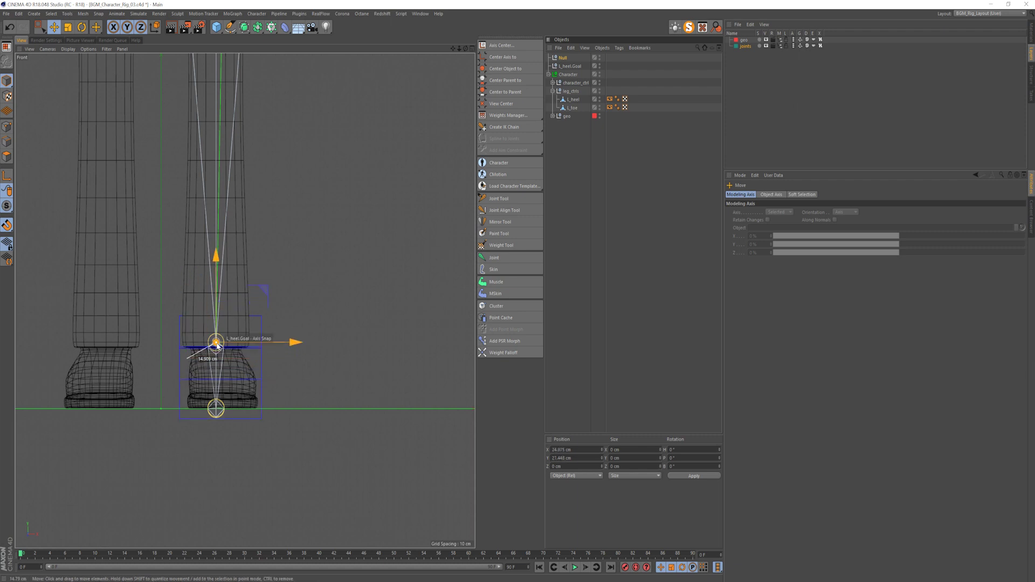
key("F3")
right_click_drag(296, 309, 364, 259, "alt")
left_click_drag(209, 333, 231, 333)
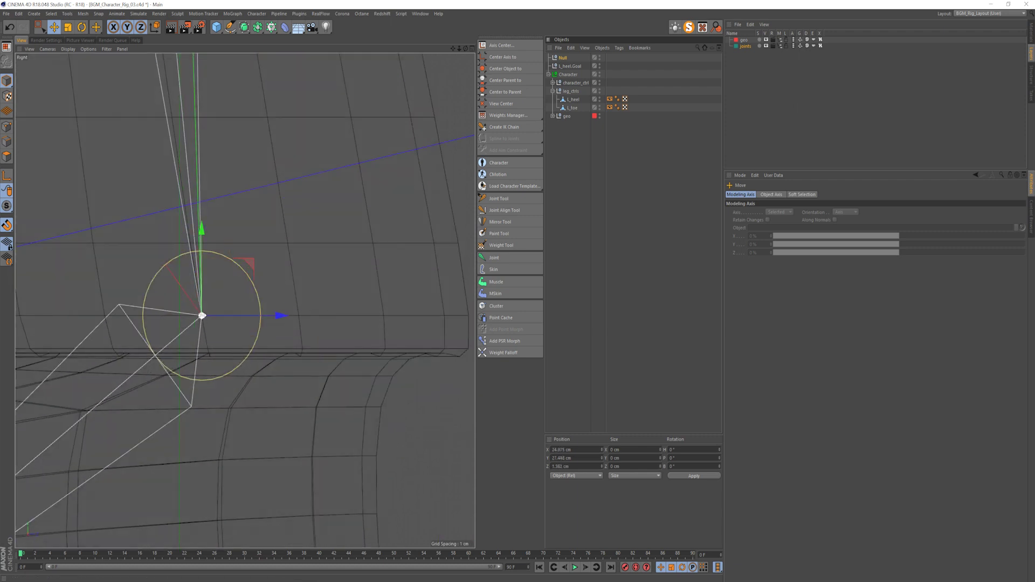
- Rename the ankle null L_foot_ctrl and place it inside leg_ctrls
left_click(566, 66)
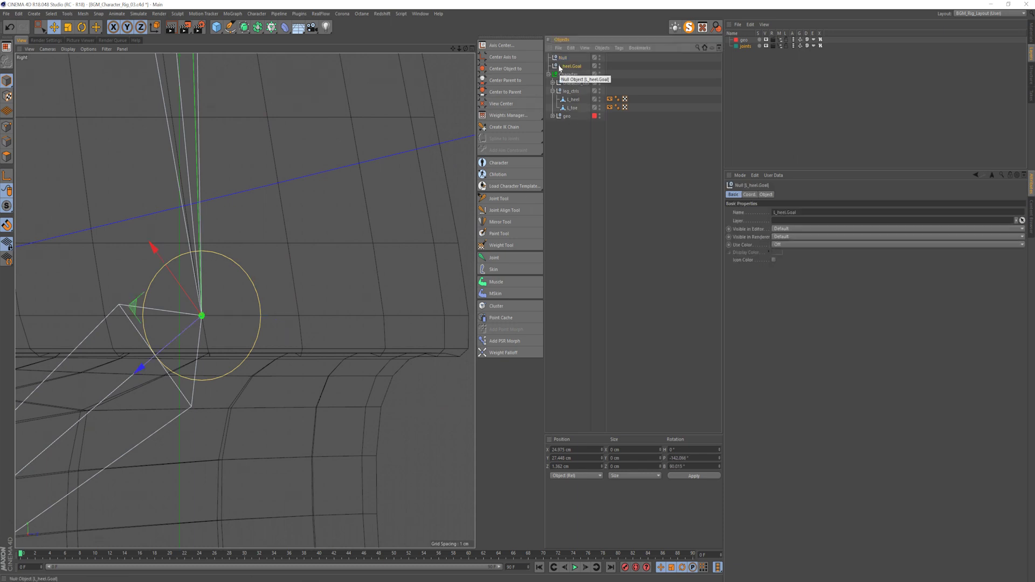
left_click(563, 58)
double_click(563, 57)
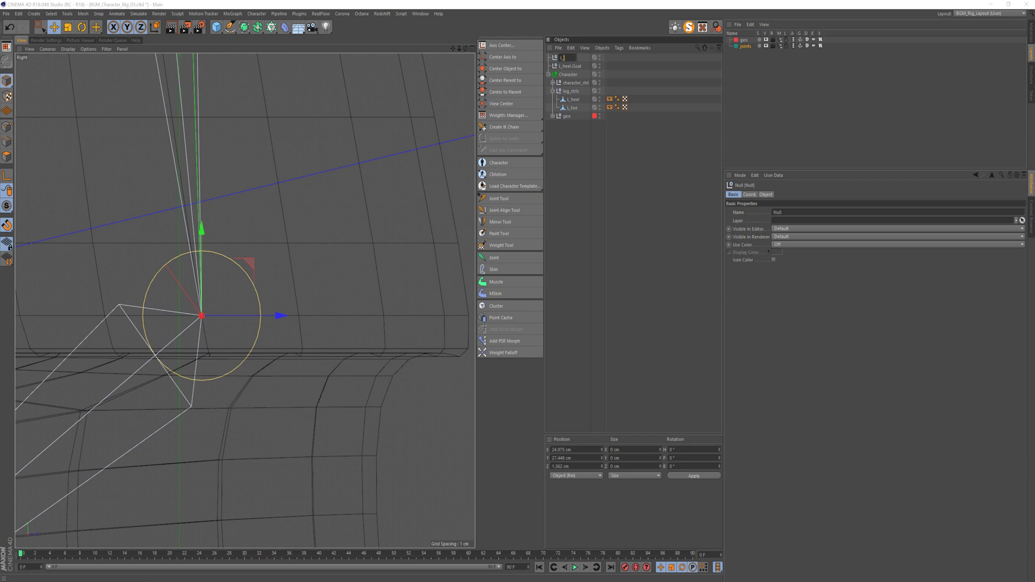
type("L_foot_ctrl")
key("Return")
left_click_drag(566, 96, 567, 93)
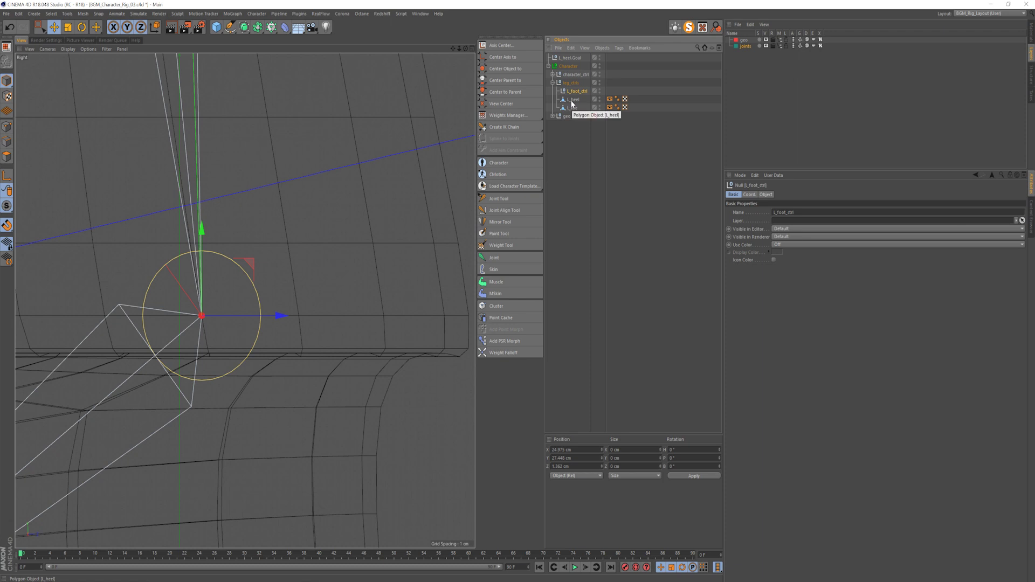
- Make the L_heel and L_toe controls children of L_foot_ctrl
left_click(570, 99)
left_click(572, 107, "shift")
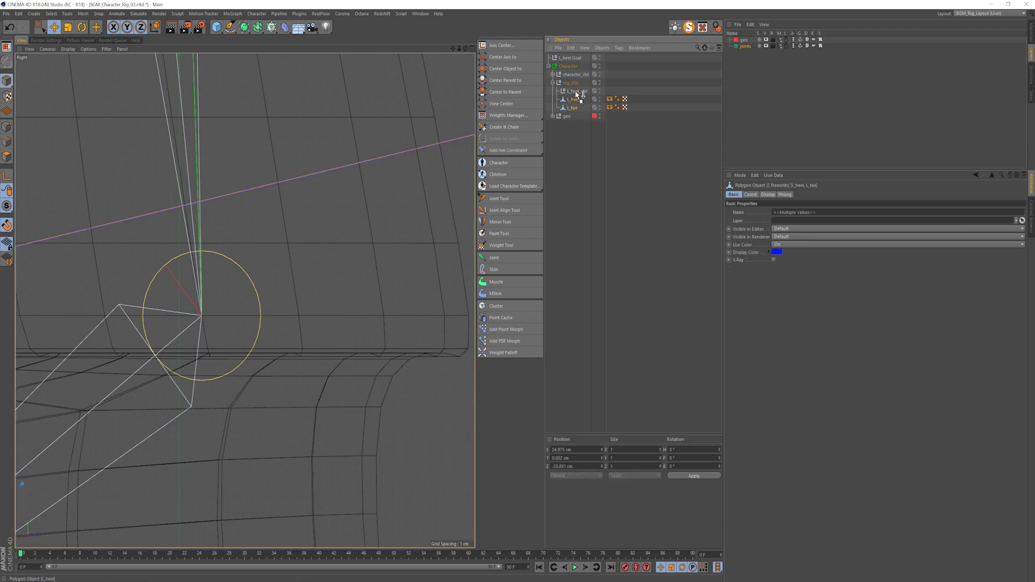
left_click_drag(578, 94, 577, 94)
left_click(589, 157)
scroll(283, 280, "down", 5)
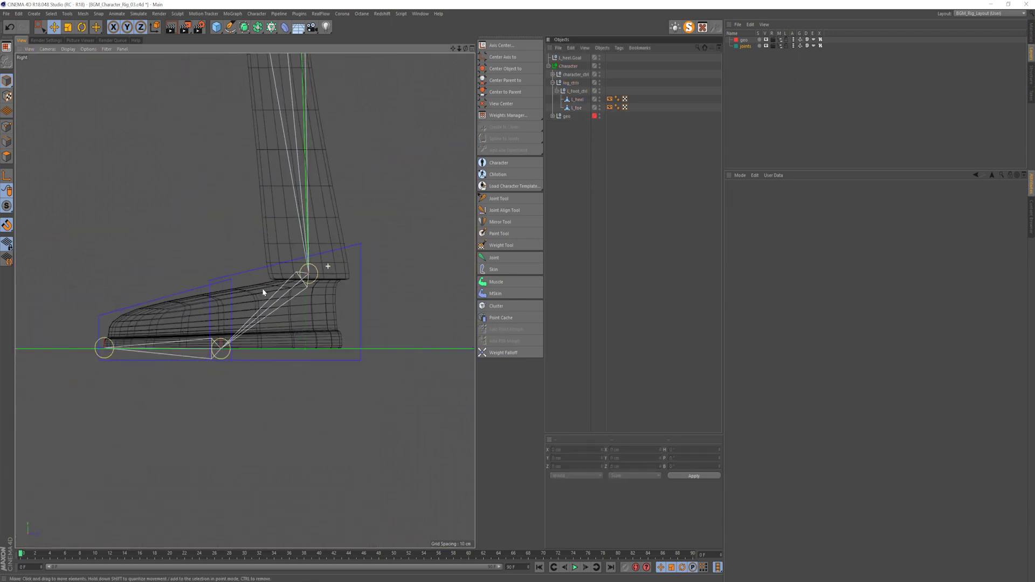
middle_click_drag(315, 278, 311, 289, "alt")
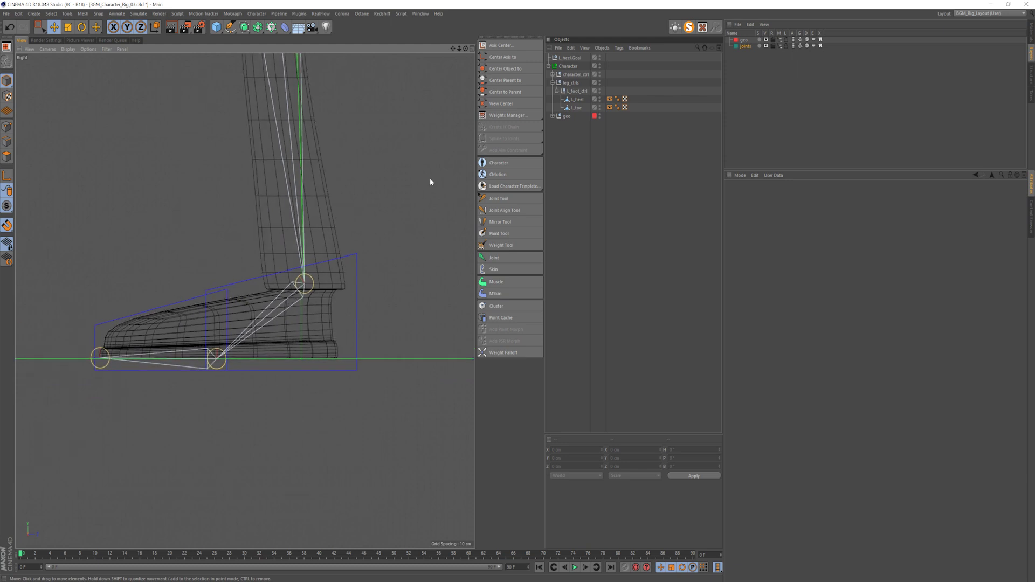
- Make L_heel.Goal a child of the L_heel control and clear the selection
left_click_drag(570, 57, 578, 100)
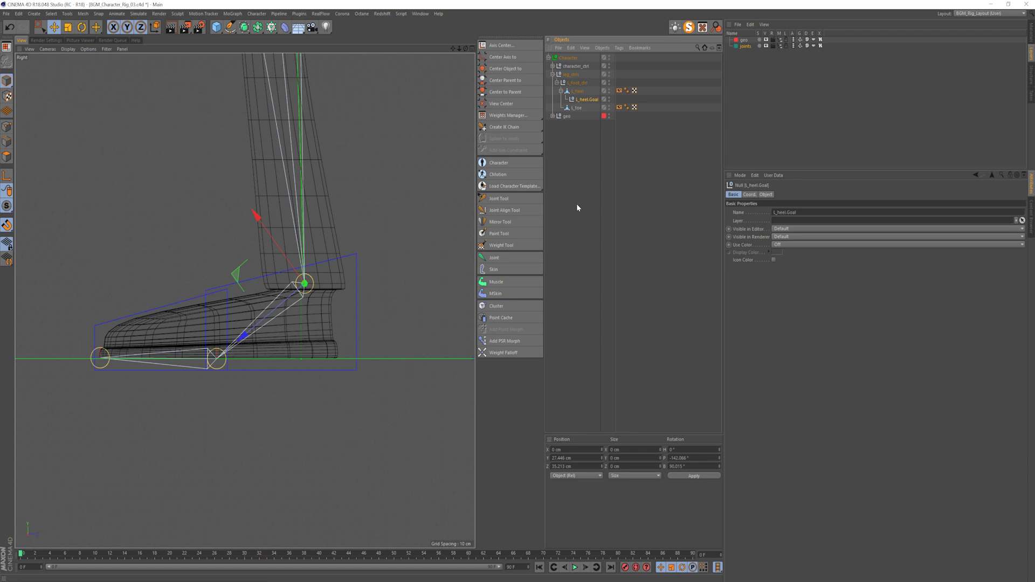
key("F1")
scroll(299, 242, "down", 3)
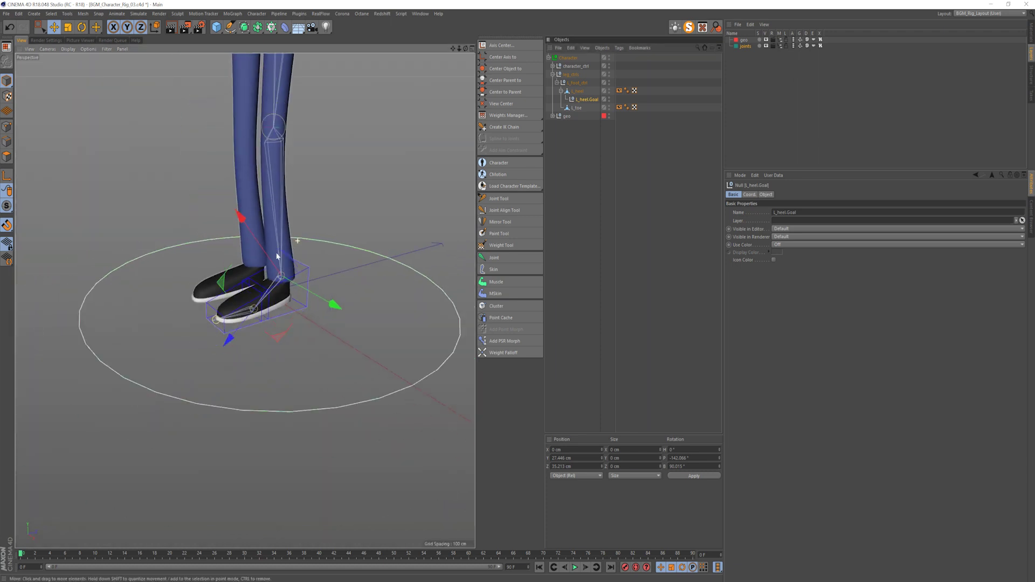
scroll(286, 233, "up", 2)
scroll(286, 233, "down", 3)
left_click(607, 219)
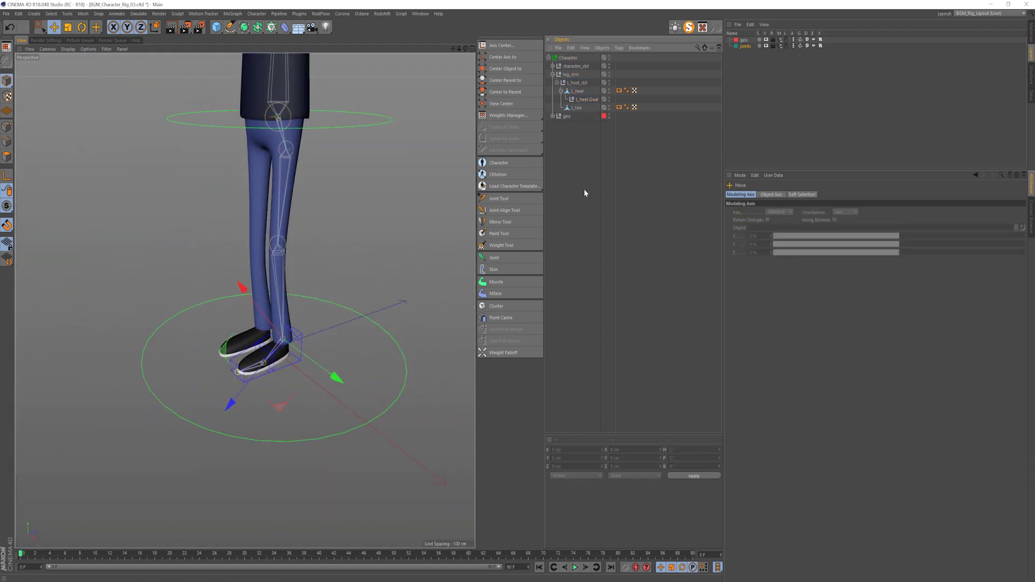
- Add a PSR constraint to the L_heel joint, maintaining the original offset and affecting rotation only
left_click(562, 92)
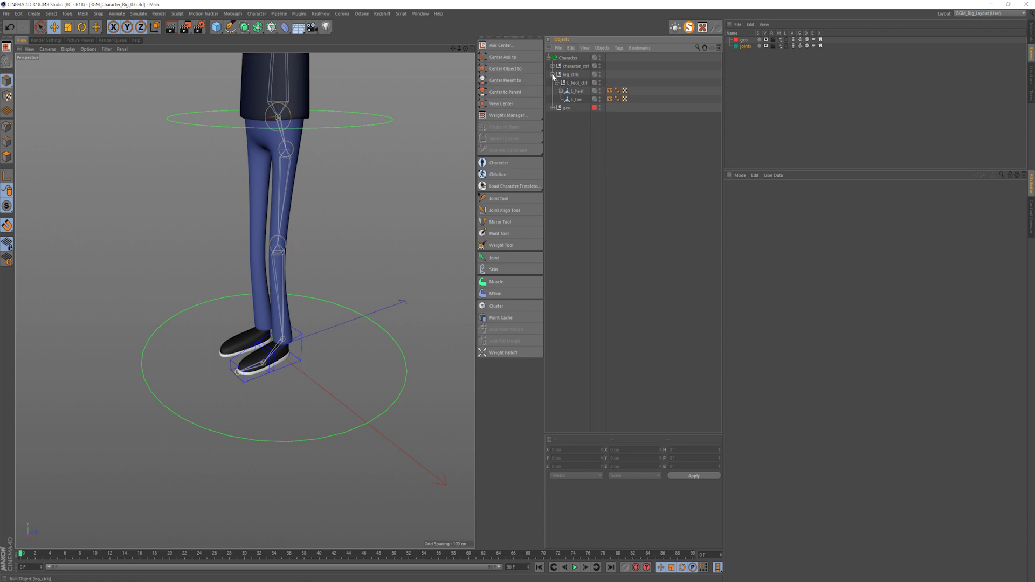
left_click(552, 65)
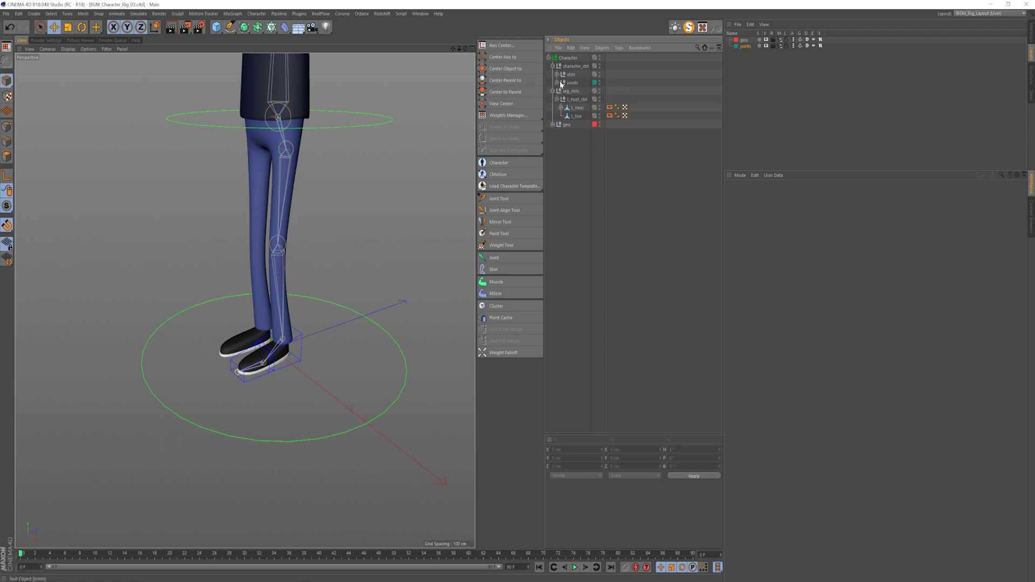
left_click(556, 83)
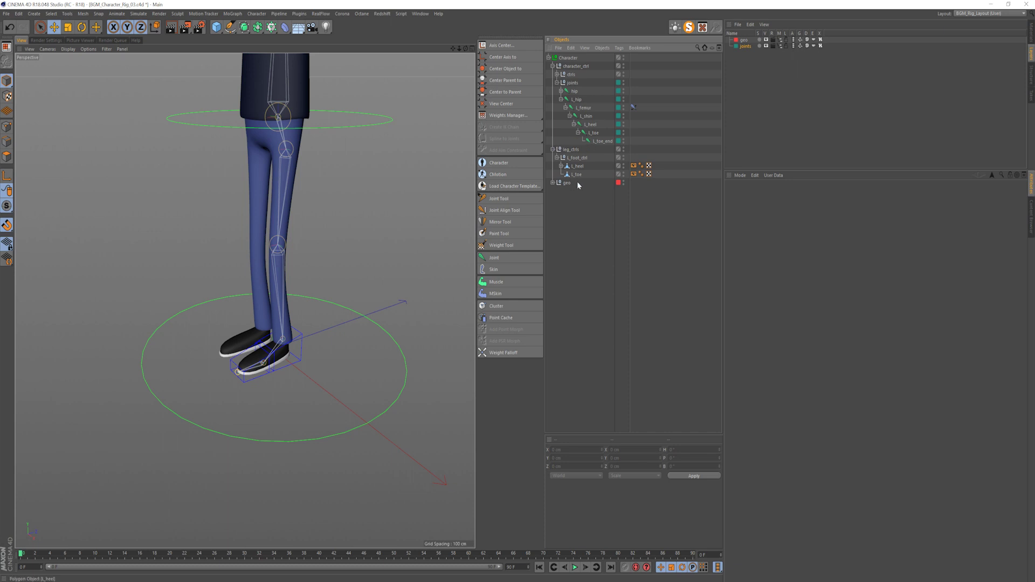
left_click(590, 125)
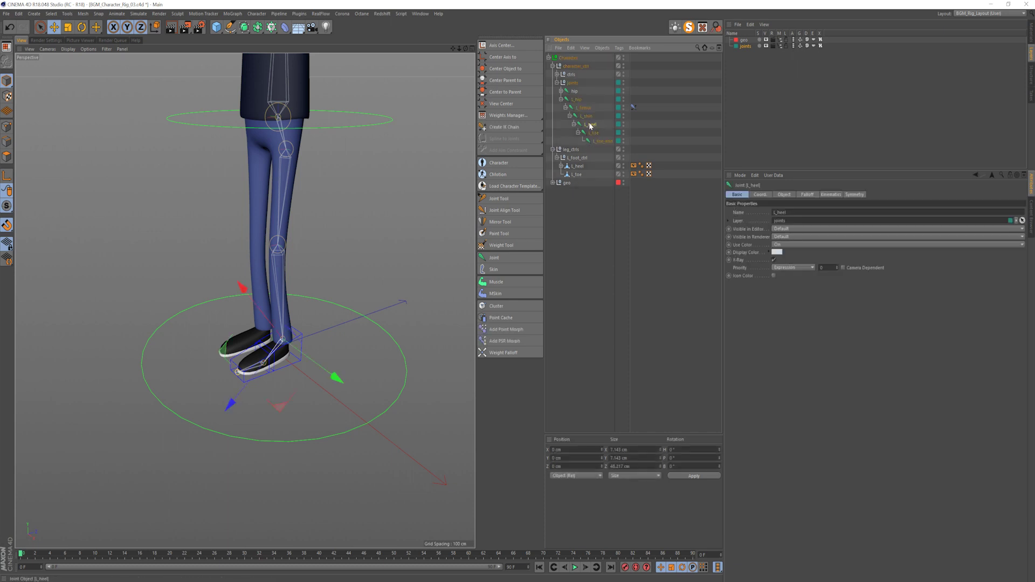
right_click(590, 125)
mouse_move(625, 145)
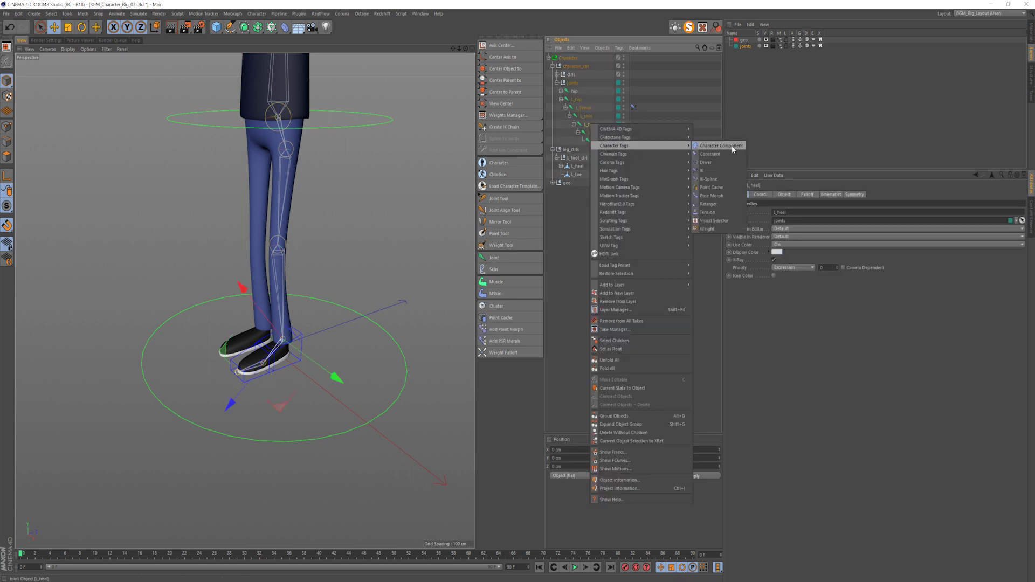
left_click(710, 154)
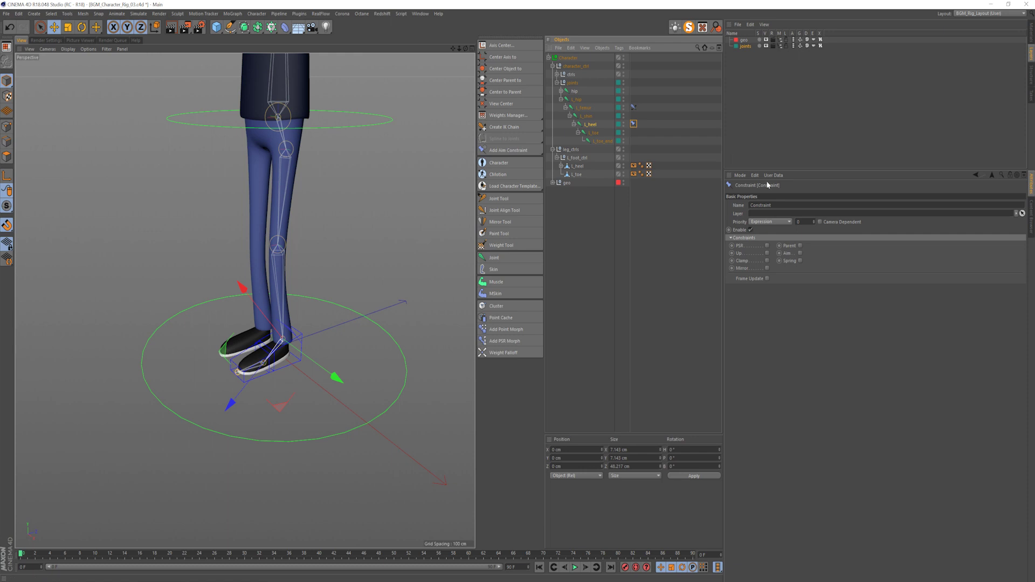
left_click(767, 246)
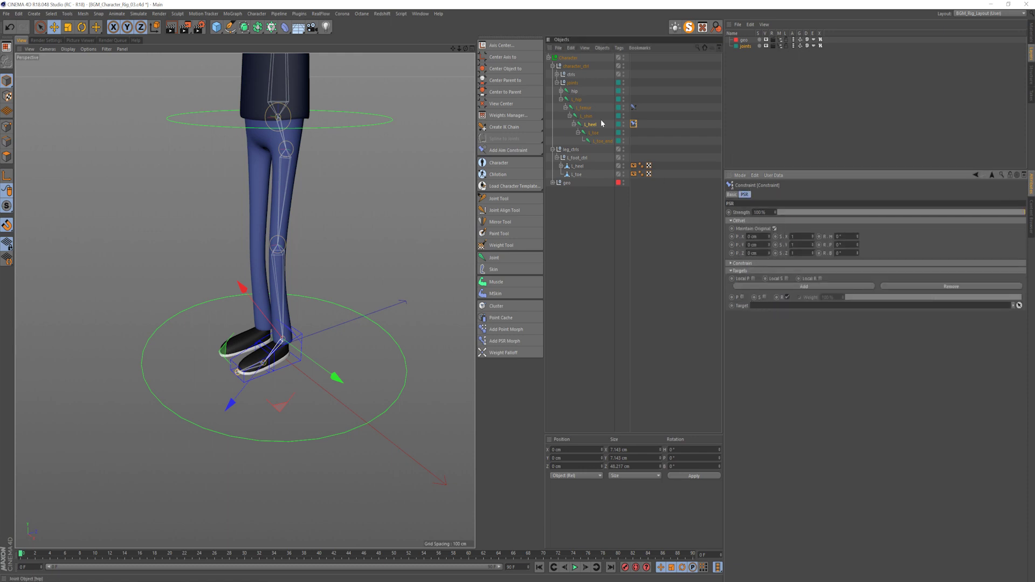
- Copy the L_heel joint's constraint to the L_toe joint and set the L_toe control as its target
left_click_drag(635, 131, 634, 132, "ctrl")
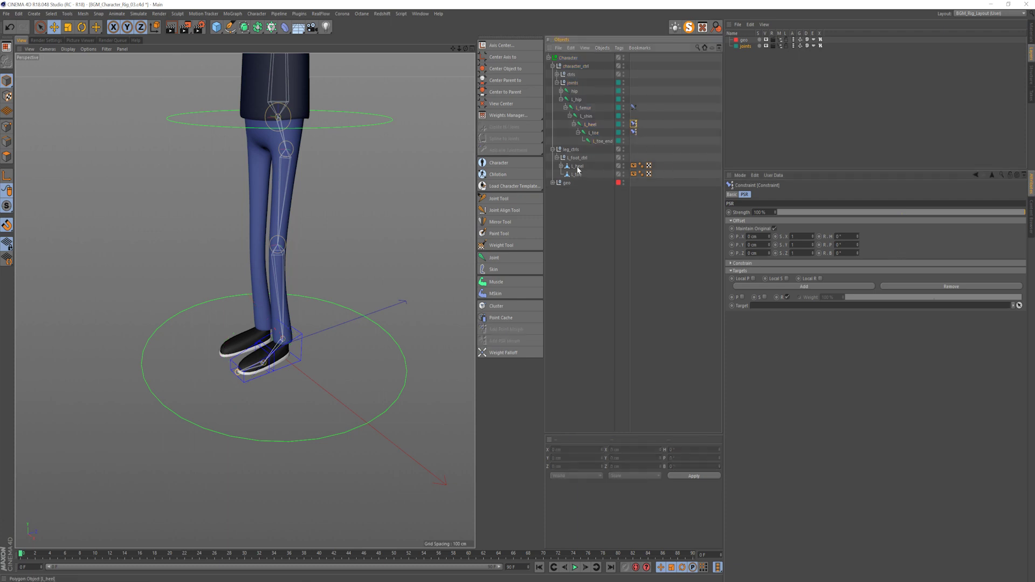
left_click(633, 133)
left_click_drag(576, 174, 783, 308)
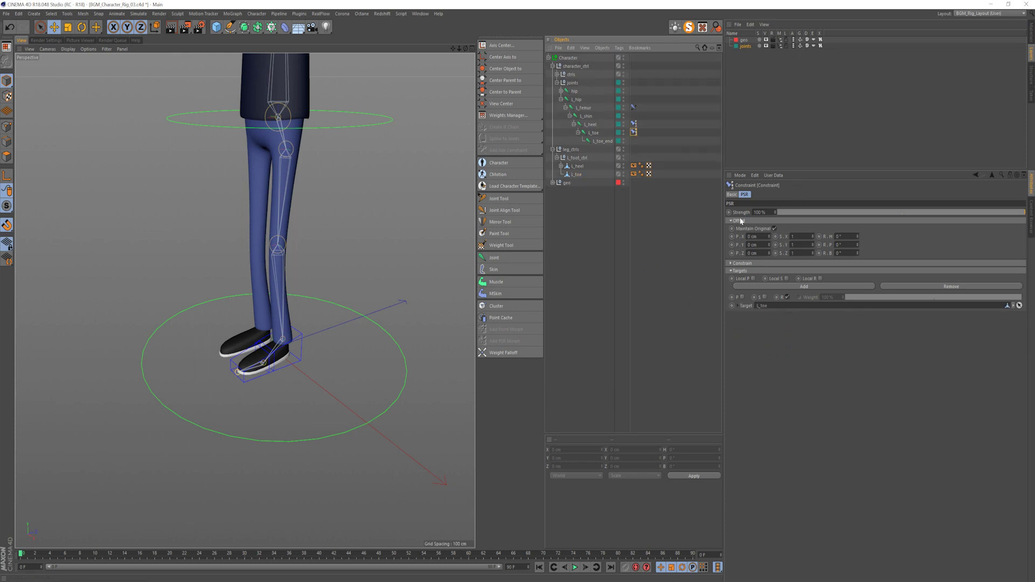
left_click(732, 195)
left_click(634, 124, "ctrl")
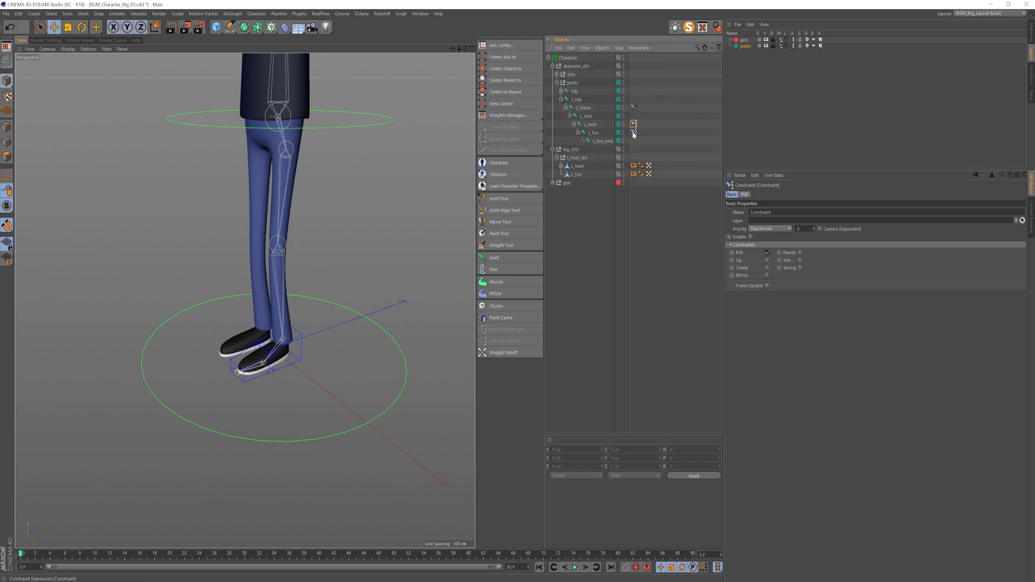
left_click(573, 280)
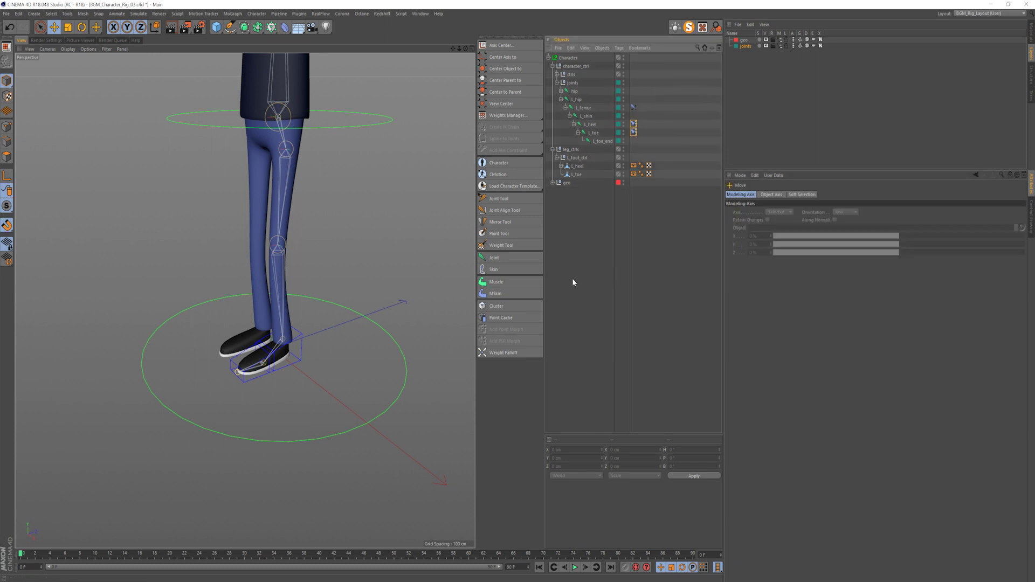
- Display the L_foot_ctrl null as a Cube and enlarge its radius to 25 cm
left_click(577, 158)
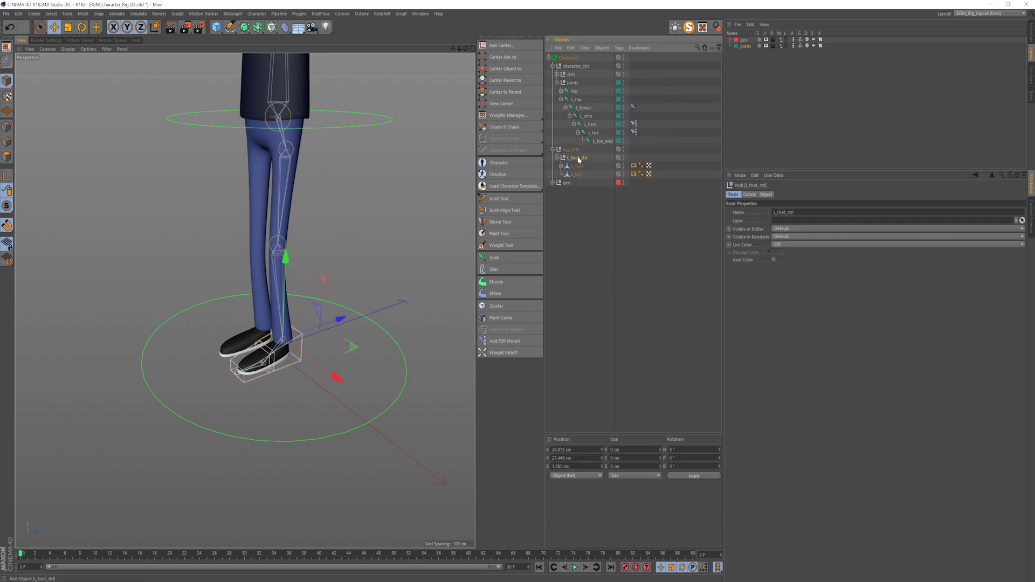
left_click(766, 195)
left_click(785, 212)
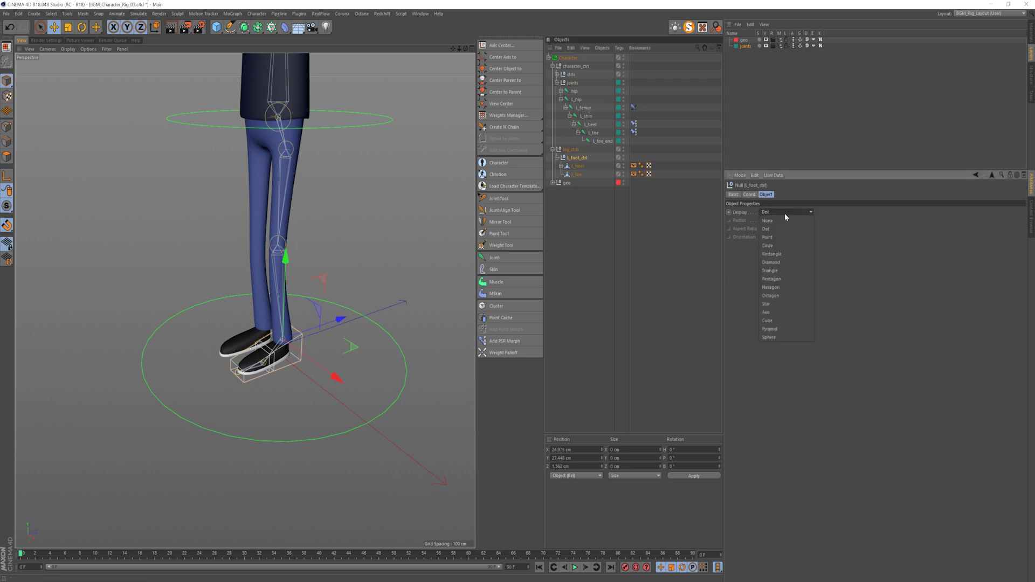
left_click(776, 316)
left_click(781, 253)
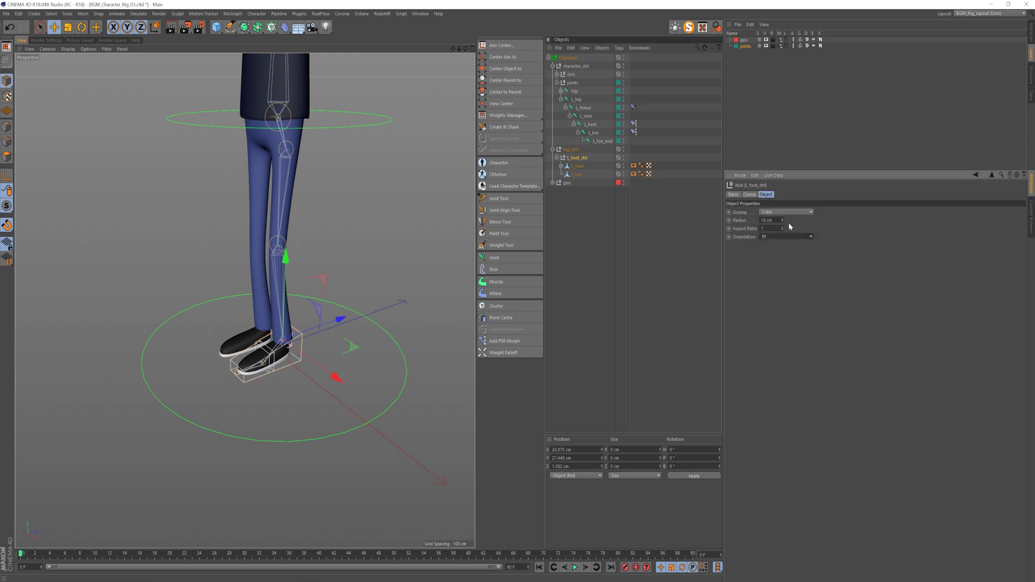
left_click_drag(782, 223, 785, 213)
left_click_drag(326, 344, 373, 333, "alt")
- Try the Sphere display shape on the L_foot_ctrl null
left_click(787, 212)
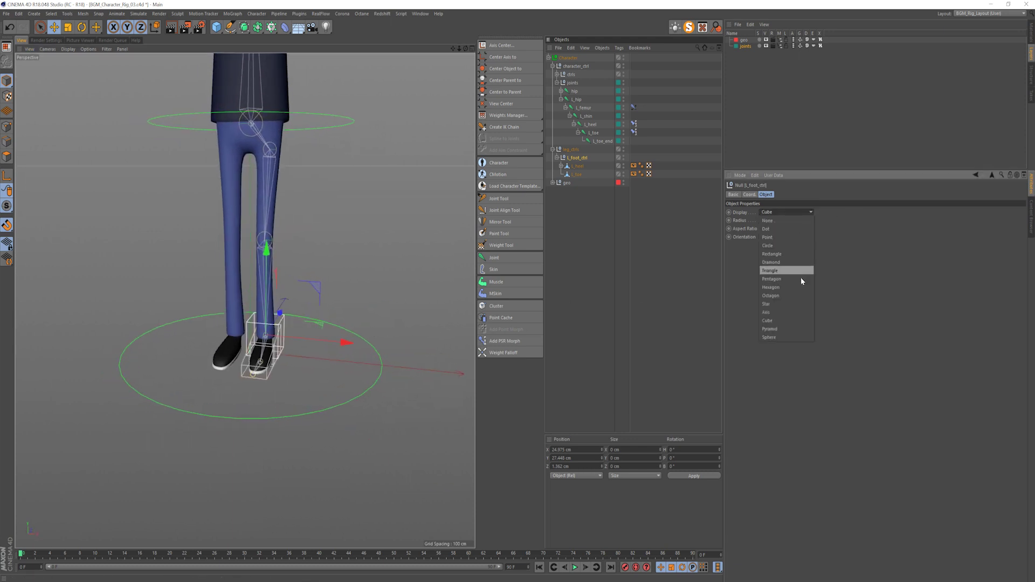
left_click(778, 339)
scroll(289, 344, "up", 5)
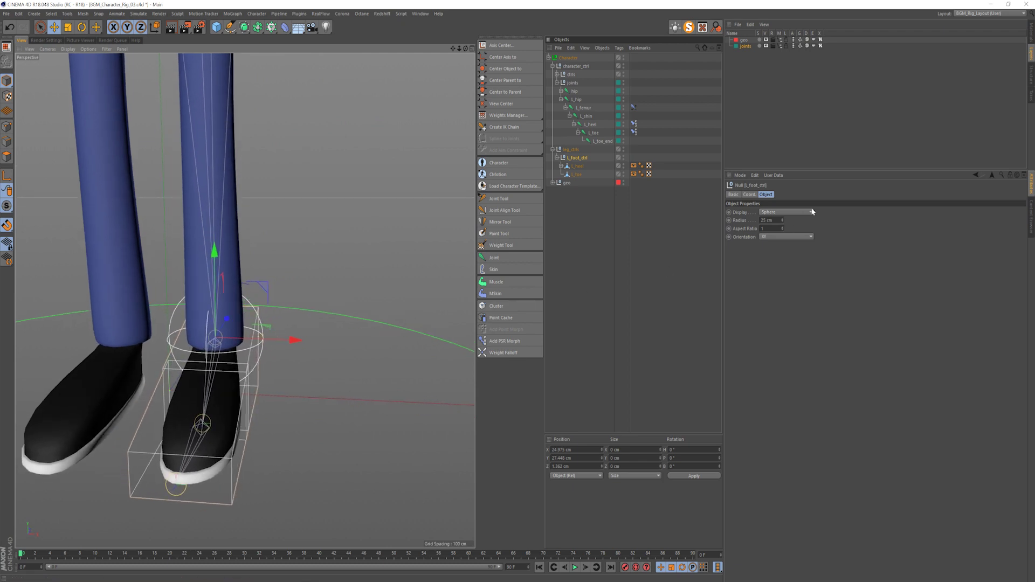
left_click_drag(248, 342, 278, 339, "alt")
left_click(783, 221)
left_click(782, 219)
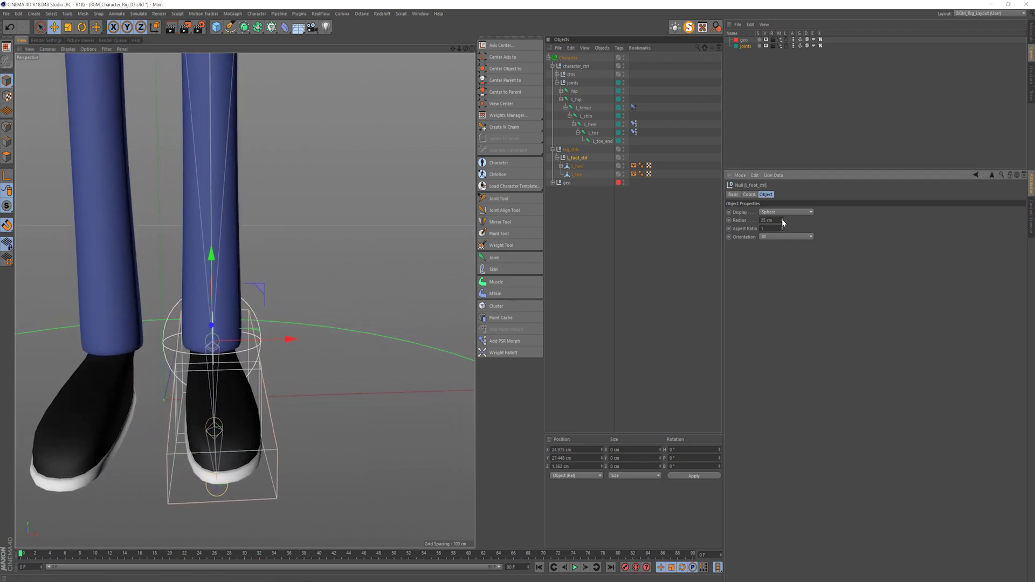
- Switch L_foot_ctrl's display shape to Cube and reduce its radius to 21 cm
left_click(781, 211)
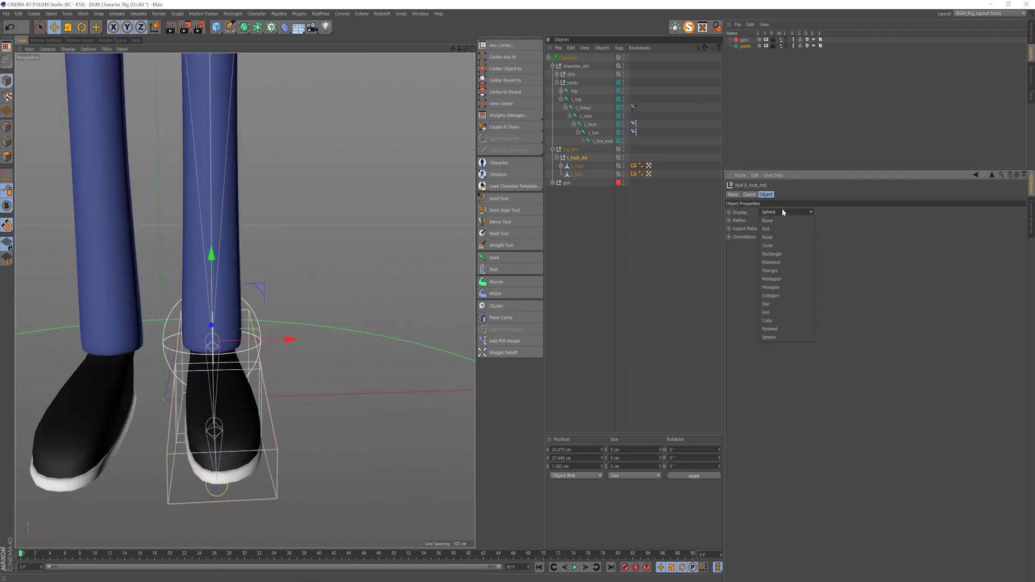
left_click(777, 305)
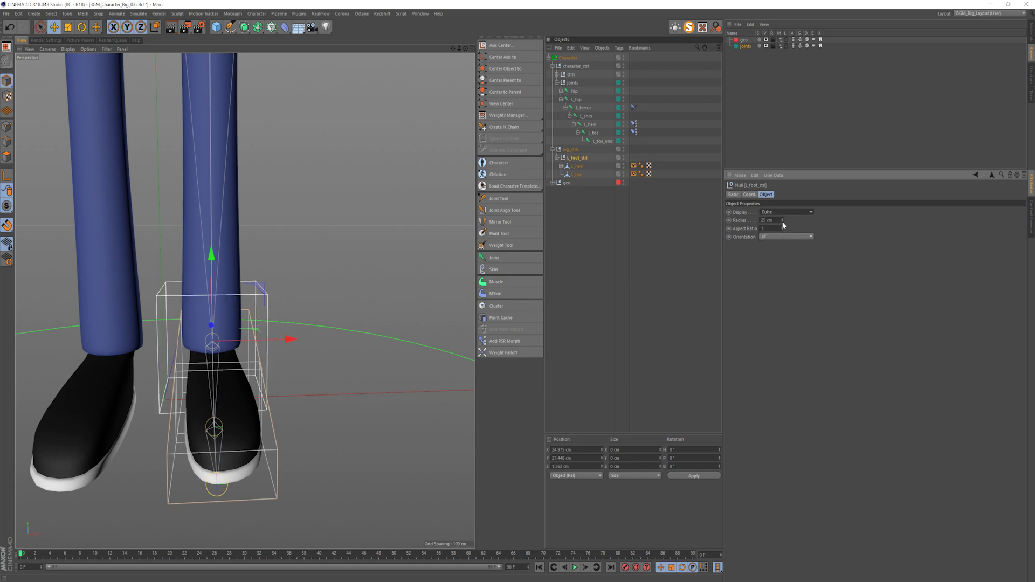
left_click_drag(783, 225, 785, 230)
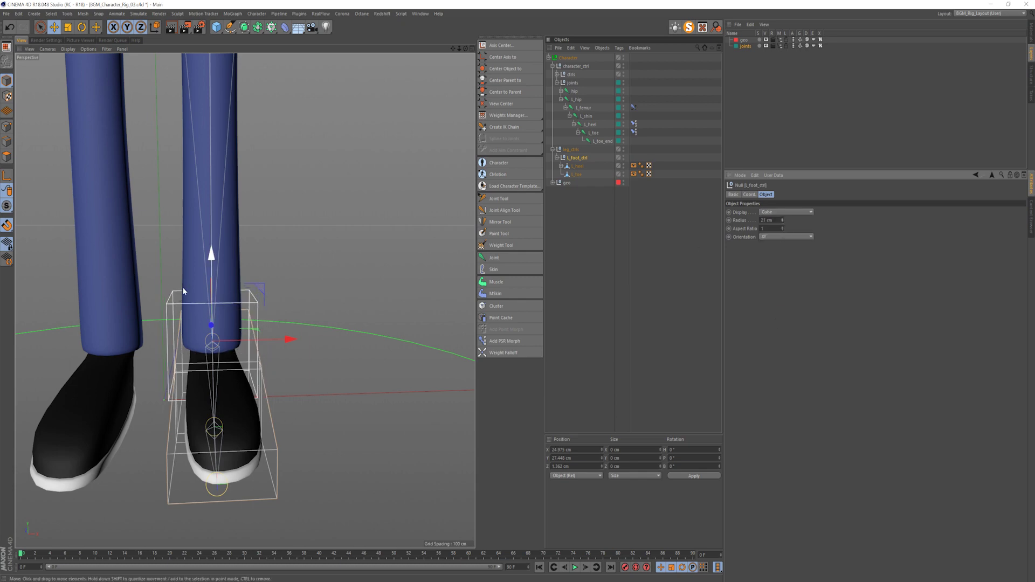
left_click_drag(183, 291, 148, 292, "alt")
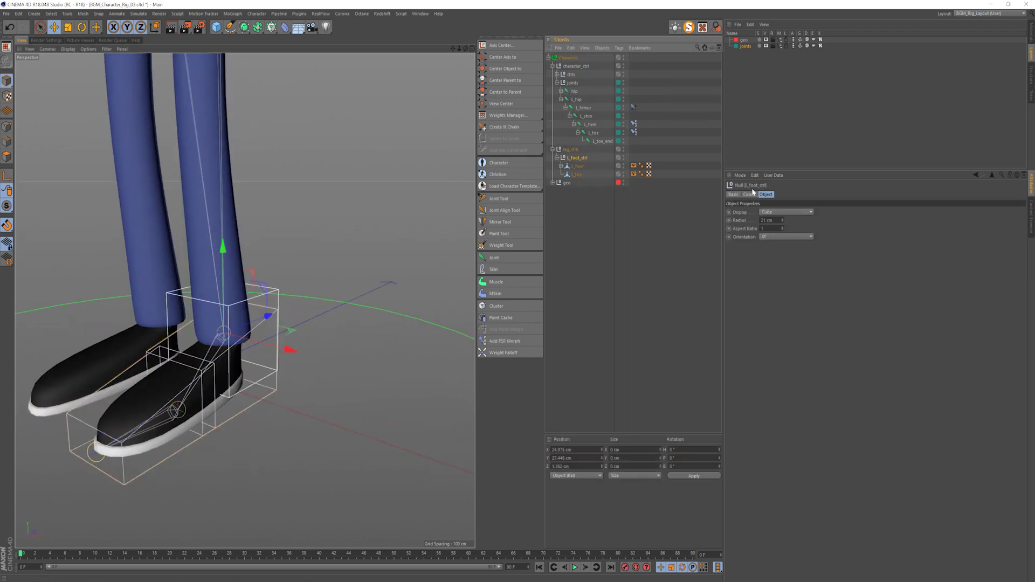
- Turn on Use Color for L_foot_ctrl, make its display color blue, and clear the selection
left_click(733, 194)
left_click(785, 245)
left_click(783, 271)
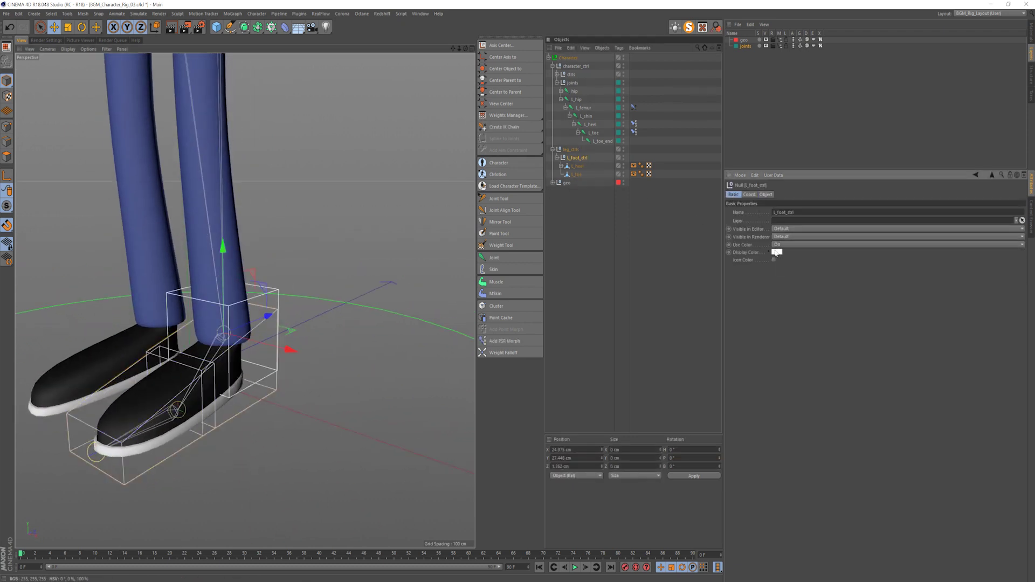
left_click(776, 252)
left_click(785, 305)
left_click(762, 347)
left_click(581, 219)
scroll(292, 274, "down", 3)
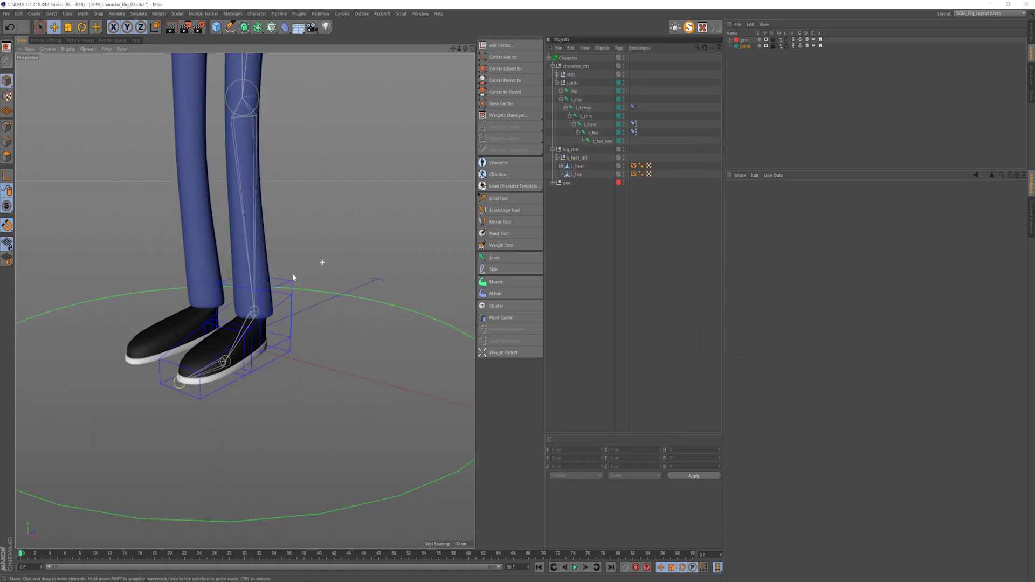
- Freeze all transformations on L_foot_ctrl, L_heel, L_heel.Goal and L_toe, as well as on their parent leg_ctrls
left_click(557, 158)
left_click(550, 158)
left_click(550, 158)
left_click(557, 157)
left_click(576, 158)
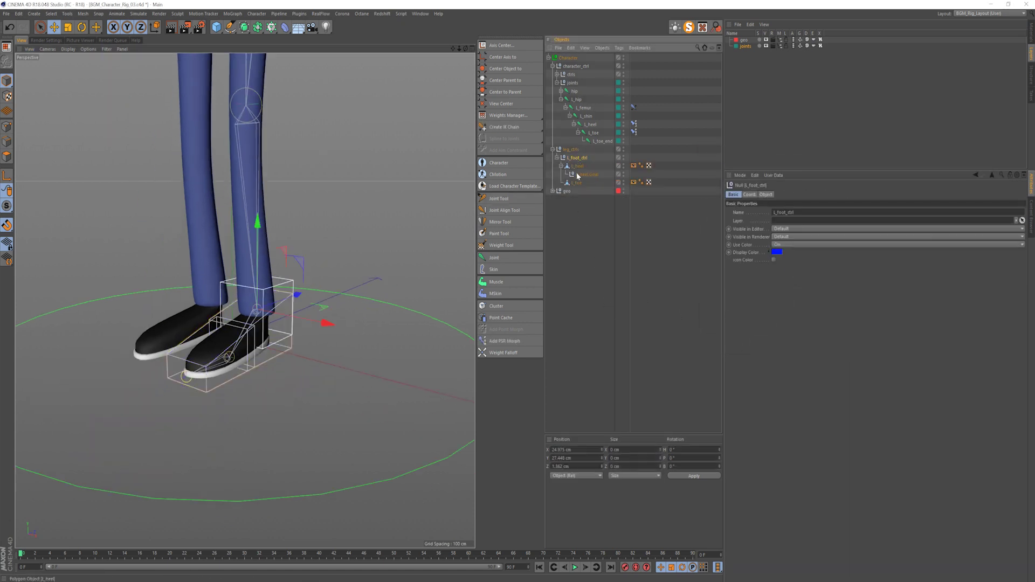
left_click(576, 183, "shift")
left_click(750, 194)
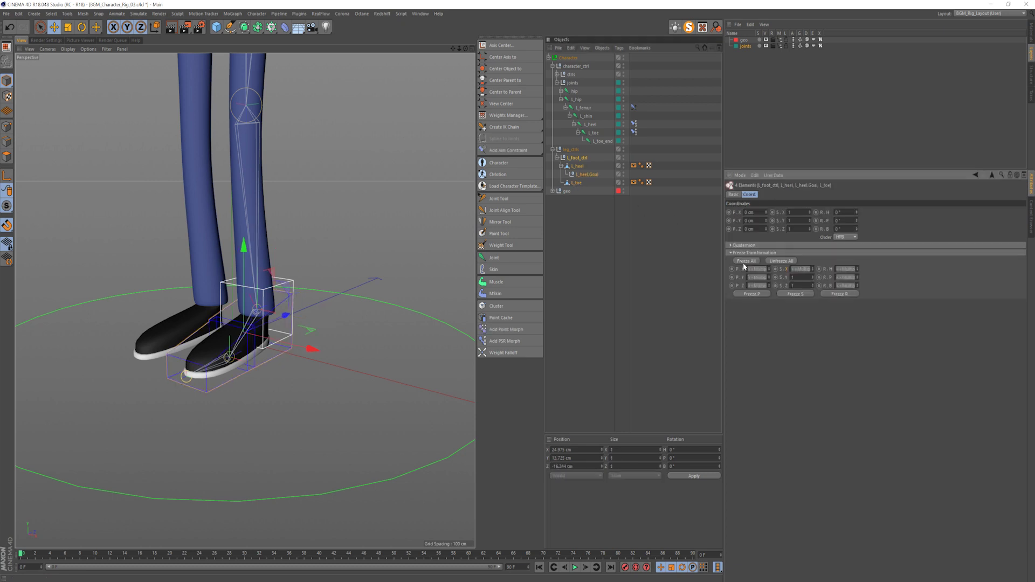
left_click(571, 150)
left_click(758, 262)
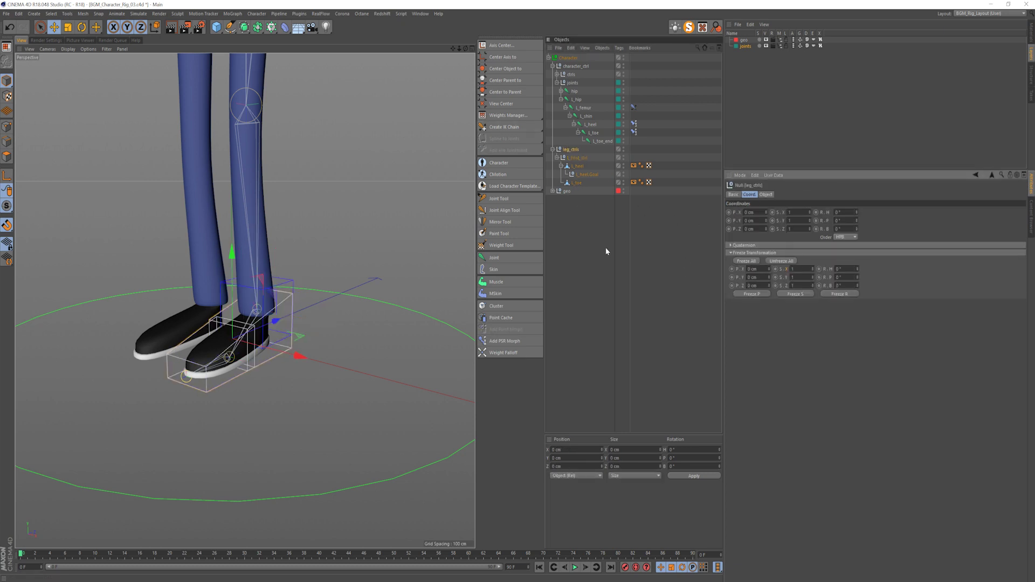
left_click(606, 247)
- Raise L_foot_ctrl about 49 cm to test the leg's IK bend, and turn off snapping
scroll(358, 303, "down", 3)
left_click_drag(367, 284, 291, 281, "alt")
middle_click_drag(291, 282, 291, 274, "alt")
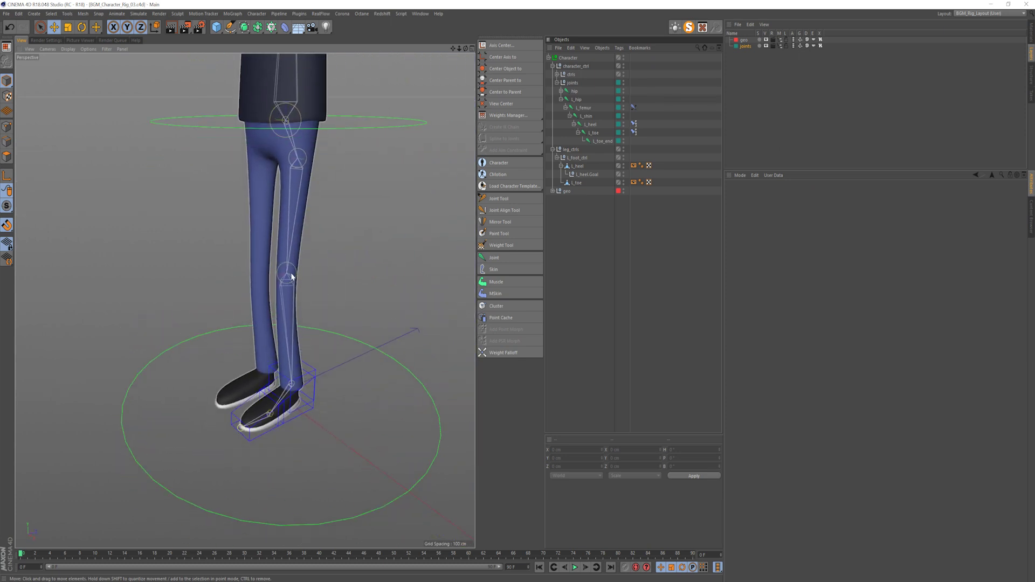
right_click_drag(290, 369, 337, 378, "alt")
left_click(336, 374)
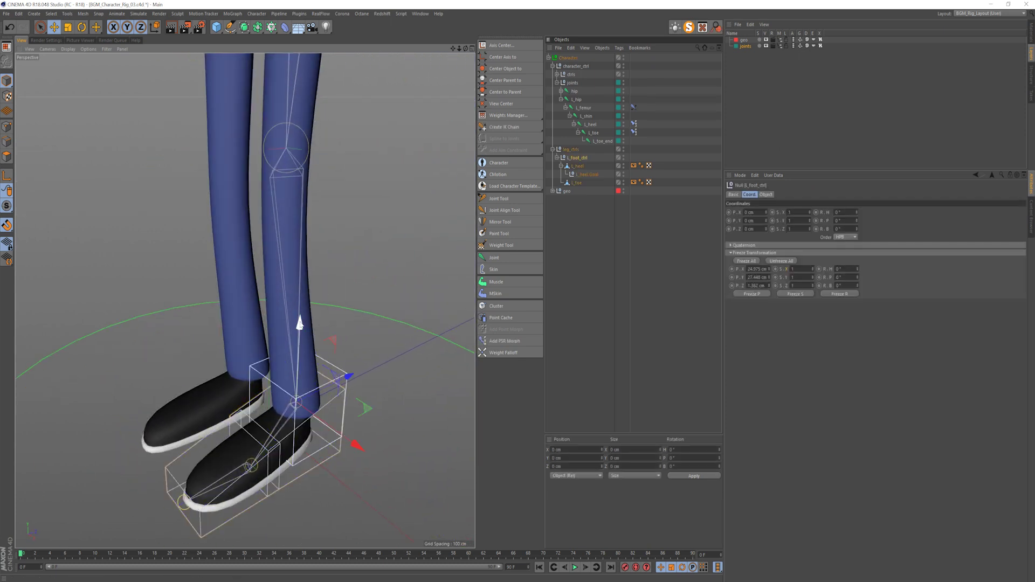
left_click_drag(296, 324, 302, 237)
left_click(7, 223)
scroll(185, 273, "down", 3)
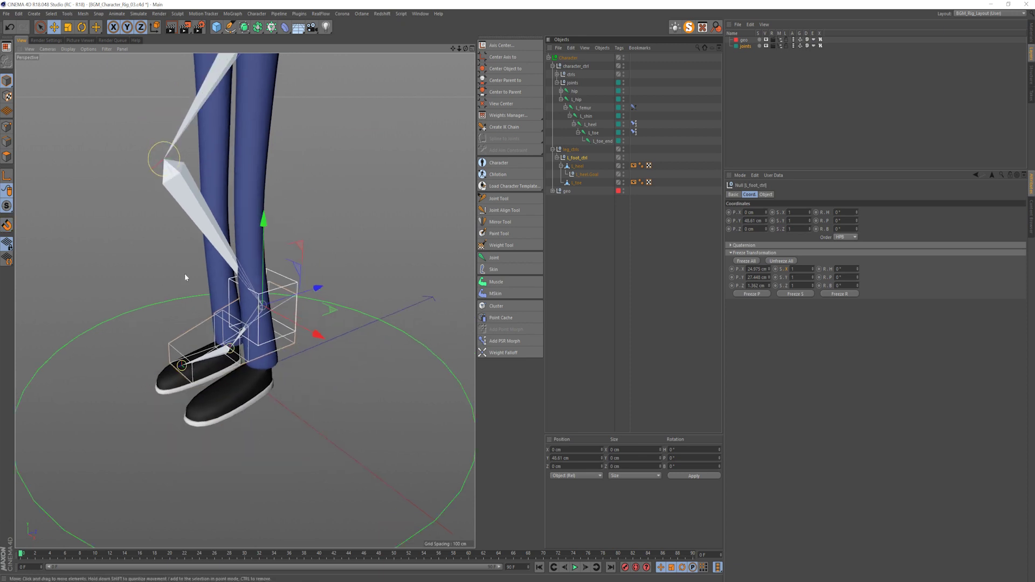
middle_click_drag(184, 274, 198, 344, "alt")
mouse_move(275, 310)
left_mouse_down()
mouse_move(278, 297)
mouse_move(279, 331)
mouse_move(279, 238)
mouse_move(270, 302)
left_mouse_up()
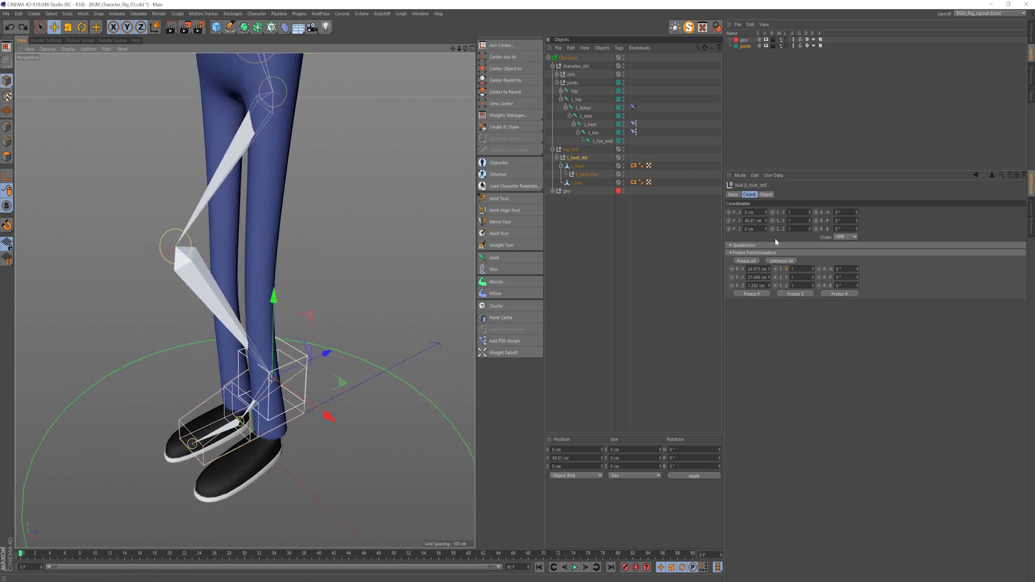
- Reset the Y position of L_foot_ctrl to 0 cm
left_click(758, 221)
type("0")
key("Return")
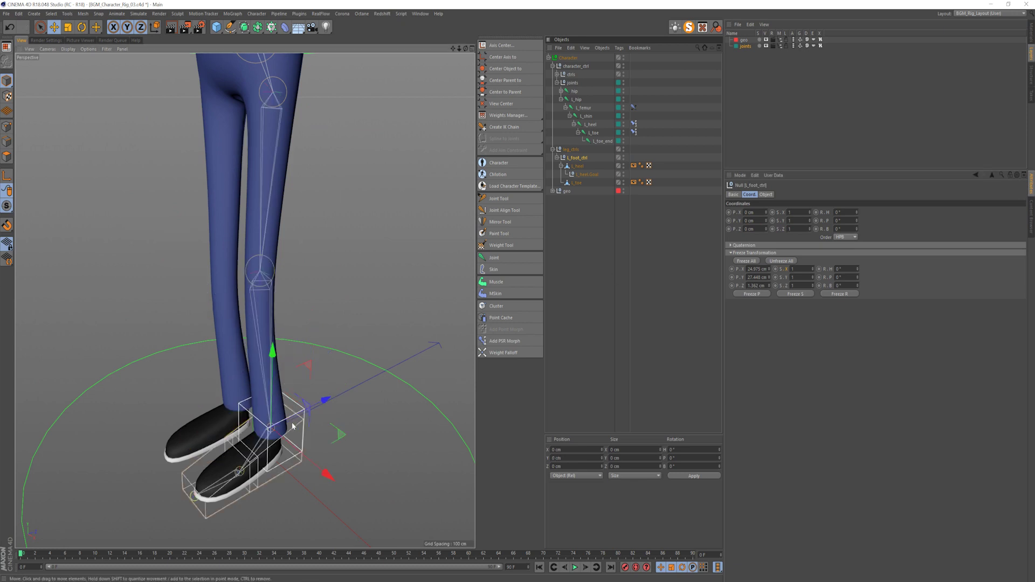
- Test the pitch rotation of L_foot_ctrl, and undo the rotation
scroll(288, 364, "down", 2)
key("r")
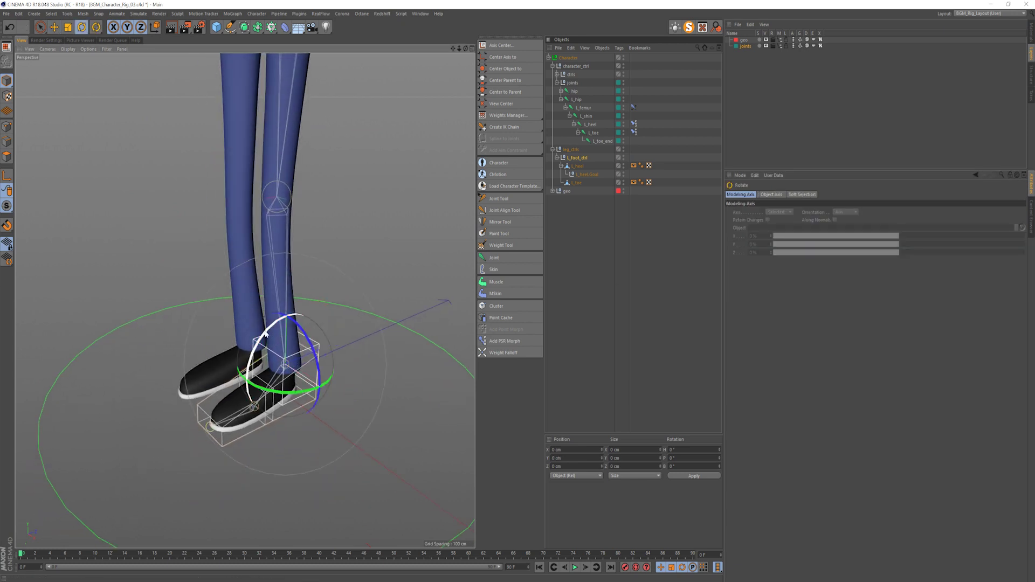
left_click_drag(267, 334, 253, 362)
key("ctrl+z")
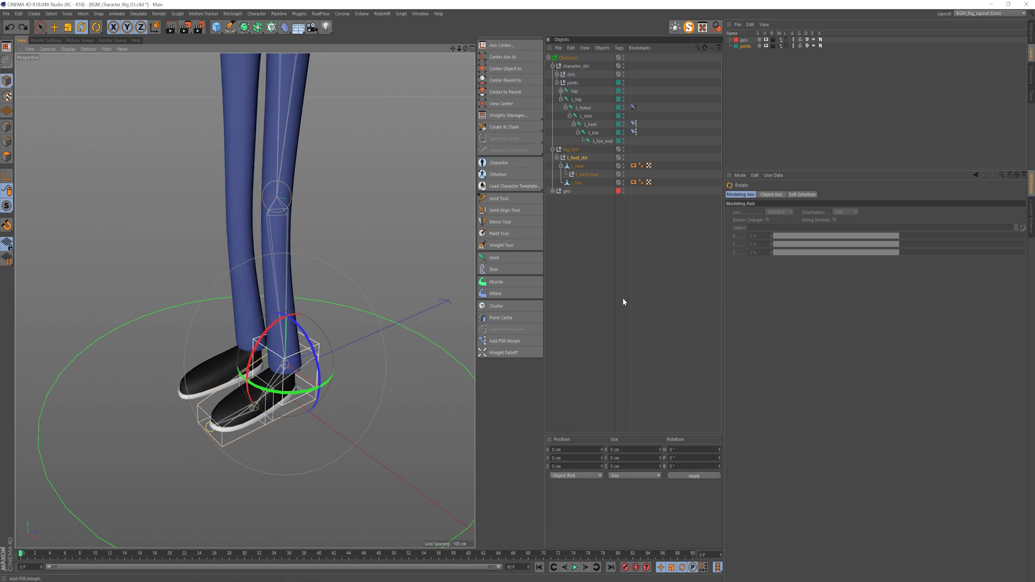
- Test the pitch rotation of the L_heel control to lift the heel, and undo it
left_click(577, 166)
scroll(259, 377, "up", 3)
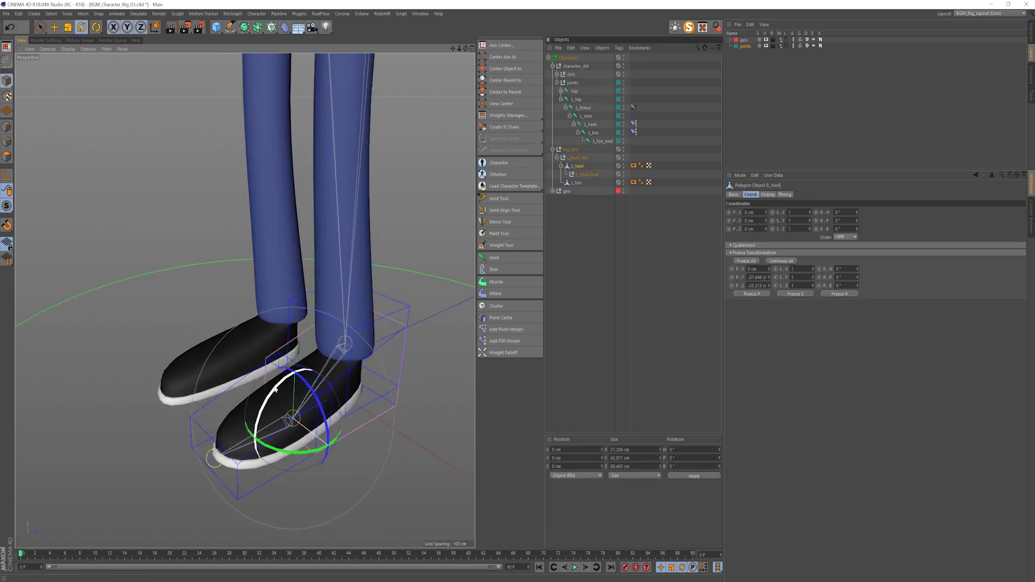
left_click_drag(274, 384, 244, 421)
key("ctrl+z")
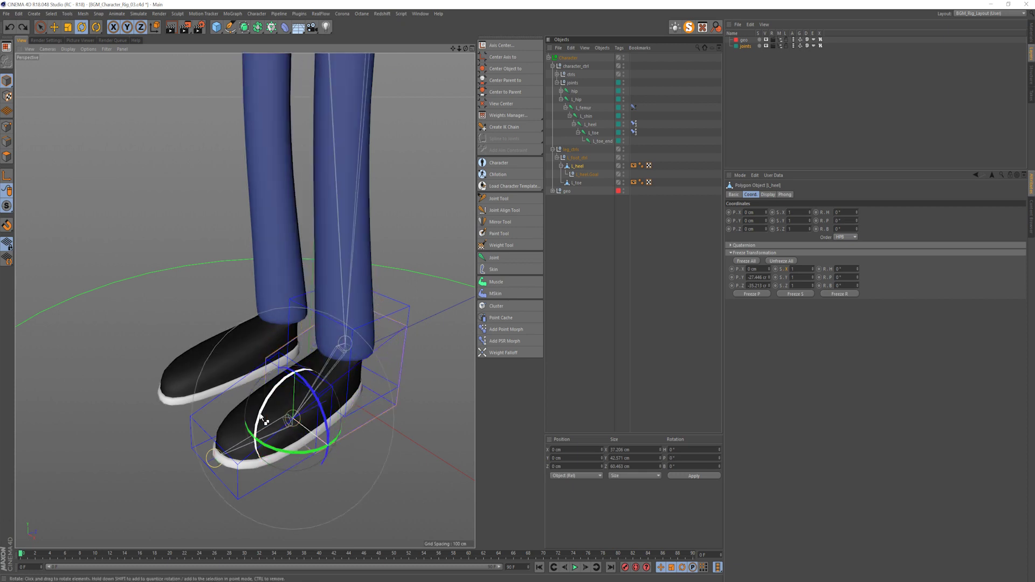
- Test the pitch rotation of the L_toe control, and undo the rotation
left_click(586, 174)
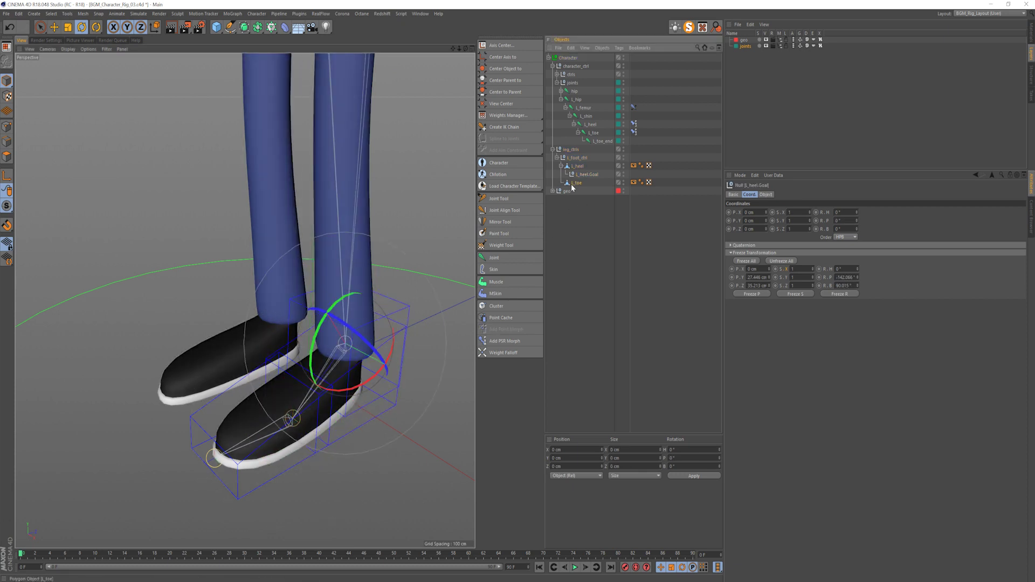
left_click(573, 184)
left_click_drag(267, 383, 261, 359)
key("ctrl+z")
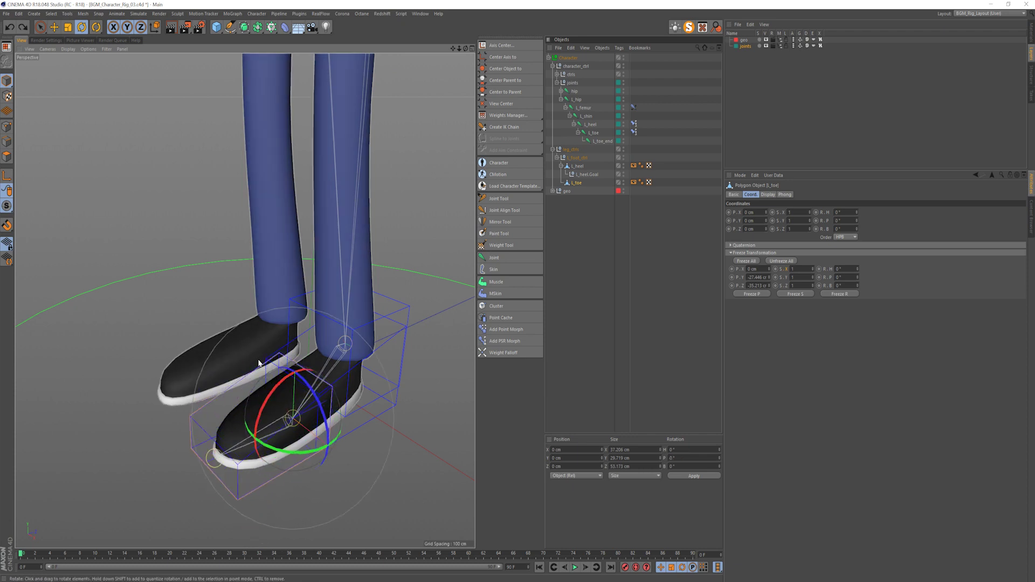
left_click(572, 366)
- Add a pole vector object to the IK tag on the L_femur joint
key("e")
right_click_drag(327, 366, 312, 304, "alt")
middle_click_drag(313, 304, 312, 357, "alt")
left_click_drag(312, 358, 397, 337, "alt")
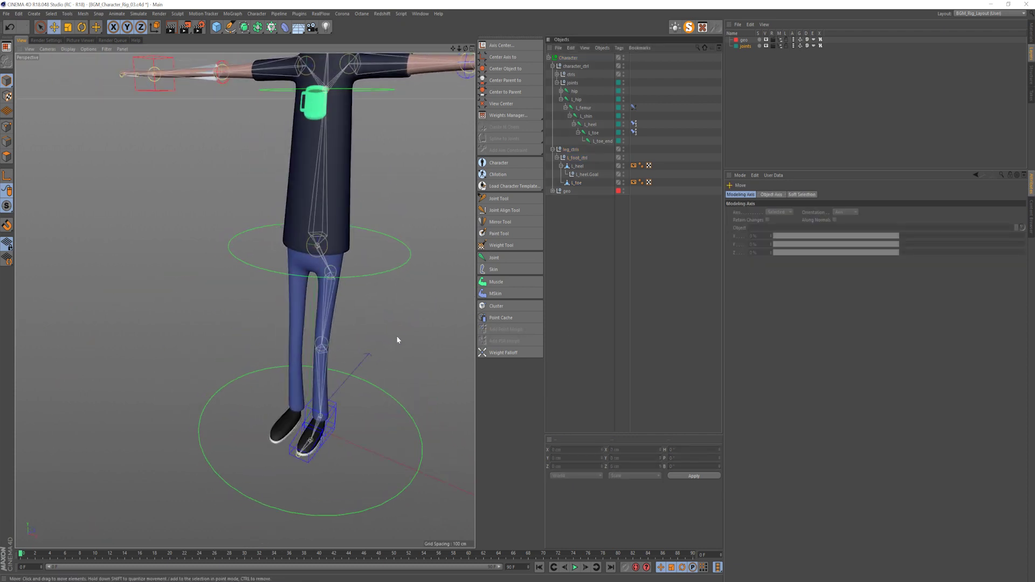
left_click(634, 108)
left_click(759, 194)
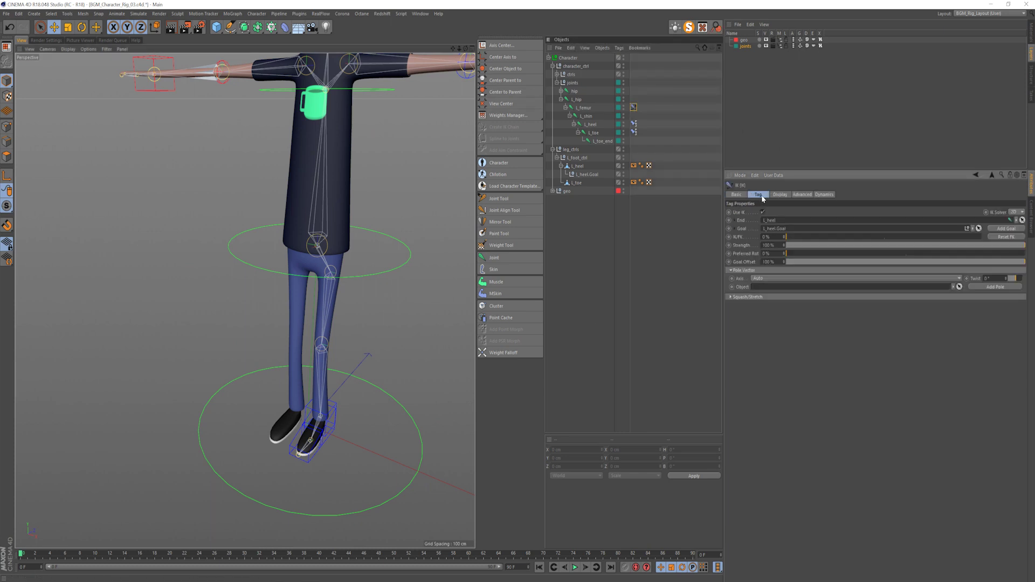
left_click(1010, 287)
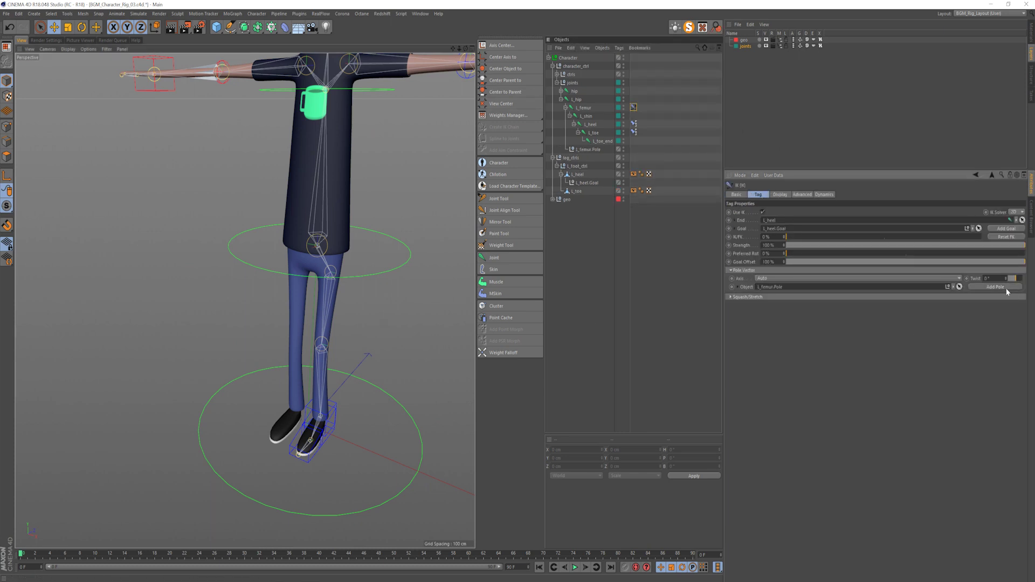
- Move the L_femur.Pole null into the leg controls group above L_foot_ctrl, and set its display shape to Sphere
left_click(585, 149)
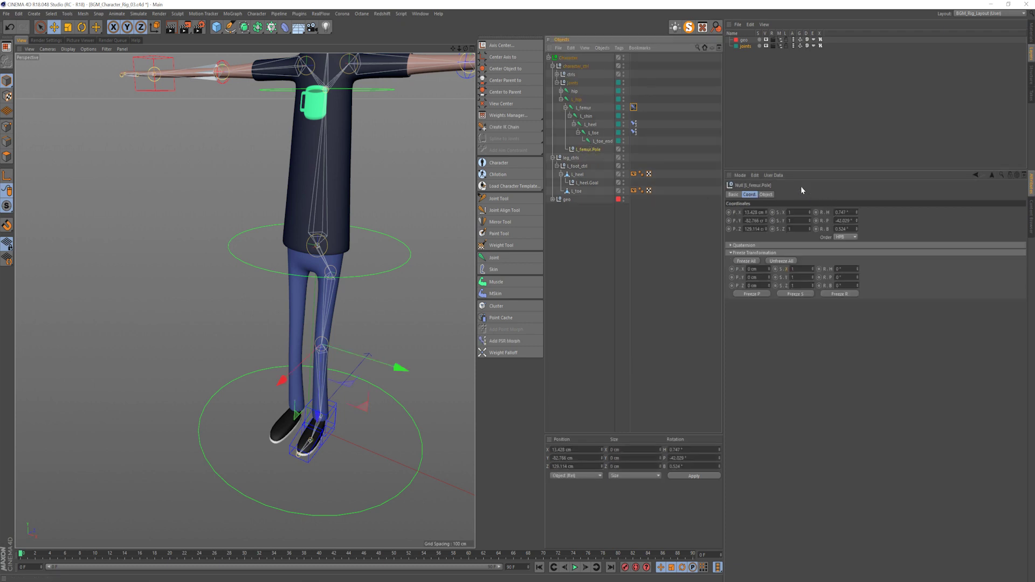
left_click(557, 167)
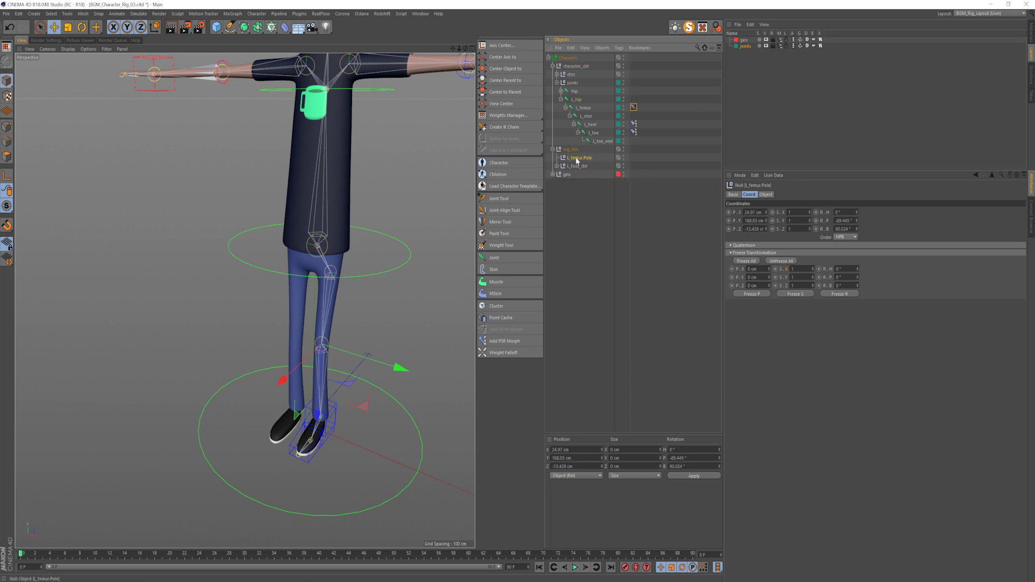
left_click(765, 195)
left_click(785, 212)
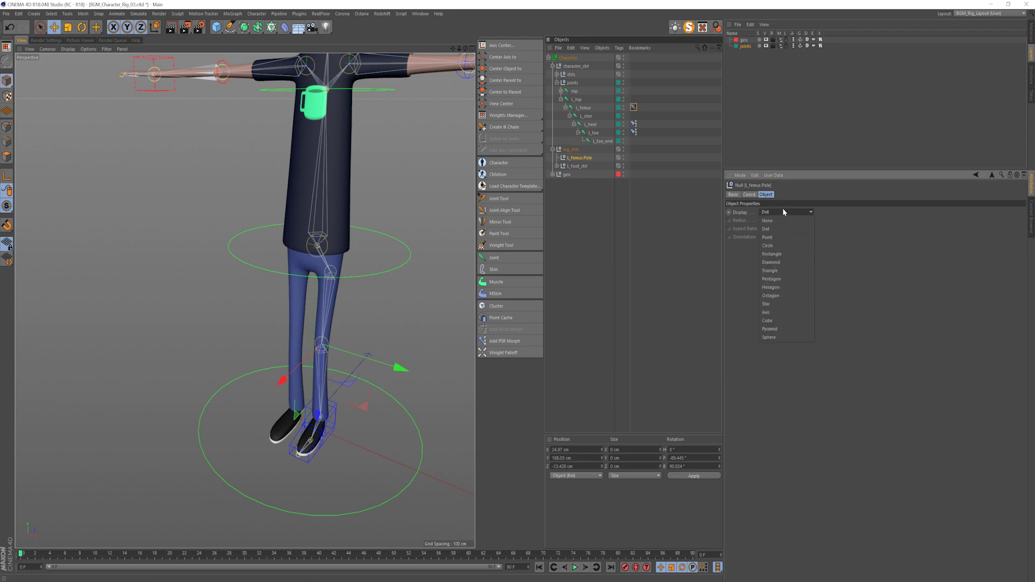
left_click(780, 338)
- Enable a custom display color for L_femur.Pole and set it to blue
left_click(733, 195)
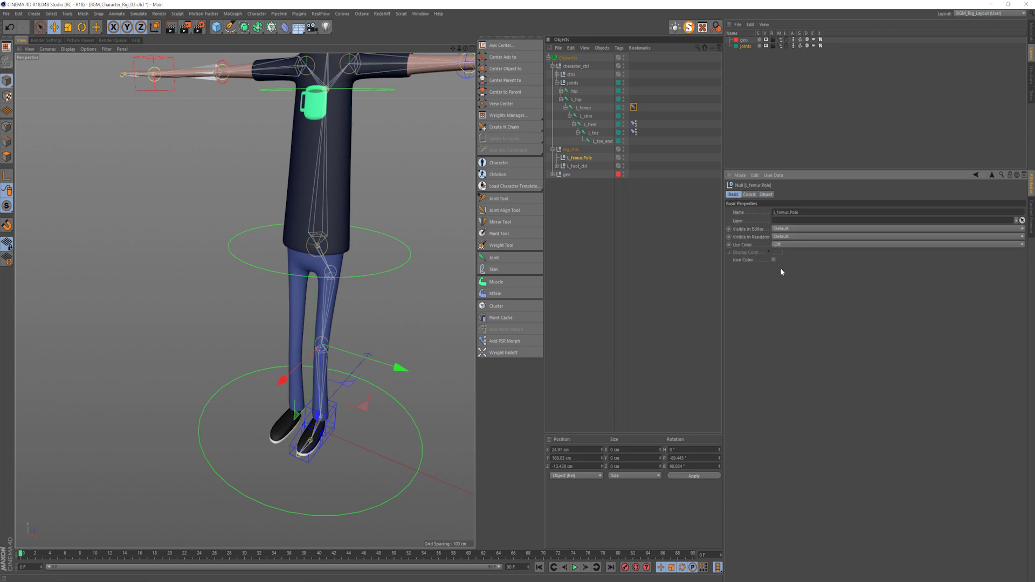
left_click(781, 244)
left_click(783, 270)
left_click(779, 253)
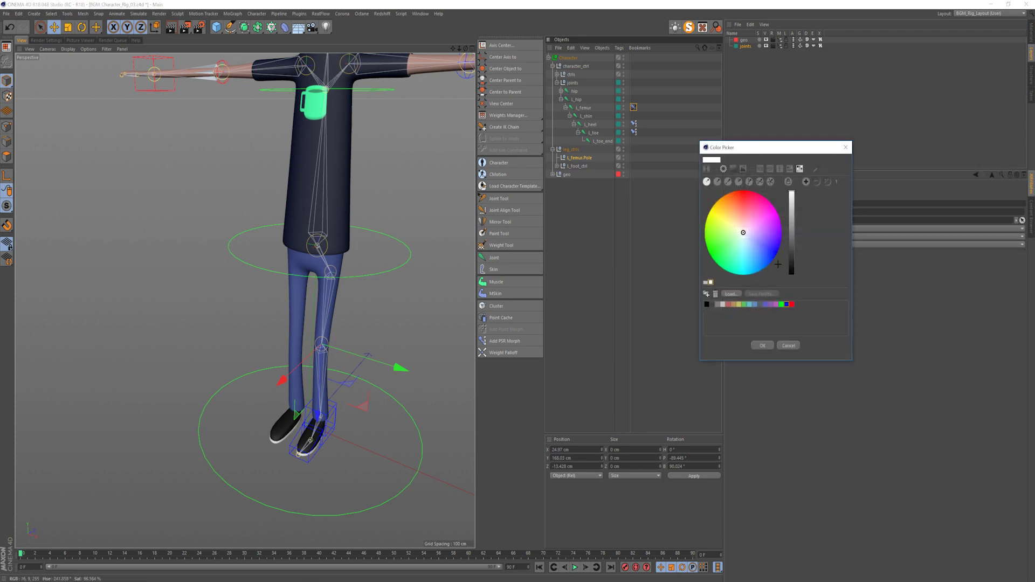
left_click(786, 305)
left_click(763, 345)
left_click(624, 297)
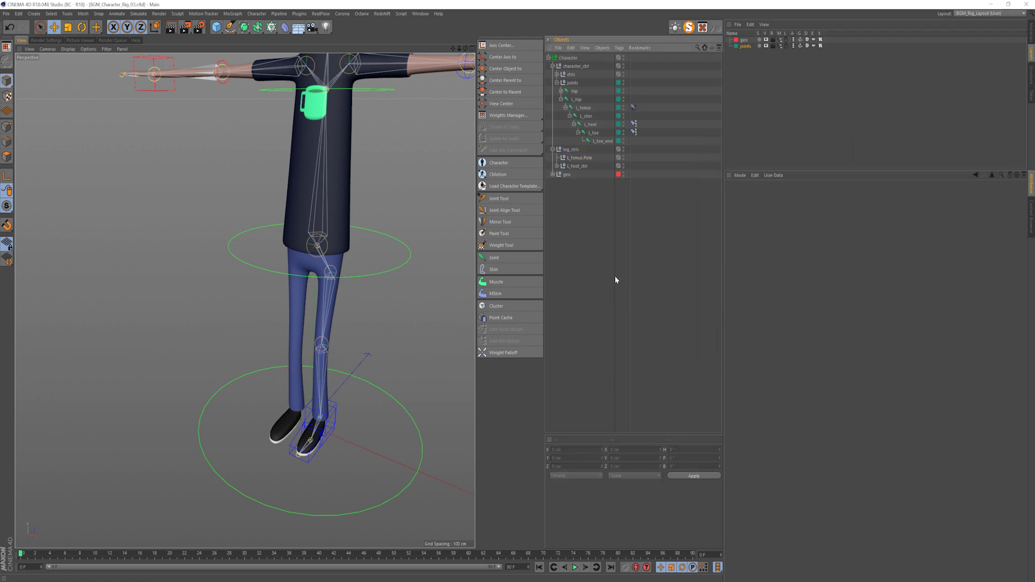
- Mirror the L_hip joint chain with its children and linked controls to create the right leg rig
left_click(566, 108)
left_click(561, 99)
left_click(574, 99)
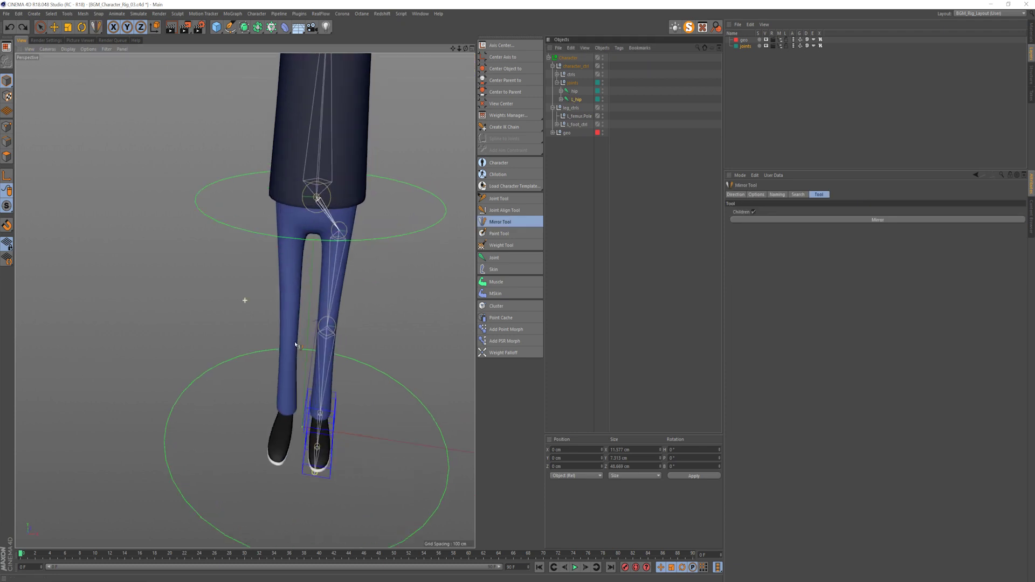
left_click_drag(245, 300, 233, 302, "alt")
left_click(578, 100)
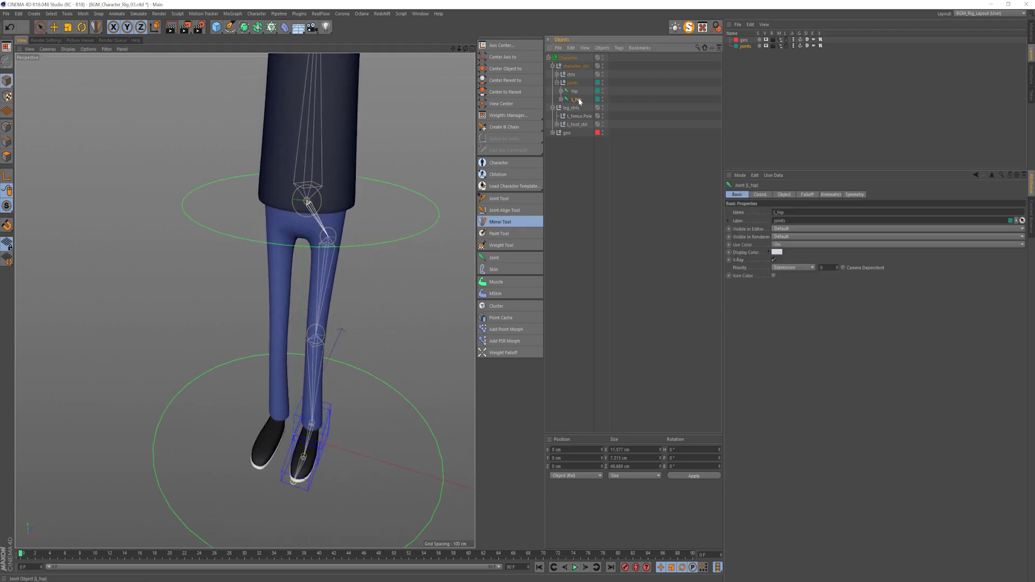
left_click(506, 221)
left_click(764, 195)
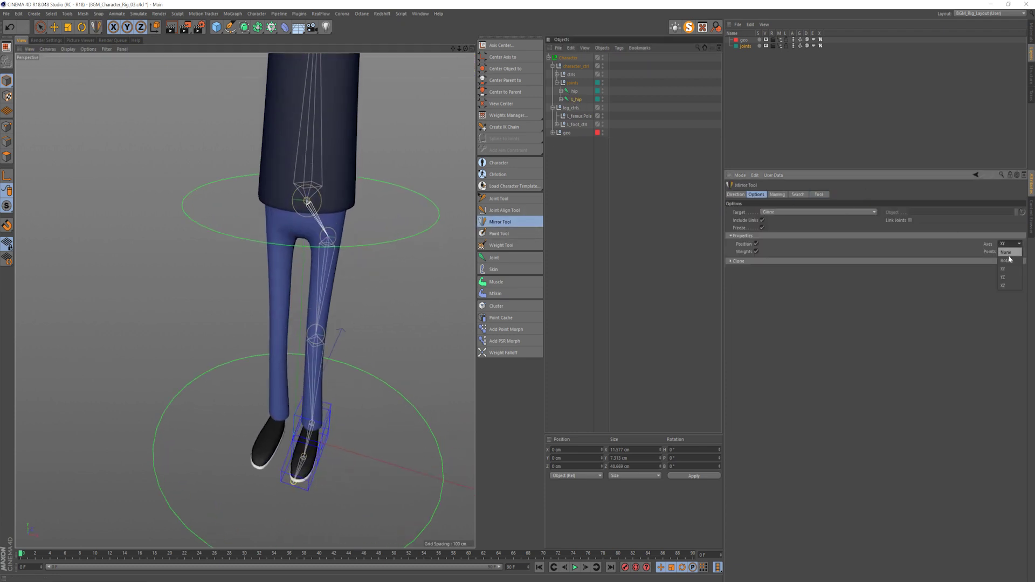
left_click(818, 195)
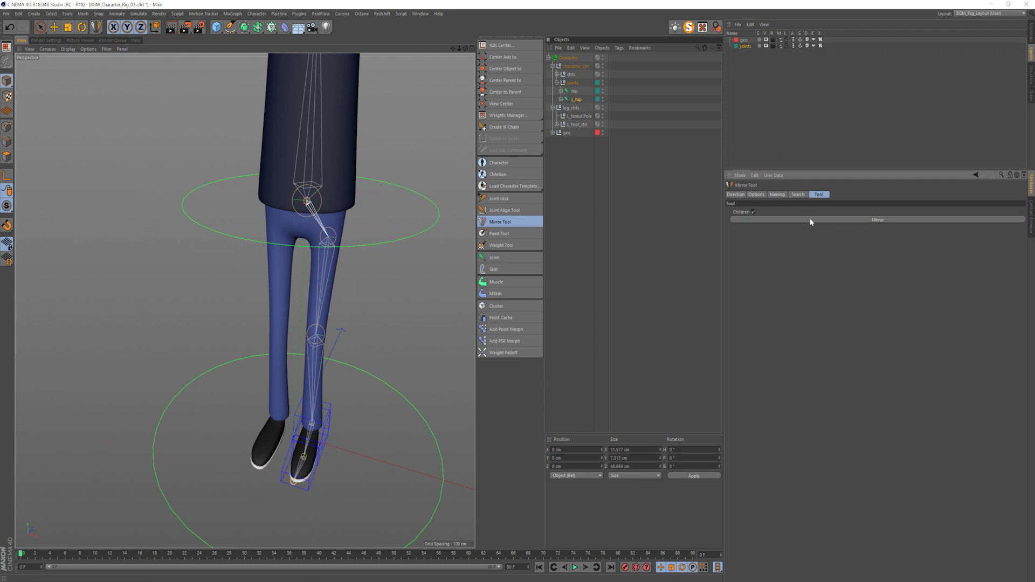
left_click(811, 220)
left_click_drag(291, 295, 319, 284, "alt")
- Move the R_heel control out of L_foot_ctrl and place it directly in the leg controls group
left_click(557, 141)
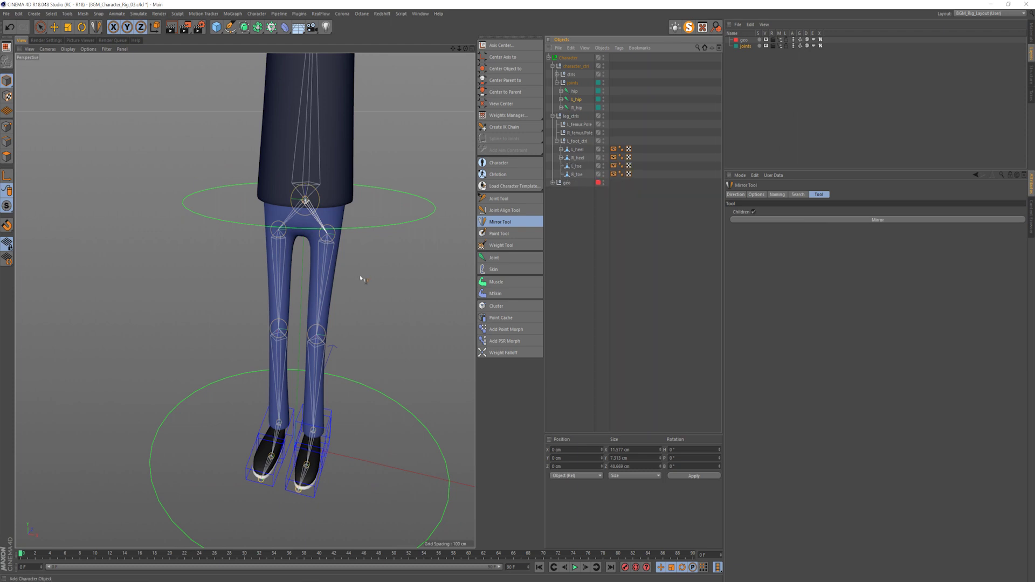
left_click_drag(360, 278, 378, 323, "alt")
left_click(580, 158)
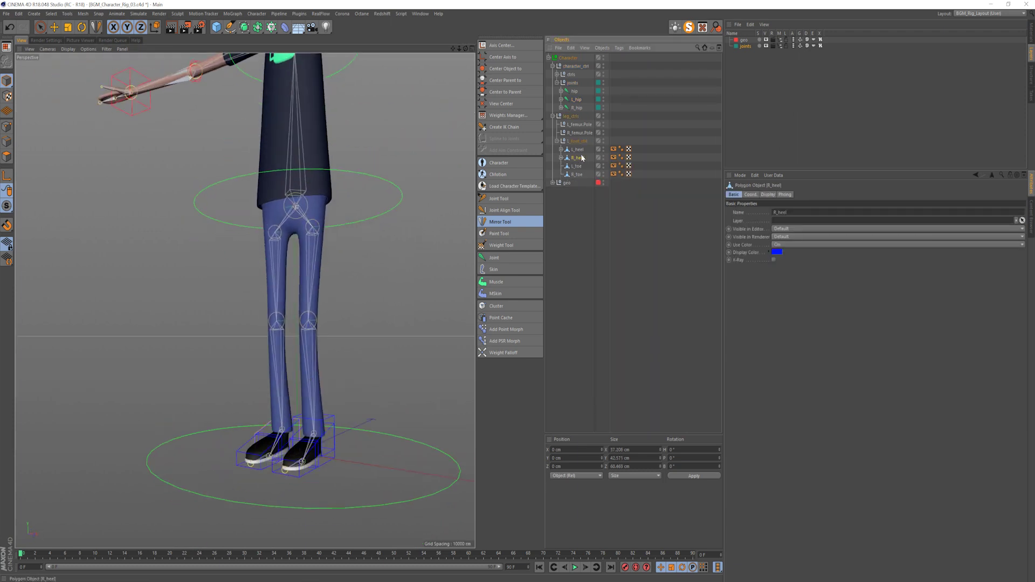
key("e")
left_click_drag(585, 136, 581, 143)
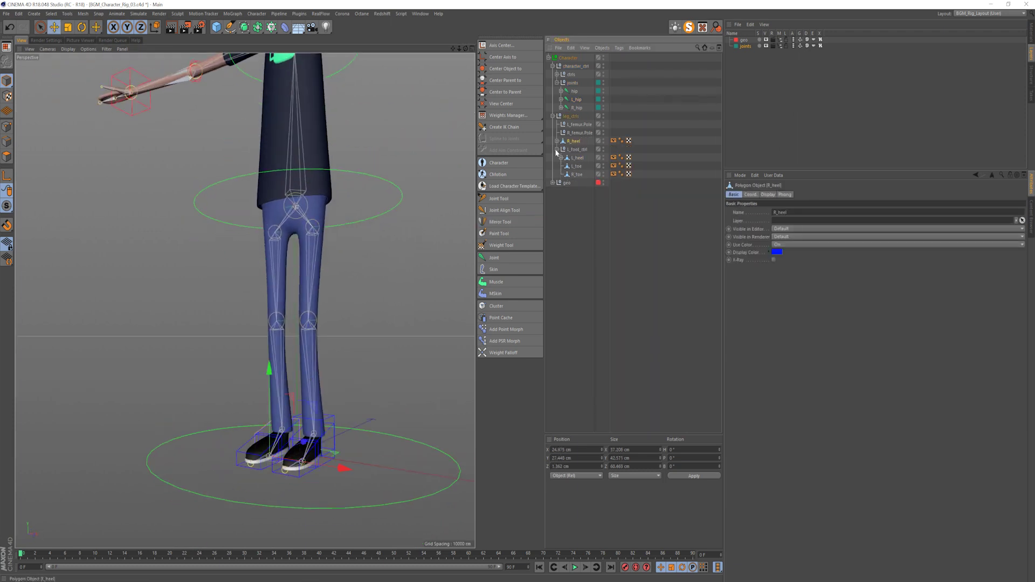
left_click(556, 149)
left_click(581, 196)
- Add a null to the leg controls group above R_heel and name it R_foot_ctrl
scroll(237, 343, "up", 5)
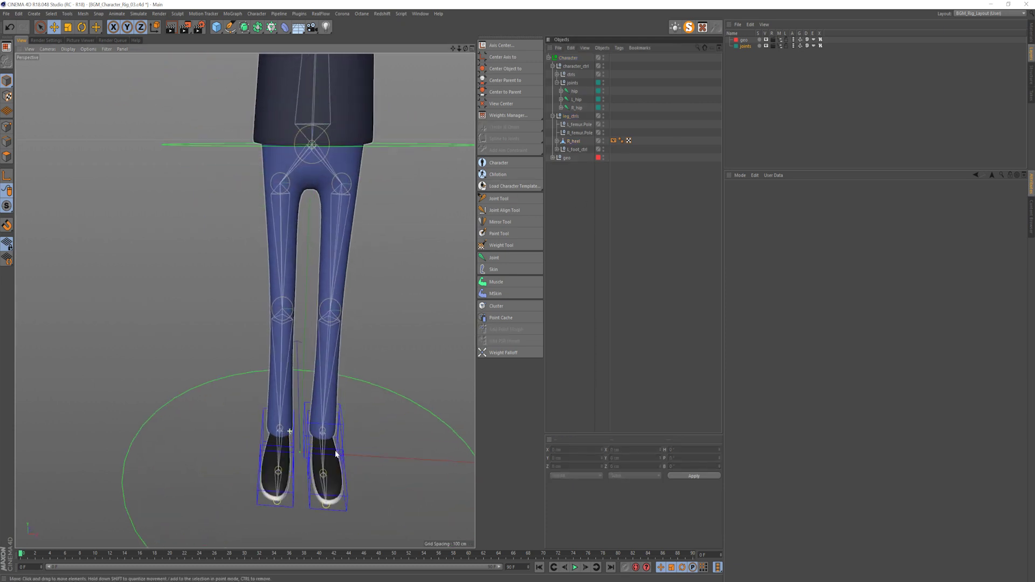
left_click_drag(335, 452, 380, 439, "alt")
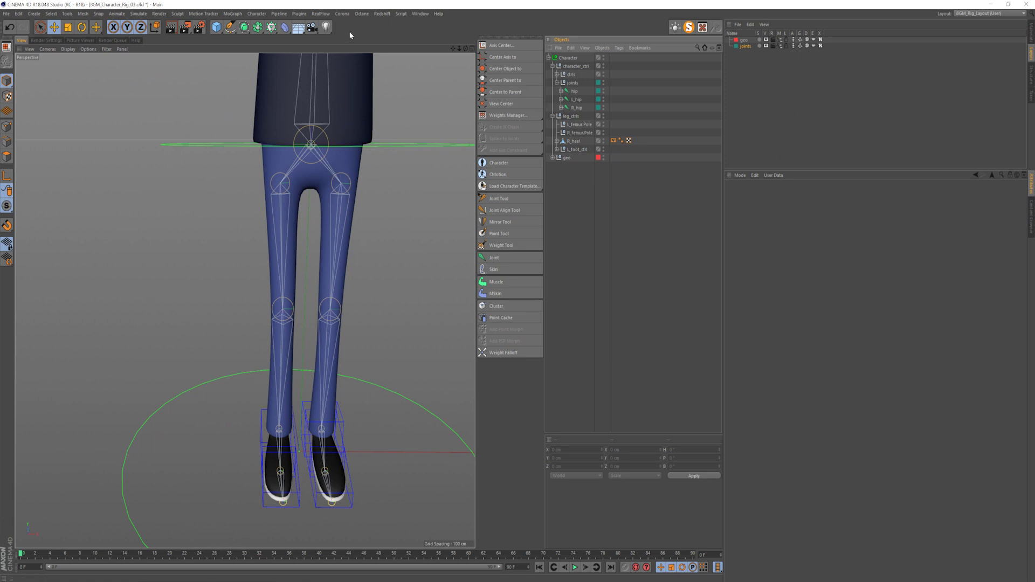
left_click(230, 27)
left_click(252, 46)
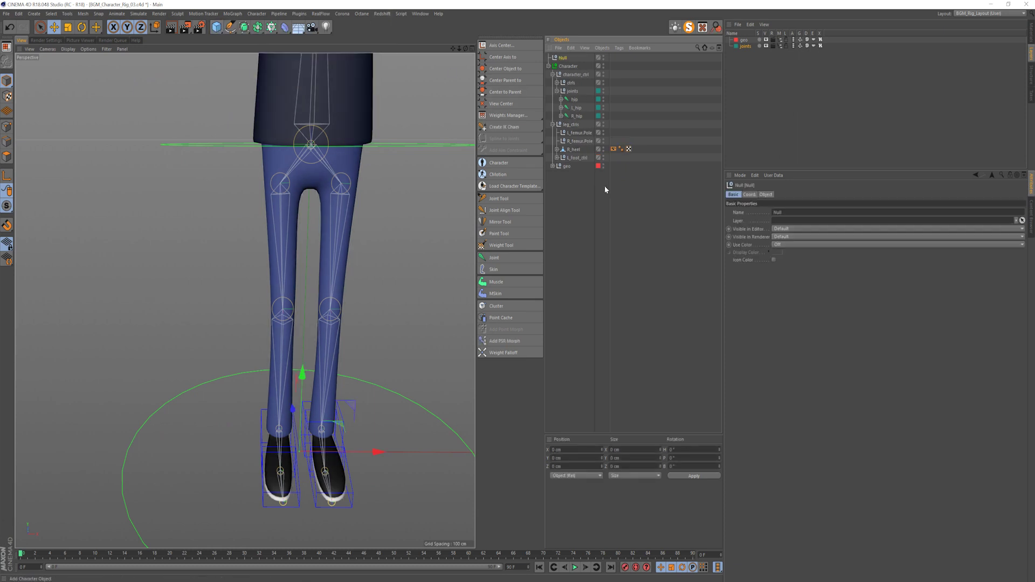
left_click_drag(573, 144, 574, 150)
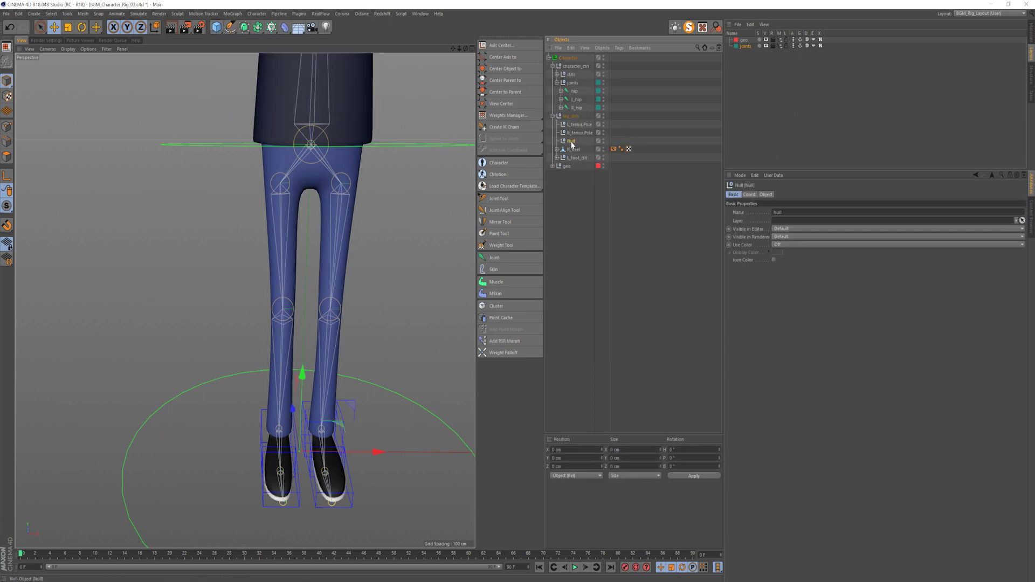
double_click(571, 141)
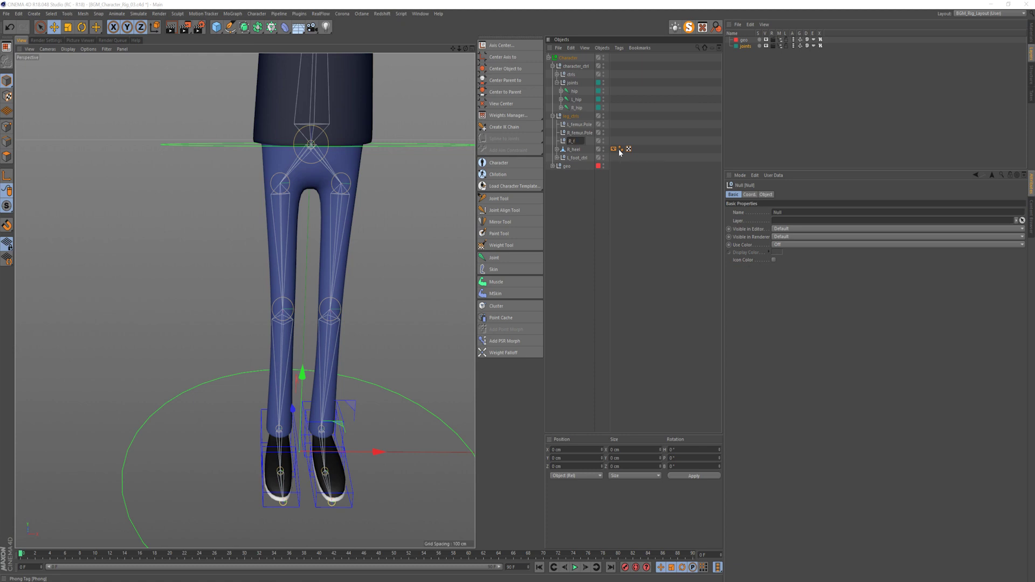
type("R_foot_ctrl")
key("Return")
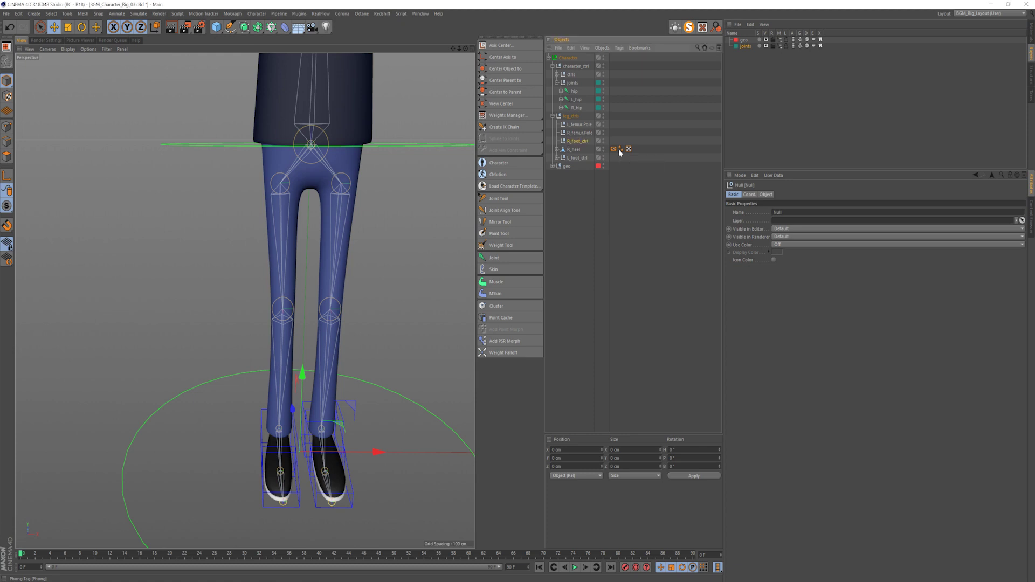
- Snap R_foot_ctrl to the right heel joint in the front and right views, at about X -25, Y 27.4, Z 1.4 cm
key("e")
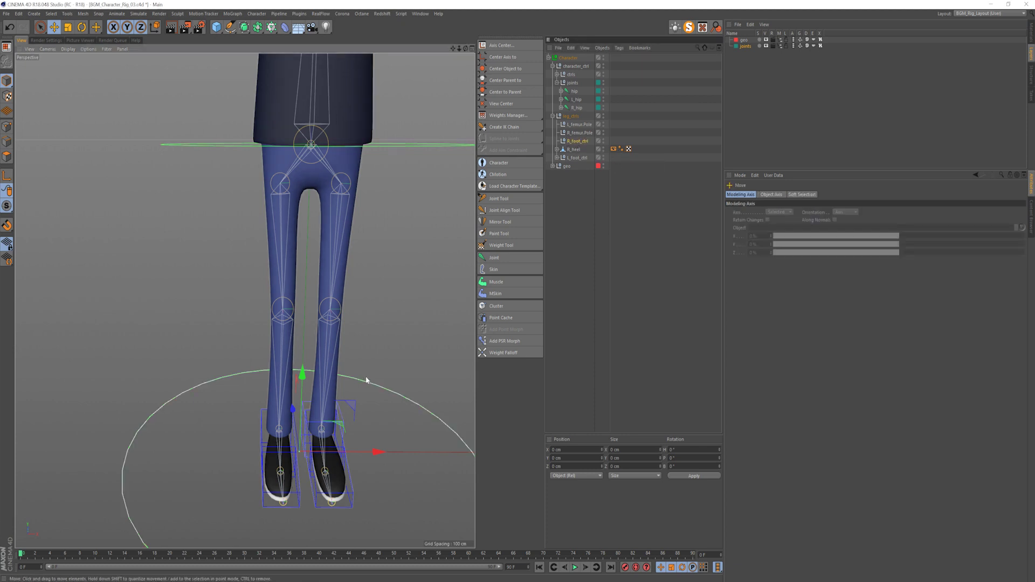
key("F4")
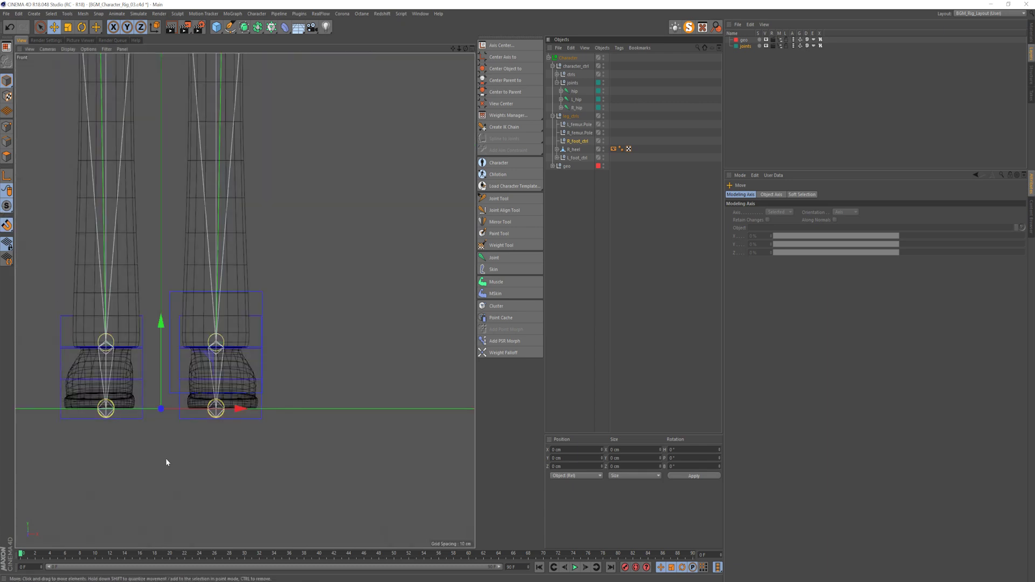
left_click_drag(161, 409, 107, 345)
key("F3")
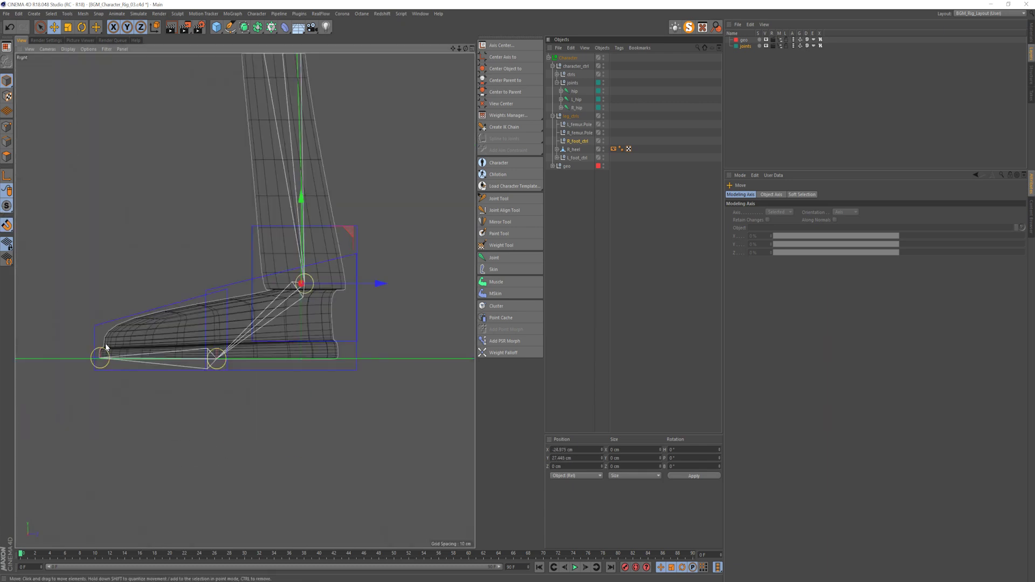
scroll(302, 283, "up", 10)
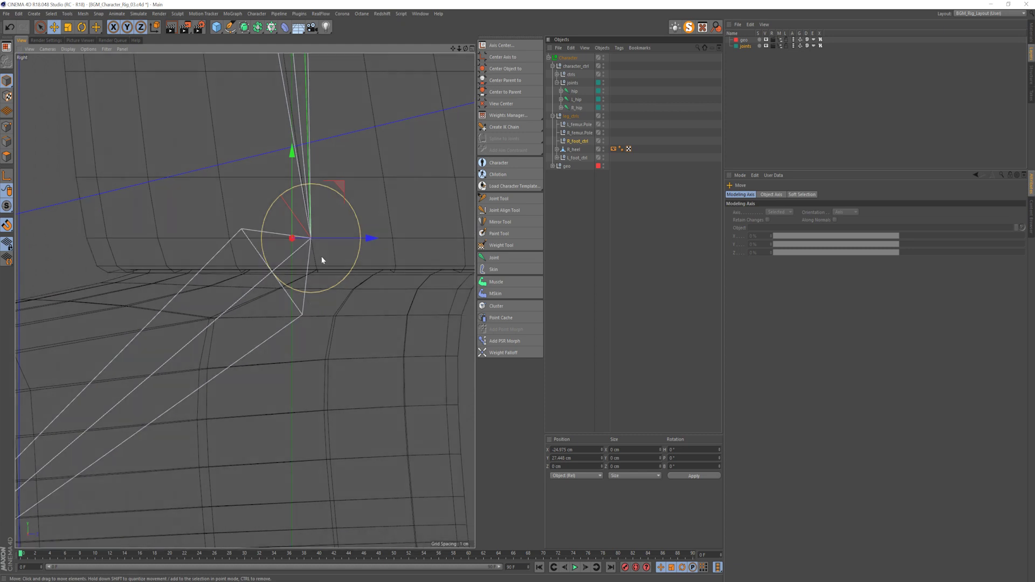
left_click_drag(321, 259, 311, 240)
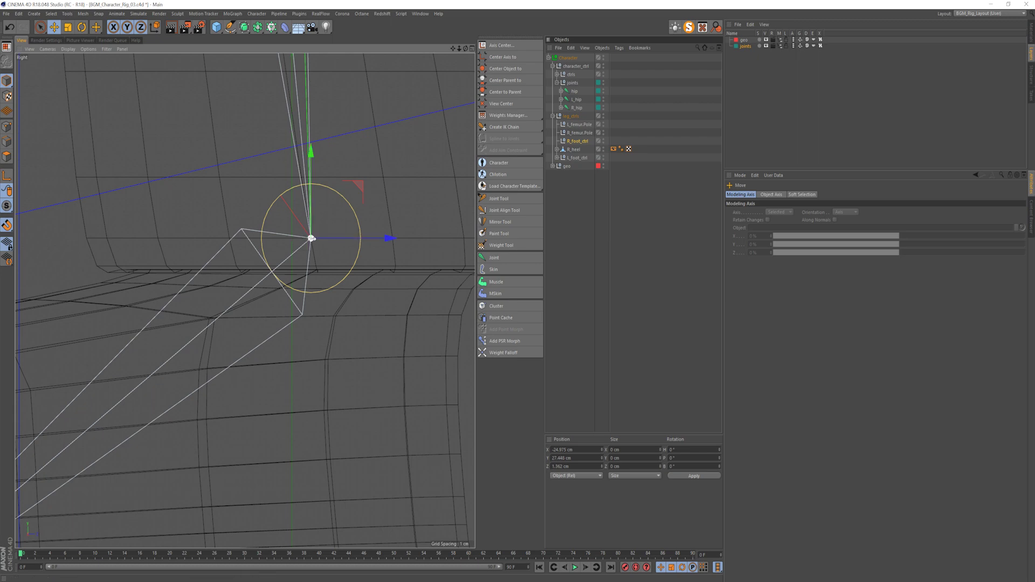
- Check R_foot_ctrl against the right heel joint in the front view and snap it to the joint's axis again
key("F4")
scroll(130, 362, "up", 2)
middle_click_drag(130, 362, 230, 362, "alt")
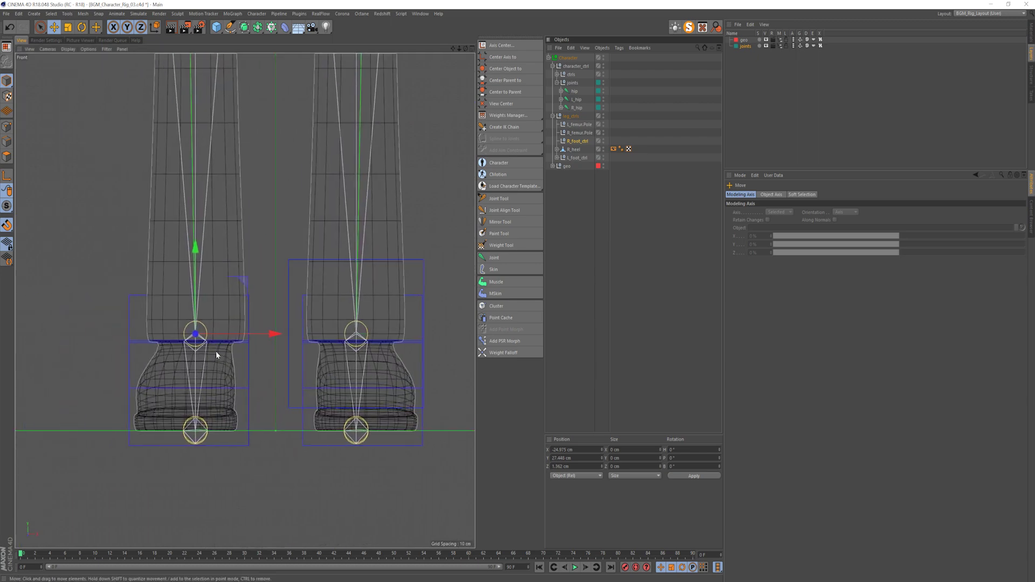
right_click_drag(214, 351, 268, 347, "alt")
right_click_drag(180, 315, 266, 358, "alt")
middle_click_drag(266, 358, 312, 376, "alt")
mouse_move(231, 325)
left_mouse_down()
mouse_move(273, 319)
mouse_move(231, 314)
mouse_move(232, 325)
left_mouse_up()
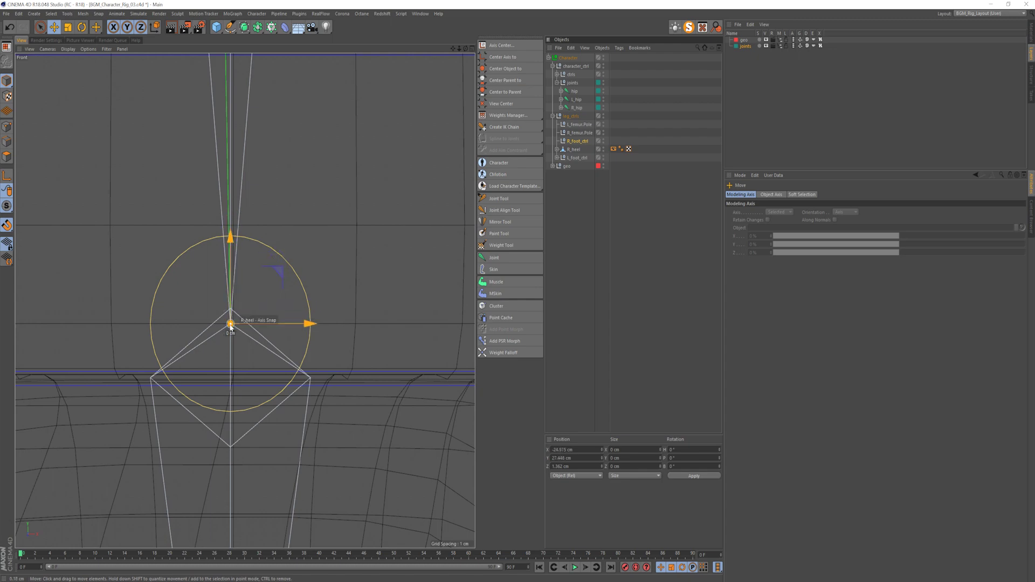
- Examine the placement of R_foot_ctrl at the right ankle from several angles in the perspective view, and select the null
key("F1")
scroll(301, 405, "up", 10)
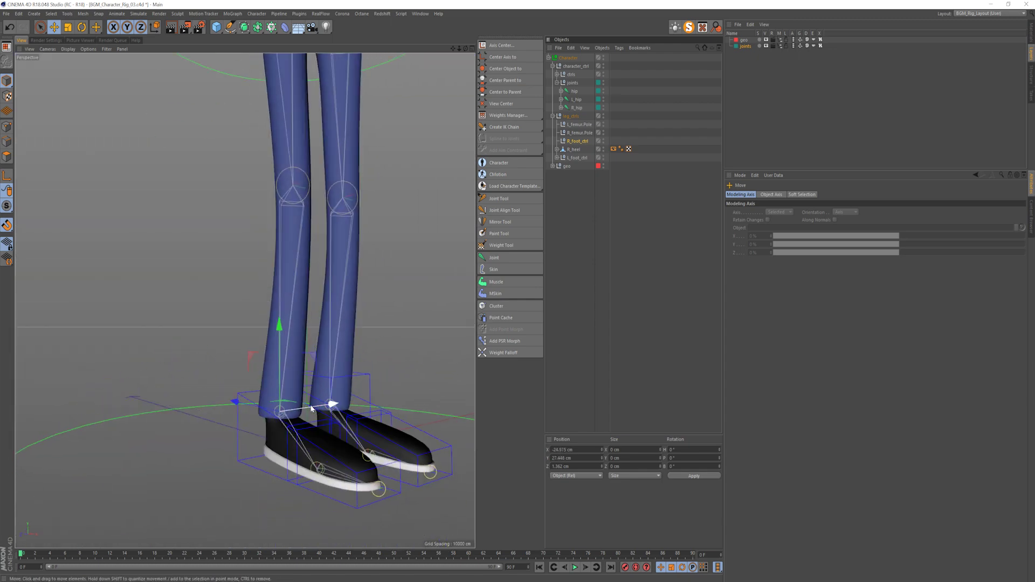
left_click_drag(282, 402, 299, 389, "alt")
right_click_drag(196, 484, 229, 452, "alt")
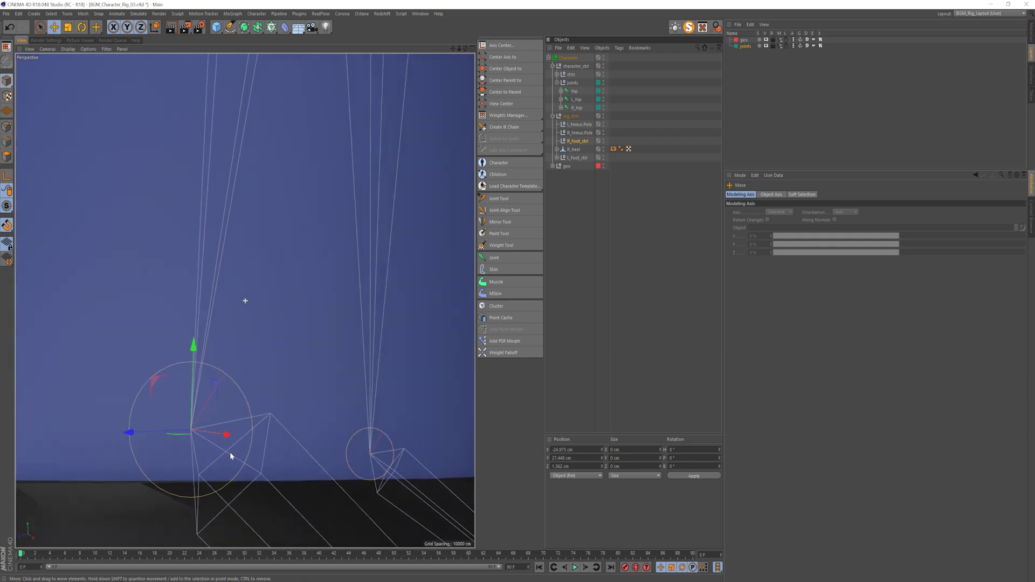
left_click_drag(219, 452, 236, 469, "alt")
right_click_drag(266, 390, 221, 409, "alt")
left_click_drag(247, 401, 300, 358, "alt")
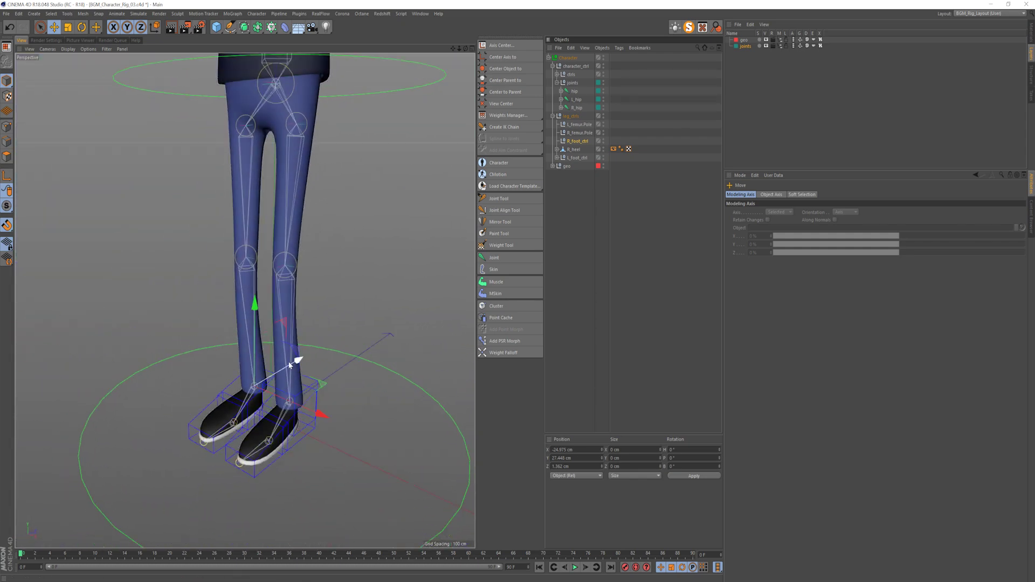
left_click(578, 141)
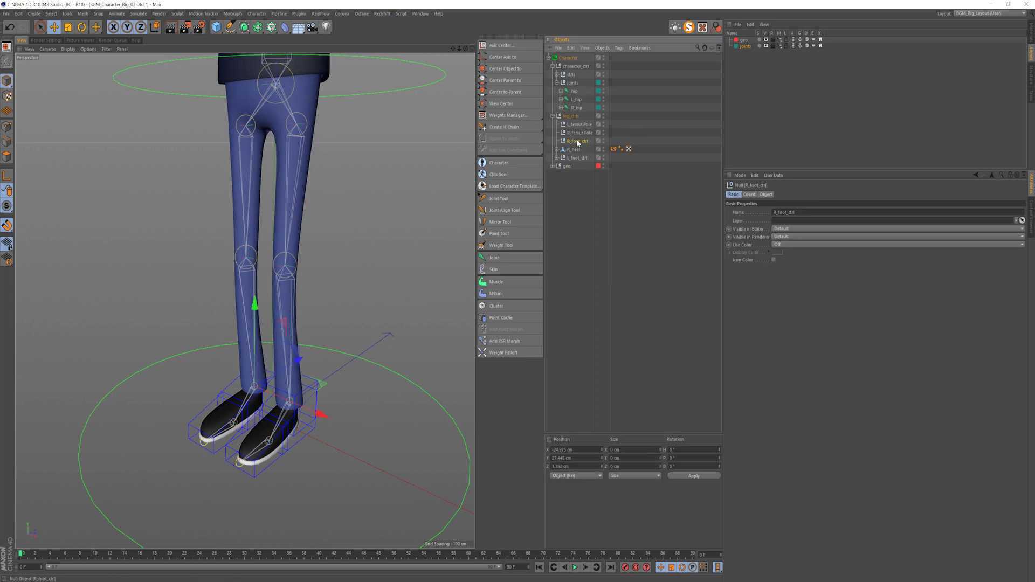
- Freeze the coordinates of R_foot_ctrl and parent R_heel with its goal under it
left_click(750, 195)
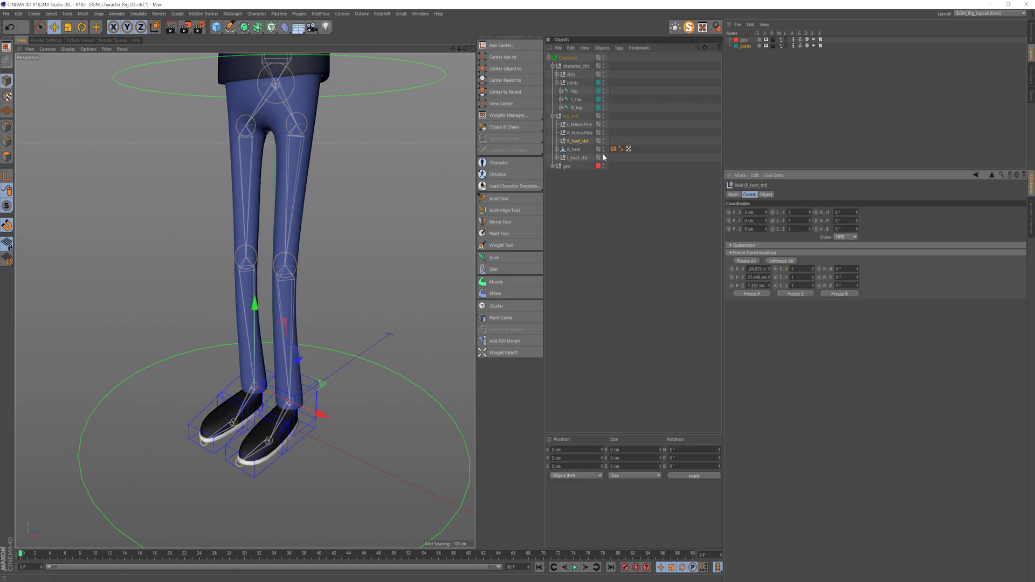
left_click(576, 153)
left_click_drag(576, 143, 576, 142)
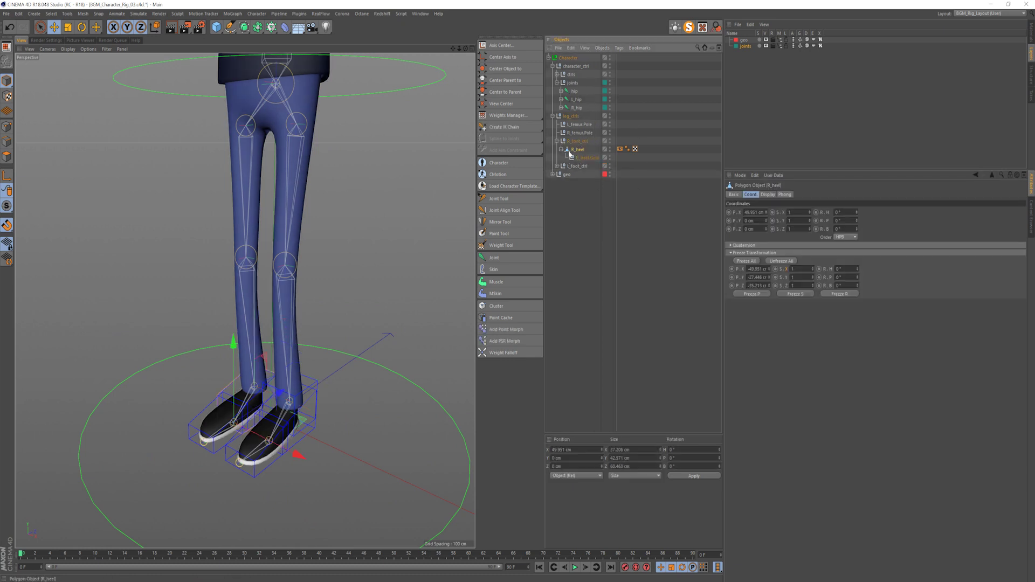
left_click(586, 157, "ctrl")
- Check the contents of the L_foot_ctrl hierarchy and move R_toe out of it into R_foot_ctrl
left_click(557, 167)
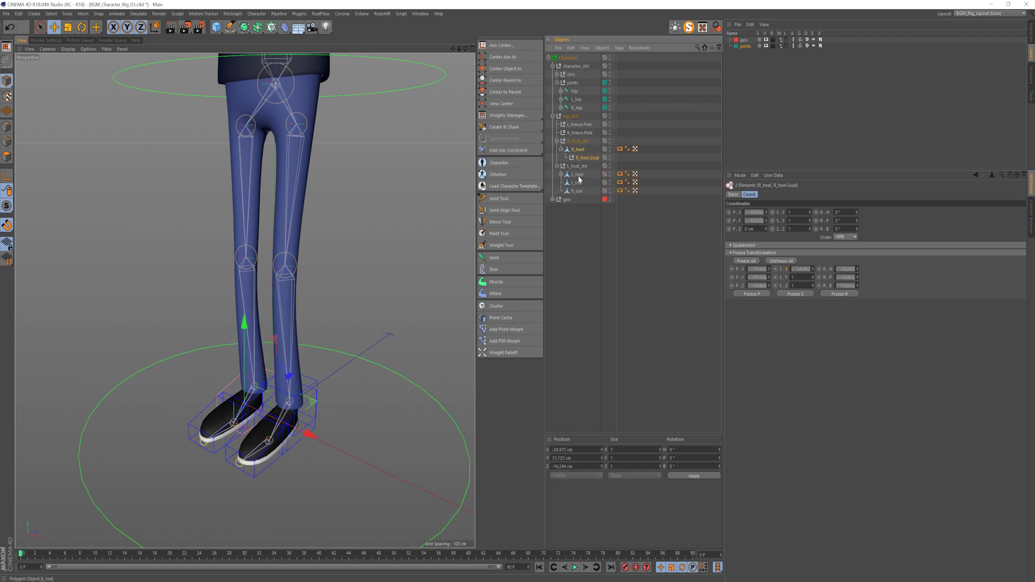
left_click(576, 167)
left_click(575, 182)
left_click(578, 190)
left_click(579, 174)
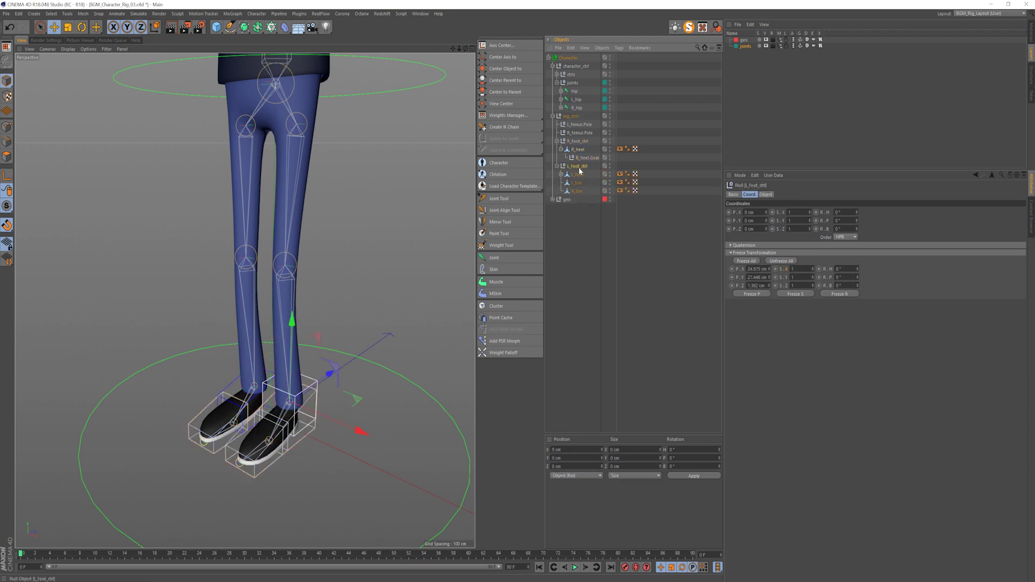
left_click(607, 250)
left_click(577, 183)
left_click(586, 192)
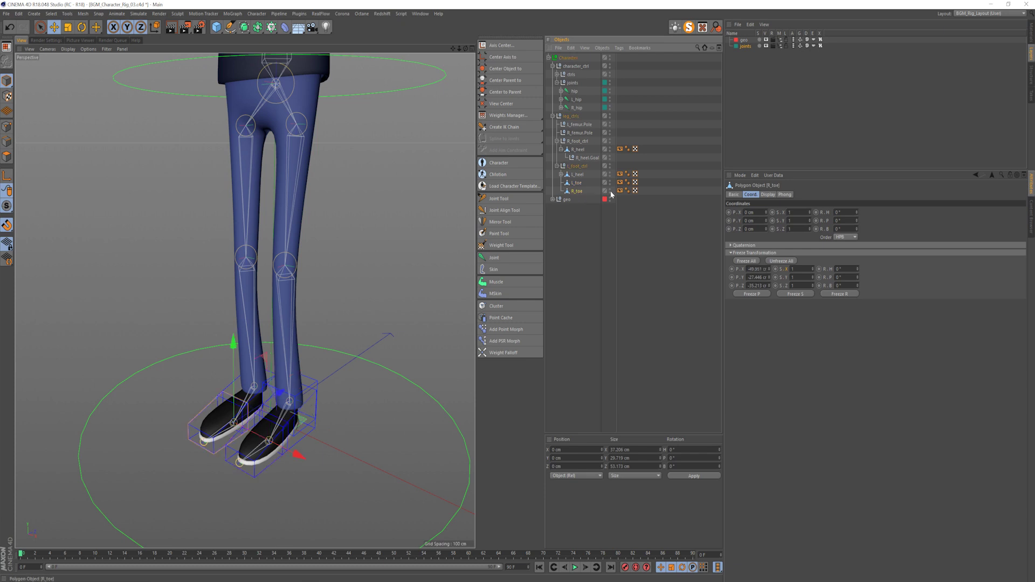
left_click(561, 157)
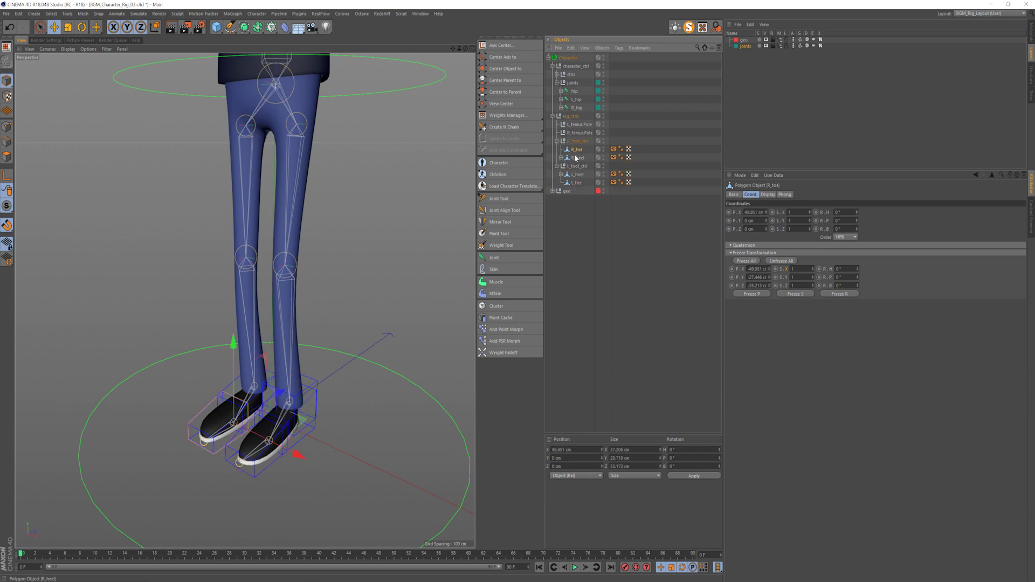
- Freeze all coordinates of R_heel, R_heel.Goal and R_toe together, and collapse both foot control hierarchies
left_click(562, 149)
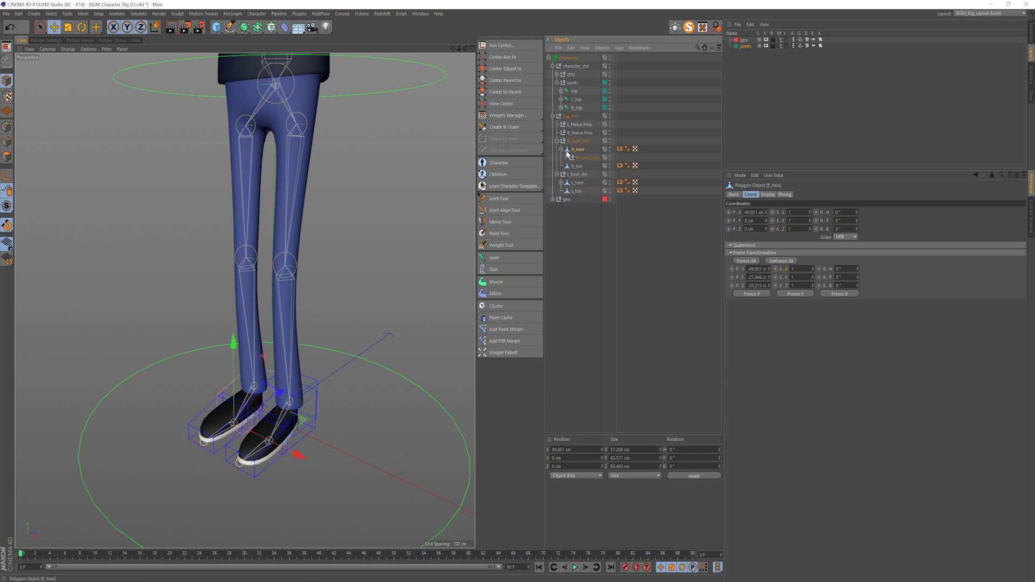
left_click(577, 166, "shift")
left_click(747, 261)
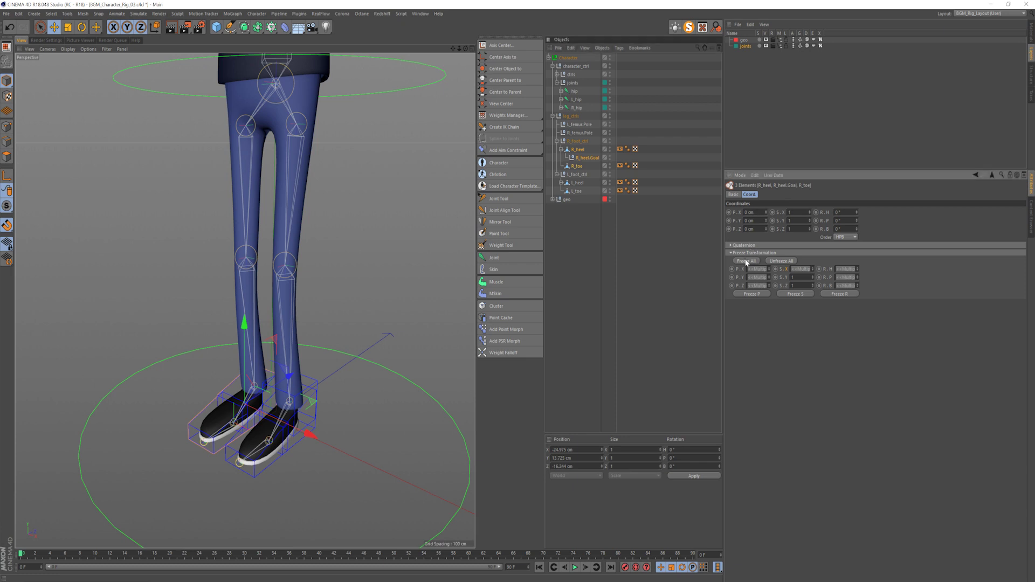
left_click(557, 141)
left_click(557, 149)
scroll(312, 323, "down", 3)
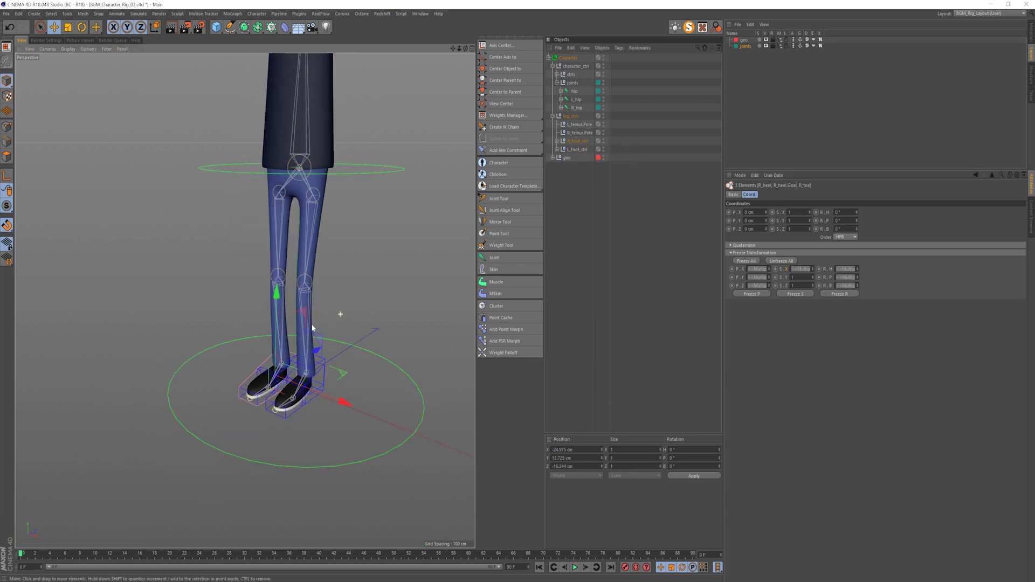
left_click(570, 305)
- Display R_foot_ctrl as a cube with a fixed plane orientation and a radius of 21 cm around the right ankle
left_click(575, 141)
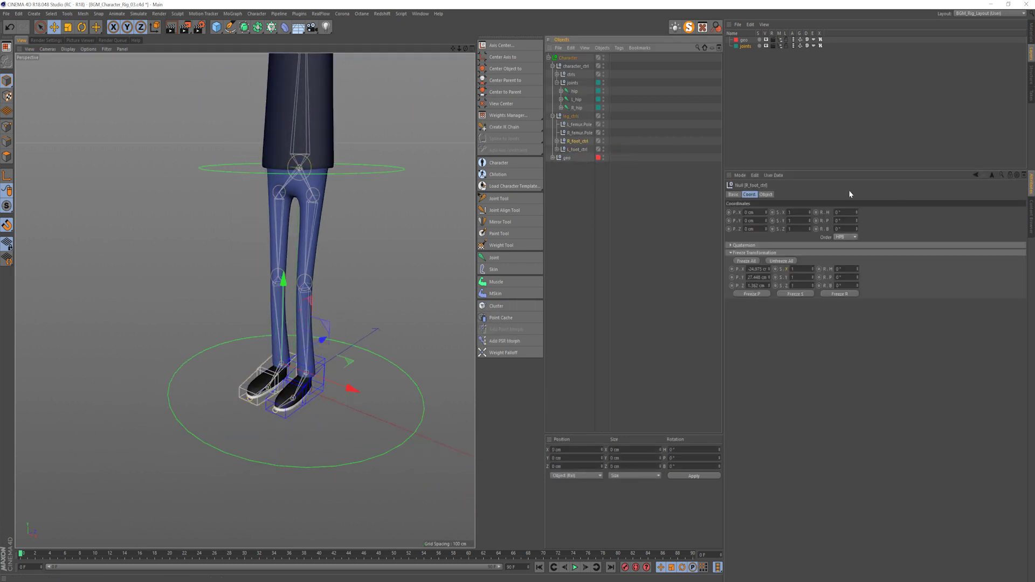
left_click(766, 195)
left_click(780, 321)
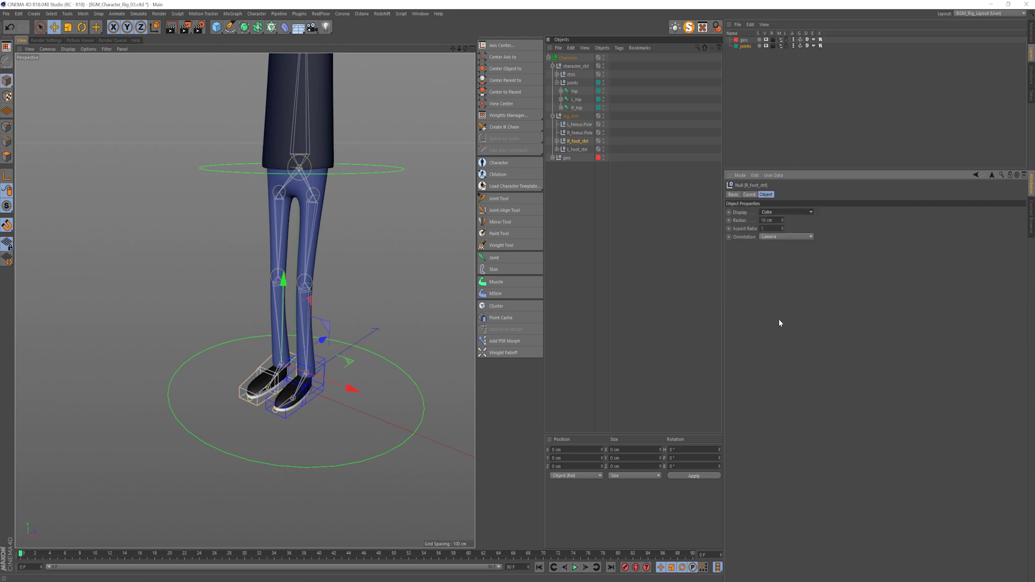
left_click(786, 236)
right_click_drag(218, 319, 260, 354, "alt")
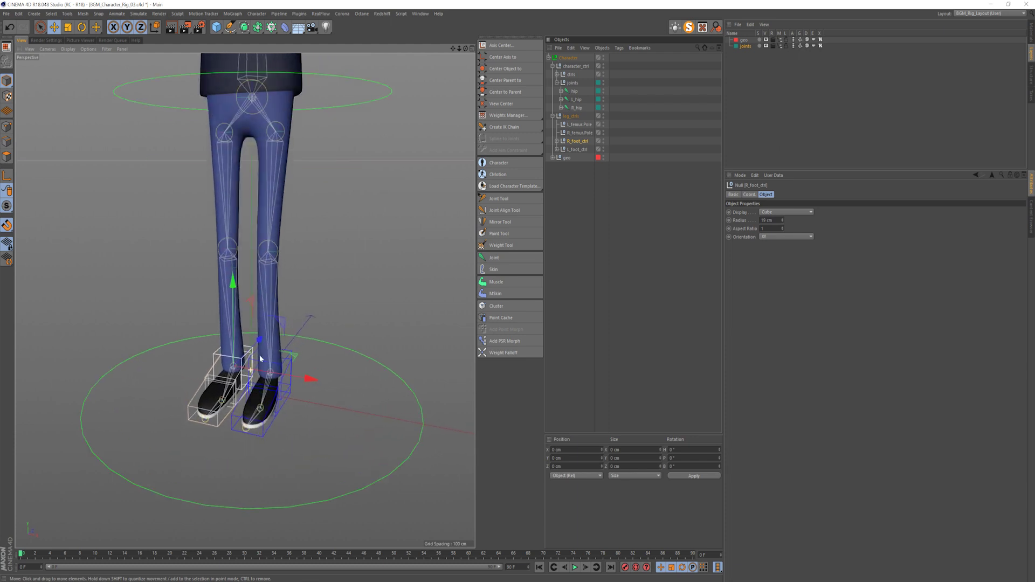
left_click_drag(260, 355, 299, 348, "alt")
right_click_drag(288, 342, 323, 334, "alt")
left_click_drag(311, 393, 305, 436, "alt")
left_click(782, 218)
left_click(782, 218)
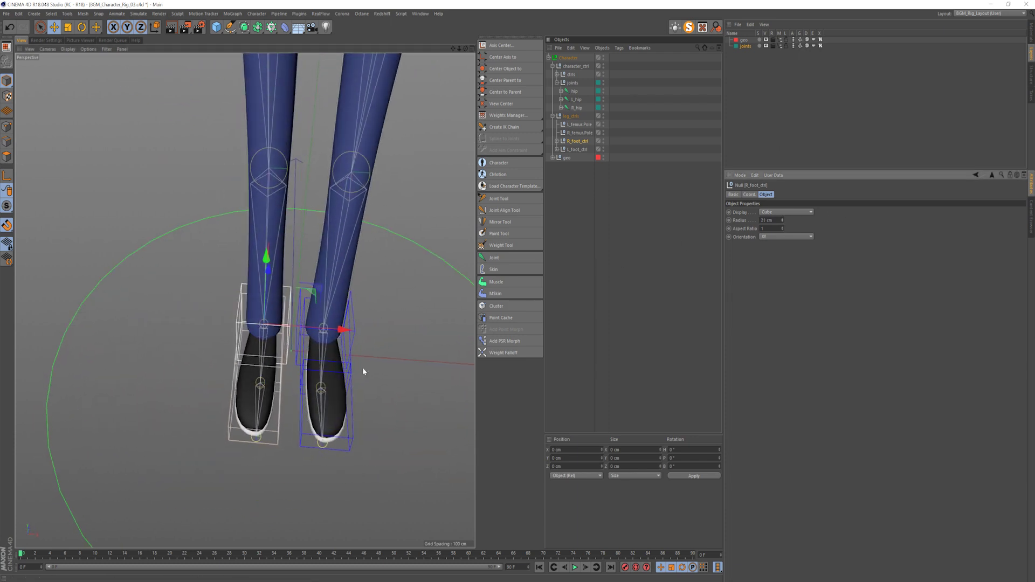
left_click_drag(363, 370, 350, 343, "alt")
- Turn on the display colour for R_foot_ctrl, R_heel and R_toe together and set it to red
left_click(557, 141)
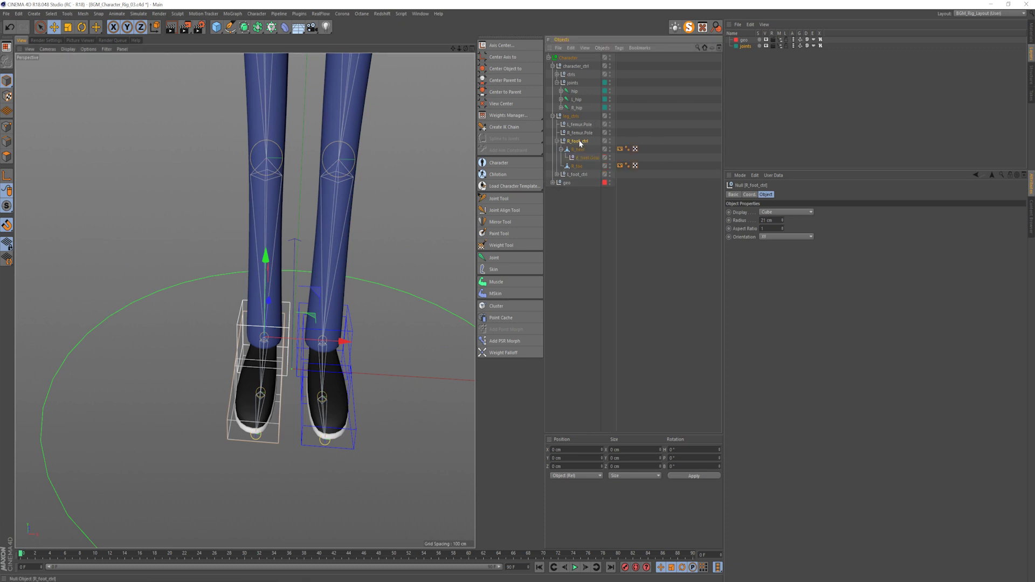
left_click(580, 149, "ctrl")
left_click(581, 166, "ctrl")
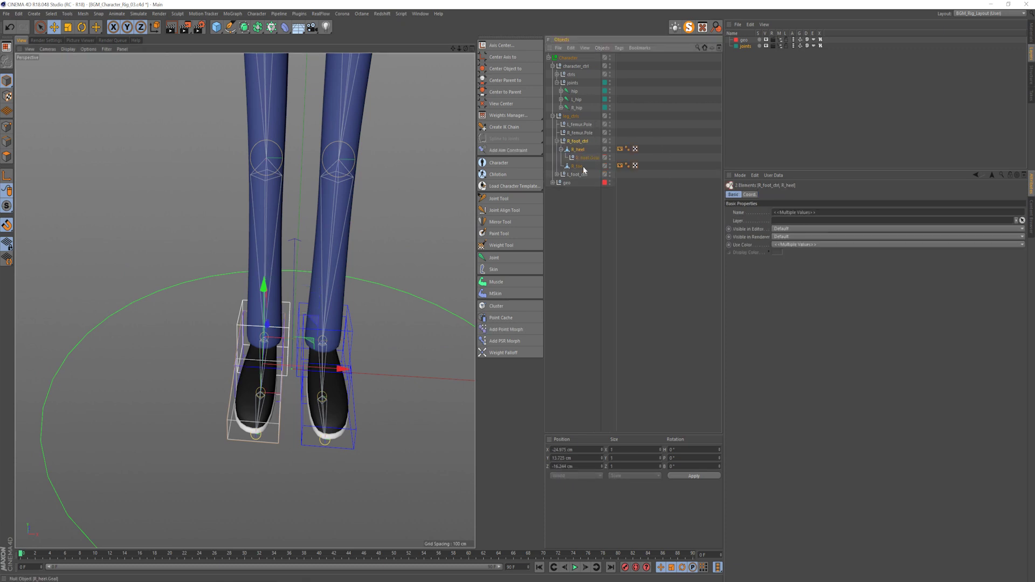
left_click(790, 245)
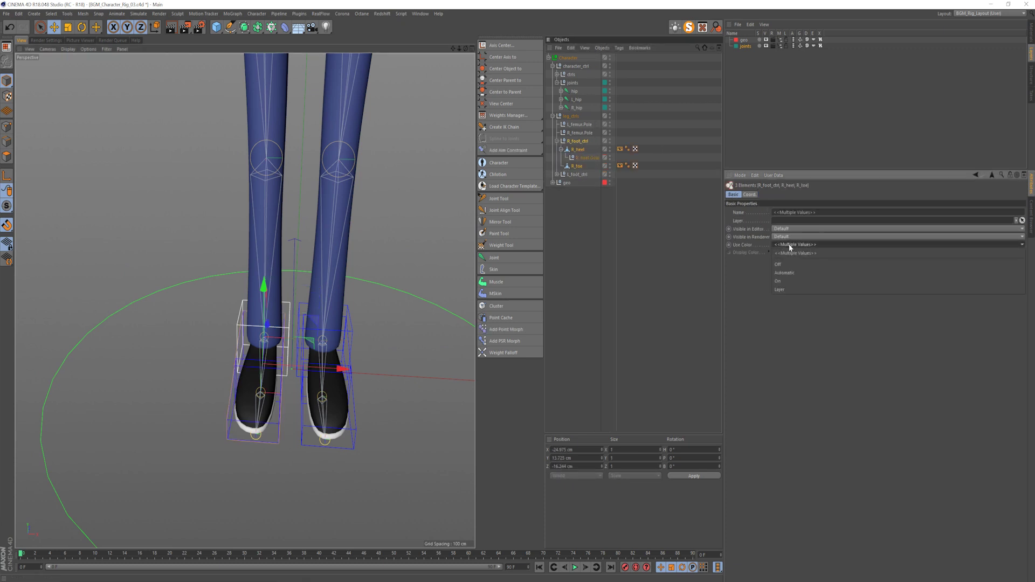
left_click(785, 281)
left_click(776, 251)
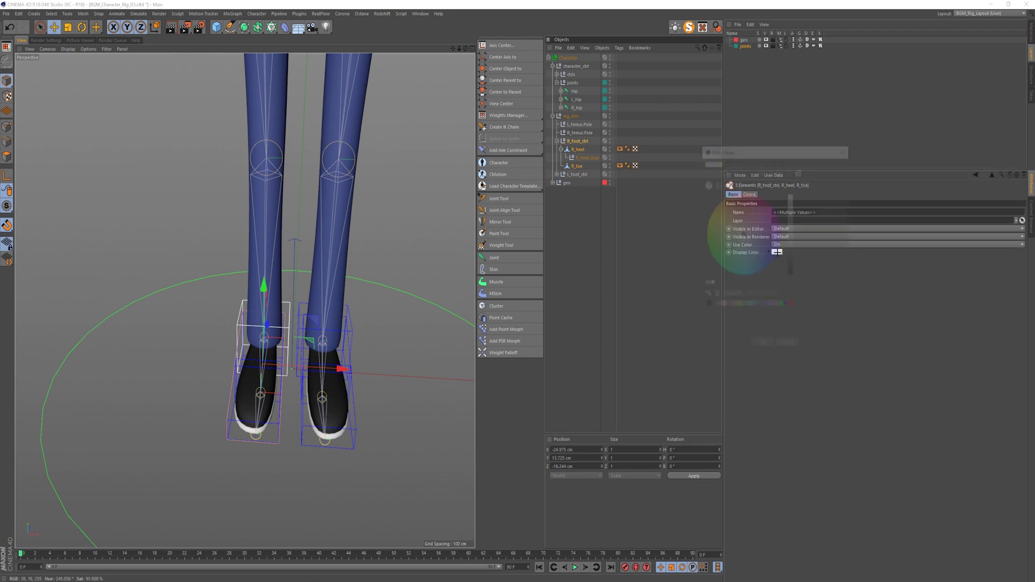
left_click(793, 307)
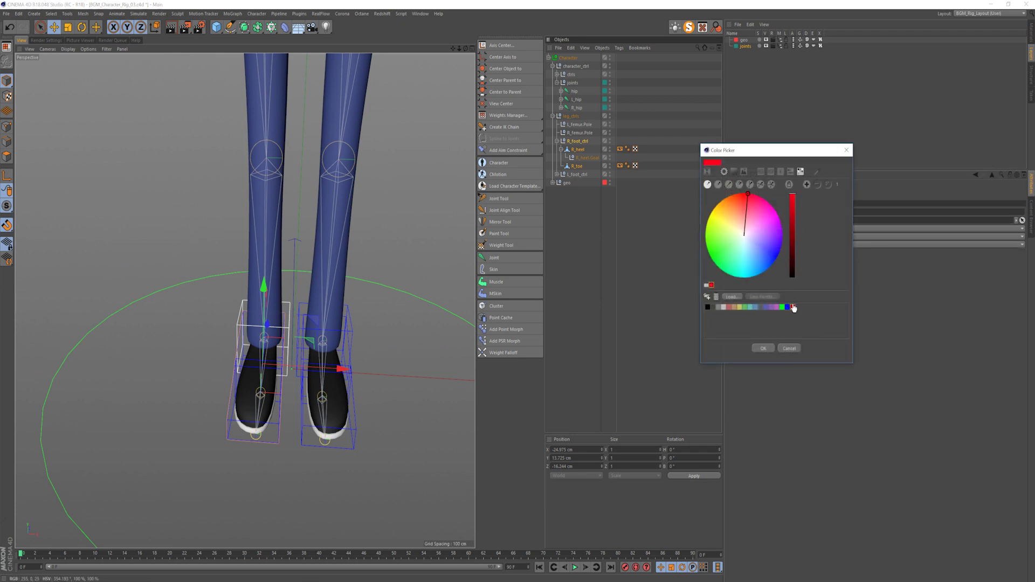
left_click(763, 348)
left_click(590, 272)
- Set the display colour of R_femur.Pole to red and save the scene
right_click_drag(252, 368, 227, 372, "alt")
left_click_drag(253, 366, 280, 305, "alt")
middle_click_drag(375, 226, 374, 241, "alt")
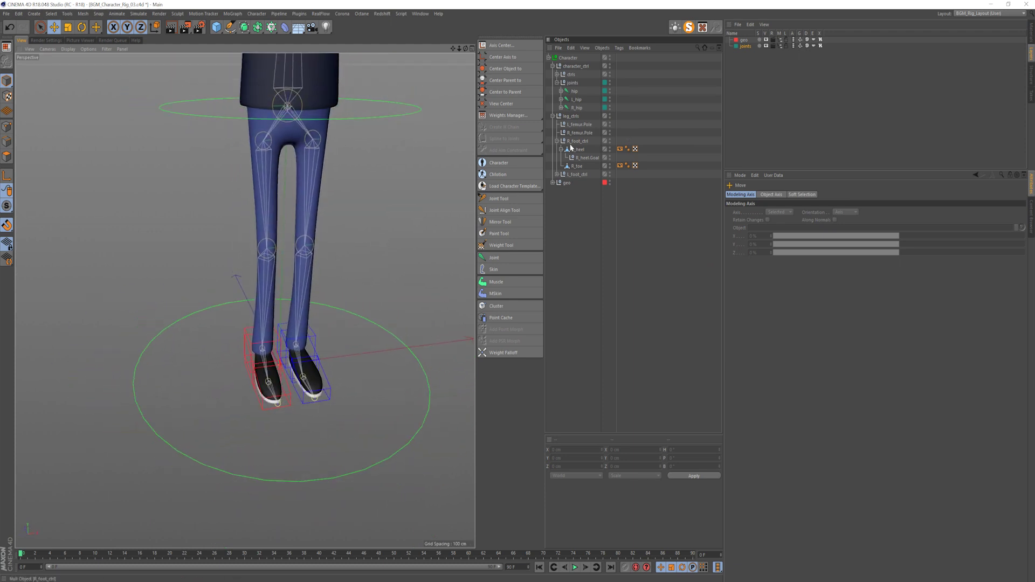
left_click(557, 142)
left_click(587, 133)
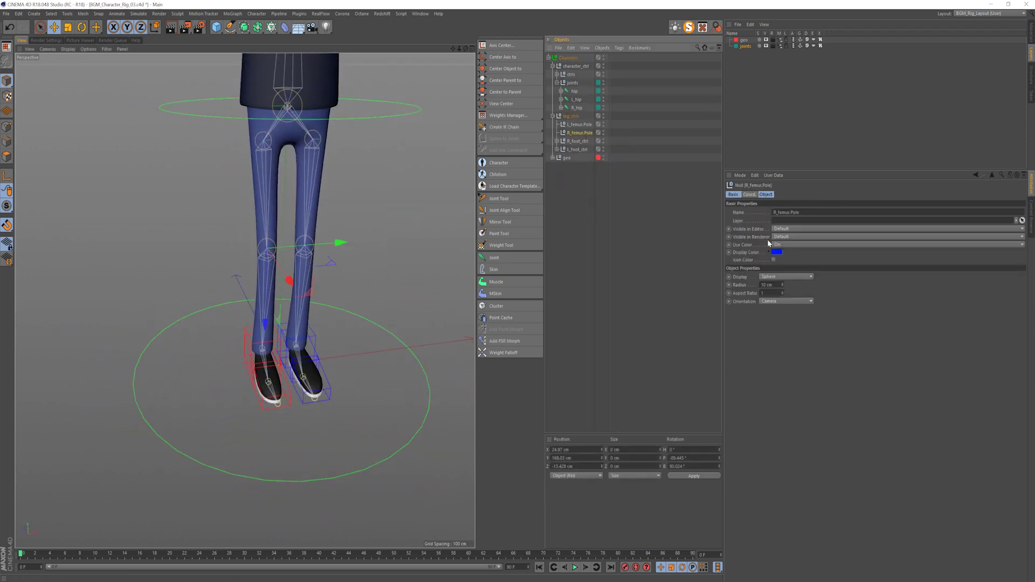
left_click(777, 252)
left_click(798, 308)
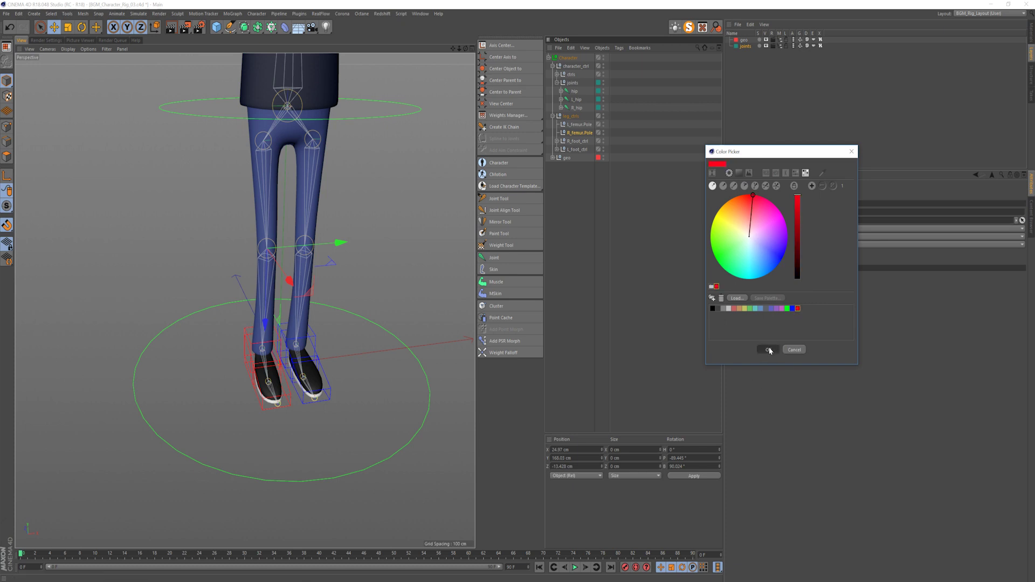
left_click(770, 350)
right_click_drag(329, 368, 409, 344, "alt")
left_click(386, 373)
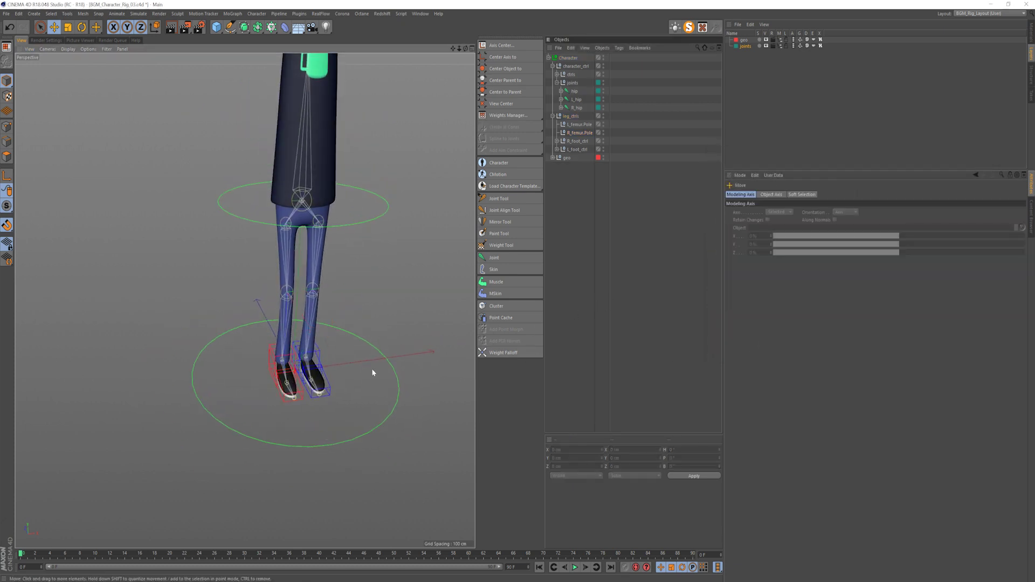
key("ctrl+s")
- Test the right leg by raising R_foot_ctrl, and undo the move
right_click_drag(262, 419, 315, 167, "alt")
left_click(296, 247)
middle_click_drag(315, 168, 293, 273, "alt")
left_click_drag(293, 273, 295, 233)
key("ctrl+z")
- Test the right foot by rotating the R_heel control, undo the rotation and clear the selection
right_click_drag(300, 405, 257, 386, "alt")
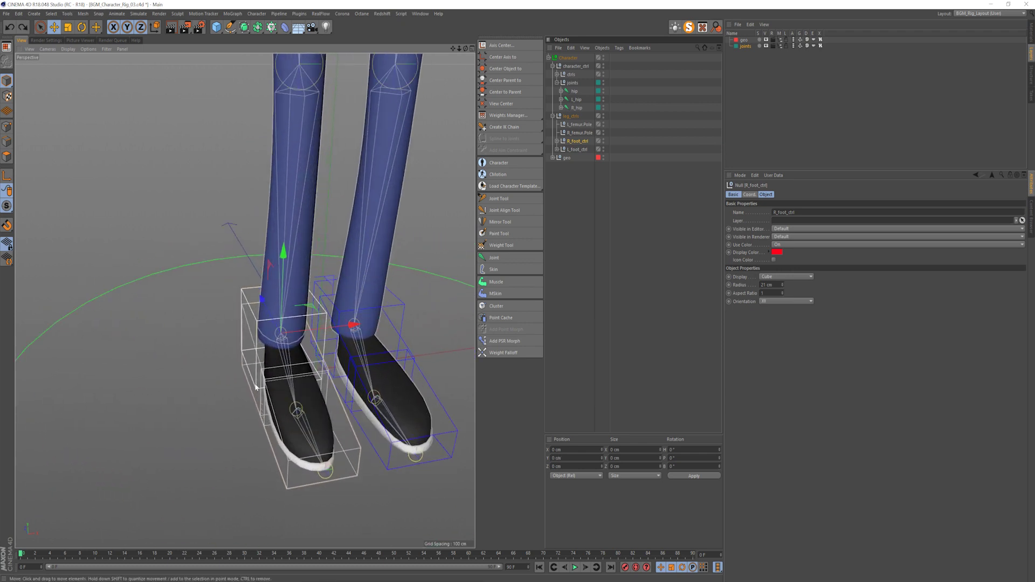
left_click_drag(257, 386, 278, 318, "alt")
left_click(276, 349)
left_click(279, 397)
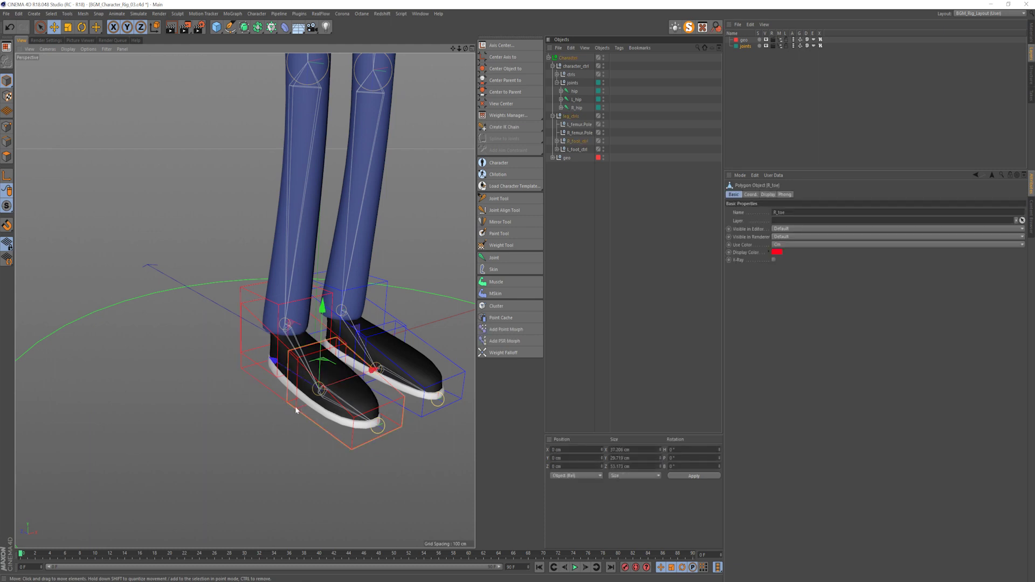
scroll(282, 402, "up", 2)
middle_click_drag(306, 385, 298, 411, "alt")
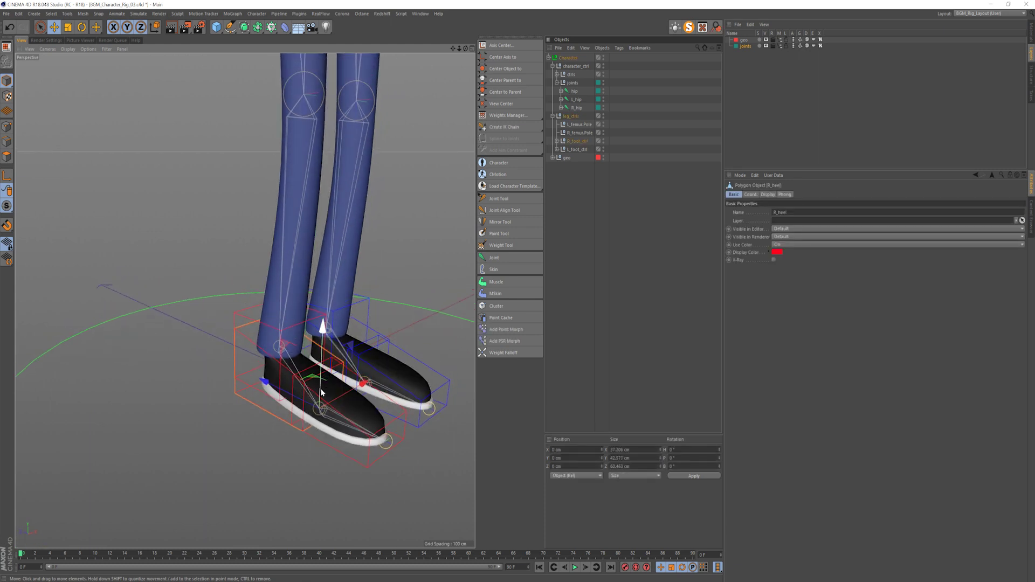
key("r")
mouse_move(341, 375)
left_mouse_down()
mouse_move(334, 352)
mouse_move(338, 392)
left_mouse_up()
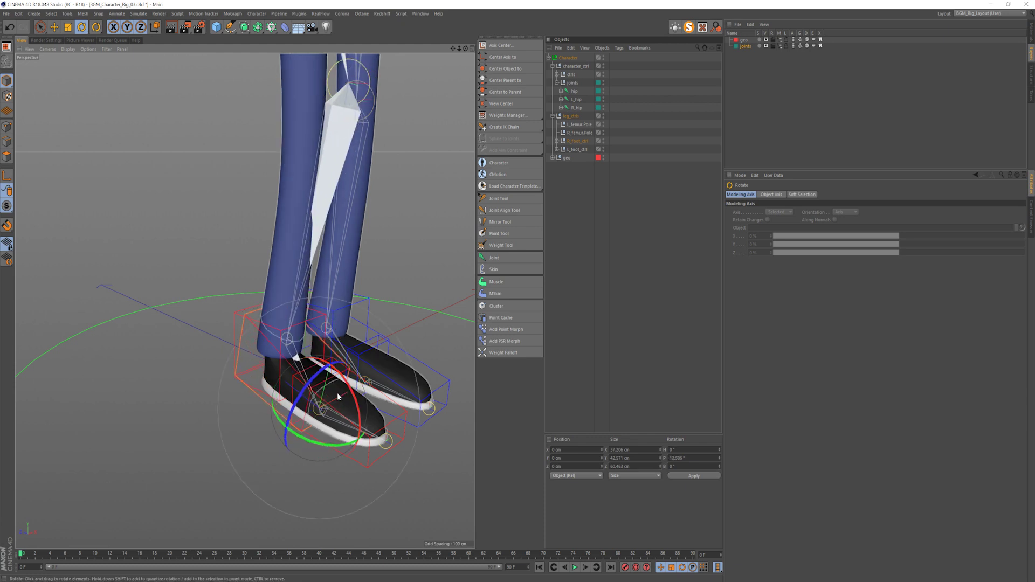
key("ctrl+z")
key("e")
left_click(574, 266)
- Expand the geo group with its eyes, teeth and hair subgroups collapsed, and select the body mesh
scroll(366, 303, "down", 10)
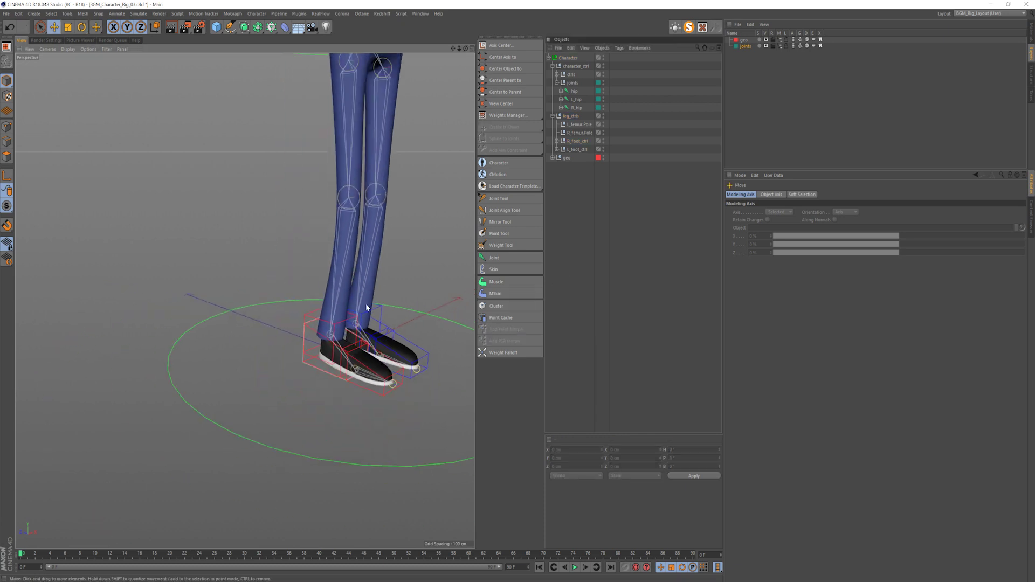
scroll(316, 256, "down", 6)
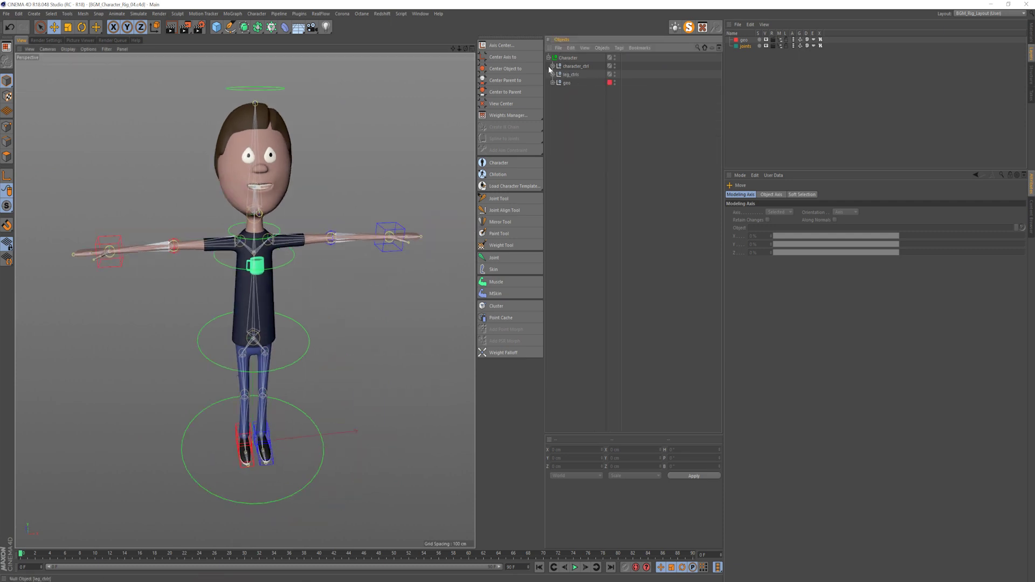
left_click(552, 83)
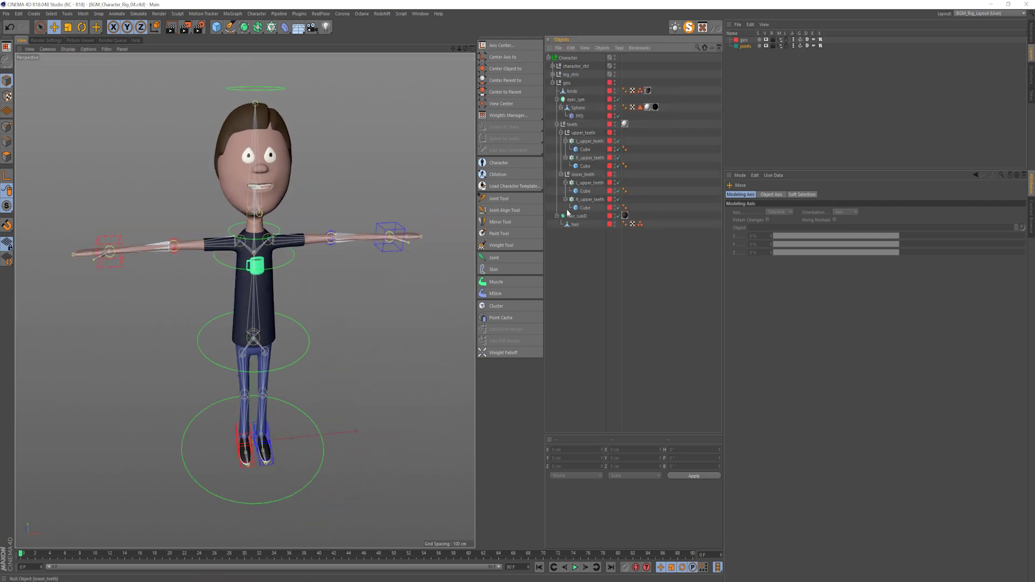
left_click(557, 99)
left_click(557, 107)
left_click(568, 83)
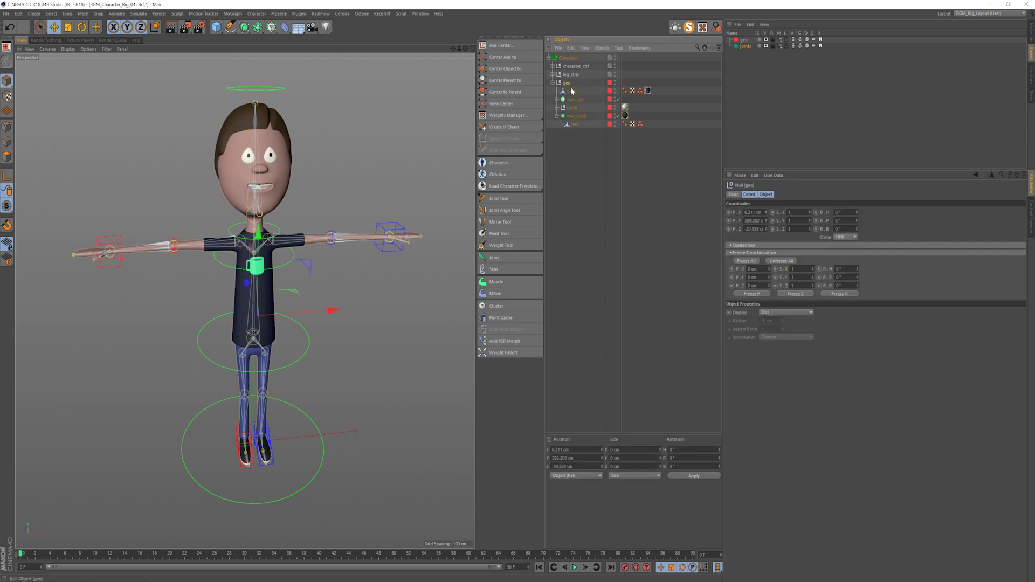
left_click(557, 116)
left_click(571, 91)
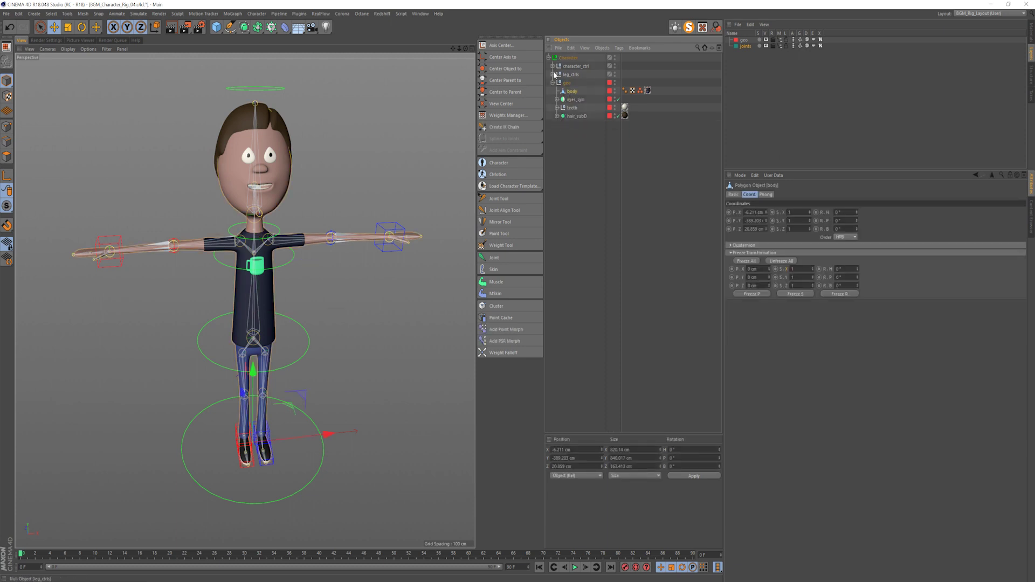
- Expand character_ctrl and select every joint in the joints group from hip down to R_toe_end
left_click(553, 67)
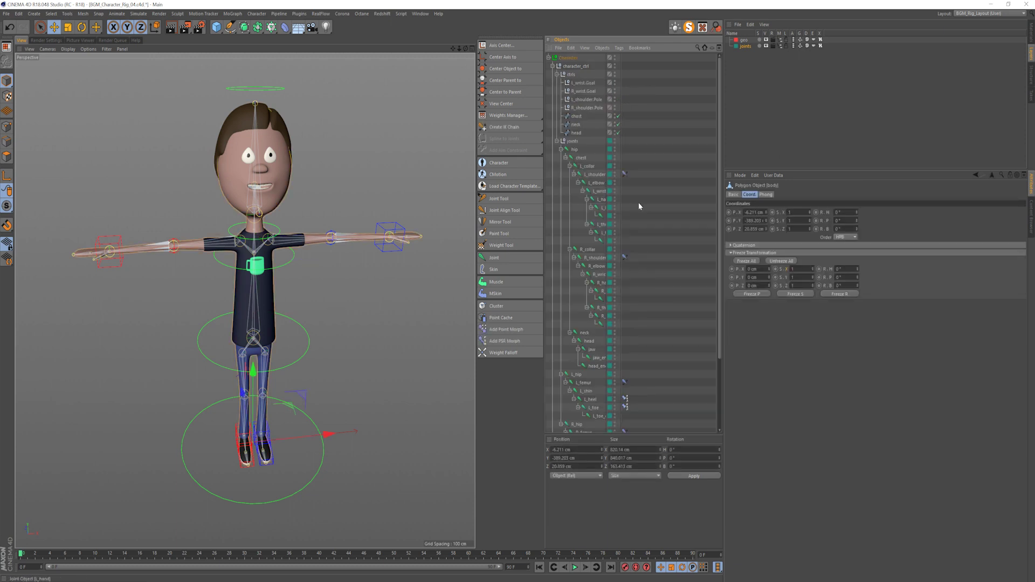
left_click_drag(620, 152, 673, 153)
left_click(575, 149)
scroll(597, 322, "down", 4)
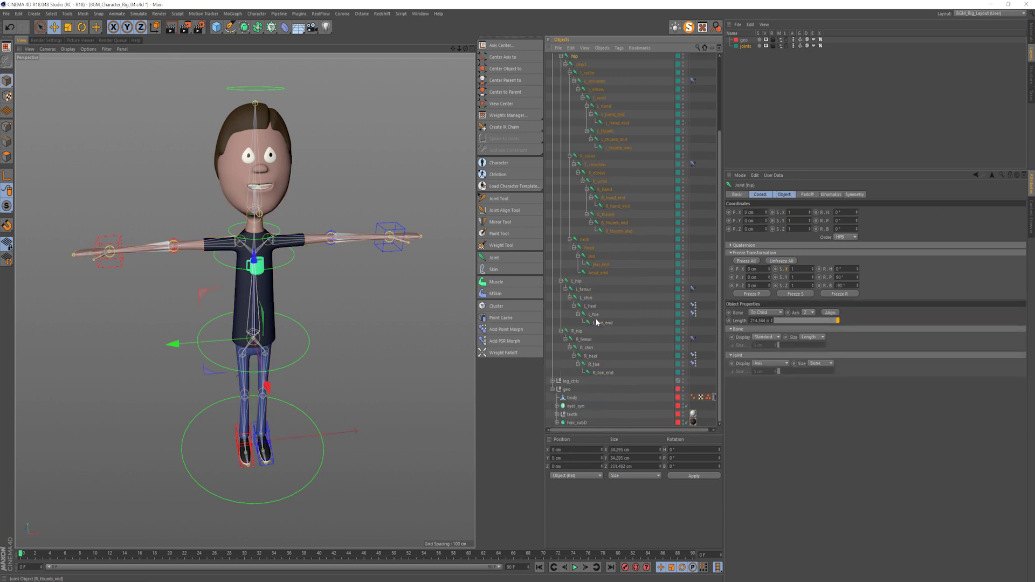
left_click(602, 373, "shift")
- Remove the head, toe, hand and thumb end joints from the joint selection
left_click(602, 274, "ctrl")
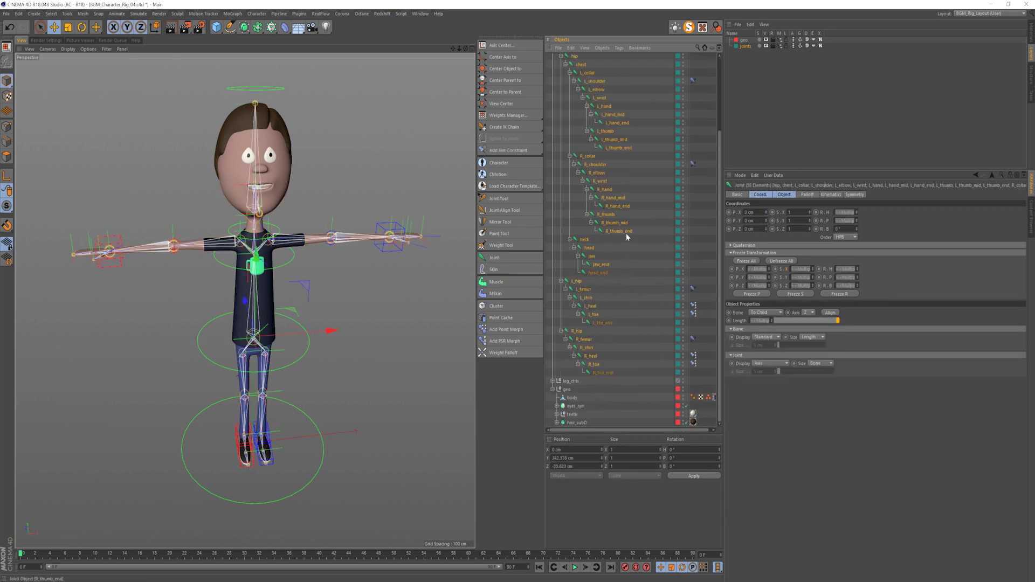
left_click(625, 231, "ctrl")
left_click(621, 206, "ctrl")
scroll(624, 213, "up", 2)
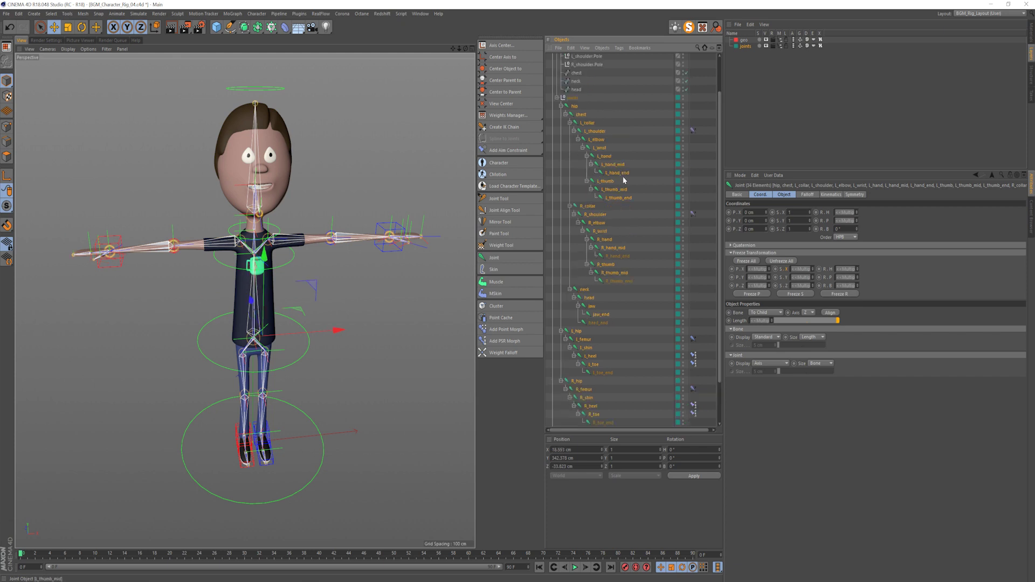
left_click(623, 173, "ctrl")
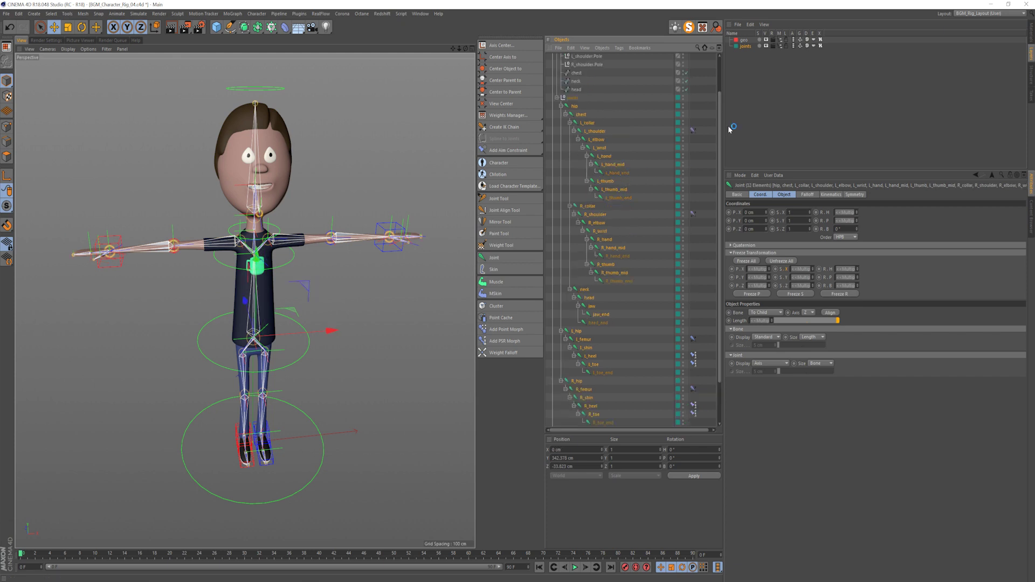
- Add the body mesh to the selected joints, bind it to them, and collapse character_ctrl
scroll(632, 265, "down", 2)
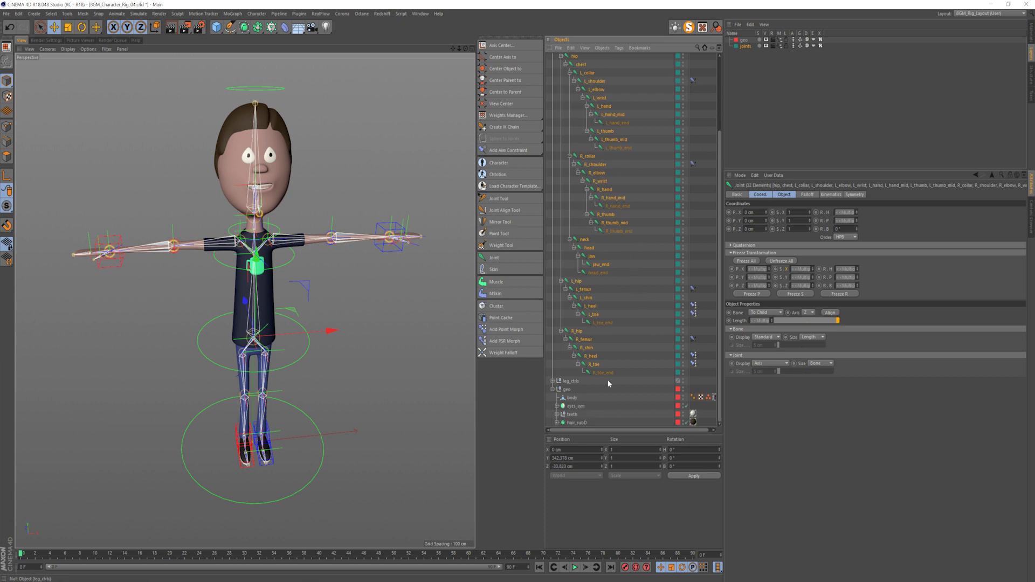
left_click(573, 399, "shift")
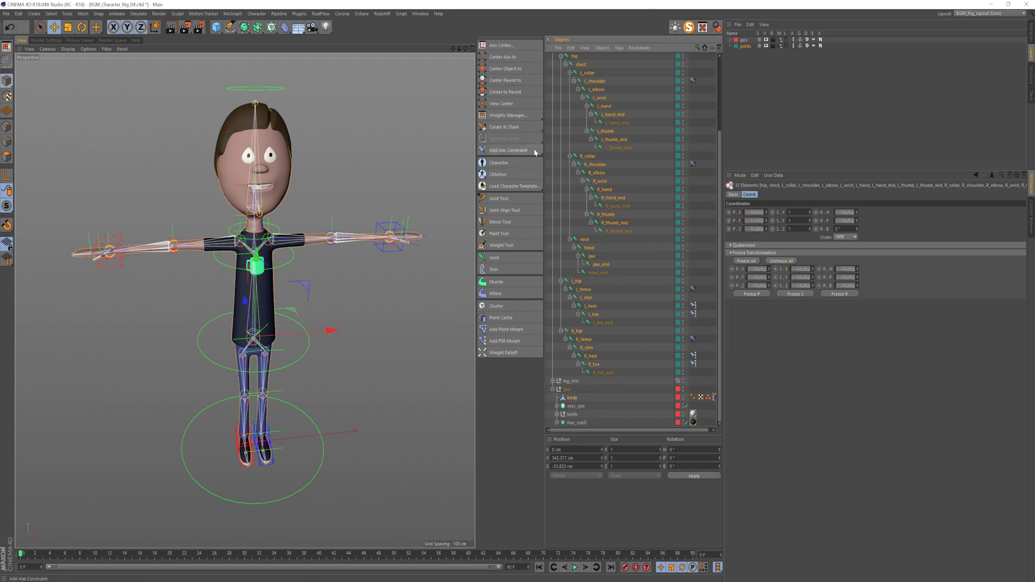
left_click_drag(512, 127, 573, 142)
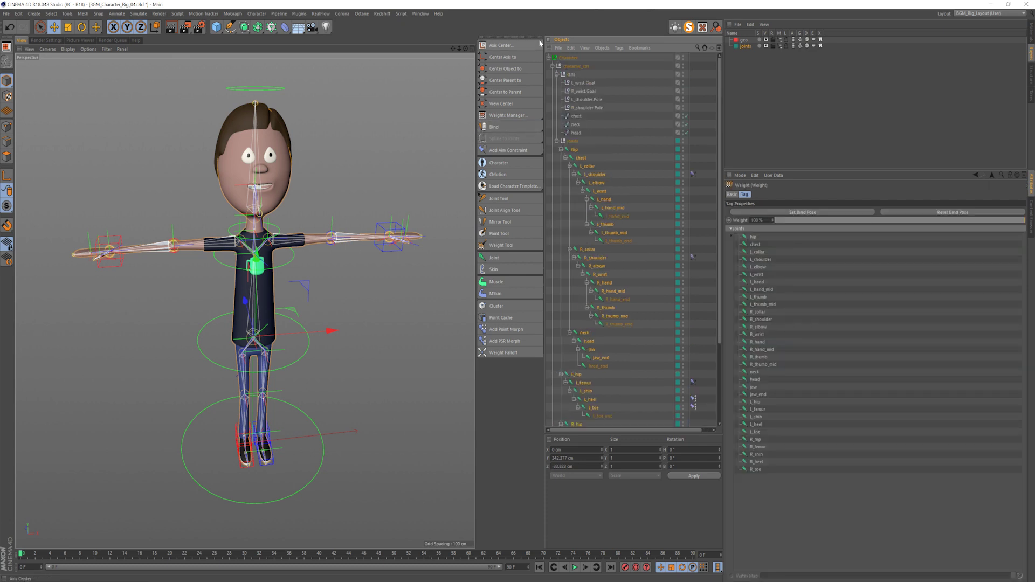
left_click(553, 66)
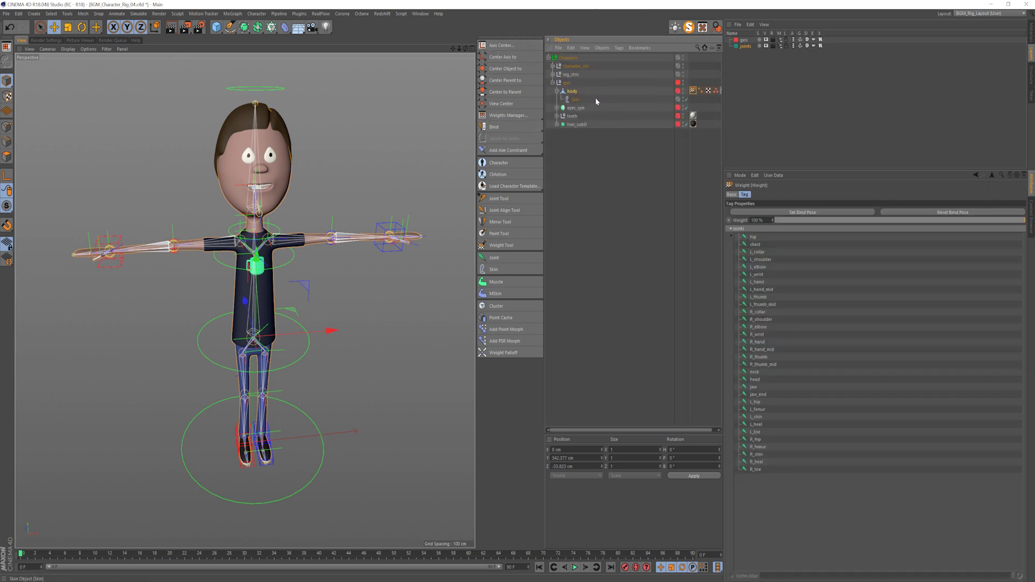
- Collapse the body object and move hair_subD directly below it in the geo group
left_click(557, 92)
left_click(569, 195)
left_click_drag(573, 116, 570, 97)
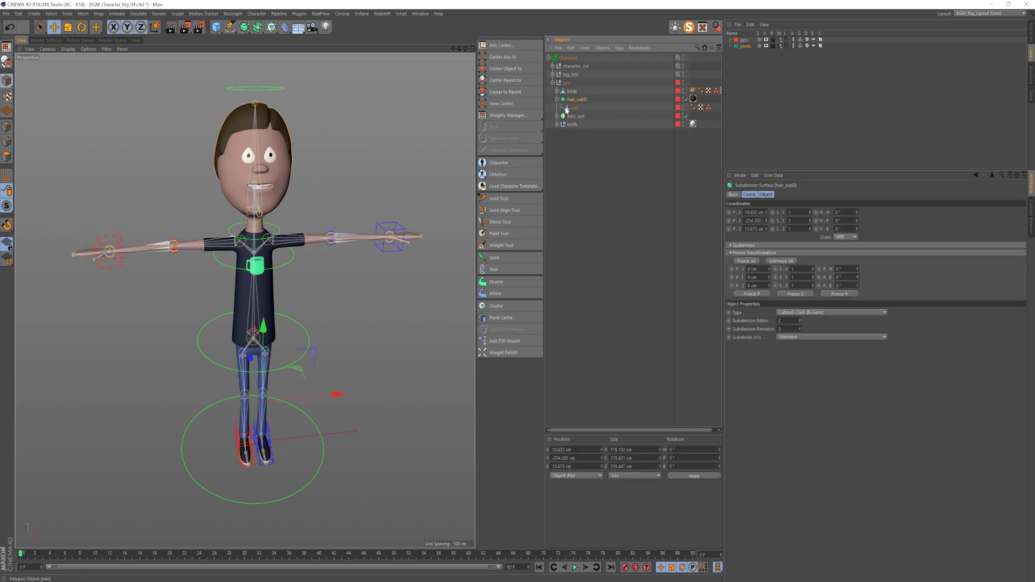
- Select the hair mesh inside hair_subD together with the head joint and bind them
left_click(552, 66)
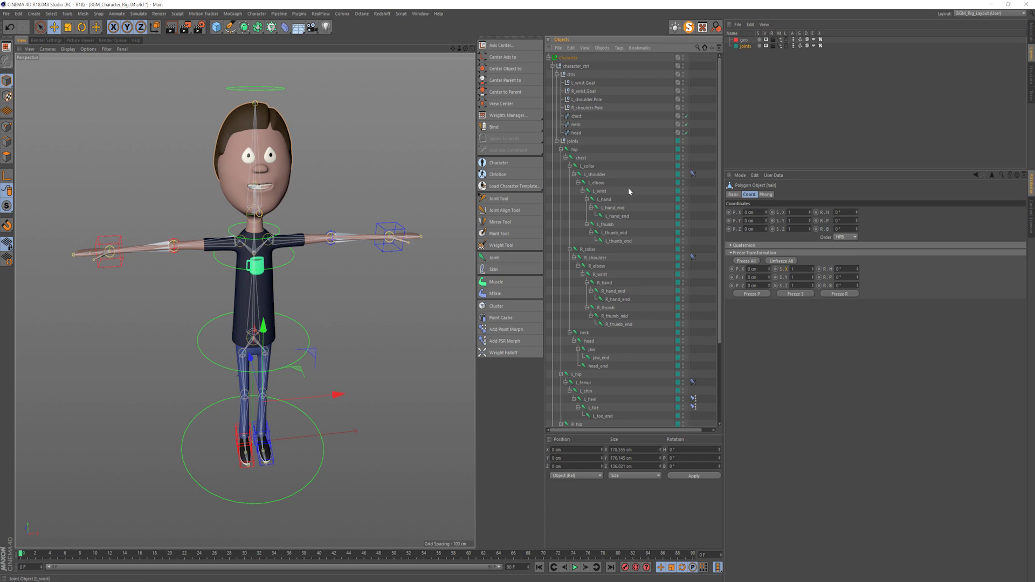
scroll(611, 353, "down", 3)
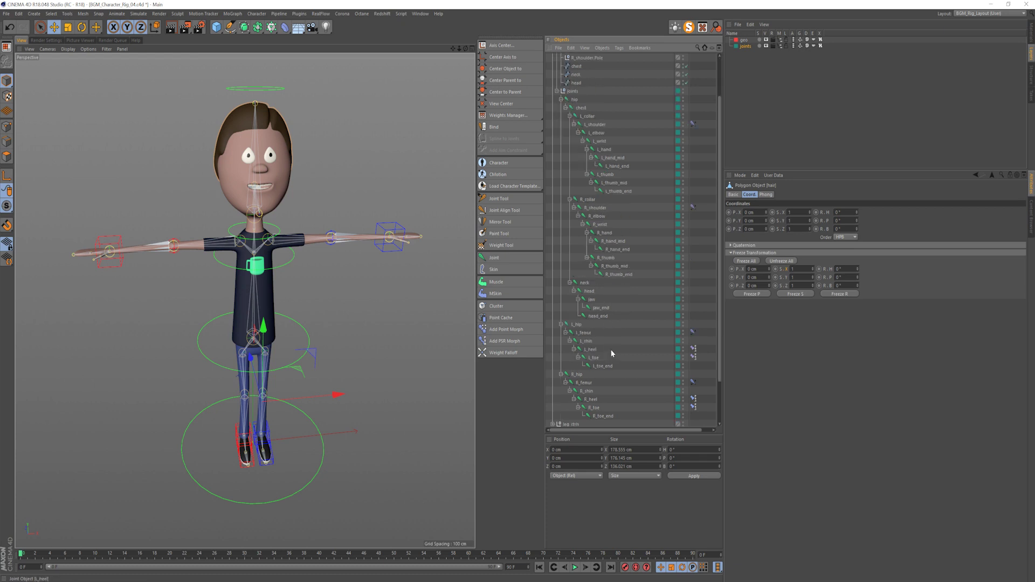
left_click(588, 292, "ctrl")
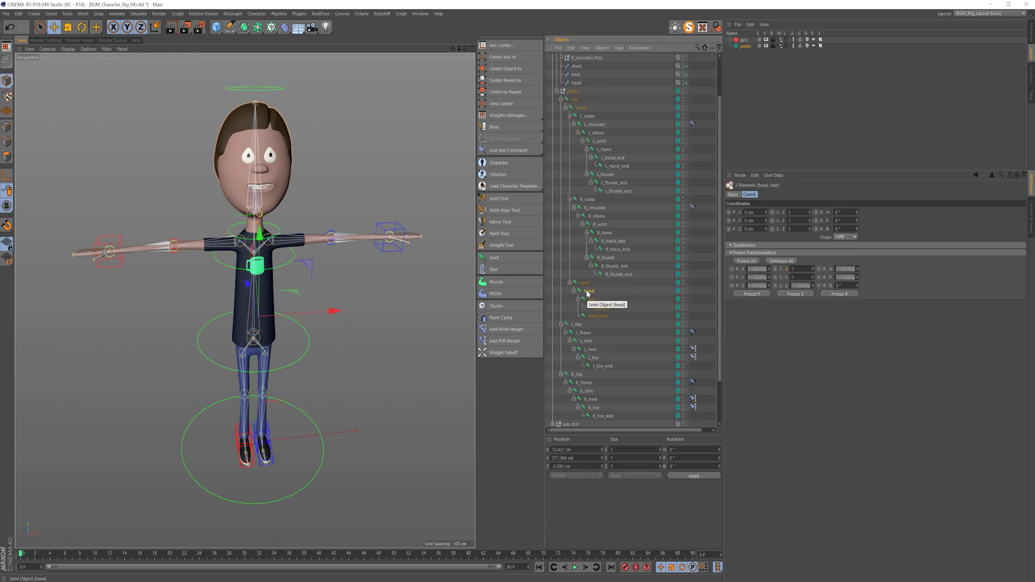
scroll(658, 360, "down", 3)
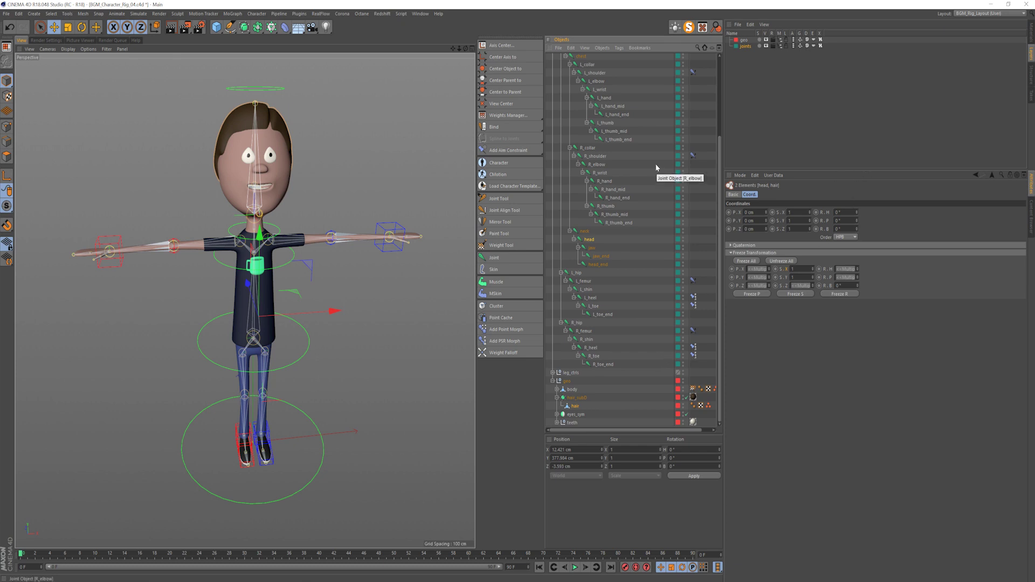
left_click(531, 127)
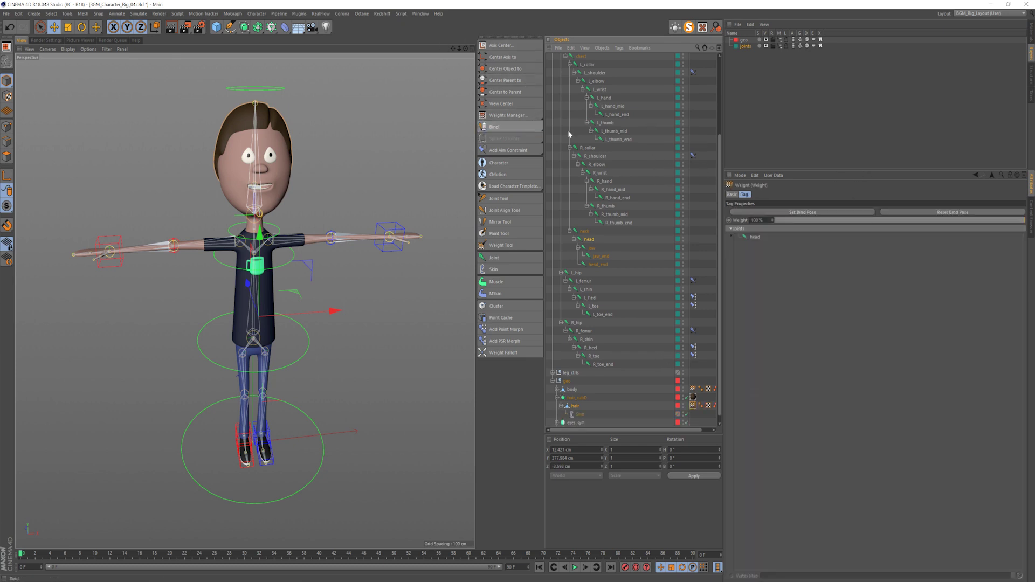
- Collapse the whole Character hierarchy and clear the selection
scroll(692, 199, "up", 4)
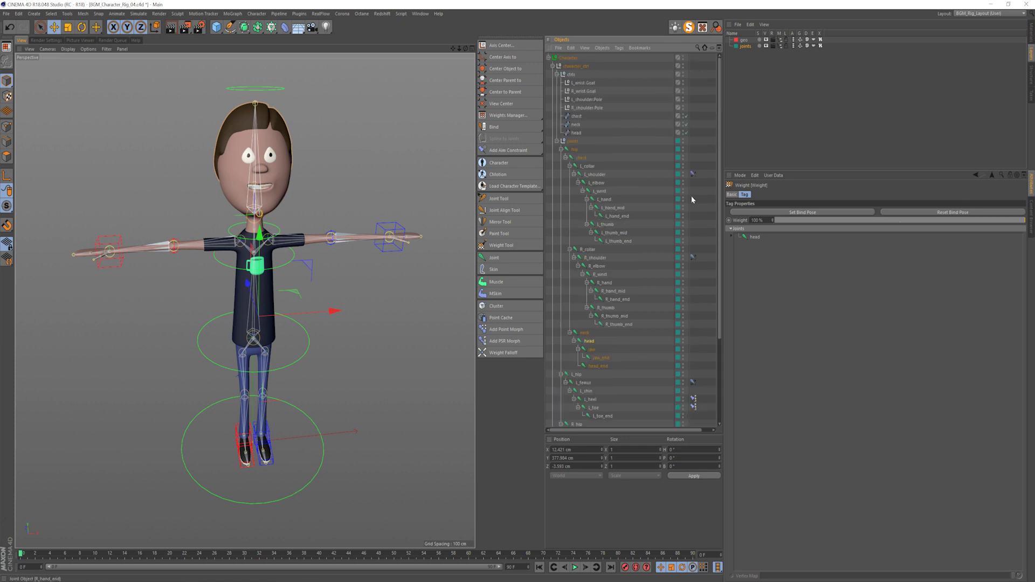
left_click(553, 66)
left_click(549, 58)
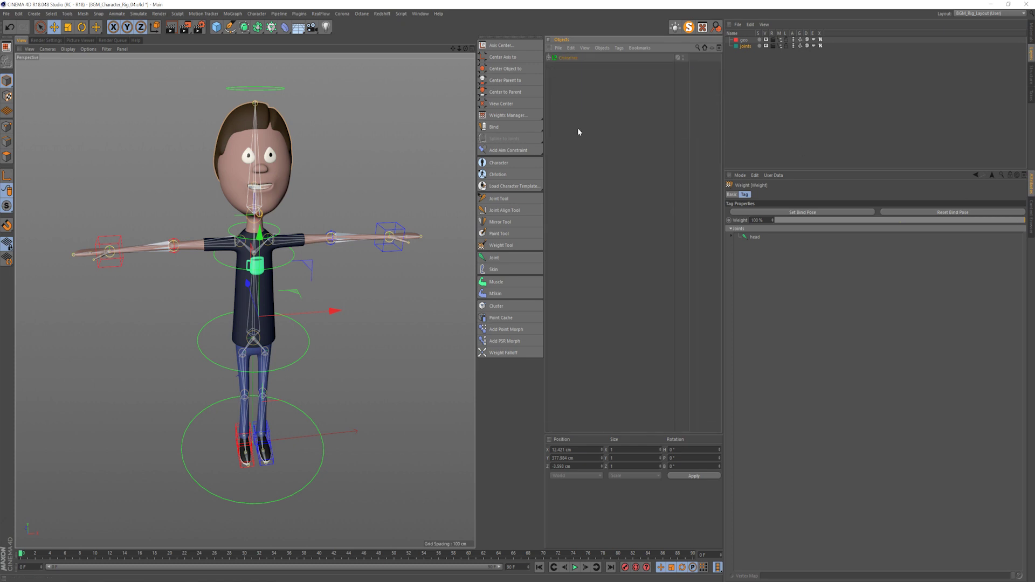
left_click(578, 127)
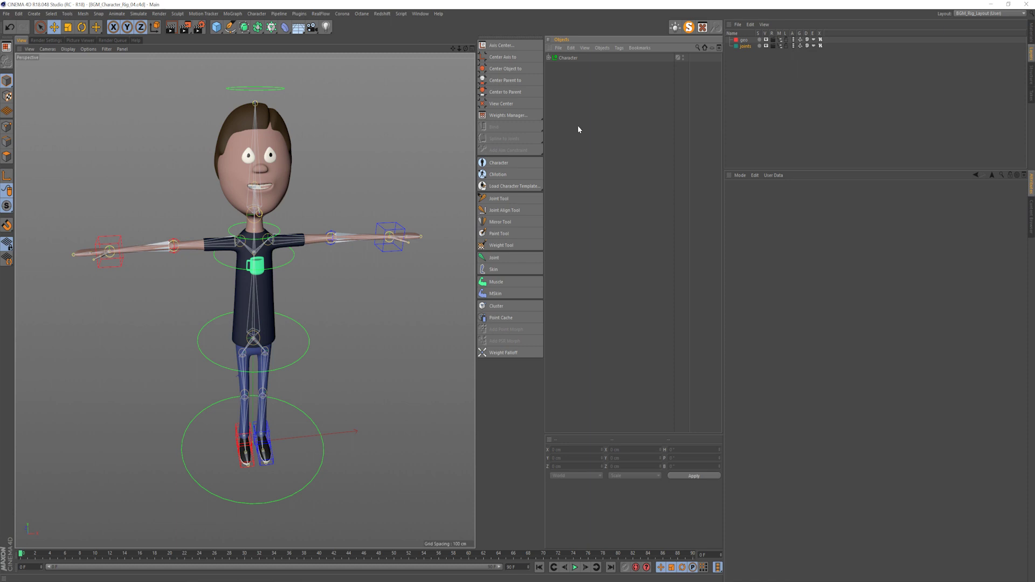
- Select the character_ctrl circle around the hips and expand it in the hierarchy with its joints group collapsed
mouse_move(327, 231)
left_mouse_down("alt")
mouse_move(296, 247)
mouse_move(312, 239)
left_mouse_up("alt")
left_click(309, 333)
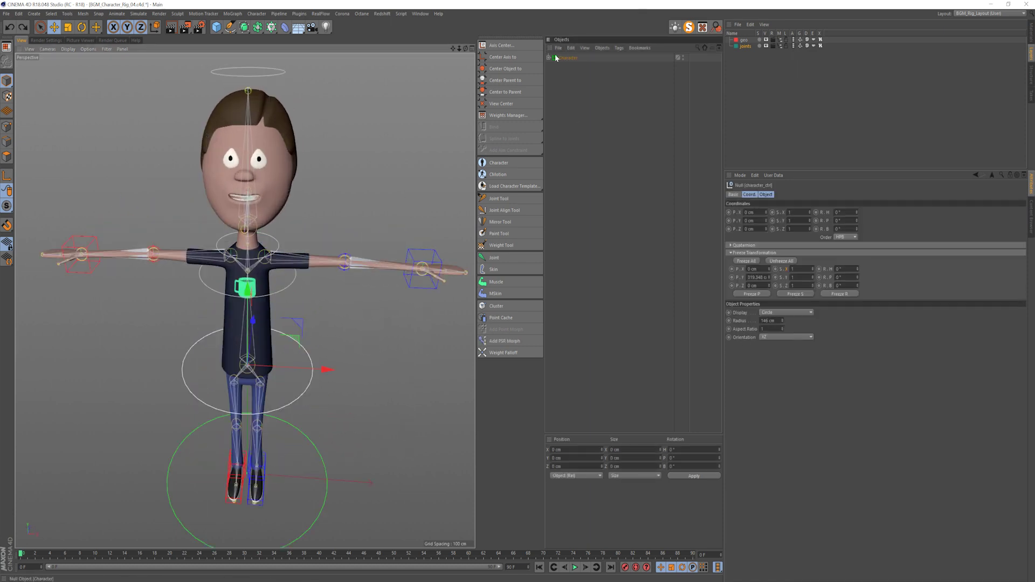
key("s")
left_click(552, 82)
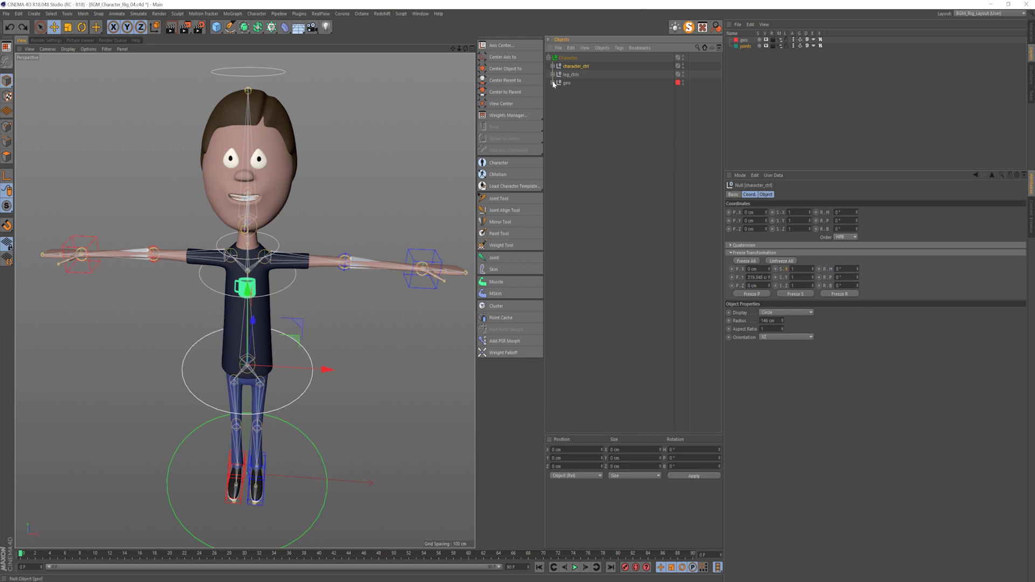
left_click(553, 65)
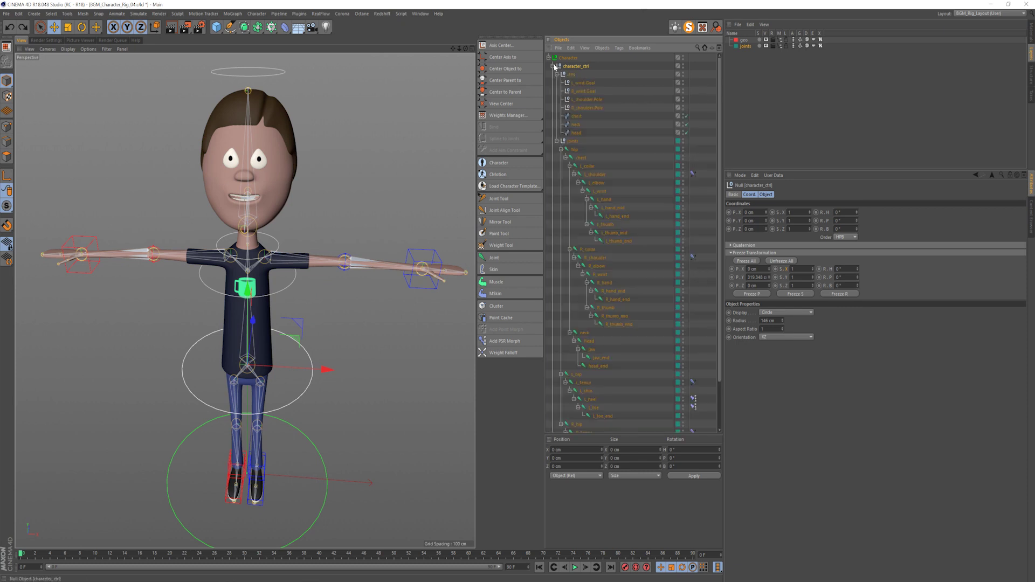
left_click(557, 141)
- Move L_shoulder.Pole and R_shoulder.Pole together to behind the character, at about 162 cm in Z
left_click(580, 100)
left_click(578, 108, "shift")
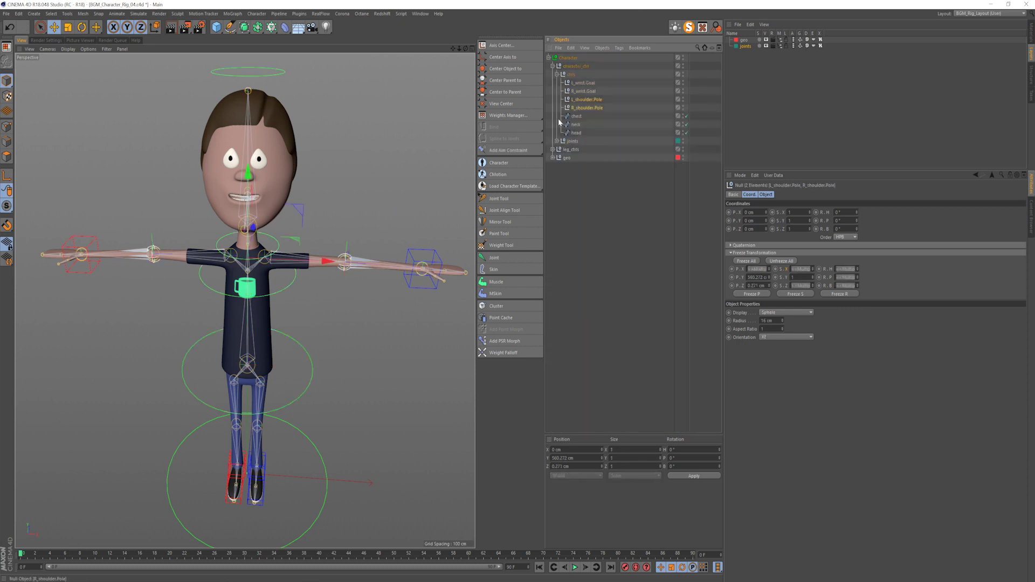
left_click_drag(340, 255, 309, 287, "alt")
left_click_drag(283, 200, 323, 141)
left_click_drag(345, 252, 362, 232, "alt")
- Freeze all transformations of L_shoulder.Pole and R_shoulder.Pole together
left_click(584, 100)
left_click(584, 107, "shift")
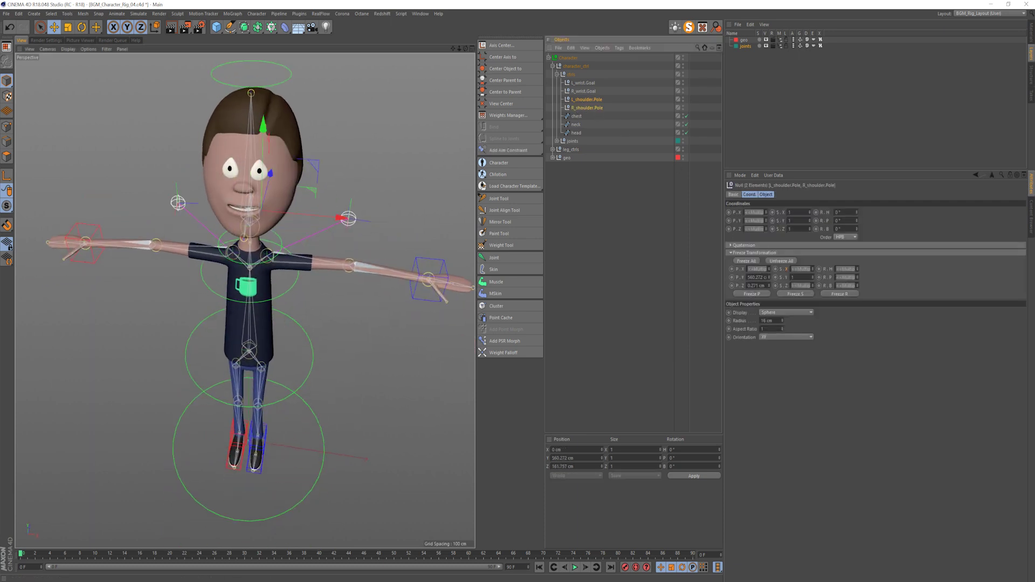
left_click(752, 195)
left_click(745, 262)
- Collapse the ctrls group, clear the selection, and expand leg_ctrls with both foot controls collapsed
middle_click_drag(304, 343, 327, 281, "alt")
left_click(557, 74)
left_click(559, 118)
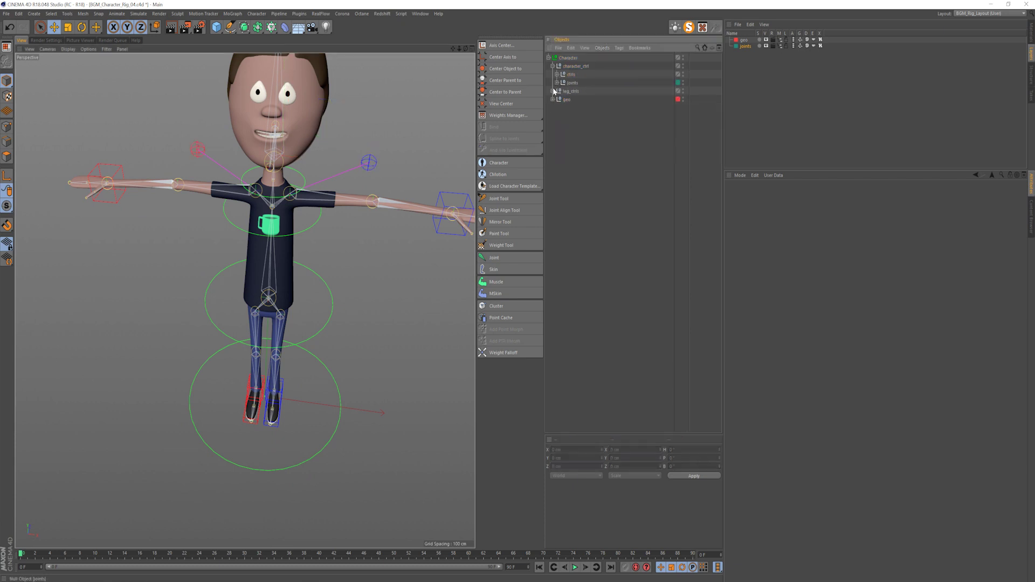
left_click(554, 90)
left_click(557, 116)
left_click(557, 125)
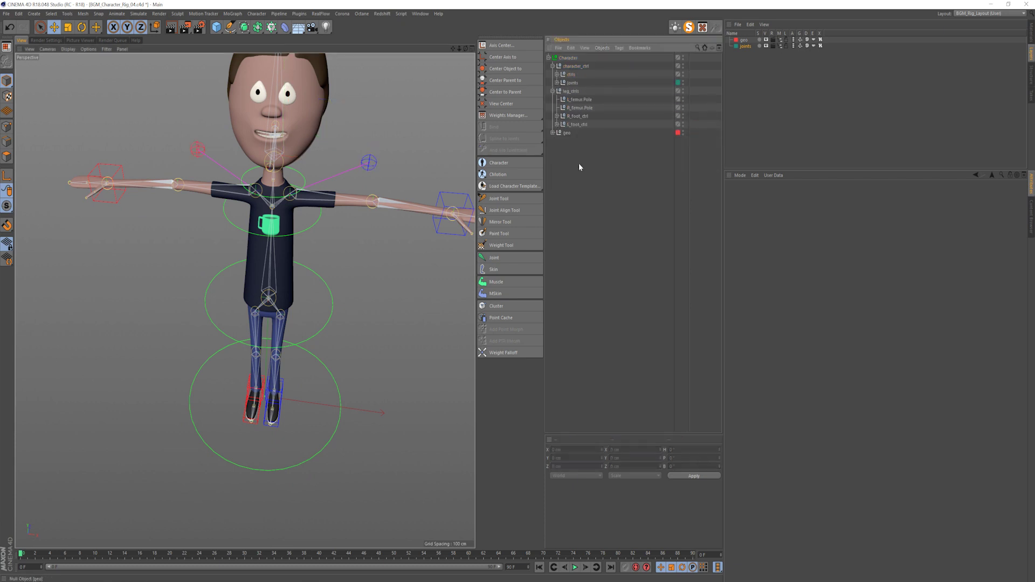
- Move L_femur.Pole and R_femur.Pole together in front of the knees to about -138 cm in Z, and freeze all their transformations
left_click(580, 99)
left_click(580, 107, "ctrl")
left_click_drag(302, 380, 161, 409, "alt")
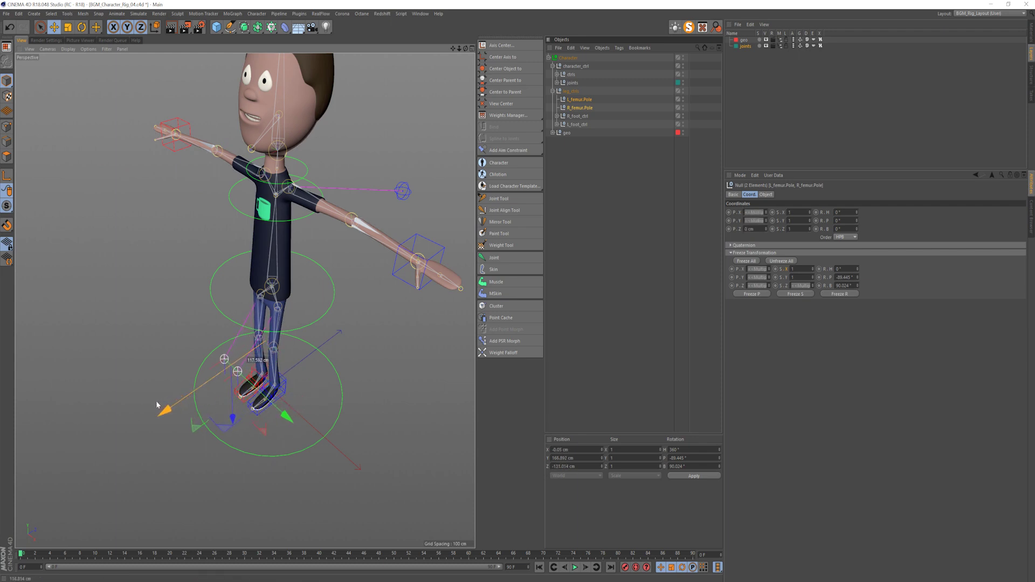
left_click_drag(236, 380, 306, 348, "alt")
left_click(747, 261)
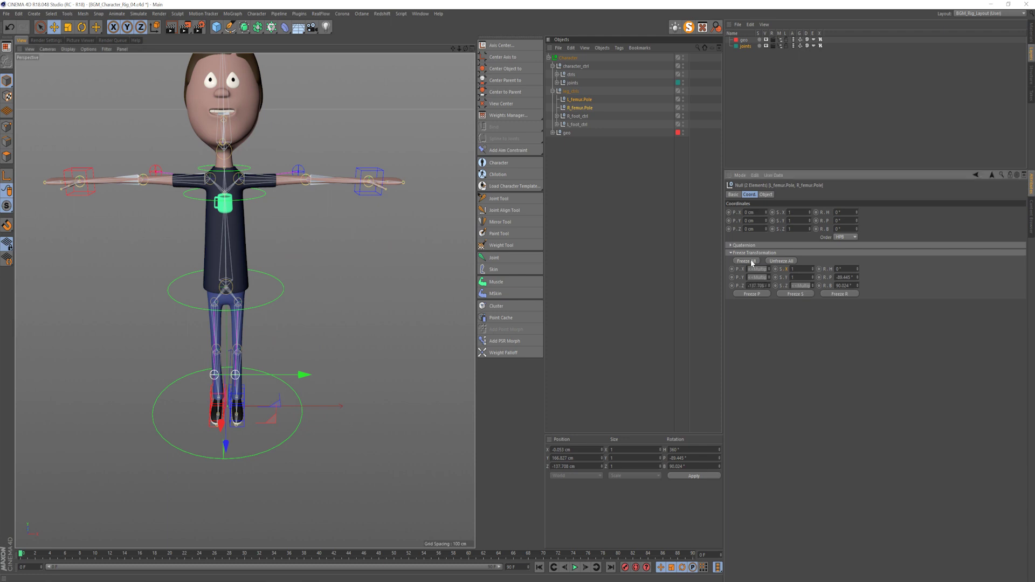
- Test the rig by lowering character_ctrl, and undo the move
left_click(560, 380)
left_click(277, 295)
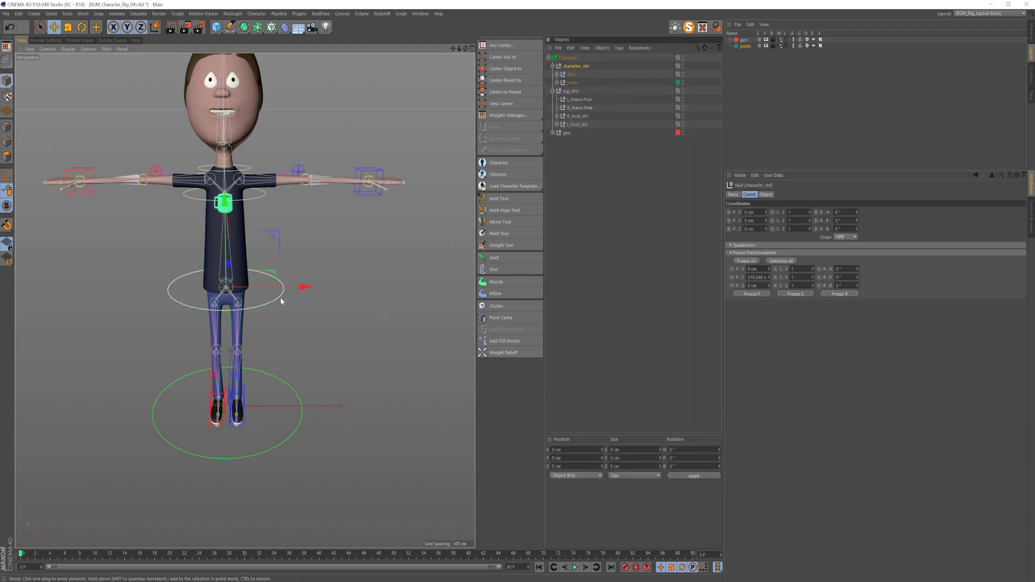
left_click_drag(223, 203, 219, 266)
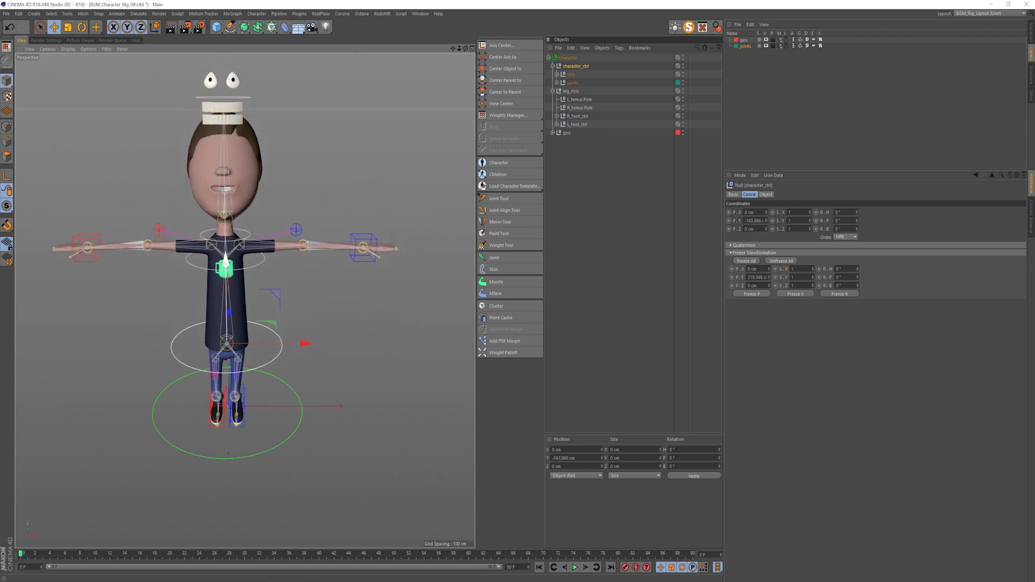
left_click_drag(269, 299, 290, 273, "alt")
key("ctrl+z")
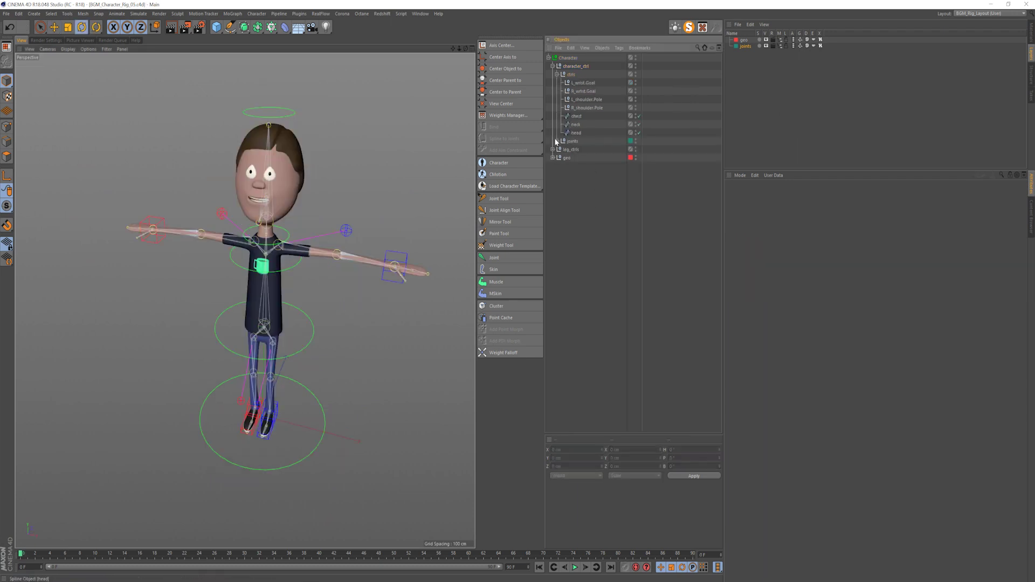
- Put the ctrls null and all its child controls, from L_wrist.Goal to head, on a new layer
left_click(557, 142)
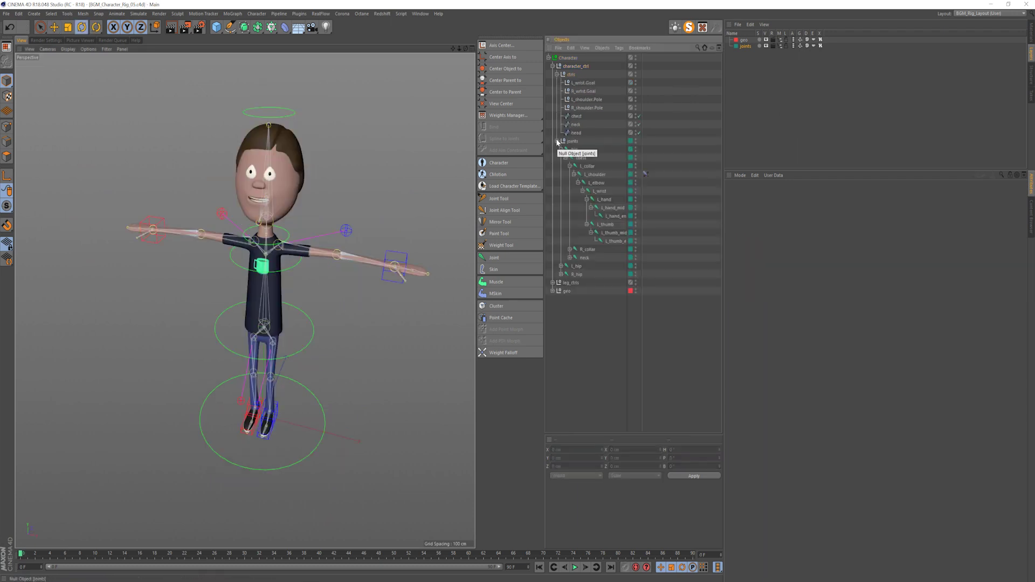
left_click(576, 134)
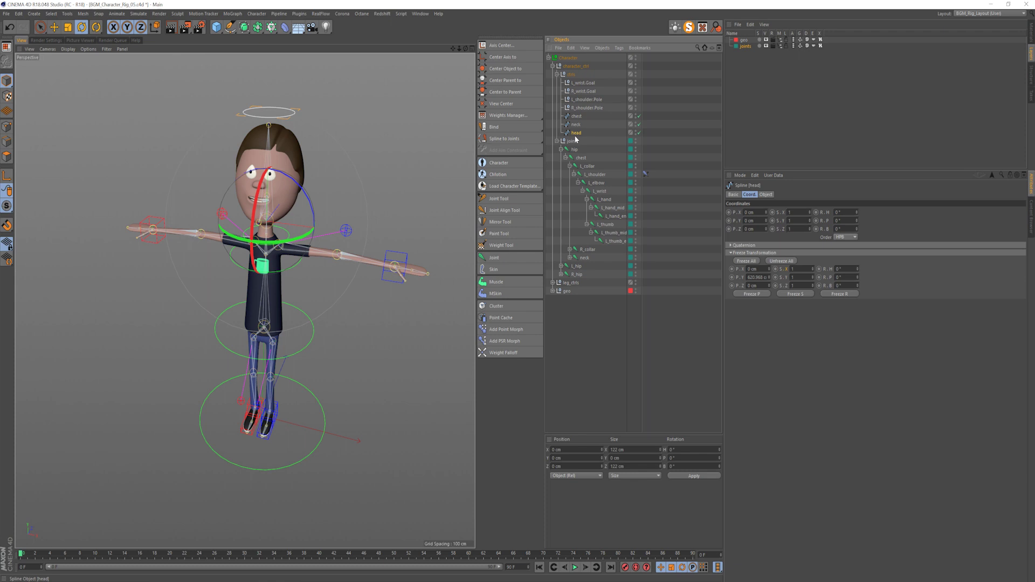
left_click(571, 75, "shift")
right_click(571, 75)
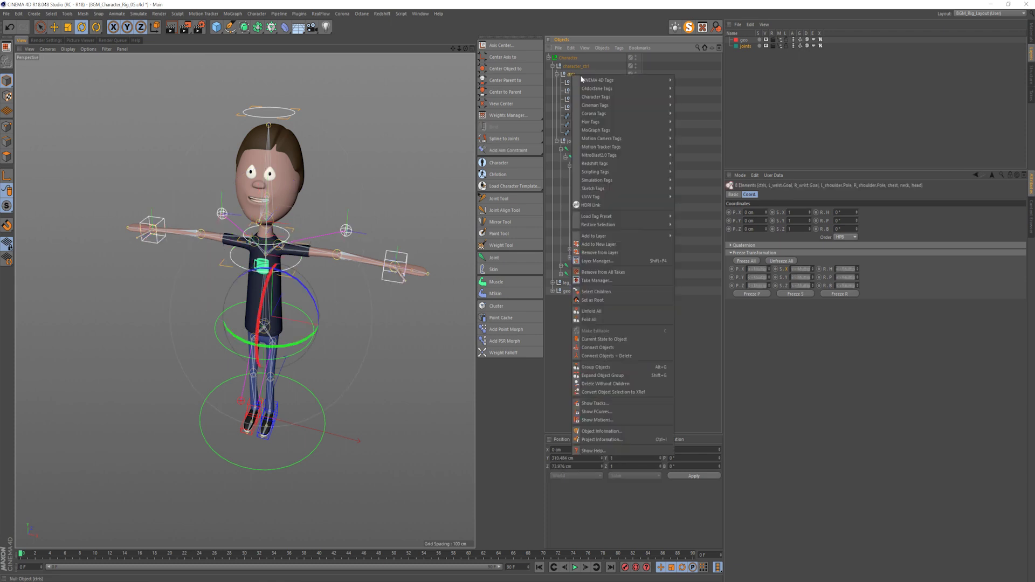
left_click(652, 246)
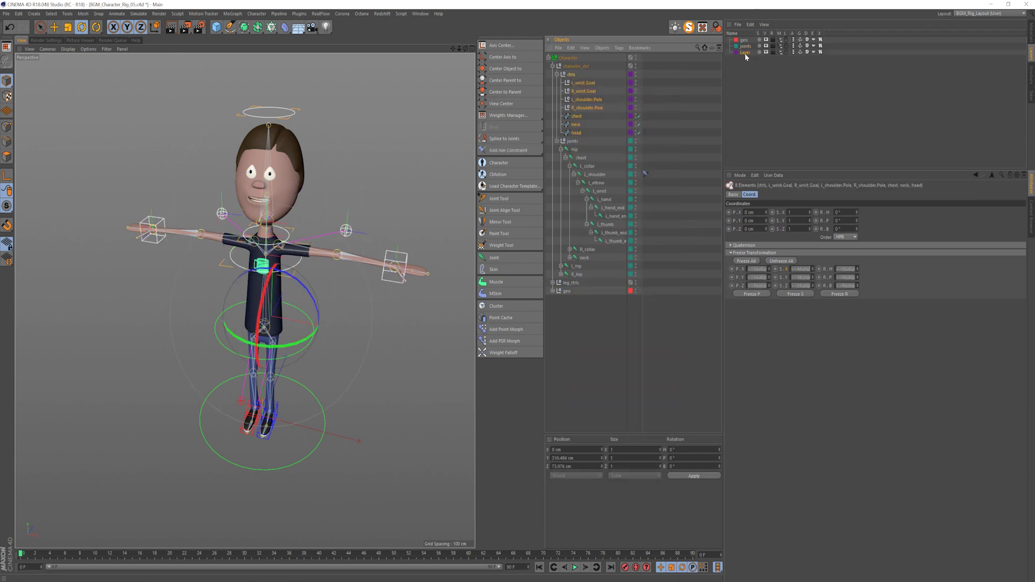
- Rename the new layer as controls and clear the object selection
double_click(746, 53)
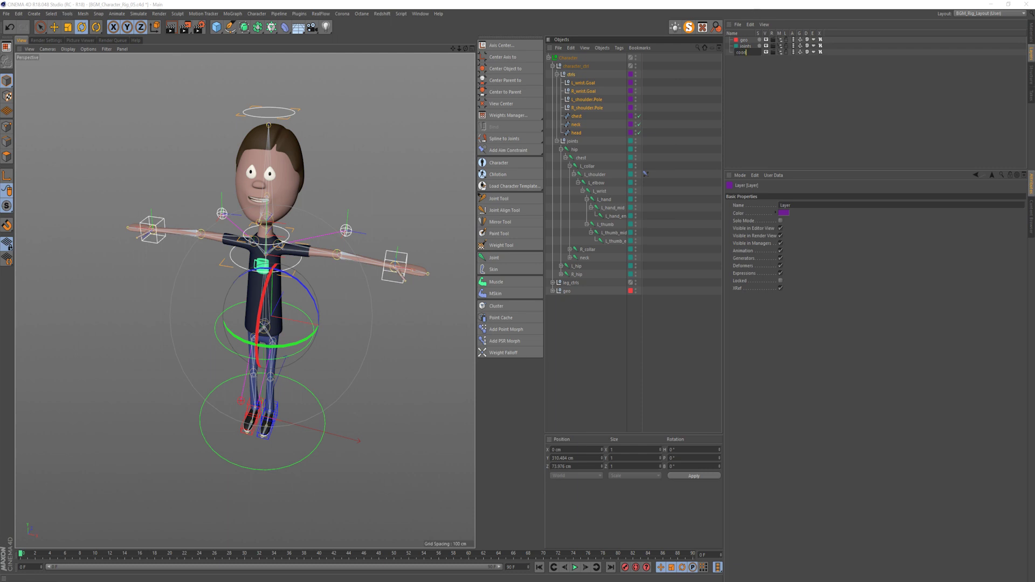
type("controls")
key("Return")
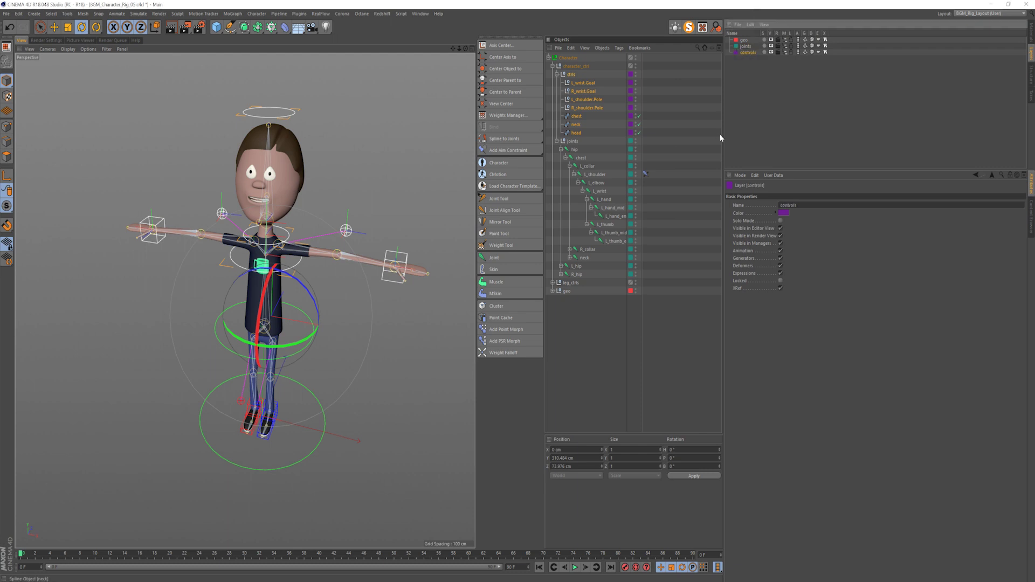
key("e")
left_click(581, 389)
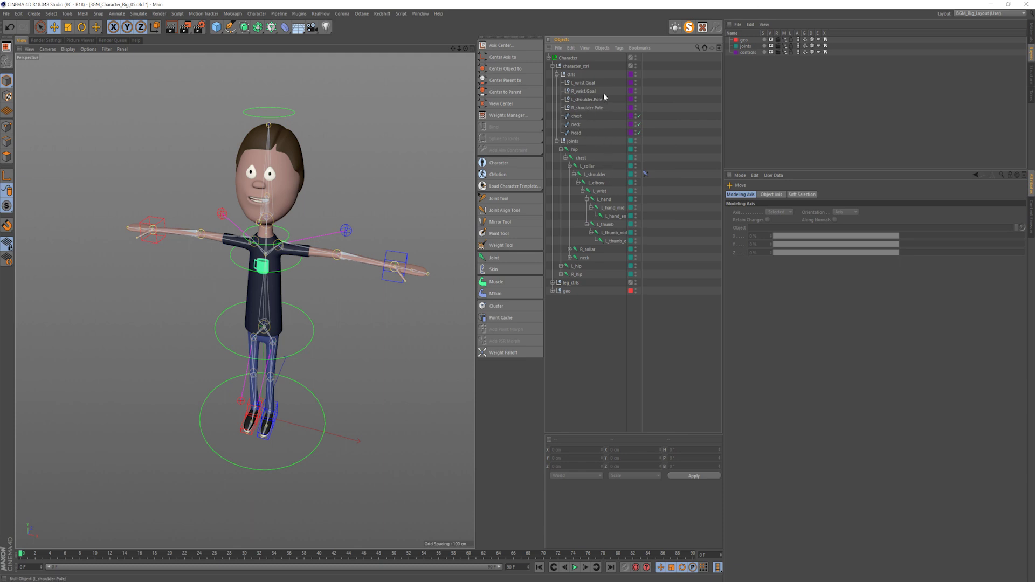
- Give the chest joint a rotation-only PSR constraint with Maintain Original on, targeting the chest control spline, and fold the joint's nested hierarchy
right_click(583, 161)
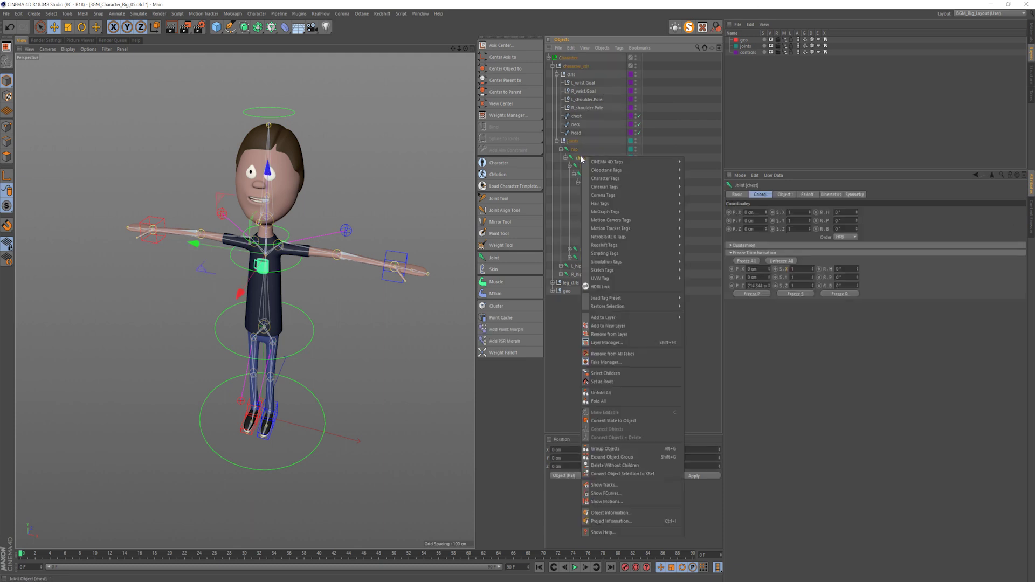
mouse_move(647, 176)
left_click(720, 185)
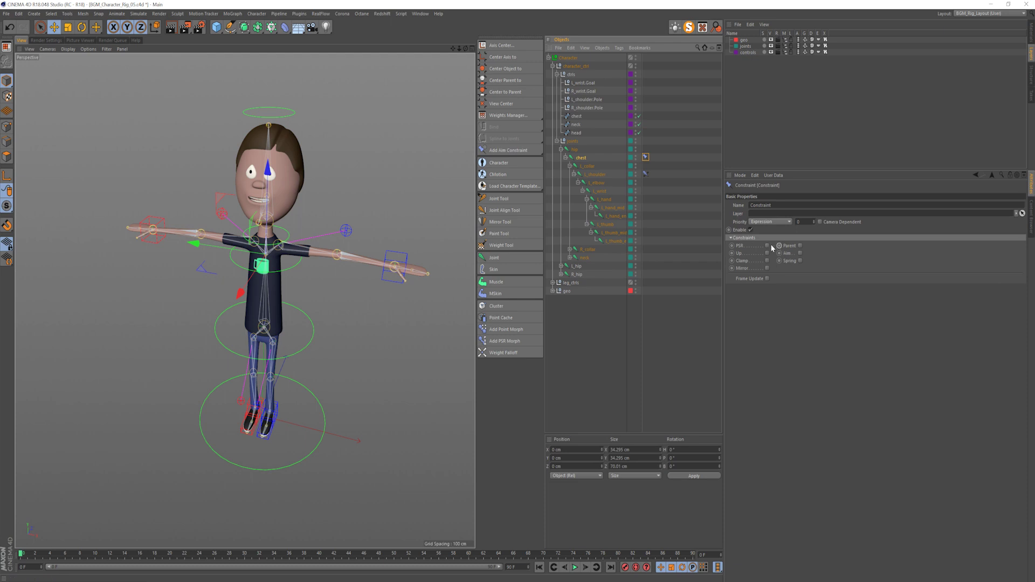
left_click(746, 194)
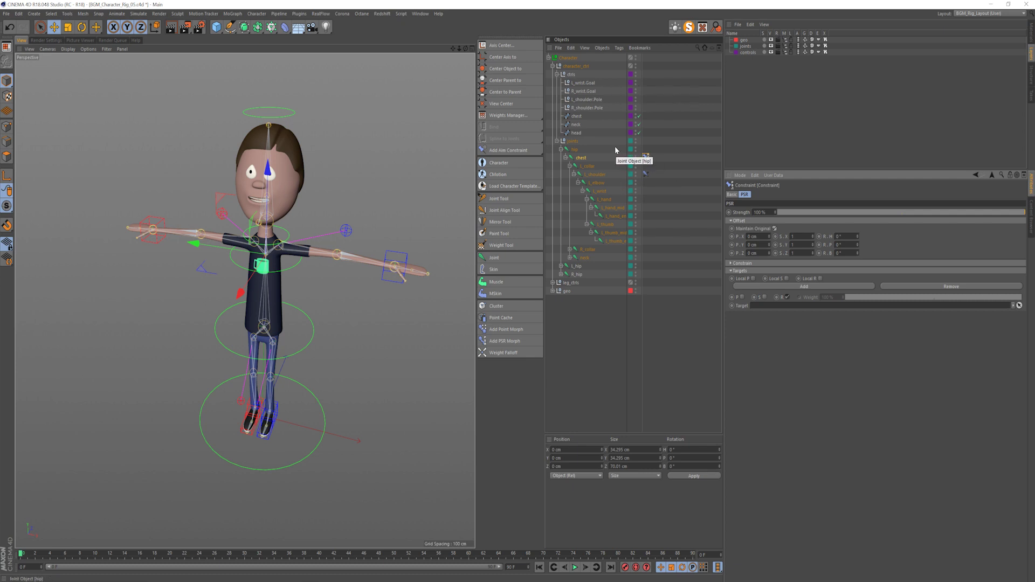
left_click_drag(576, 116, 798, 310)
left_click(566, 158)
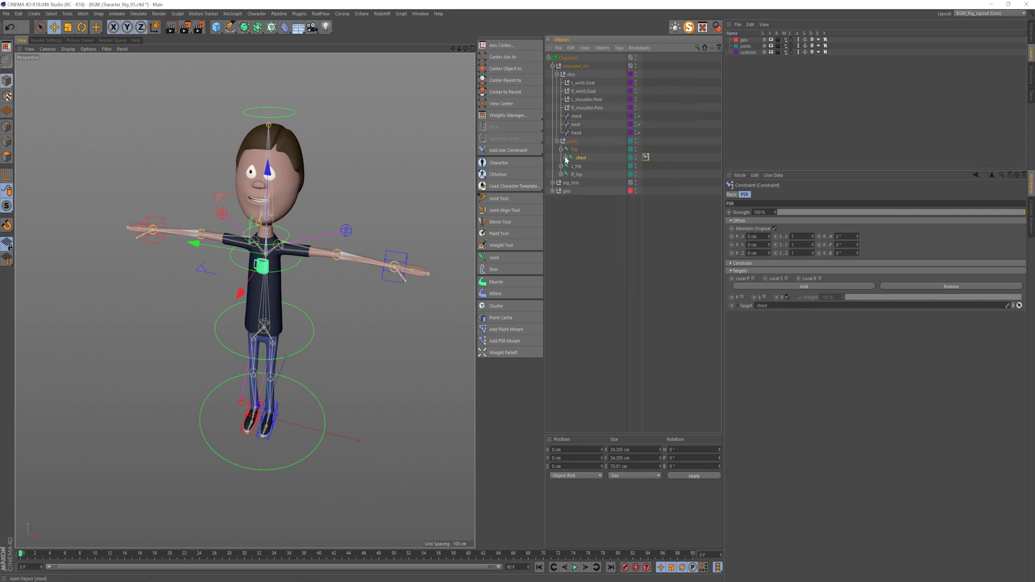
left_click(566, 157)
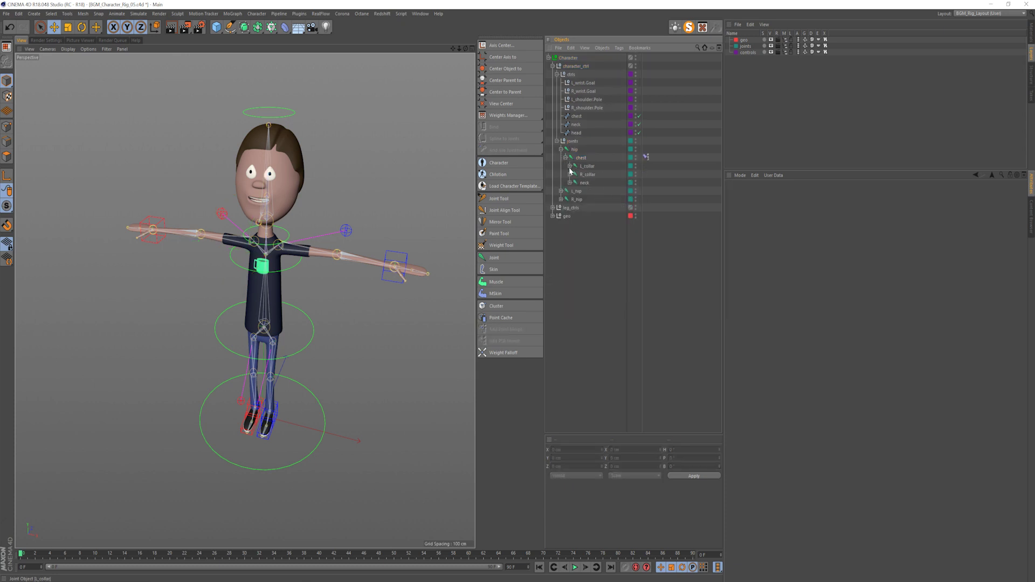
- Give the neck joint a rotation-only PSR constraint with Maintain Original on, targeting the neck control, and expand the joint's children
left_click(584, 183)
right_click(579, 183)
mouse_move(620, 204)
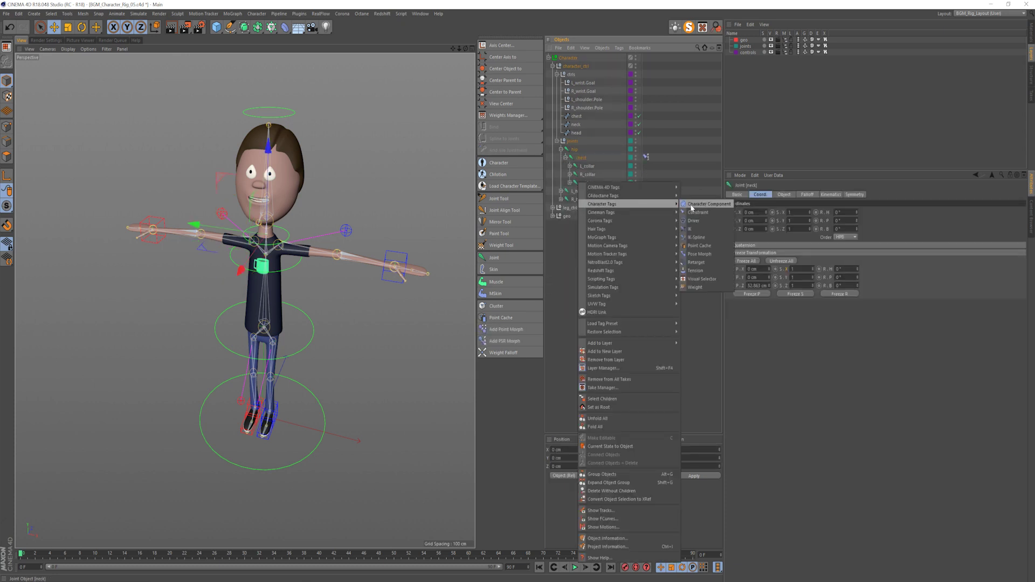
left_click(697, 212)
left_click(767, 246)
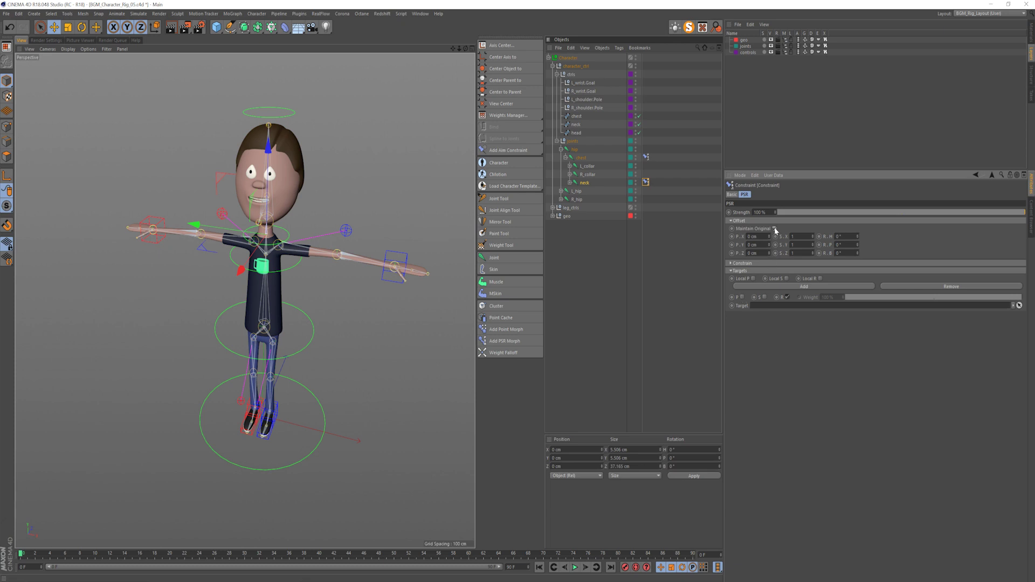
left_click_drag(584, 183, 784, 307)
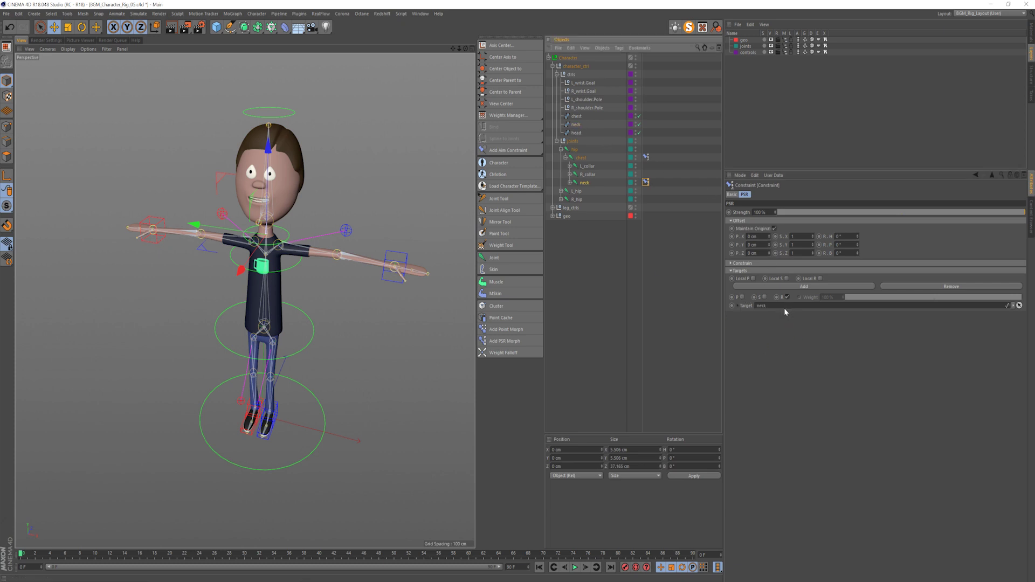
left_click(570, 183)
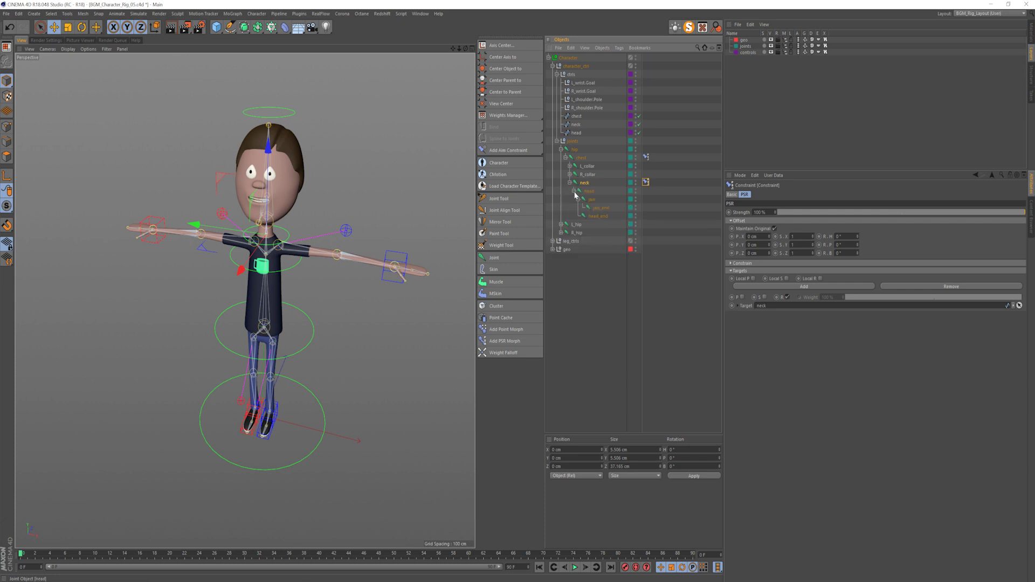
- Add a rotation-only PSR constraint to the head joint
left_click(587, 192)
right_click(592, 192)
mouse_move(652, 219)
left_click(713, 224)
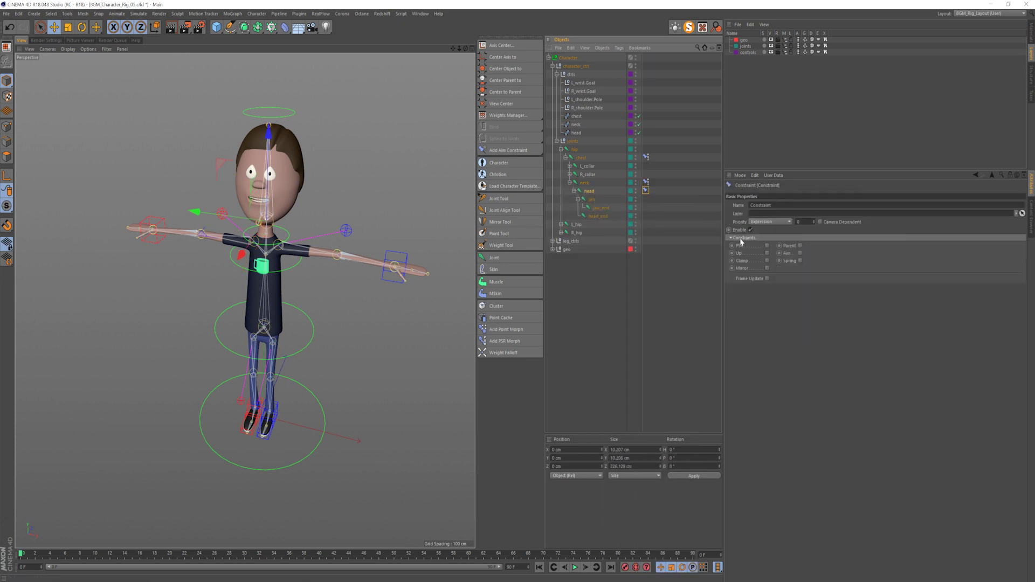
left_click(768, 246)
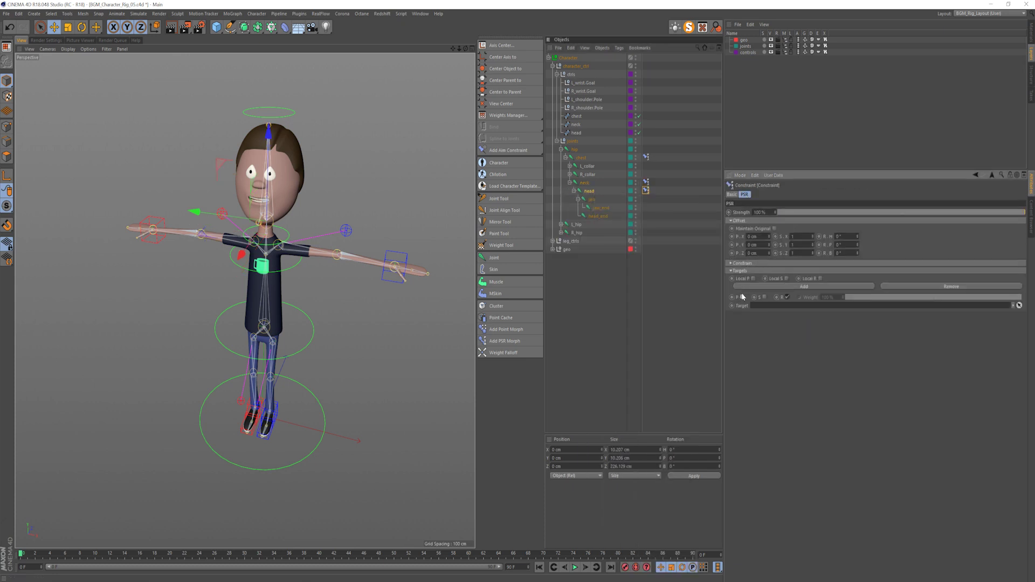
left_click_drag(575, 133, 595, 158)
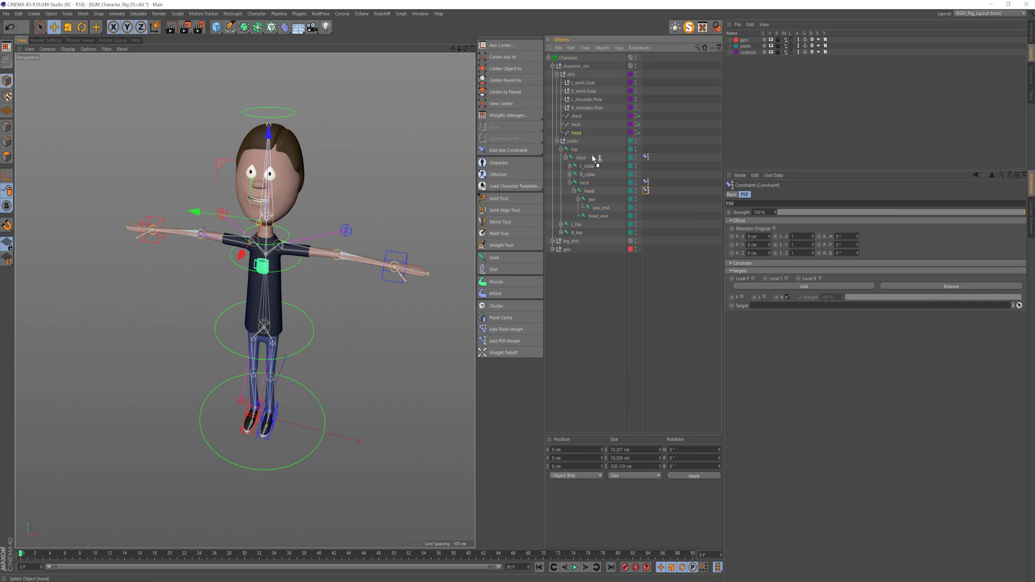
left_click_drag(777, 310, 776, 306)
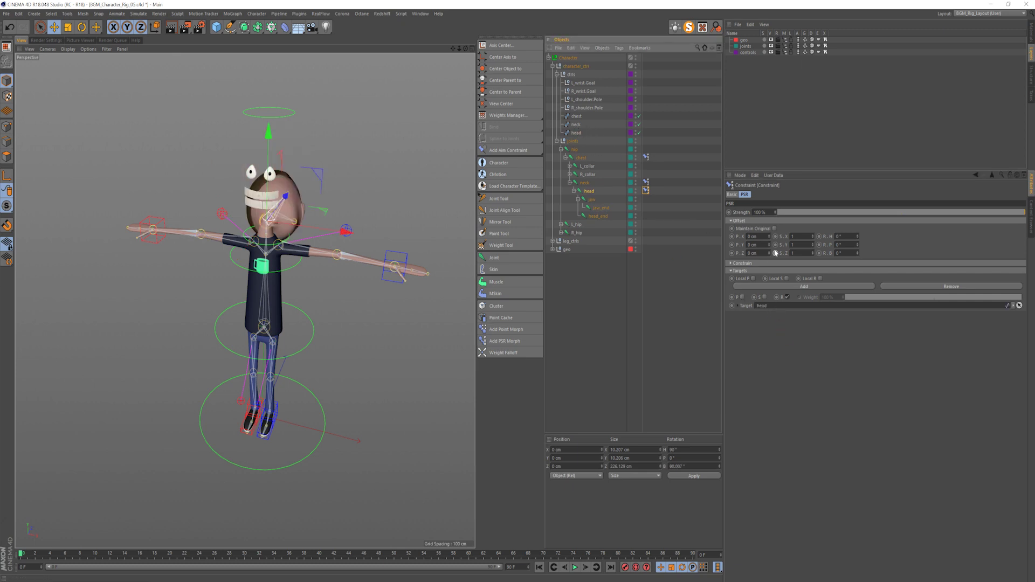
key("ctrl+z")
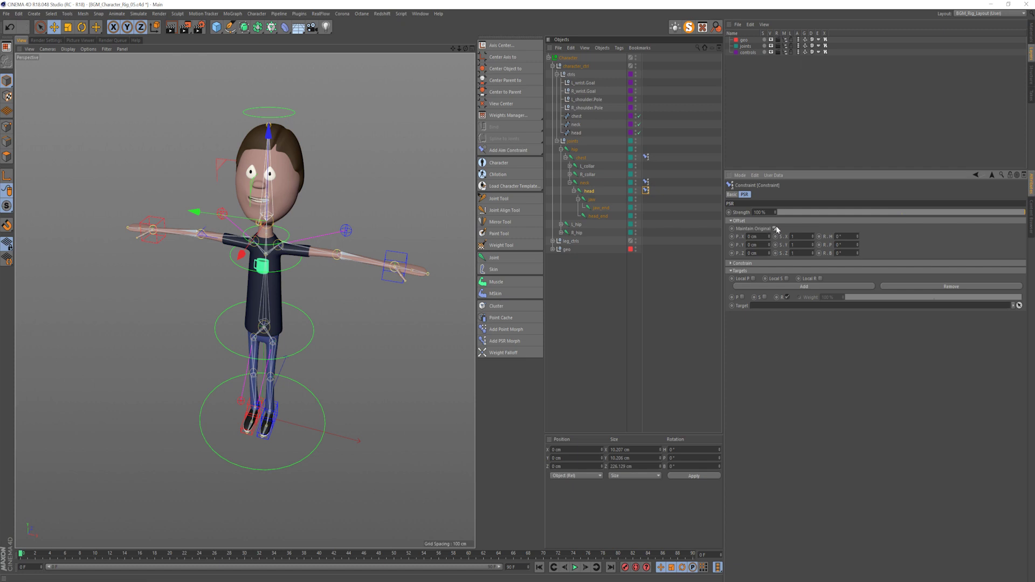
- Target the head control spline in the head joint's constraint with Maintain Original on, and clear the selection
left_click_drag(576, 133, 632, 221)
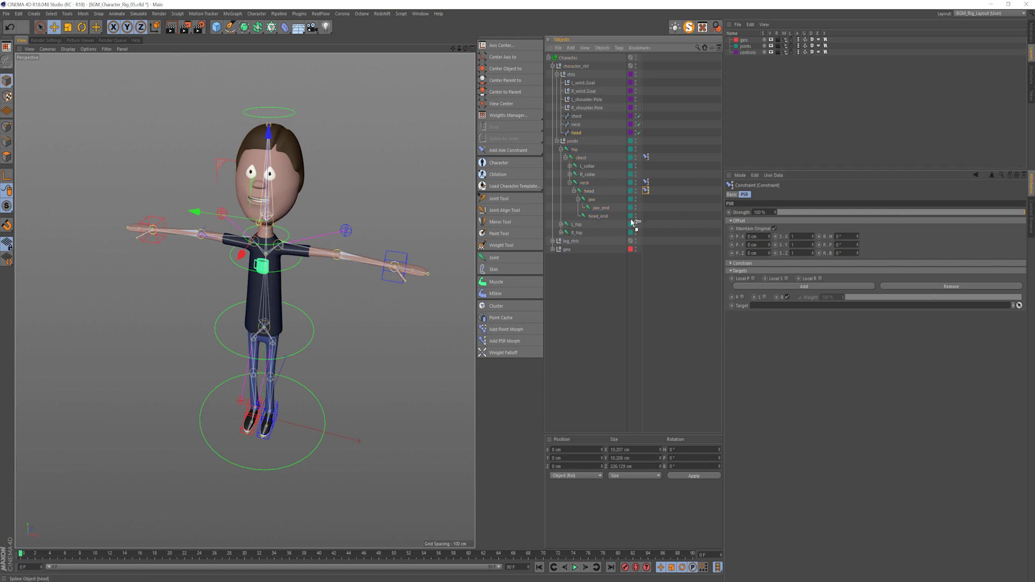
left_click(671, 347)
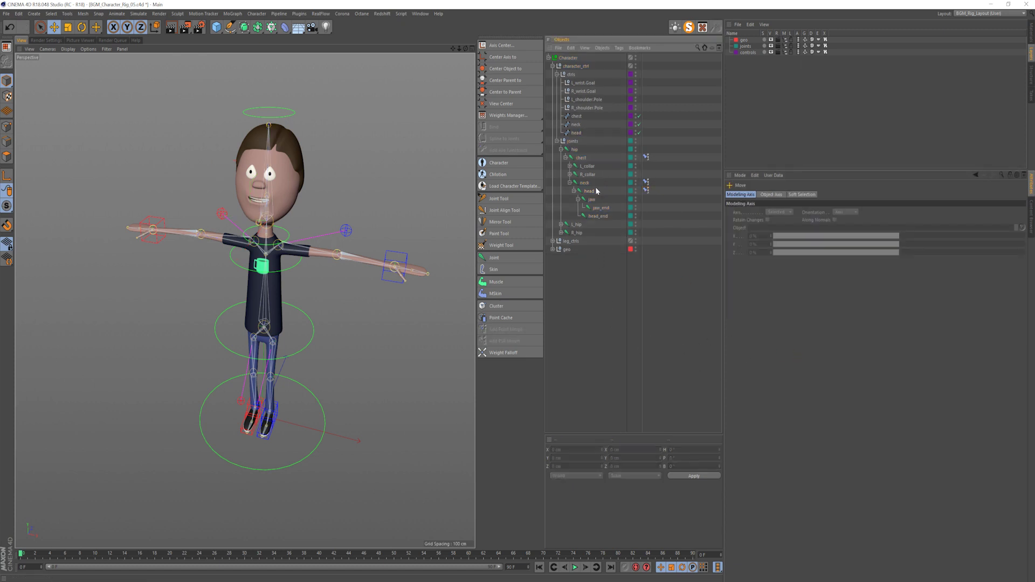
- Test the head and neck controls by rotating them, and undo the rotations
left_click(575, 135)
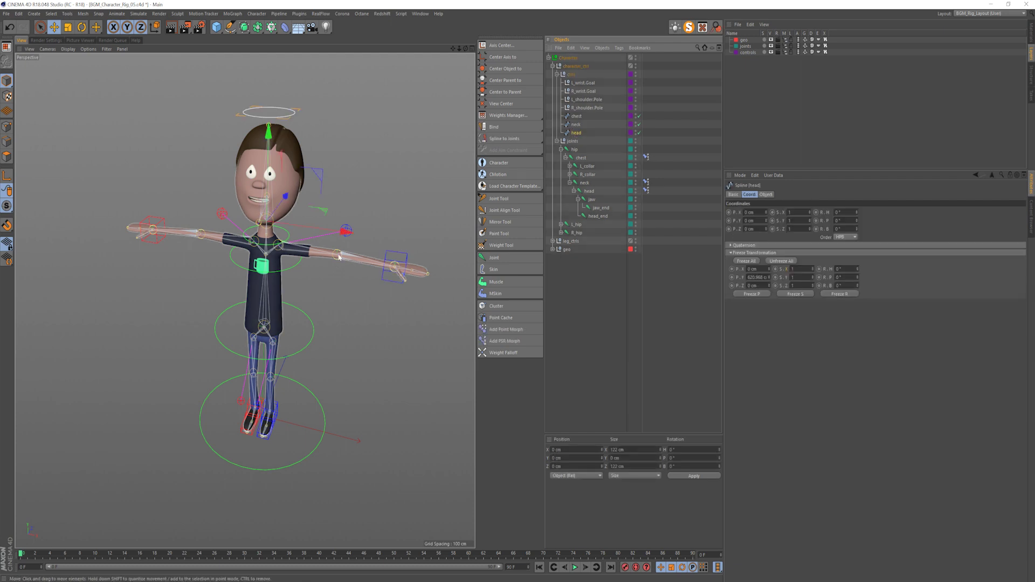
key("r")
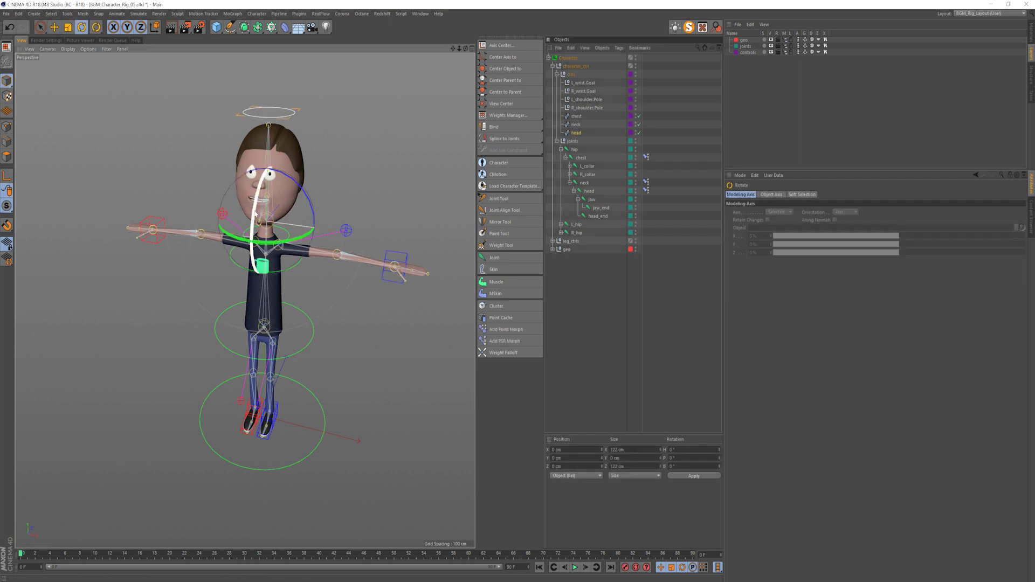
left_click_drag(255, 214, 273, 197)
key("ctrl+z")
left_click(575, 124)
key("ctrl+z")
left_click(576, 133)
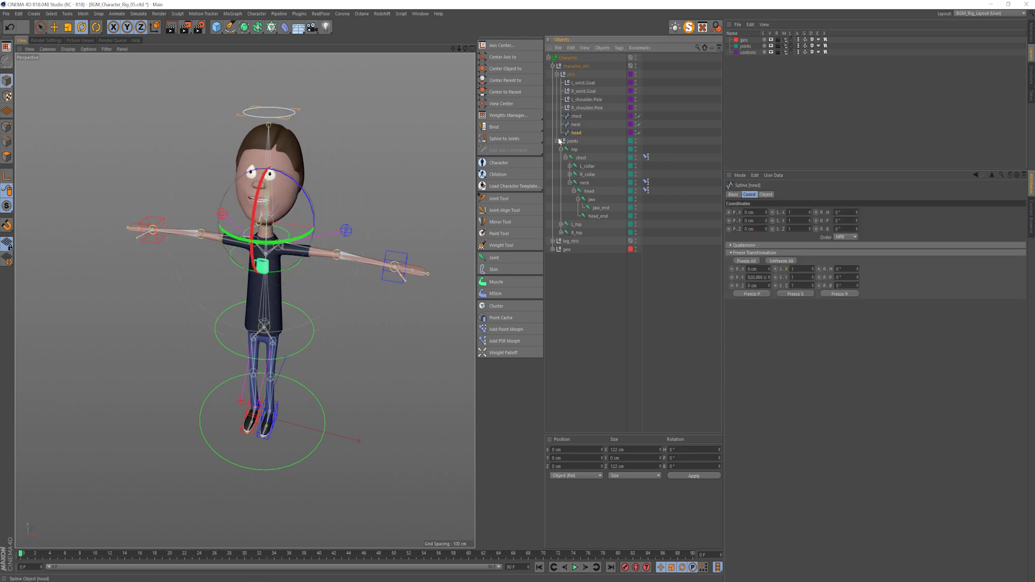
left_click_drag(259, 264, 247, 199, "alt")
key("ctrl+z")
- Test the chest control by rotating it, and undo the rotation
left_click(580, 116)
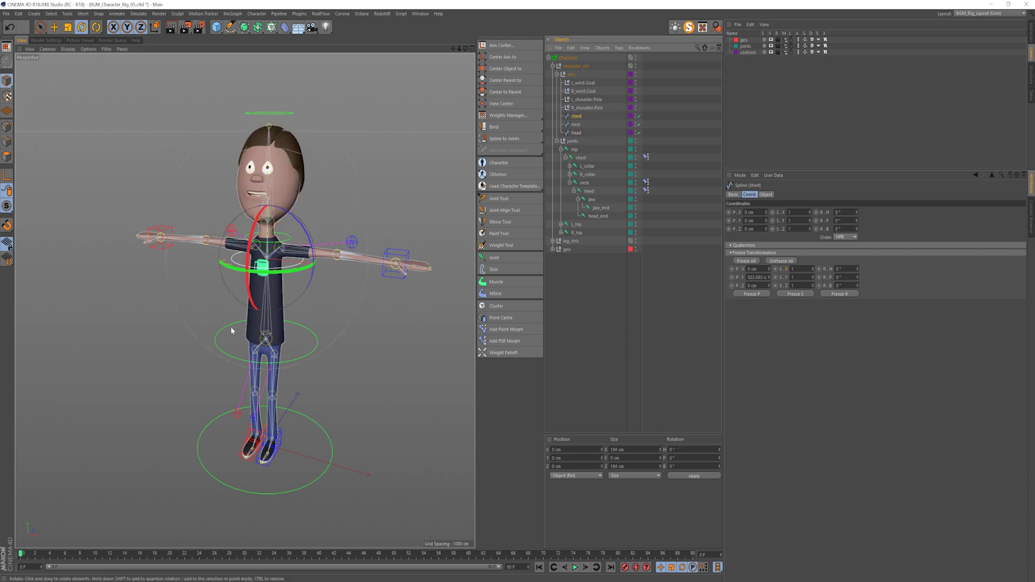
left_click_drag(250, 245, 261, 275)
key("ctrl+z")
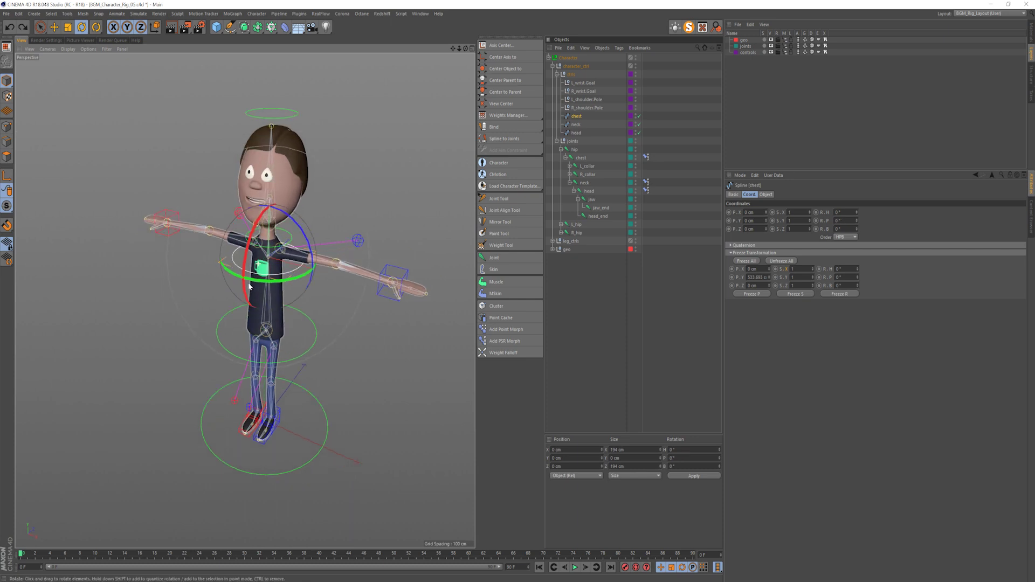
key("e")
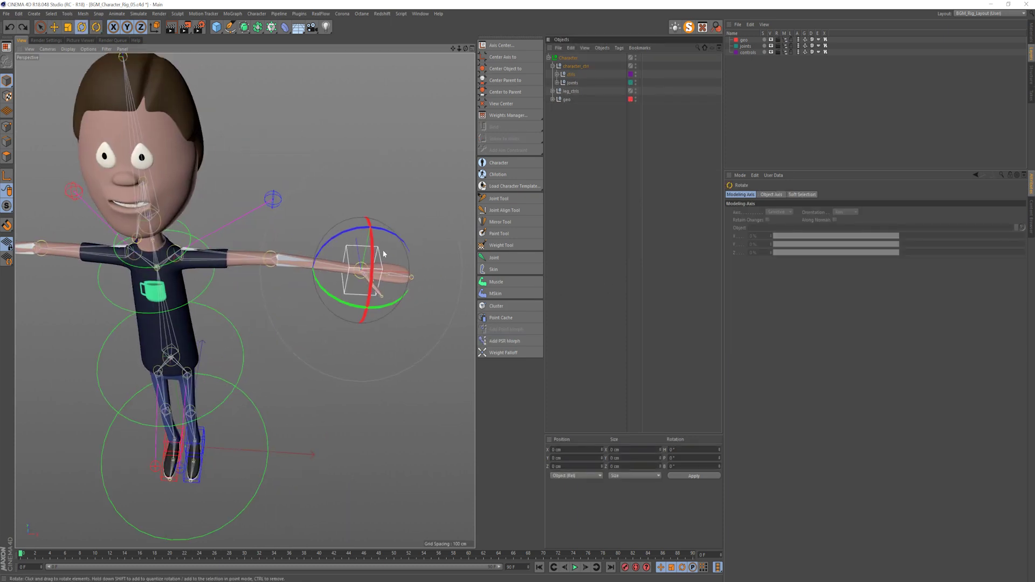
- Save the scene and expand the ctrls group and the joint hierarchy down to the left arm joints
key("ctrl+s")
left_click(557, 75)
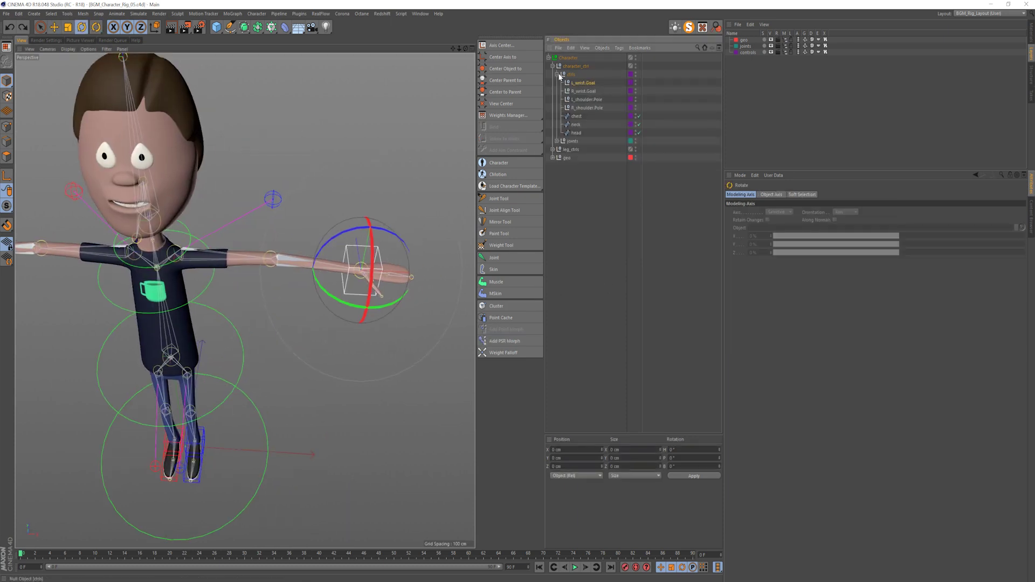
left_click(556, 141)
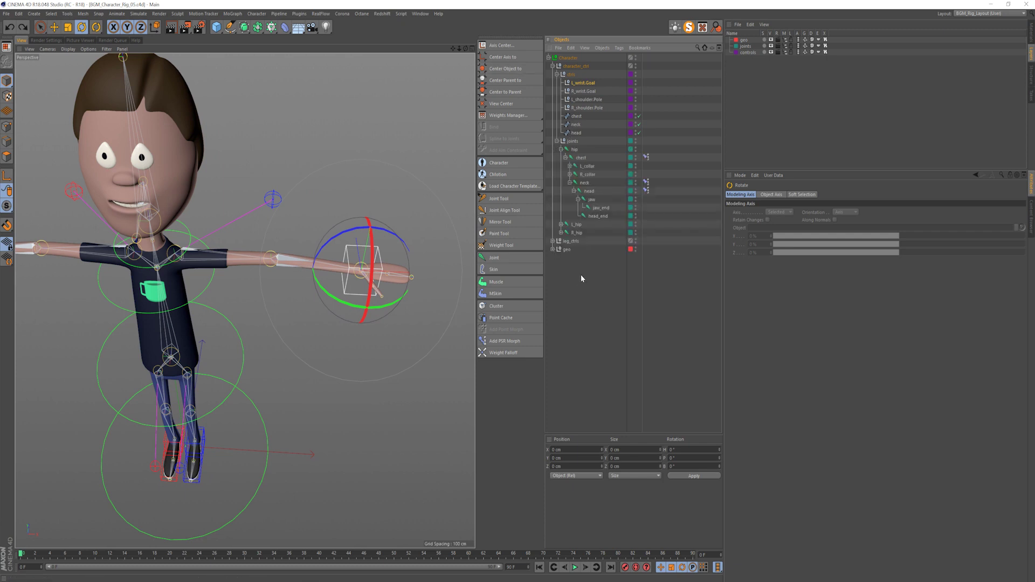
left_click(570, 182)
left_click(570, 166)
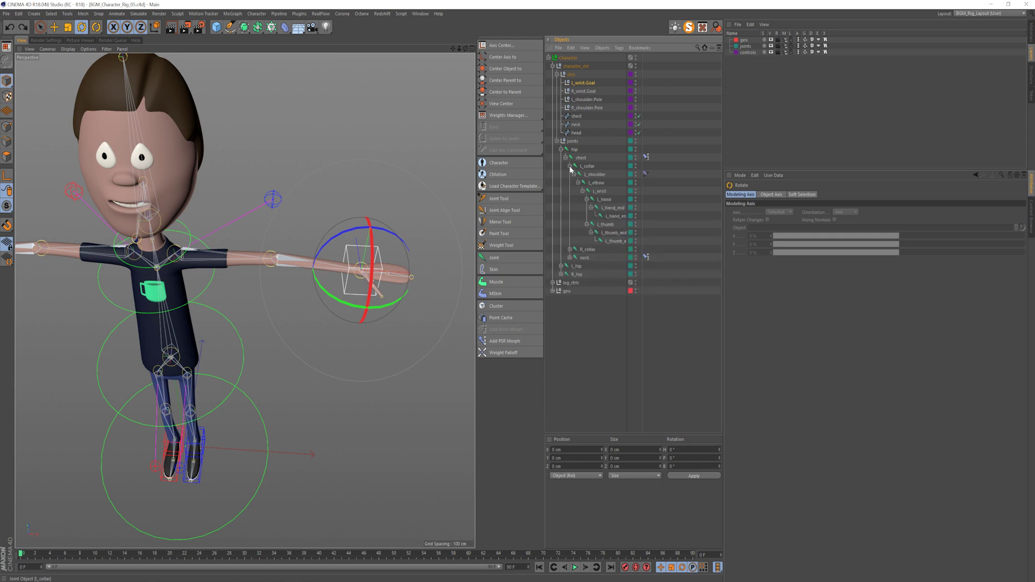
- Give the L_wrist joint a PSR constraint targeting L_wrist.Goal, with Maintain Original on and only rotation enabled
left_click(599, 192)
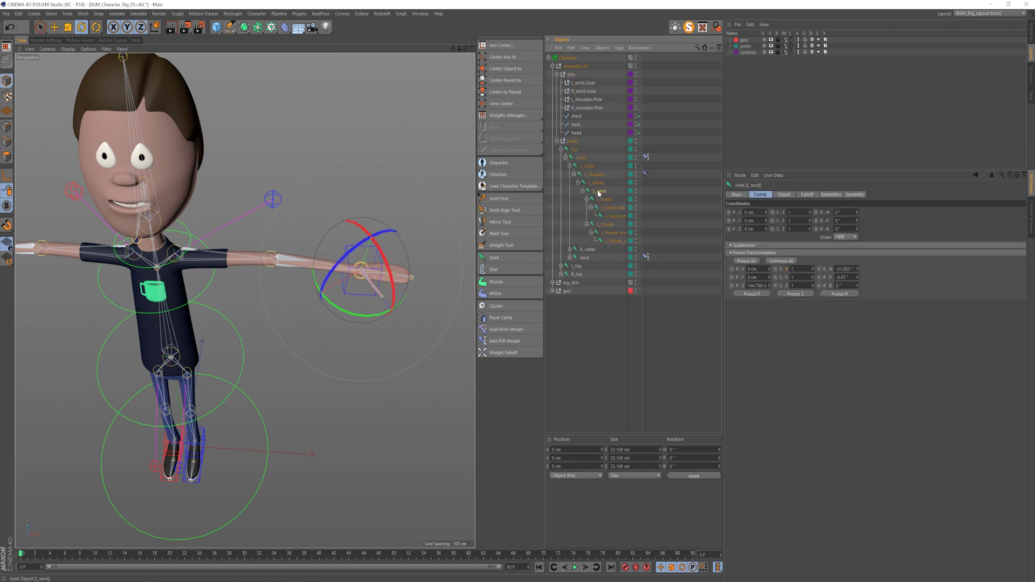
right_click(599, 192)
mouse_move(625, 214)
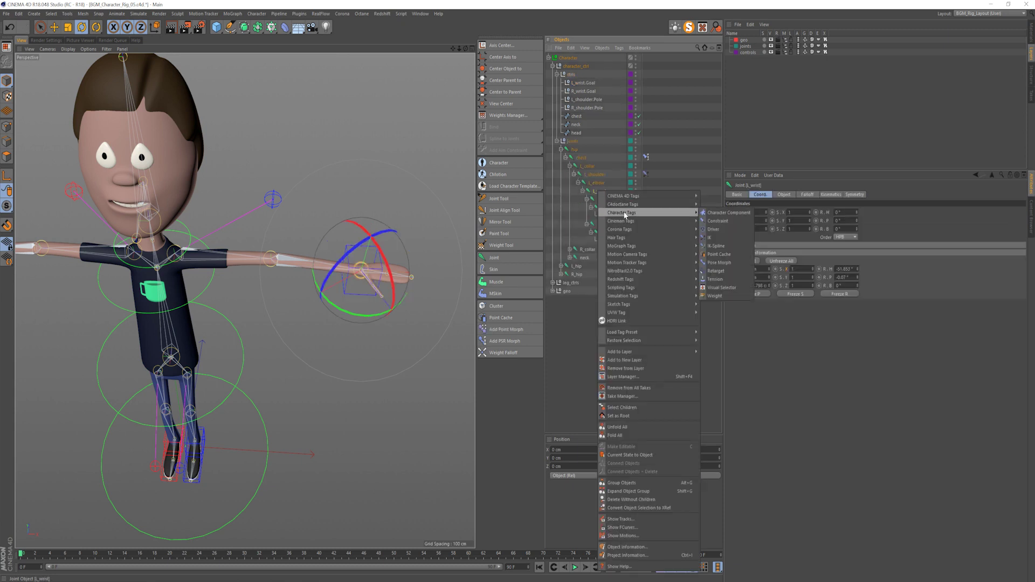
left_click(720, 221)
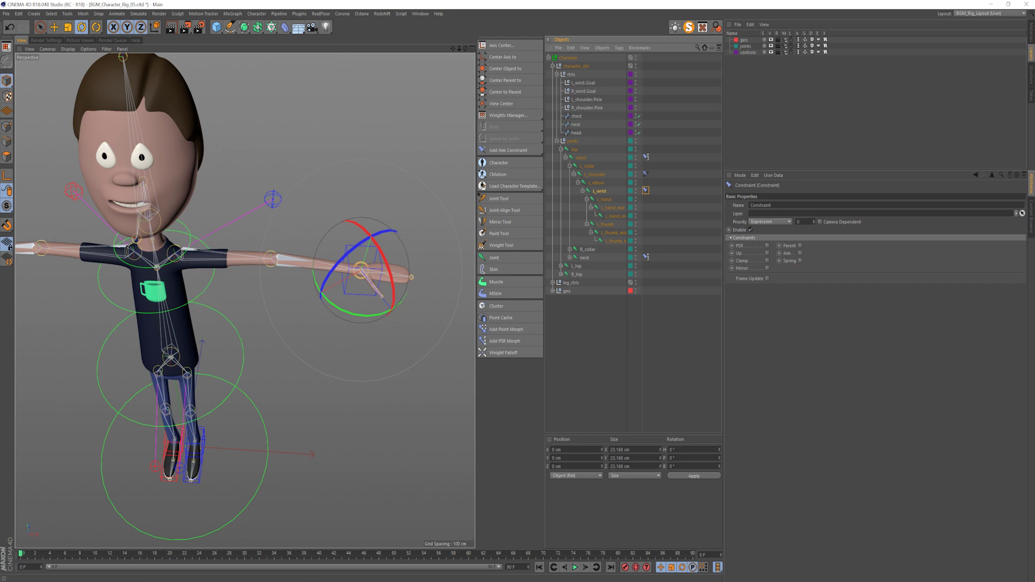
left_click(767, 245)
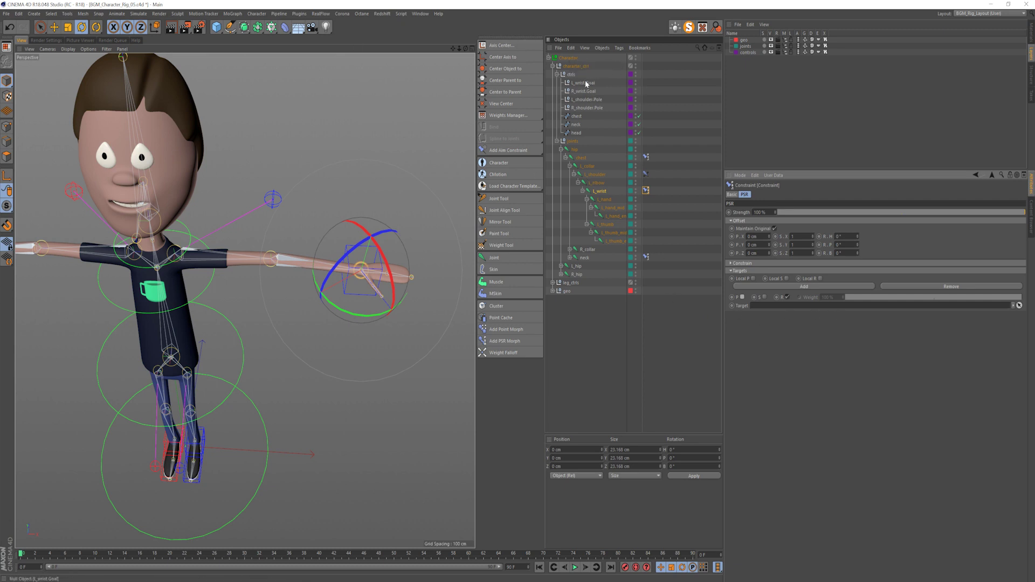
left_click_drag(586, 84, 782, 305)
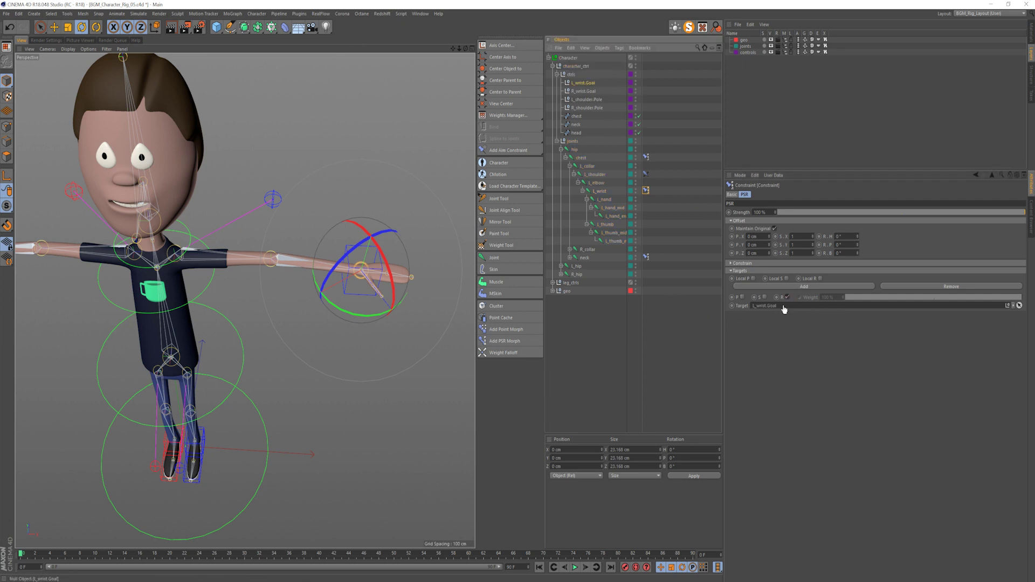
- Test the left wrist control by rotating it, undo the rotation and clear the selection
left_click(579, 82)
left_click_drag(360, 229, 417, 295)
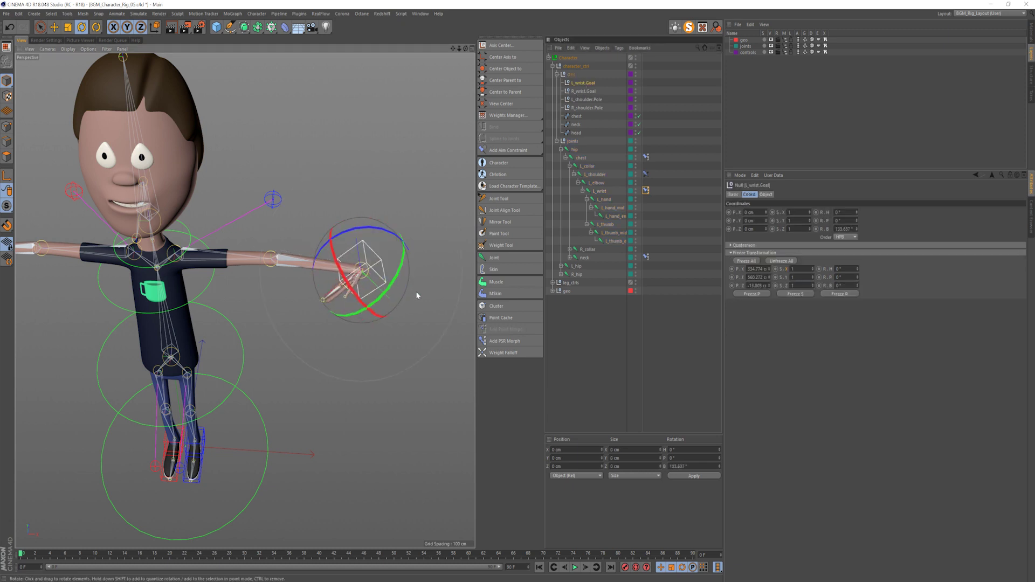
key("ctrl+z")
left_click(558, 350)
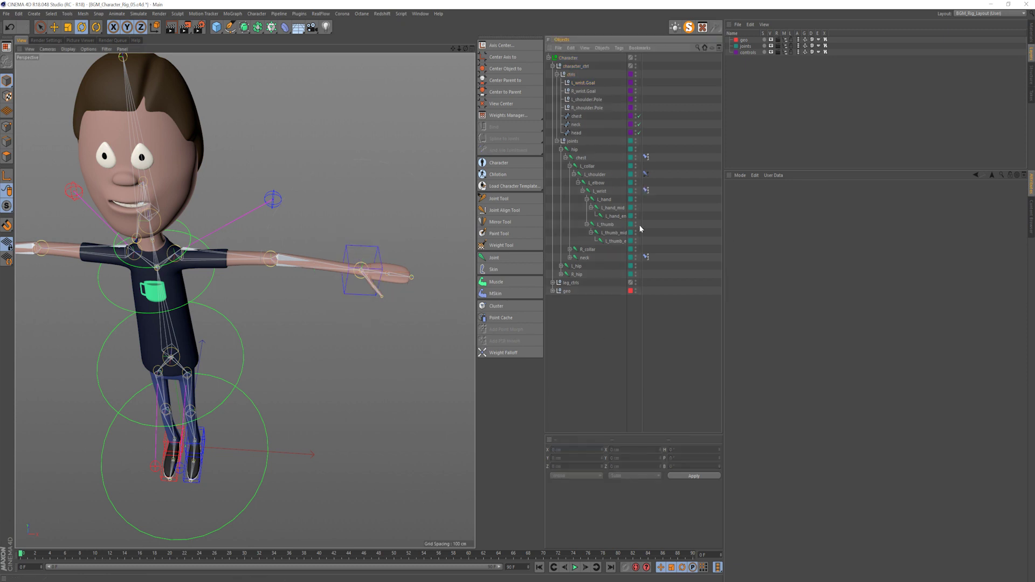
- Give the R_wrist joint a PSR constraint targeting R_wrist.Goal, with Maintain Original on and only rotation enabled
left_click(583, 192)
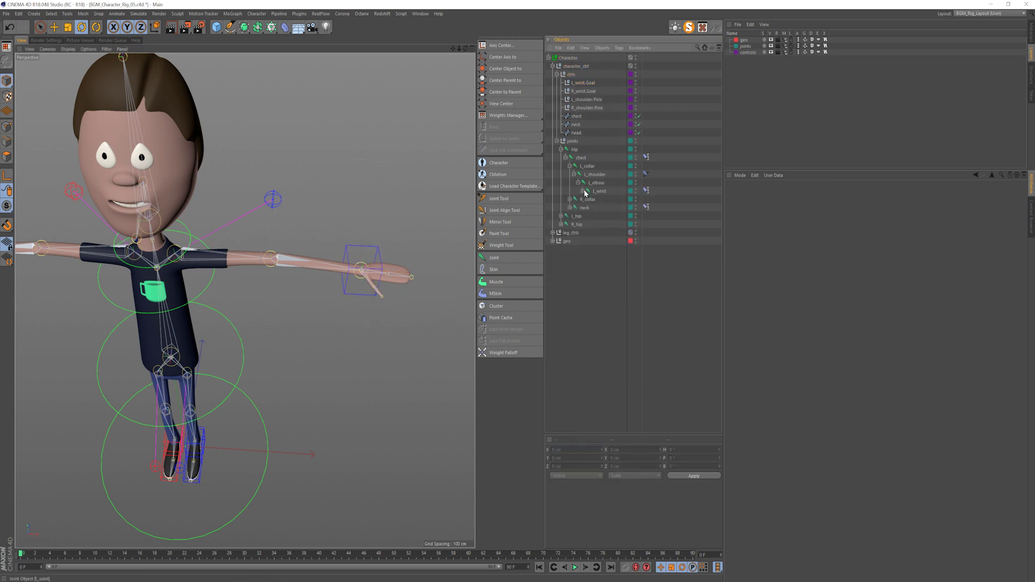
left_click(574, 175)
left_click(570, 184)
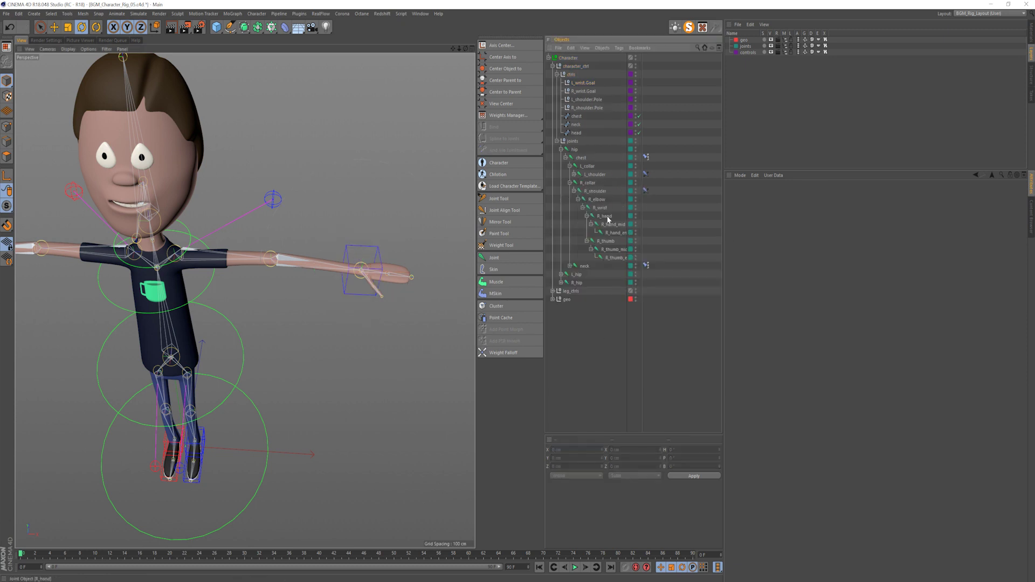
left_click(600, 208)
key("o")
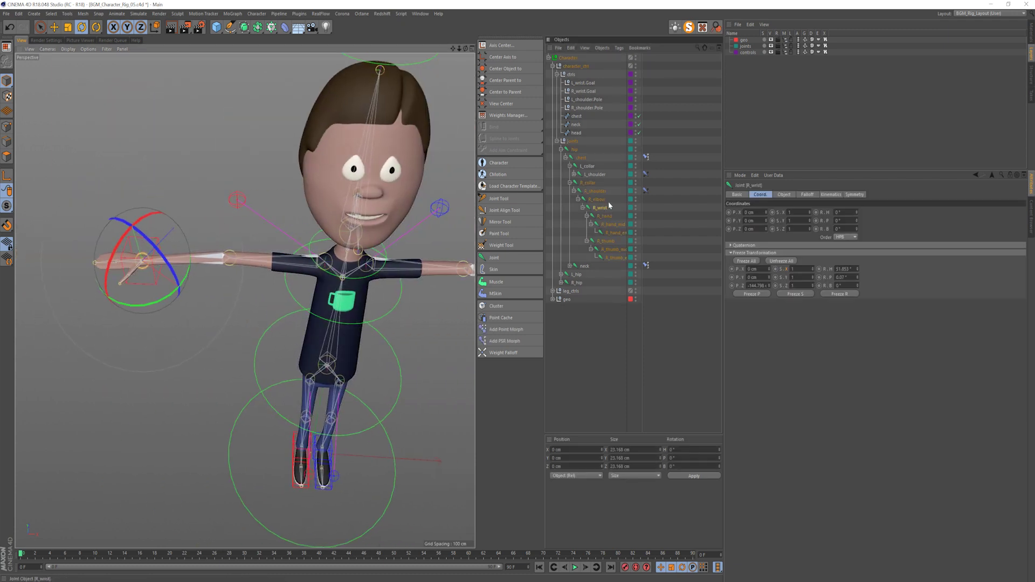
right_click(608, 203)
mouse_move(690, 223)
left_click(731, 232)
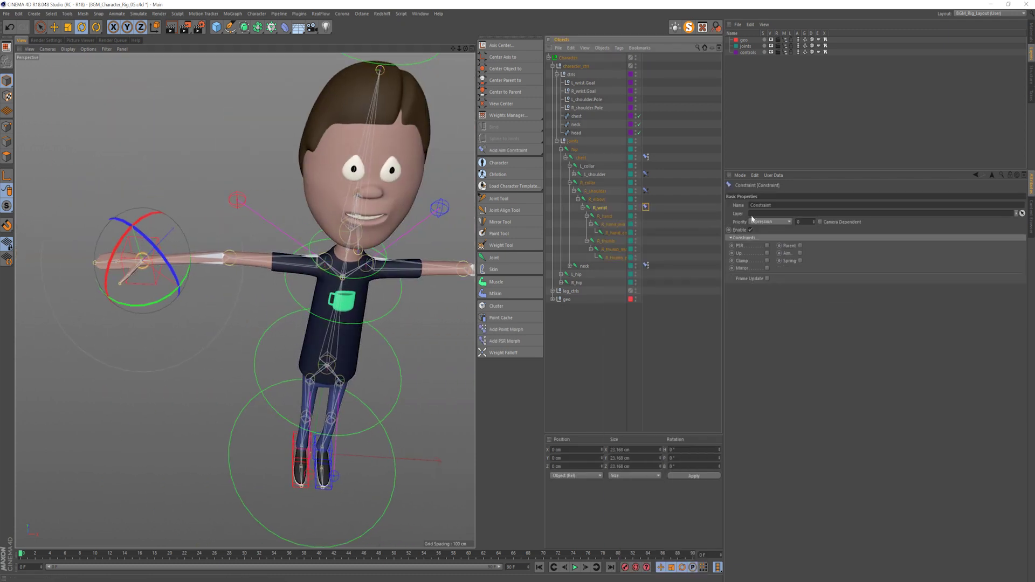
left_click(767, 245)
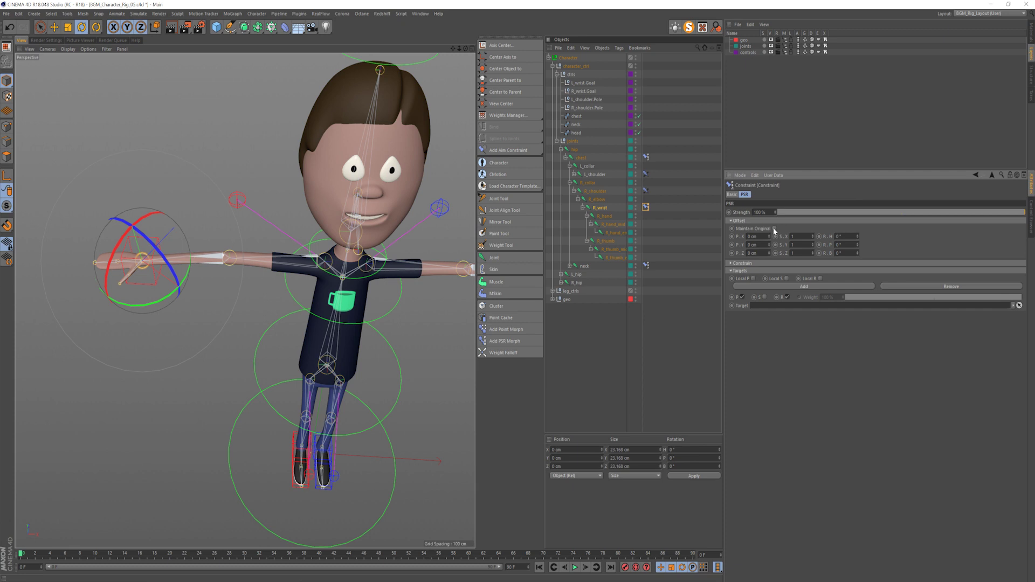
left_click(742, 297)
left_click_drag(585, 91, 793, 306)
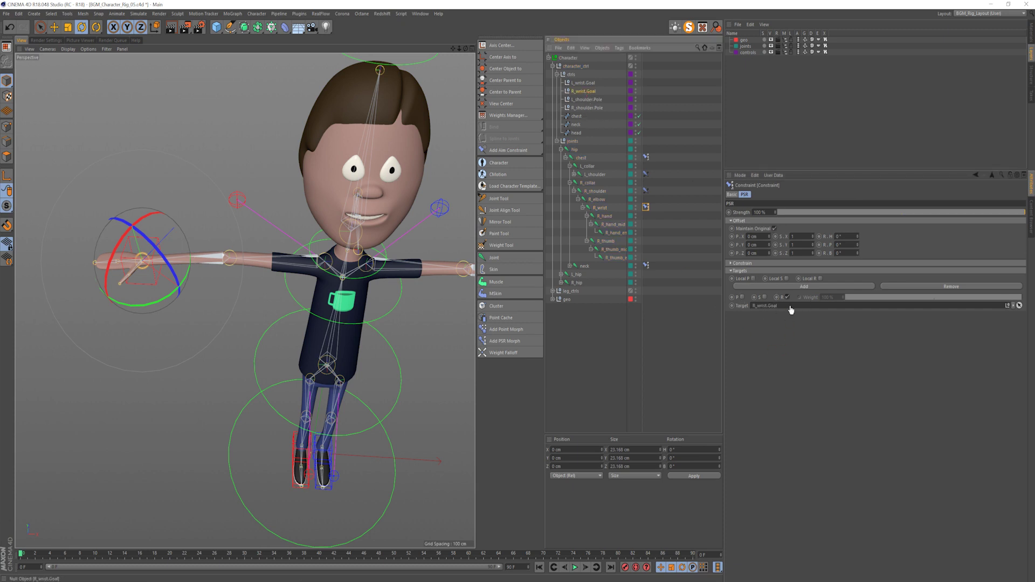
- Test the right wrist control by rotating it, undo the rotation and switch to the Move tool
middle_click_drag(326, 263, 398, 268, "alt")
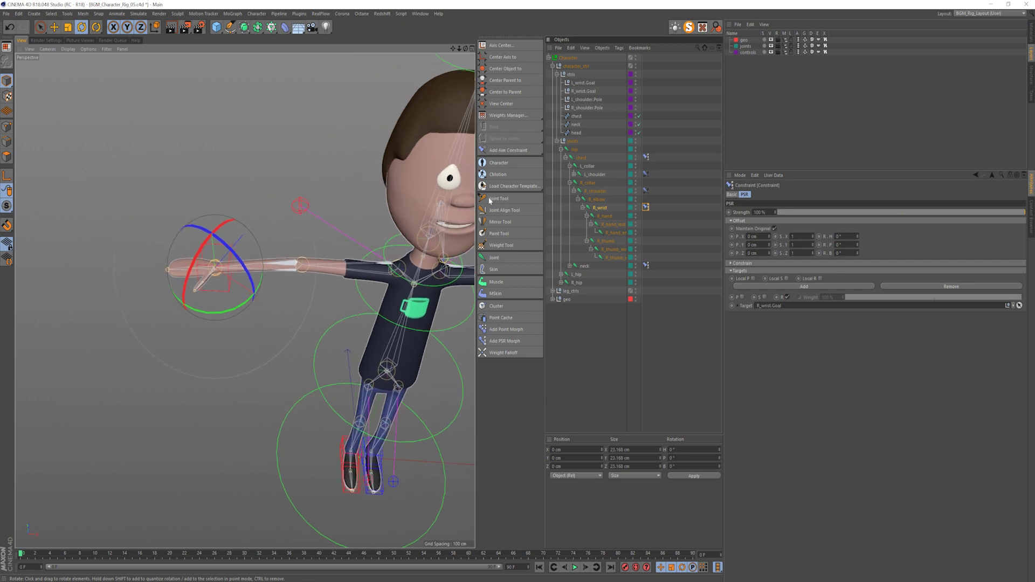
left_click(588, 92)
middle_click_drag(227, 229, 257, 229, "alt")
left_click_drag(257, 228, 247, 277)
key("ctrl+z")
key("e")
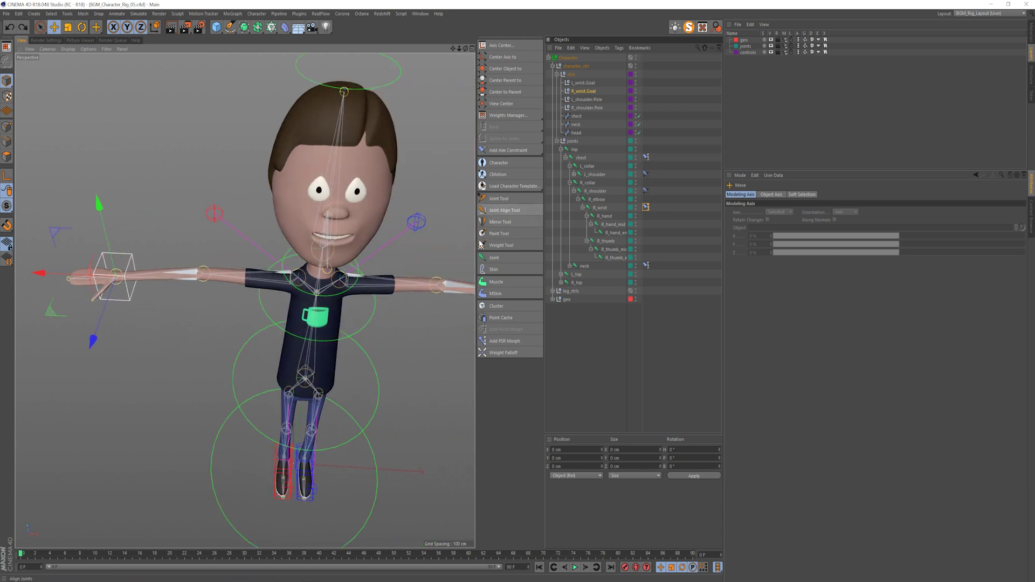
- Add a user data group named Left_Hand_Controls to the left wrist control
middle_click_drag(398, 276, 269, 276, "alt")
left_click_drag(270, 276, 411, 267, "alt")
left_click(411, 267)
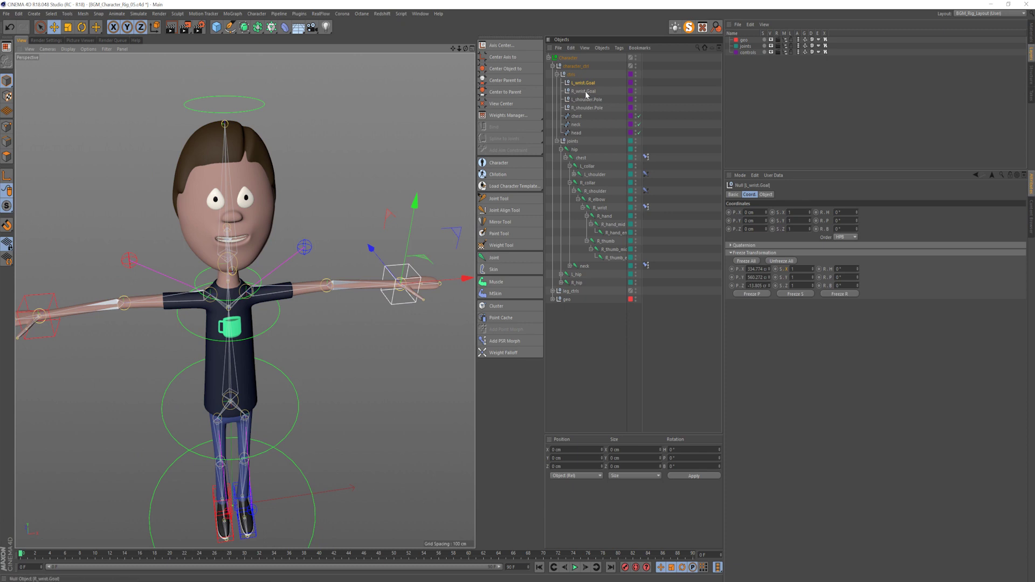
left_click(774, 176)
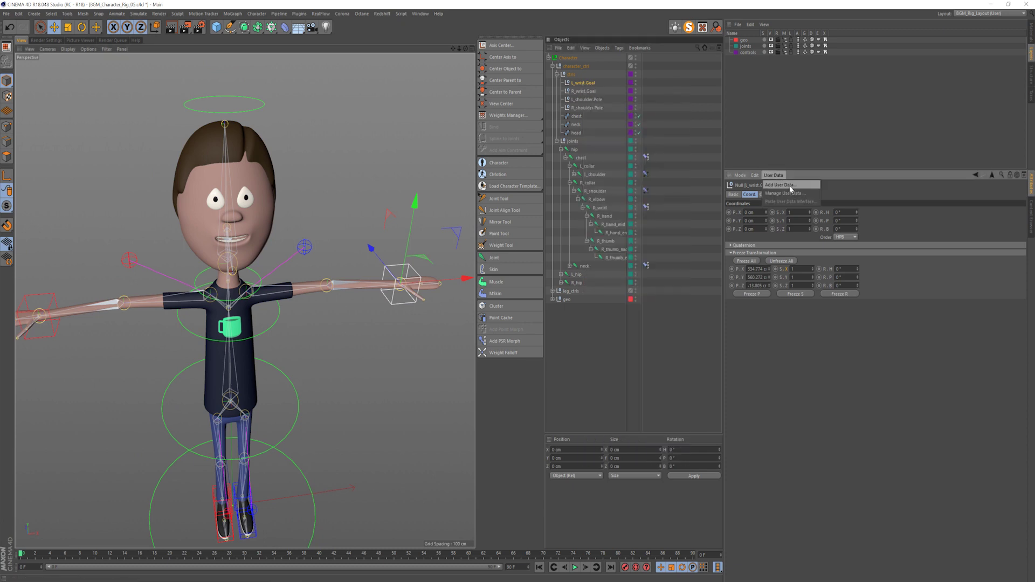
left_click(789, 186)
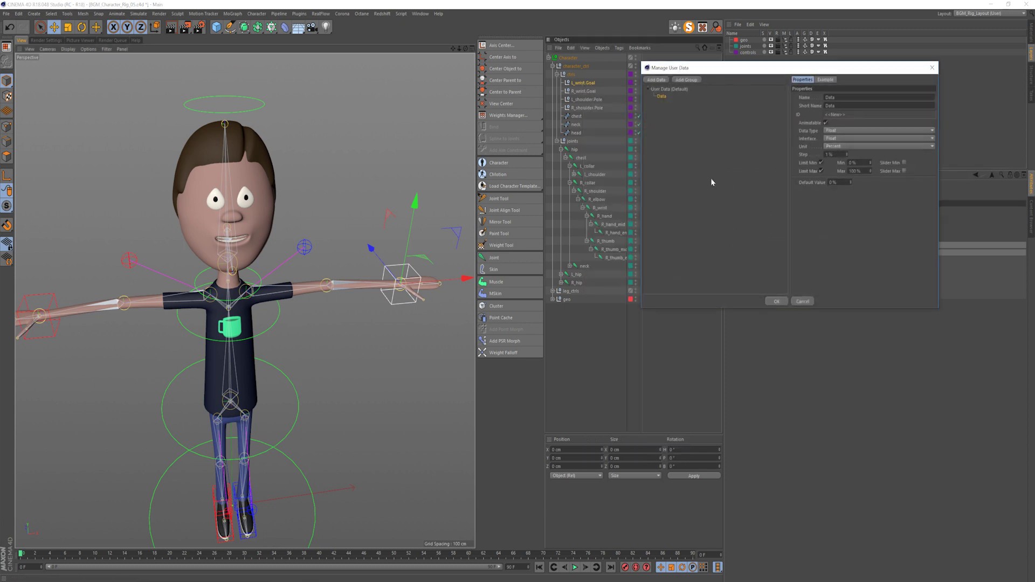
left_click(685, 80)
left_click(866, 89)
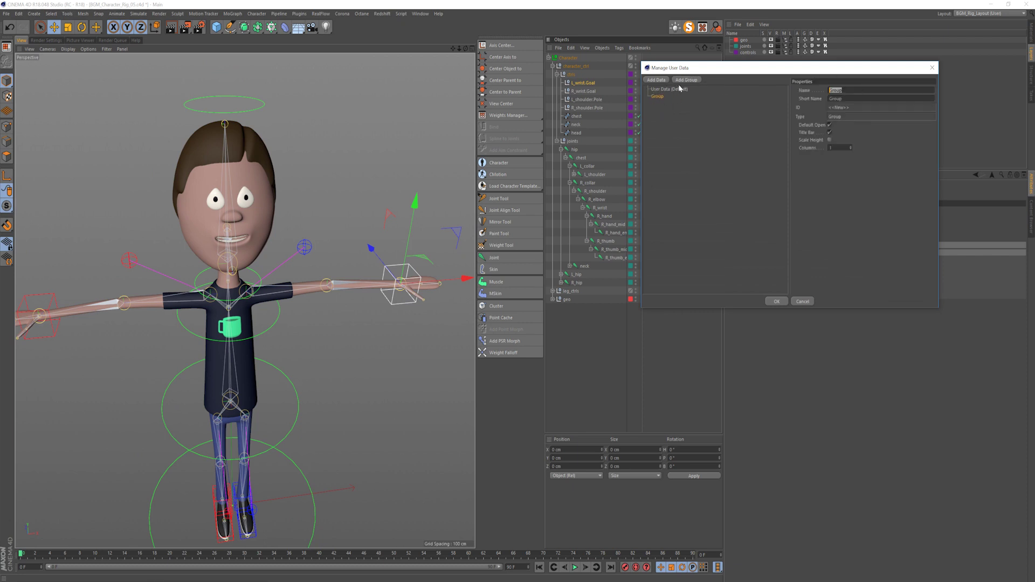
key("BackSpace")
- Add a user data entry inside the group as a Float Slider with Real units, limited from -100 to 100
left_click(659, 80)
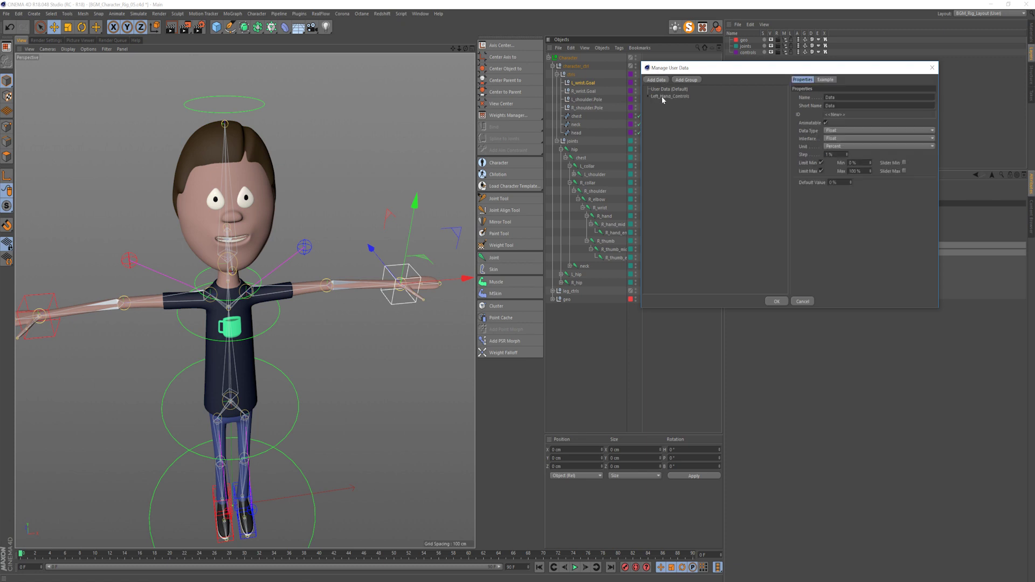
left_click(833, 139)
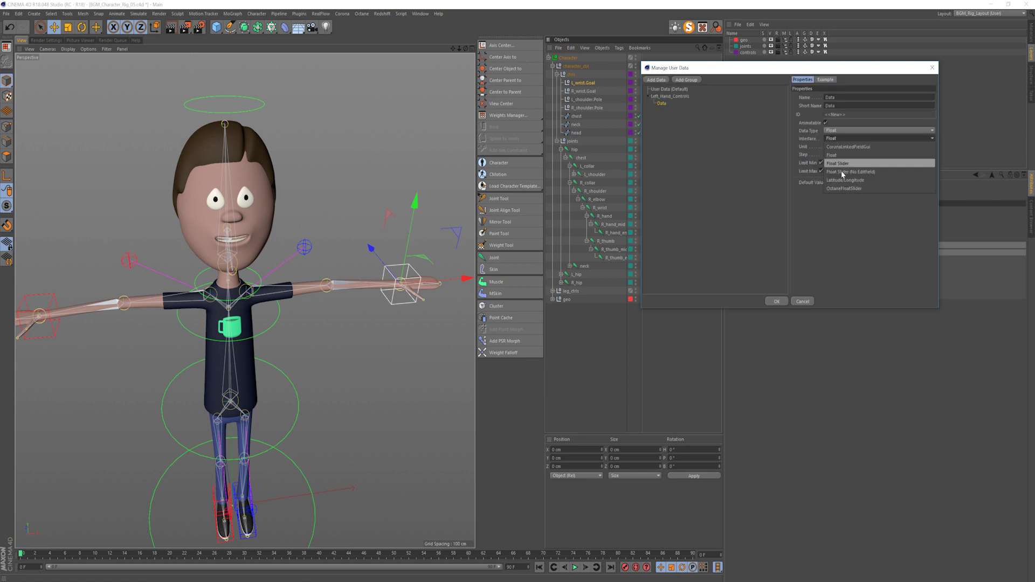
left_click(879, 162)
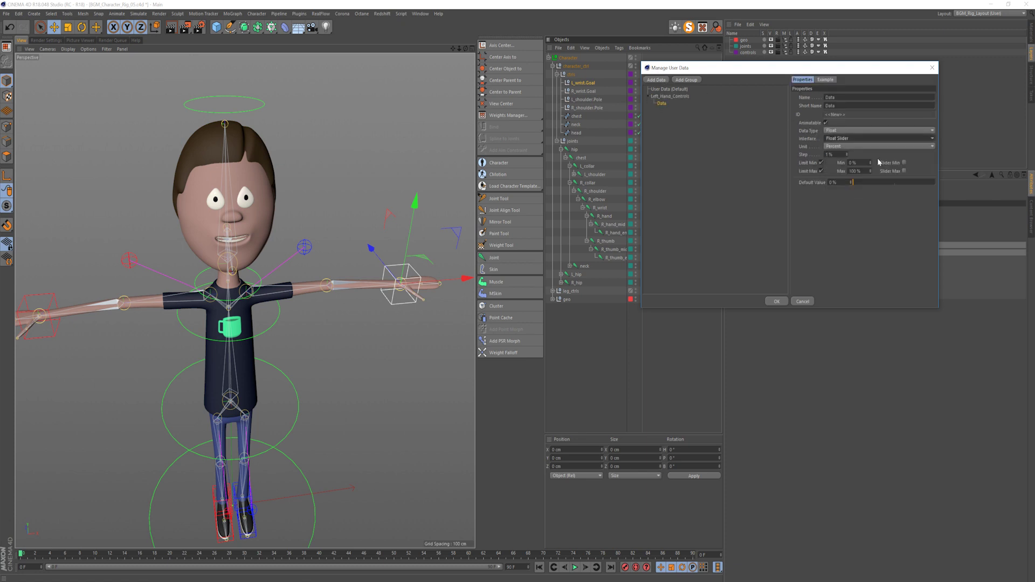
left_click(840, 149)
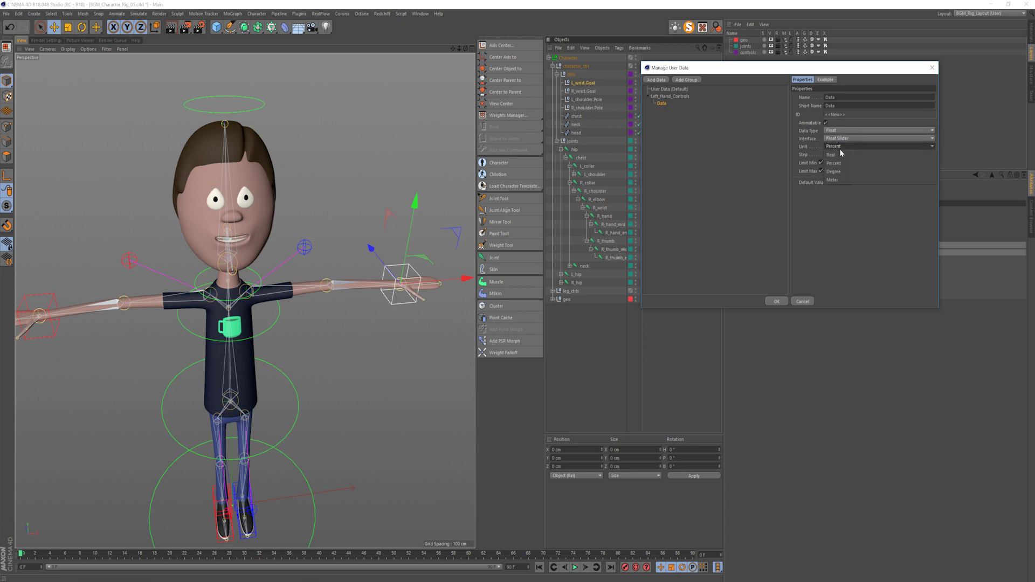
left_click(844, 154)
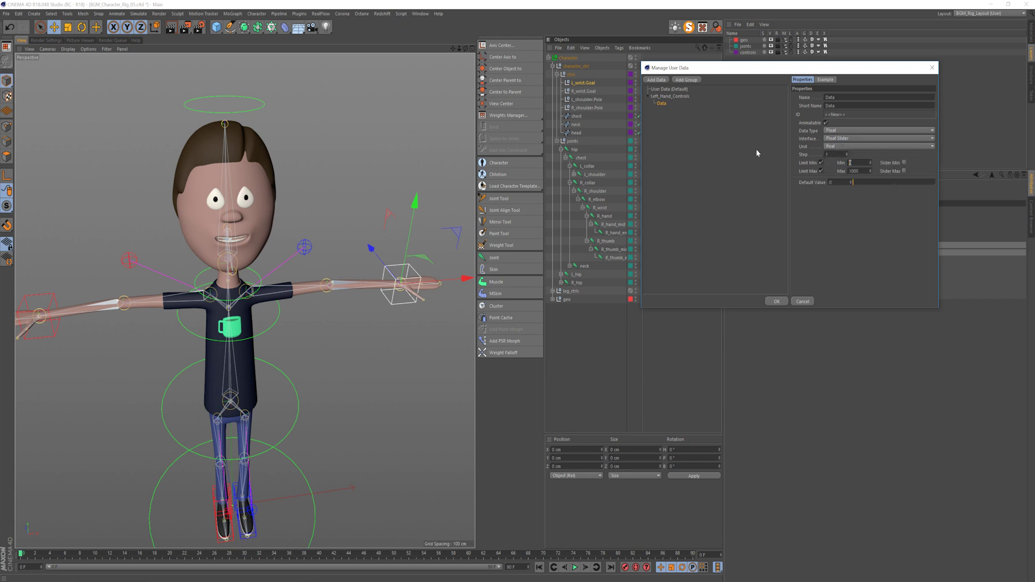
type("-100")
key("Tab")
key("Tab")
type("100")
left_click(748, 147)
- Rename the new slider entry as Left_Hand_Curl
left_click(667, 103)
key("BackSpace")
type("Left_HAnd")
key("BackSpace")
type("a")
key("Right")
key("Right")
key("BackSpace")
type("C")
key("Return")
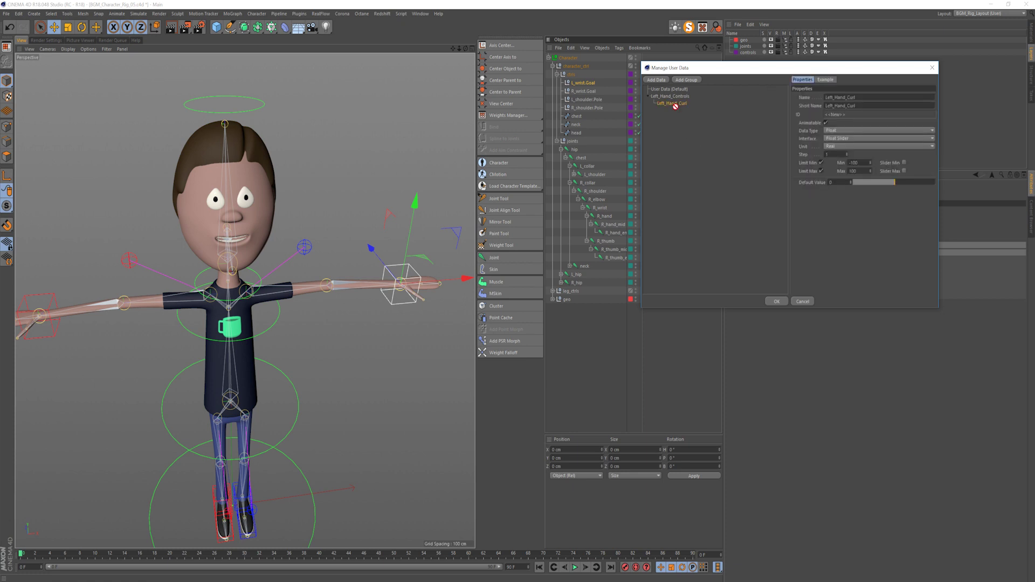
- Duplicate the hand curl entry as Left_Thumb_Curl, accept the user data and show the Left_Hand_Controls sliders
left_click_drag(675, 106, 682, 110, "ctrl")
key("BackSpace")
key("BackSpace")
key("BackSpace")
key("BackSpace")
key("BackSpace")
key("BackSpace")
key("BackSpace")
key("Return")
left_click(717, 95)
left_click(672, 103)
left_click(726, 148)
left_click(776, 302)
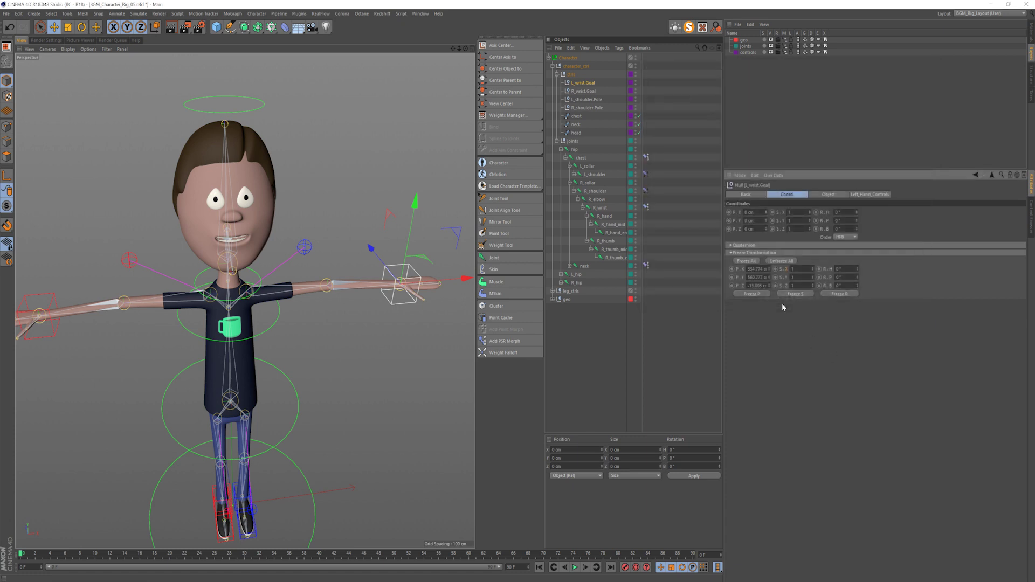
left_click(874, 195)
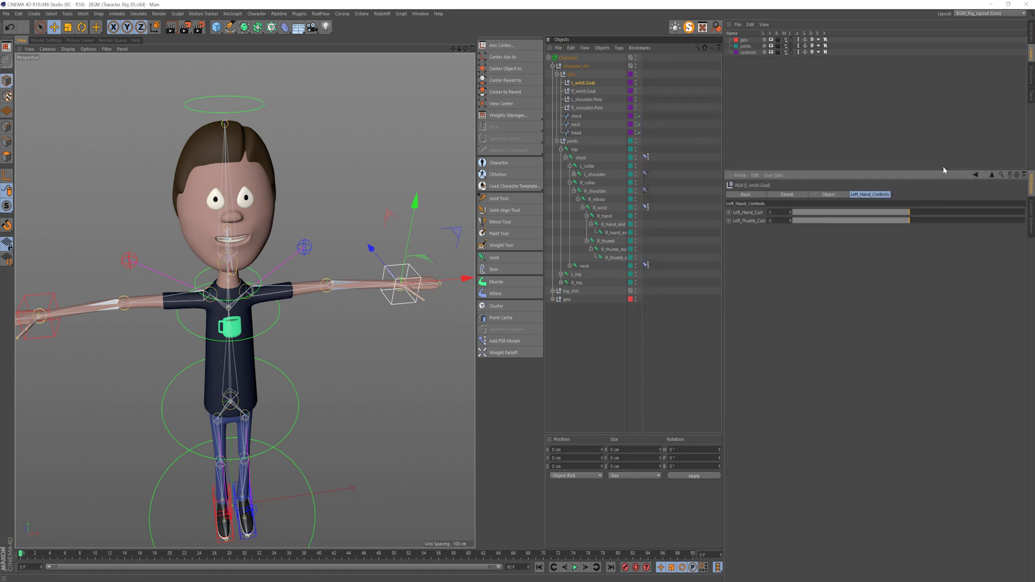
- Add an XPresso tag to L_wrist.Goal and place an enlarged node for that control in its graph
left_click(557, 141)
right_click(591, 81)
mouse_move(641, 87)
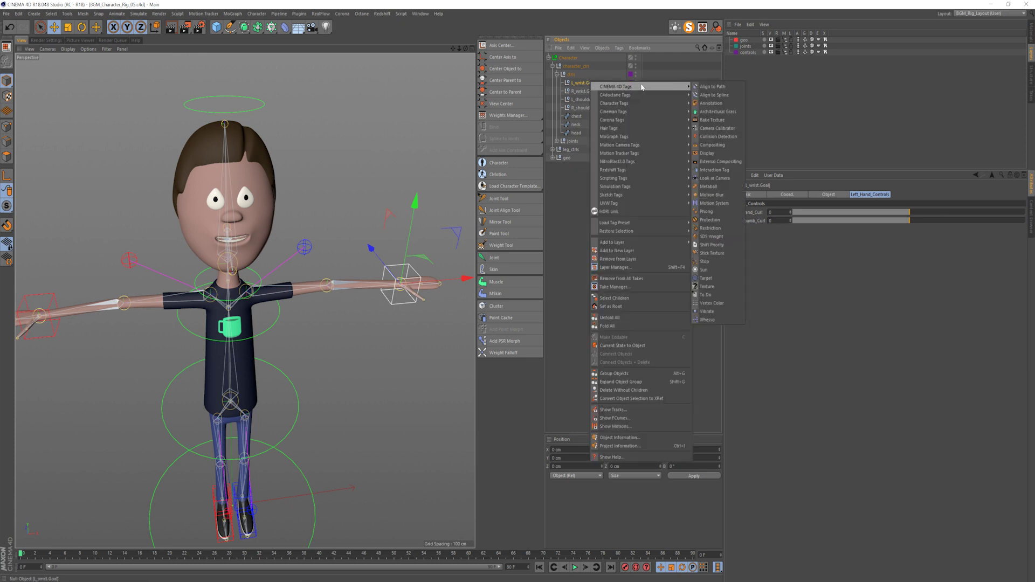
left_click(717, 319)
left_click_drag(582, 83, 148, 113)
left_click_drag(151, 56, 582, 92)
left_click_drag(591, 156, 627, 160)
- Add Left_Hand_Curl and Left_Thumb_Curl output ports to the L_wrist.Goal node
left_click(624, 148)
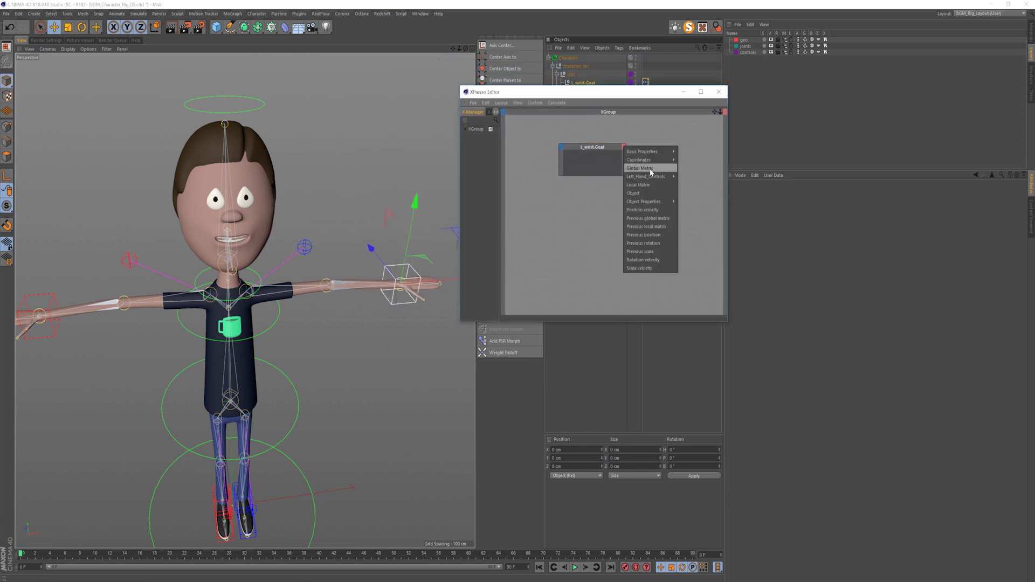
mouse_move(648, 178)
left_click(696, 178)
left_click(624, 147)
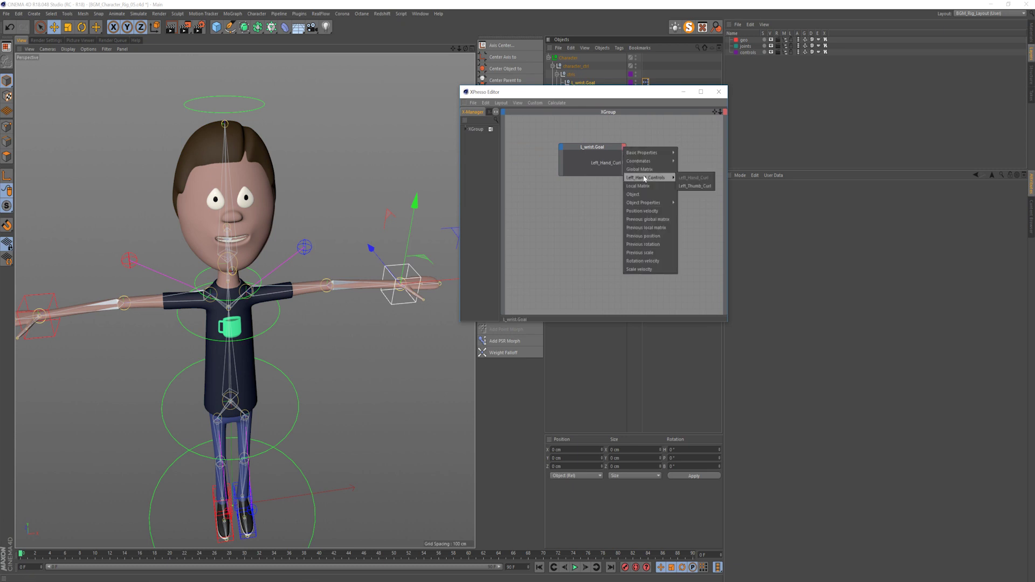
left_click(698, 188)
- Move the XPresso Editor clear of the object list and expand the joints hierarchy to select the L_wrist joint
left_click_drag(626, 93, 272, 109)
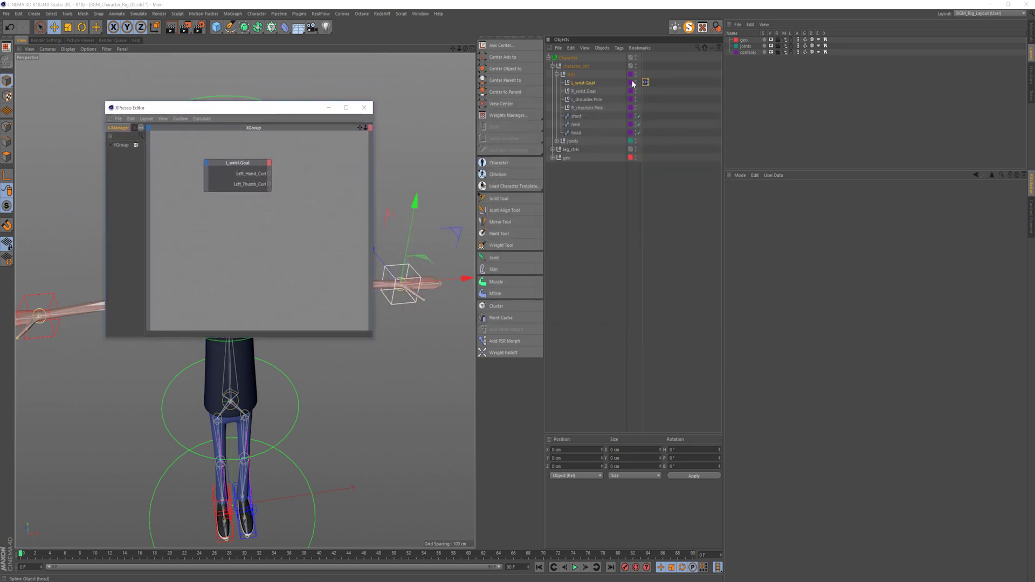
left_click(578, 172)
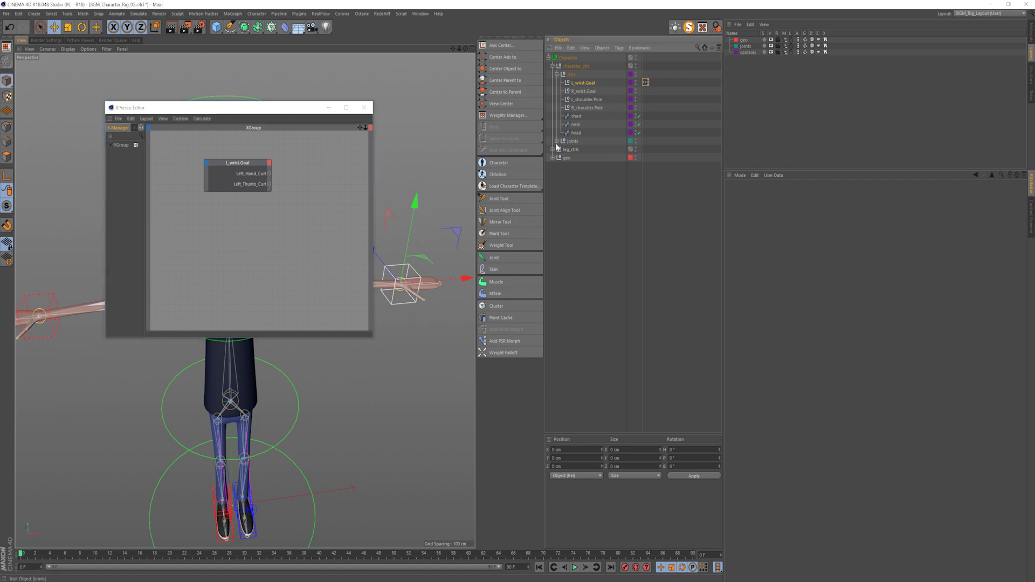
left_click(557, 141)
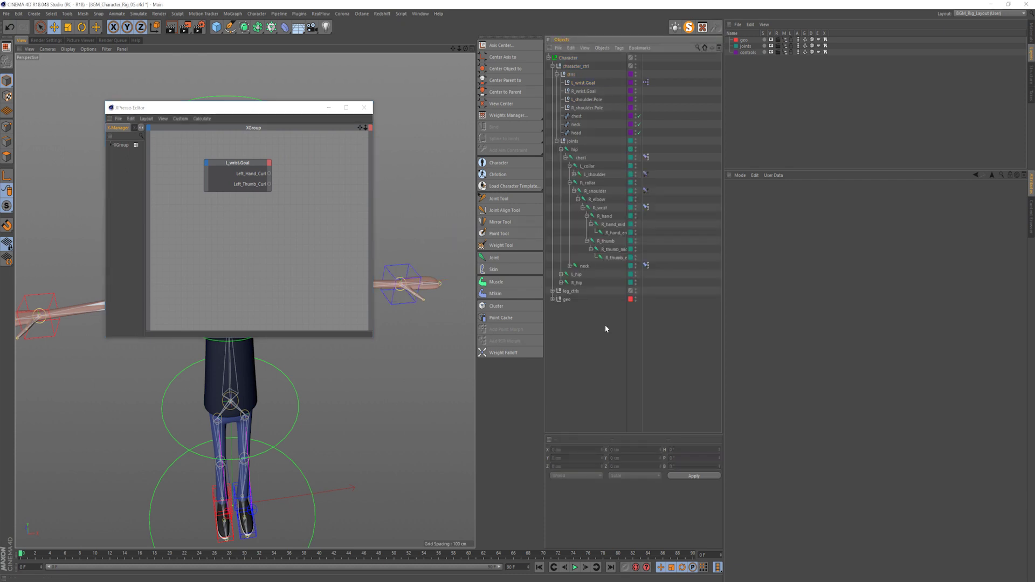
left_click(570, 183)
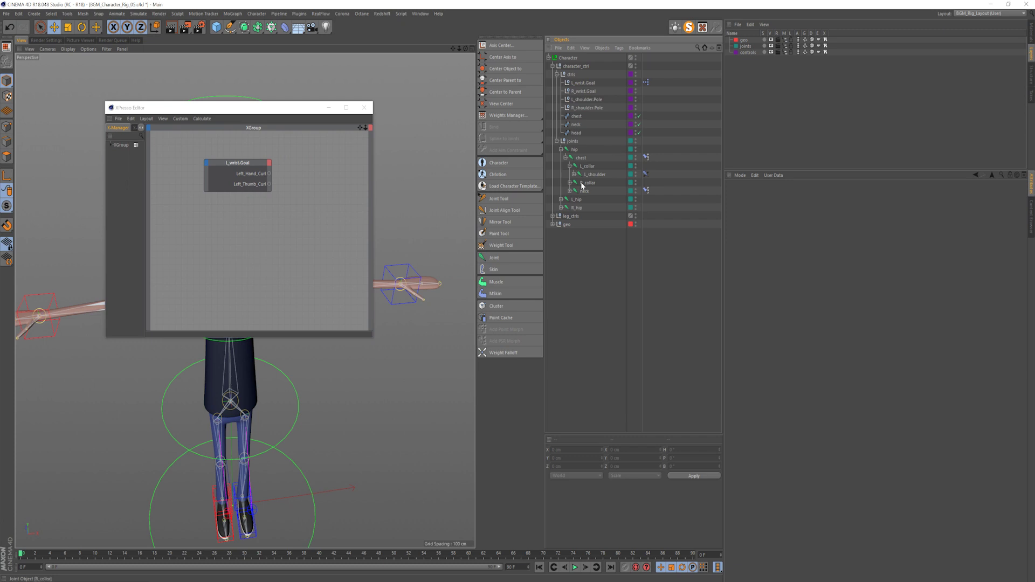
left_click(574, 174)
left_click(599, 191)
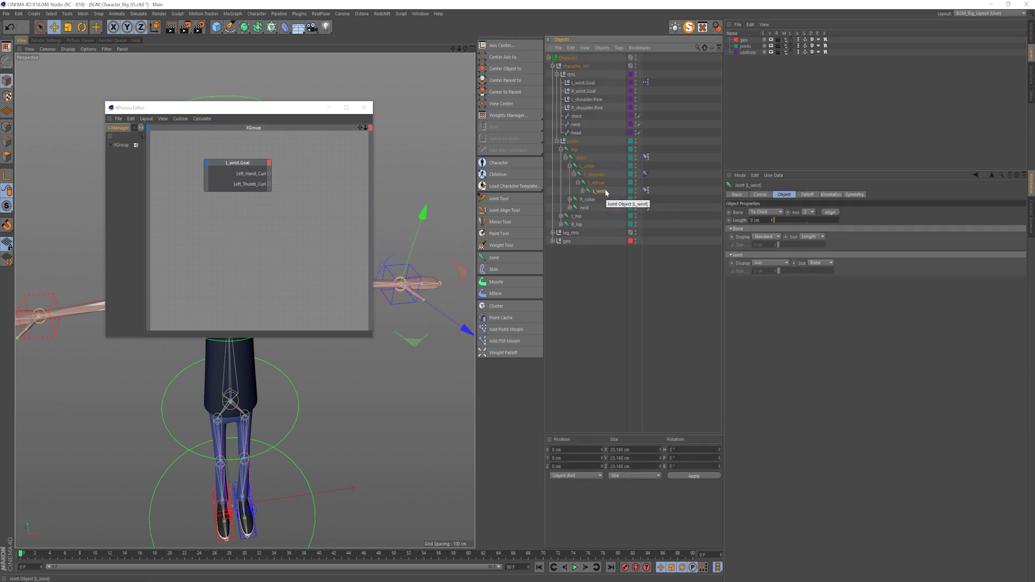
- Add a Pose Morph tag to the L_wrist joint and enable Hierarchy and Rotation mixing
right_click(605, 192)
mouse_move(674, 213)
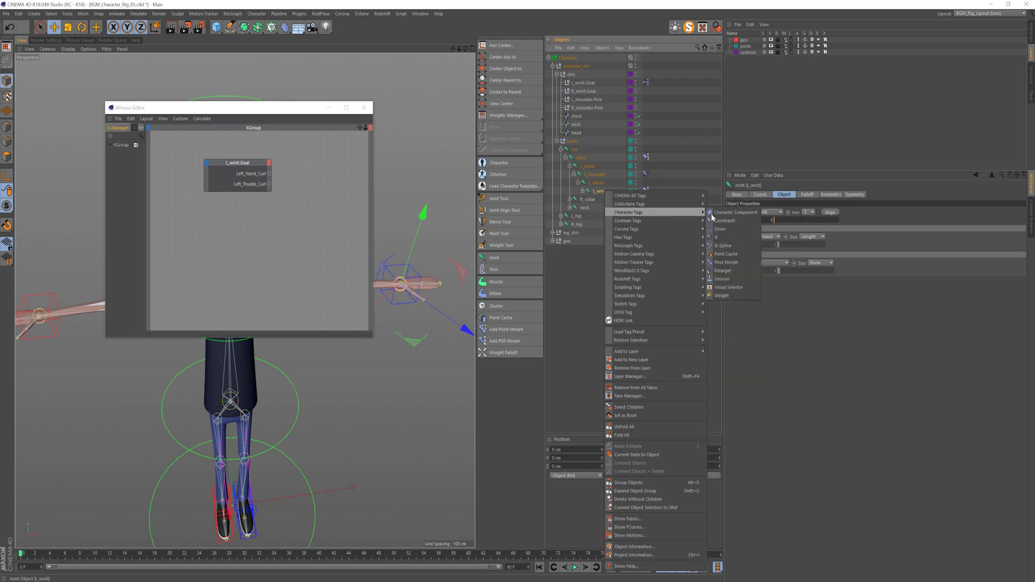
left_click(732, 262)
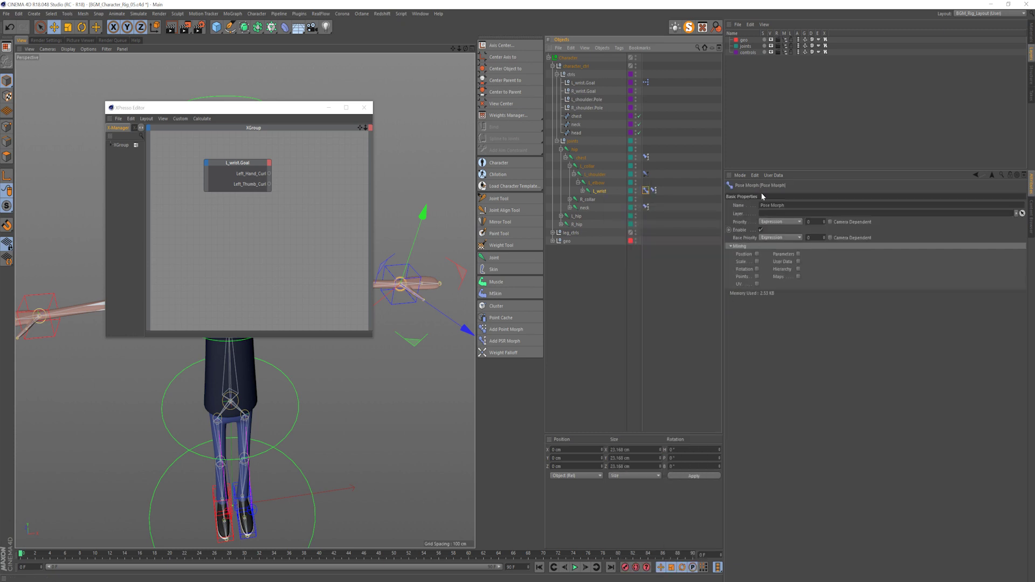
left_click(799, 269)
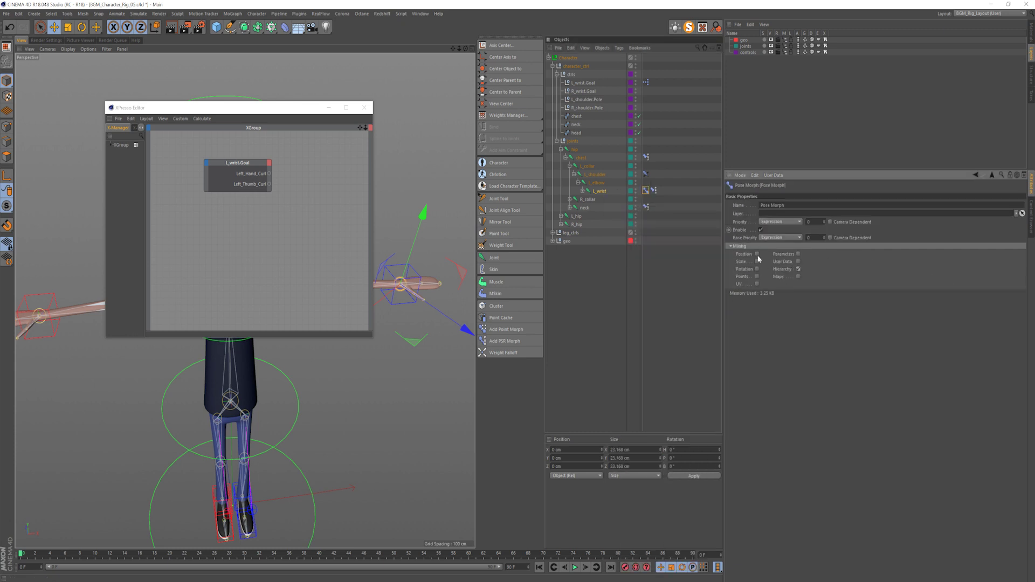
left_click(757, 269)
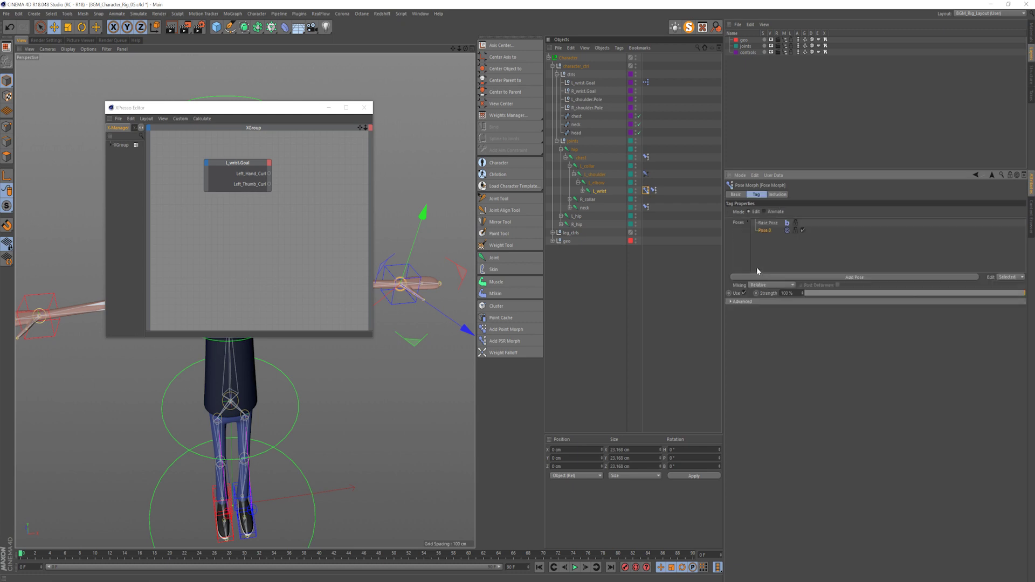
- Rename the first pose in the Pose Morph tag as Hand_Curl
double_click(765, 230)
type("Hand_C")
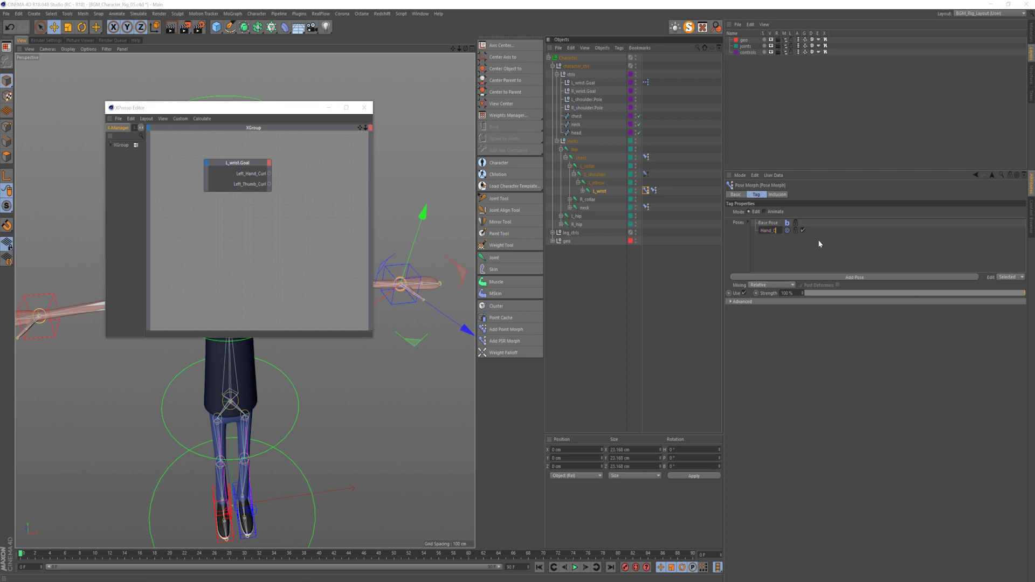
type("url")
key("Return")
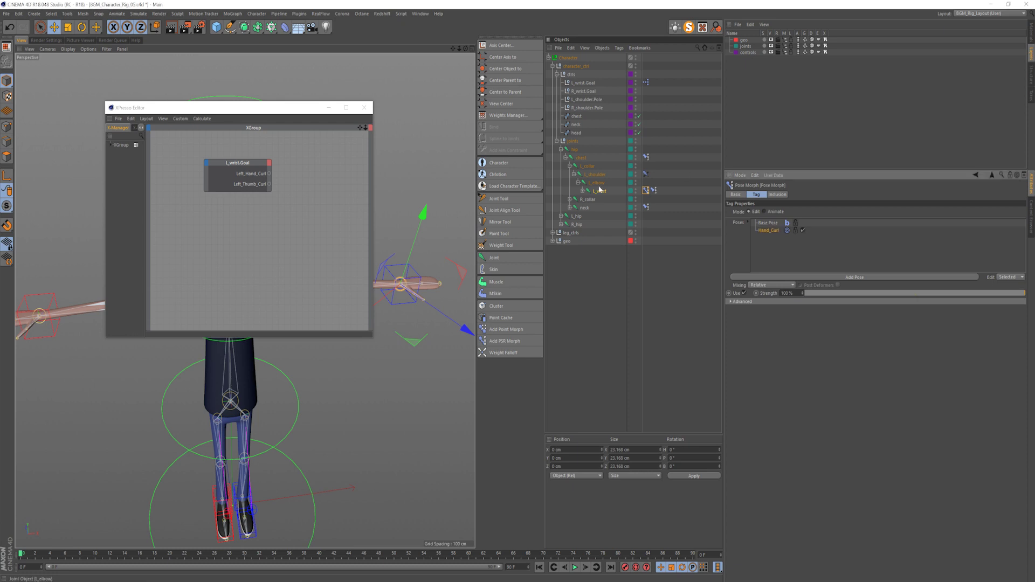
- Rotate the L_hand joint and its child L_hand_mid inward to fold the hand, with L_hand_mid's pitch at about -114°
left_click(582, 191)
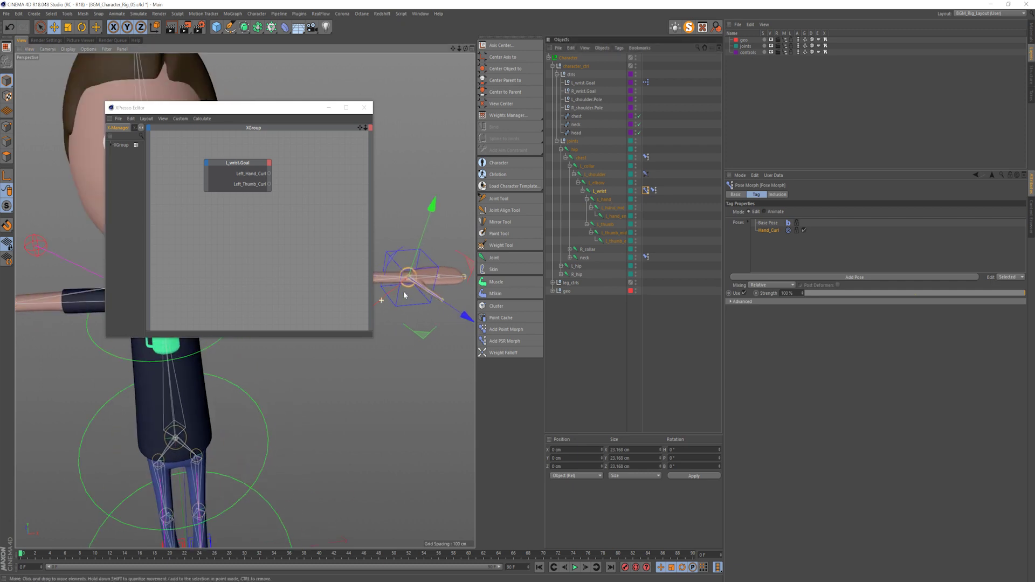
left_click(605, 199)
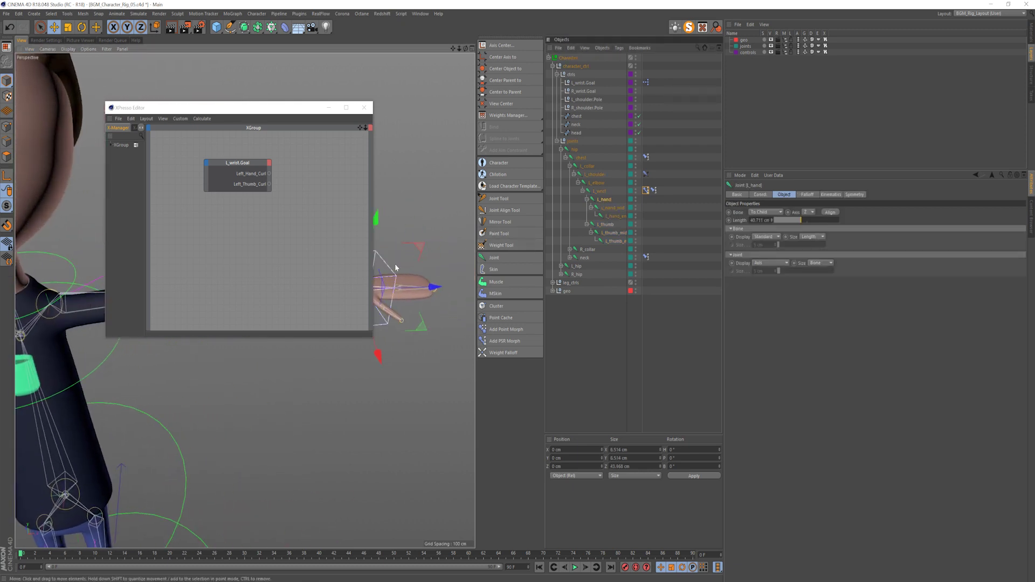
key("r")
left_click_drag(442, 267, 434, 415)
scroll(405, 284, "up", 1)
left_click(610, 209)
scroll(435, 416, "up", 3)
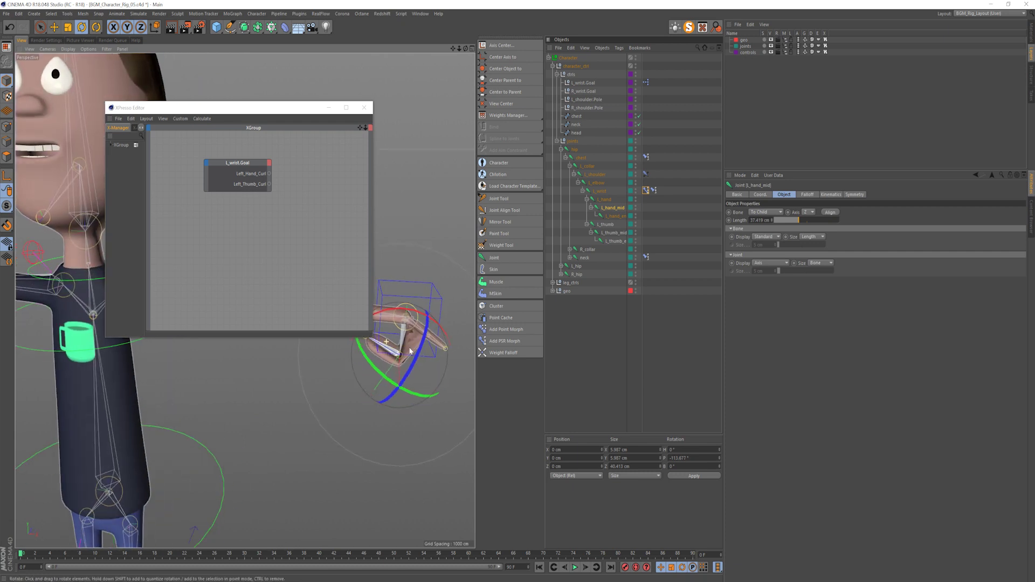
- Adjust the L_hand joint's rotation to a pitch of about -103° for the curled hand pose
left_click(604, 199)
left_click_drag(429, 274, 434, 282)
middle_click_drag(415, 318, 427, 306, "alt")
mouse_move(426, 306)
left_mouse_down("alt")
mouse_move(460, 296)
mouse_move(306, 302)
mouse_move(426, 305)
left_mouse_up("alt")
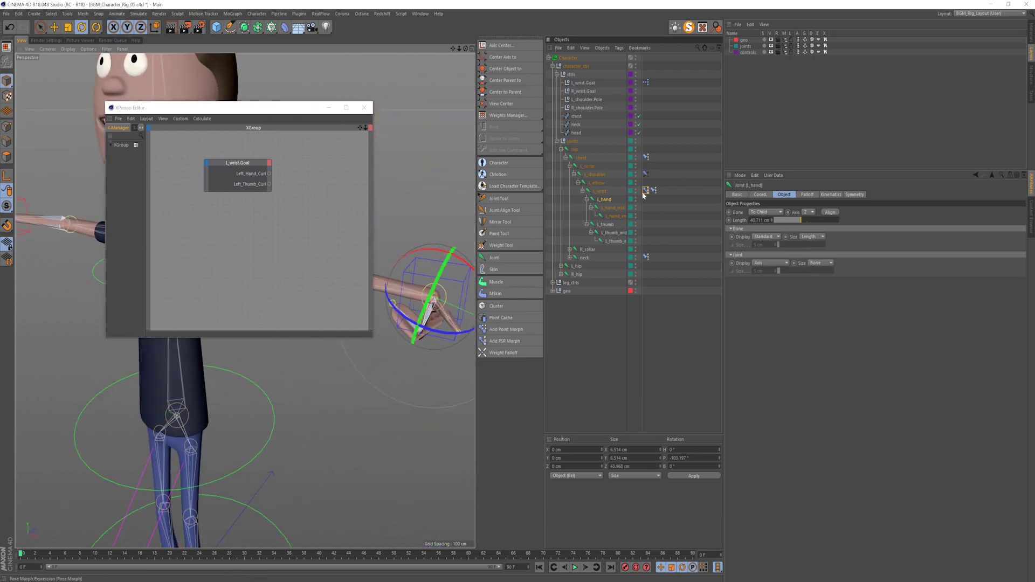
- Add another pose from the Base Pose in L_wrist's Pose Morph tag and name it Thumb_curl
left_click(646, 190)
left_click(769, 223)
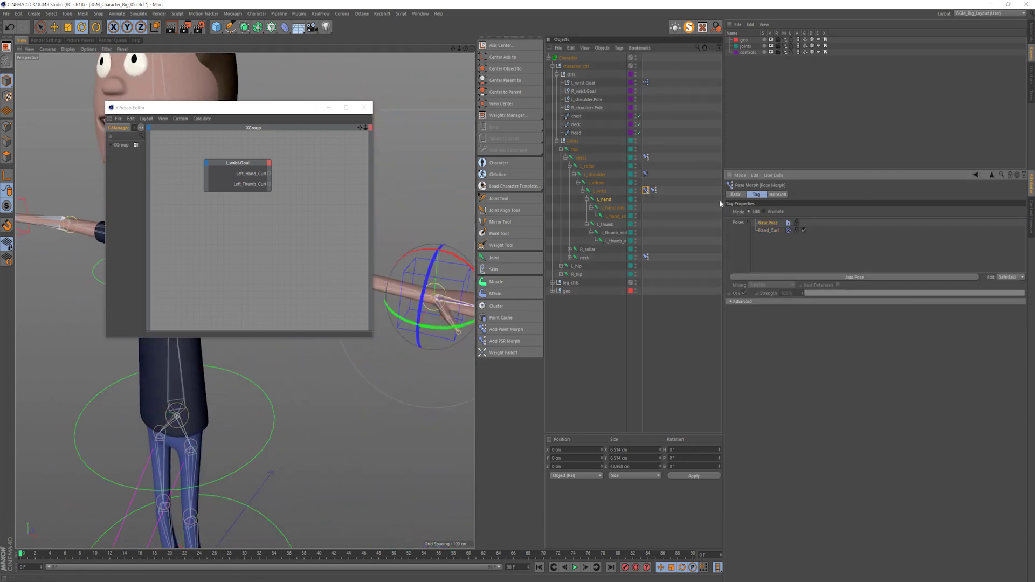
left_click(808, 277)
middle_click_drag(435, 279, 399, 260, "alt")
left_click_drag(299, 111, 186, 224)
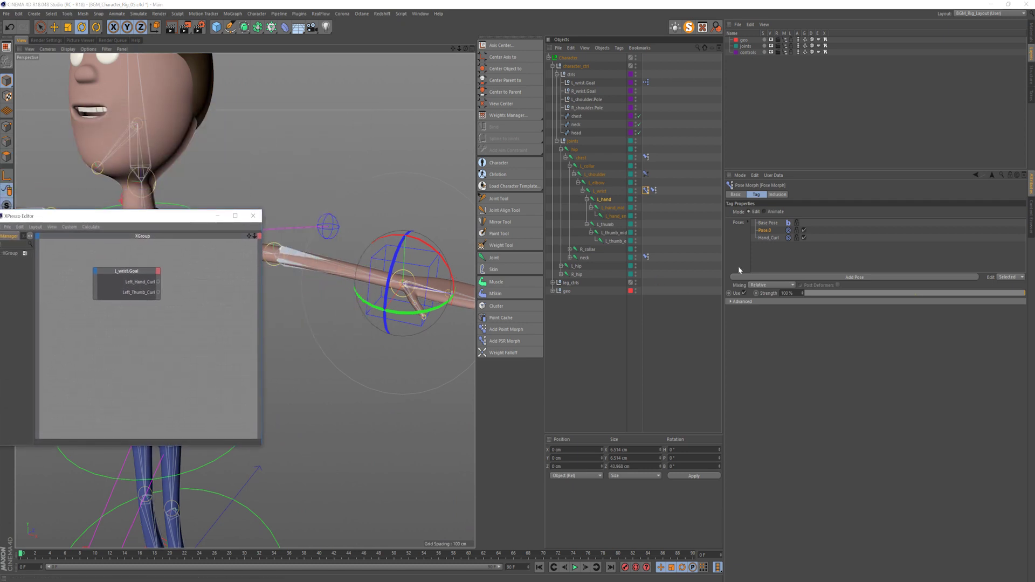
double_click(765, 230)
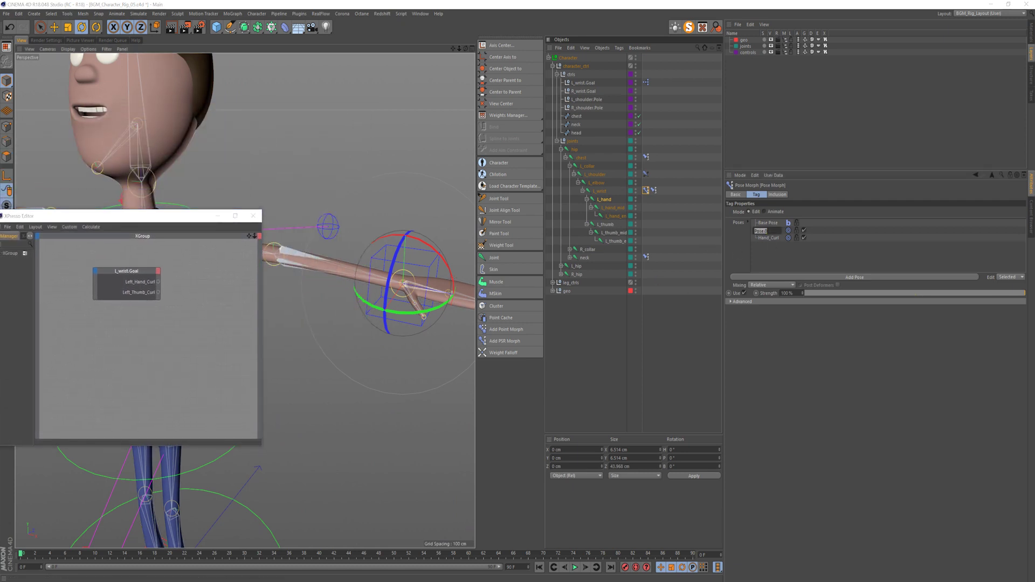
type("Thumb_curl")
key("Escape")
- Rotate the L_thumb and L_thumb_mid joints to curl the thumb inward, with L_thumb_mid's pitch at about -108°
left_click(609, 233)
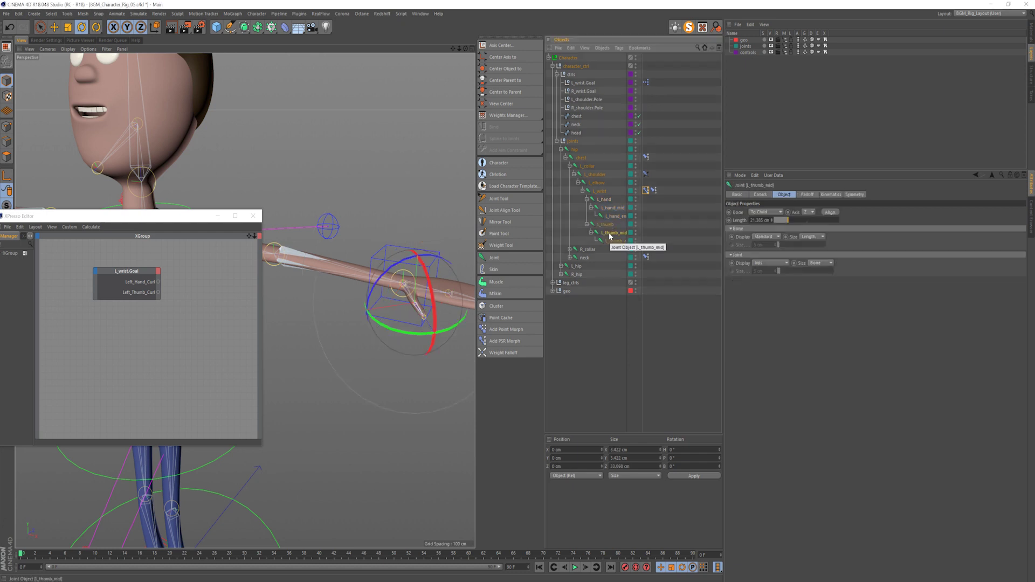
left_click(605, 226)
left_click_drag(410, 329, 379, 346, "alt")
left_click(614, 233)
left_click_drag(381, 292, 377, 262, "alt")
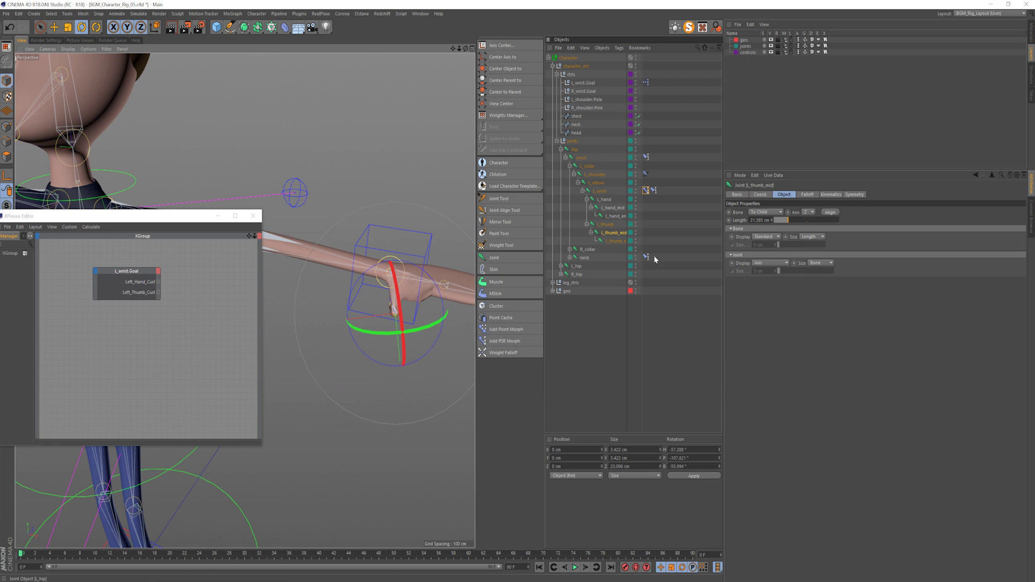
- Switch the Pose Morph tag to Animate mode and place it as a node in the XPresso graph
left_click(645, 191)
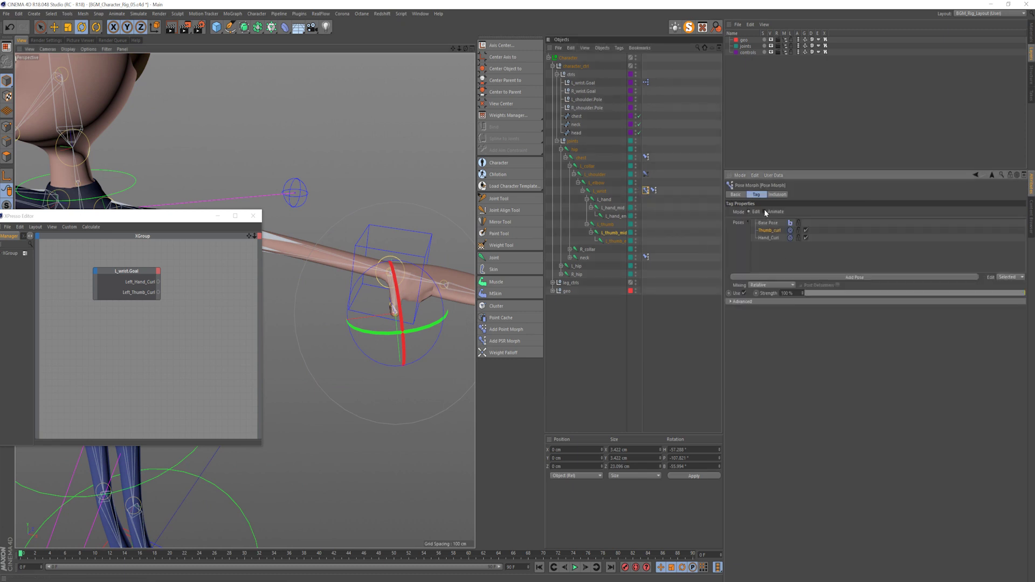
left_click(764, 211)
left_click(646, 191)
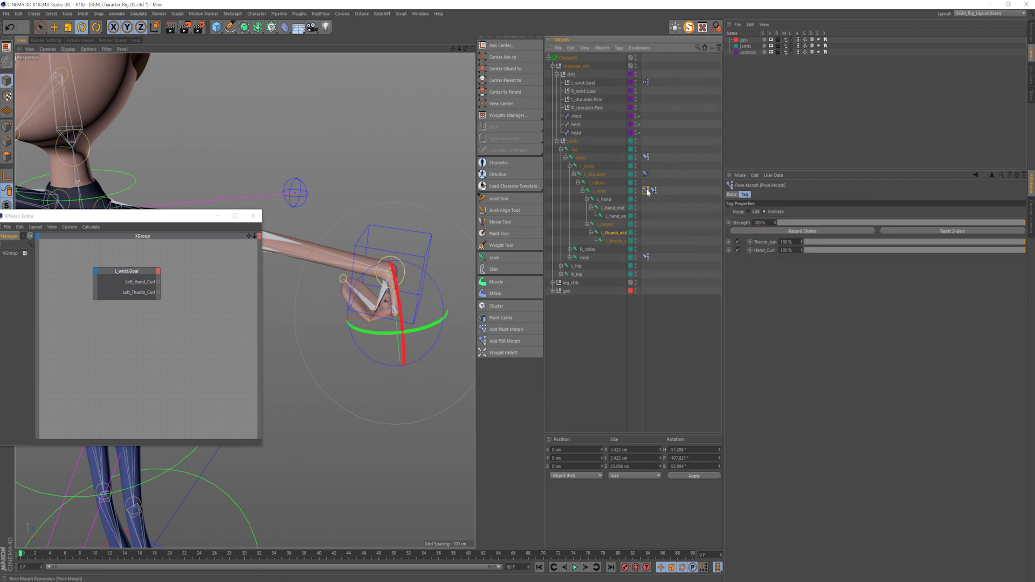
left_click_drag(223, 315, 189, 274)
left_click(224, 273)
- Space the L_wrist.Goal node away from the Pose Morph node and widen the XPresso Editor
middle_click_drag(160, 322, 222, 317, "alt")
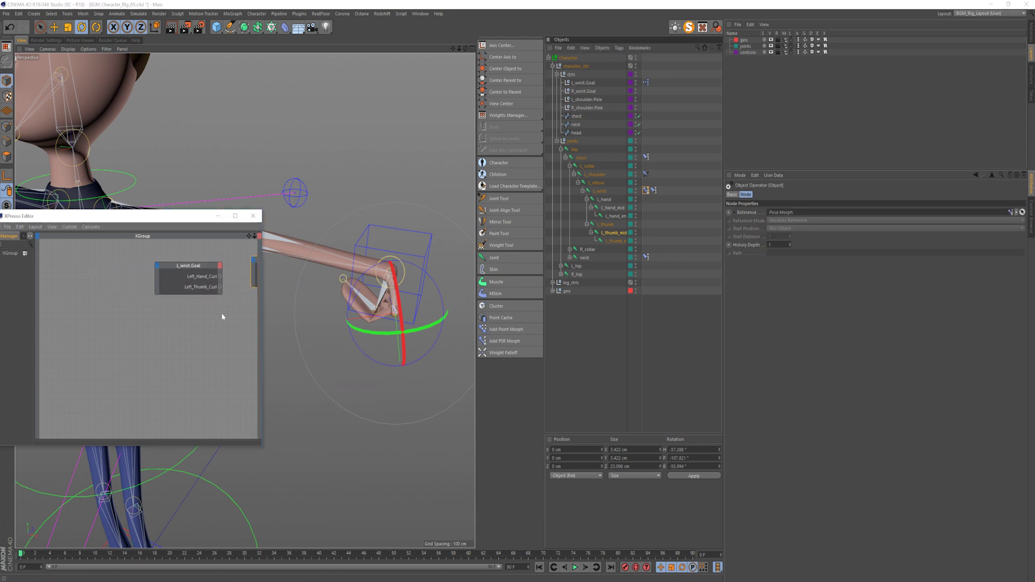
left_click_drag(189, 269, 122, 273)
scroll(175, 308, "down", 1)
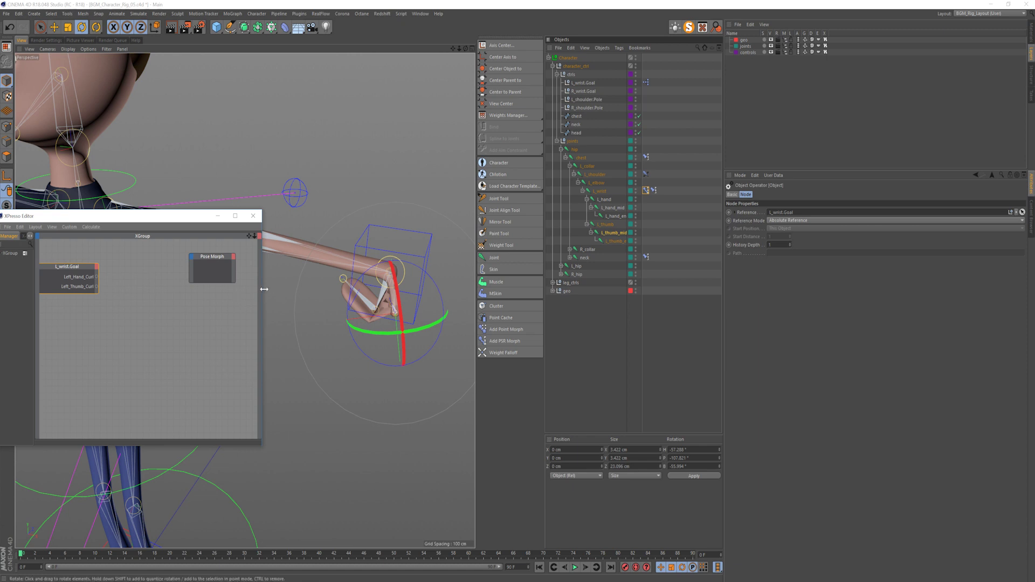
left_click_drag(264, 289, 397, 289)
left_click(213, 270)
right_click(213, 270)
mouse_move(225, 274)
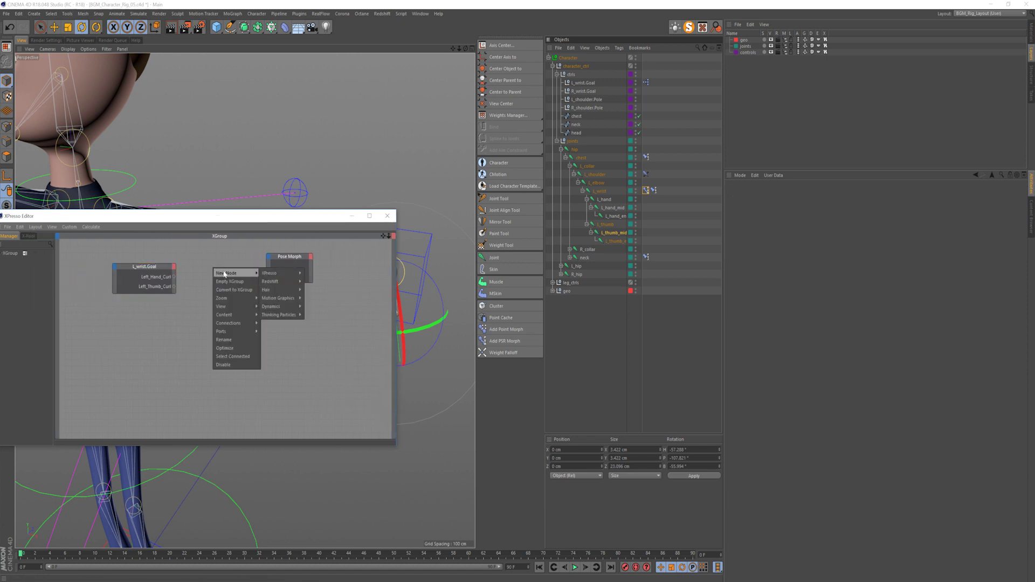
mouse_move(294, 275)
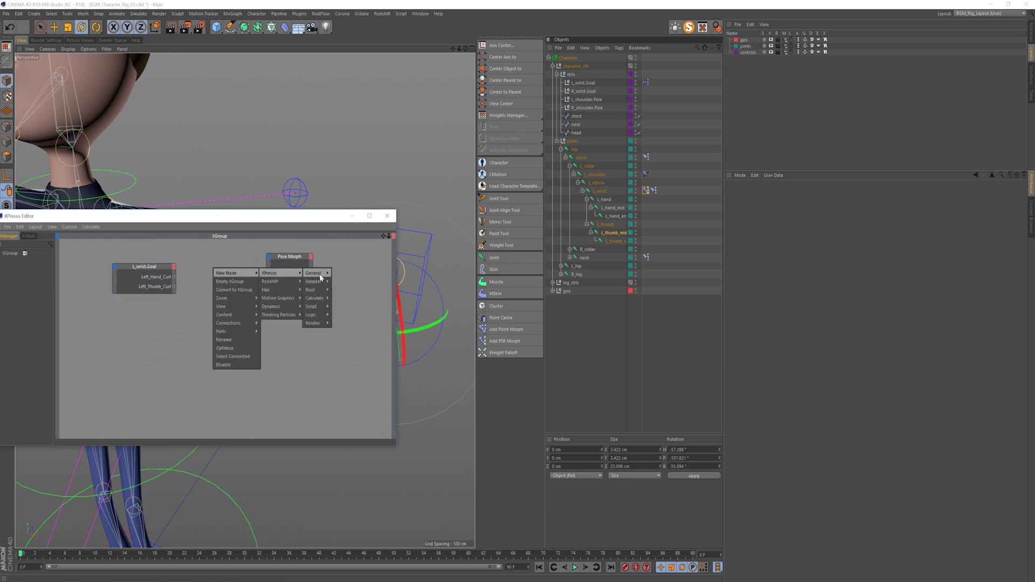
mouse_move(318, 298)
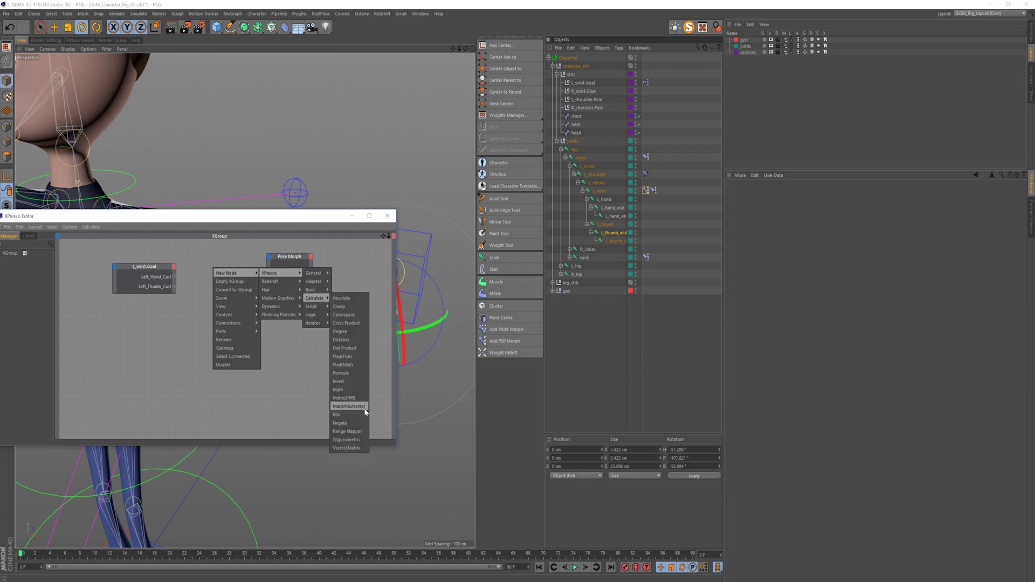
left_click(356, 436)
key("ctrl+z")
- Add a Range Mapper node between the L_wrist.Goal and Pose Morph nodes
right_click(209, 267)
mouse_move(239, 274)
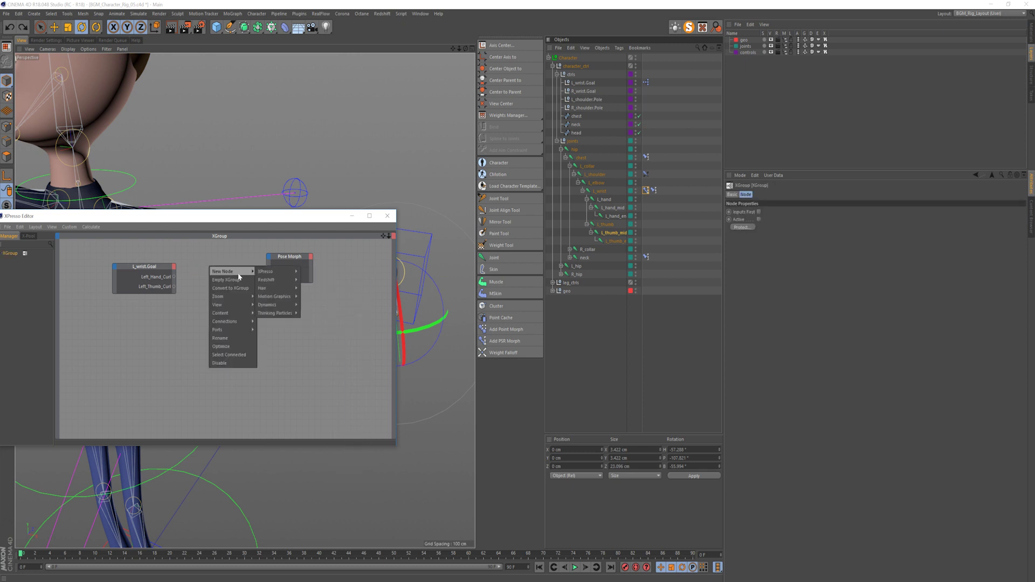
mouse_move(289, 273)
mouse_move(320, 301)
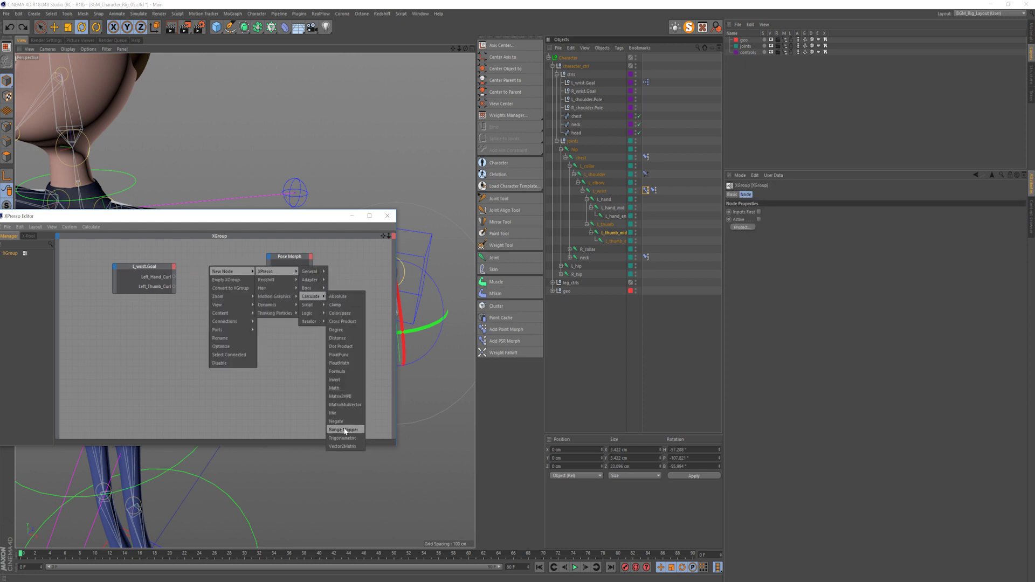
left_click(344, 430)
middle_click_drag(211, 271, 241, 275)
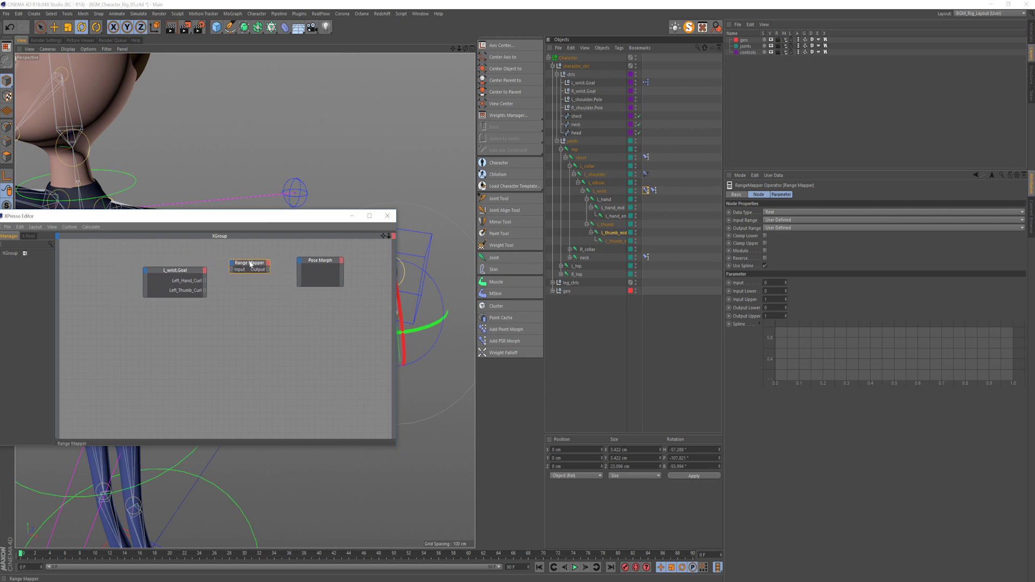
- Set the Range Mapper's output range to Percent, input -100 to 100 and output lower -100%, and duplicate the node below
left_click(772, 228)
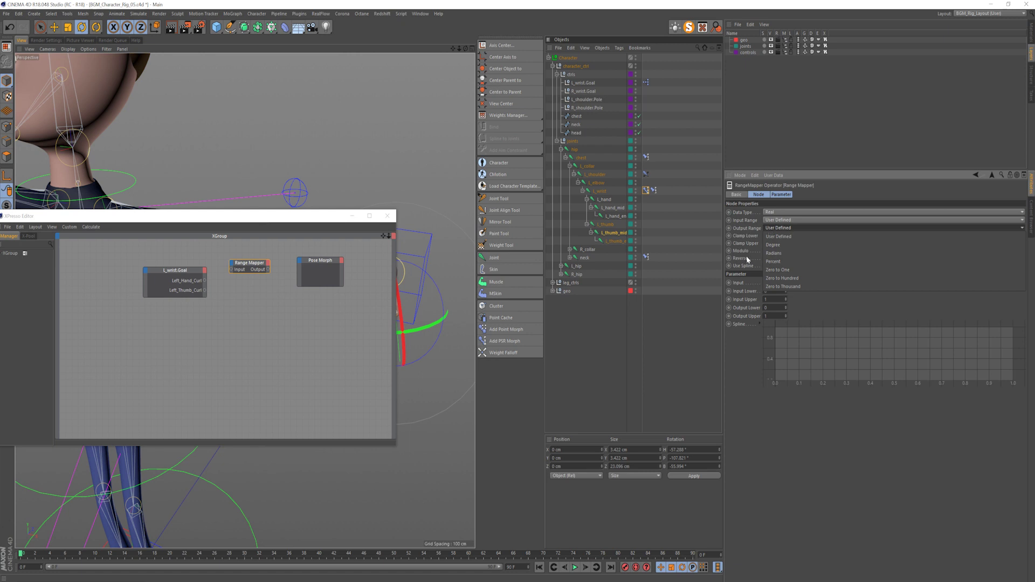
left_click(773, 261)
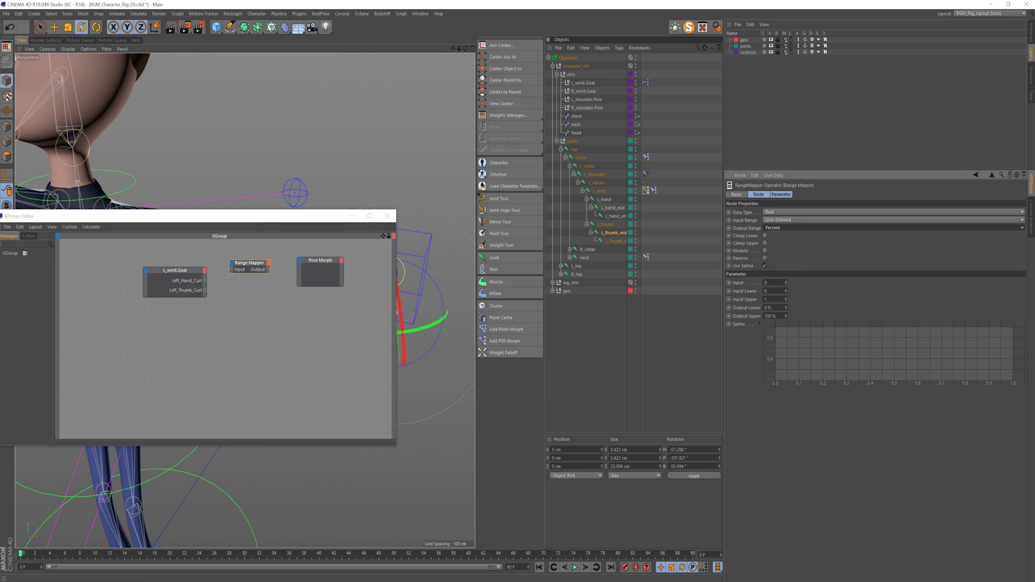
left_click_drag(772, 291, 662, 292)
type("-100")
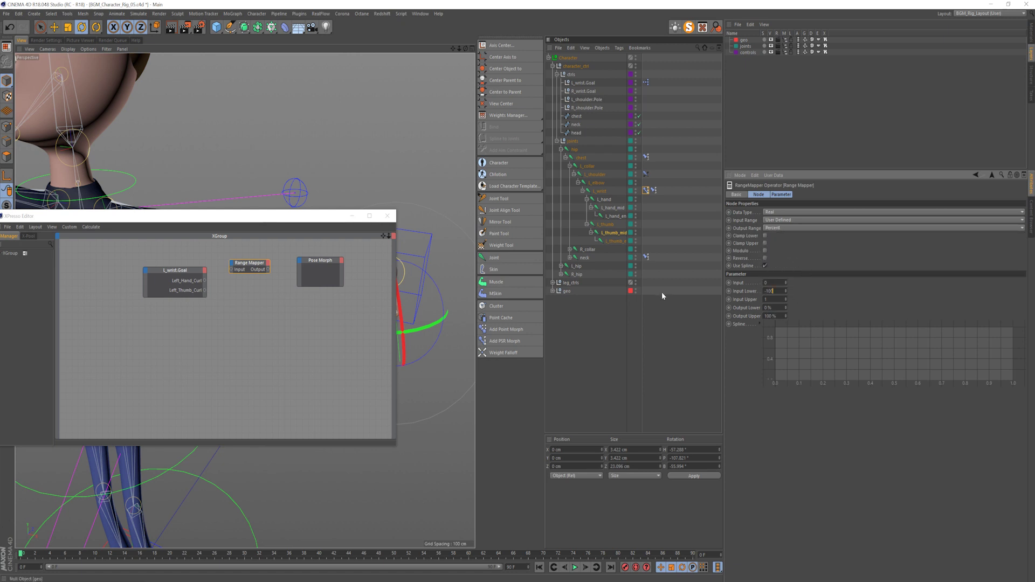
key("Tab")
type("100")
key("Tab")
type("-")
left_click_drag(251, 271, 251, 294)
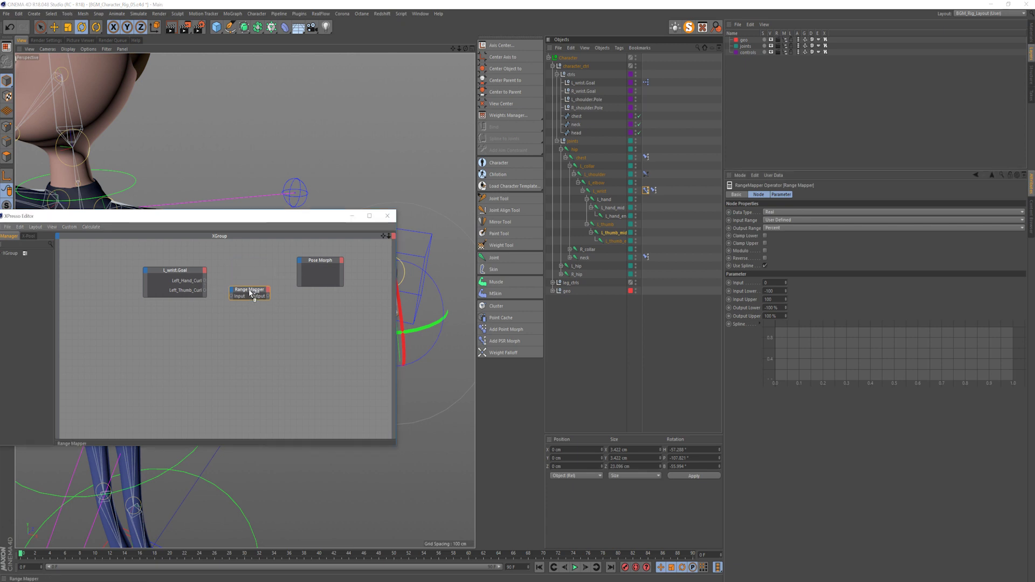
- Add Hand_Curl Strength and Thumb_curl Strength input ports to the Pose Morph node
left_click(300, 261)
mouse_move(319, 296)
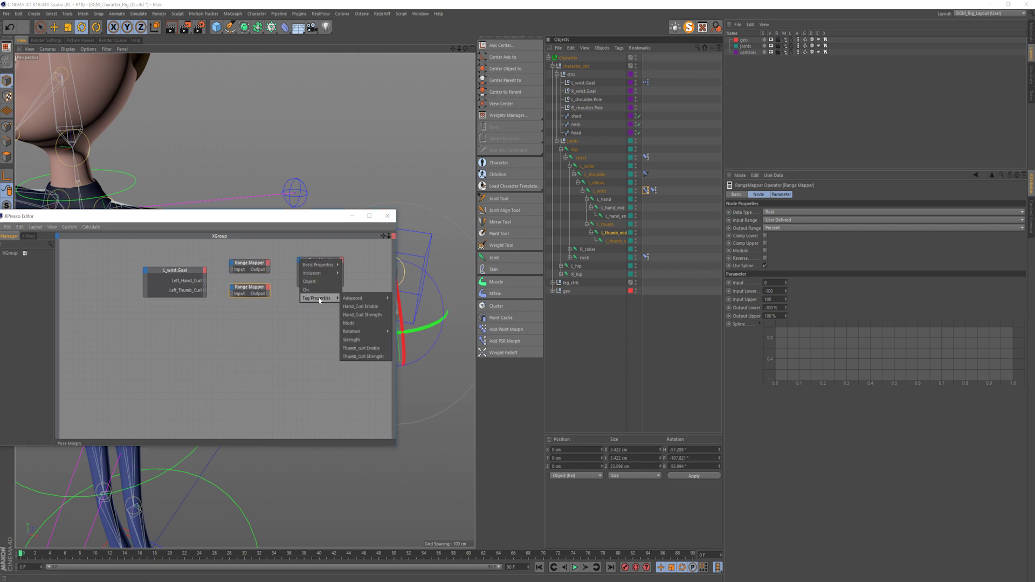
left_click(370, 306)
left_click(301, 263)
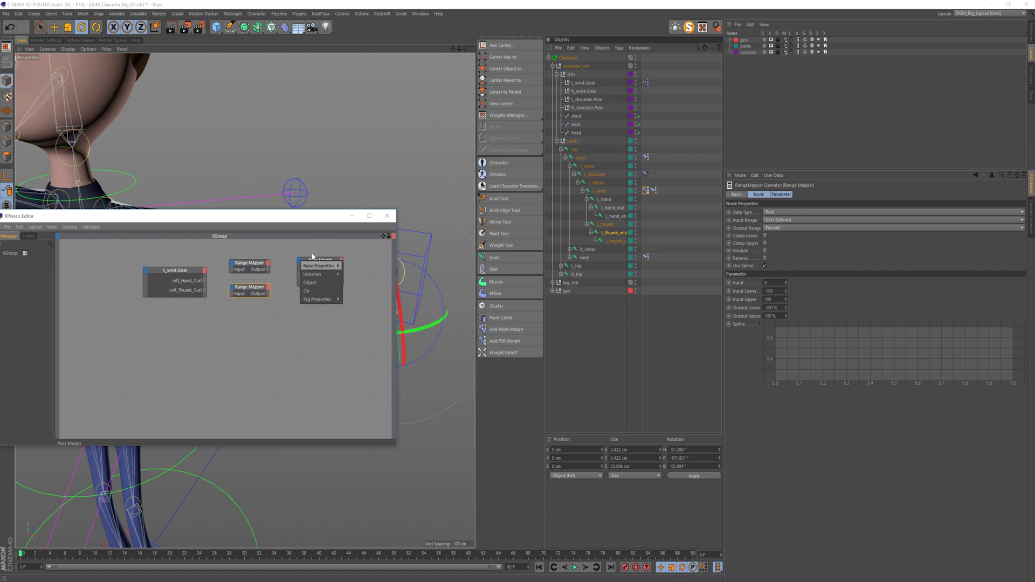
left_click(312, 256)
mouse_move(326, 303)
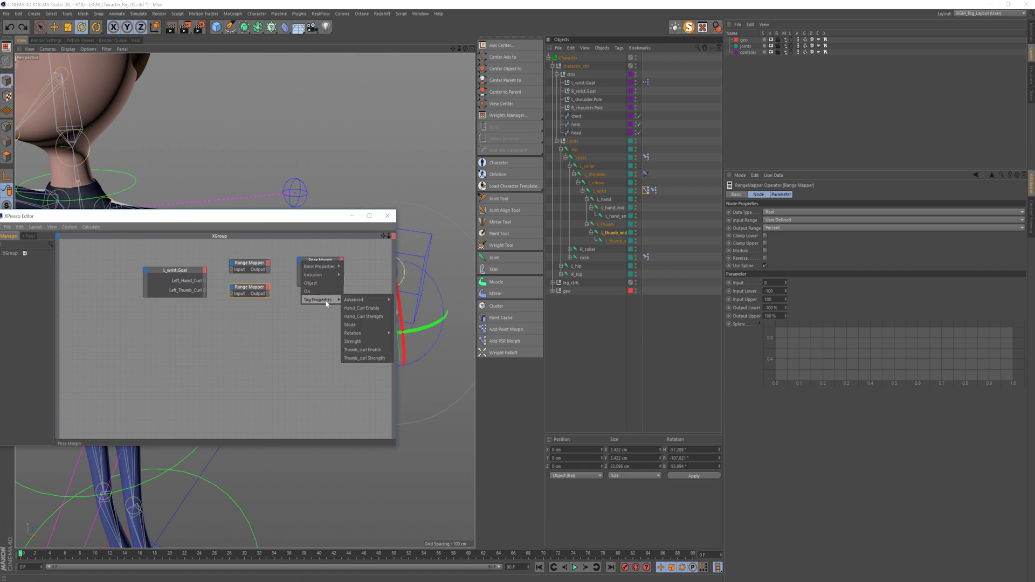
left_click(365, 318)
left_click(299, 262)
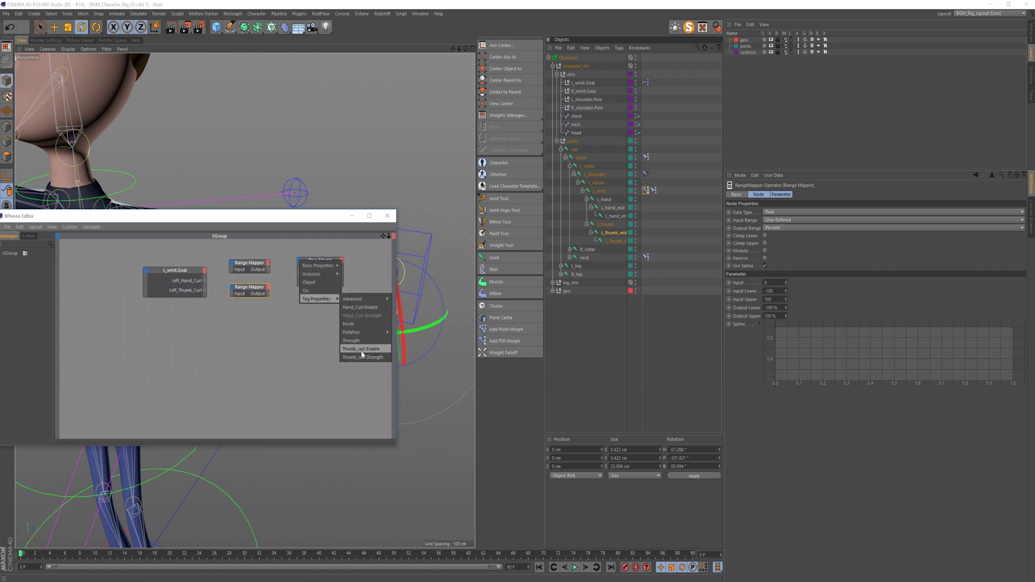
left_click(360, 352)
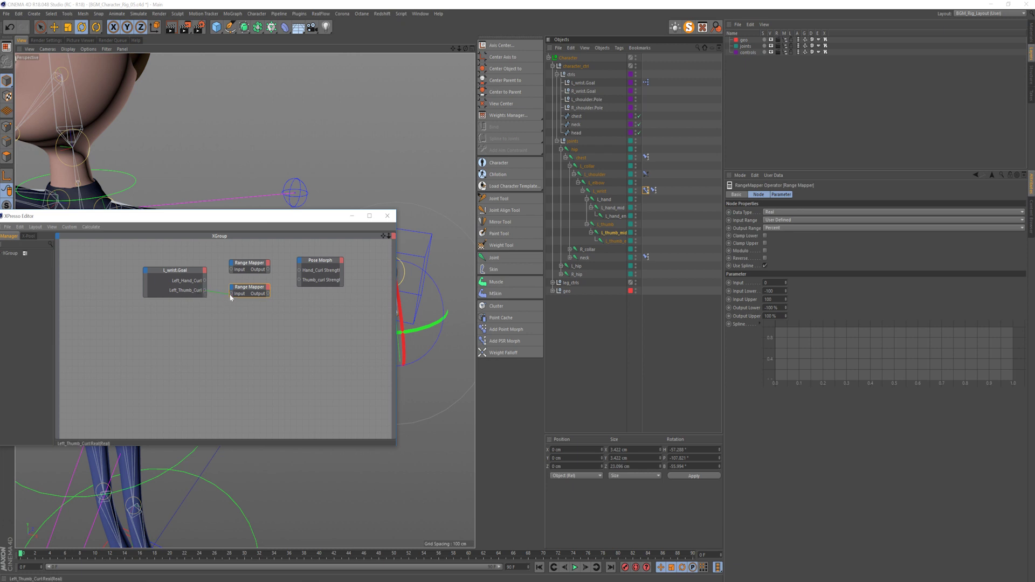
- Connect Left_Hand_Curl and Left_Thumb_Curl through separate Range Mappers to the matching Pose Morph strength inputs, and close the XPresso Editor
left_click_drag(230, 298, 229, 292)
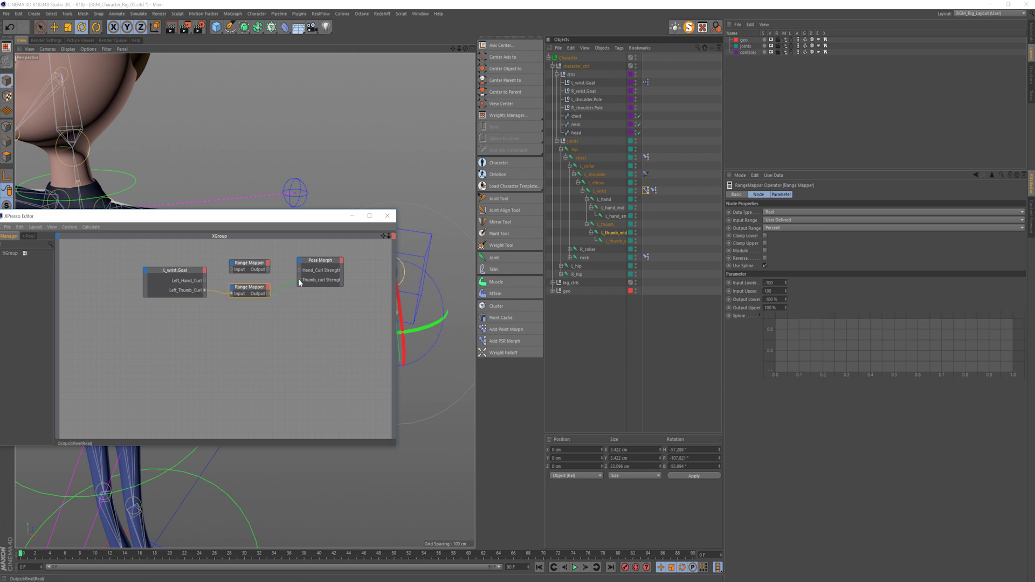
left_click_drag(300, 283, 299, 280)
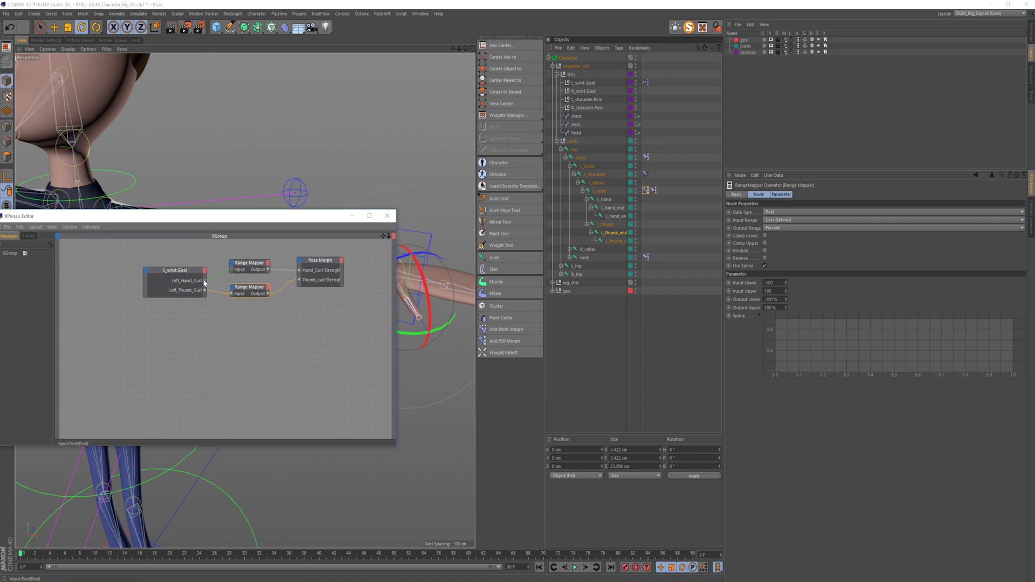
left_click(387, 216)
- Test the Left_Hand_Curl and Left_Thumb_Curl sliders on L_wrist.Goal across their range and reset them to 0
scroll(386, 234, "down", 5)
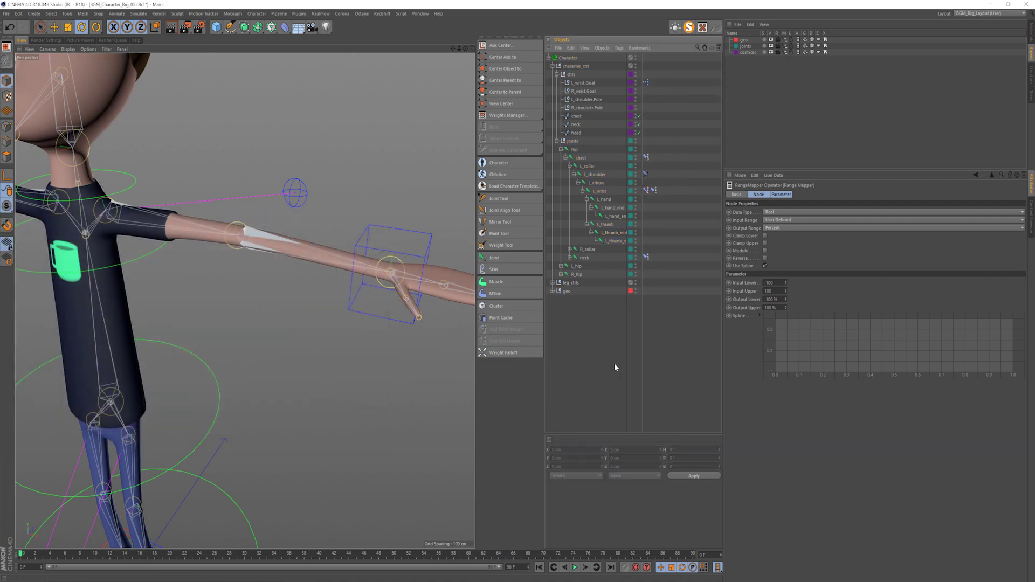
left_click_drag(314, 300, 334, 287, "alt")
left_click(353, 271)
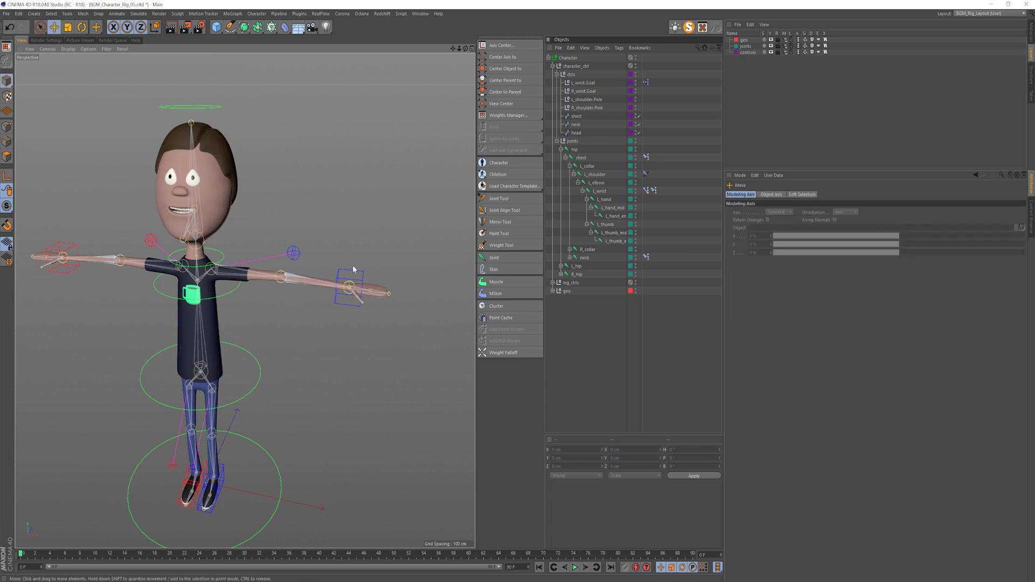
key("e")
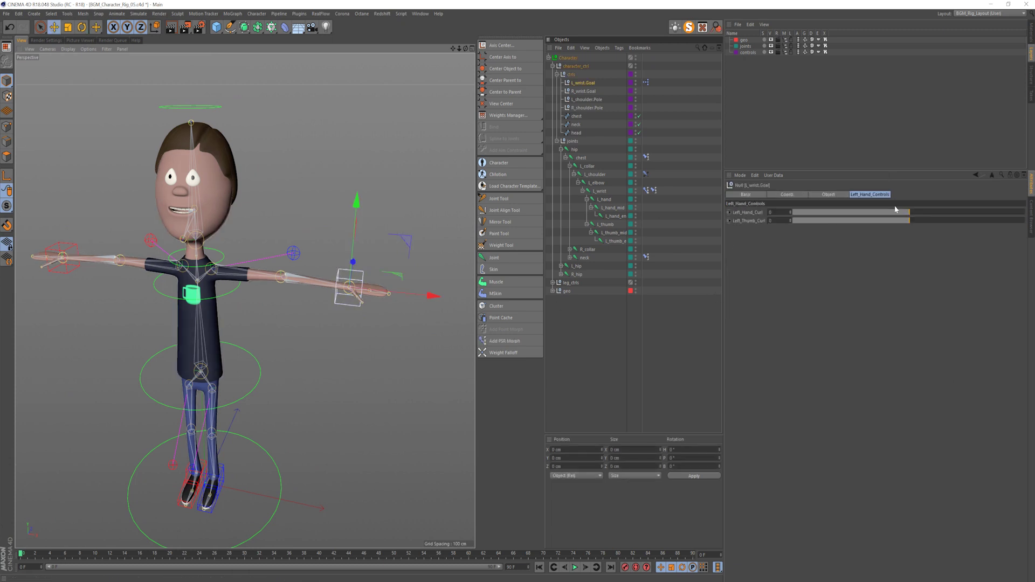
left_click_drag(896, 212, 1027, 212)
left_click_drag(768, 225, 1030, 222)
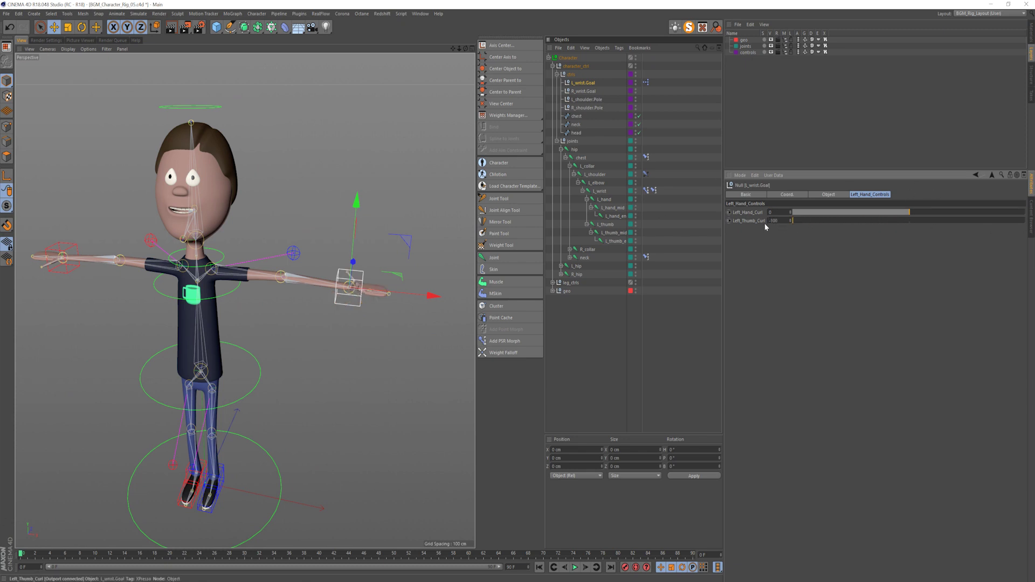
left_click_drag(1030, 221, 1009, 226)
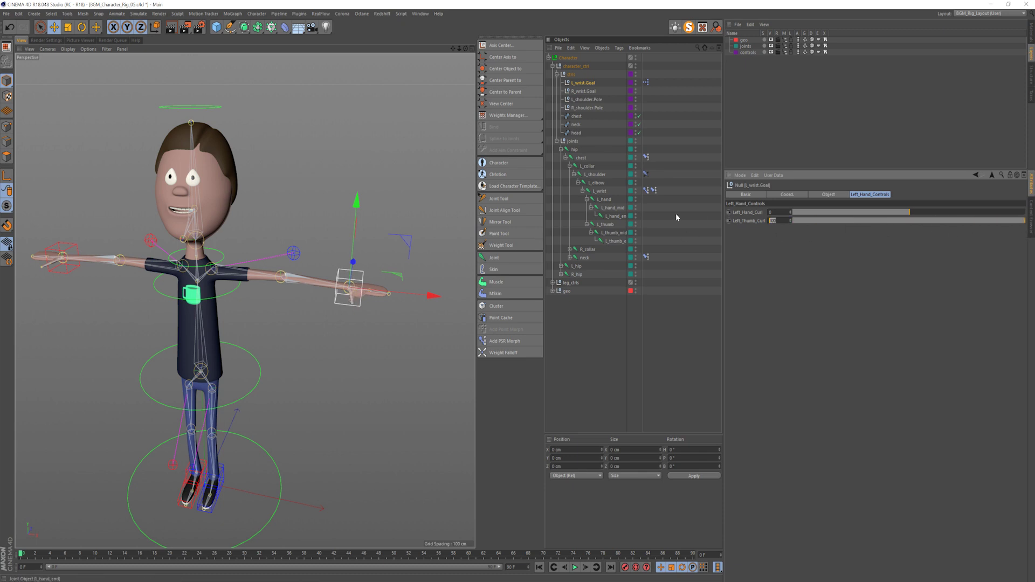
type("0")
key("Return")
- Copy the user data interface of the Left_Hand_Curl and Left_Thumb_Curl controls on L_wrist.Goal
middle_click_drag(62, 247, 113, 249, "alt")
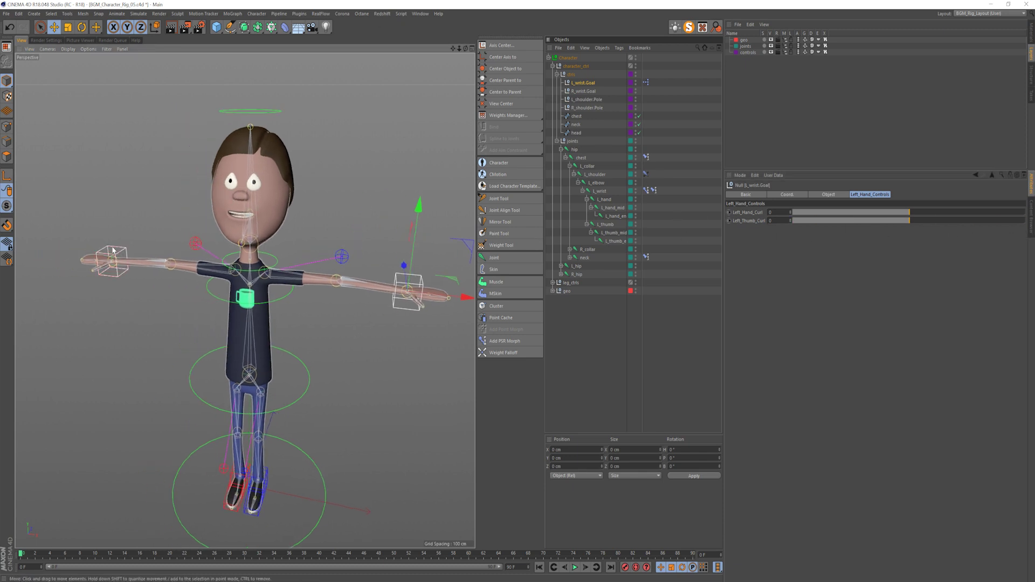
scroll(113, 250, "up", 3)
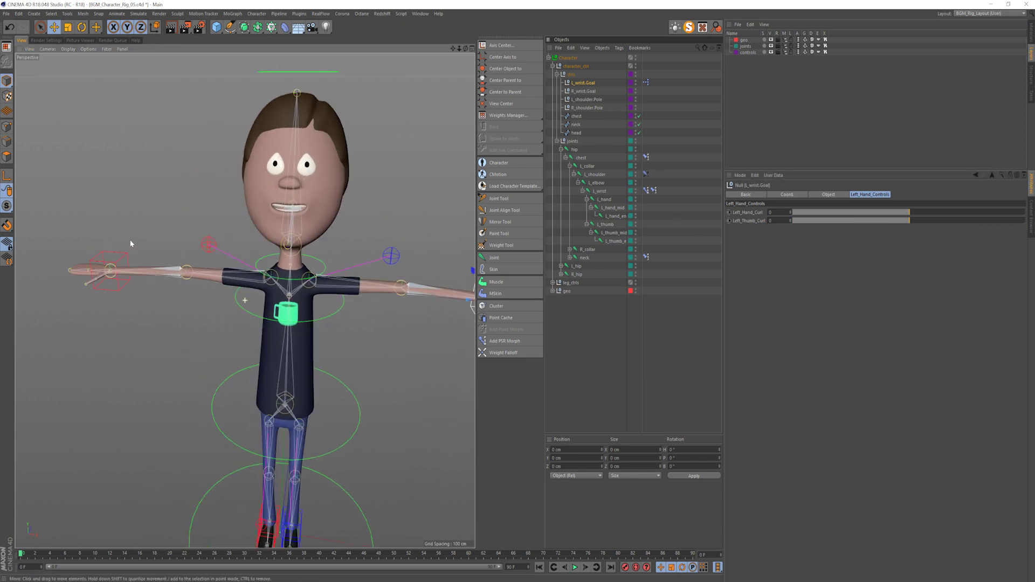
left_click(582, 91)
left_click(585, 83)
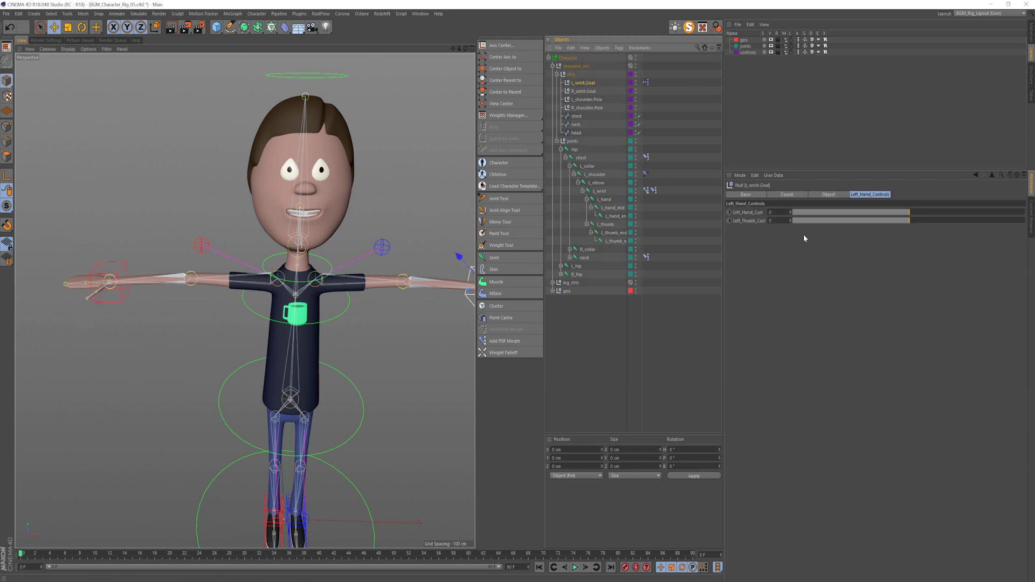
right_click(756, 215)
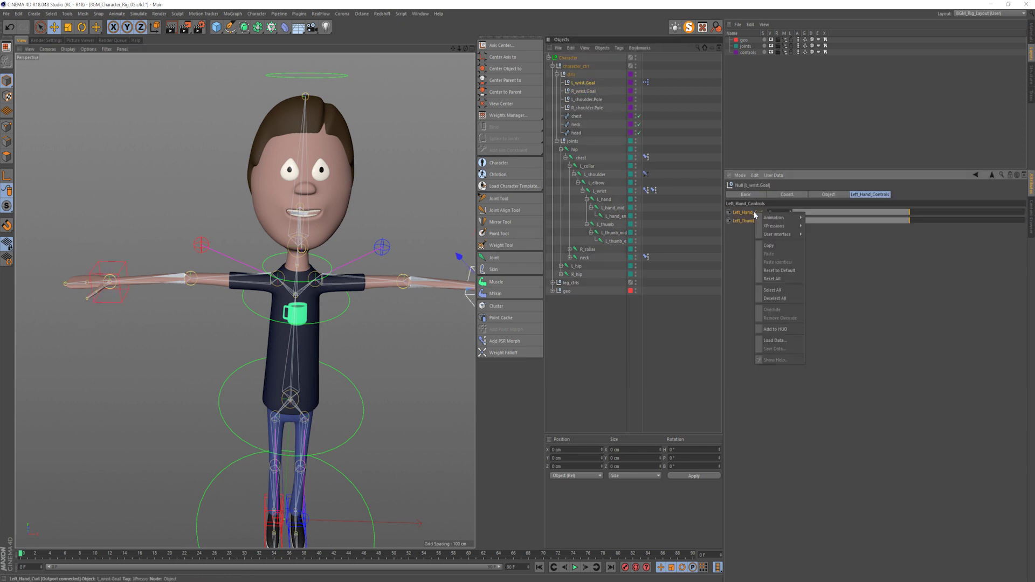
mouse_move(783, 234)
left_click(839, 236)
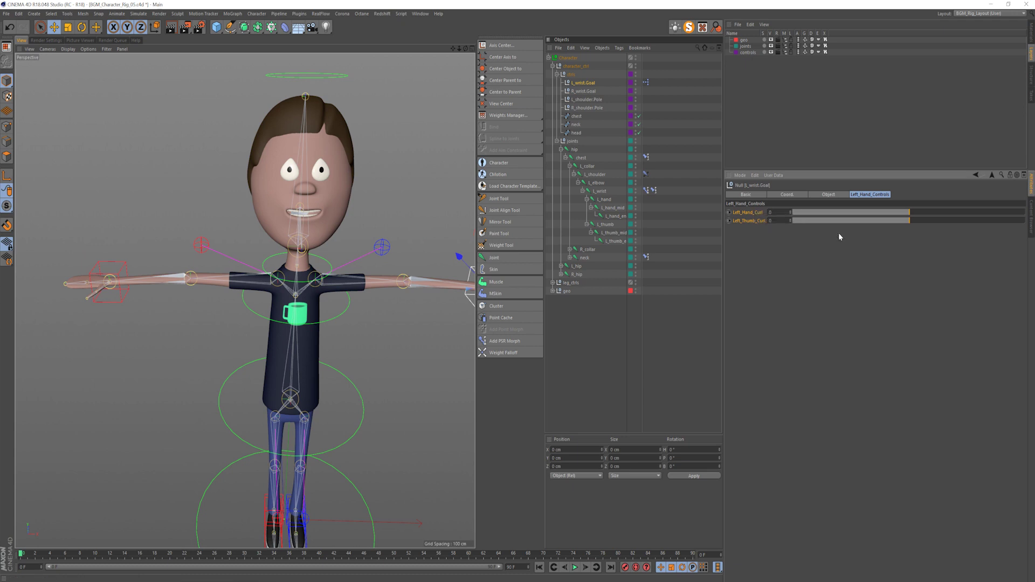
- Paste the user data onto R_wrist.Goal, naming the group Right_Hand_Controls and the sliders Right_Hand_Curl and Right_Thumb_Curl
left_click(583, 91)
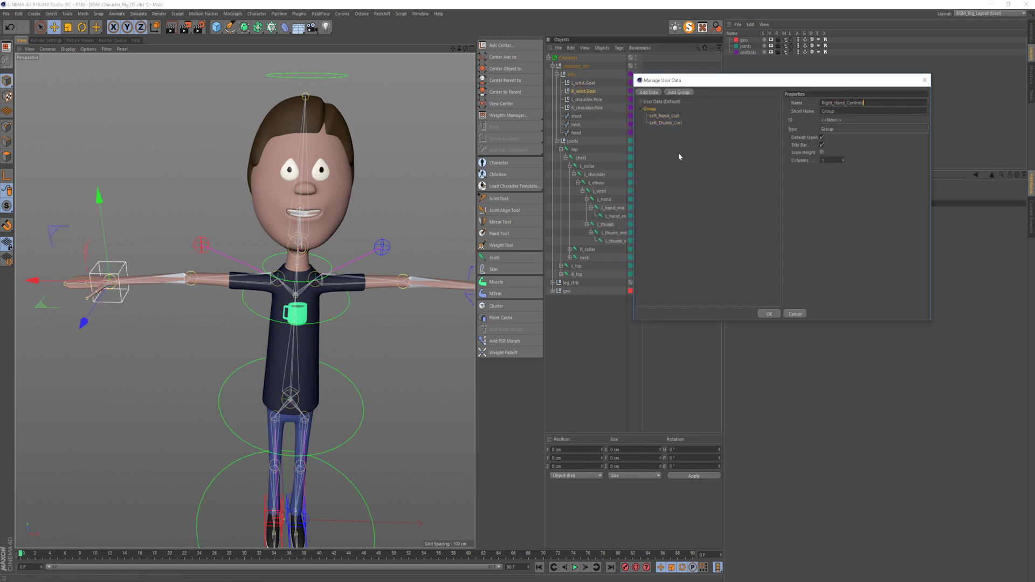
left_click(664, 115)
type("Right")
left_click(665, 122)
type("Right")
left_click(769, 313)
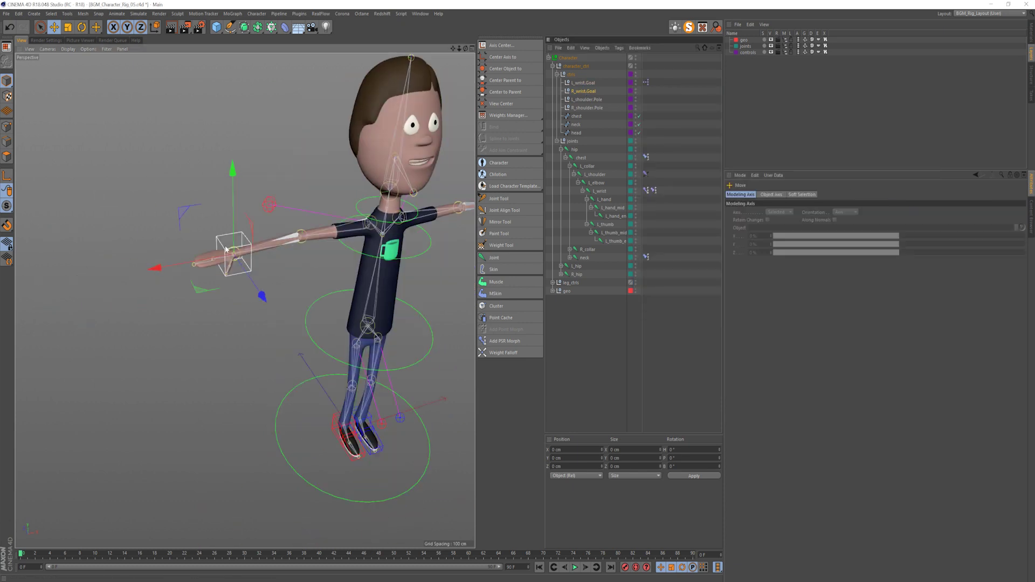
- Add an XPresso tag to R_wrist.Goal
scroll(226, 249, "up", 3)
right_click(576, 91)
mouse_move(609, 96)
left_click(703, 317)
left_click(398, 213)
- Expand the right arm joint hierarchy and add a Pose Morph tag to the R_wrist joint
left_click(570, 166)
left_click(569, 174)
left_click(600, 200)
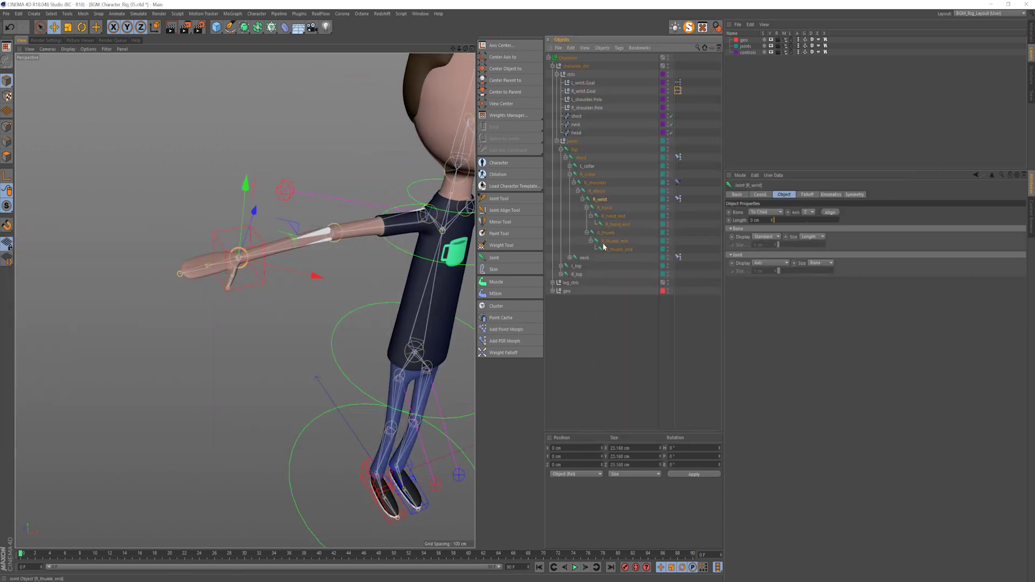
right_click(597, 199)
mouse_move(626, 221)
left_click(723, 274)
left_click(757, 196)
- Rotate the R_hand and R_hand_mid joints to curl the right hand for the hand curl pose
left_click(604, 209)
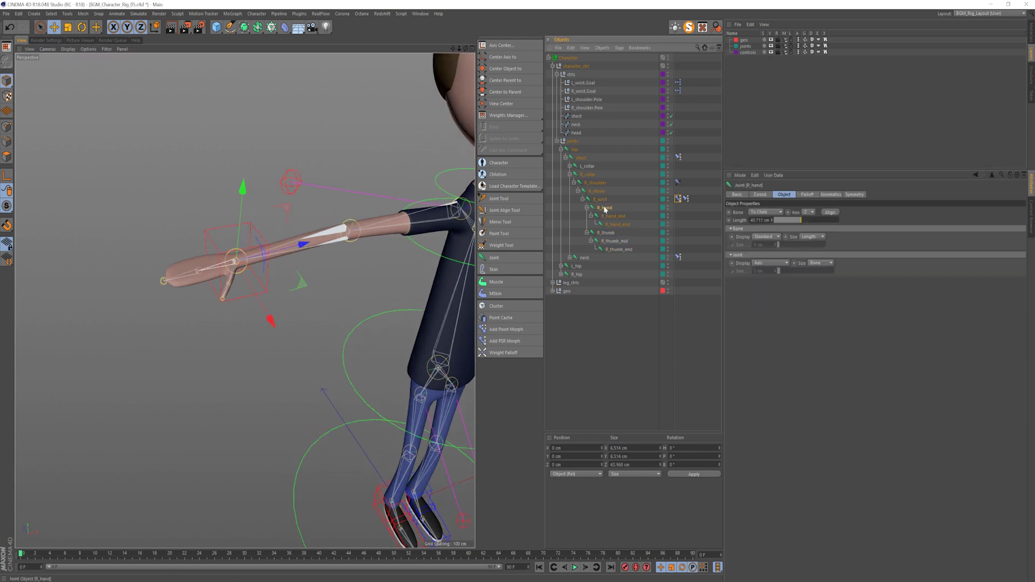
key("r")
left_click_drag(203, 229, 189, 280)
left_click(613, 215)
left_click_drag(197, 264, 189, 324)
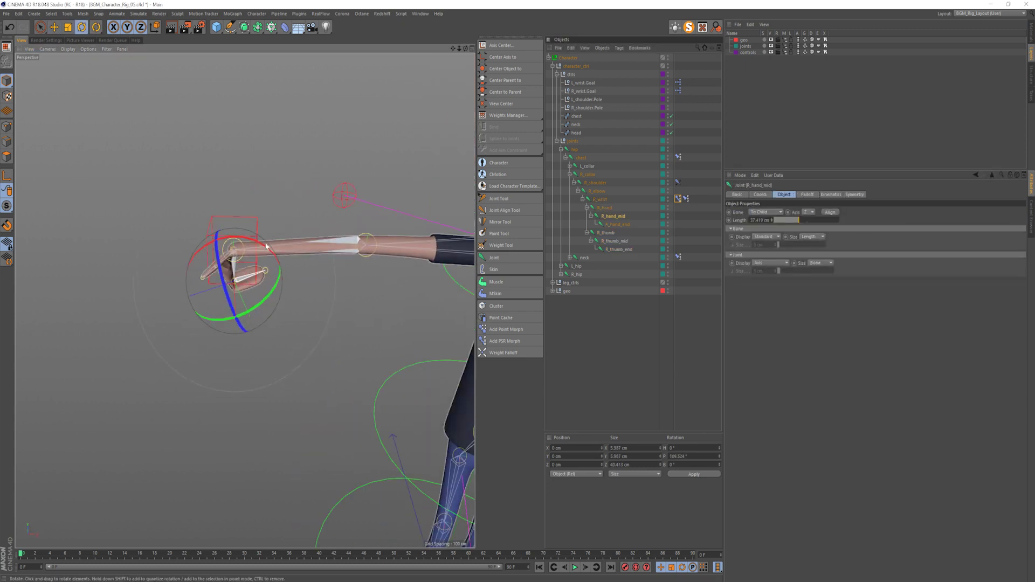
- Name the second pose Thumb_curl and rotate the R_thumb and R_thumb_mid joints to curl the thumb
left_click(679, 199)
double_click(767, 238)
type("Thum")
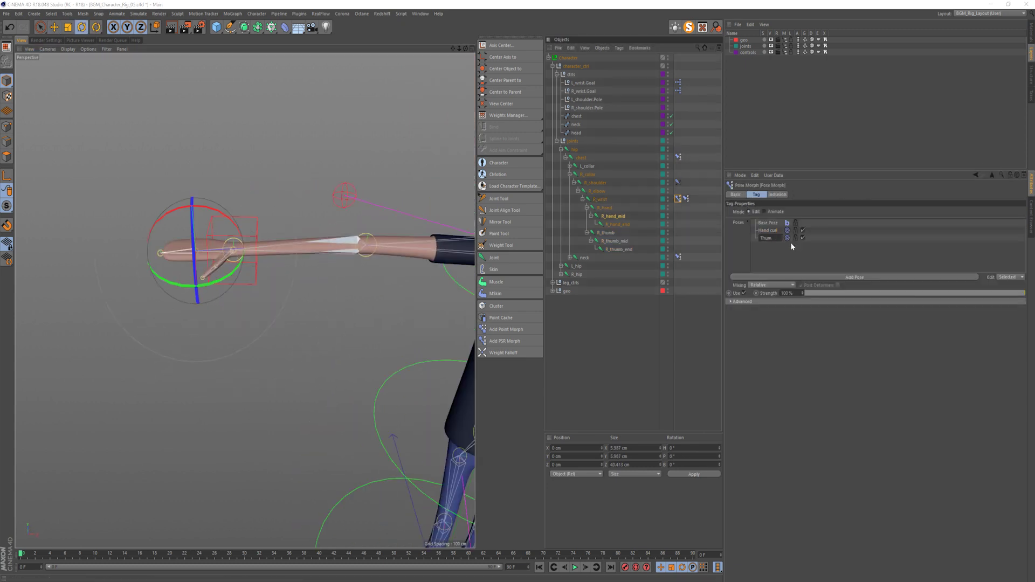
left_click(606, 232)
left_click_drag(209, 227, 199, 261)
left_click(614, 241)
left_click_drag(270, 291, 275, 258)
- Switch the R_wrist Pose Morph tag to Animate mode and open the R_wrist.Goal XPresso graph
left_click(679, 199)
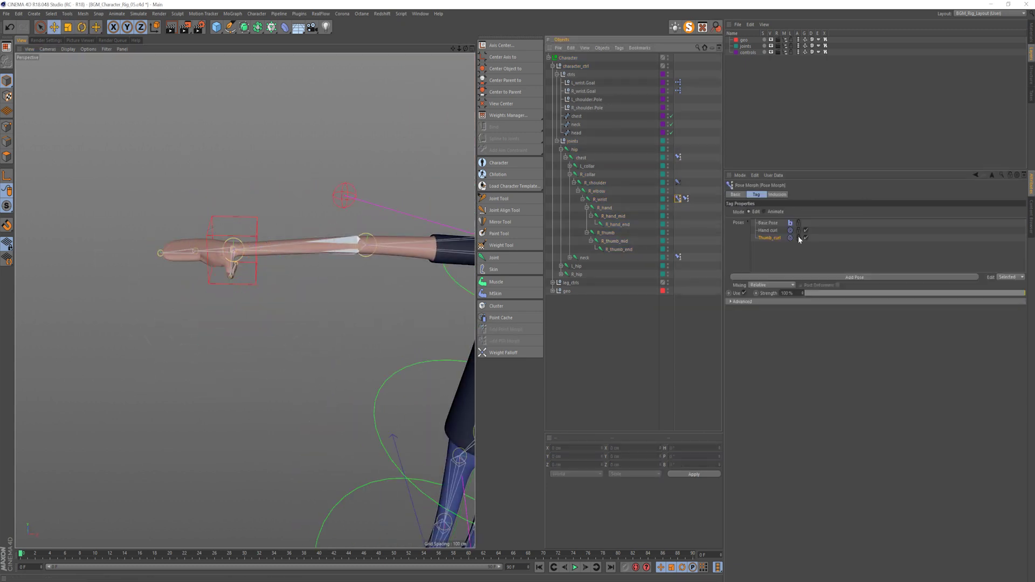
left_click(773, 211)
key("e")
left_click(678, 90)
double_click(678, 91)
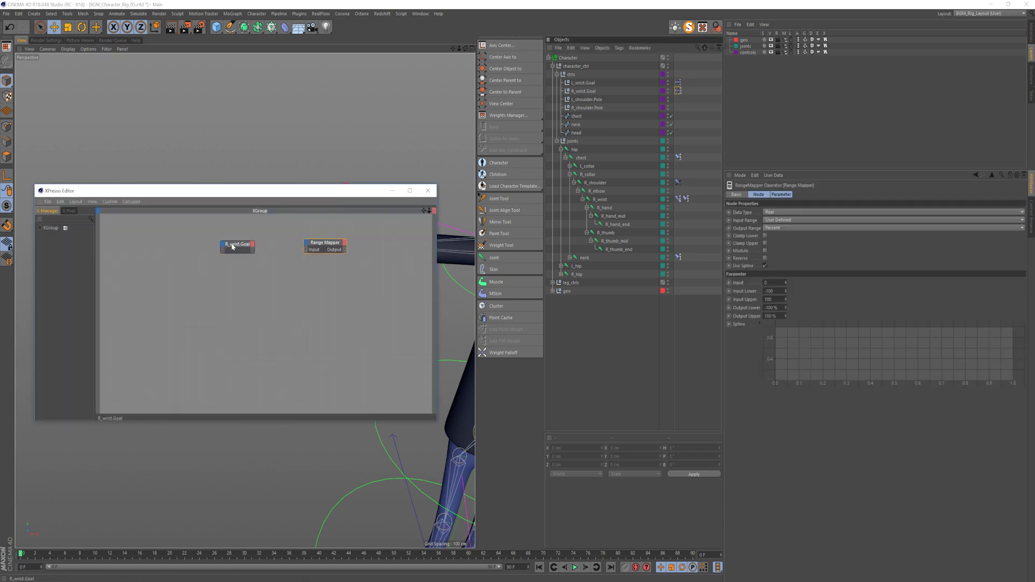
- Add Right_Hand_Curl and Right_Thumb_Curl output ports to the R_wrist.Goal node and duplicate the Range Mapper node below itself
left_click(252, 244)
mouse_move(277, 258)
left_click(327, 349)
left_click(252, 244)
left_click(327, 359)
left_click_drag(324, 243, 295, 243)
left_click_drag(295, 243, 295, 261, "ctrl")
- Place the R_wrist Pose Morph tag as a node in the graph and add its hand curl Strength input port
left_click_drag(678, 199, 369, 260)
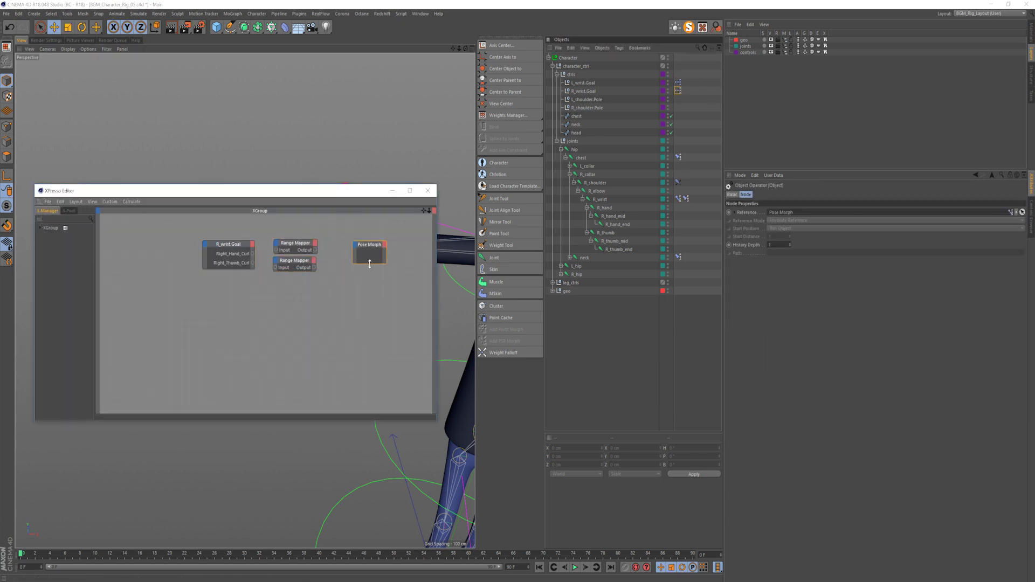
left_click(337, 245)
mouse_move(354, 284)
left_click(406, 302)
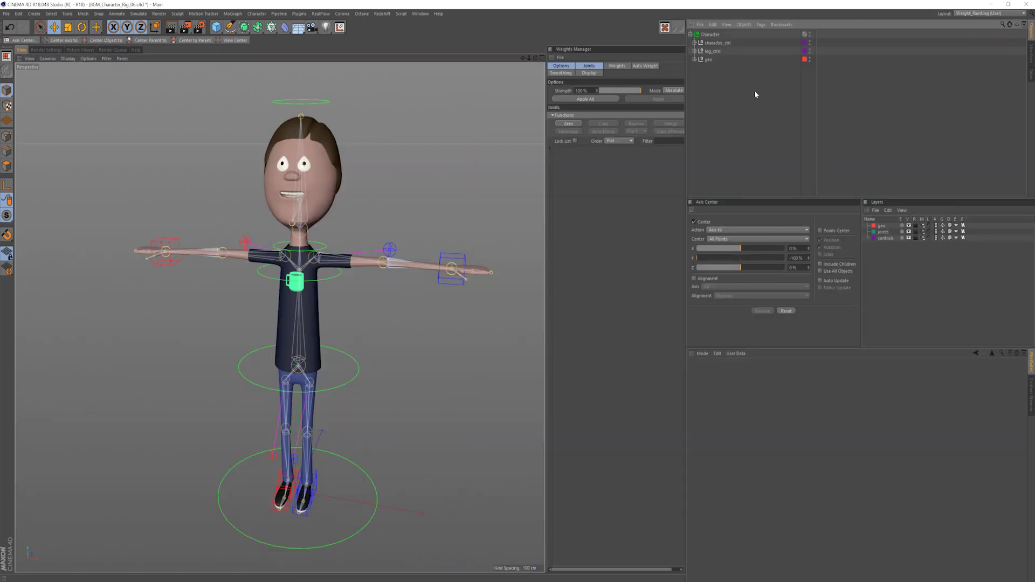
- Switch to the front view and select the body mesh inside the geo group for weight editing
key("F4")
right_click_drag(256, 255, 154, 291, "alt")
middle_click_drag(341, 140, 305, 307, "alt")
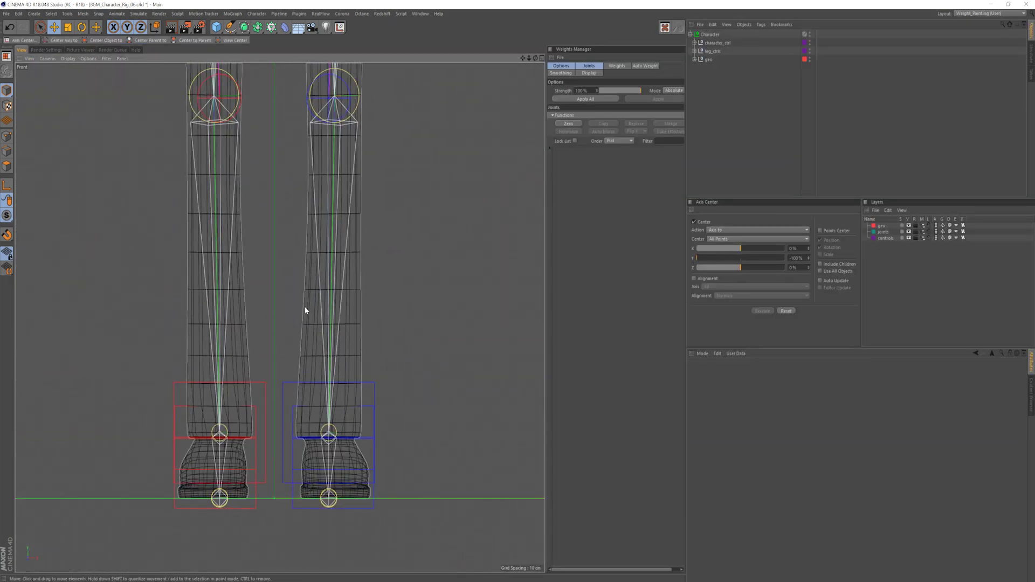
scroll(306, 310, "down", 8)
scroll(299, 337, "up", 4)
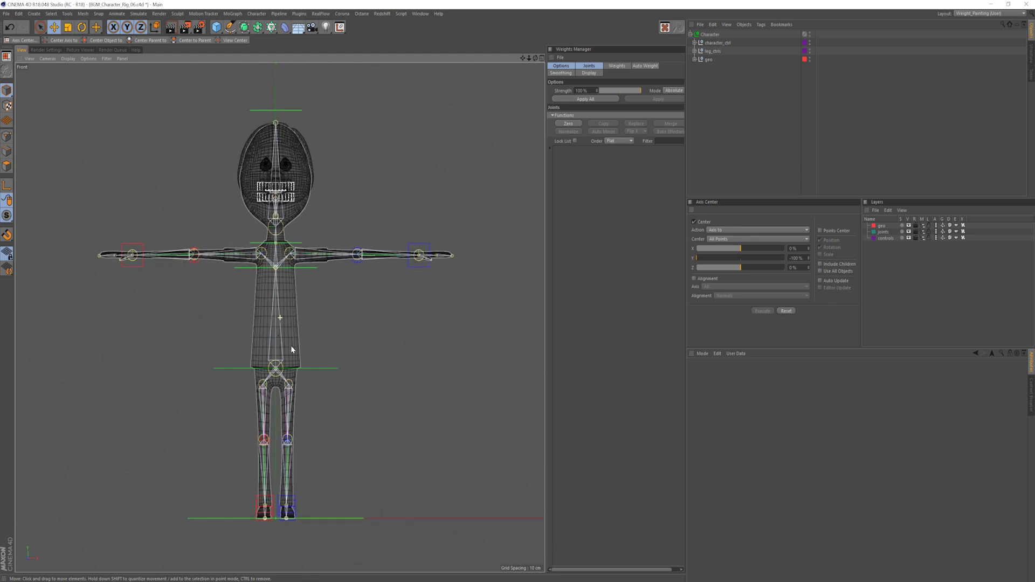
middle_click_drag(291, 349, 287, 359, "alt")
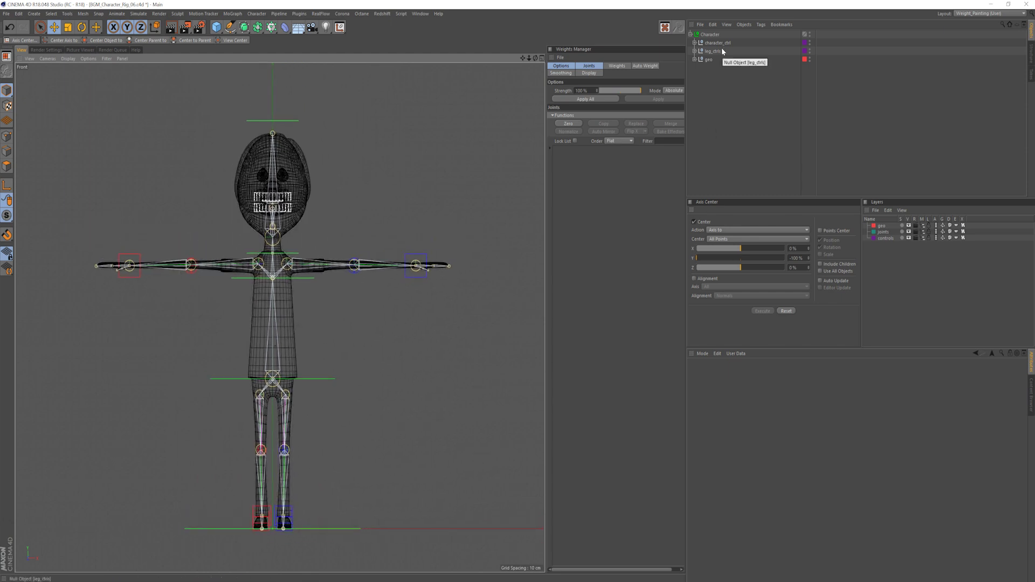
left_click(695, 59)
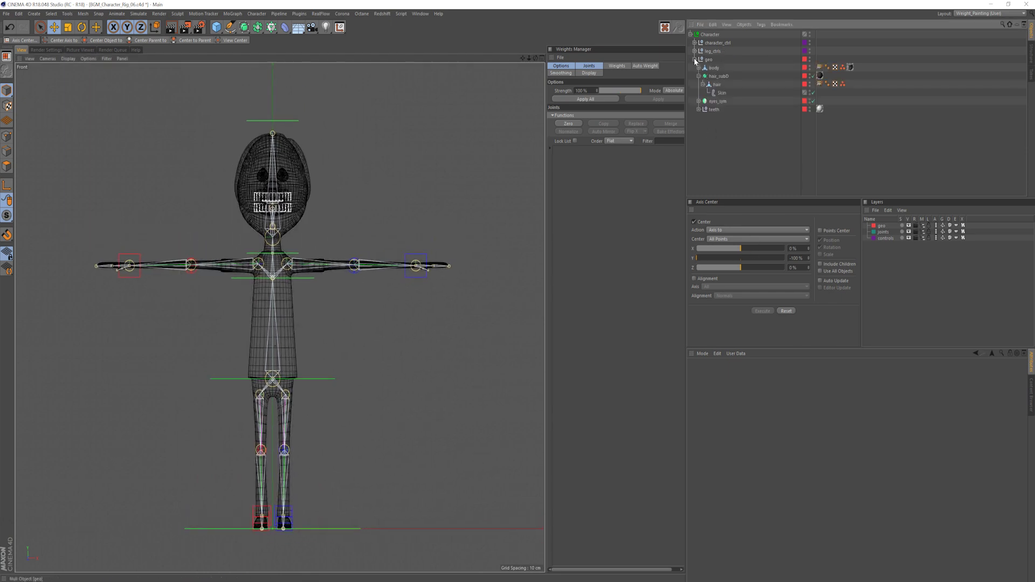
left_click(699, 68)
left_click(706, 69)
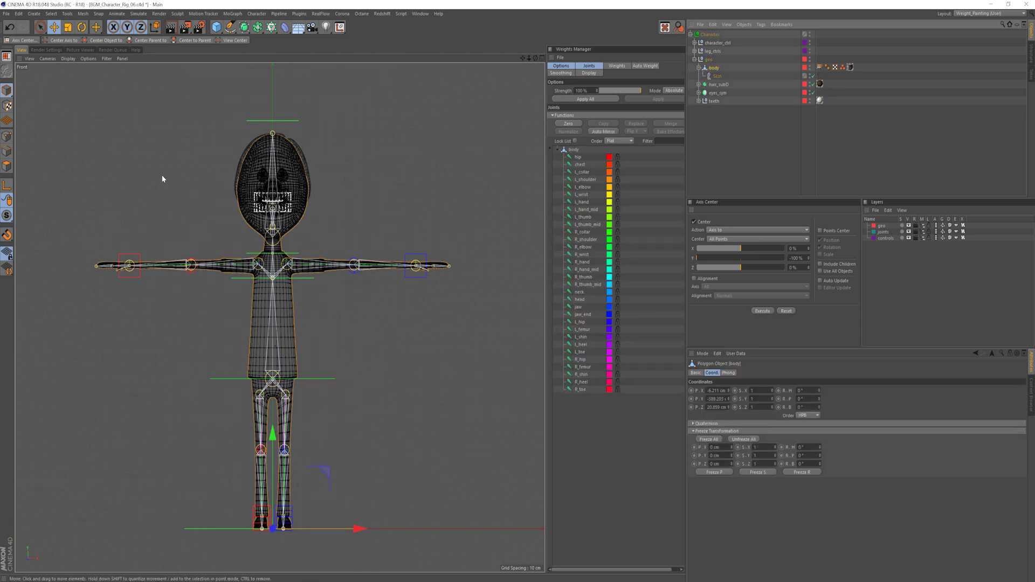
- Switch the front view to Gouraud shading and hide the character's hair
left_click(68, 58)
left_click(81, 69)
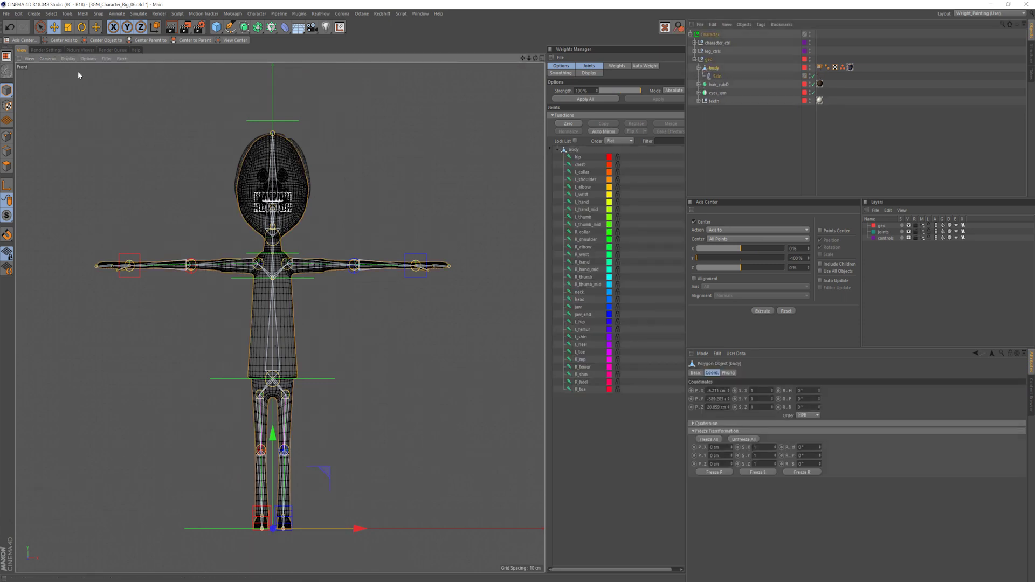
left_click(811, 84)
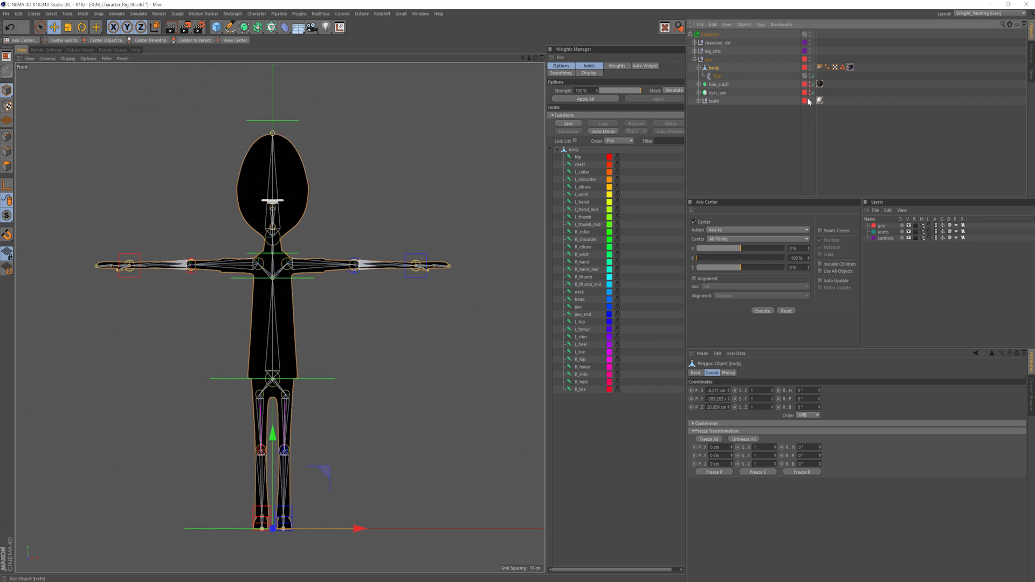
- Select all joints from hip to R_toe and set the Weight Tool to Smooth mode with a radius of 61
left_click(575, 157)
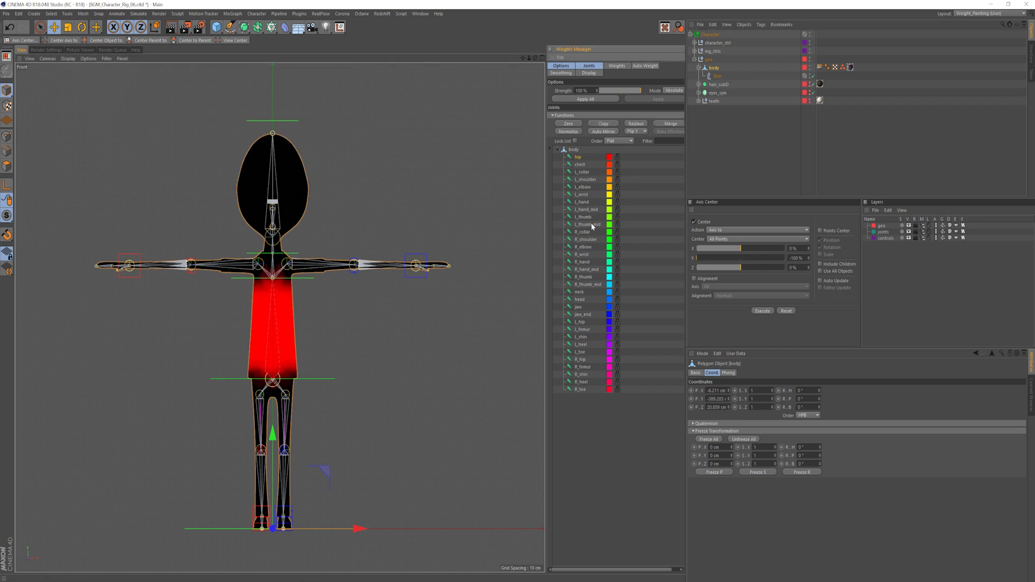
left_click(579, 390, "shift")
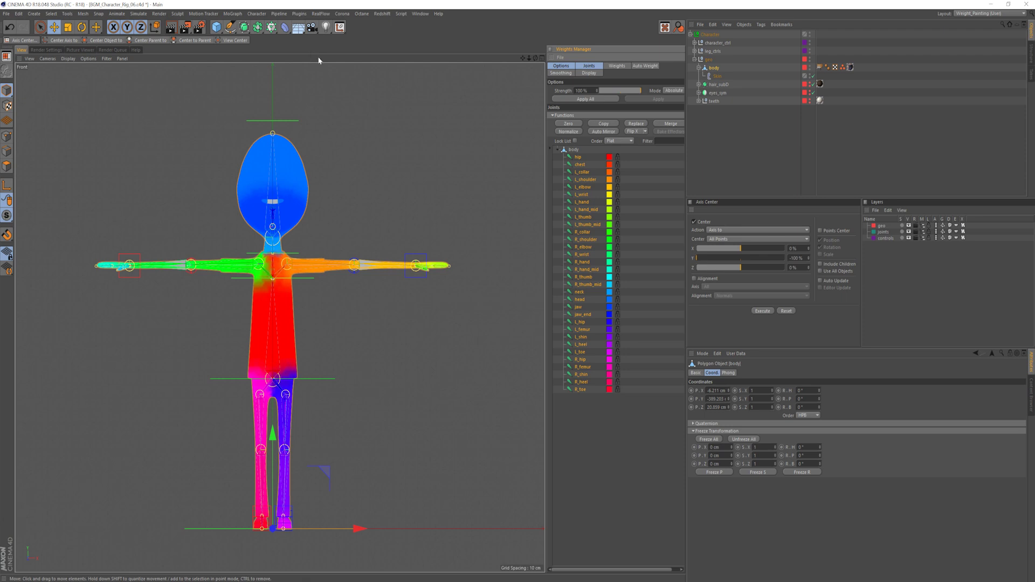
left_click(258, 14)
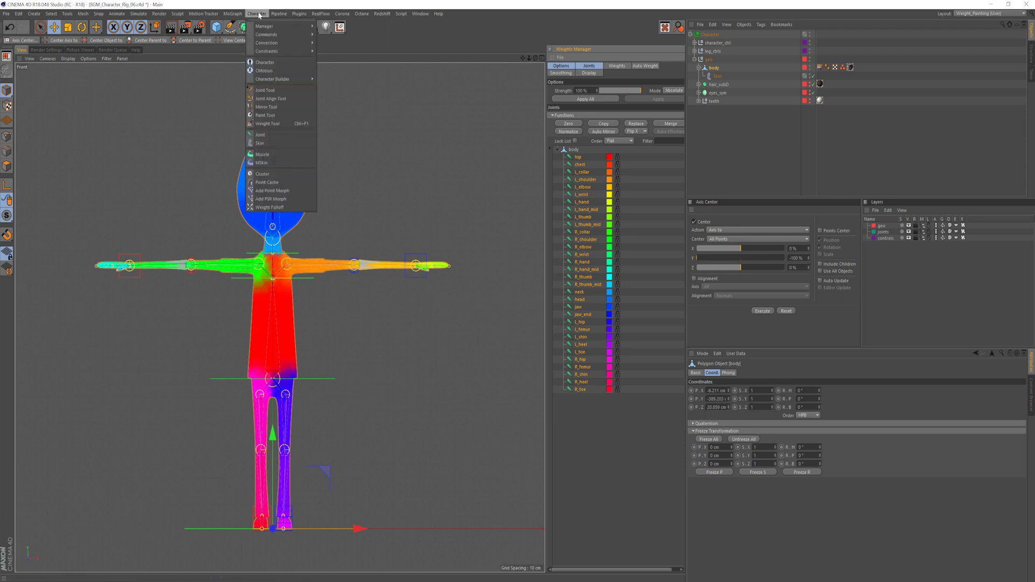
left_click(278, 124)
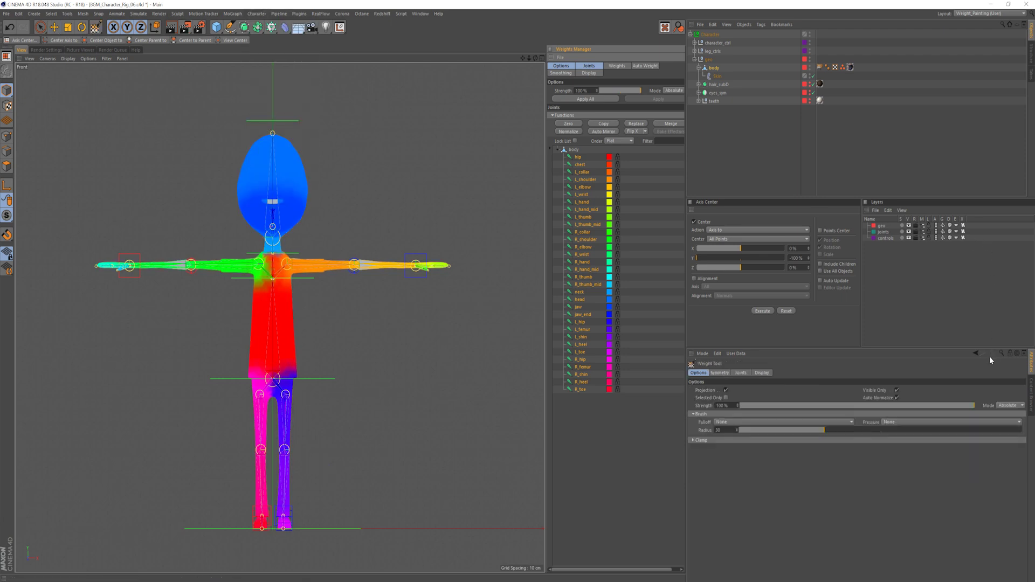
left_click_drag(969, 349, 969, 287)
left_click(1012, 344)
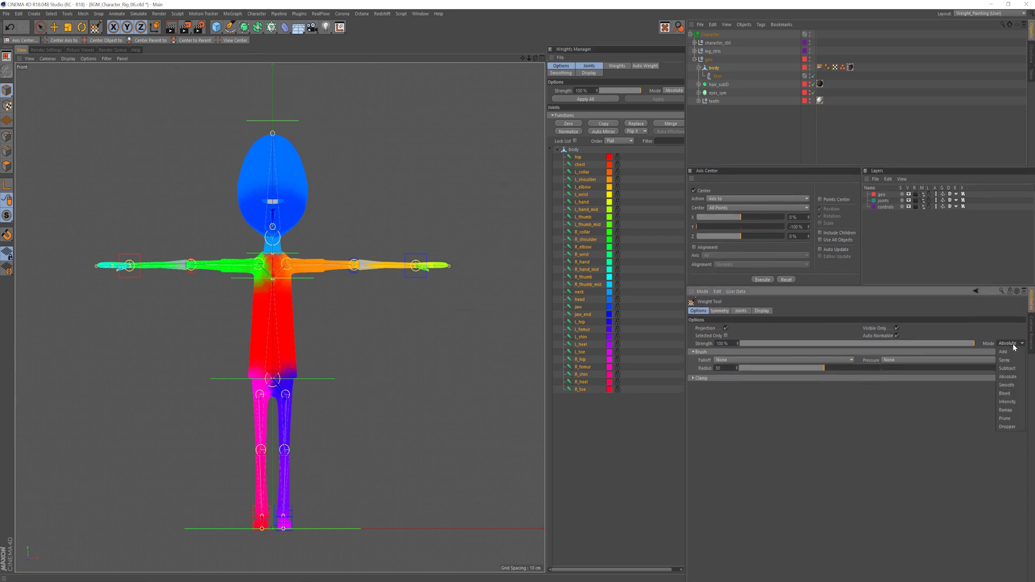
left_click(1008, 393)
left_click(1007, 385)
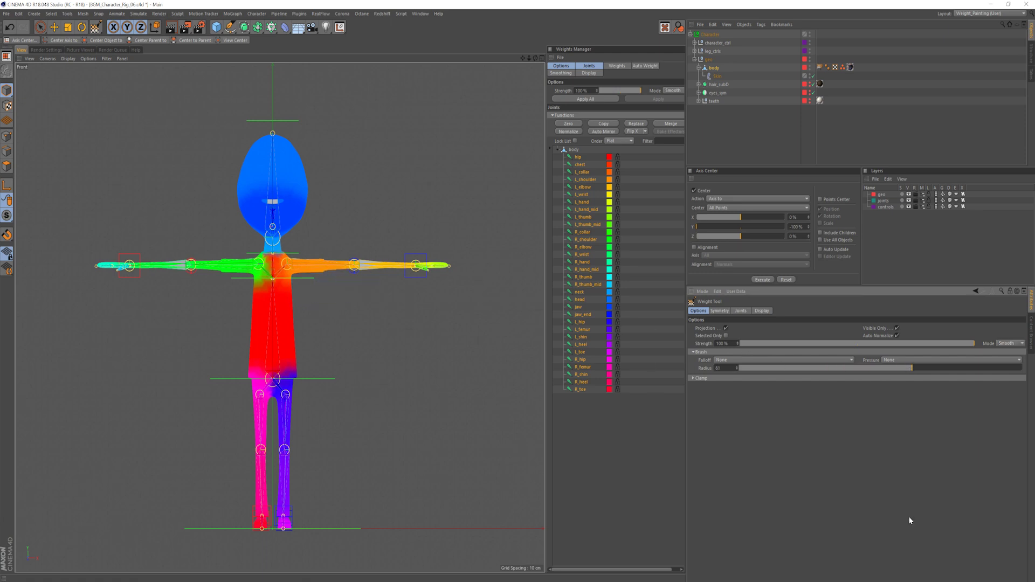
- Smooth the joint weights across the hips and crotch, with Visible Only turned off and a brush radius of 72
scroll(254, 404, "up", 5)
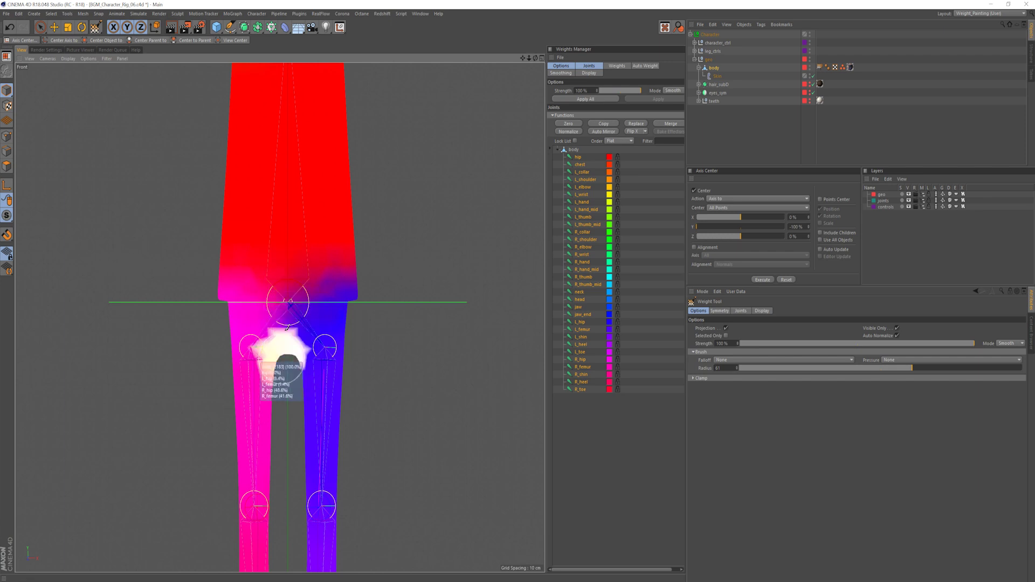
mouse_move(287, 328)
left_mouse_down()
mouse_move(261, 270)
mouse_move(296, 303)
mouse_move(299, 276)
mouse_move(327, 252)
left_mouse_up()
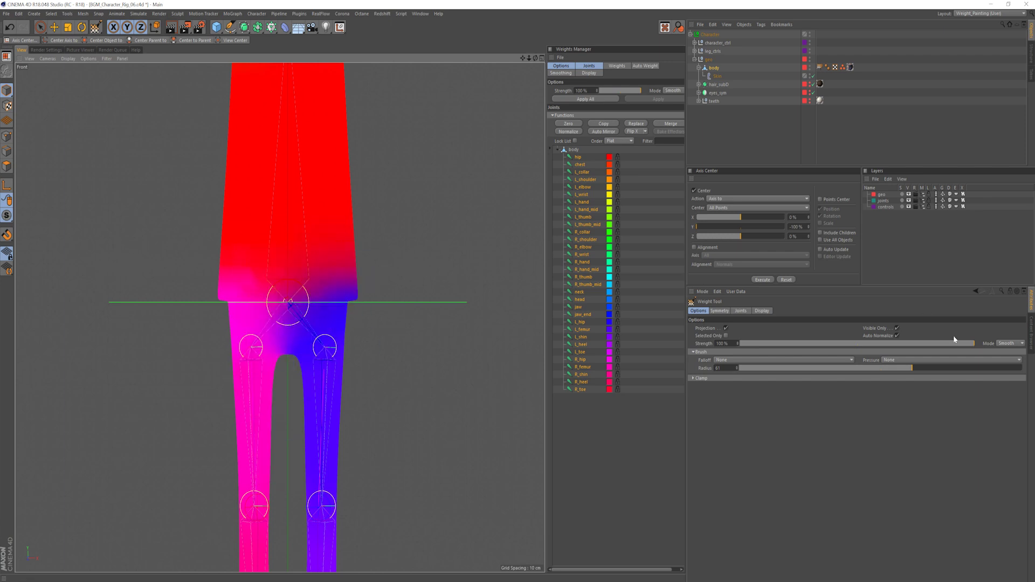
left_click(902, 327)
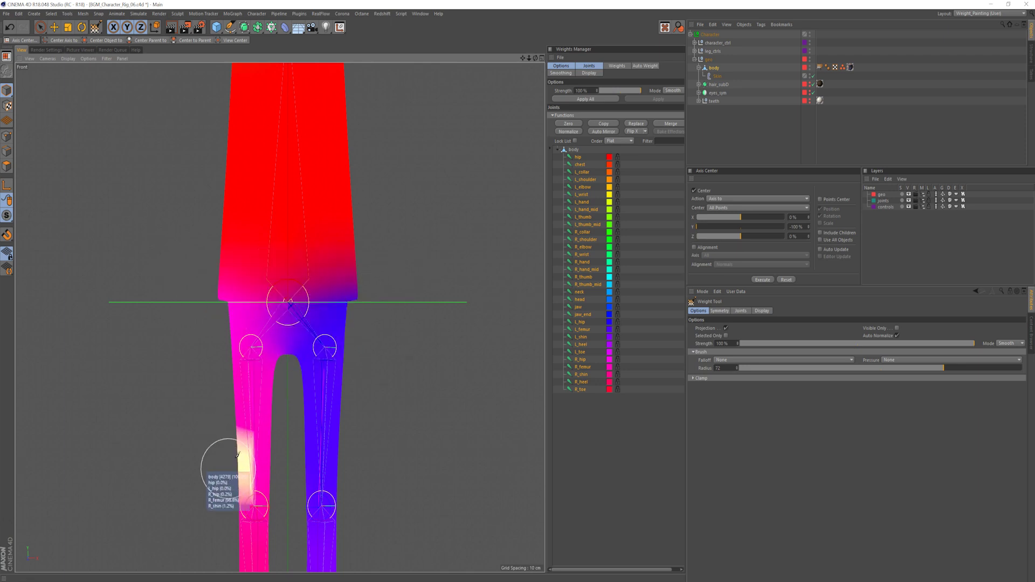
- Inspect the joint weights on the knees, shins and feet in the front and perspective views
middle_click_drag(265, 425, 300, 249, "alt")
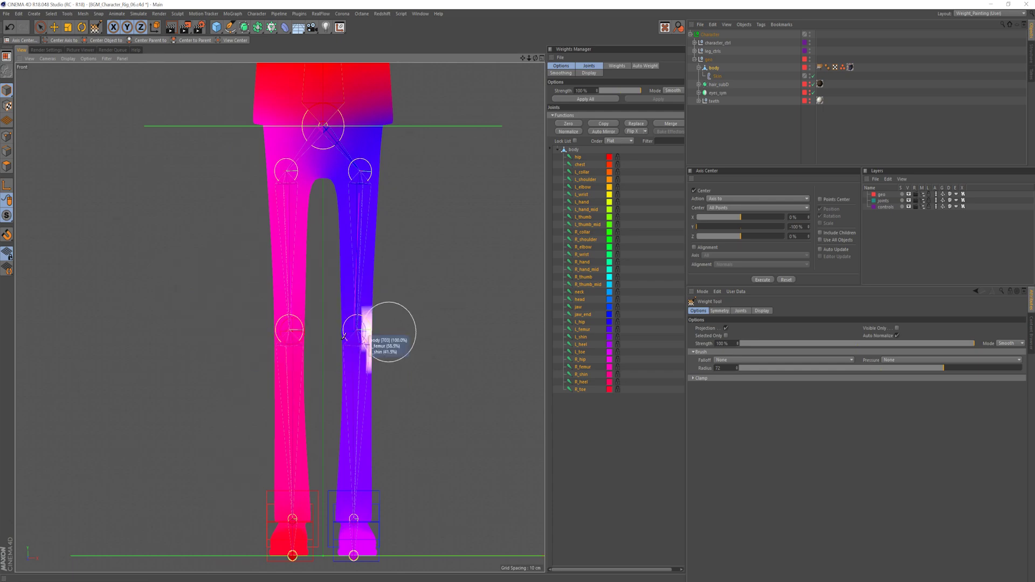
key("F1")
scroll(310, 509, "up", 7)
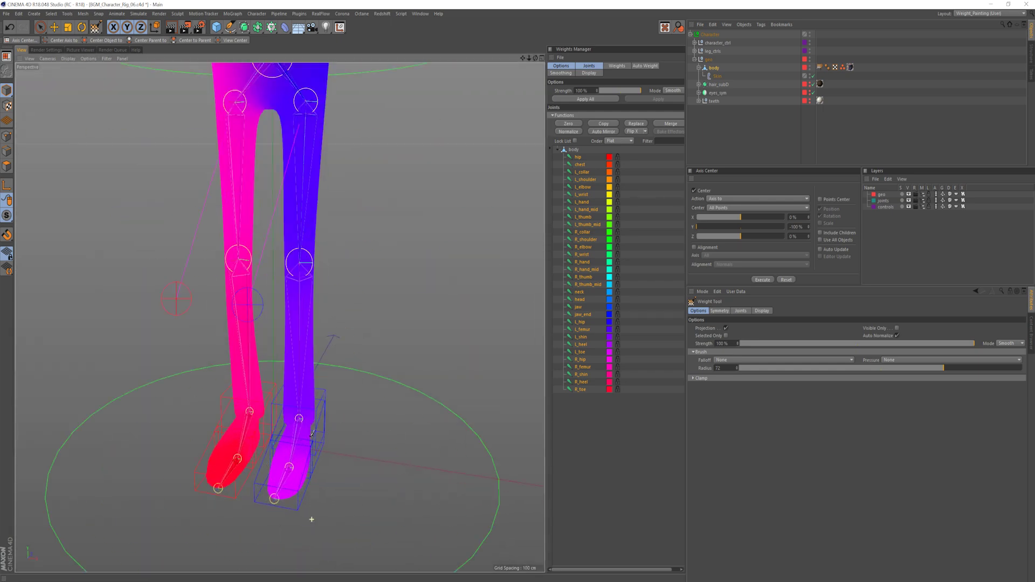
mouse_move(309, 518)
left_mouse_down("alt")
mouse_move(271, 435)
mouse_move(309, 431)
mouse_move(271, 437)
mouse_move(278, 461)
mouse_move(221, 428)
mouse_move(272, 432)
mouse_move(206, 434)
mouse_move(246, 404)
left_mouse_up("alt")
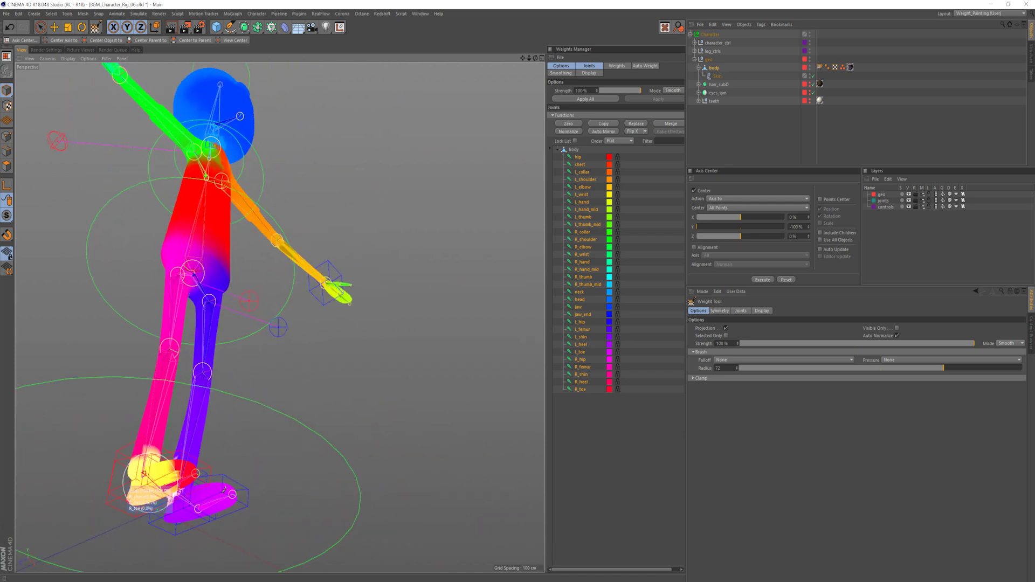
scroll(202, 250, "down", 4)
mouse_move(197, 458)
left_mouse_down("alt")
mouse_move(203, 277)
mouse_move(202, 299)
left_mouse_up("alt")
key("F4")
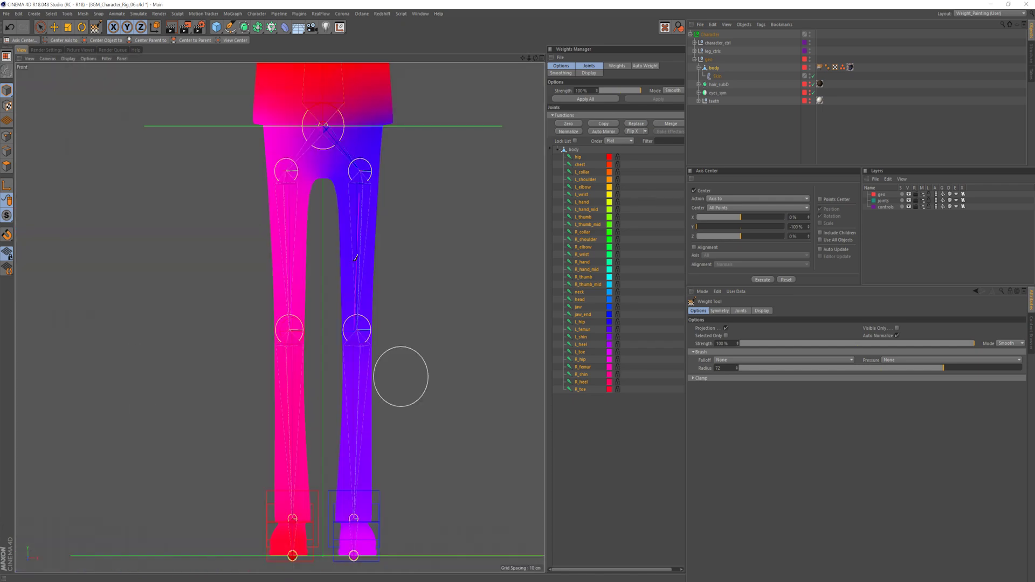
- Smooth the joint weights over the chest and along the character's right arm in the front view
middle_click_drag(378, 184, 358, 440, "alt")
middle_click_drag(302, 132, 298, 345, "alt")
mouse_move(297, 345)
left_mouse_down()
mouse_move(329, 310)
mouse_move(308, 233)
mouse_move(357, 247)
mouse_move(251, 244)
mouse_move(267, 286)
mouse_move(299, 245)
mouse_move(301, 270)
mouse_move(296, 310)
mouse_move(272, 307)
mouse_move(243, 335)
mouse_move(268, 305)
mouse_move(244, 256)
mouse_move(242, 311)
mouse_move(218, 297)
mouse_move(303, 247)
left_mouse_up()
middle_click_drag(199, 234, 322, 265, "alt")
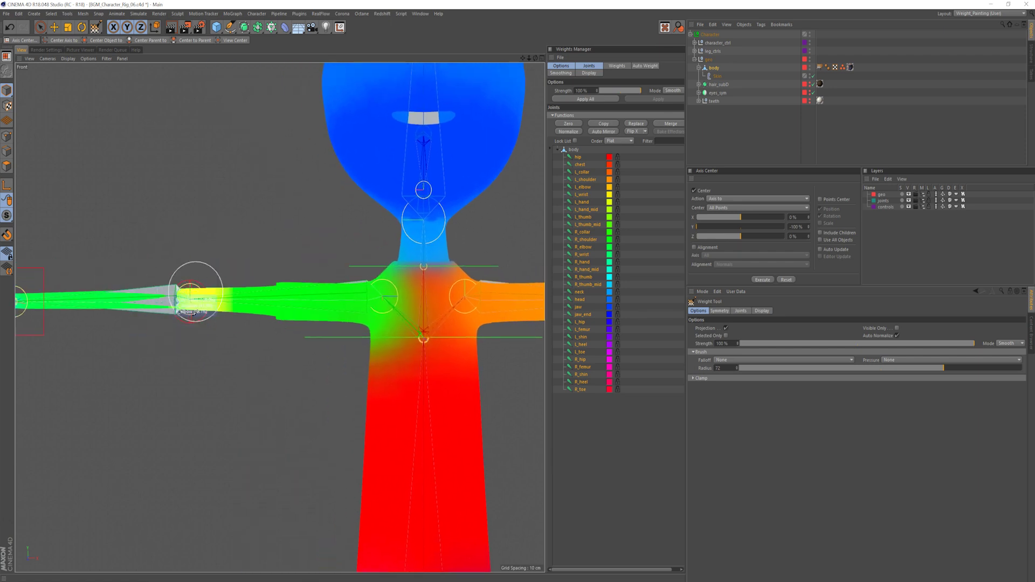
mouse_move(238, 324)
middle_mouse_down("alt")
mouse_move(279, 316)
mouse_move(446, 335)
middle_mouse_up("alt")
mouse_move(217, 327)
left_mouse_down()
mouse_move(182, 340)
mouse_move(194, 342)
mouse_move(170, 364)
left_mouse_up()
- Switch to the top view, set it to Gouraud shading and frame the character's right arm
key("F1")
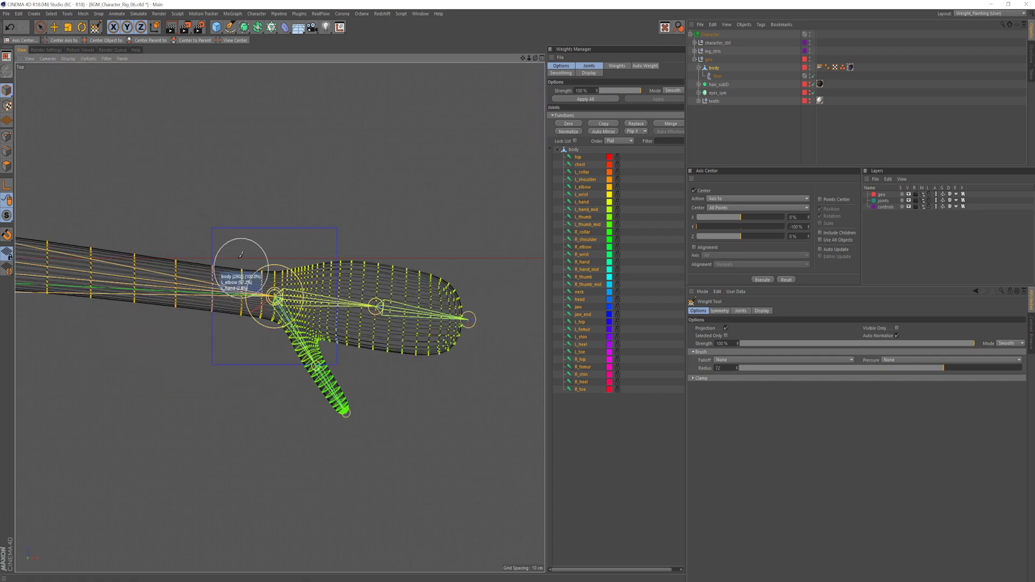
key("F2")
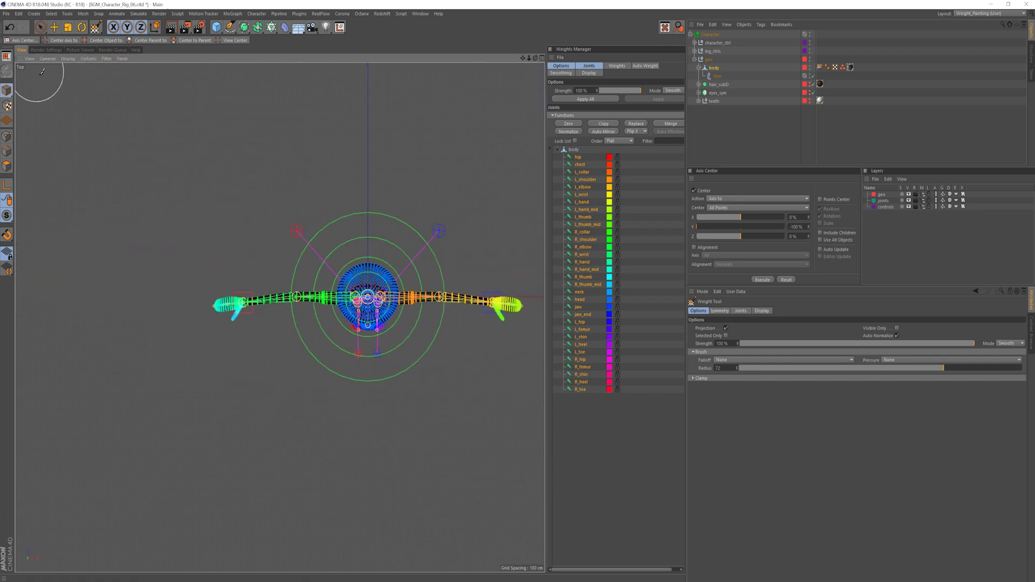
left_click(68, 58)
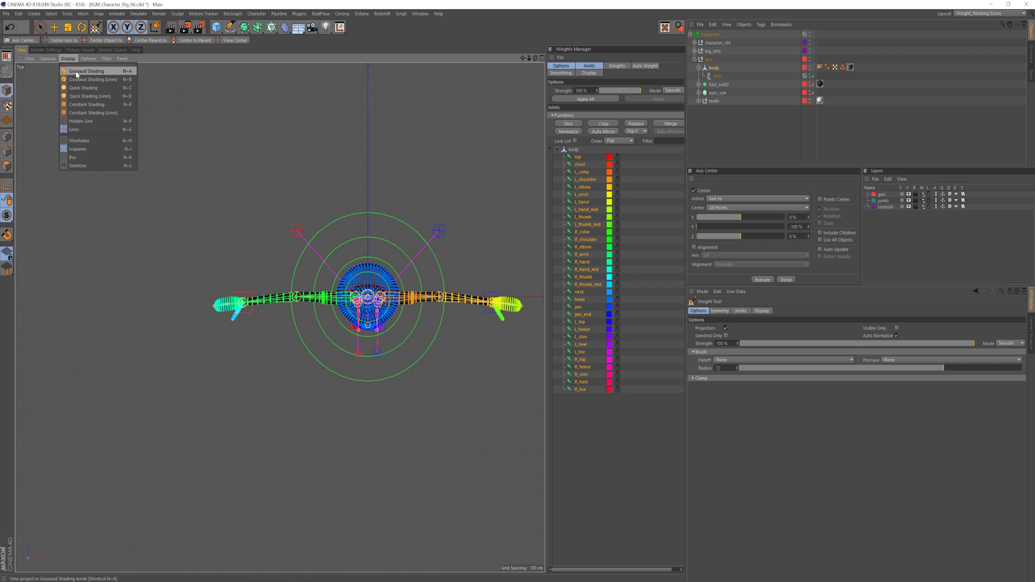
left_click(76, 71)
scroll(243, 339, "up", 8)
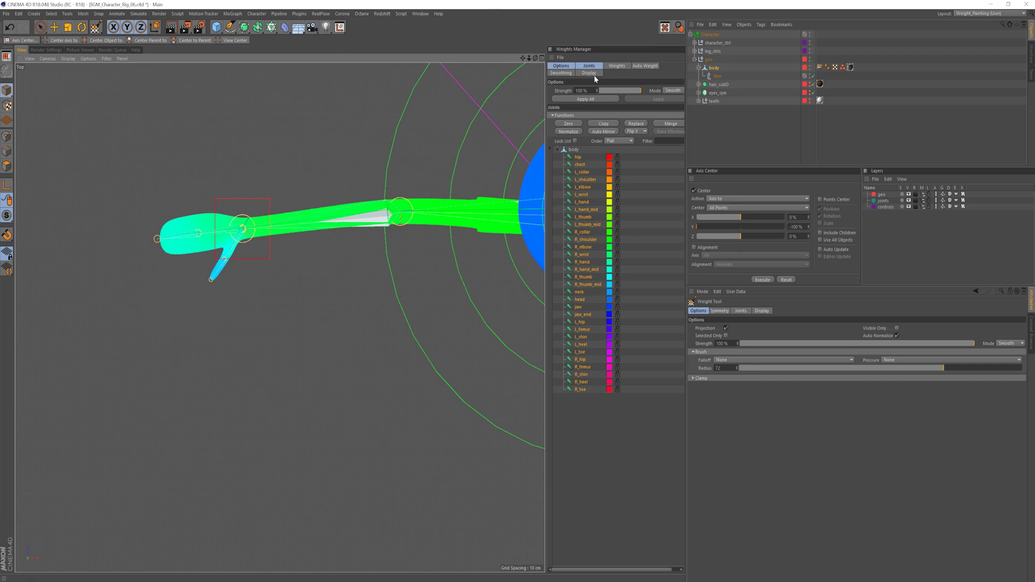
- Lighten the black base colour of the weight display and return to the joint list
left_click(589, 73)
left_click(582, 161)
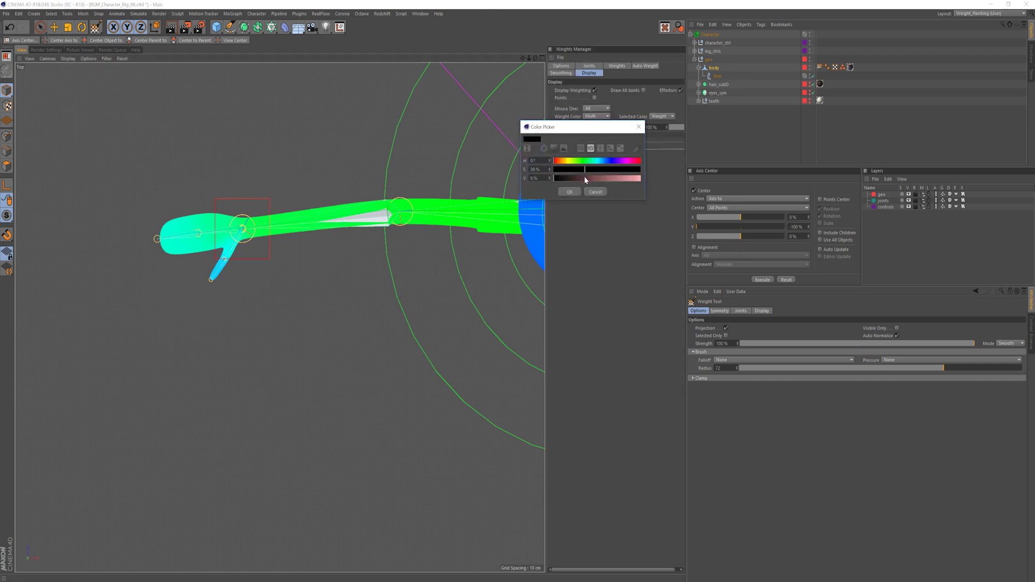
left_click(569, 191)
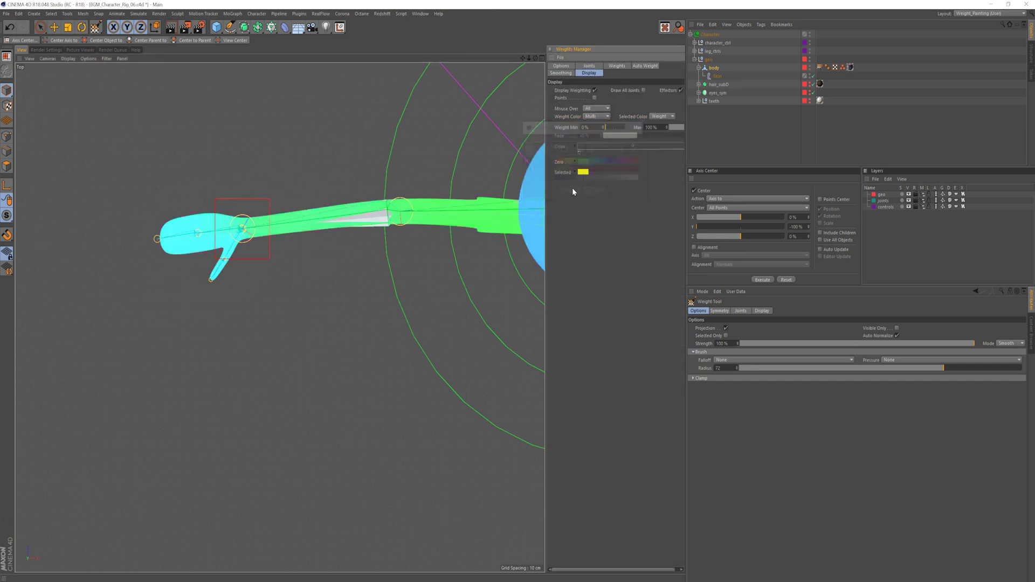
left_click(589, 65)
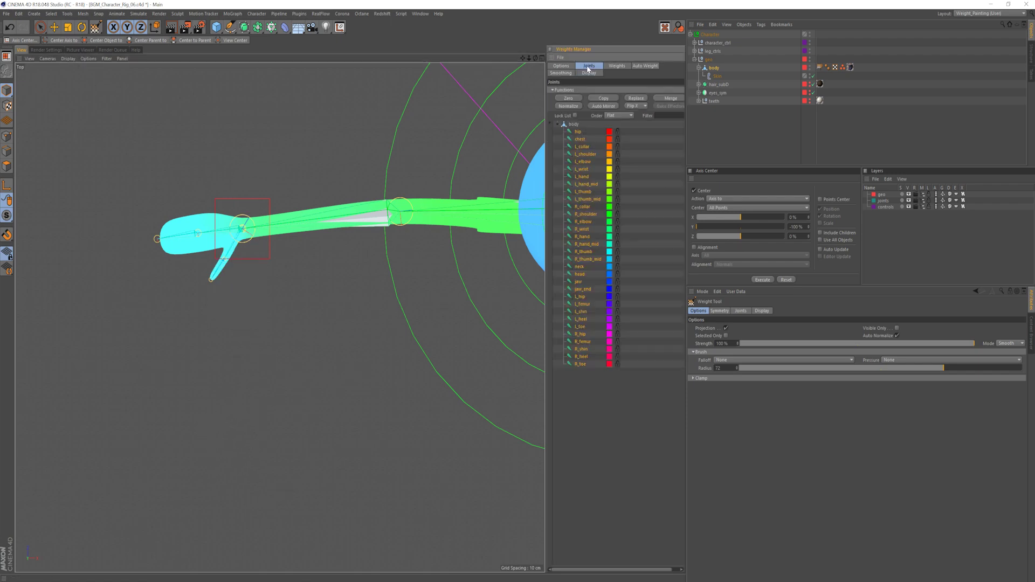
middle_click_drag(517, 215, 15, 226, "alt")
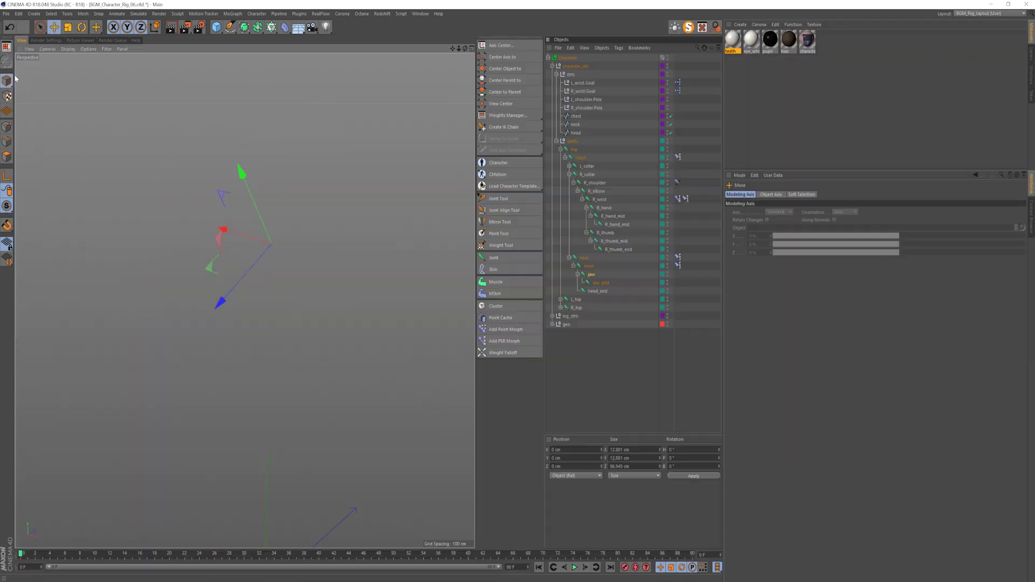
- Pose the left hand with the left wrist control's Left_Hand_Curl and Left_Thumb_Curl values to test its deformation
left_click_drag(238, 227, 232, 242)
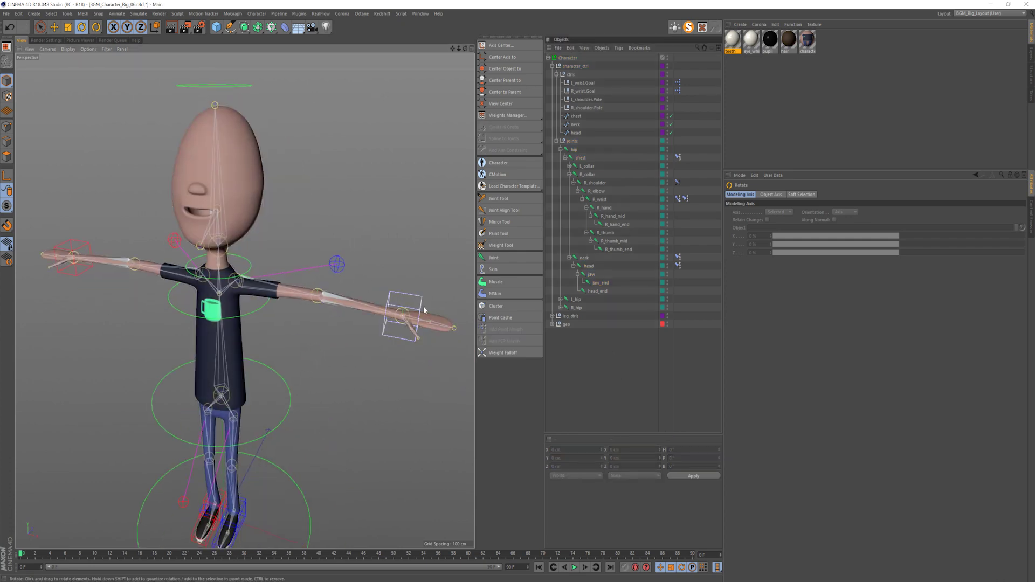
left_click(405, 312)
left_click_drag(940, 318, 817, 330)
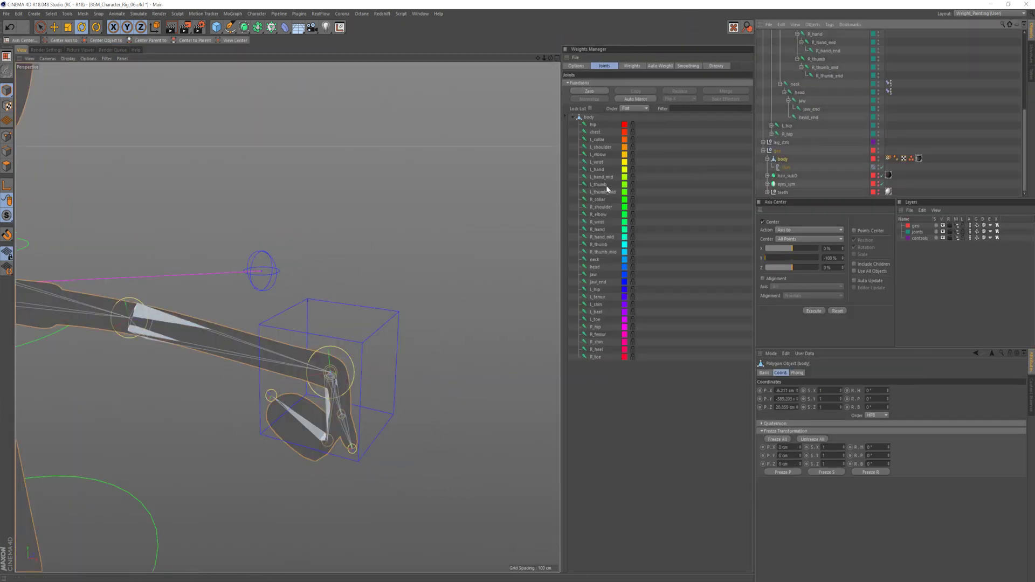
left_click(96, 27)
left_click(124, 65)
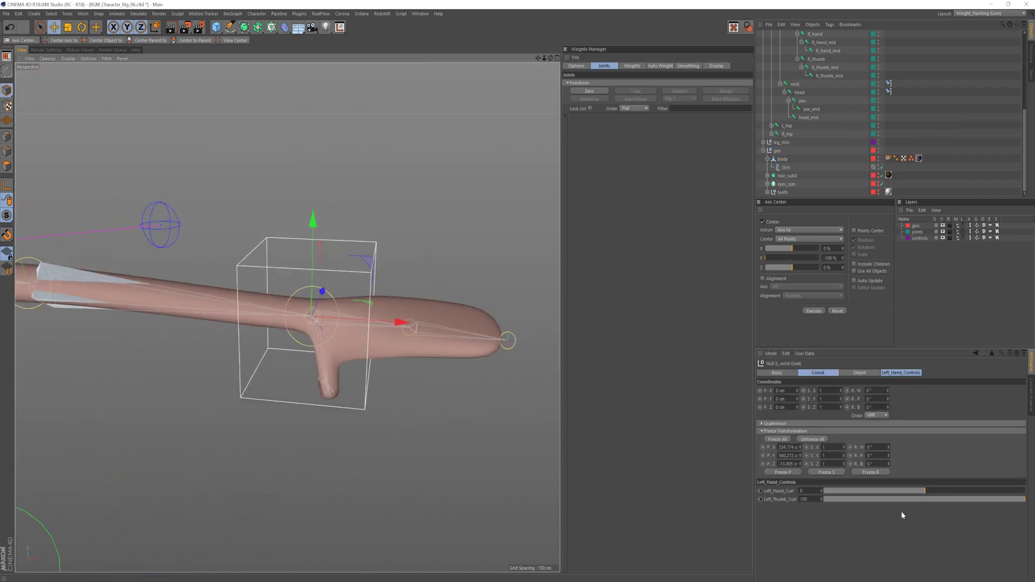
left_click_drag(901, 500, 938, 502)
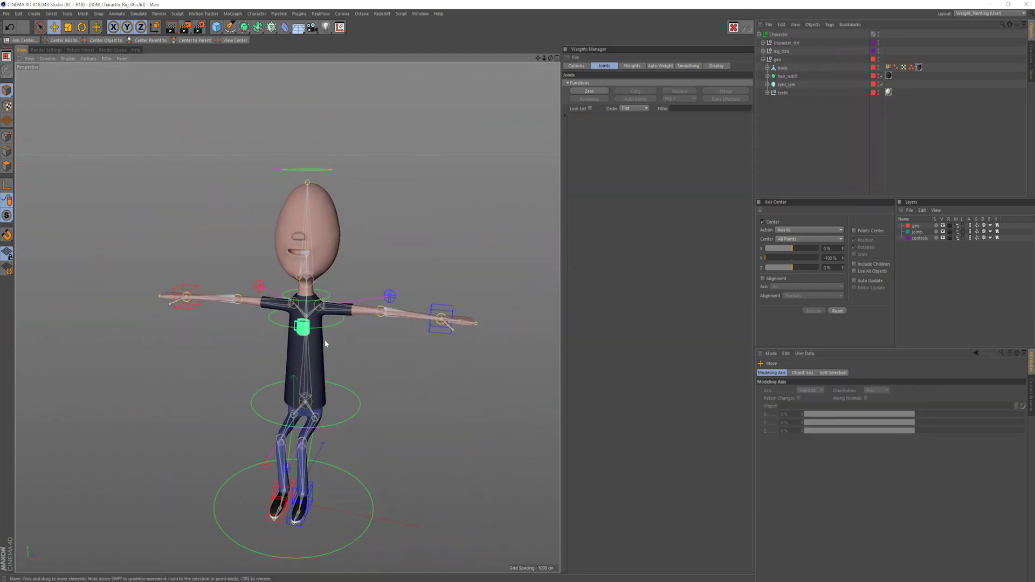
- Test the rig by changing the left wrist control's Left_Hand_Curl and rotating the head control
left_click(764, 52)
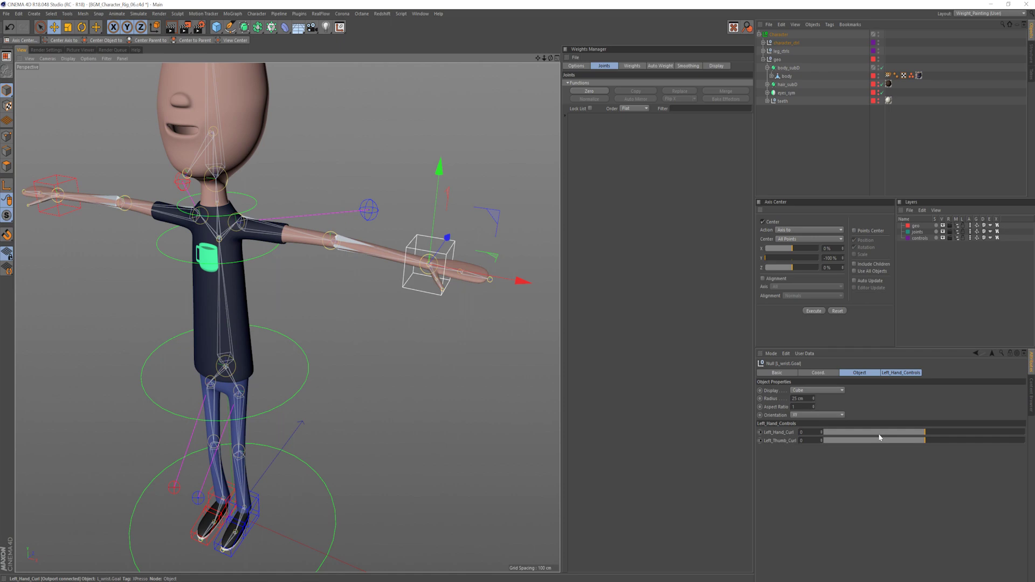
left_click_drag(916, 432, 889, 432)
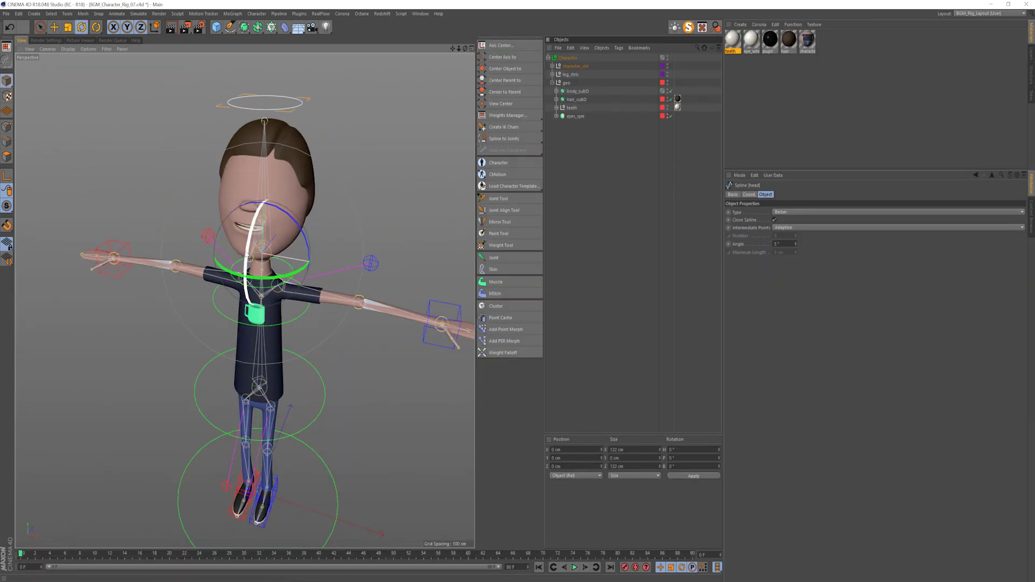
left_click_drag(249, 231, 267, 205)
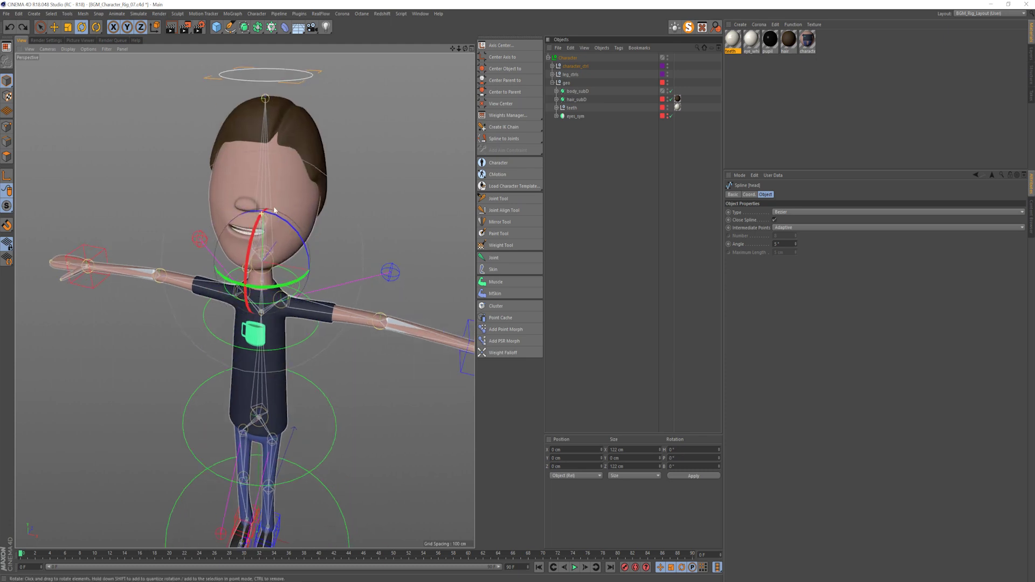
key("e")
left_click(655, 203)
- Expand the teeth group in the object hierarchy to the upper_teeth and lower_teeth nulls, keeping both collapsed
left_click(572, 108)
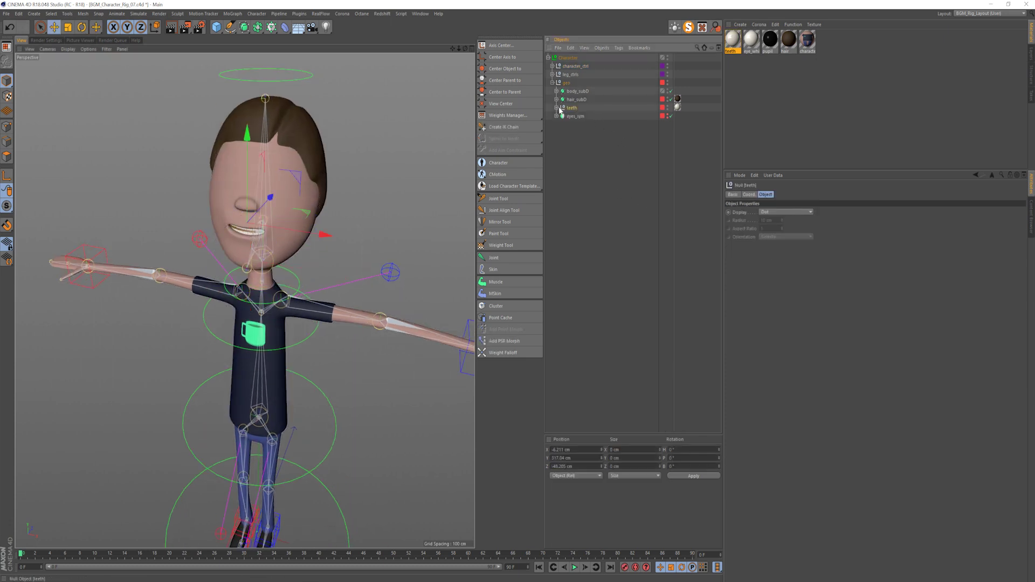
left_click(557, 108)
left_click(598, 211)
left_click(560, 116)
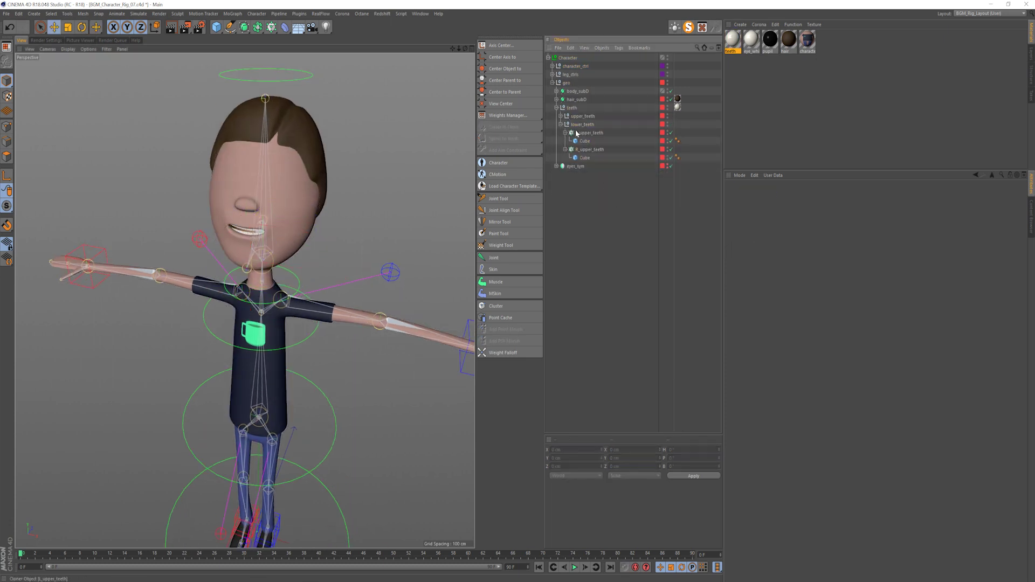
left_click(566, 125)
left_click(561, 124)
- Add a Constraint tag to the upper_teeth null, enable its Parent constraint and show the Parent settings
left_click(367, 210)
left_click_drag(297, 238, 270, 232, "alt")
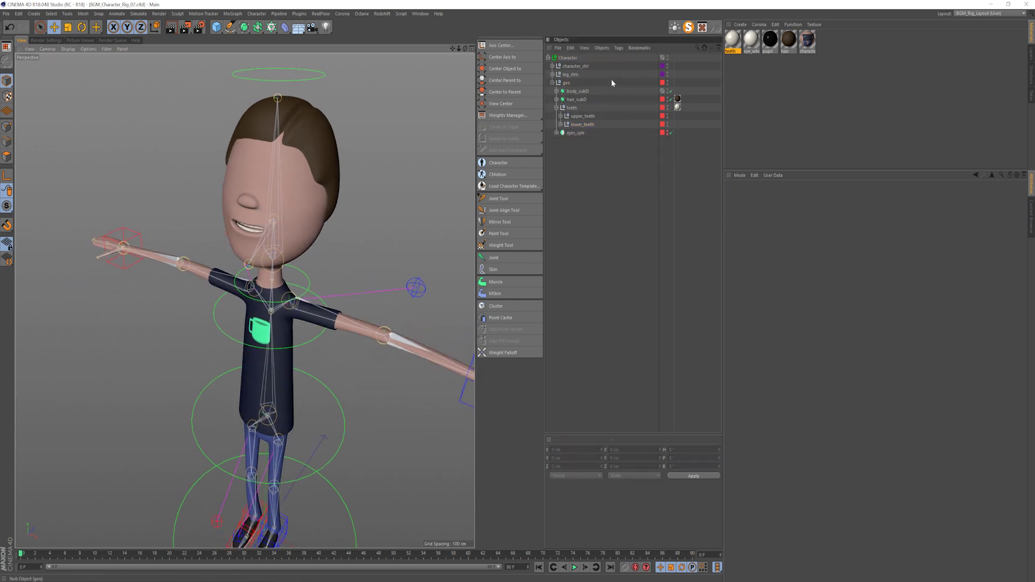
right_click(586, 116)
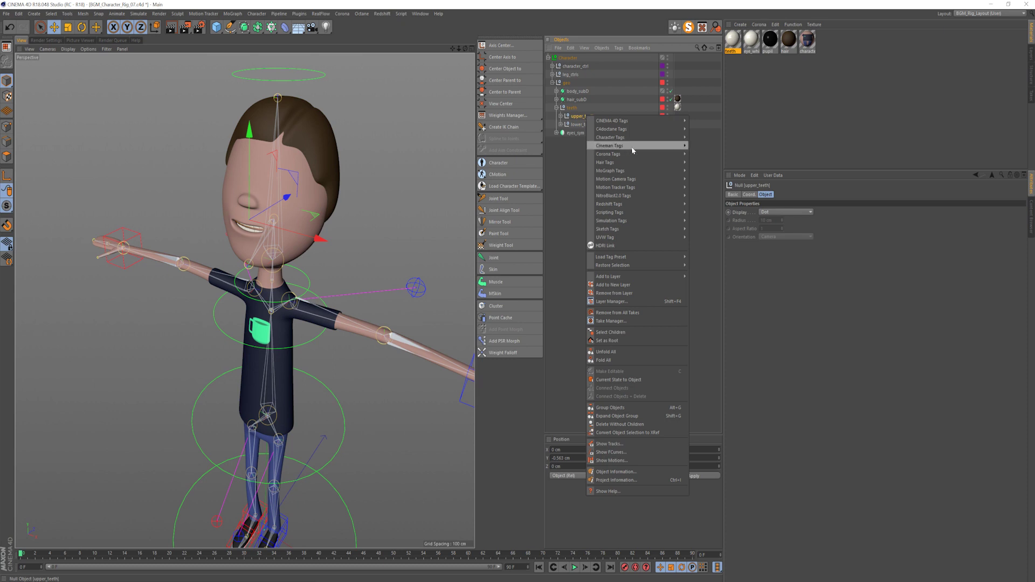
mouse_move(636, 138)
left_click(719, 143)
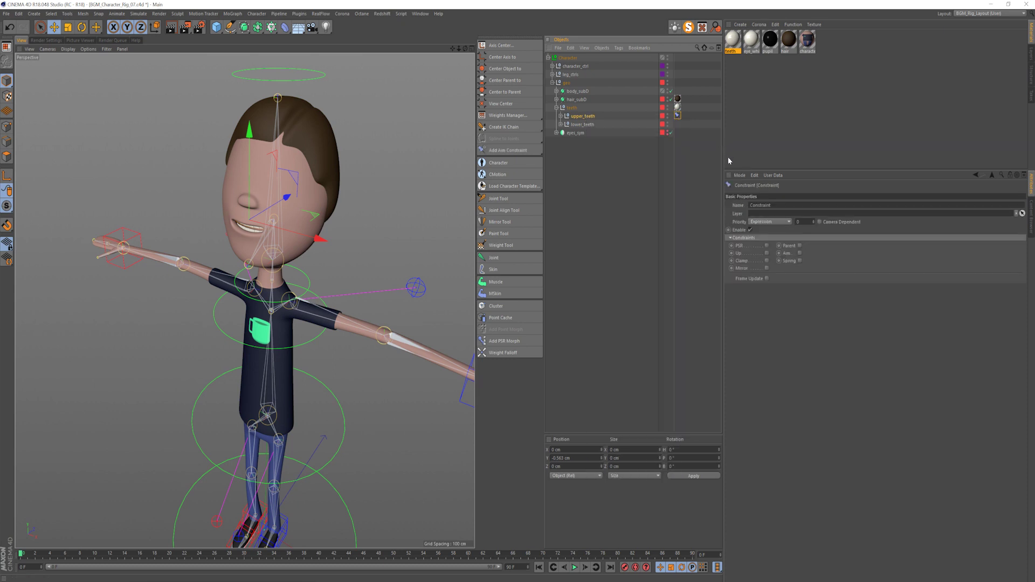
left_click(800, 246)
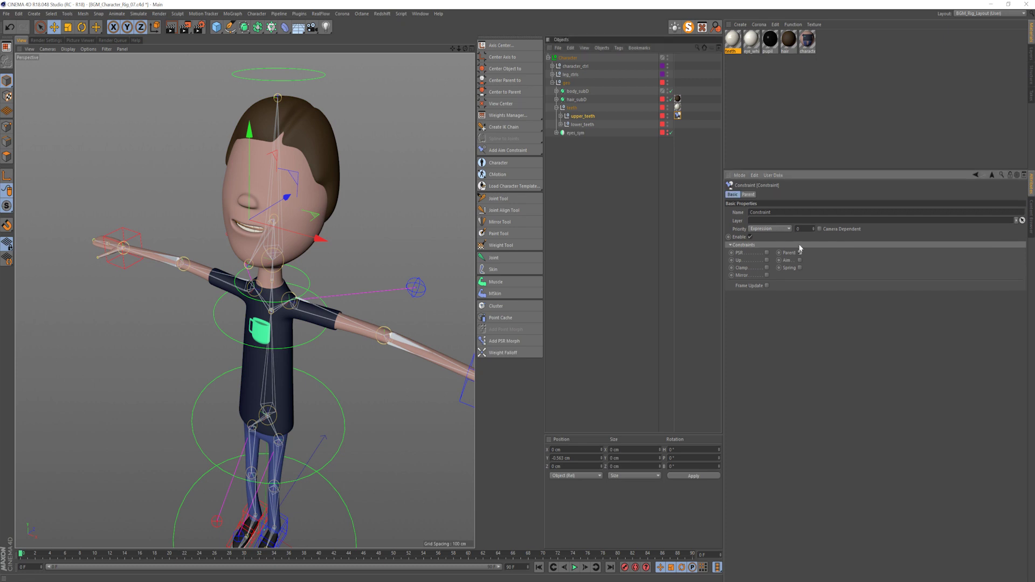
left_click(748, 195)
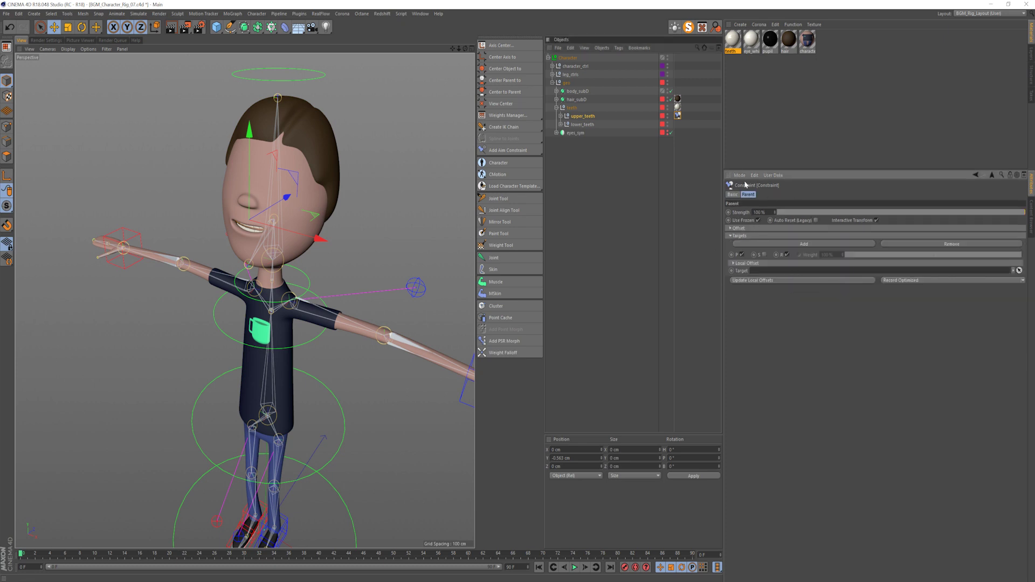
- Turn on Maintain Original for the upper_teeth parent constraint and set the head joint as its target
left_click(763, 229)
left_click(774, 237)
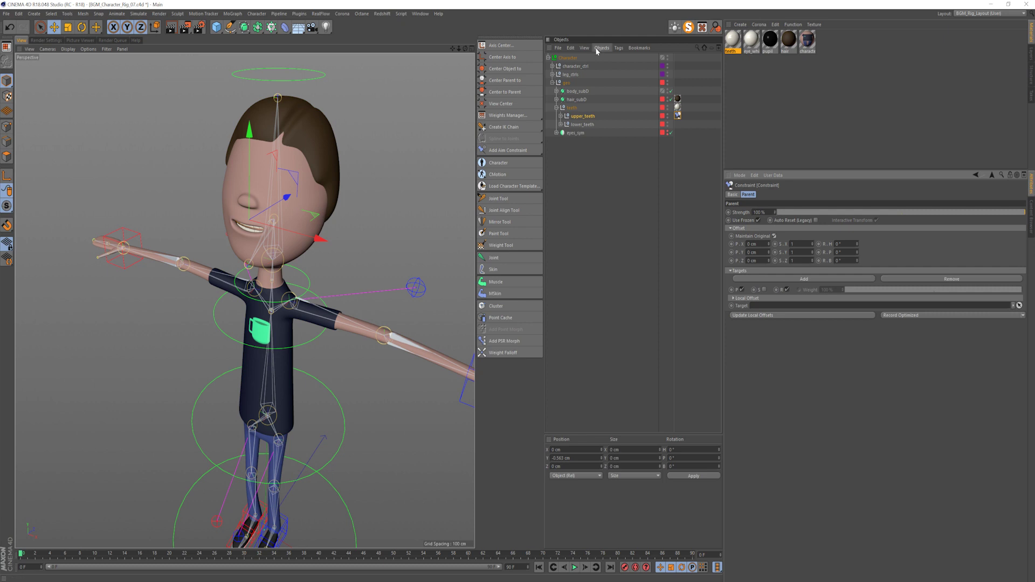
left_click(552, 65)
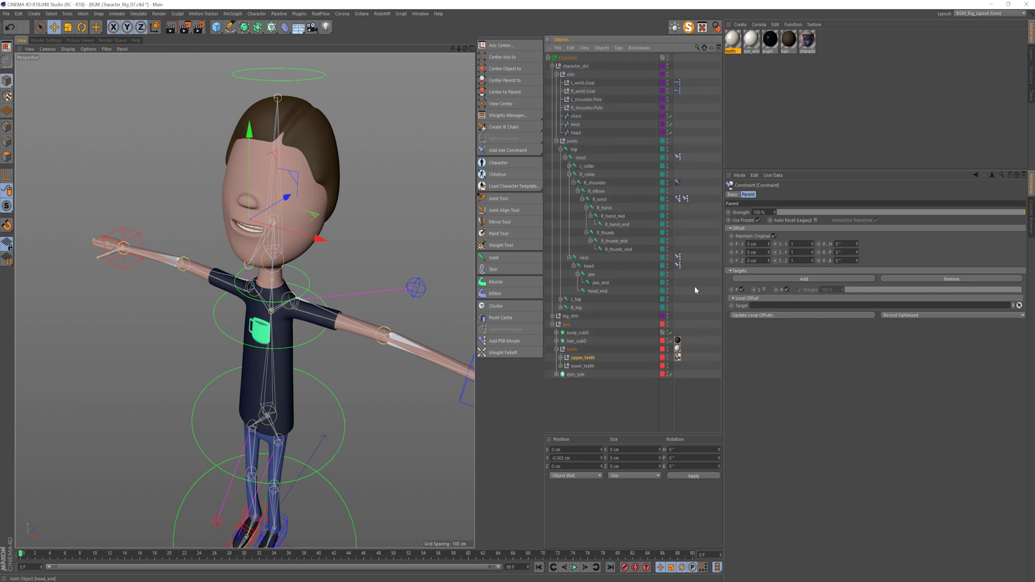
left_click_drag(589, 266, 741, 330)
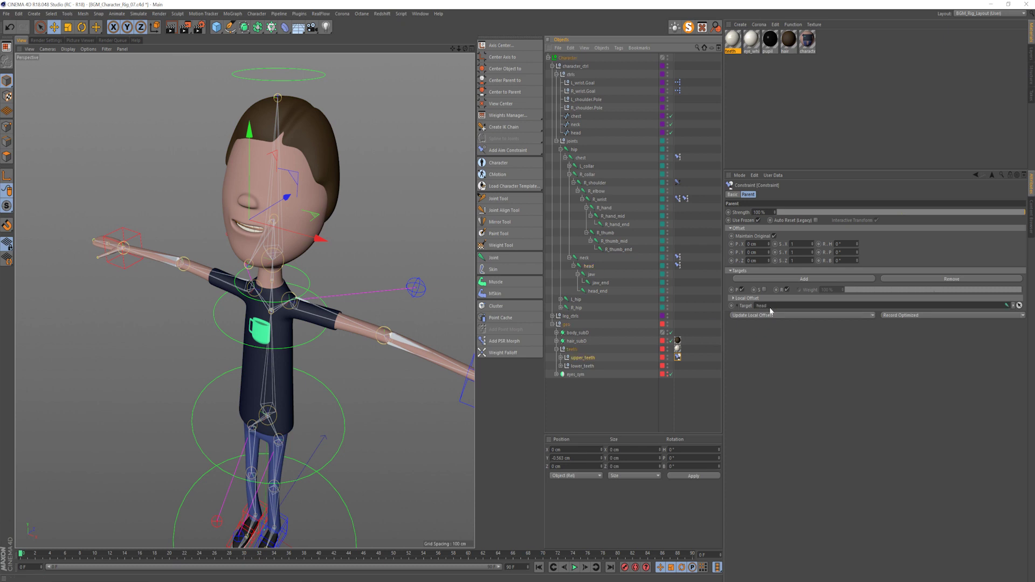
left_click(649, 400)
- Rotate the head control to test the upper teeth's parent constraint, and undo the rotations
left_click(318, 80)
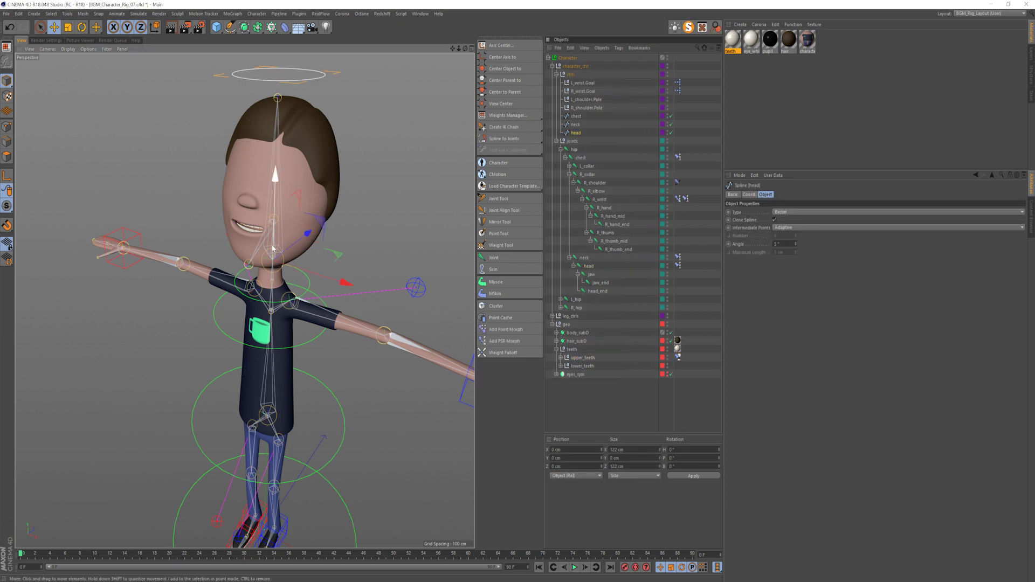
key("r")
mouse_move(272, 256)
left_mouse_down()
mouse_move(279, 227)
mouse_move(276, 251)
left_mouse_up()
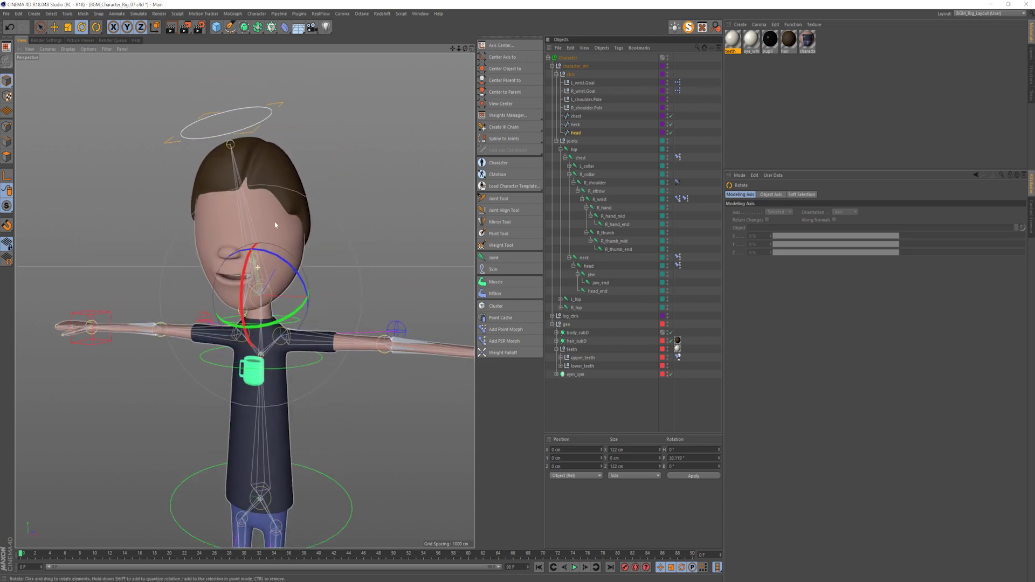
left_click_drag(275, 224, 190, 287)
key("ctrl+z")
key("ctrl+z")
key("ctrl+z")
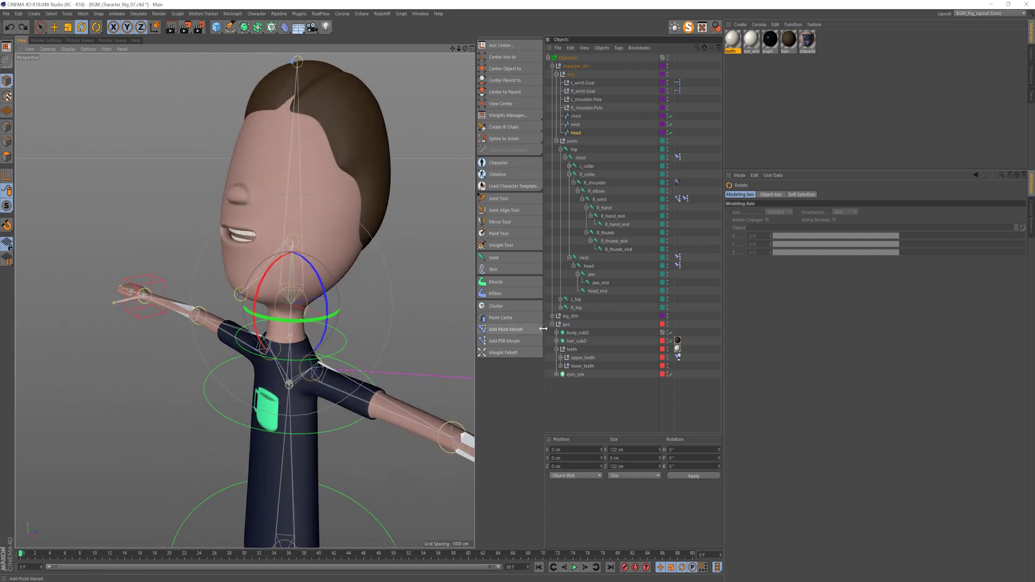
- Add a Constraint tag to the lower_teeth null, enable its Parent constraint and show the Parent settings
left_click(581, 366)
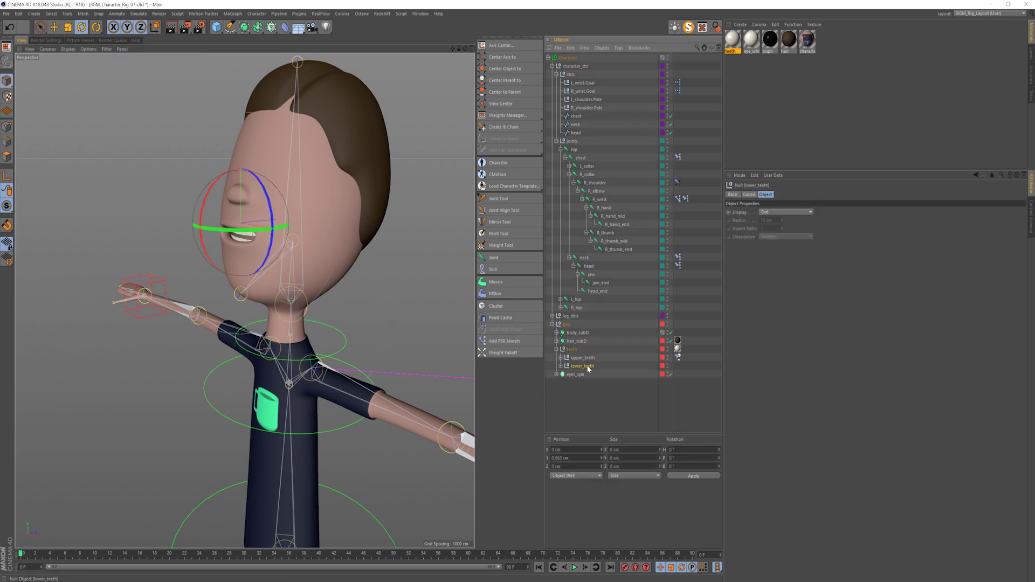
right_click(585, 367)
mouse_move(647, 223)
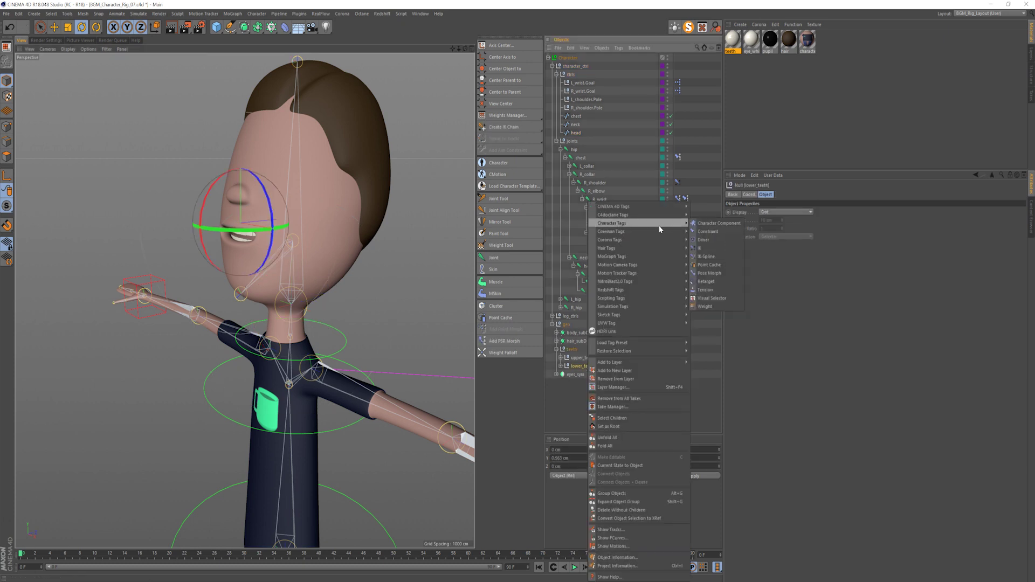
left_click(712, 232)
left_click(799, 246)
left_click(748, 194)
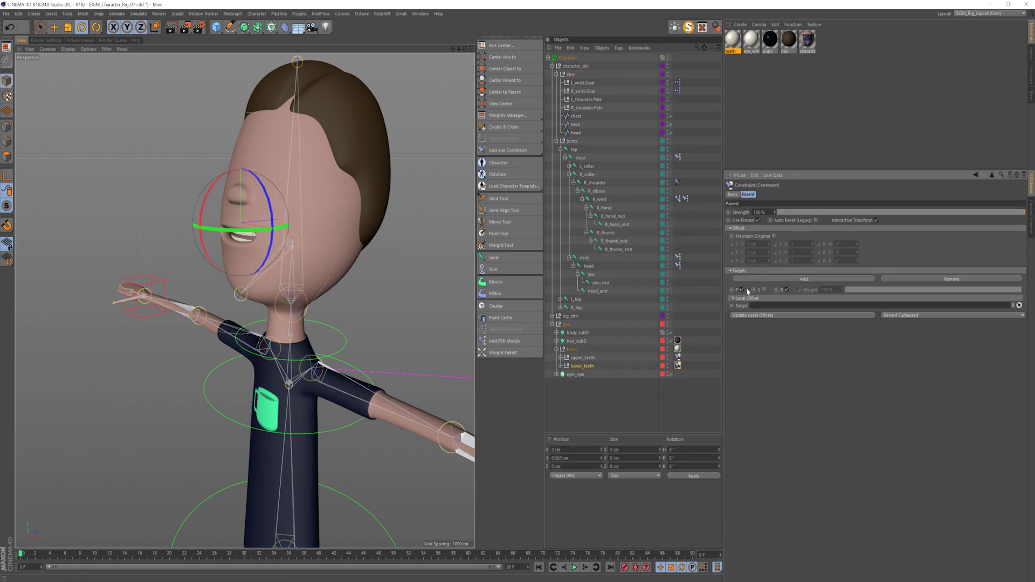
- Turn on Maintain Original for the lower_teeth parent constraint and set the jaw joint as its target
left_click(773, 235)
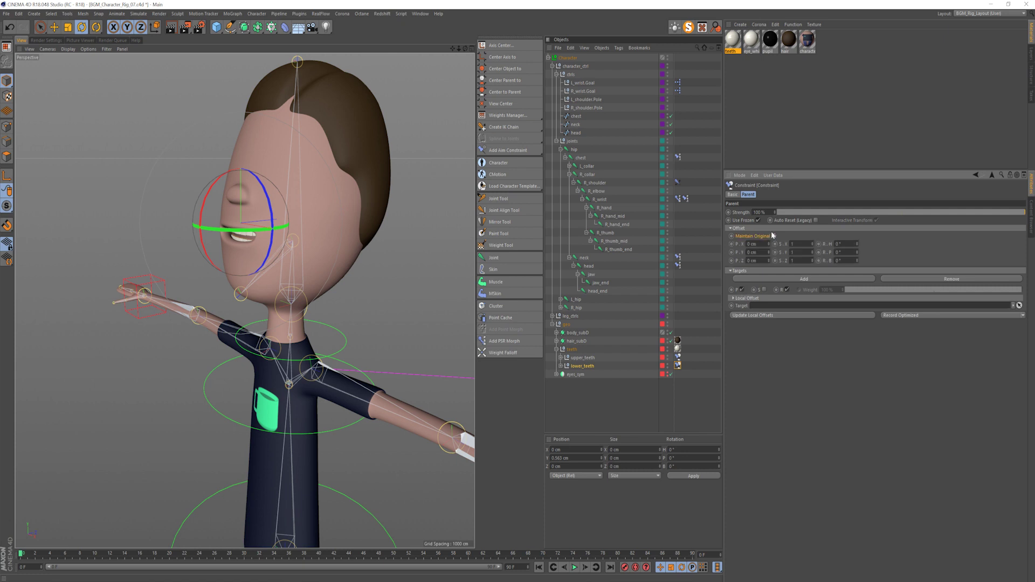
left_click(679, 366)
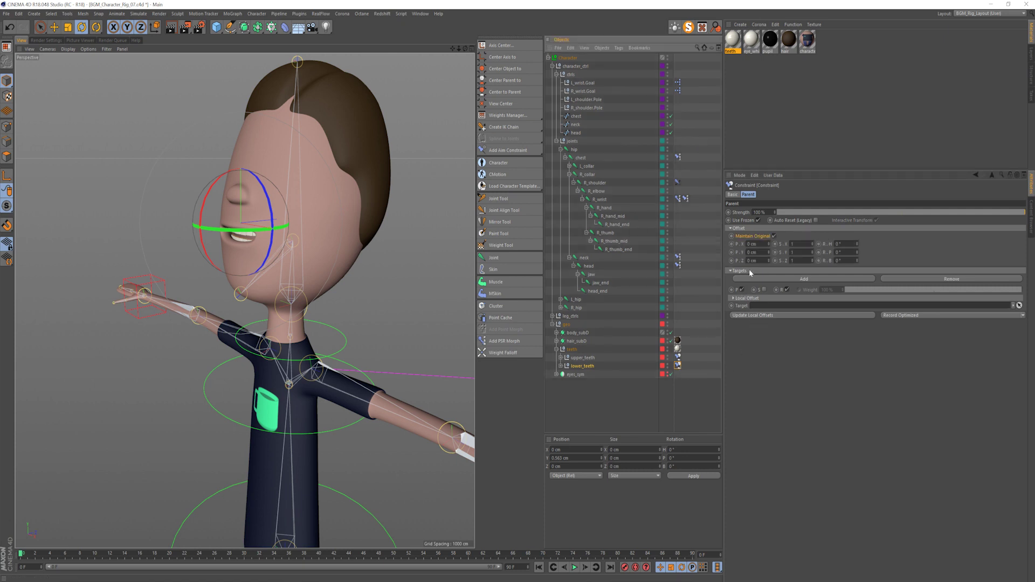
left_click_drag(591, 275, 772, 351)
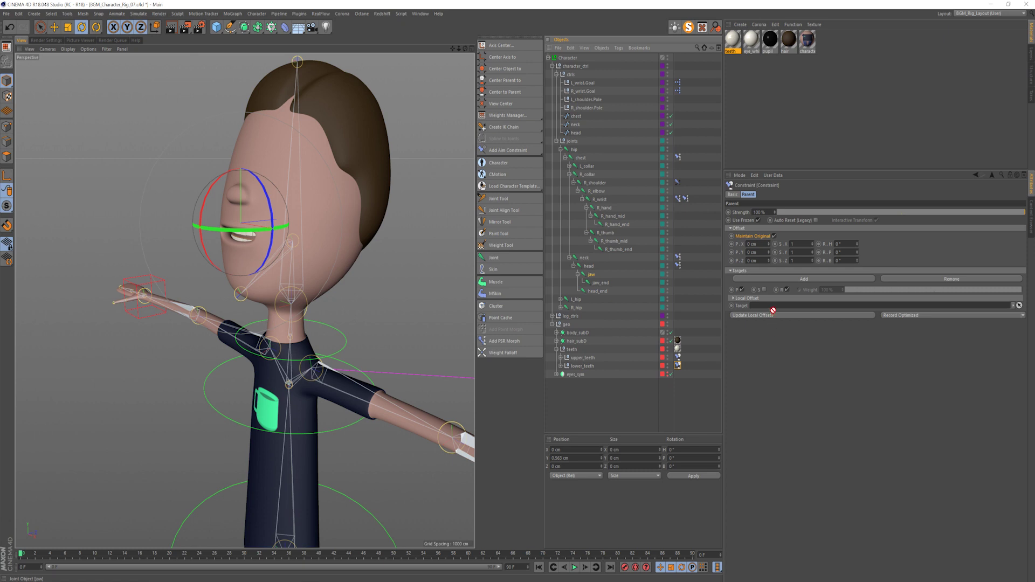
- Rotate the head control to check that both sets of teeth follow the head, and undo the rotation
scroll(415, 170, "down", 3)
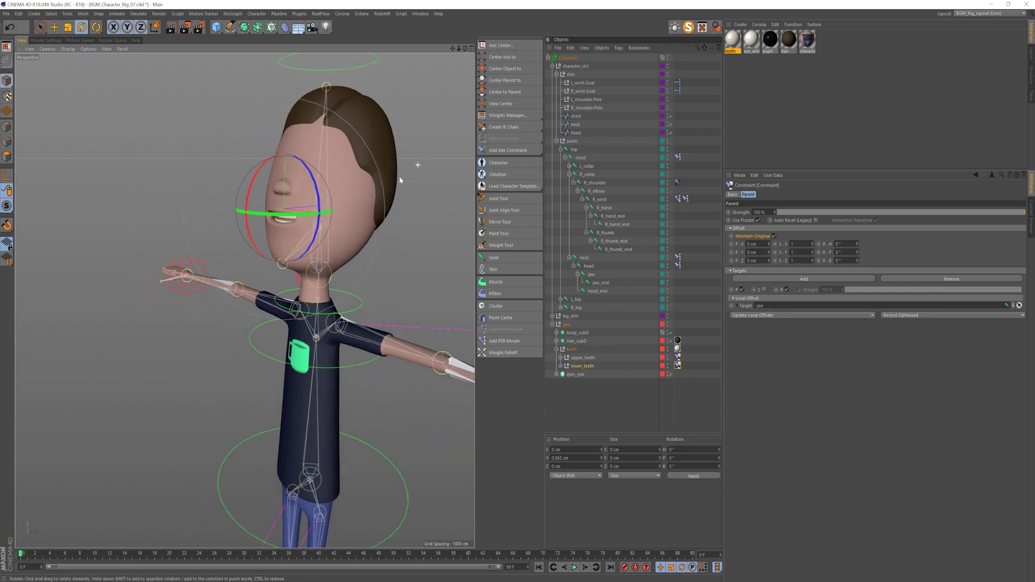
key("e")
left_click(369, 74)
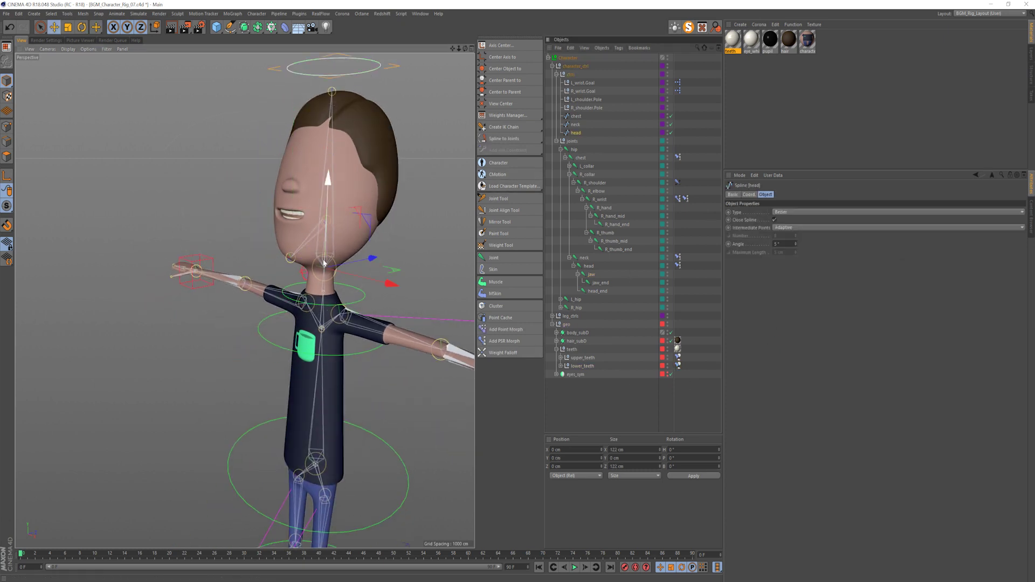
key("r")
left_click_drag(301, 244, 322, 214)
key("ctrl+z")
- Rotate the jaw joint open to test the lower teeth, reset its R.P rotation to 0° and clear the selection
scroll(340, 195, "down", 2)
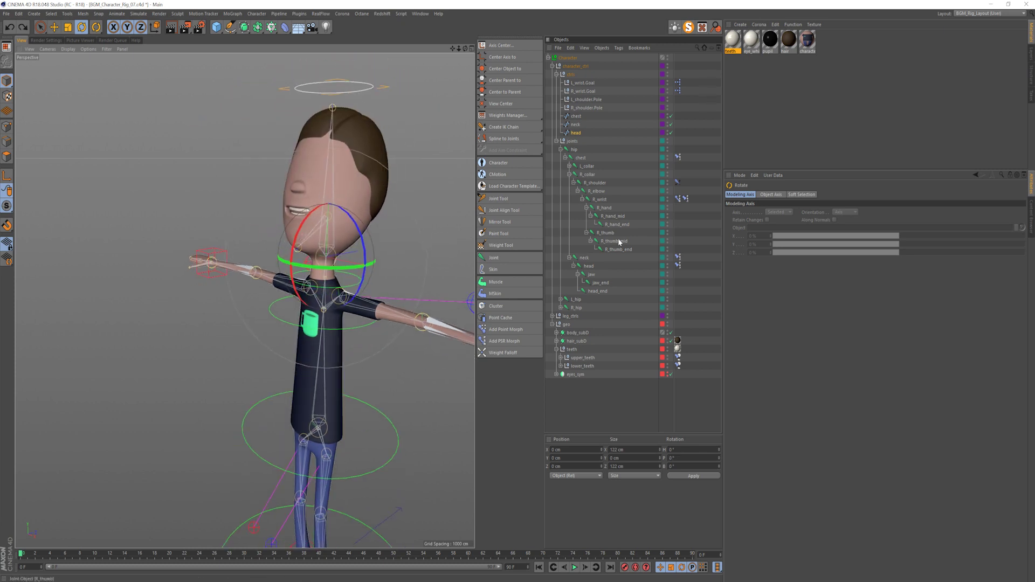
left_click(592, 274)
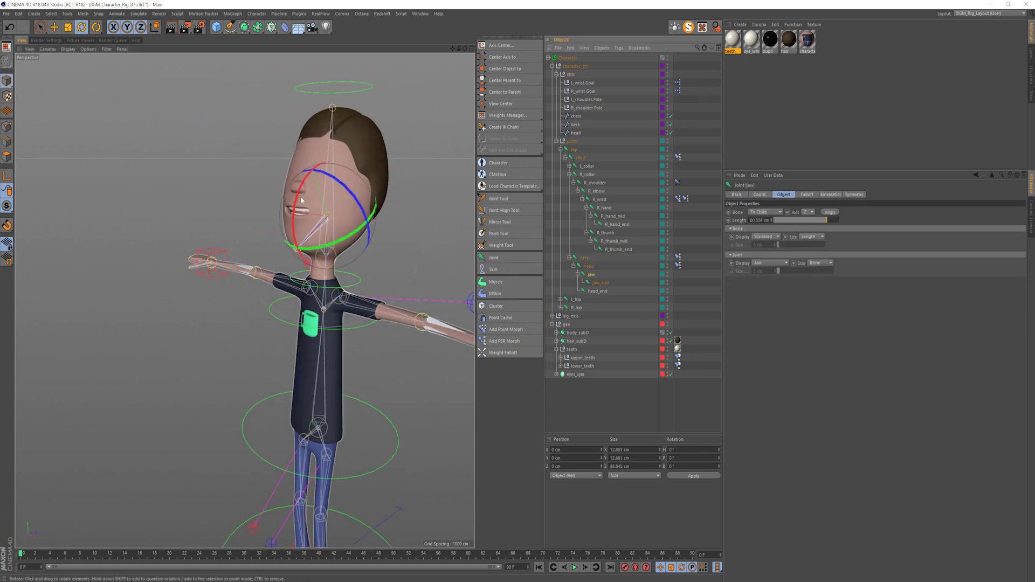
mouse_move(296, 211)
left_mouse_down()
mouse_move(295, 224)
mouse_move(287, 197)
left_mouse_up()
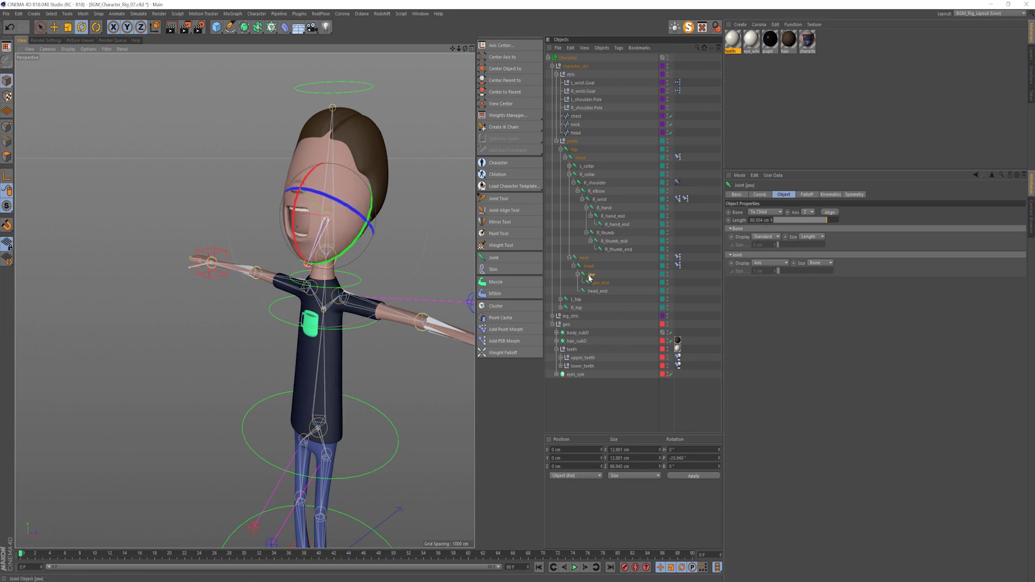
left_click(760, 195)
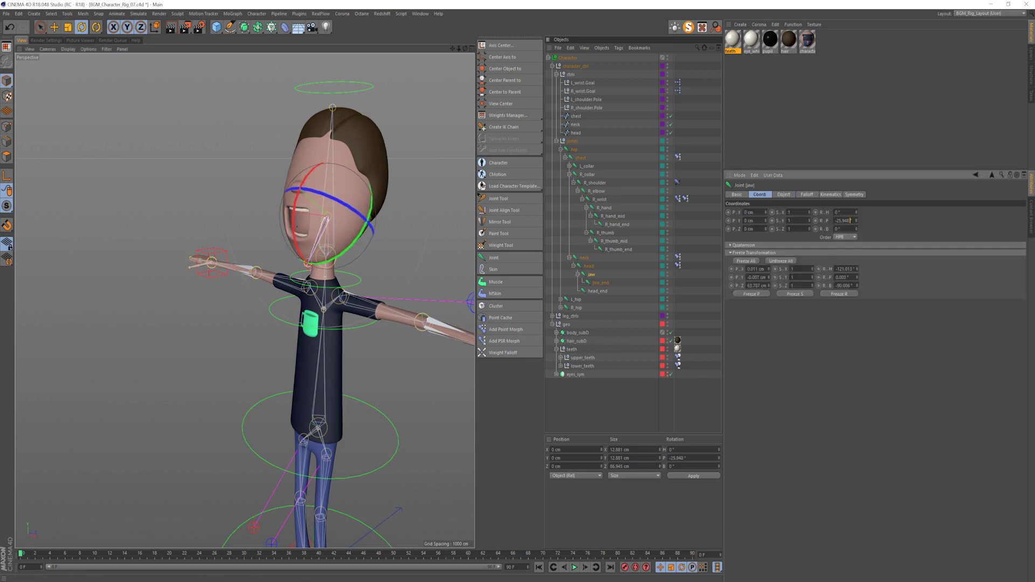
type("0")
key("Return")
key("e")
left_click(625, 384)
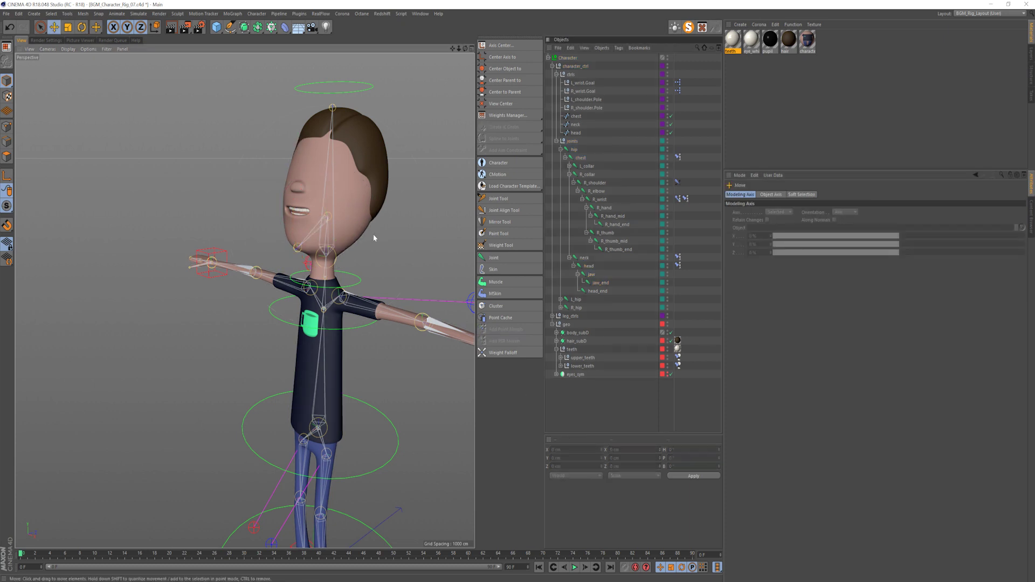
- Save the character rig scene with the full character in view
right_click_drag(373, 234, 305, 222, "alt")
left_click_drag(304, 221, 286, 236, "alt")
key("ctrl+s")
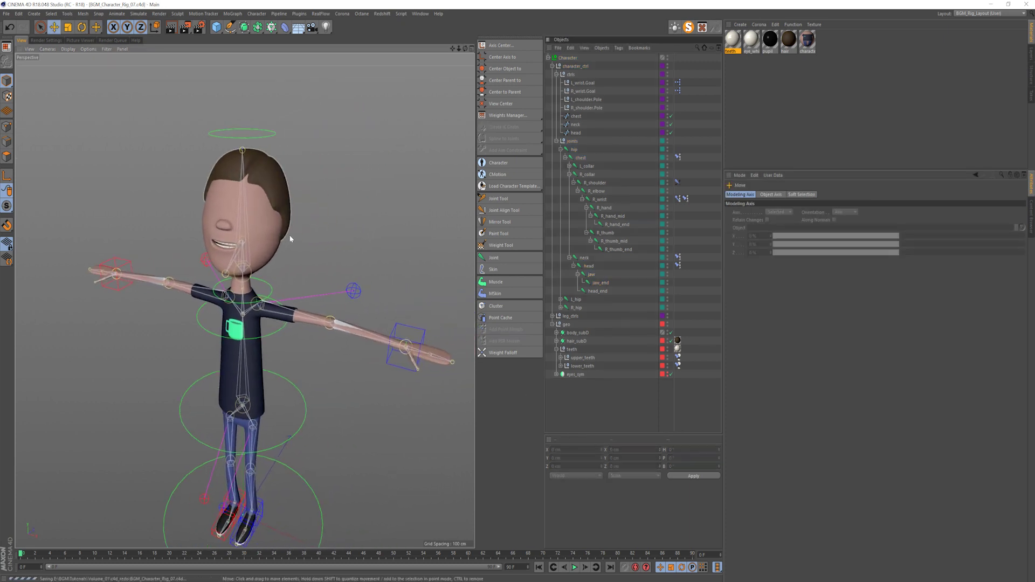
- Add a user data group named Mouth_Controls to the head control spline
left_click(276, 136)
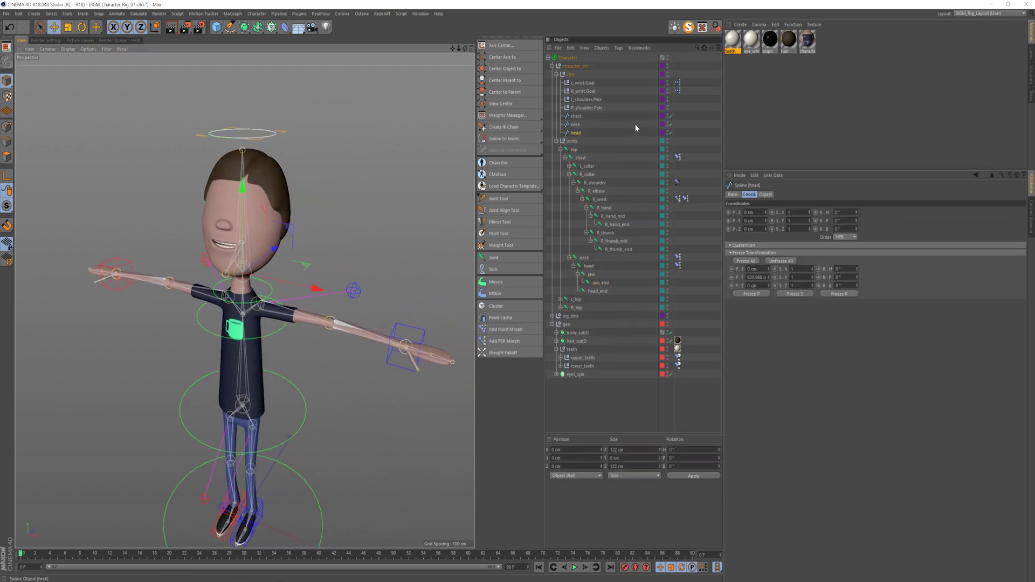
left_click(772, 175)
left_click(776, 184)
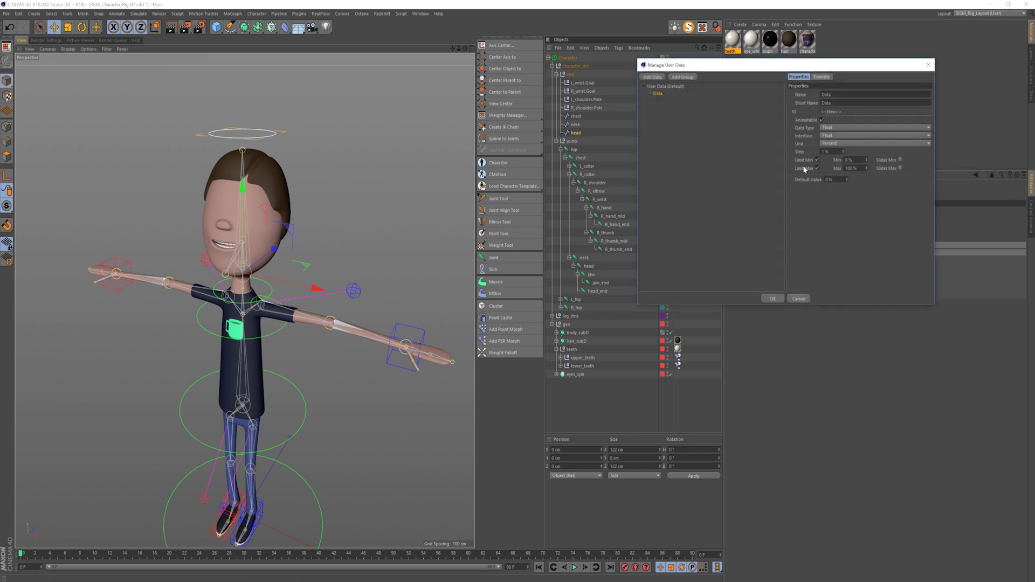
left_click(680, 77)
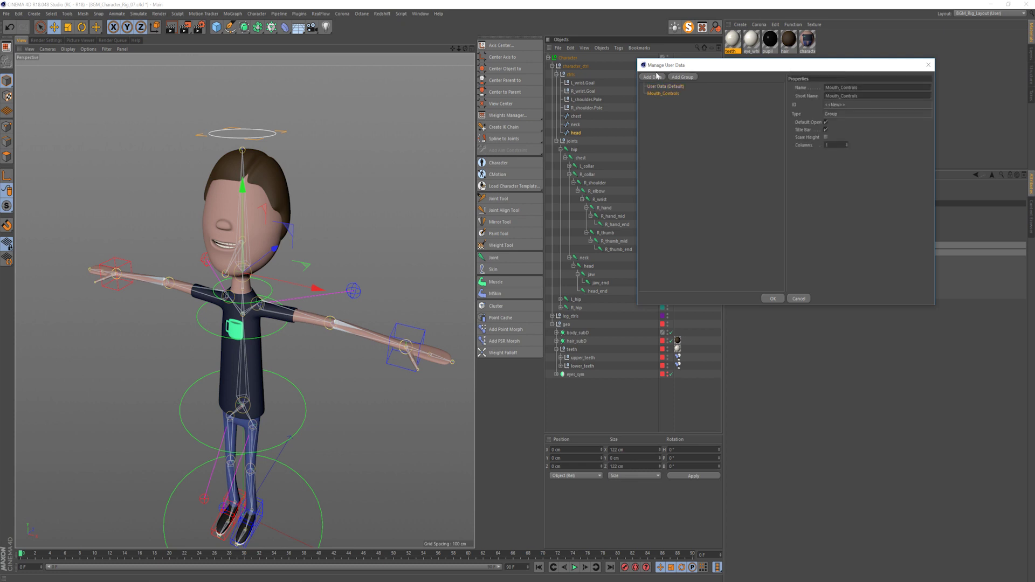
- Add a Mouth_Open/Close entry to the Mouth_Controls group with a Float Slider interface and Real unit
left_click(652, 77)
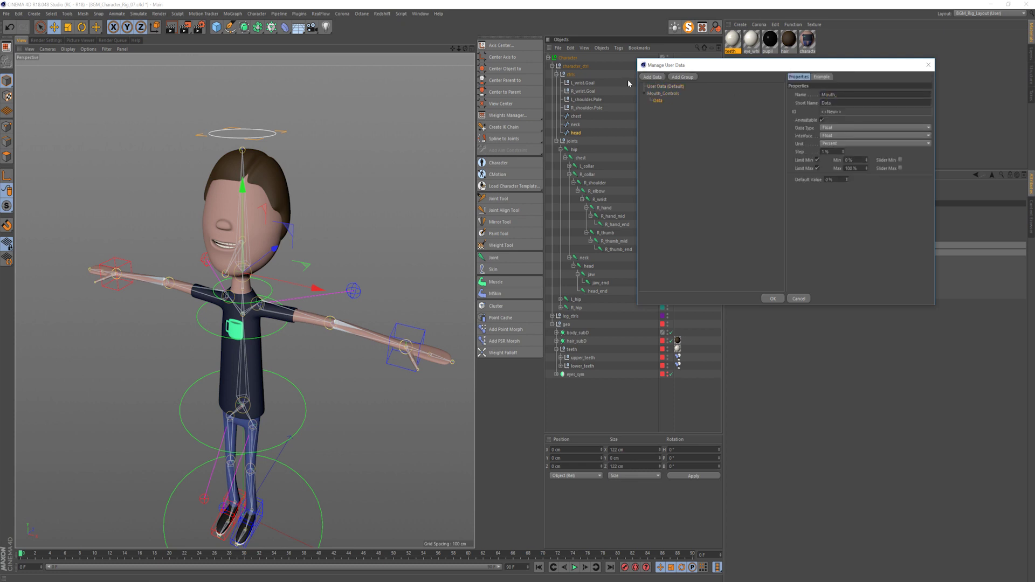
type("Mouth_Open/Close")
left_click(711, 187)
left_click(681, 101)
left_click(850, 135)
left_click(865, 161)
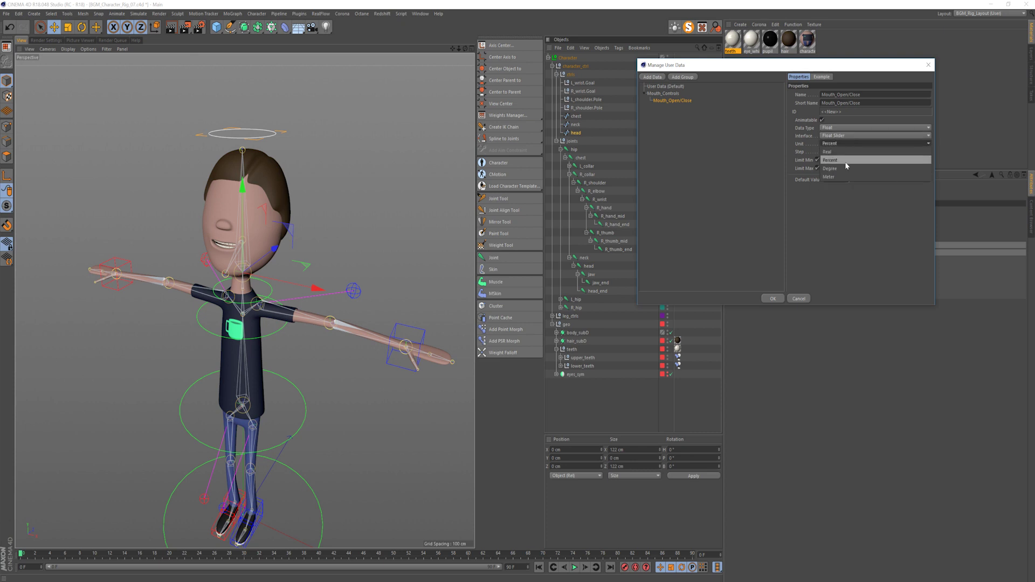
- Limit the Mouth_Open/Close slider to a range of -100 to 100 with default value 0, and apply the user data
double_click(852, 168)
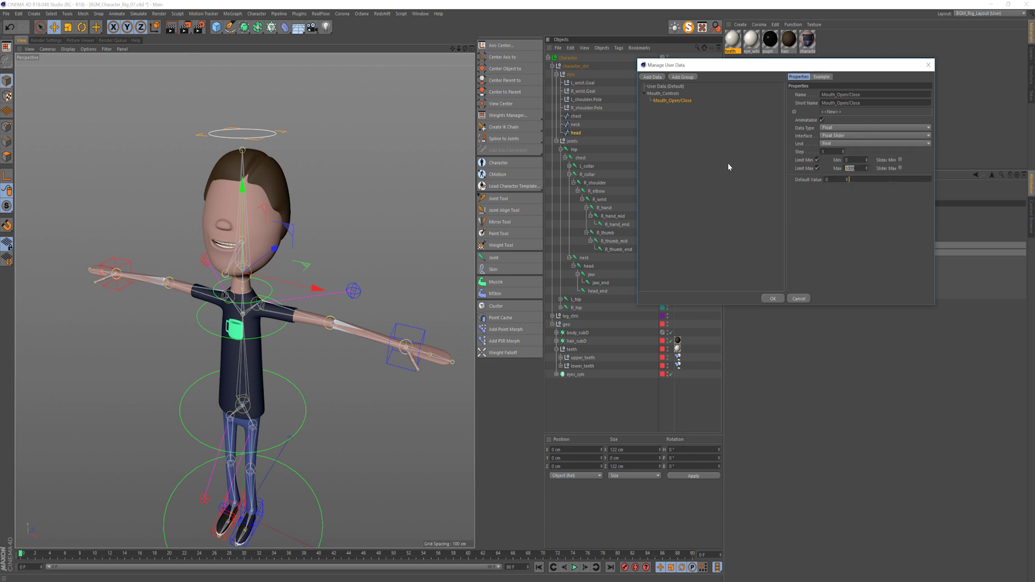
type("10")
type("50")
left_click(694, 178)
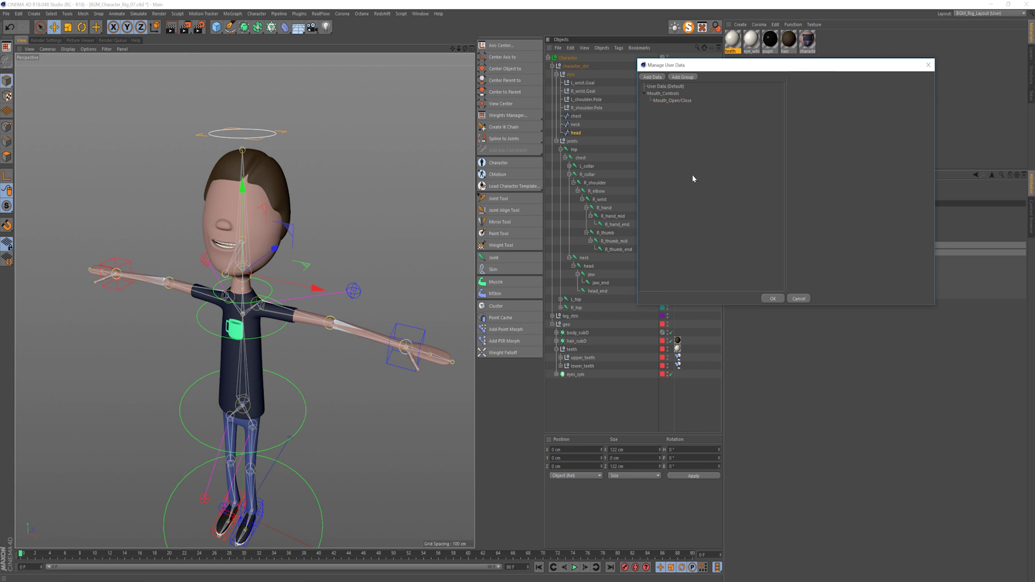
left_click(673, 100)
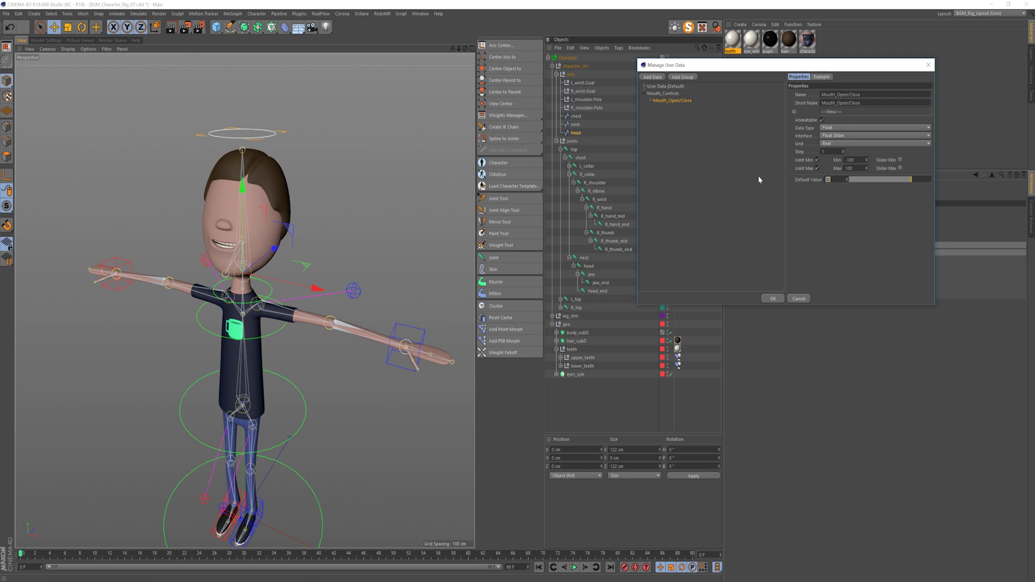
left_click(737, 192)
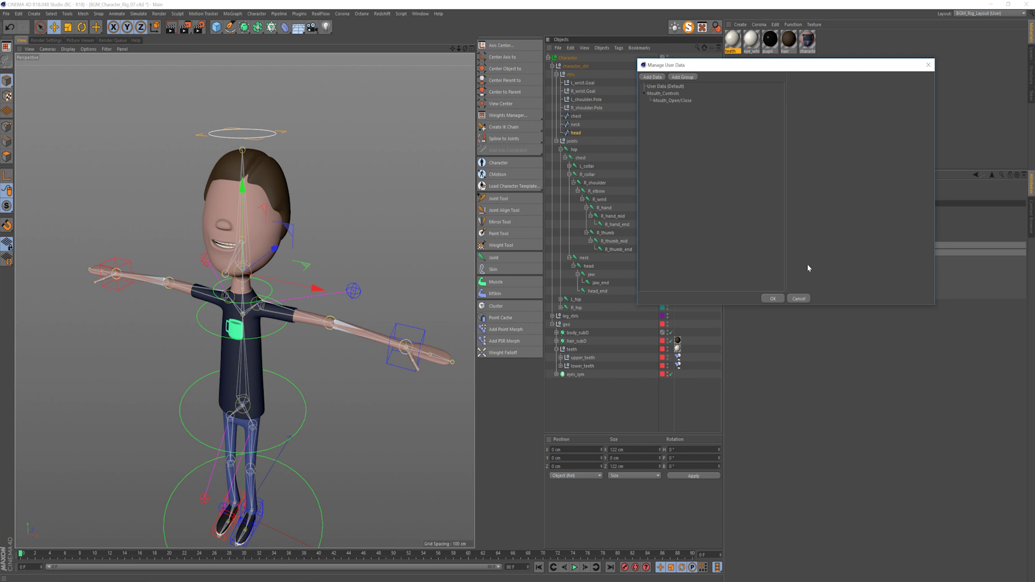
left_click(773, 298)
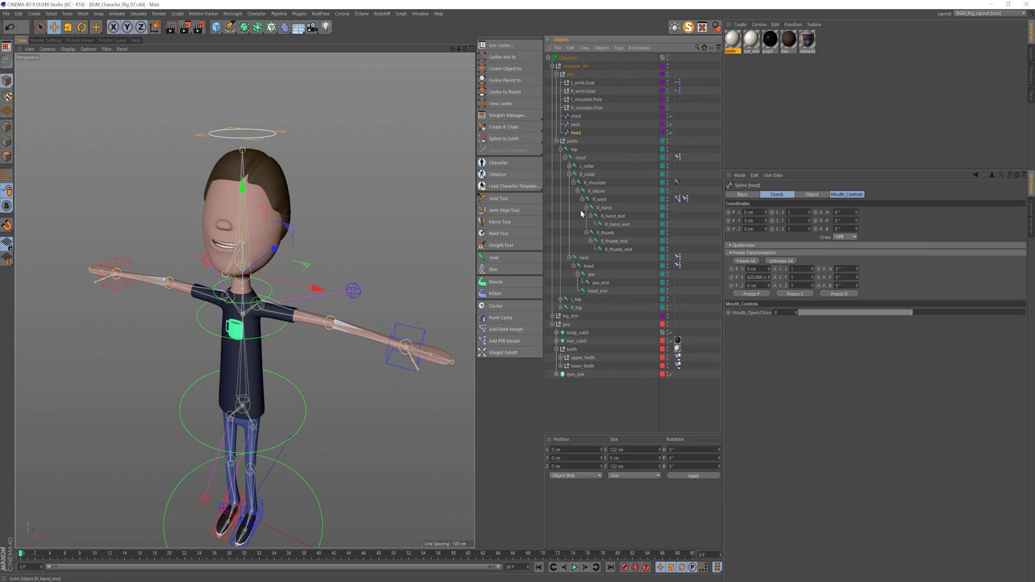
- Rotate the jaw joint's pitch to -20° to test the open-mouth pose
left_click(592, 275)
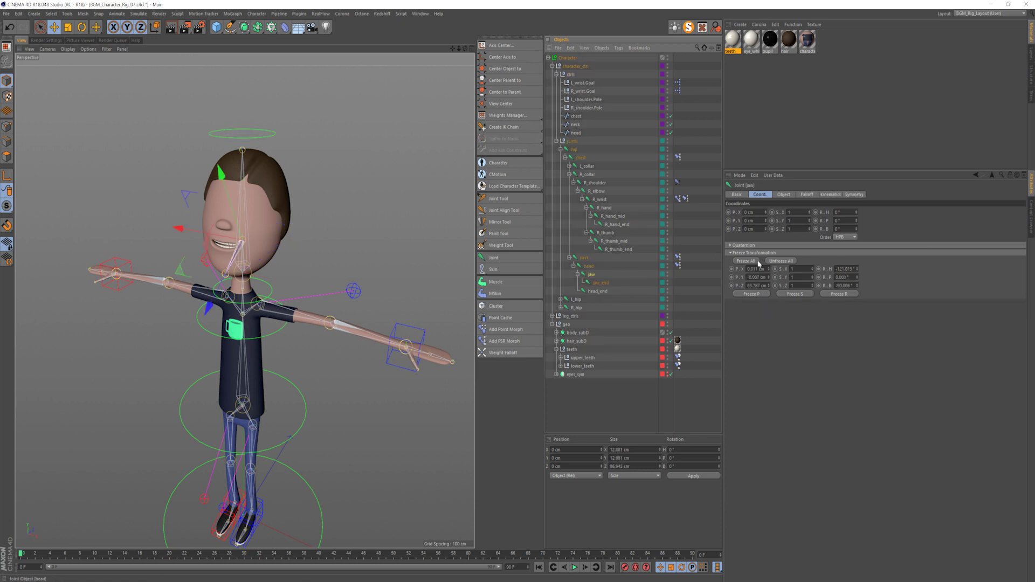
left_click_drag(857, 221, 857, 234)
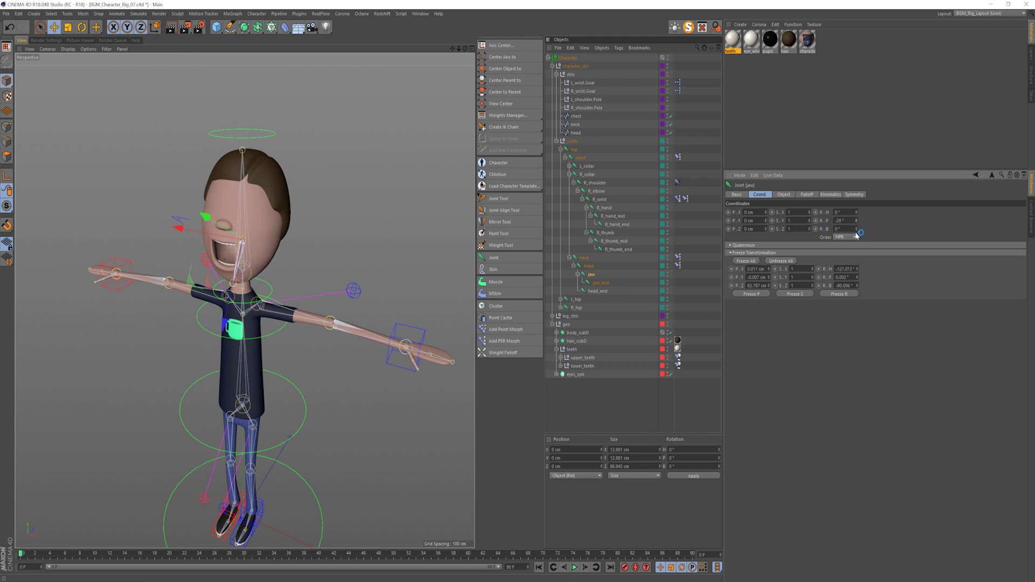
right_click_drag(224, 239, 270, 275, "alt")
left_click_drag(271, 275, 242, 259, "alt")
left_click_drag(856, 219, 860, 218)
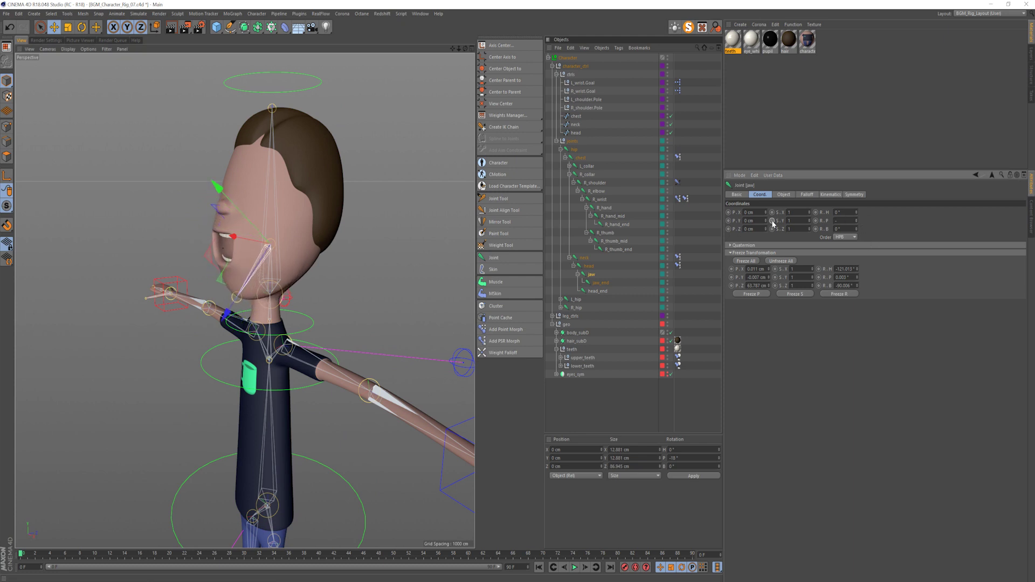
type("20")
key("Return")
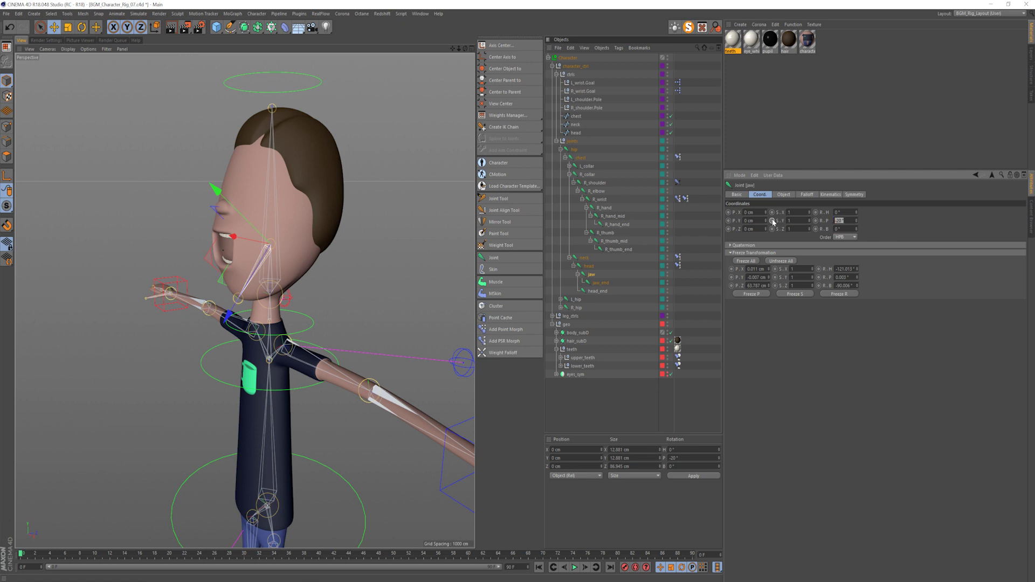
- Try jaw joint pitch values from 4° to 6° for the closed mouth, and reset the pitch to 0°
type("4")
key("Return")
scroll(264, 221, "up", 5)
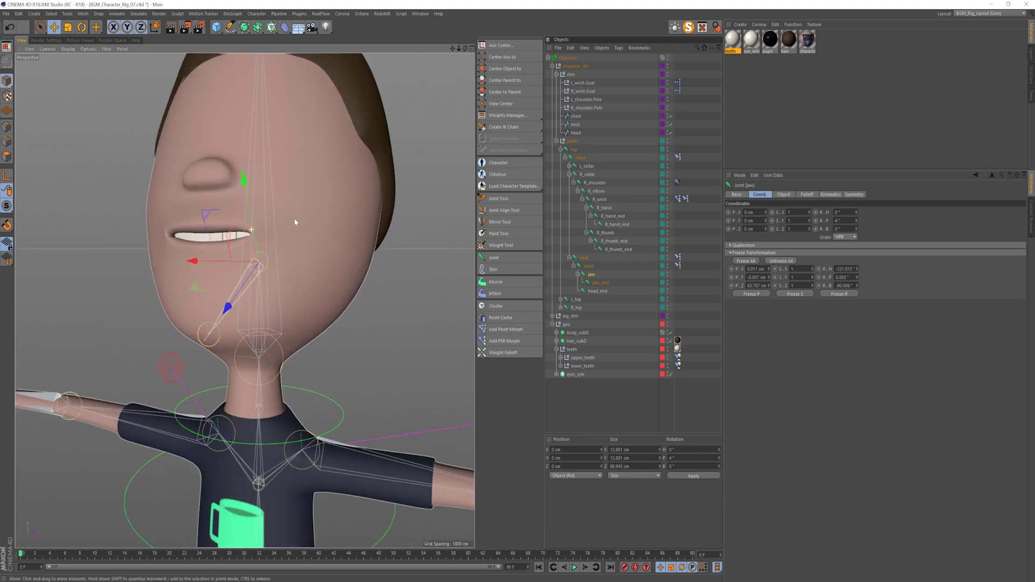
left_click(856, 219)
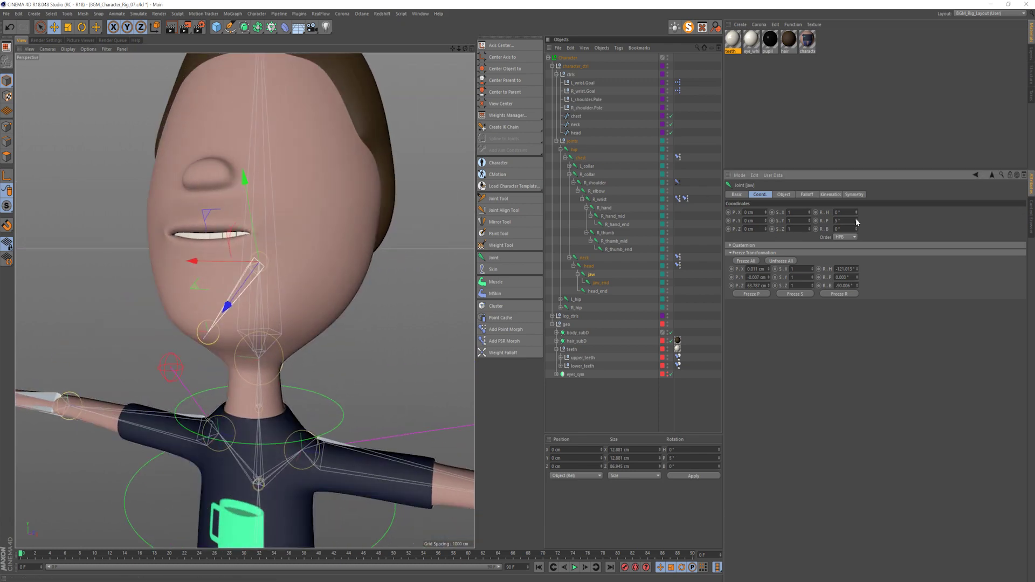
left_click(856, 219)
left_click_drag(319, 246, 318, 268, "alt")
left_click_drag(237, 298, 261, 297, "alt")
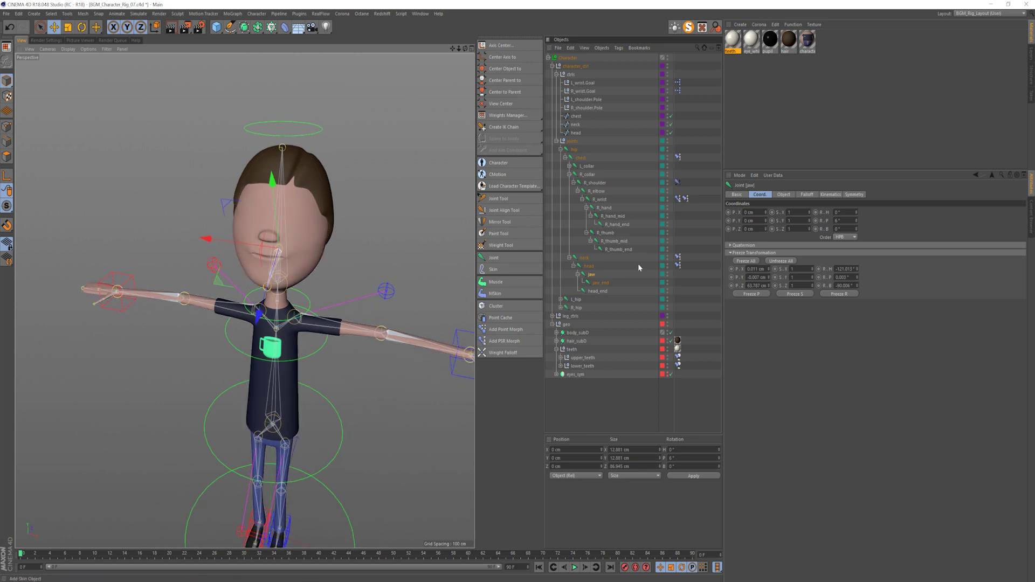
left_click(857, 222)
left_click(857, 222)
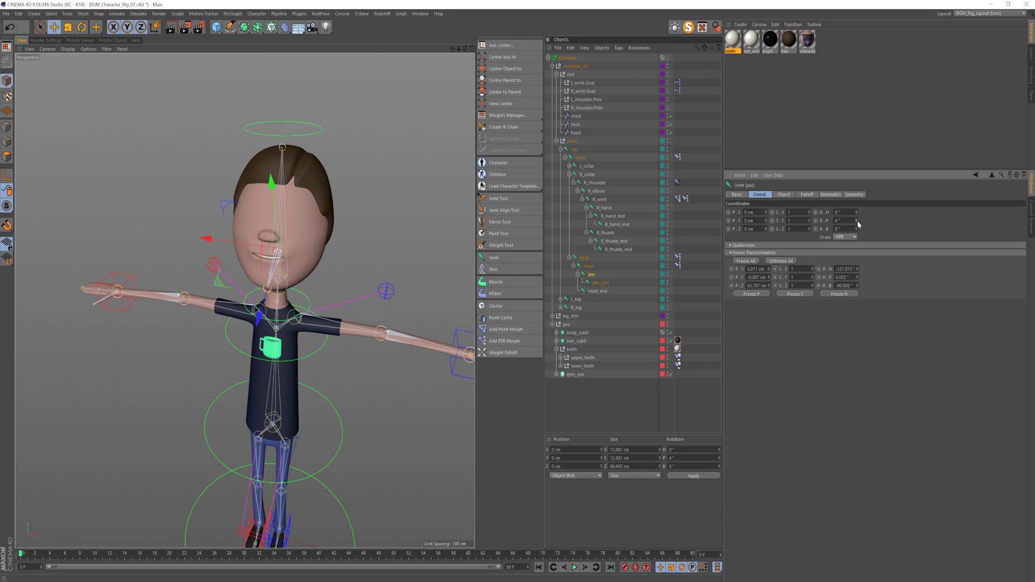
type("0")
key("Return")
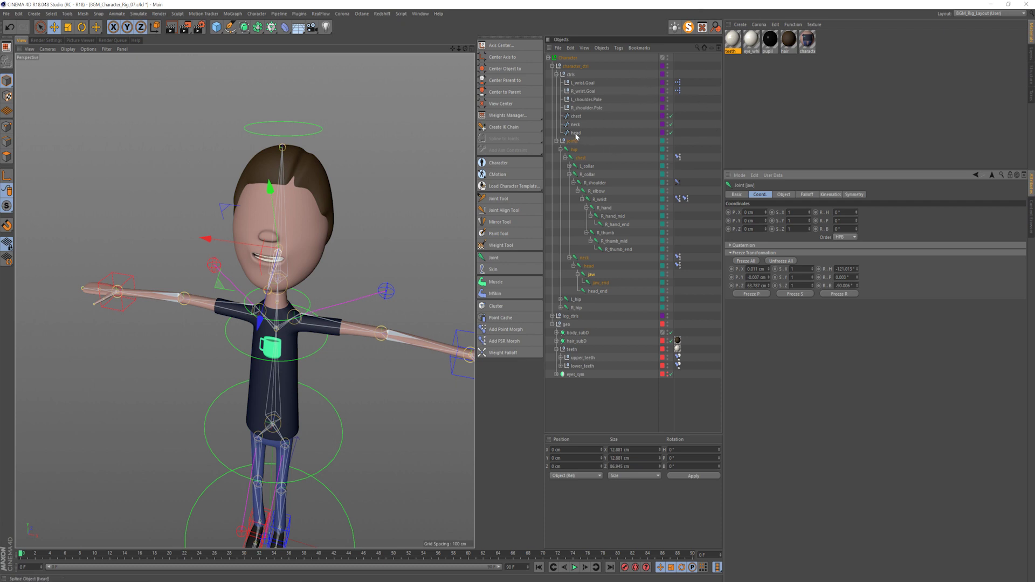
- Add an XPresso tag to the head control spline
left_click(576, 134)
right_click(576, 133)
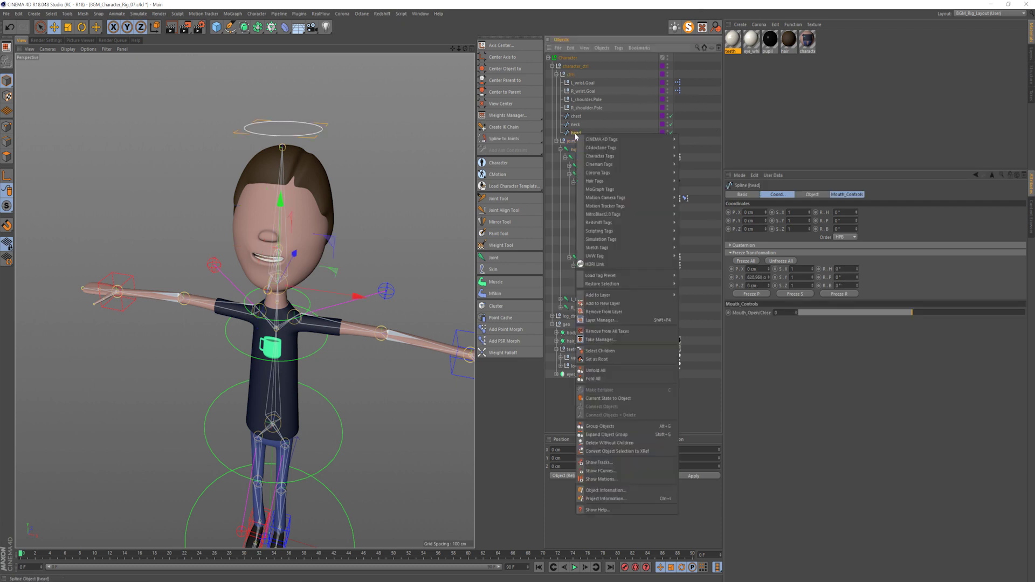
left_click(699, 373)
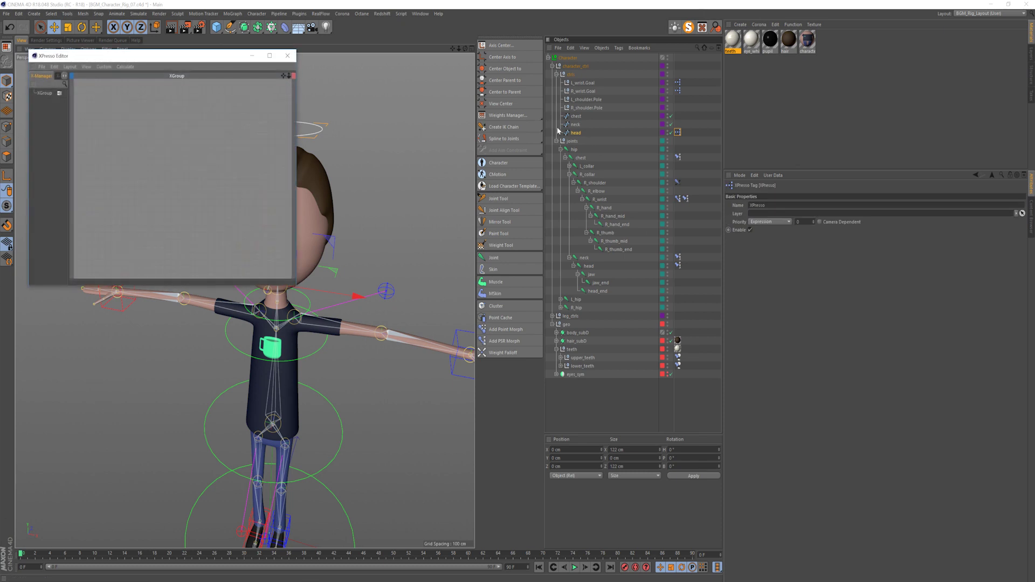
- Add the head control to the XPresso graph with a Mouth_Open/Close output port, and enlarge its node
left_click_drag(167, 125, 122, 125)
left_click(162, 120)
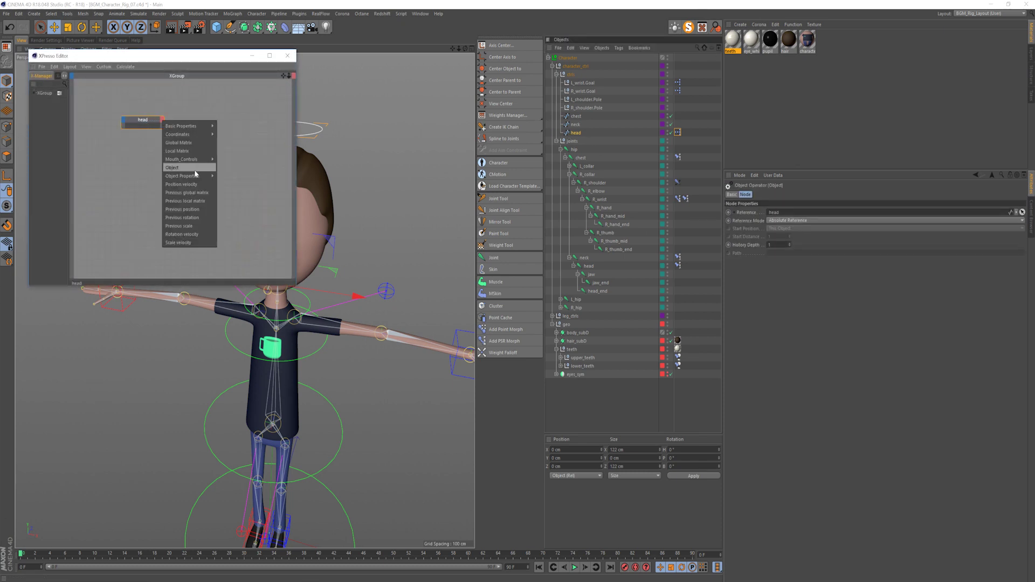
mouse_move(204, 159)
left_click(237, 160)
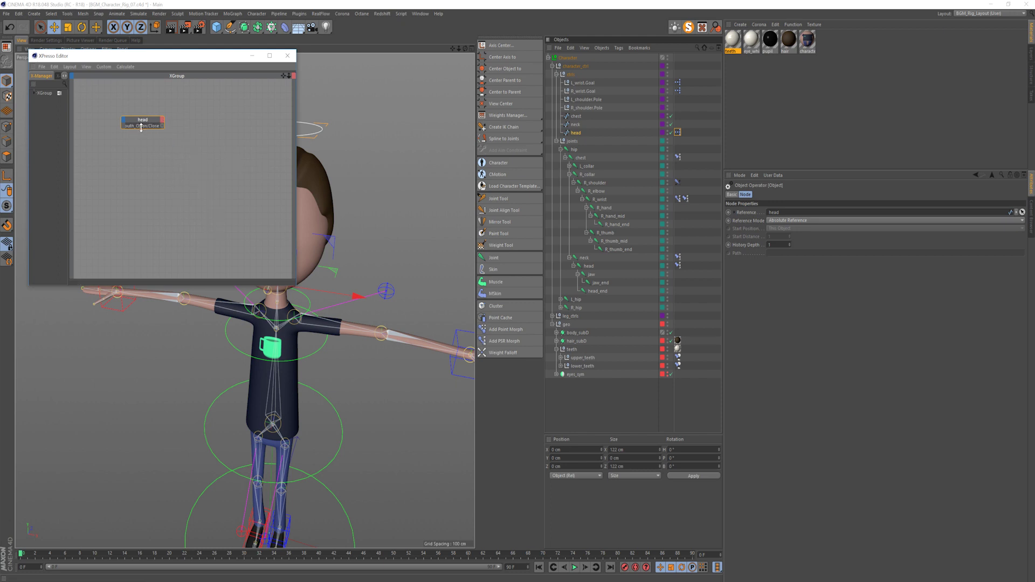
left_click_drag(141, 128, 99, 139)
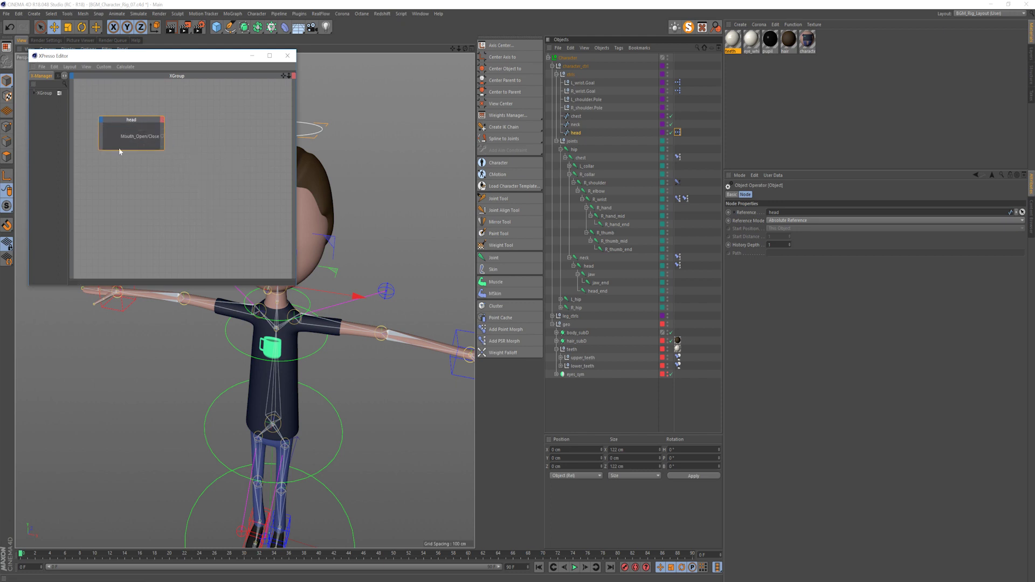
left_click(180, 141)
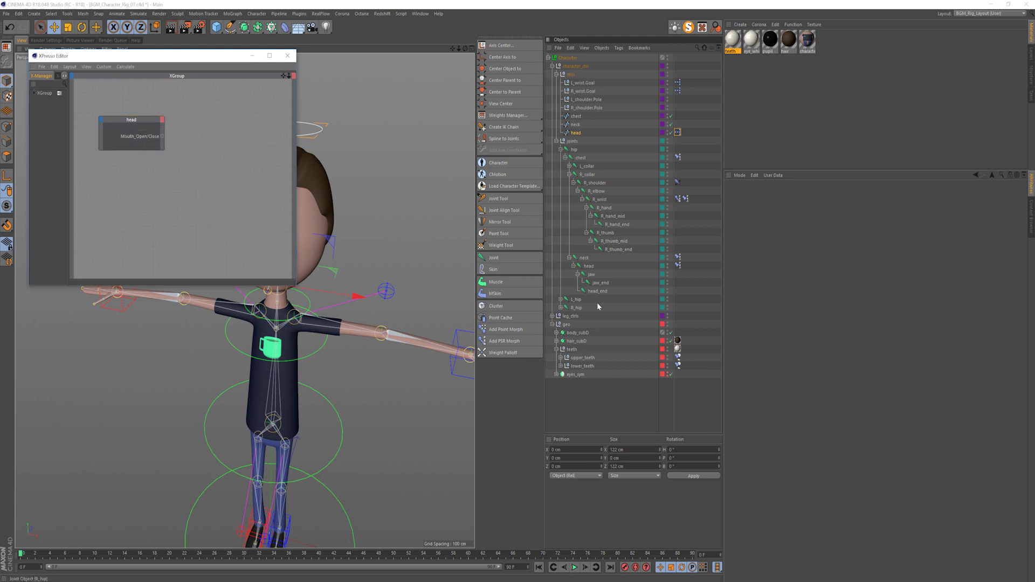
- Add the jaw joint and a Range Mapper node to the XPresso graph, placing the Range Mapper beside the head node
left_click_drag(588, 279, 270, 139)
left_click_drag(297, 219, 388, 220)
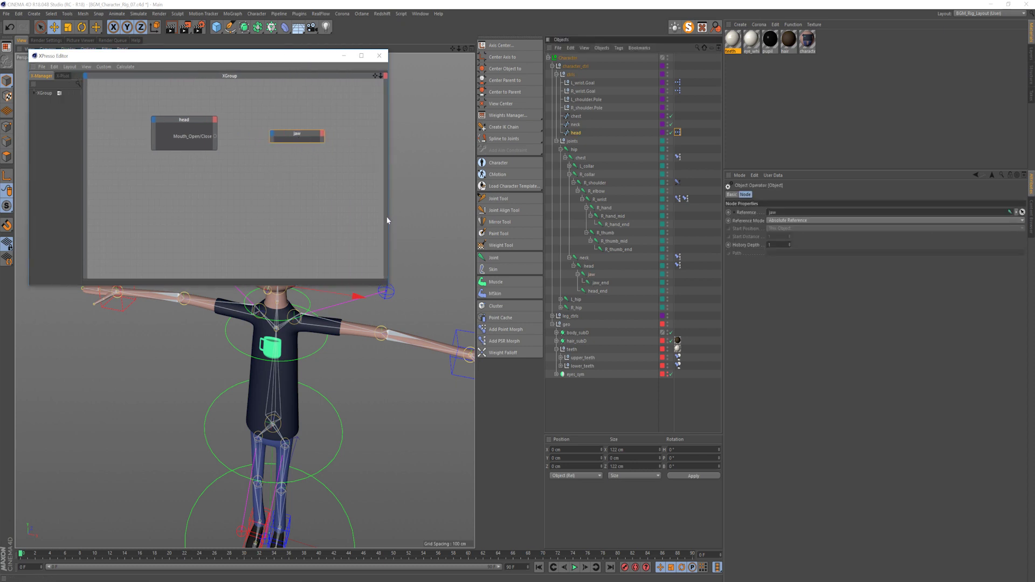
right_click(268, 183)
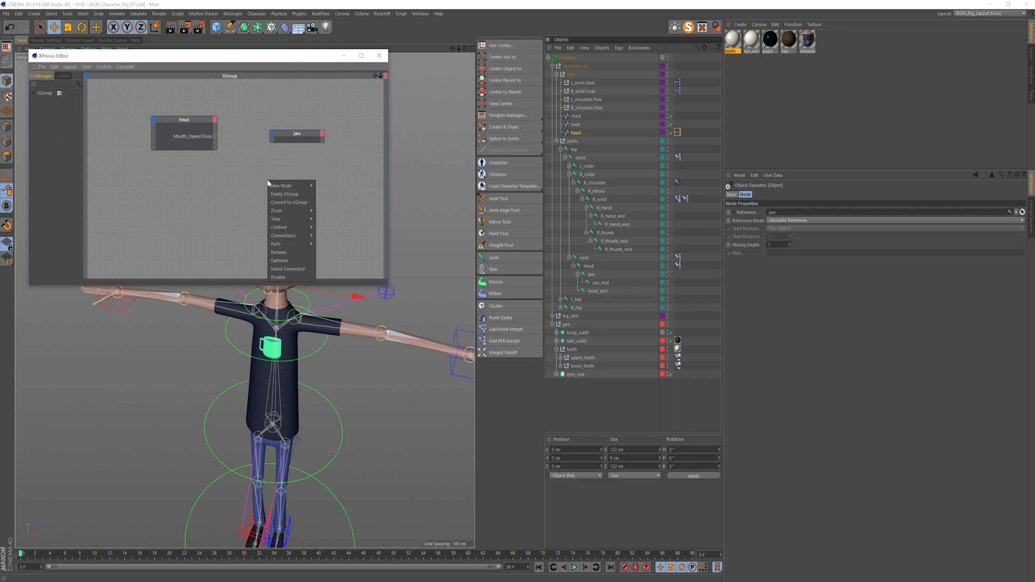
mouse_move(286, 185)
mouse_move(330, 186)
mouse_move(376, 212)
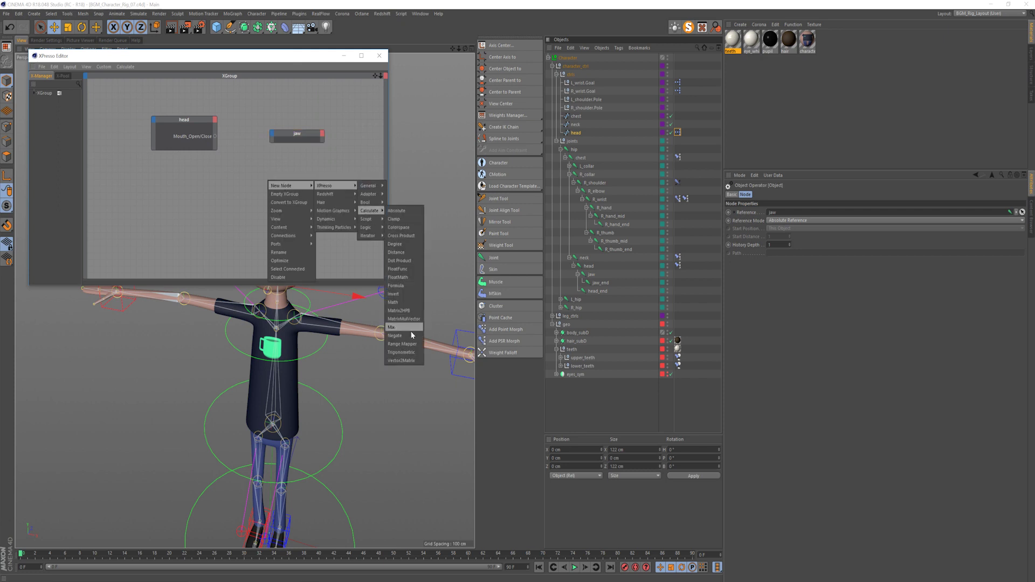
left_click(401, 344)
left_click_drag(193, 123, 160, 152)
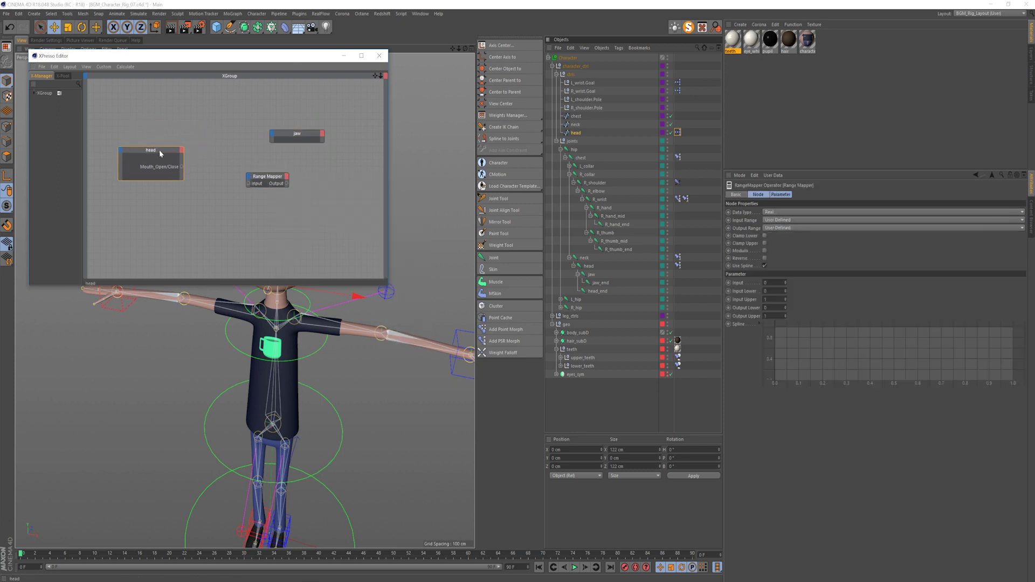
left_click_drag(262, 177, 226, 155)
- Move the jaw node further from the Range Mapper and give it a pitch rotation (Rotation . P) input port
left_click(289, 136)
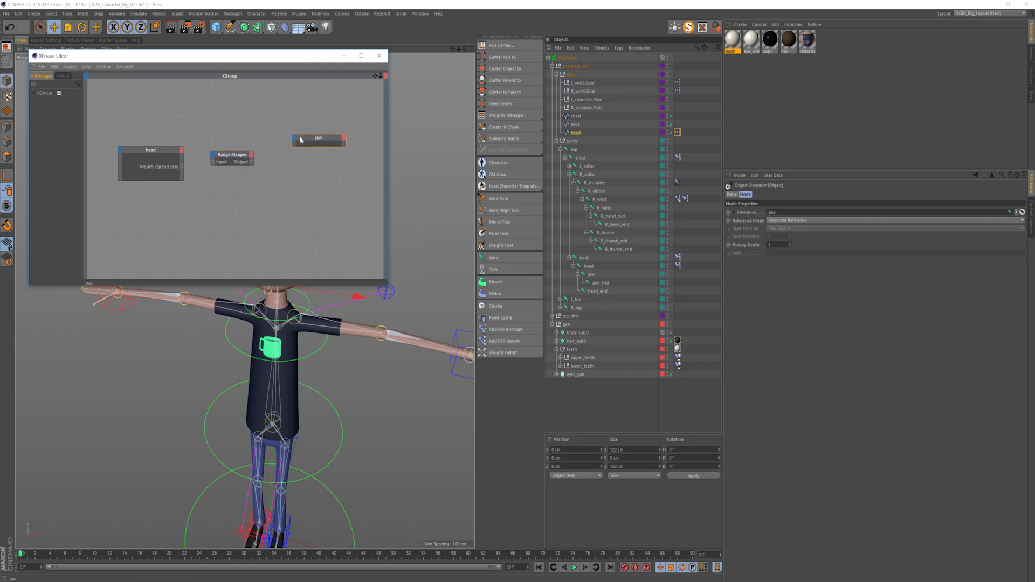
right_click(295, 138)
mouse_move(339, 154)
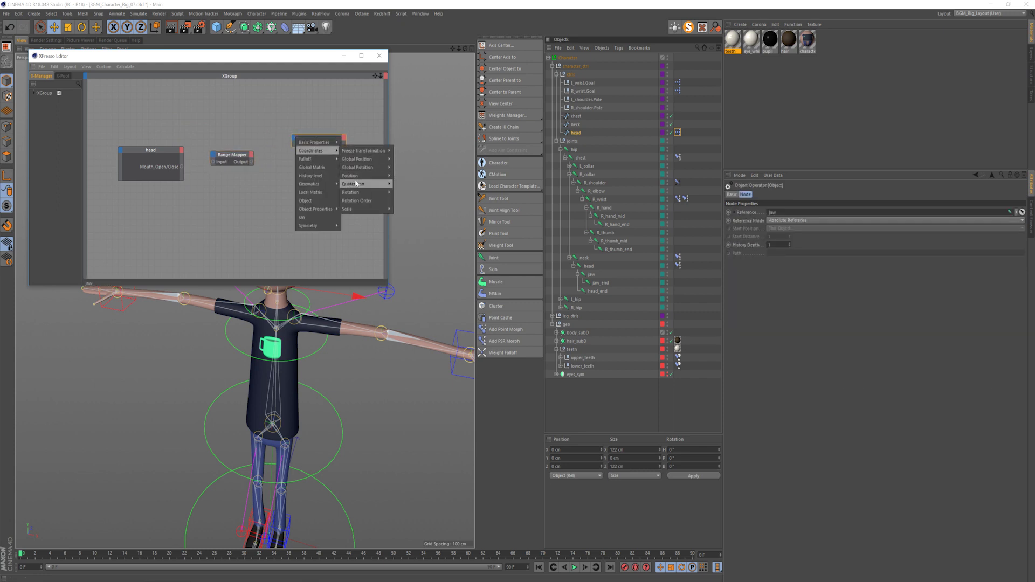
left_click(404, 211)
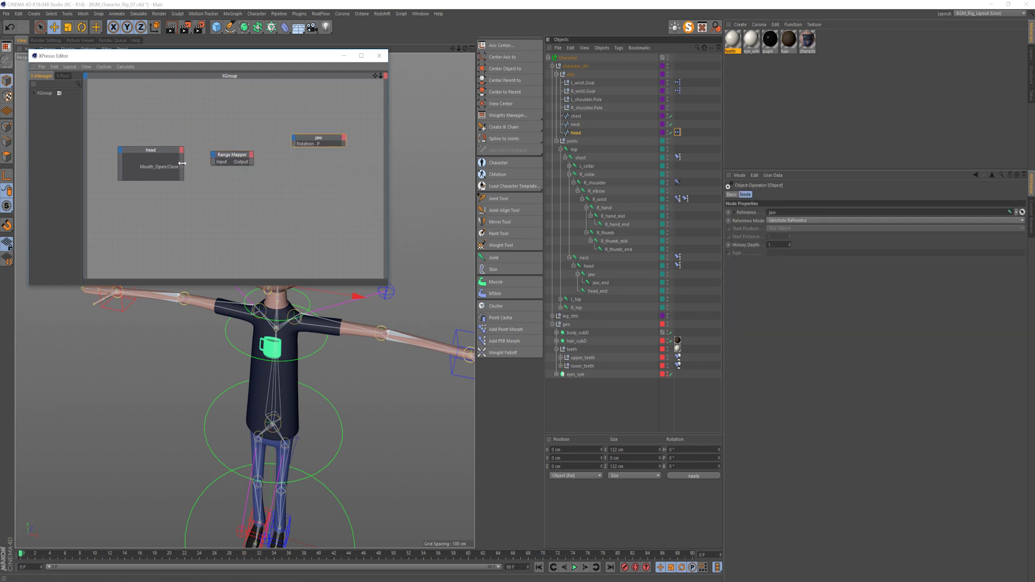
- Set the Range Mapper's output range to Degree, input lower to -100, output lower to -20° and output upper to 4°
left_click(230, 155)
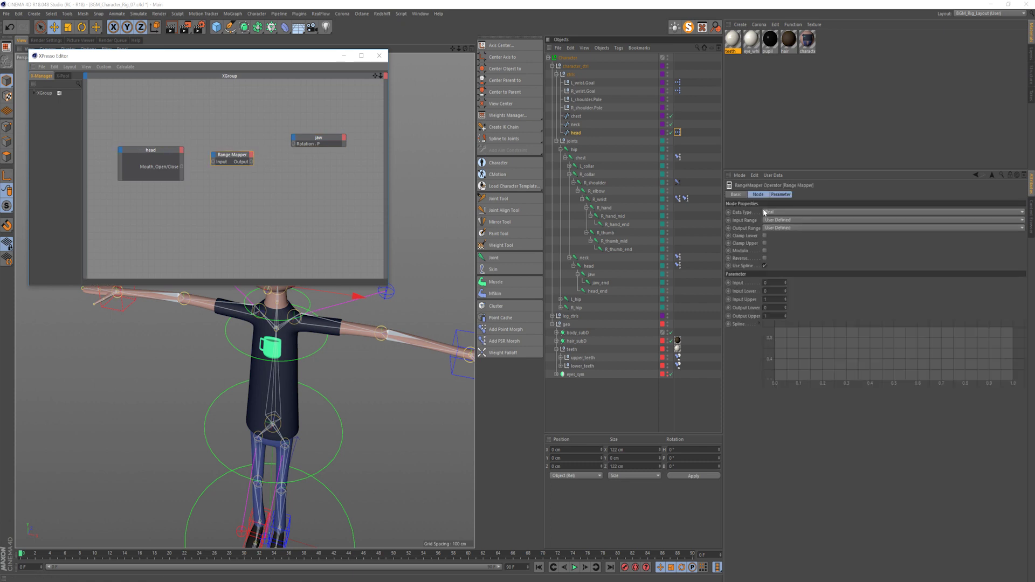
left_click(780, 228)
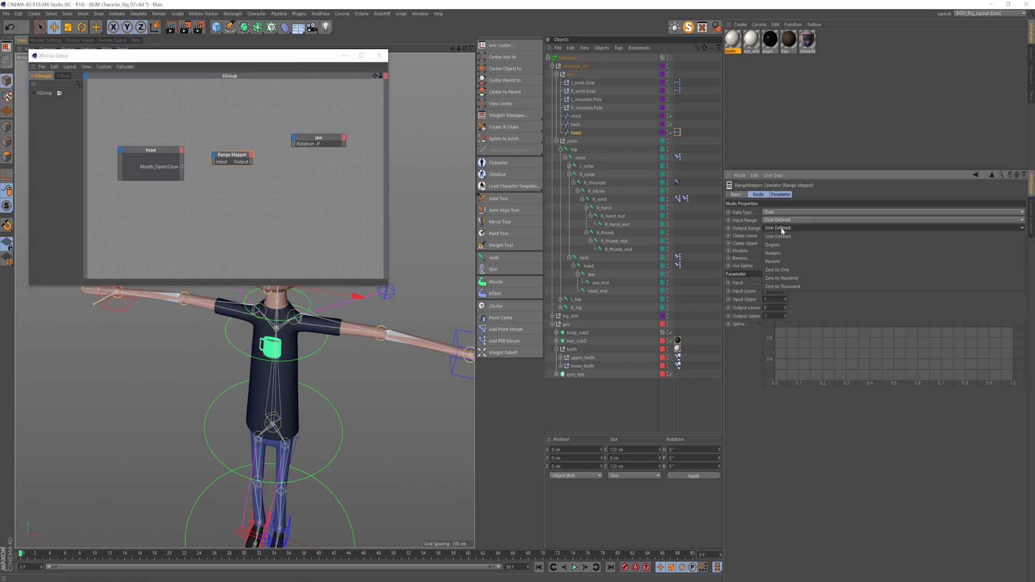
left_click(785, 245)
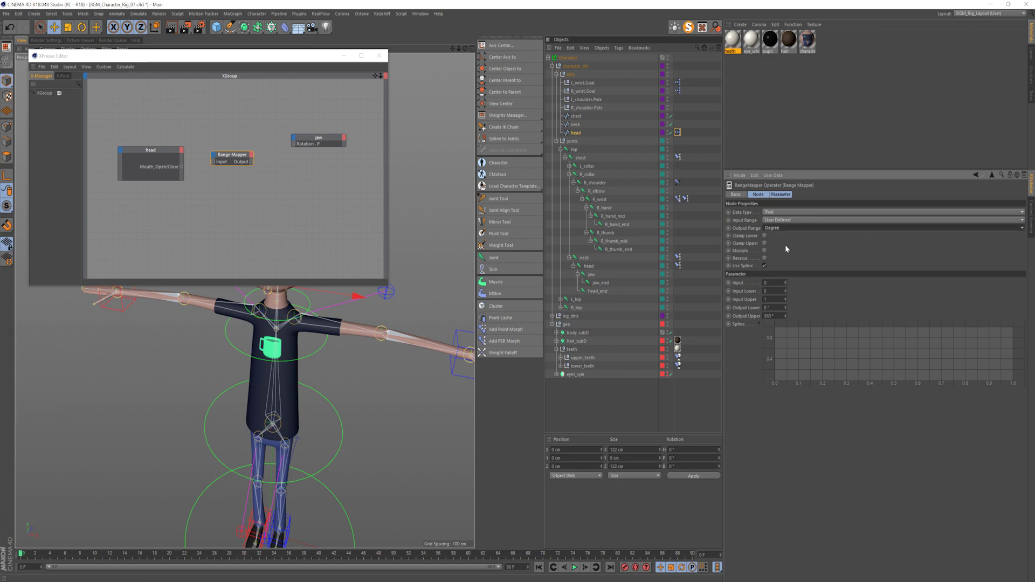
left_click_drag(773, 291, 680, 289)
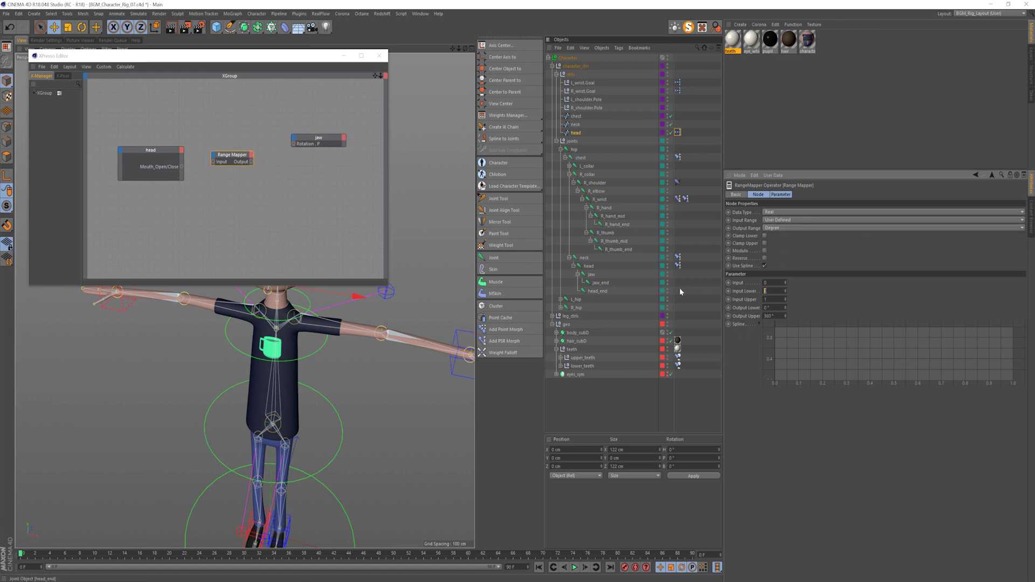
type("-100")
type("-20")
key("Tab")
type("4")
left_click(303, 241)
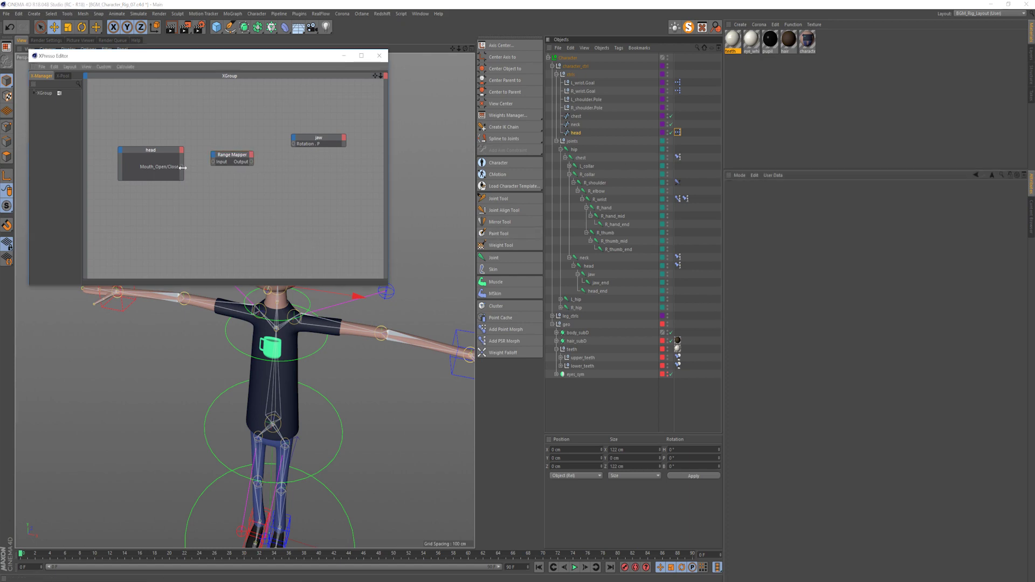
- Wire Mouth_Open/Close through the Range Mapper to the jaw's pitch rotation, and close the XPresso editor
left_click_drag(182, 168, 213, 161)
left_click(379, 56)
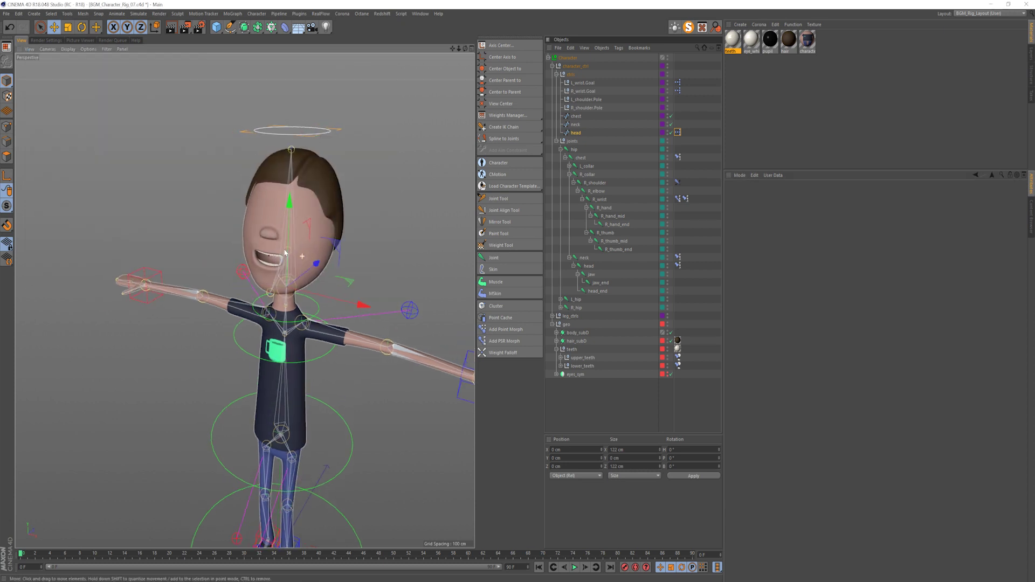
- Collapse the joints hierarchy and check the object properties of the null holding the controls
left_click(557, 140)
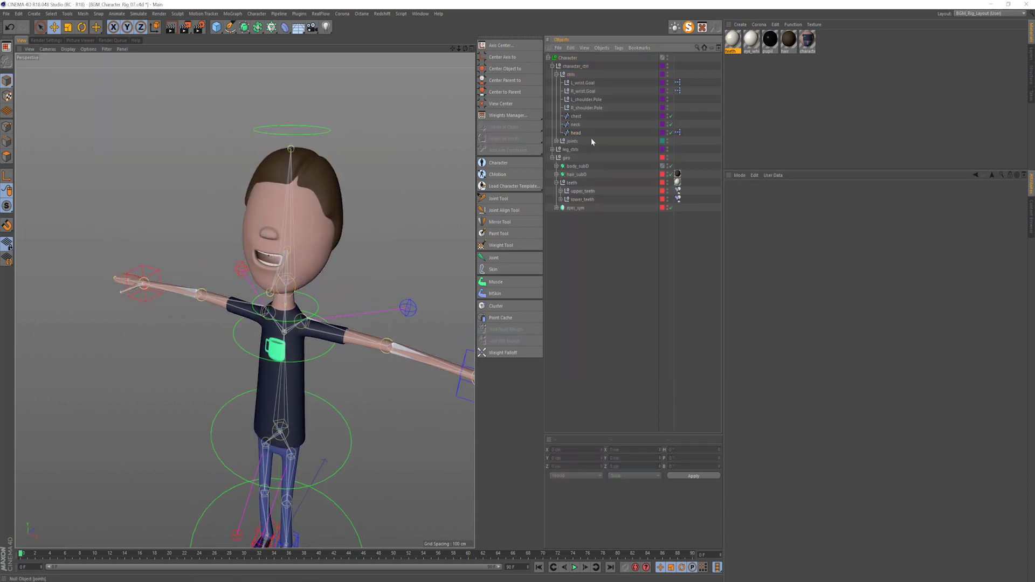
left_click(575, 133)
left_click(571, 75)
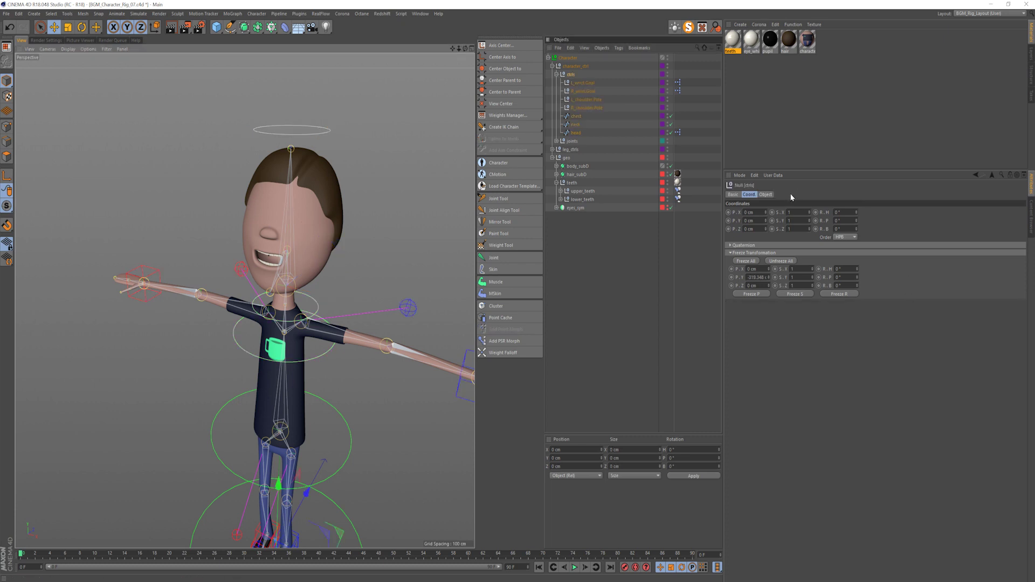
left_click(765, 194)
left_click(586, 247)
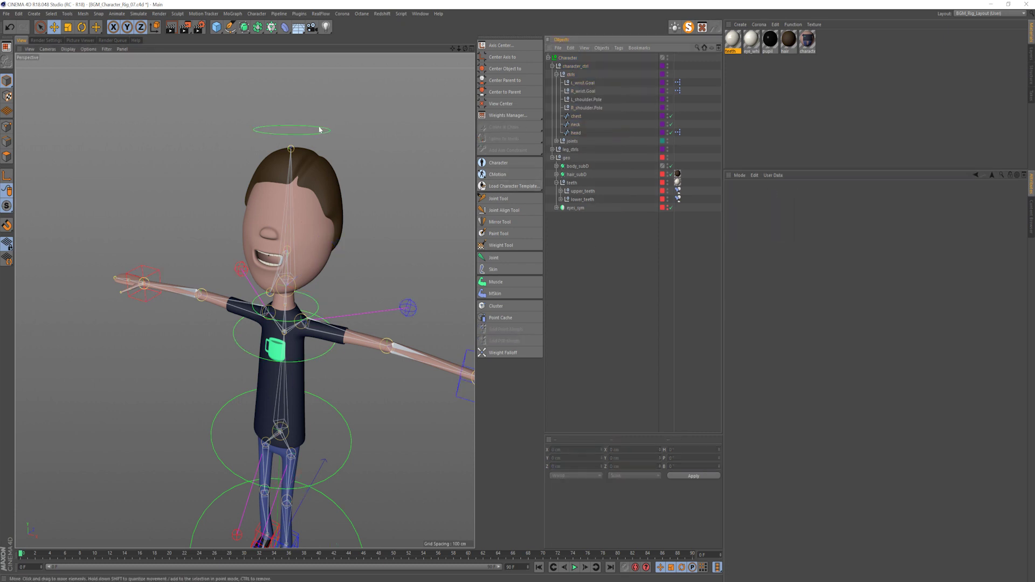
- Select the head control and adjust its Mouth_Open/Close slider to test the mouth movement
left_click(317, 134)
left_click_drag(912, 269, 980, 271)
left_click_drag(237, 274, 267, 277, "alt")
left_click(597, 289)
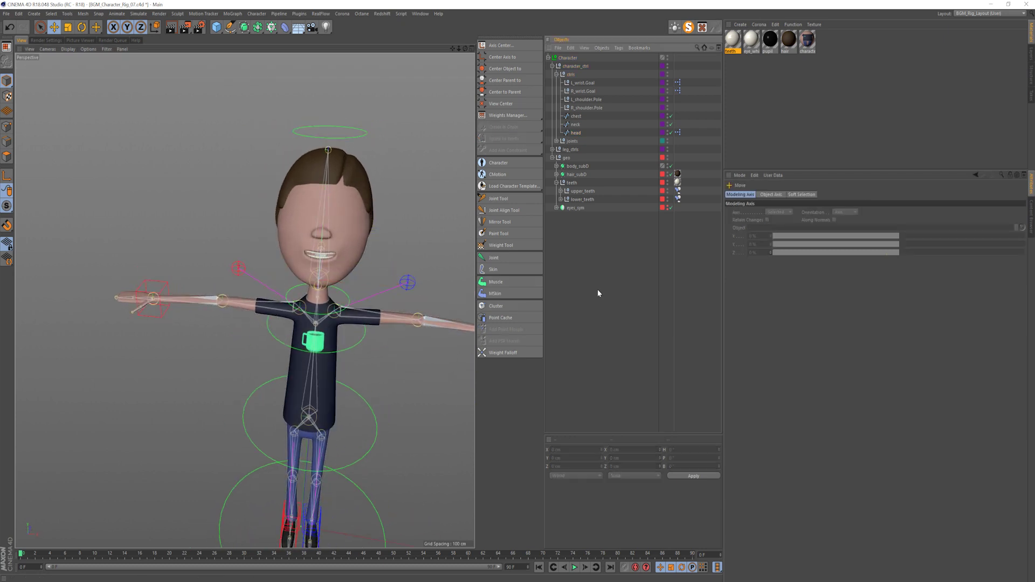
- Try rotating the head control to test that the jaw and teeth follow the head
left_click_drag(420, 283, 300, 280, "alt")
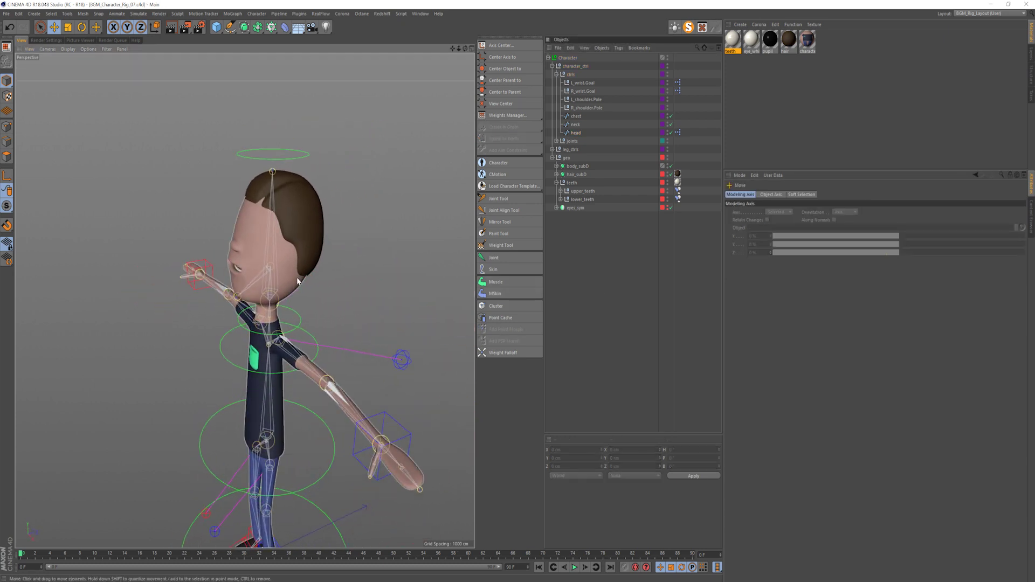
left_click(297, 281)
key("r")
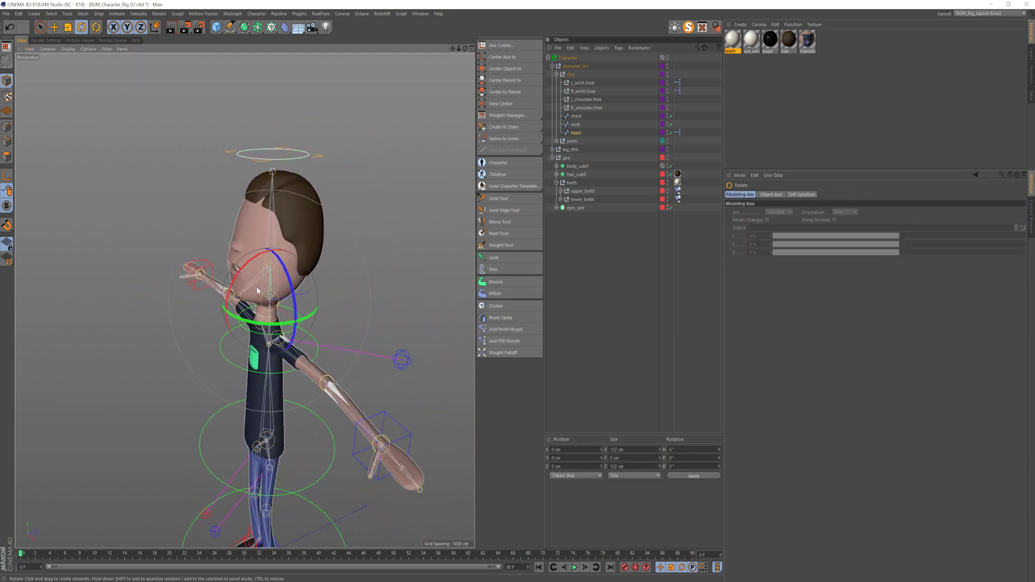
left_click_drag(257, 291, 232, 288)
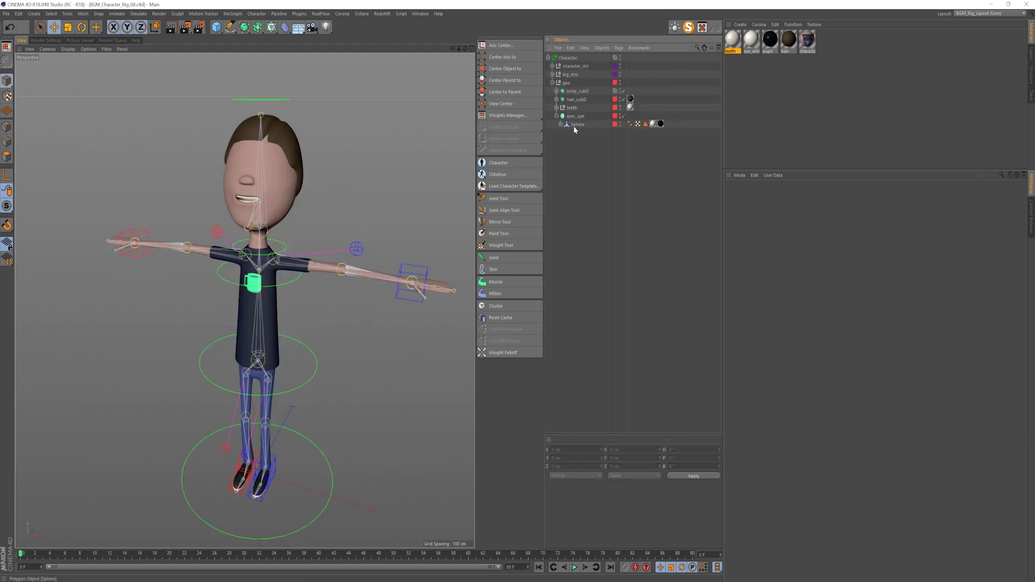
- Delete the eyes' symmetry object while keeping its Sphere in the geometry group, and move the FFD deformer out of the Sphere
left_click_drag(575, 125, 573, 112)
left_click(575, 125)
key("Delete")
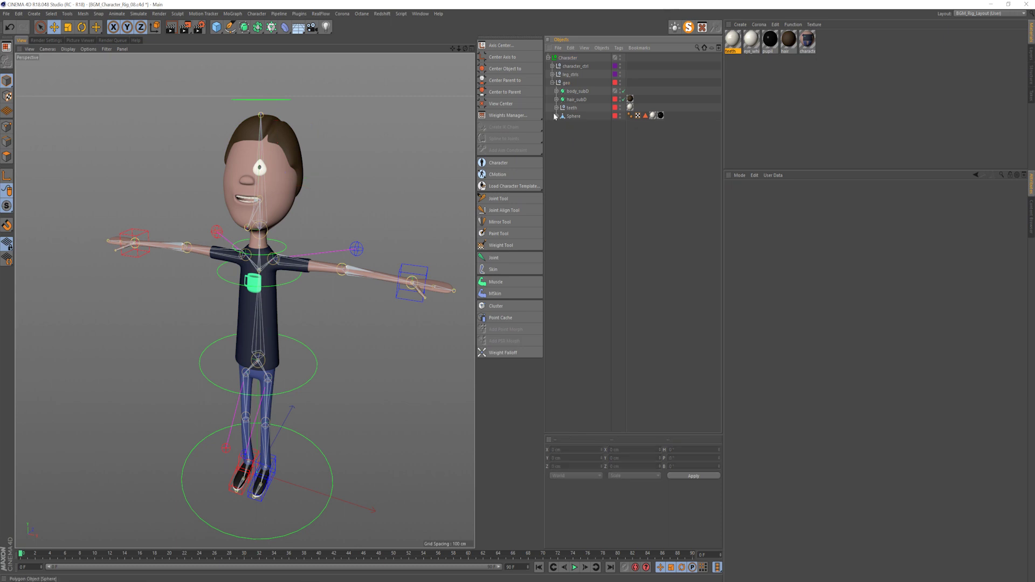
left_click(556, 116)
left_click_drag(569, 115, 569, 111)
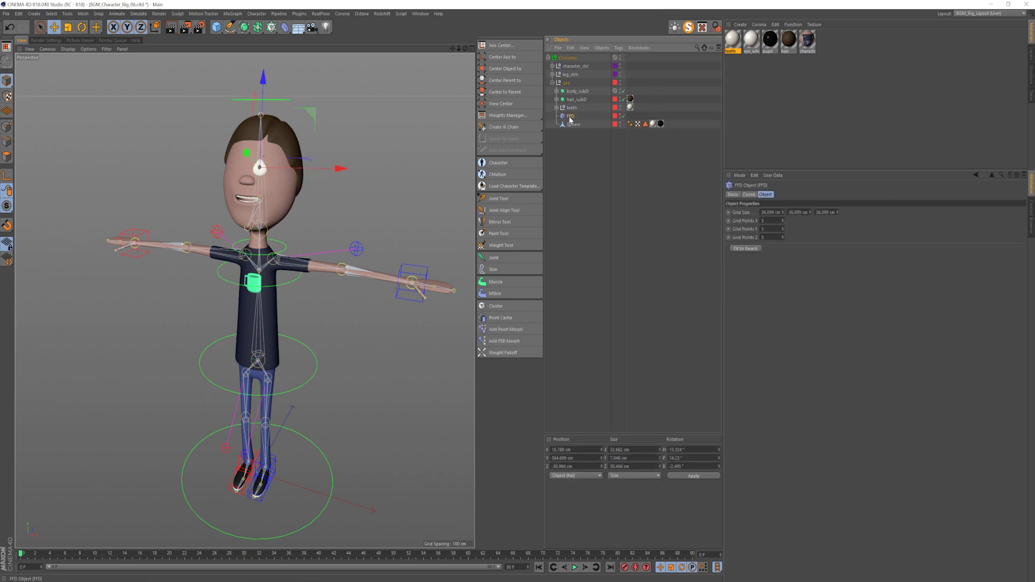
- Group the FFD deformer and the eye Sphere under a null named L_eye
left_click(574, 141)
left_click(571, 116)
left_click(570, 123, "ctrl")
key("alt+g")
double_click(570, 116)
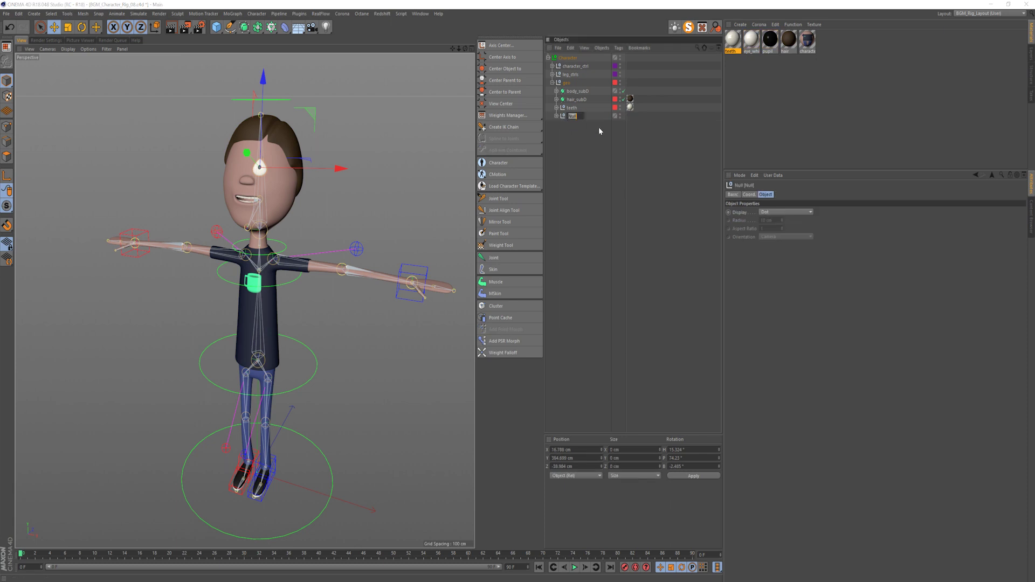
type("L_eye")
key("Return")
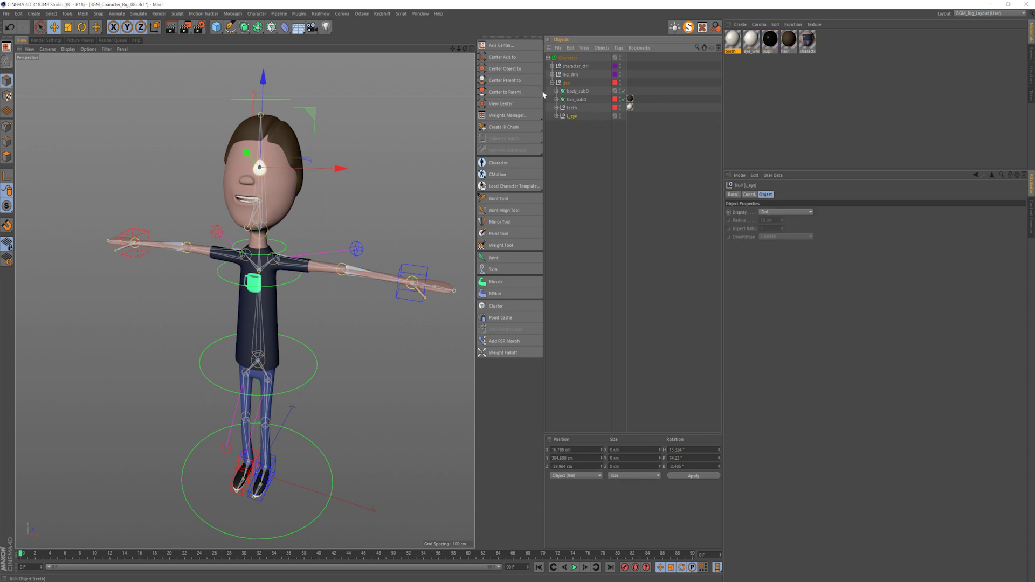
- Add a Circle spline and align it to the Sphere inside L_eye with a PSR constraint
left_click(556, 116)
left_click(597, 143)
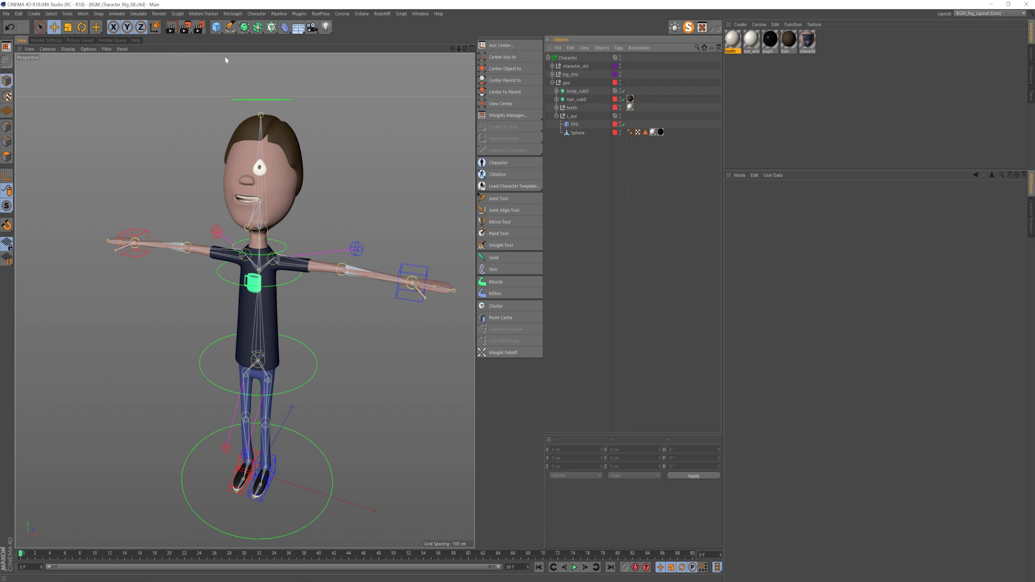
left_click_drag(230, 27, 317, 54)
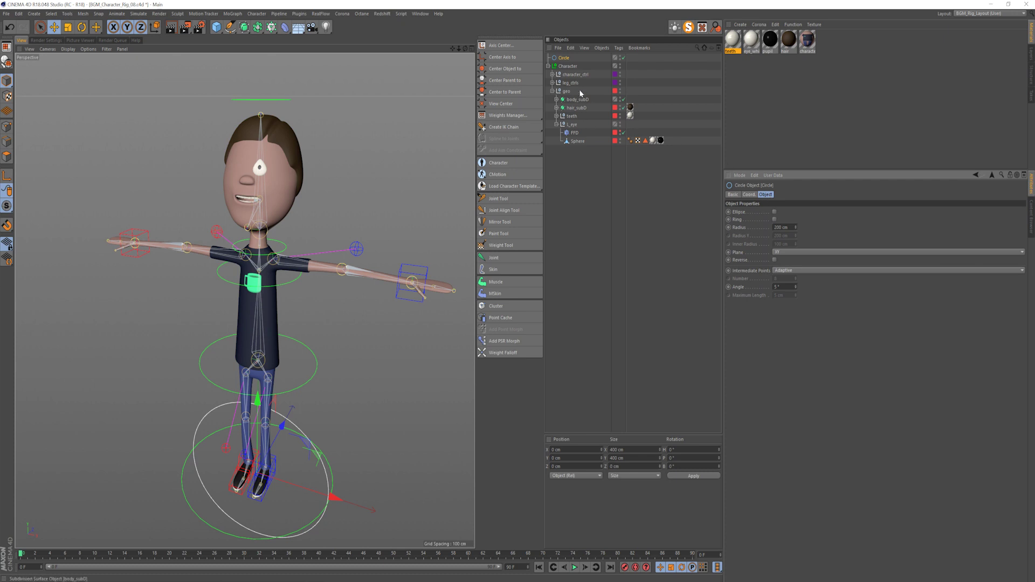
left_click(577, 142, "ctrl")
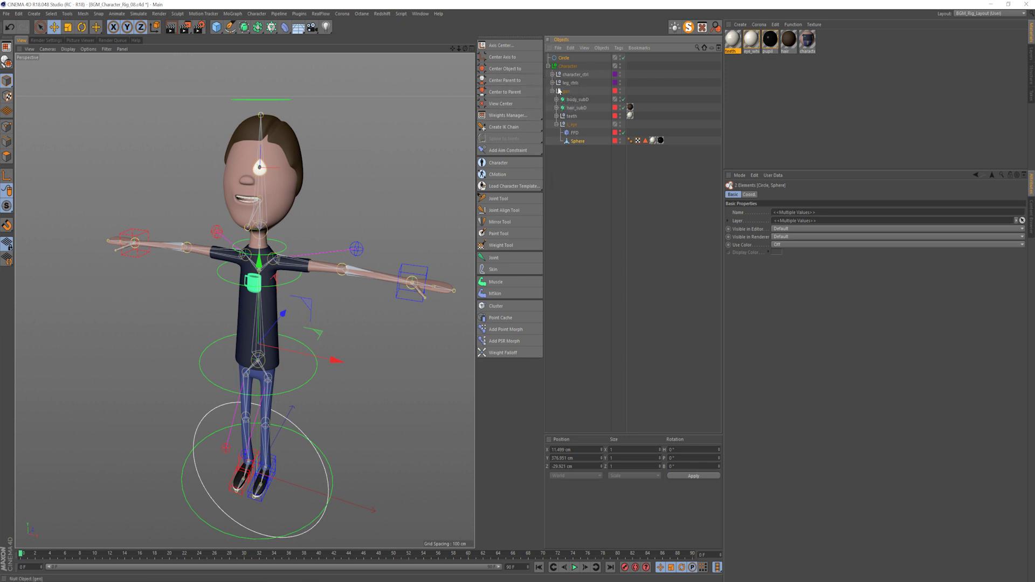
left_click(541, 153)
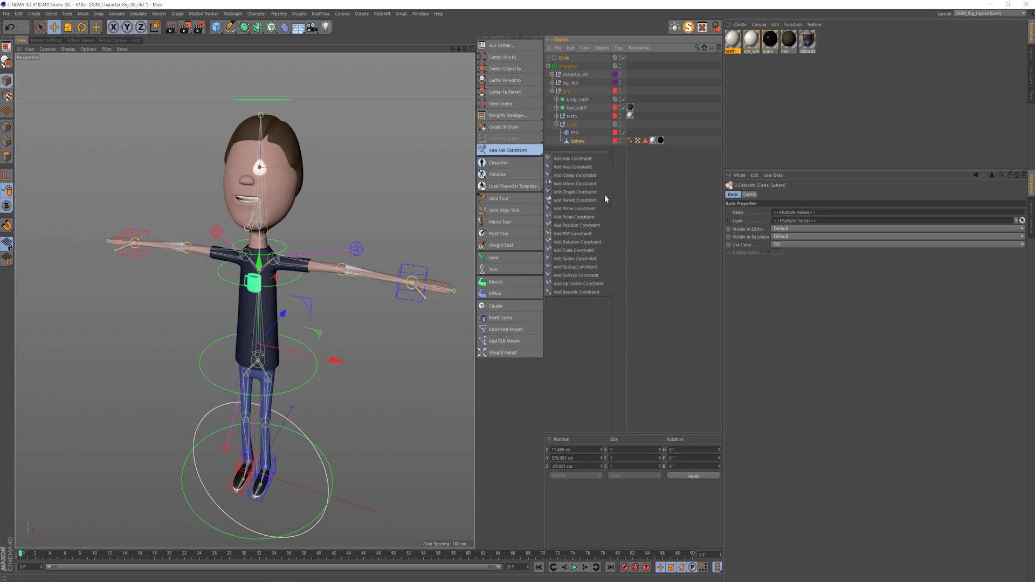
left_click(586, 233)
left_click(652, 248)
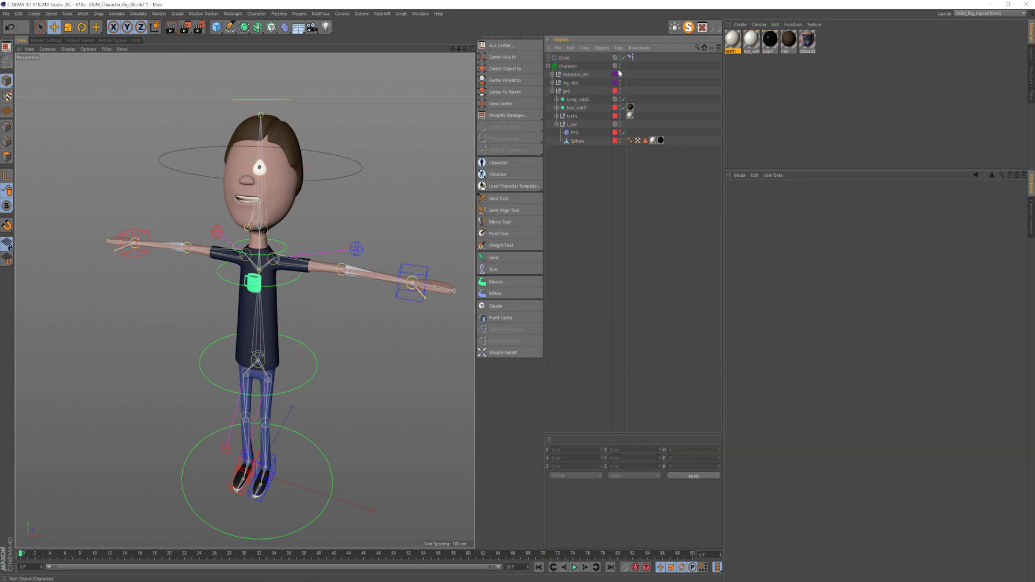
- Set the circle's plane to XZ and its radius to 15 cm
left_click(564, 58)
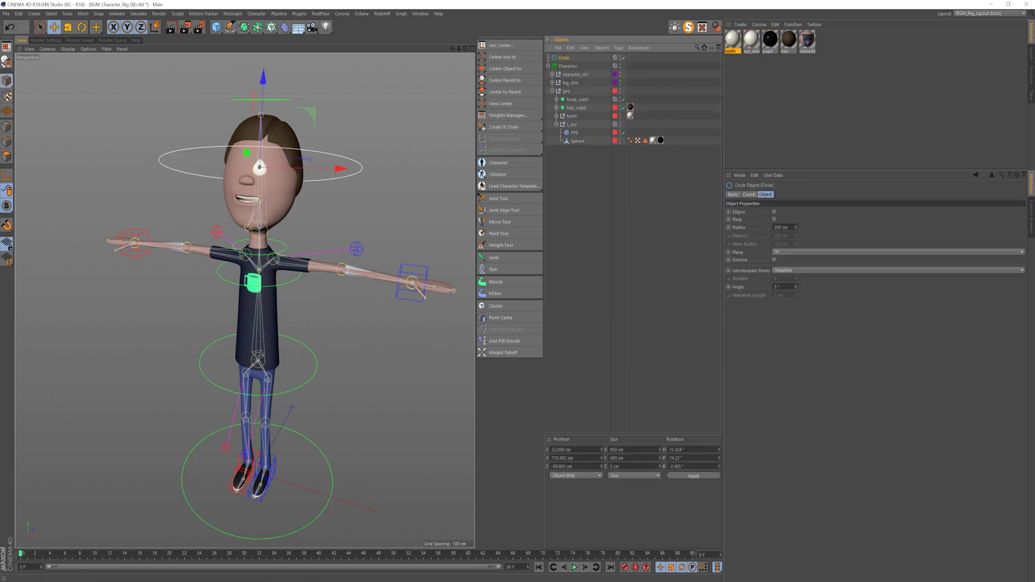
left_click(787, 252)
left_click_drag(789, 228, 704, 223)
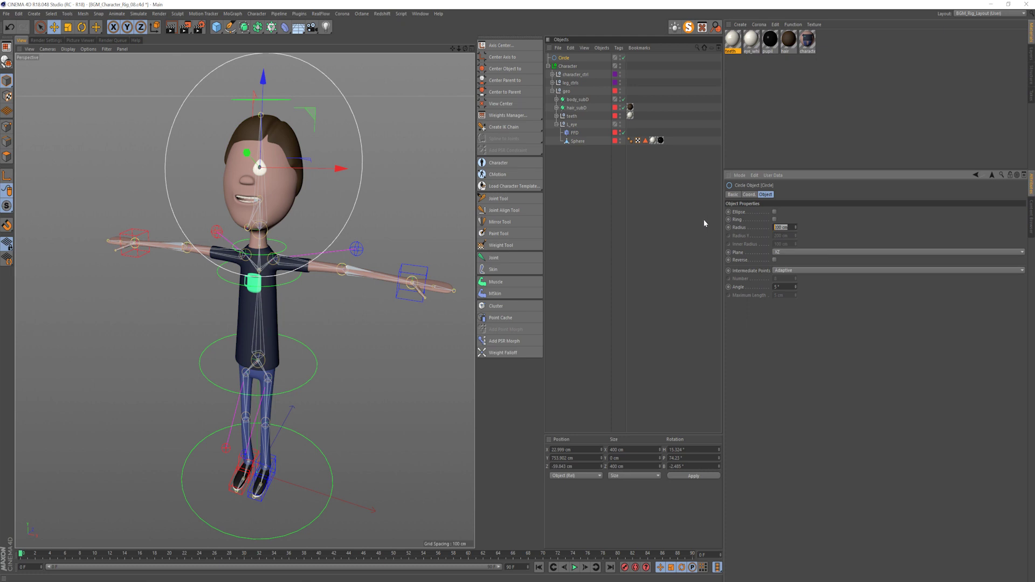
type("15")
key("Return")
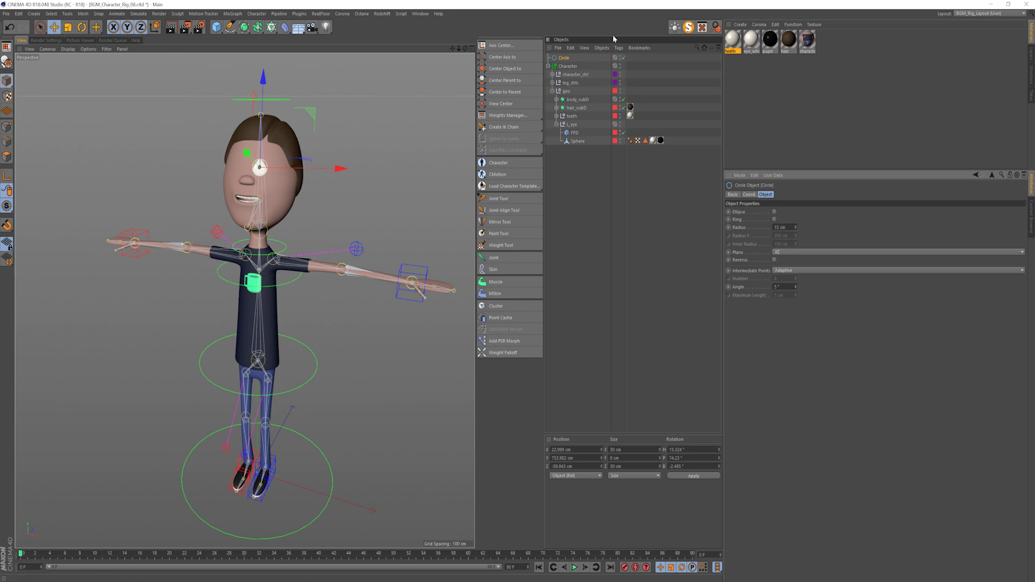
left_click(564, 58)
- Rename the circle L_eye_aim, place it in the ctrls null under character_ctrl, and save the scene
left_click(552, 91)
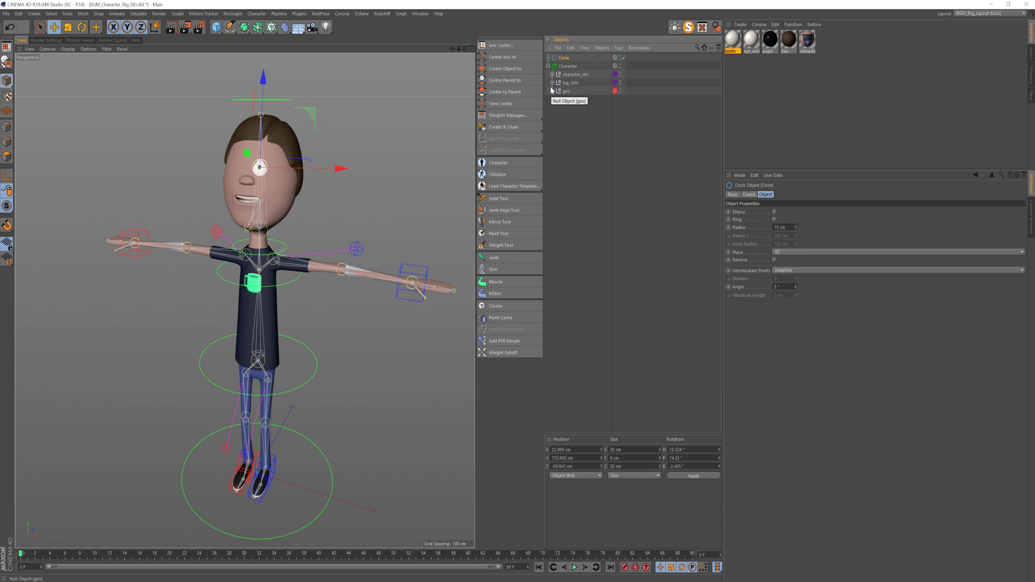
double_click(564, 58)
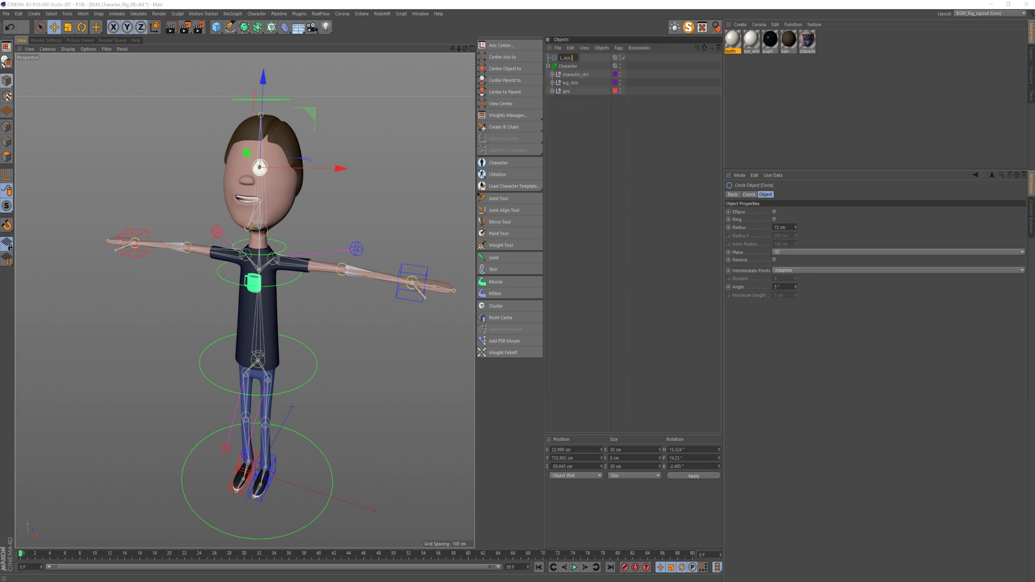
type("L_eye_aim")
key("Return")
left_click(552, 74)
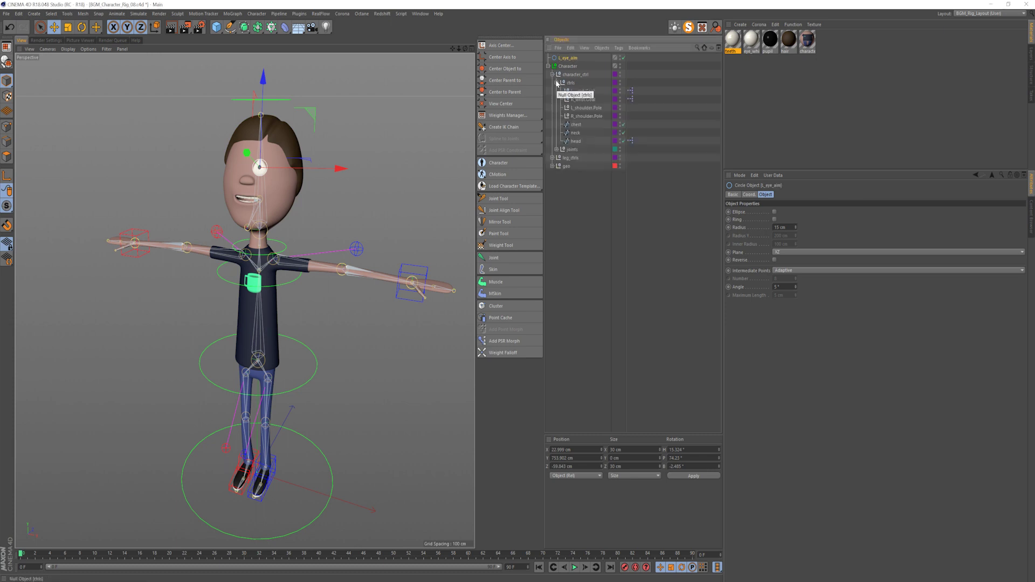
left_click_drag(567, 58, 575, 84)
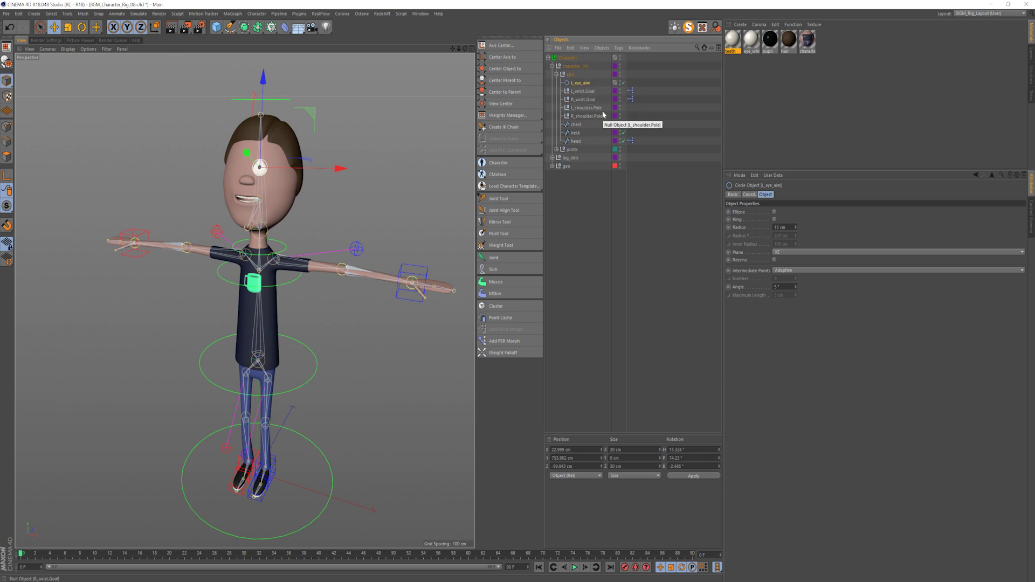
key("ctrl+s")
- Move L_eye_aim straight out in front of the face along its own Y axis, using the side view
key("F2")
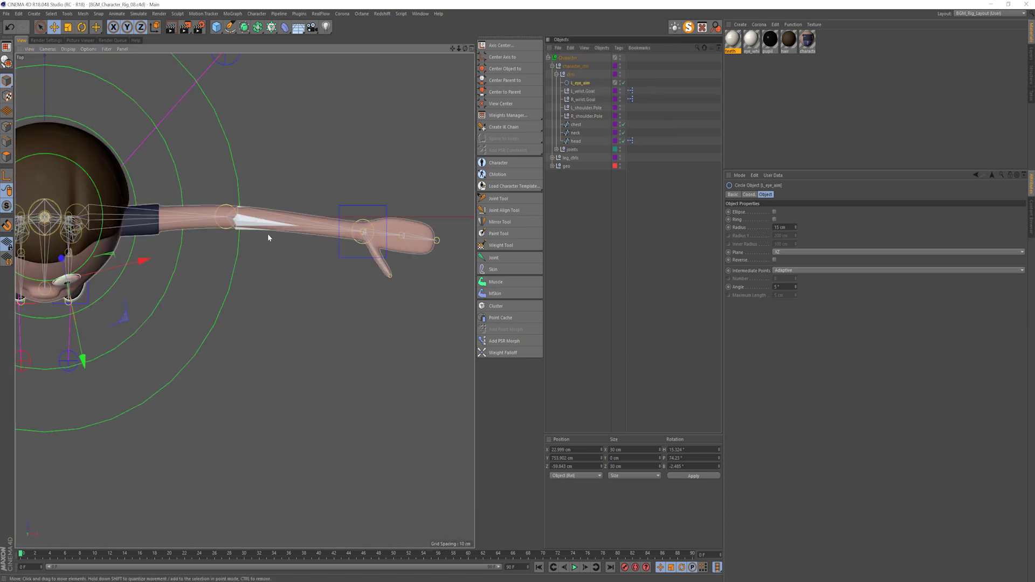
key("F3")
scroll(285, 189, "down", 3)
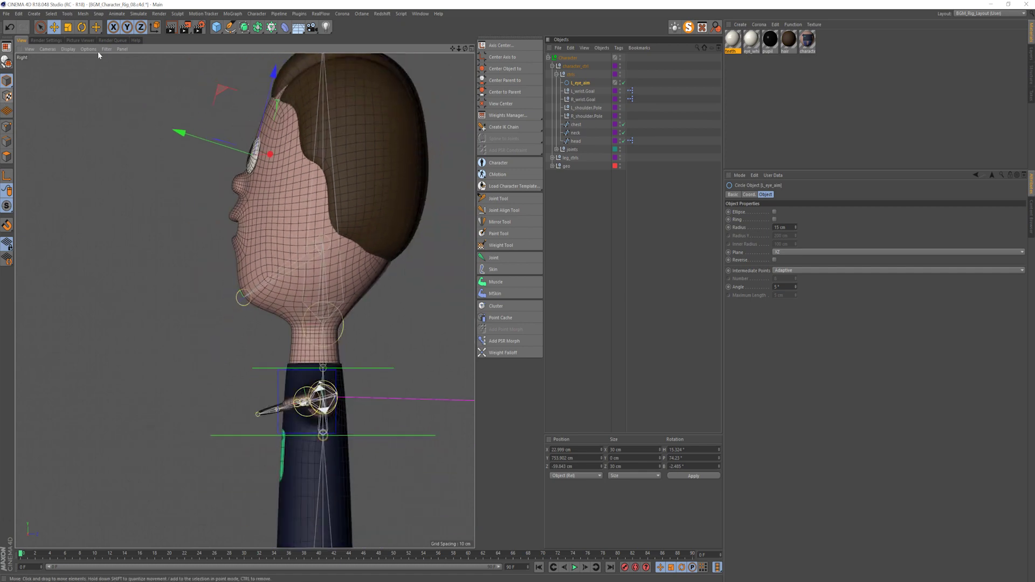
left_click_drag(192, 138, 5, 125)
key("F1")
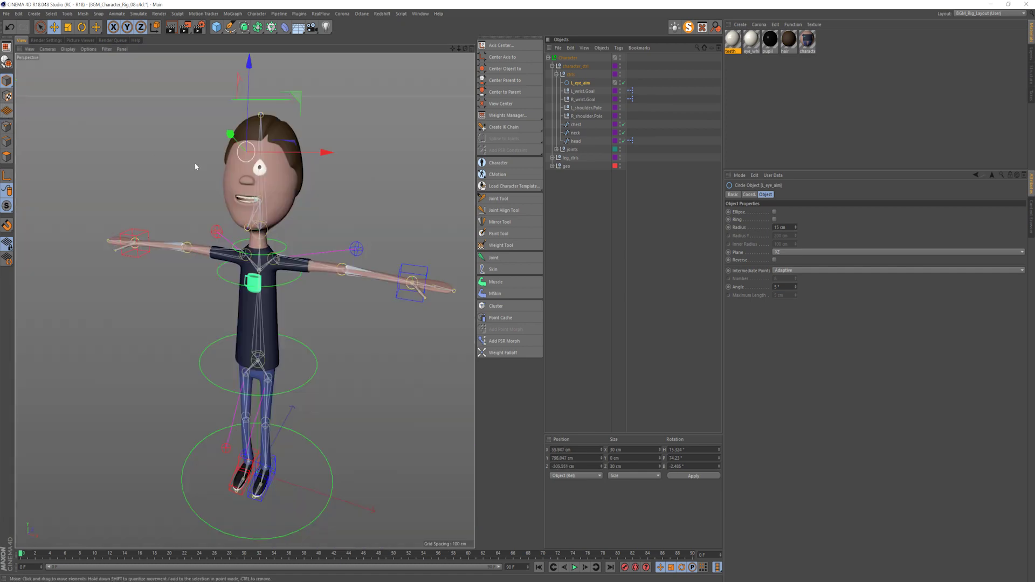
left_click_drag(241, 147, 210, 151, "alt")
right_click_drag(264, 176, 296, 175, "alt")
mouse_move(269, 178)
left_mouse_down("alt")
mouse_move(264, 161)
mouse_move(274, 172)
mouse_move(312, 167)
mouse_move(323, 178)
mouse_move(302, 172)
mouse_move(335, 202)
mouse_move(285, 185)
mouse_move(279, 196)
left_mouse_up("alt")
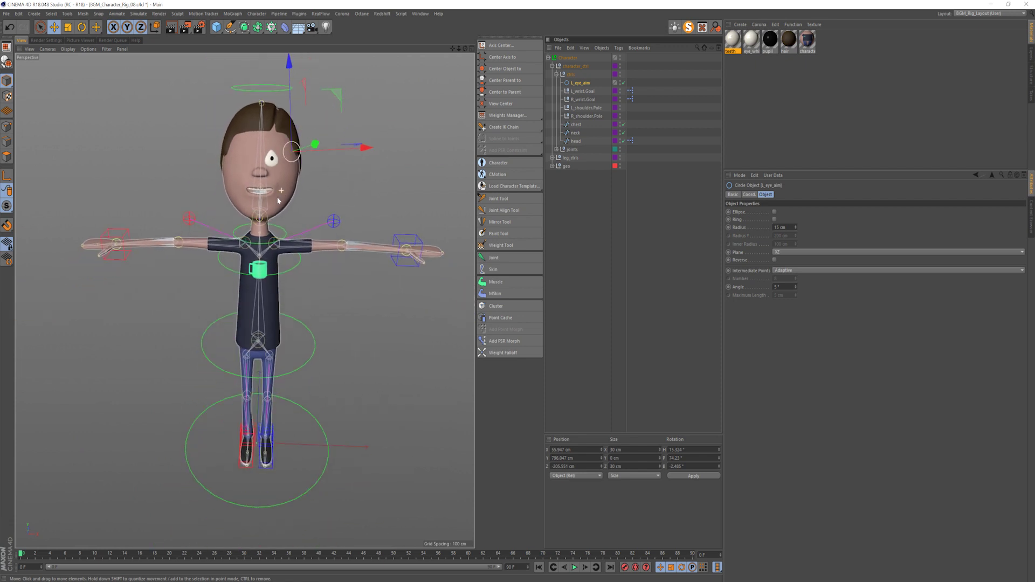
- Add a Rectangle spline to the scene
left_click(572, 227)
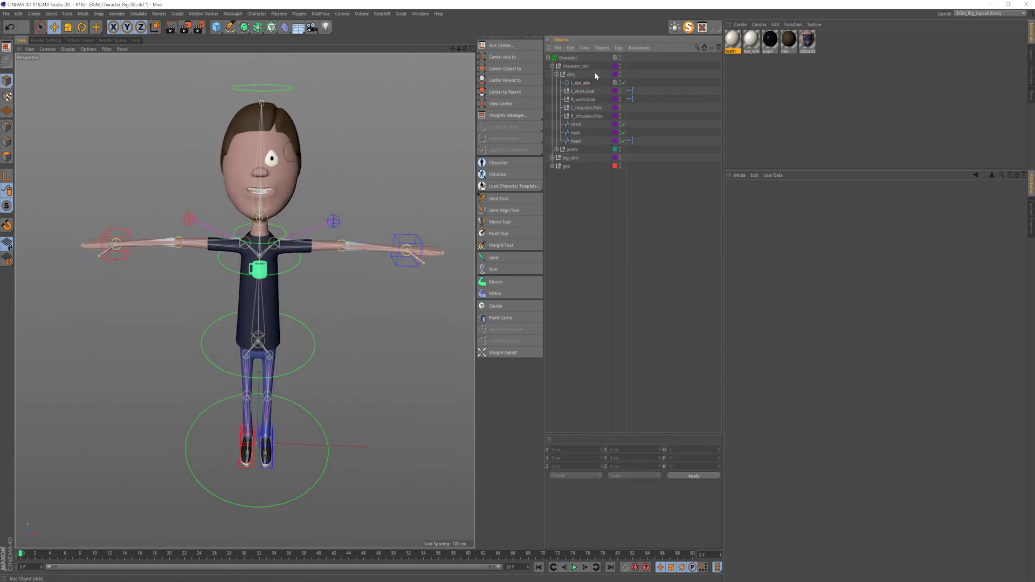
left_click(581, 83)
left_click(579, 183)
left_click(217, 27)
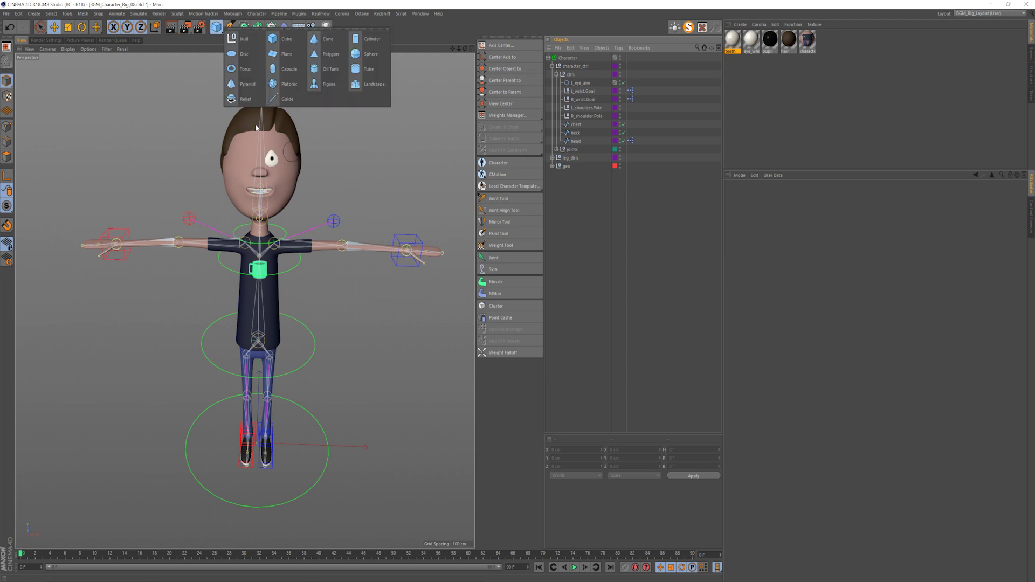
left_click(230, 27)
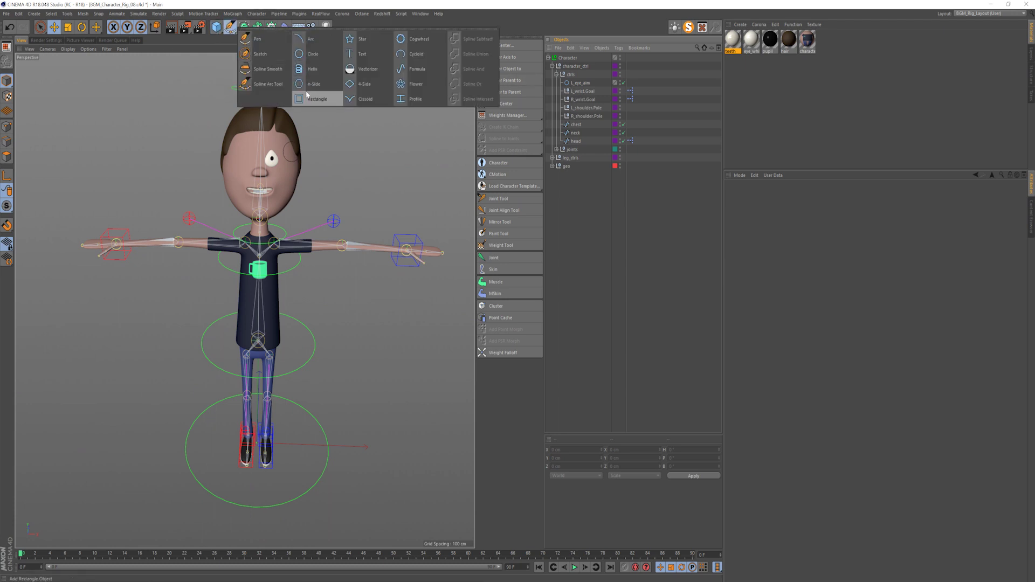
left_click(305, 85)
- Place the Rectangle in the ctrls null above L_eye_aim
key("F4")
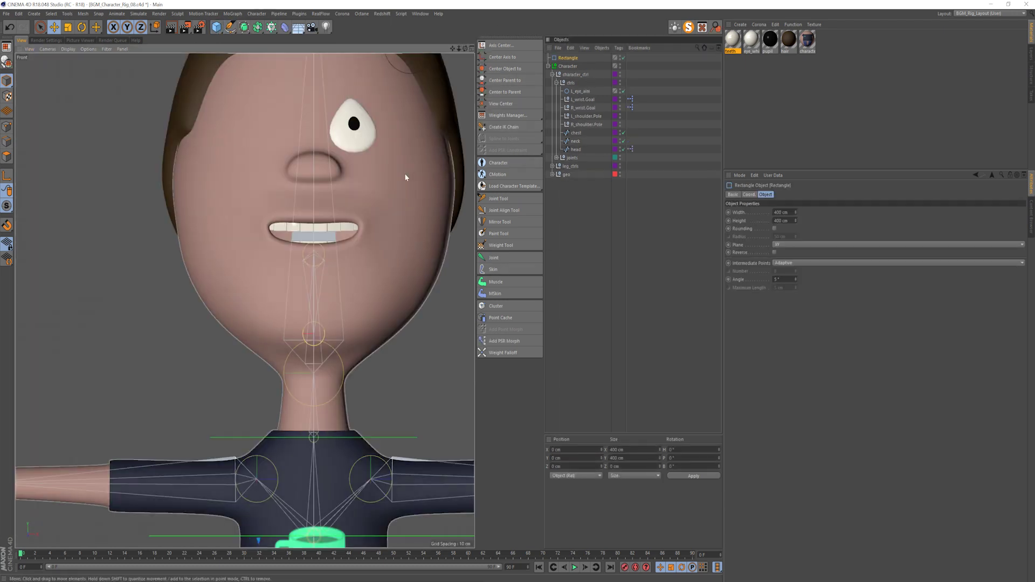
scroll(392, 179, "down", 8)
middle_click_drag(360, 225, 321, 225, "alt")
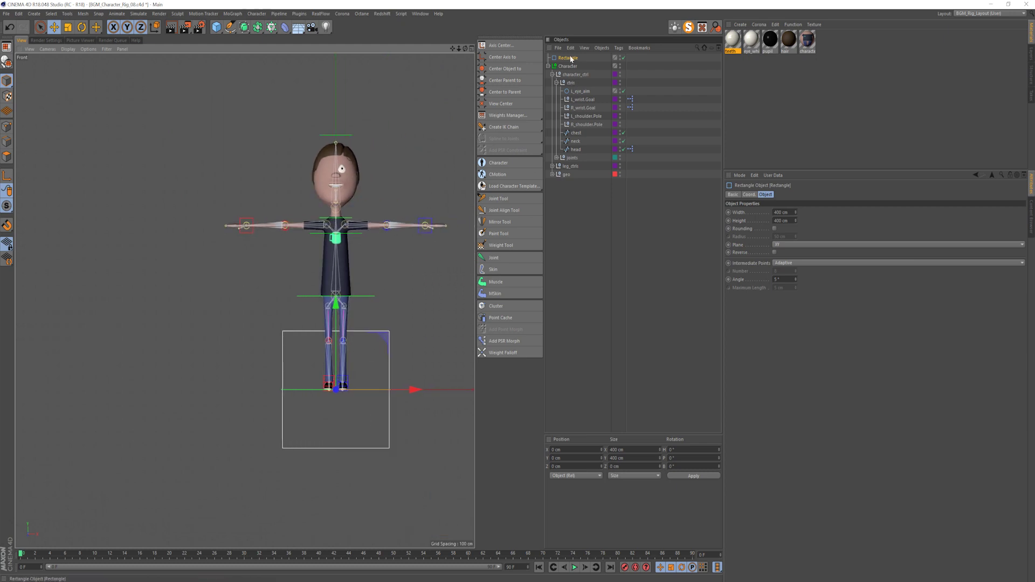
left_click(577, 91)
left_click(749, 194)
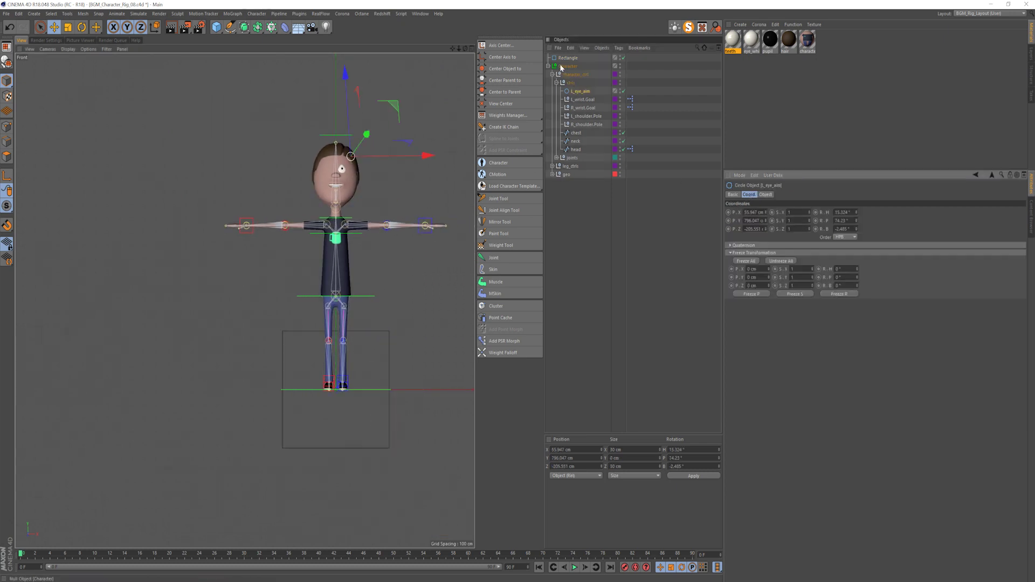
left_click_drag(566, 57, 576, 90)
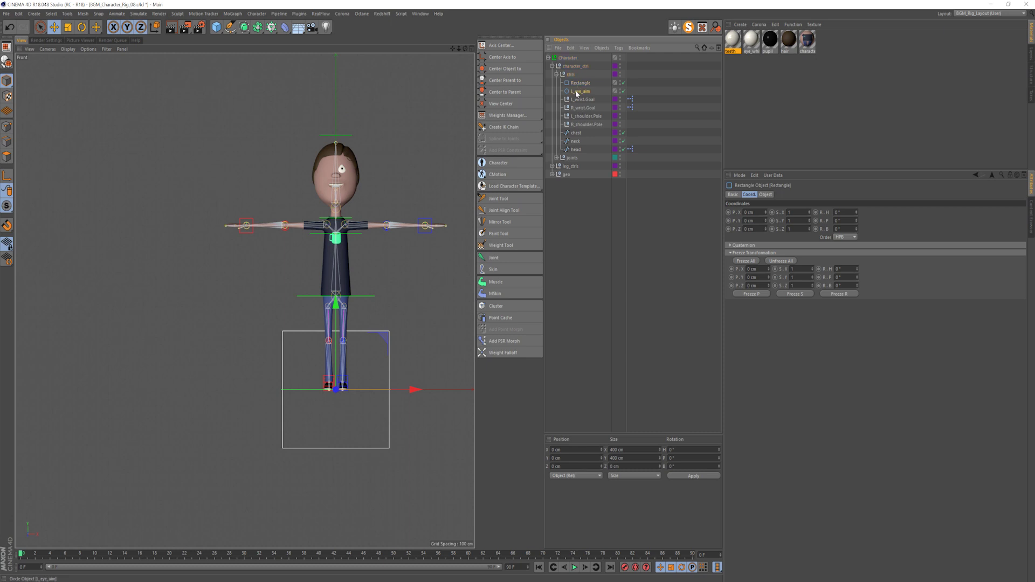
- Align the Rectangle to L_eye_aim with a PSR constraint
left_click(576, 91, "ctrl")
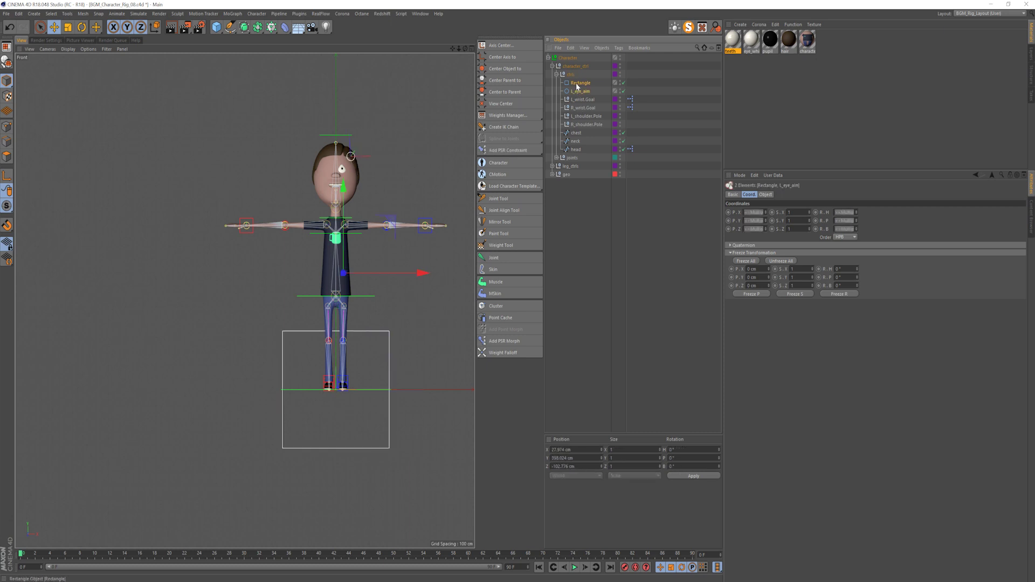
key("shift+c")
type("ps")
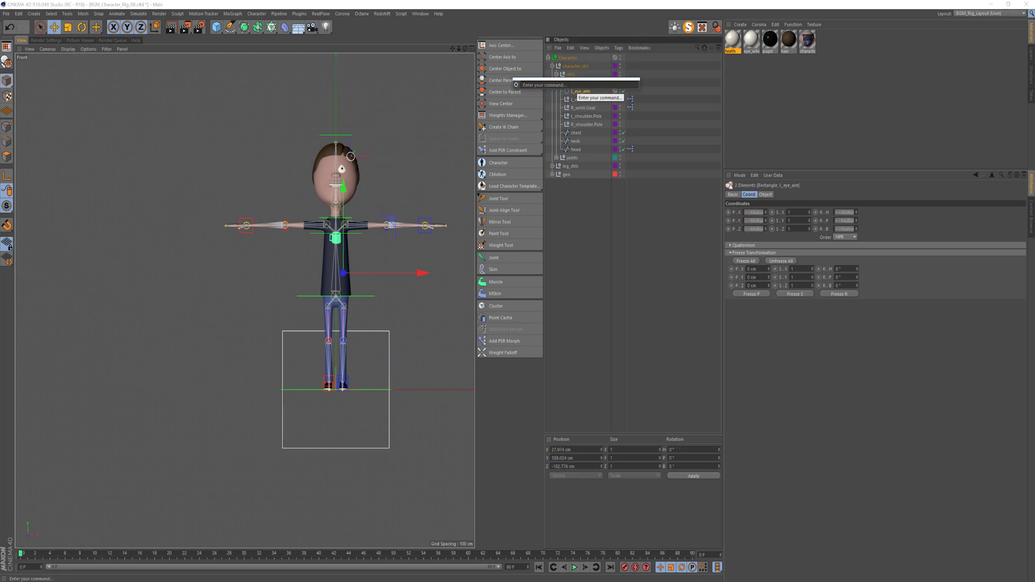
type("r")
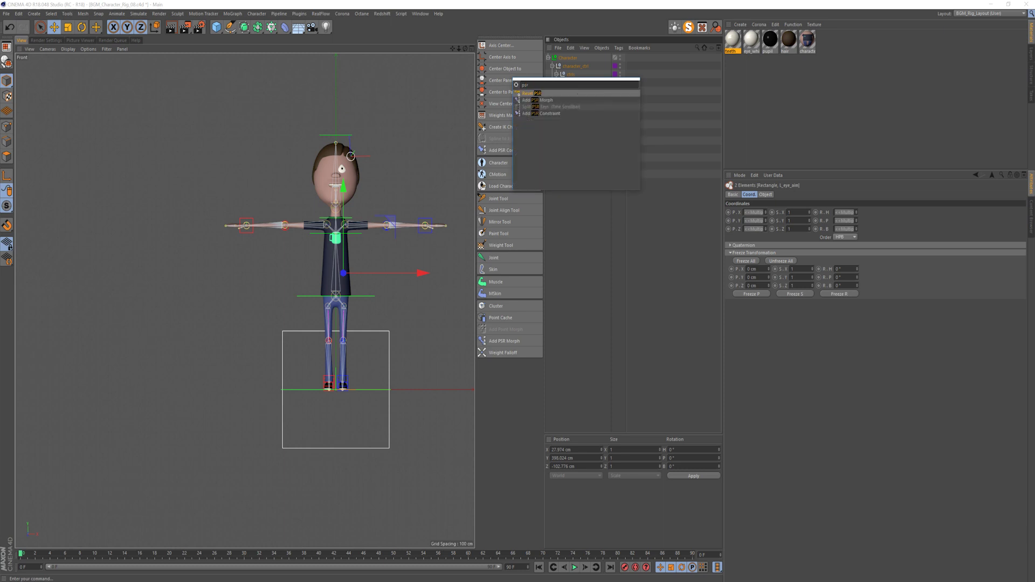
left_click(551, 113)
left_click(573, 205)
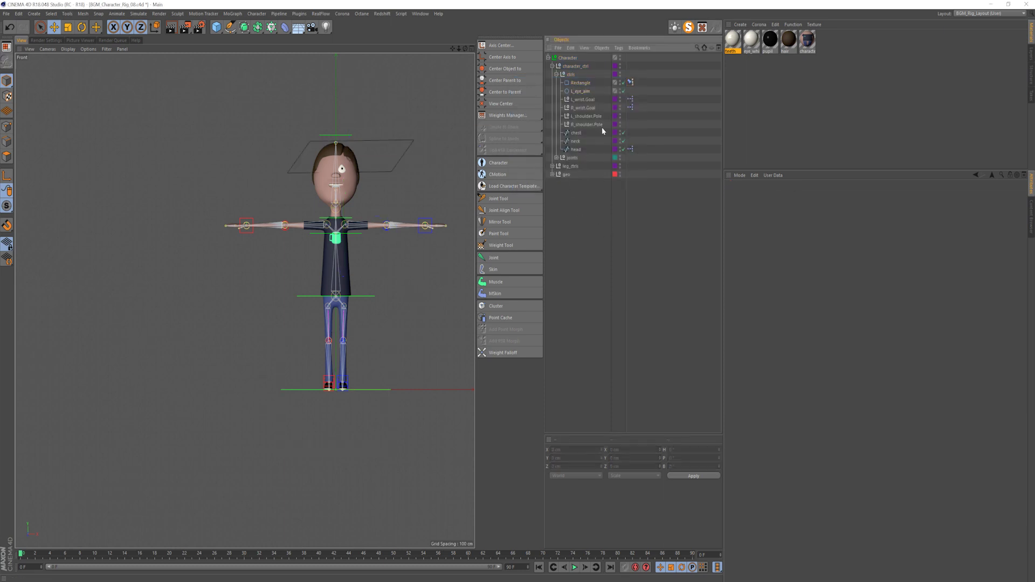
- Set the Rectangle's heading, pitch and bank rotations to 0° and its X position to 0 cm
left_click(586, 82)
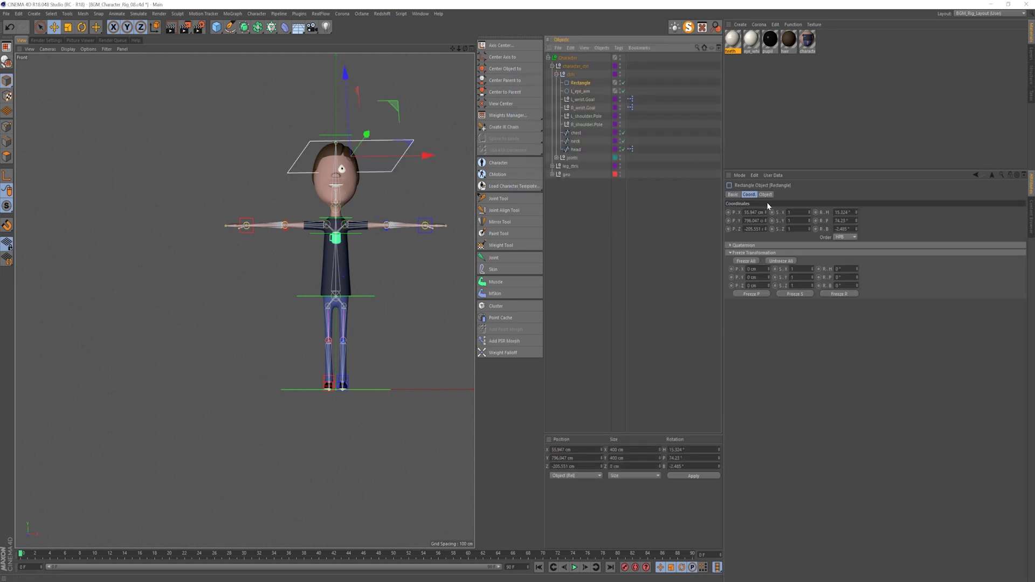
left_click(843, 212)
type("0")
key("Tab")
type("0")
key("Tab")
type("0")
key("Return")
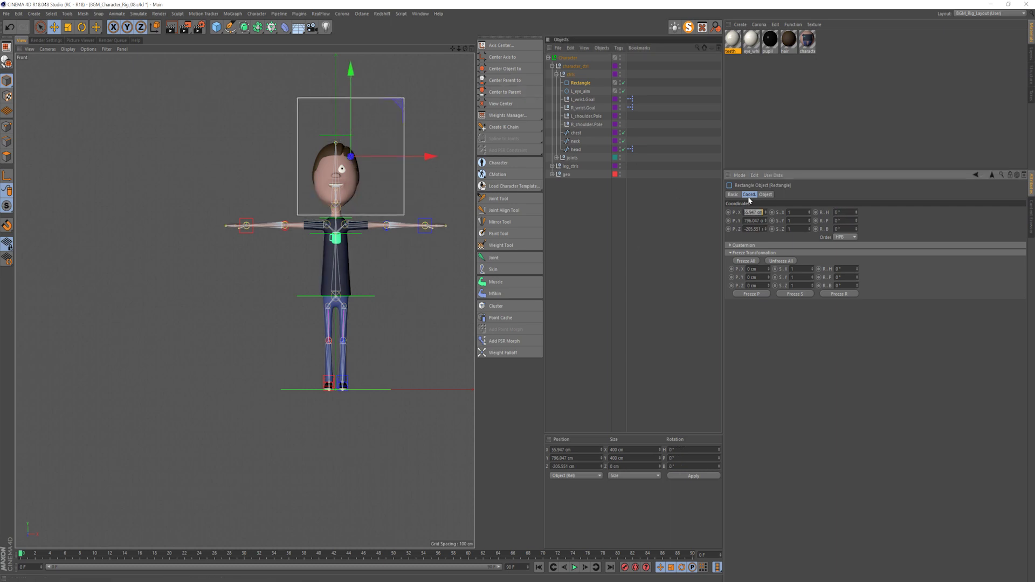
type("0")
key("Return")
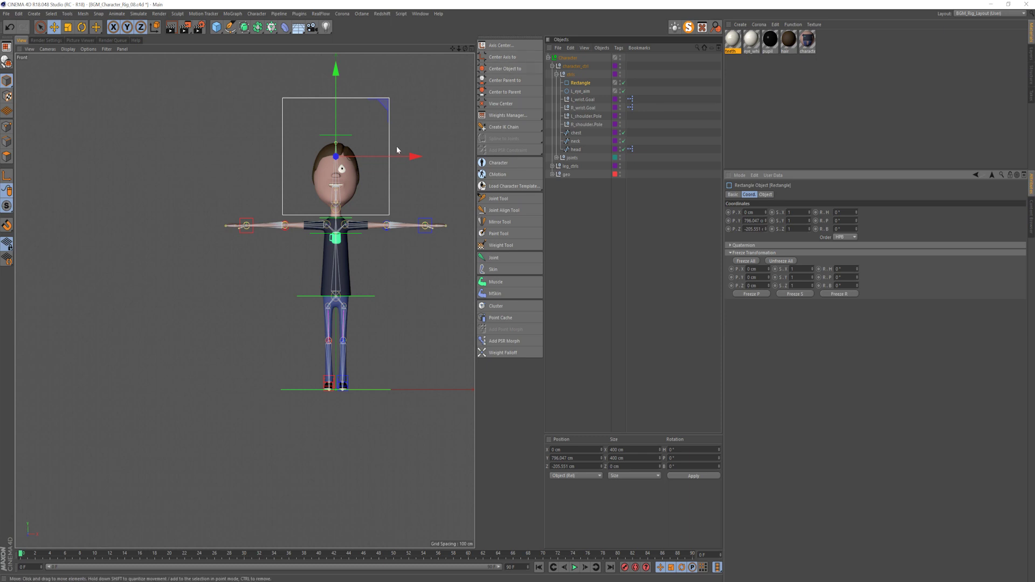
- Reduce the Rectangle to about 259 cm wide and 192 cm high
left_click(766, 194)
left_click_drag(795, 212, 811, 264)
left_click_drag(797, 220, 807, 306)
key("F1")
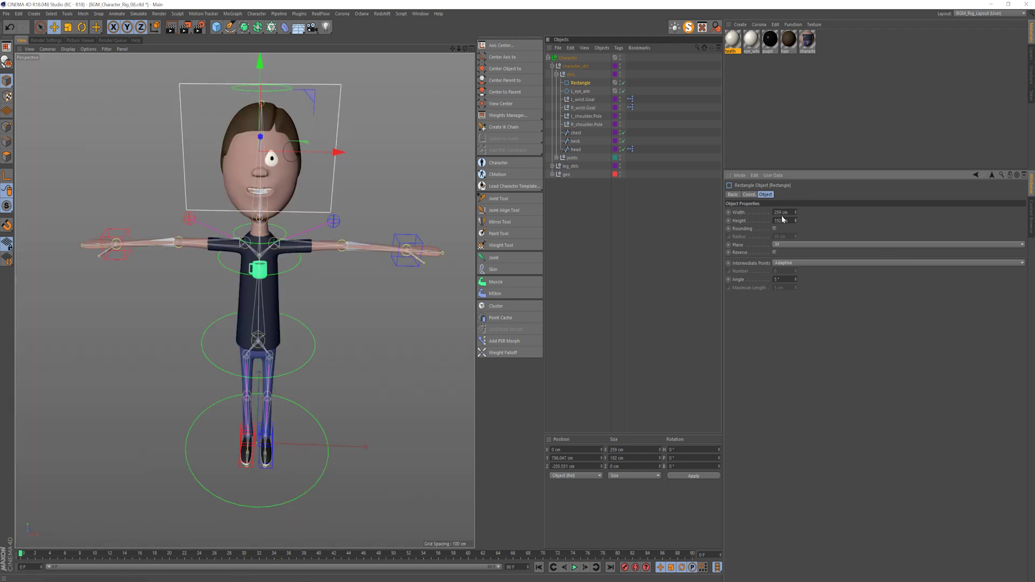
- Set the Rectangle's width to 300 cm and its height to 180 cm
type("300")
key("Return")
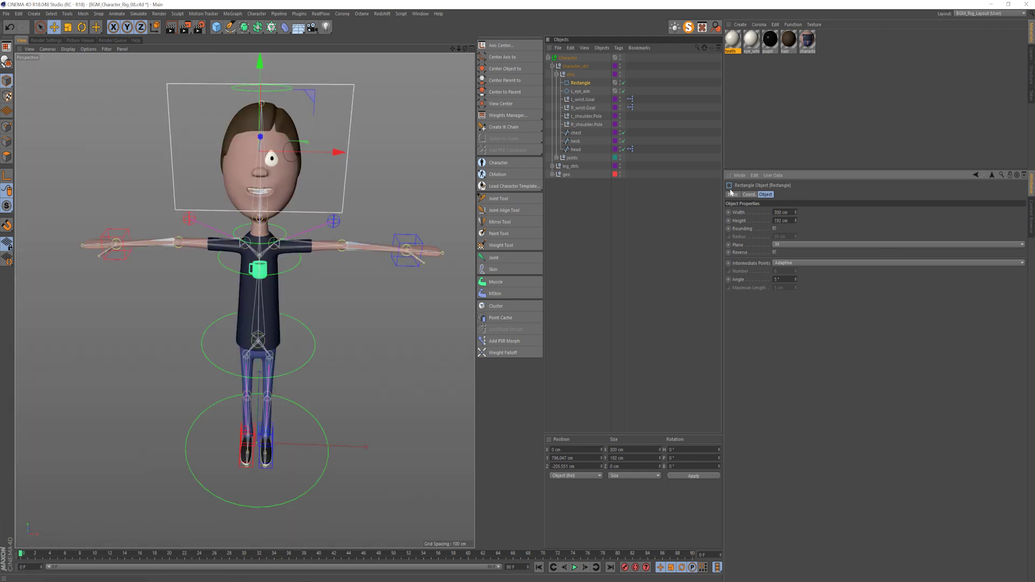
key("Tab")
type("180")
key("Return")
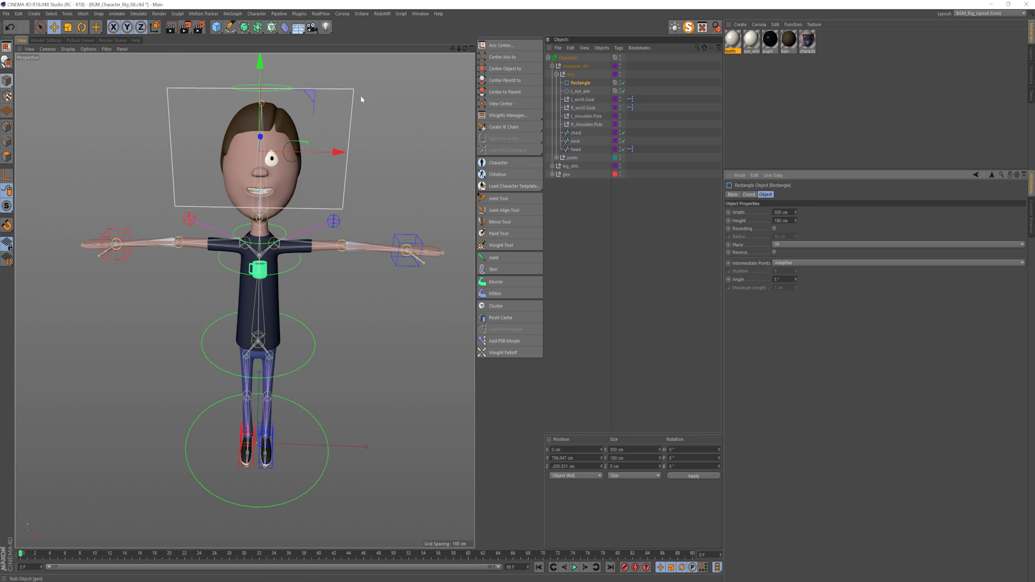
- Rename the Rectangle in the ctrls null as Eye_ctrl
scroll(278, 157, "up", 2)
left_click_drag(279, 158, 272, 173, "alt")
left_click(566, 225)
left_click_drag(245, 301, 249, 219, "alt")
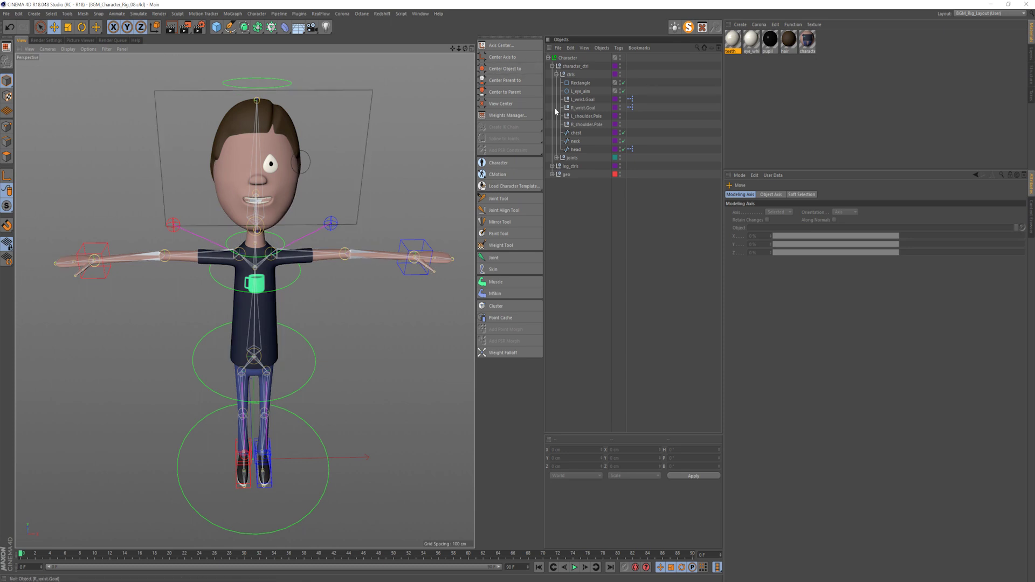
left_click(583, 84)
double_click(584, 83)
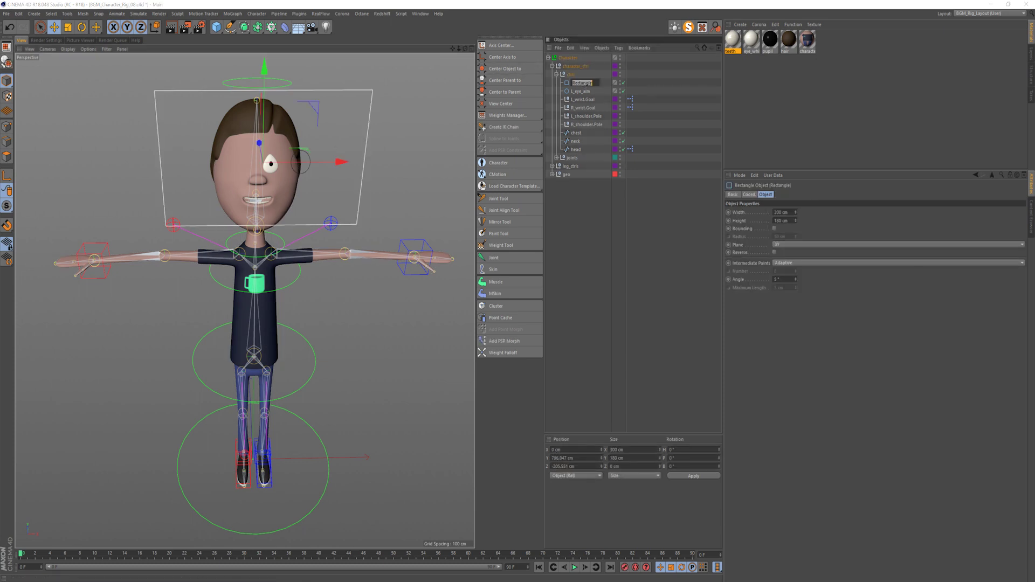
type("Eye_ctrl")
key("Return")
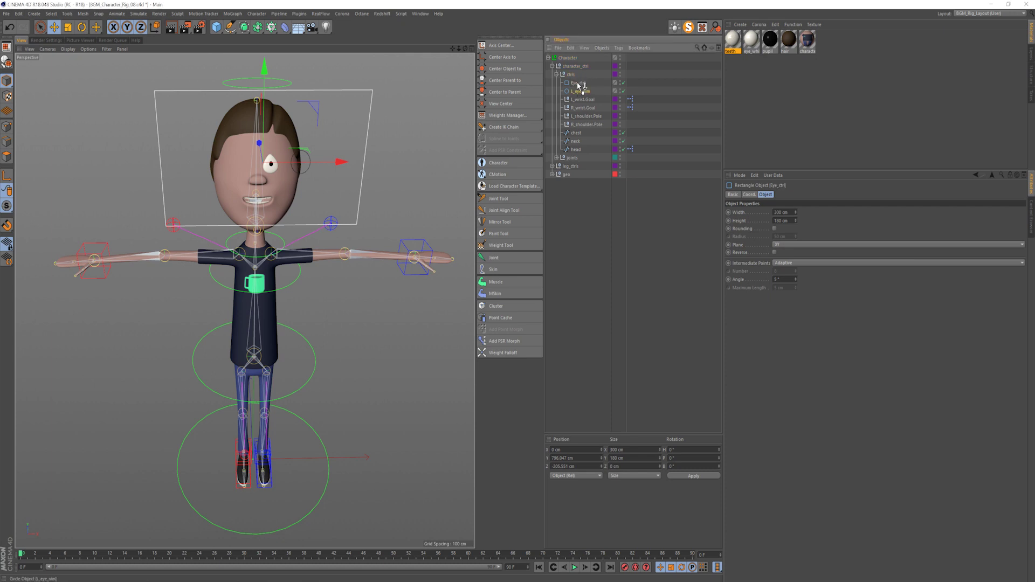
- Nest L_eye_aim under Eye_ctrl and freeze all coordinates of both objects
left_click_drag(580, 90, 581, 84)
left_click(581, 83, "ctrl")
left_click(748, 194)
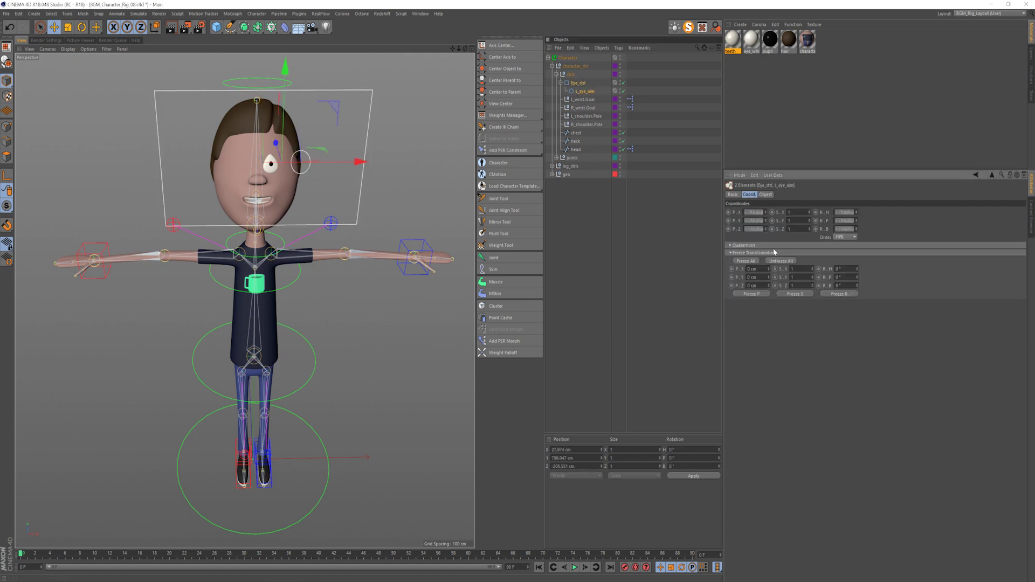
left_click(746, 261)
left_click(618, 253)
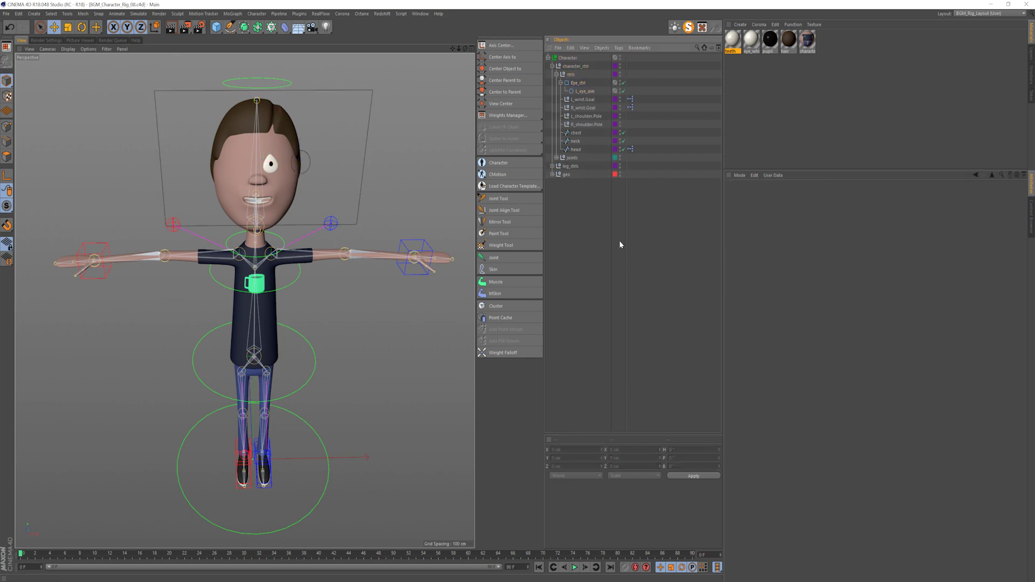
- Take the FFD and Sphere out of the L_eye null and delete the emptied null
middle_click_drag(208, 182, 211, 201, "alt")
right_click_drag(226, 201, 286, 201, "alt")
mouse_move(283, 199)
left_mouse_down("alt")
mouse_move(332, 205)
mouse_move(272, 214)
left_mouse_up("alt")
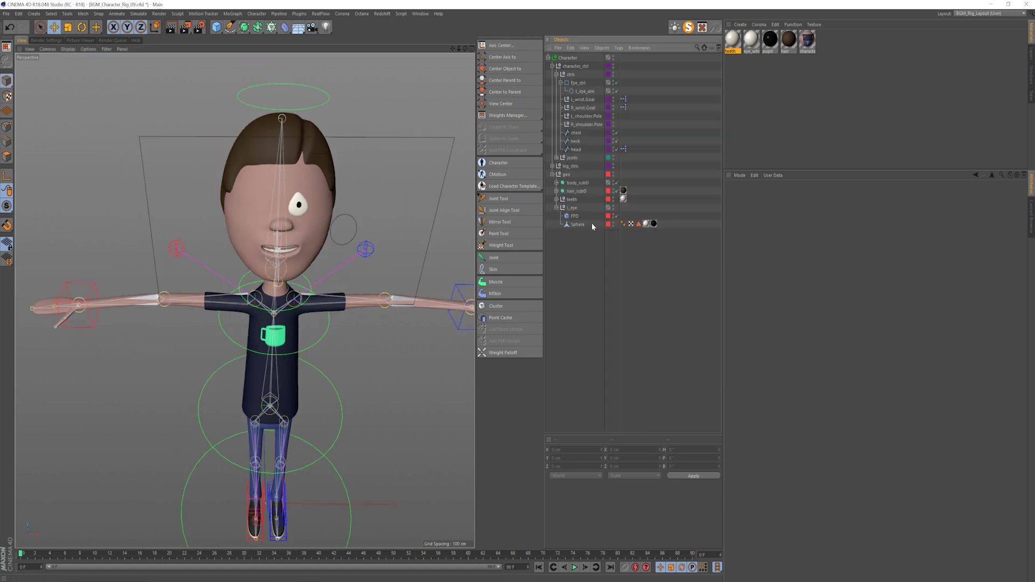
left_click(581, 216)
left_click_drag(580, 237, 568, 205)
left_click(573, 225)
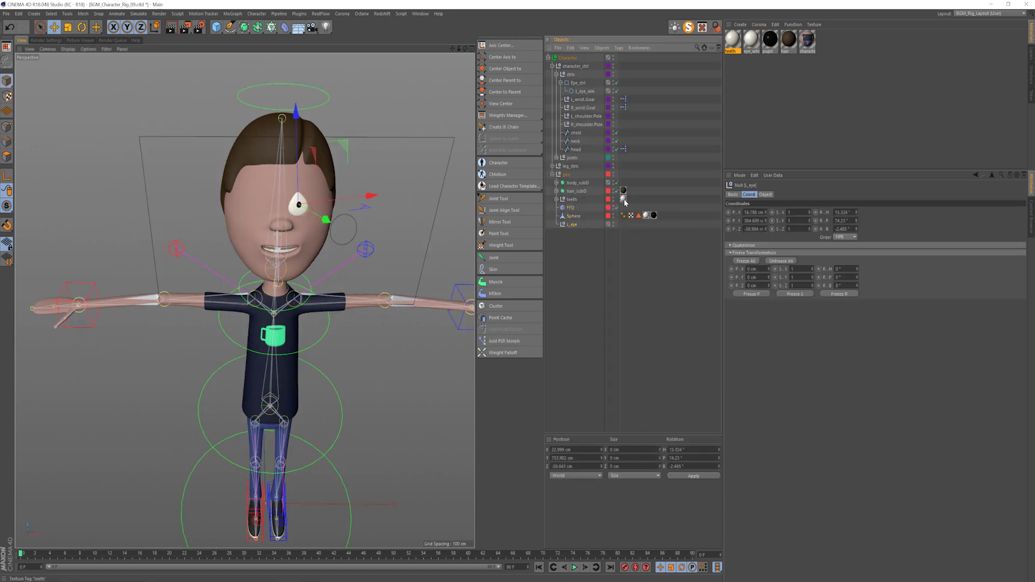
key("Delete")
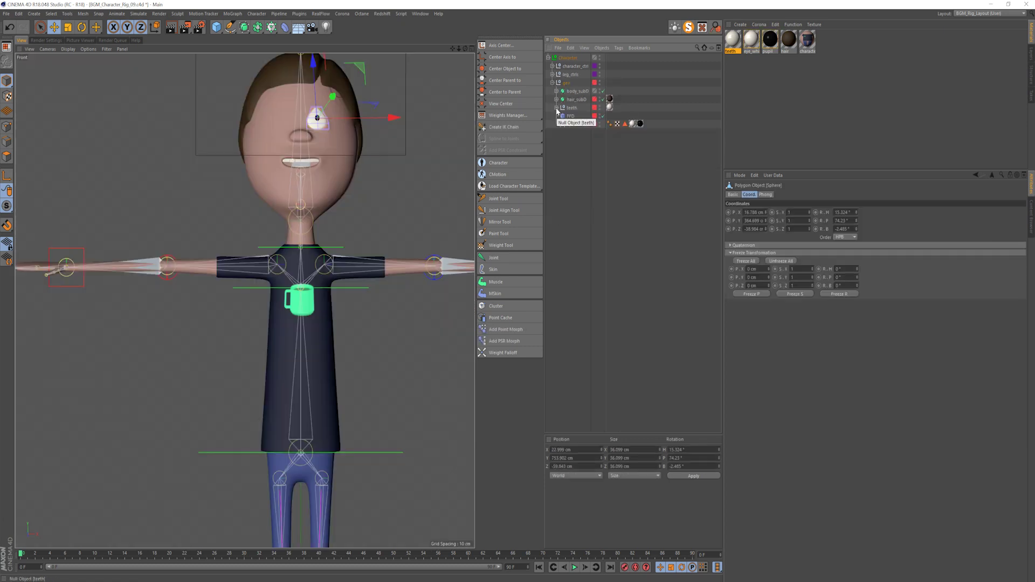
- Move the eye's FFD and Sphere out of the geo null, placing them directly above it in the Character hierarchy
left_click(571, 117)
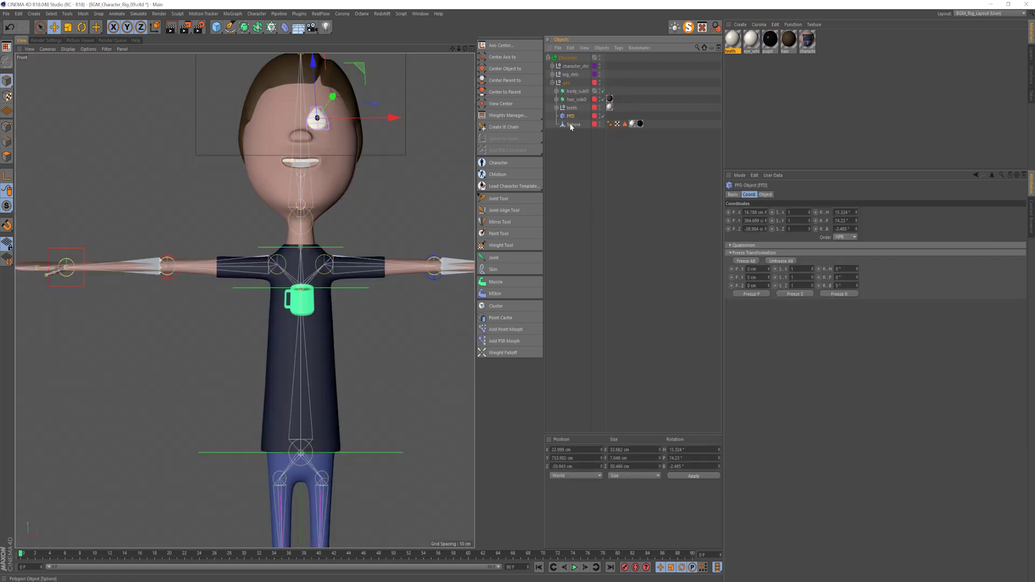
left_click(571, 125, "ctrl")
left_click_drag(559, 81, 560, 78)
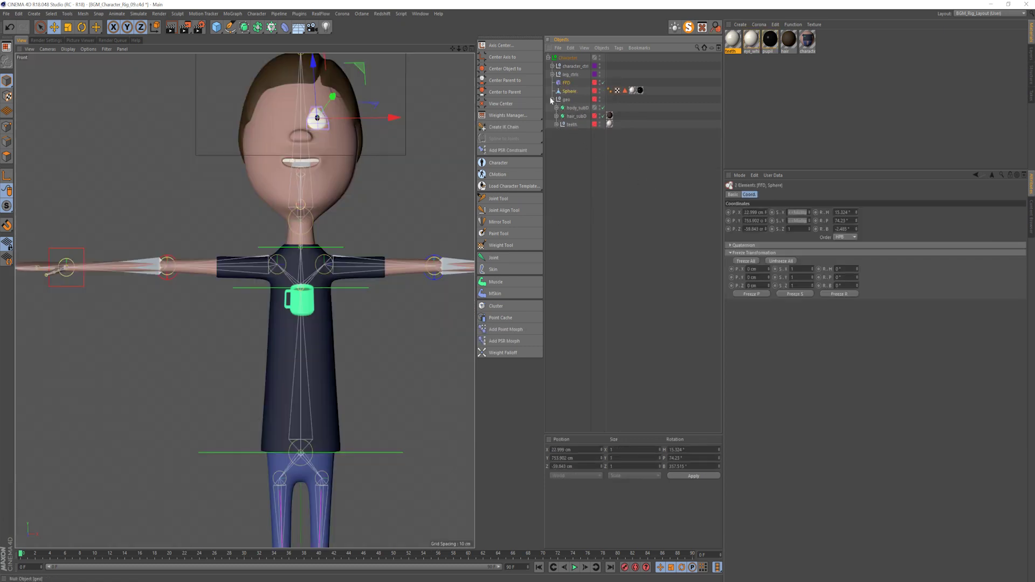
left_click(552, 99)
scroll(321, 150, "up", 2)
key("F1")
left_click_drag(305, 210, 320, 246, "alt")
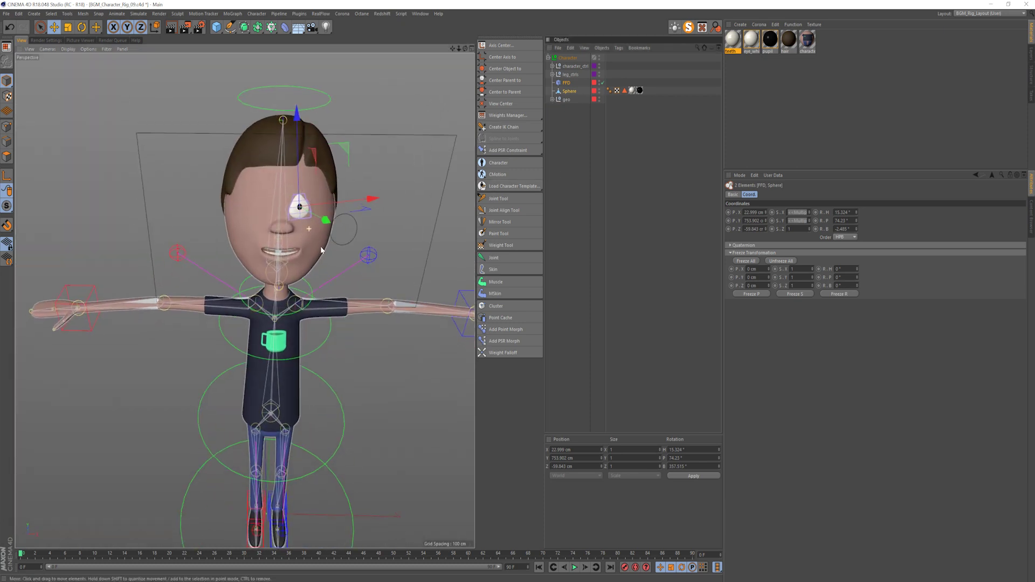
- Group the FFD and Sphere into a null named Left_eye
left_click(621, 141)
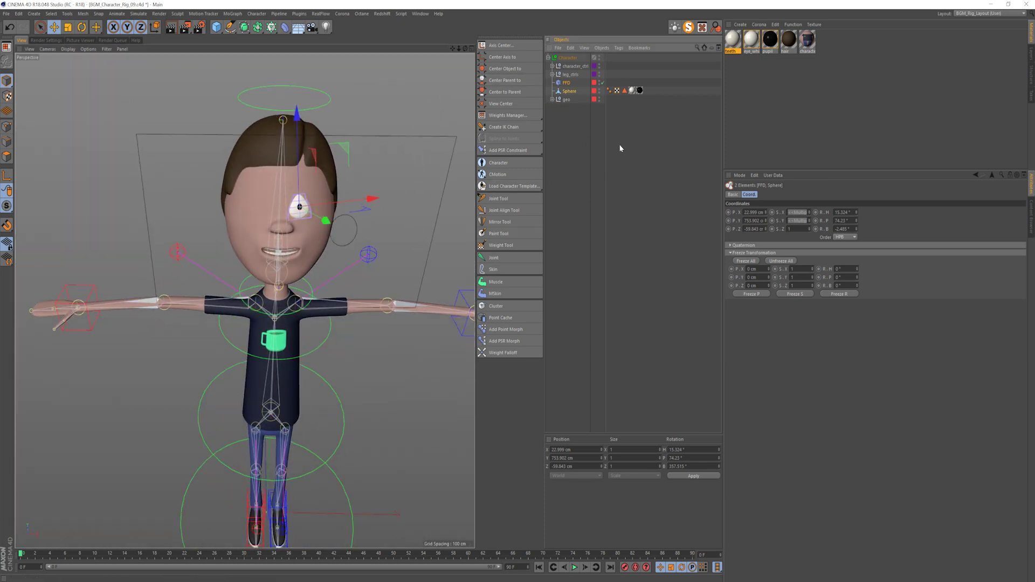
left_click_drag(358, 207, 332, 222, "alt")
scroll(332, 222, "up", 2)
right_click_drag(333, 219, 327, 221, "alt")
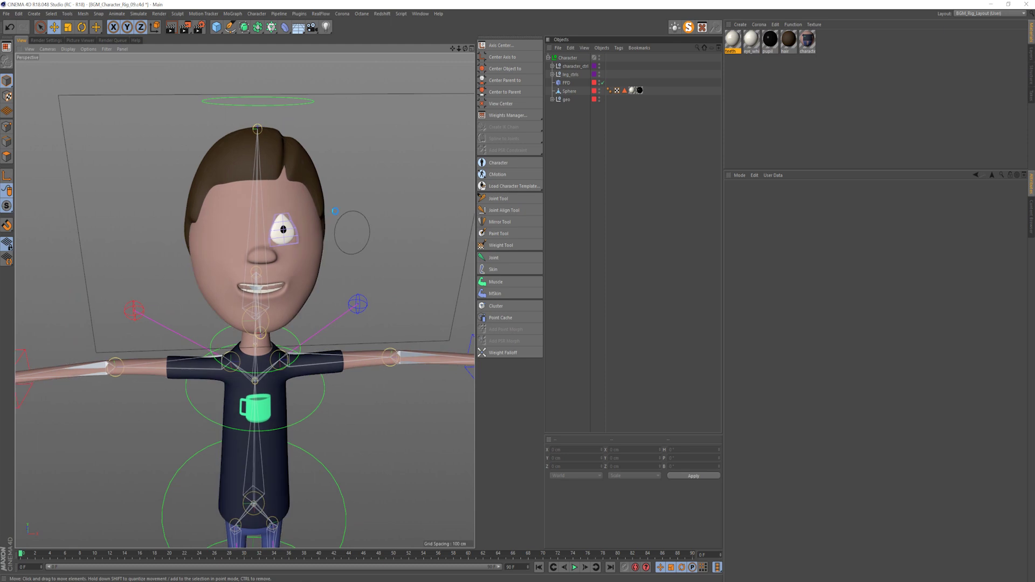
left_click(565, 91)
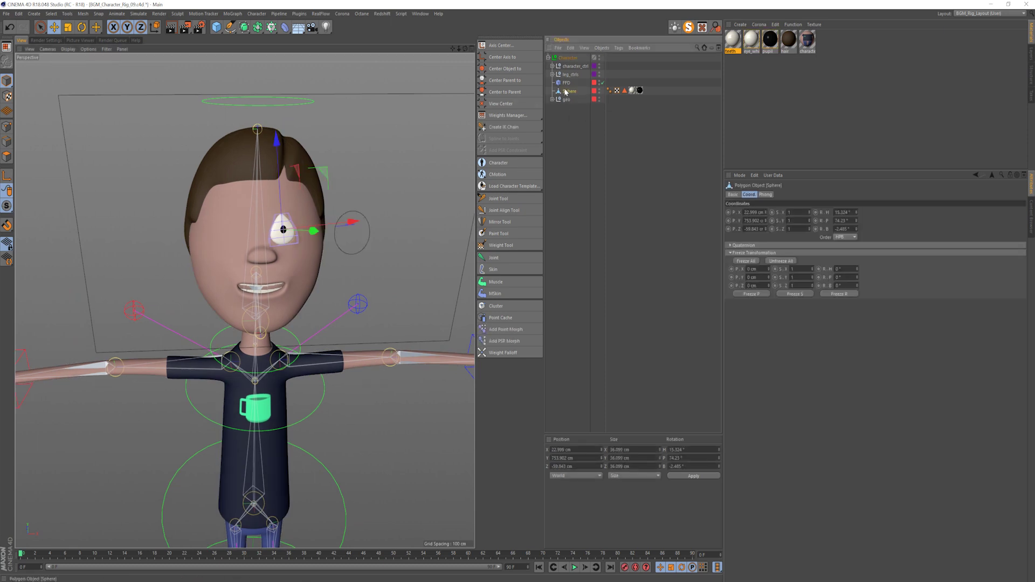
left_click(567, 83)
left_click(566, 91, "shift")
key("alt+g")
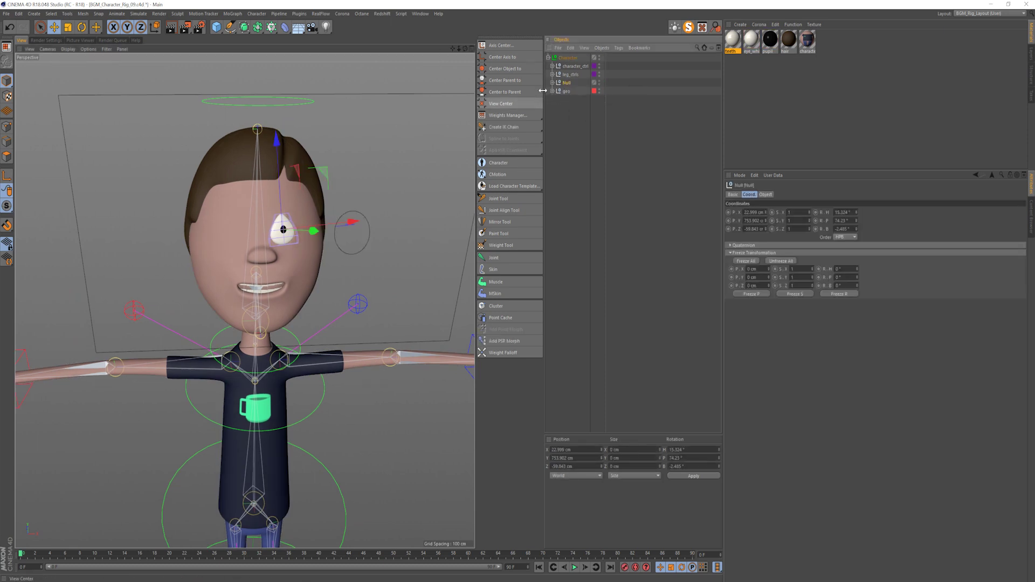
double_click(567, 82)
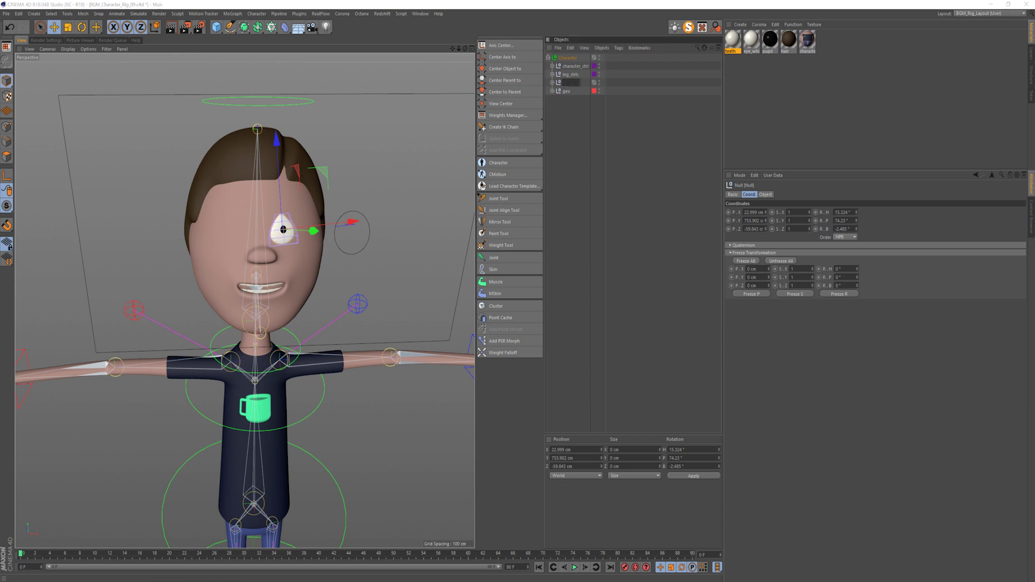
key("Return")
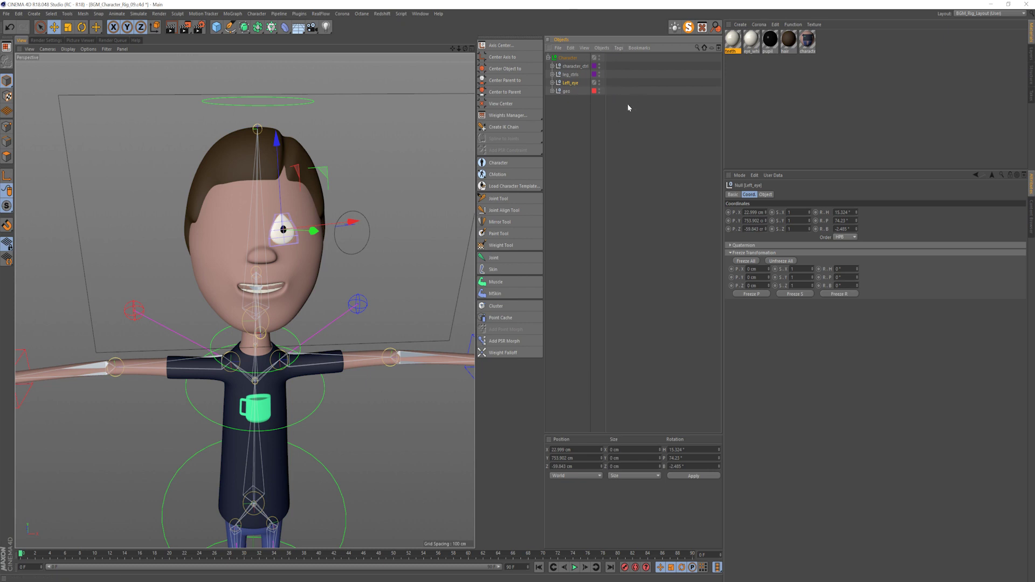
- Duplicate the Left_eye null and name the copy Right_eye
left_click_drag(566, 86, 570, 89, "ctrl")
double_click(572, 92)
left_click(586, 91)
key("BackSpace")
key("BackSpace")
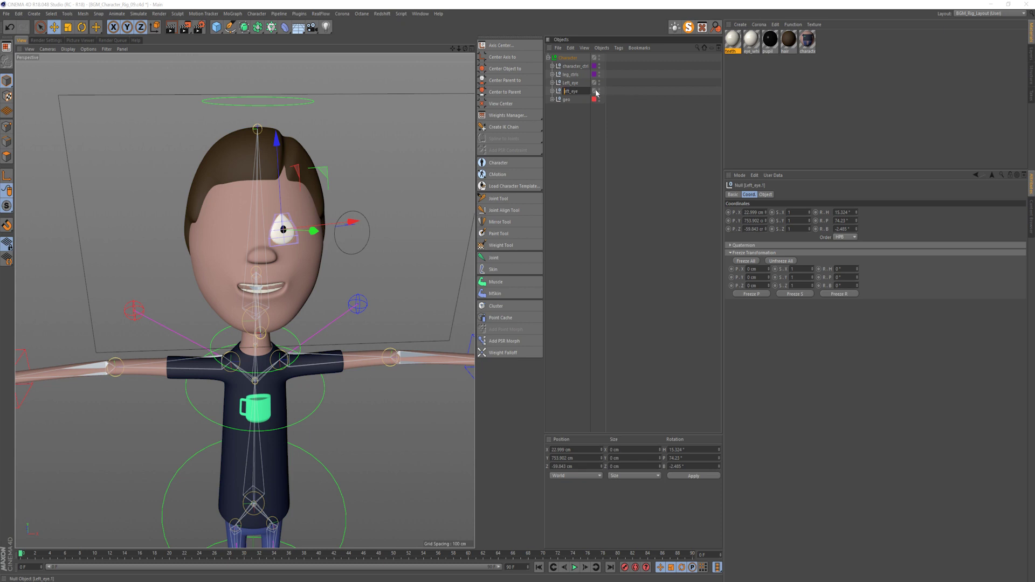
type("R")
key("Return")
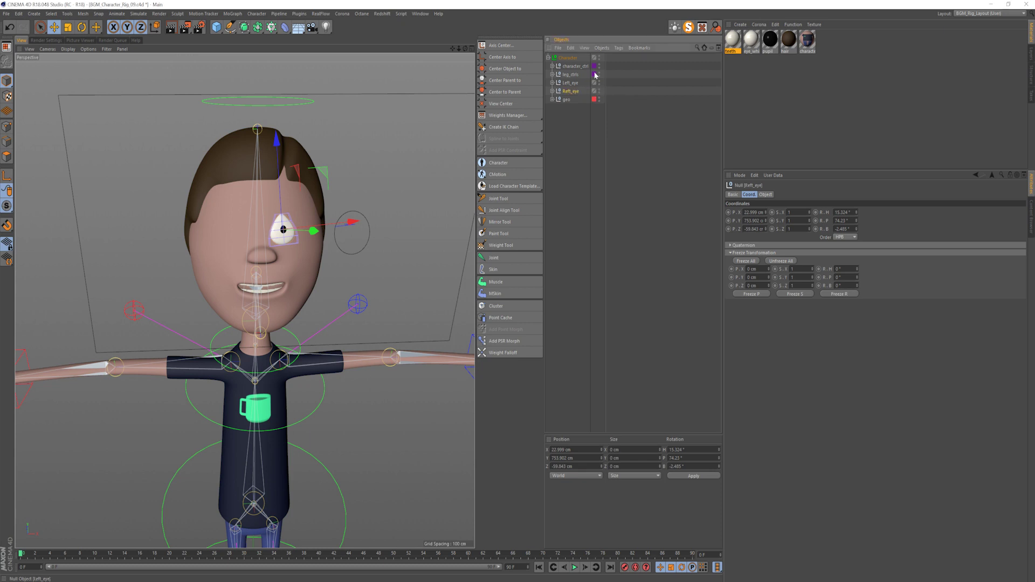
double_click(569, 91)
left_click(573, 91)
key("BackSpace")
type("Right_eye")
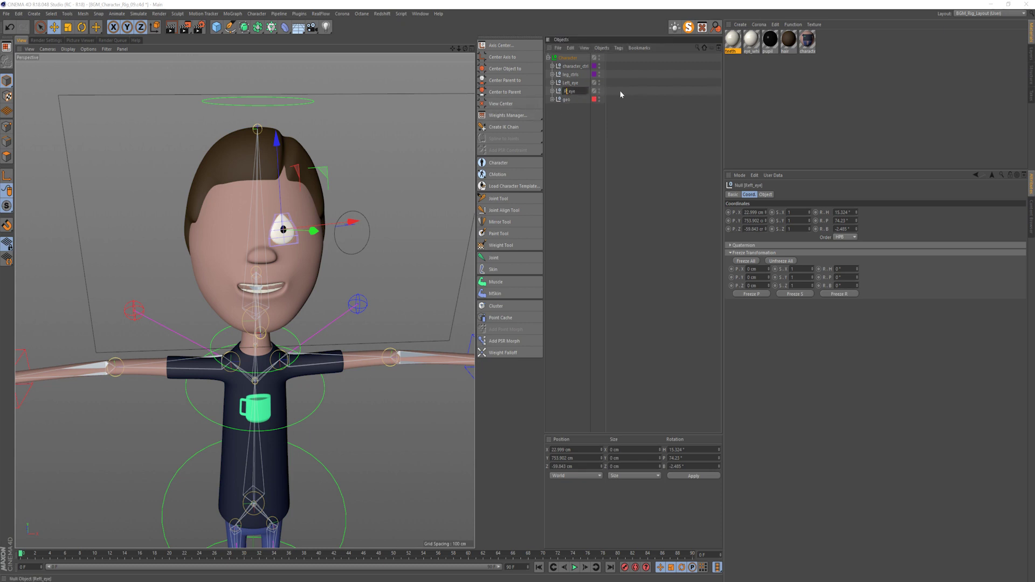
key("Return")
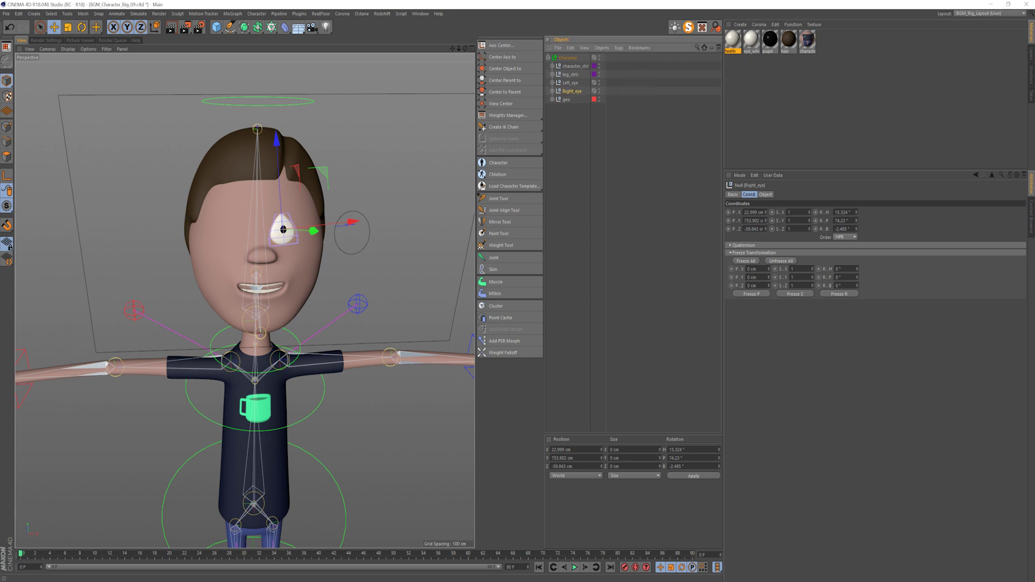
- Set Right_eye's X position to -22.999 cm and reverse the signs of its heading and bank rotations
left_click(746, 213)
key("Return")
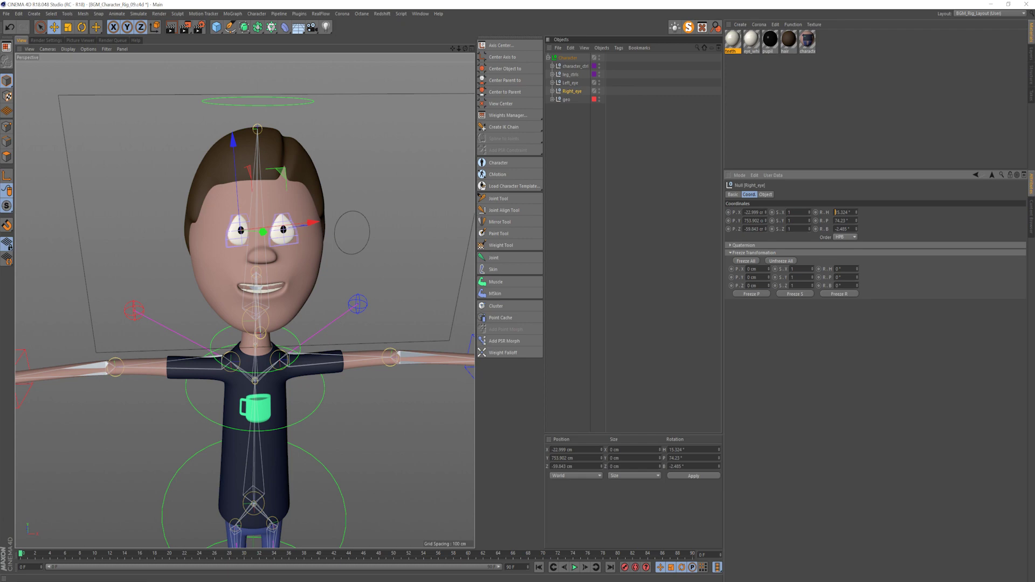
type("-")
key("Return")
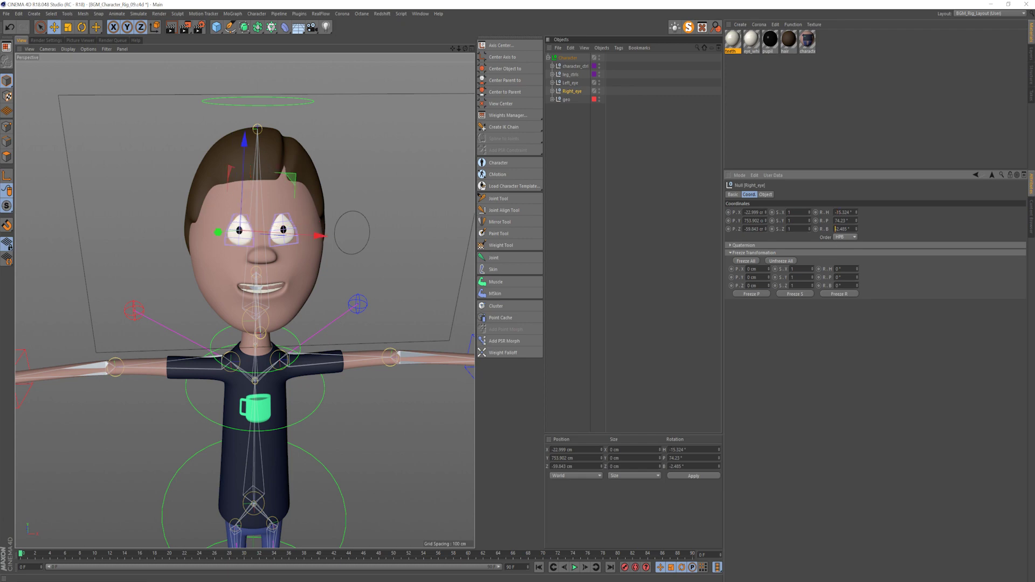
key("BackSpace")
key("Return")
mouse_move(276, 232)
left_mouse_down("alt")
mouse_move(367, 233)
mouse_move(275, 232)
left_mouse_up("alt")
scroll(276, 232, "down", 1)
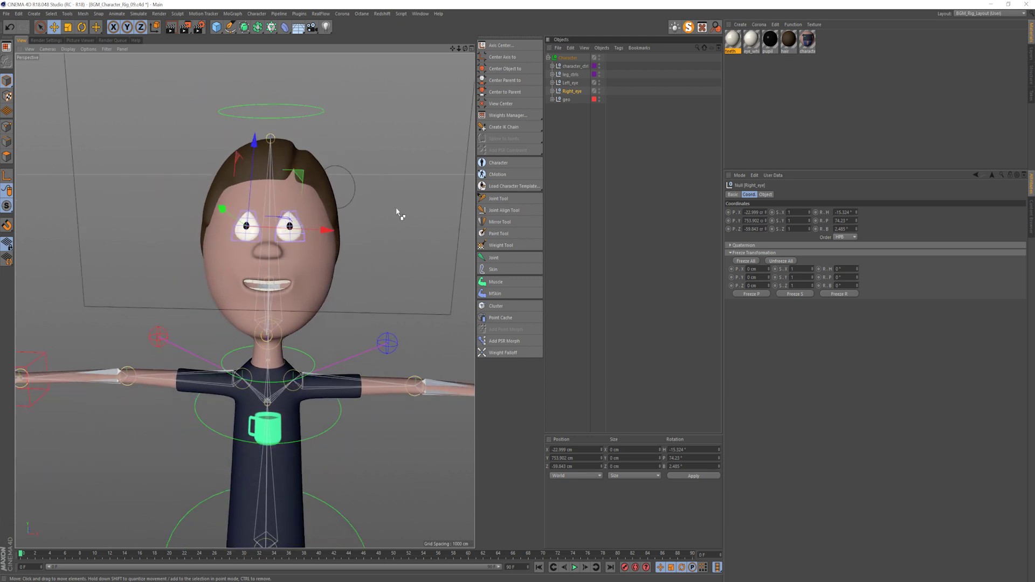
- Try to mirror L_eye_aim with the Mirror Tool, then undo it
left_click(583, 185)
left_click(552, 66)
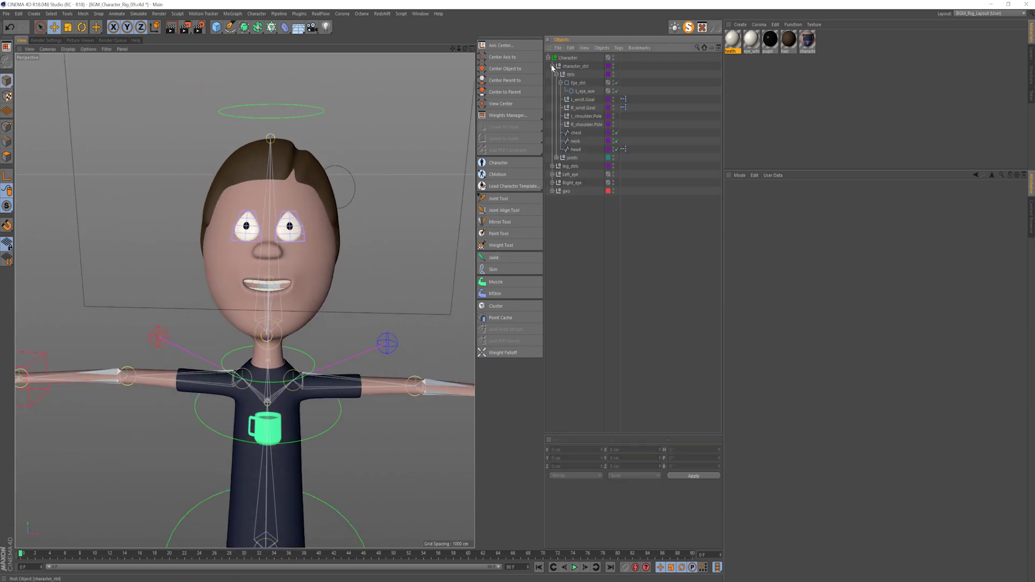
left_click(585, 91)
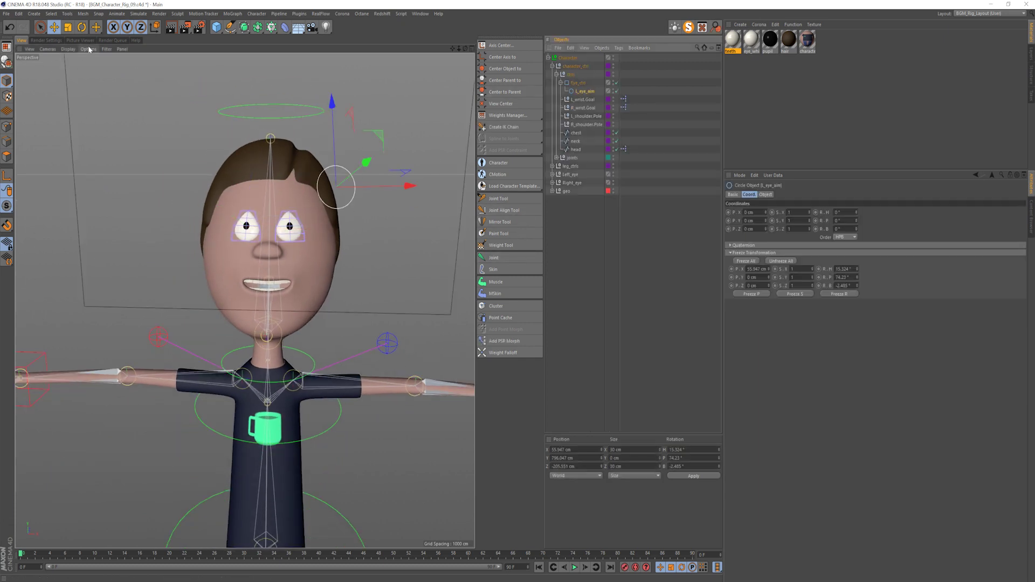
left_click_drag(96, 30, 110, 55)
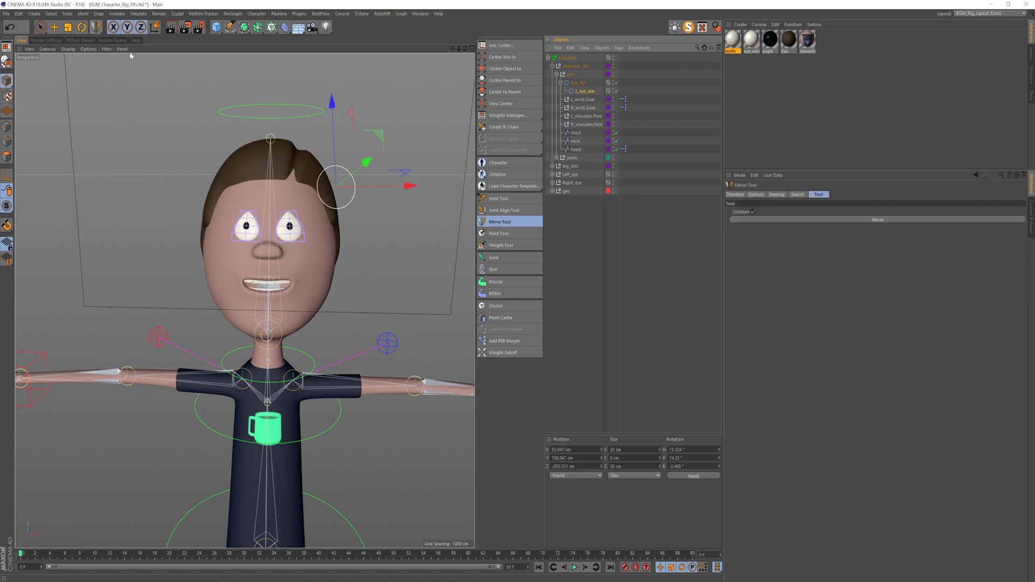
left_click(801, 219)
left_click_drag(262, 212, 270, 303, "alt")
key("ctrl+z")
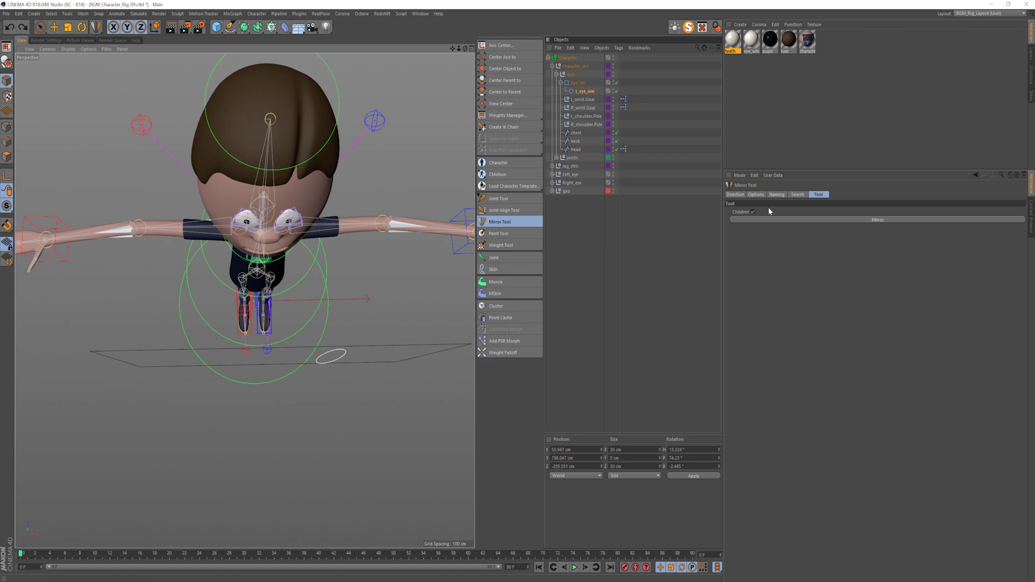
- Adjust the Mirror Tool's axis option and mirror L_eye_aim to the right-eye side inside Eye_ctrl
left_click(756, 195)
left_click(1008, 243)
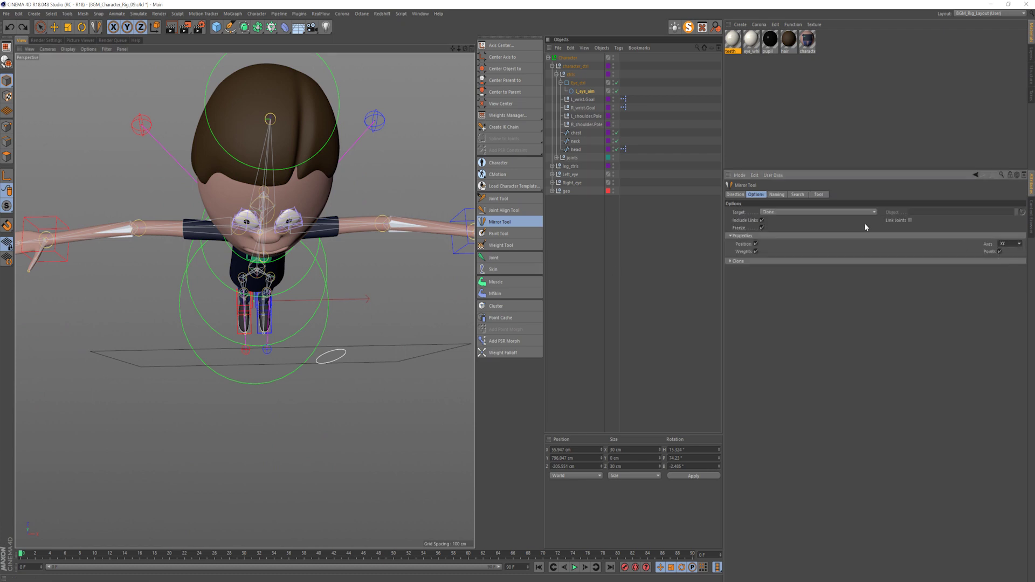
left_click(818, 195)
left_click(795, 219)
left_click_drag(413, 377, 309, 199, "alt")
middle_click_drag(310, 199, 305, 305, "alt")
left_click(599, 232)
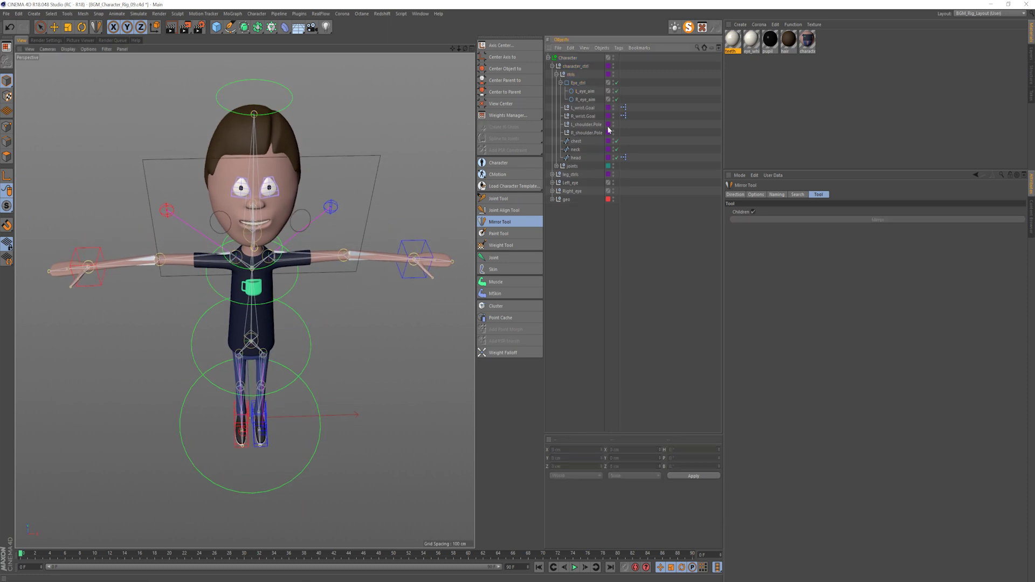
- Turn on Use Color for L_eye_aim and set its display color to blue
left_click(591, 93)
left_click(769, 195)
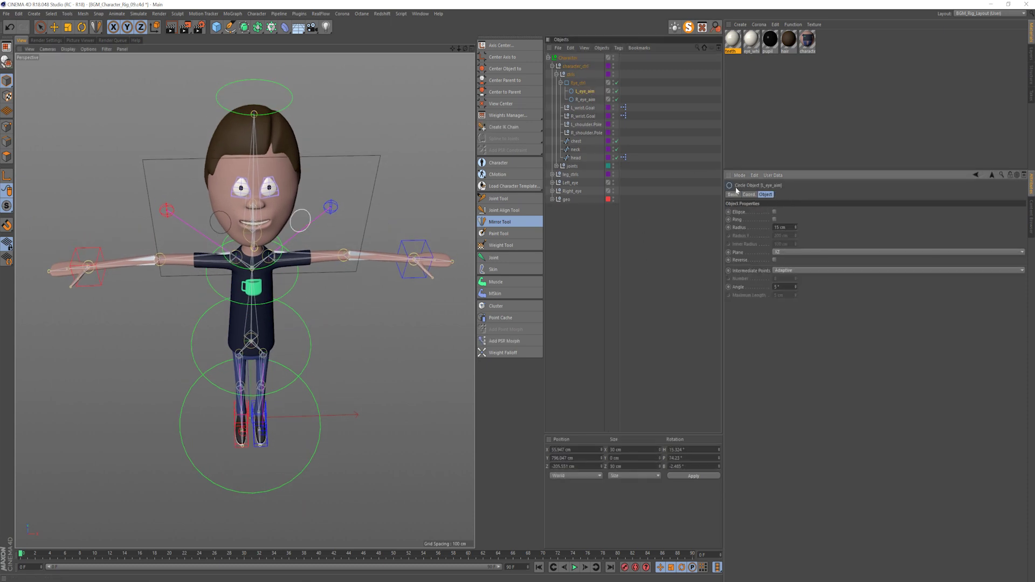
left_click(733, 194)
left_click(787, 245)
left_click(784, 269)
left_click(777, 253)
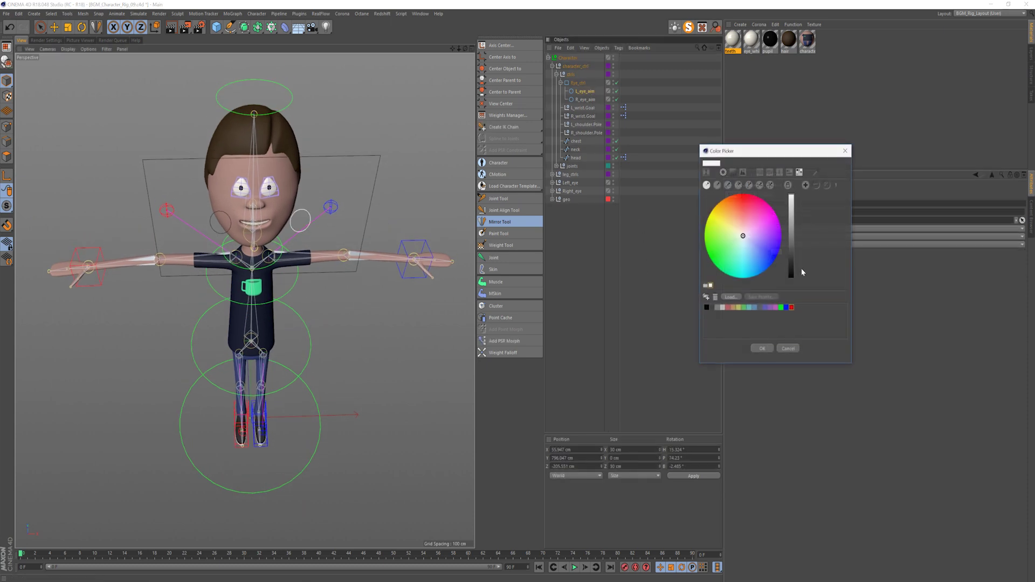
left_click(786, 307)
left_click(762, 348)
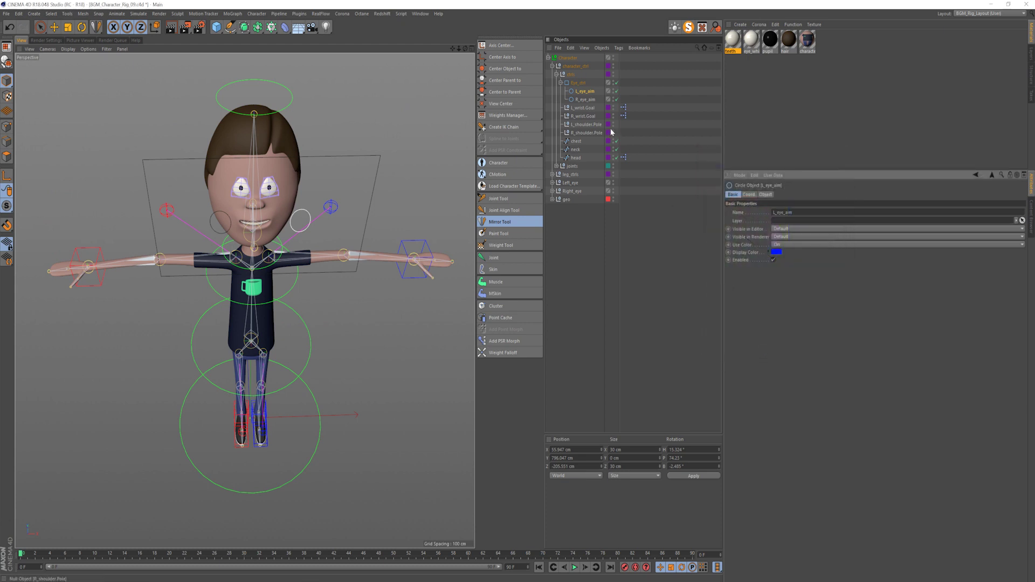
- Set the display color of R_eye_aim to red
left_click(586, 101)
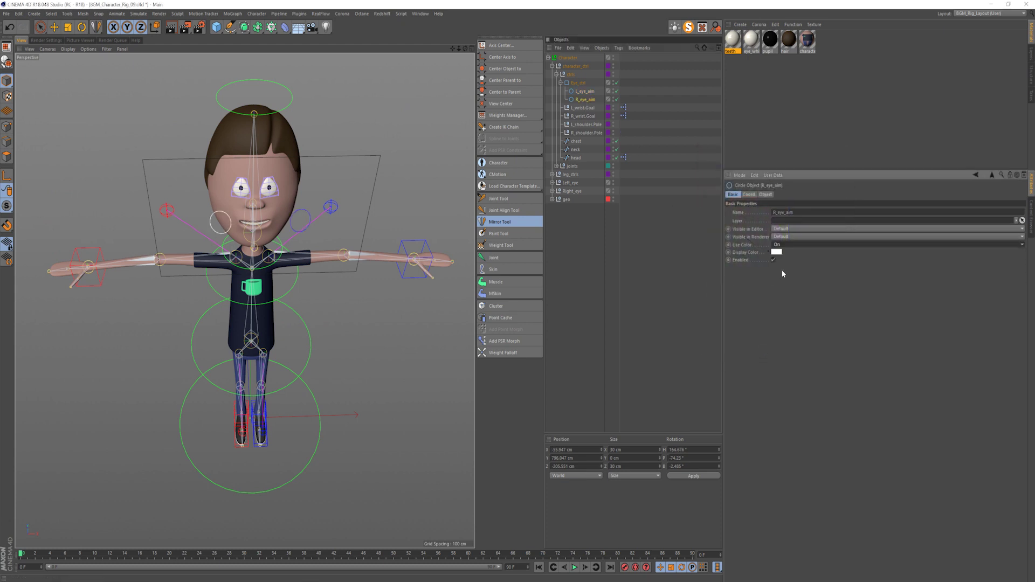
left_click(776, 251)
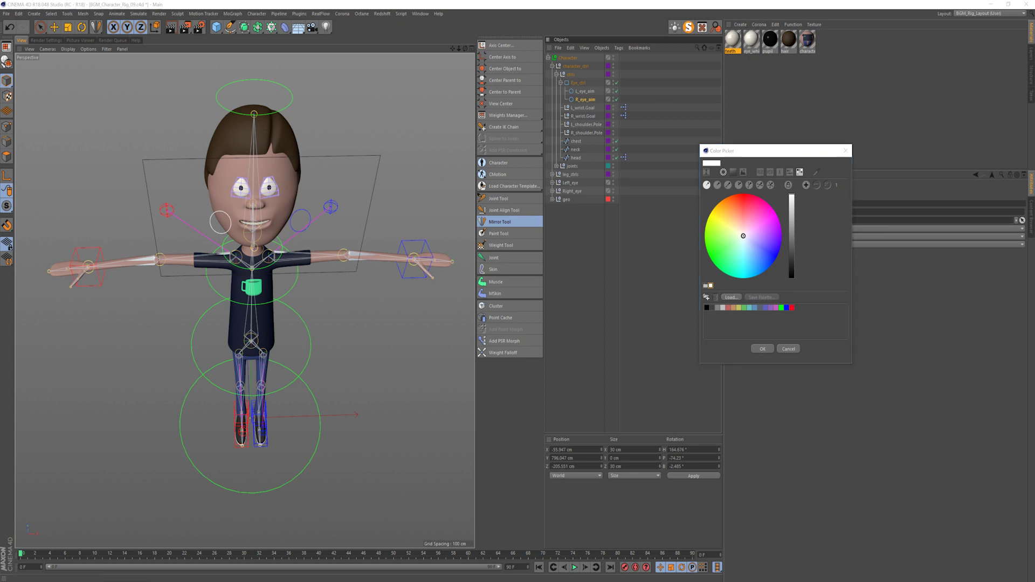
left_click(792, 307)
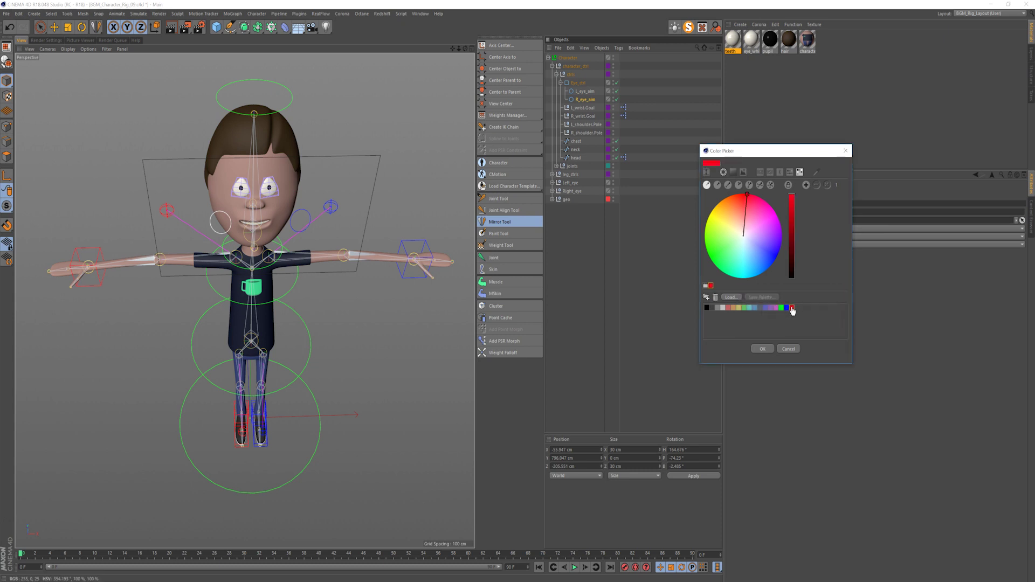
left_click(762, 348)
- Turn on Use Color for the Eye_ctrl rectangle and set its display color to green
left_click(580, 83)
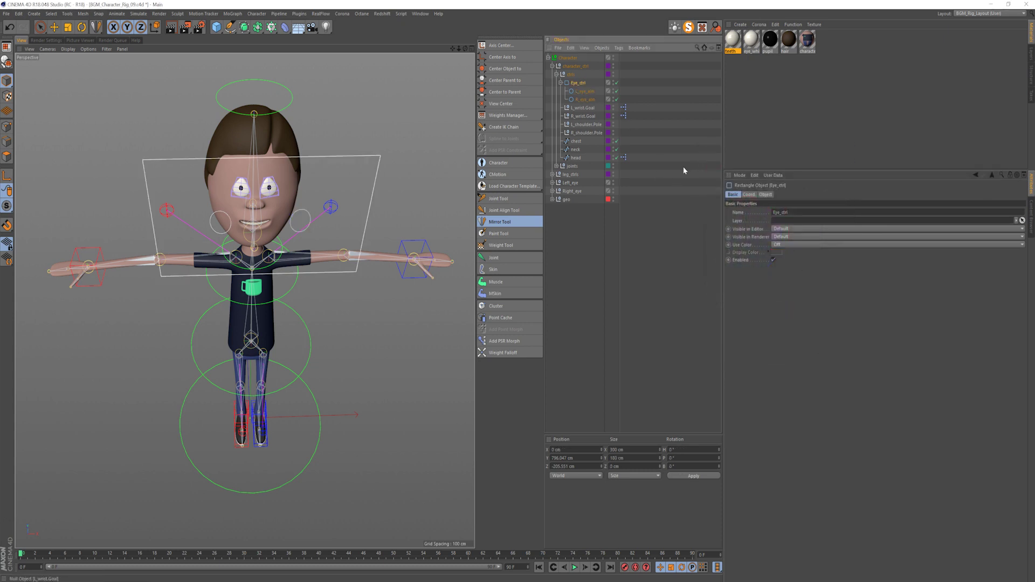
left_click(787, 244)
left_click(787, 270)
left_click(782, 252)
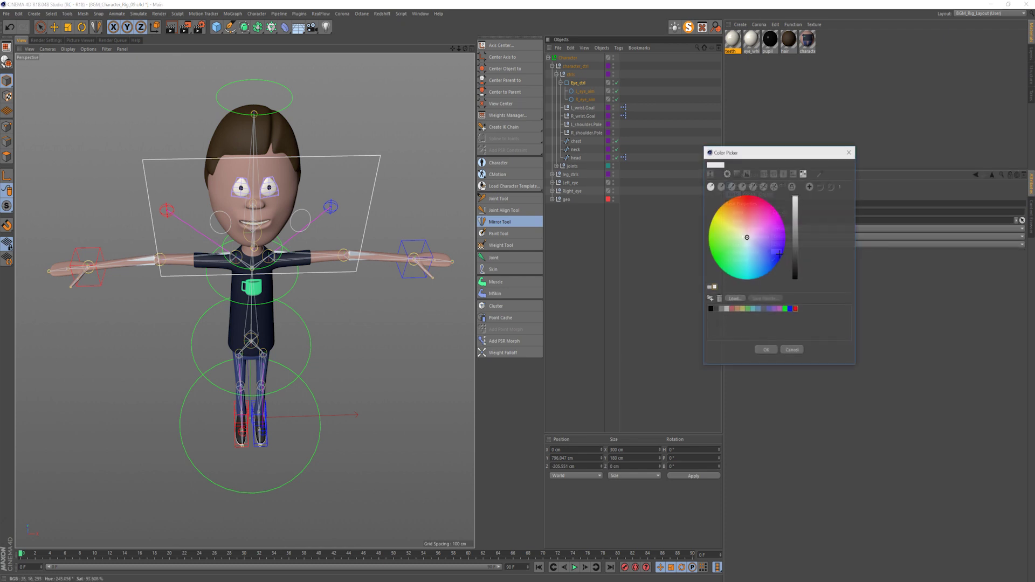
left_click(785, 309)
left_click(766, 350)
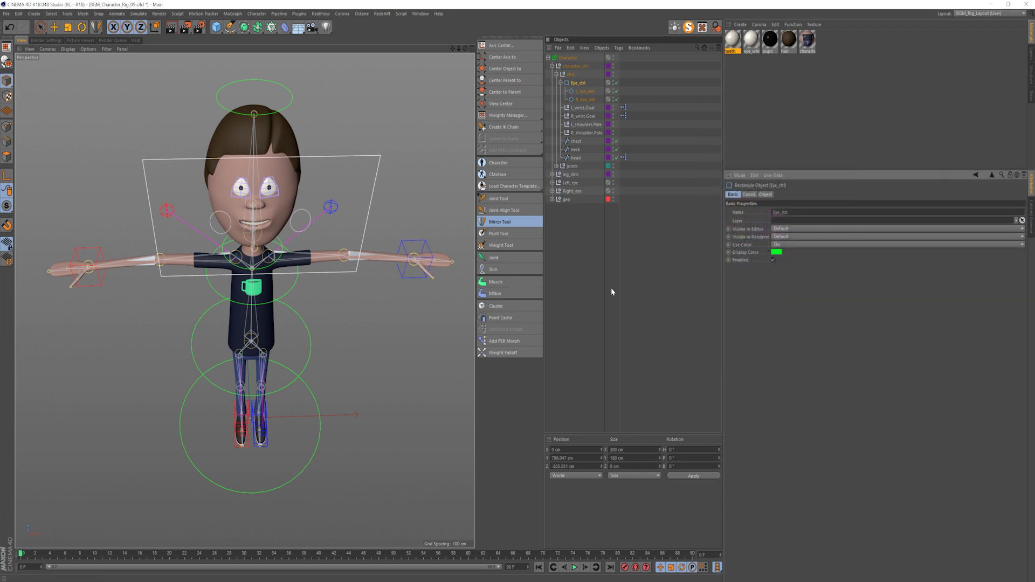
- Collapse the character control hierarchy and move Left_eye and Right_eye together into the geo group
left_click(599, 237)
left_click(560, 82)
left_click(557, 75)
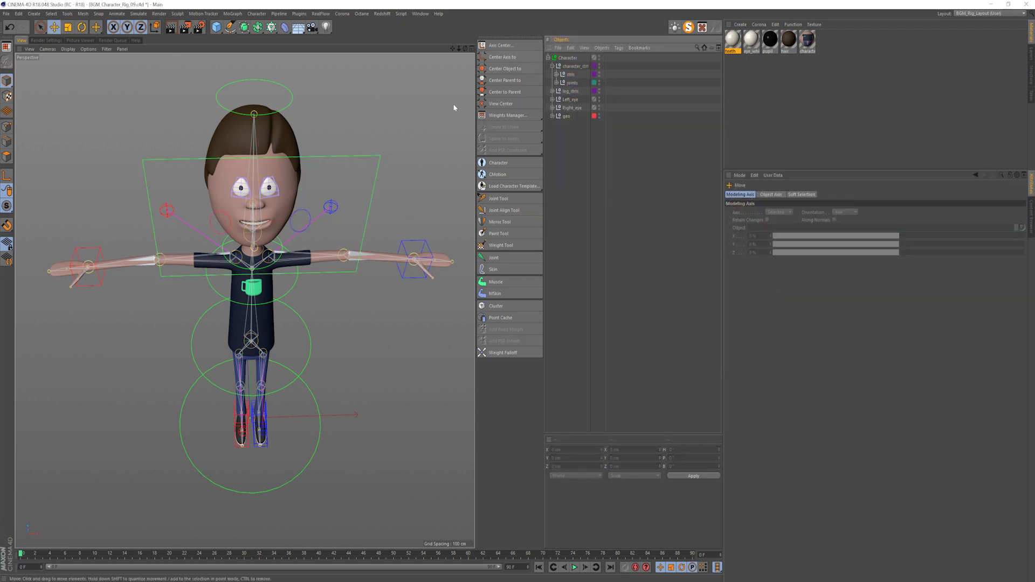
left_click(552, 66)
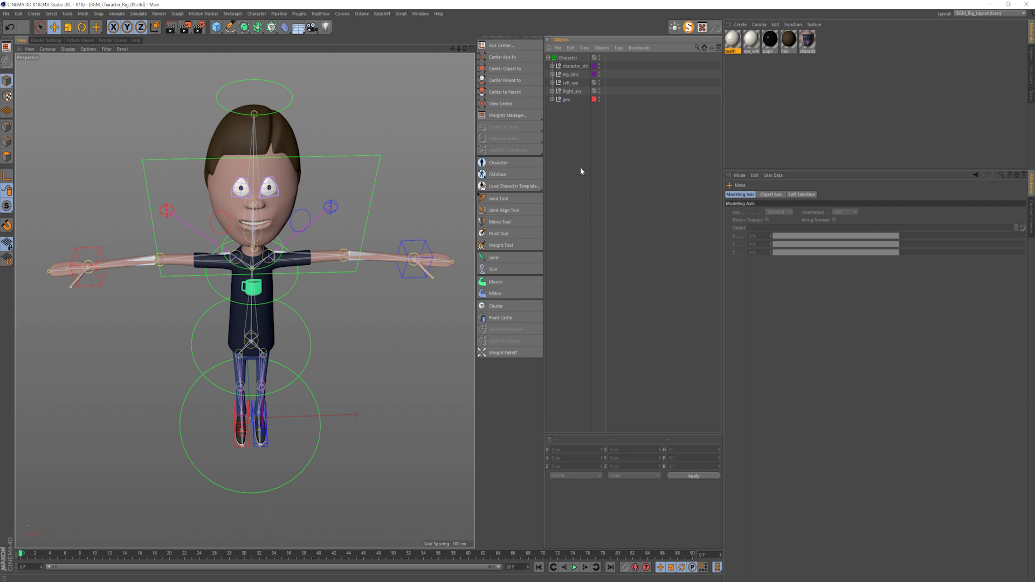
left_click(552, 99)
left_click(572, 92)
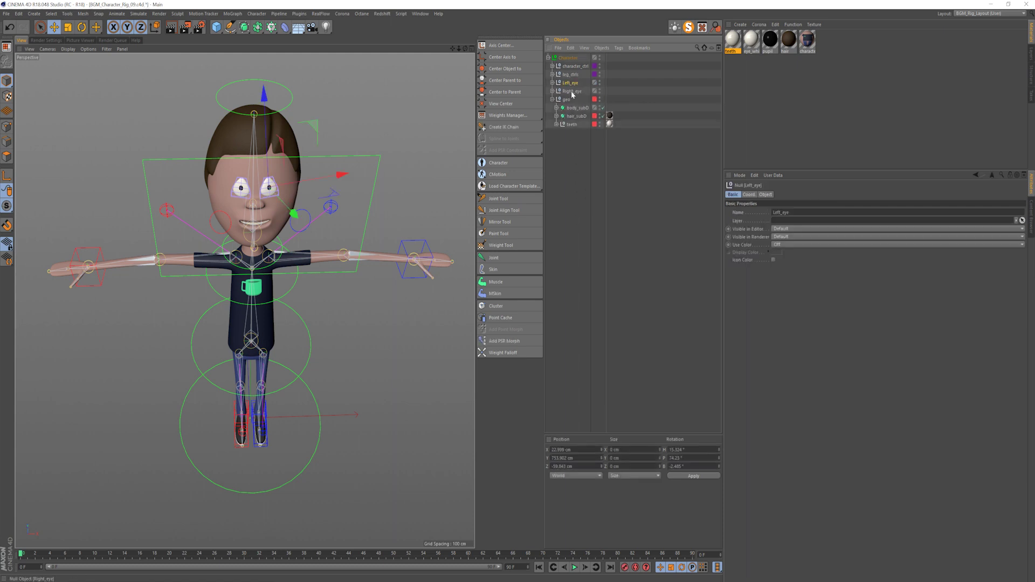
left_click(570, 82, "ctrl")
left_click_drag(571, 83, 562, 102)
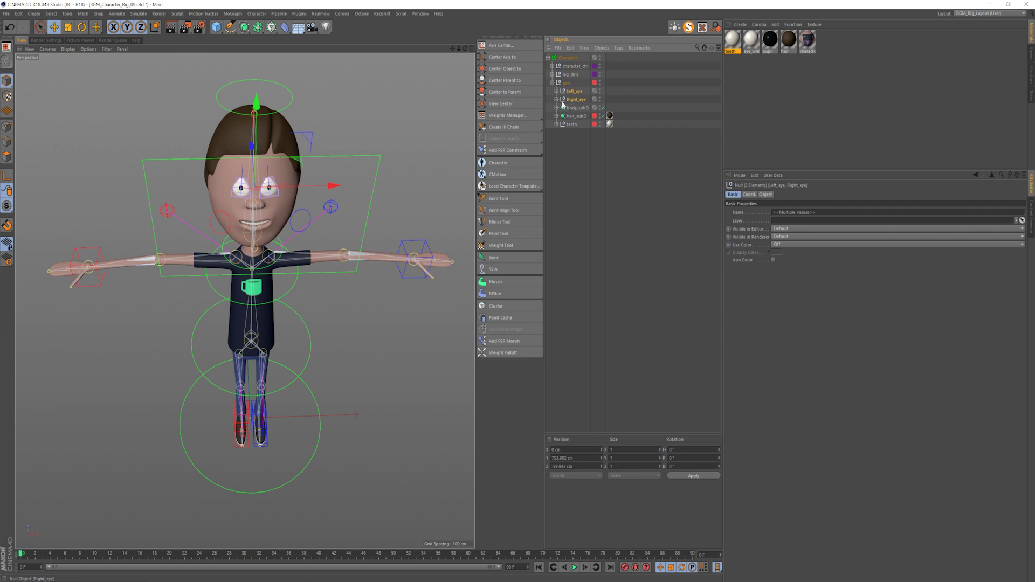
left_click(565, 94)
left_click(564, 161)
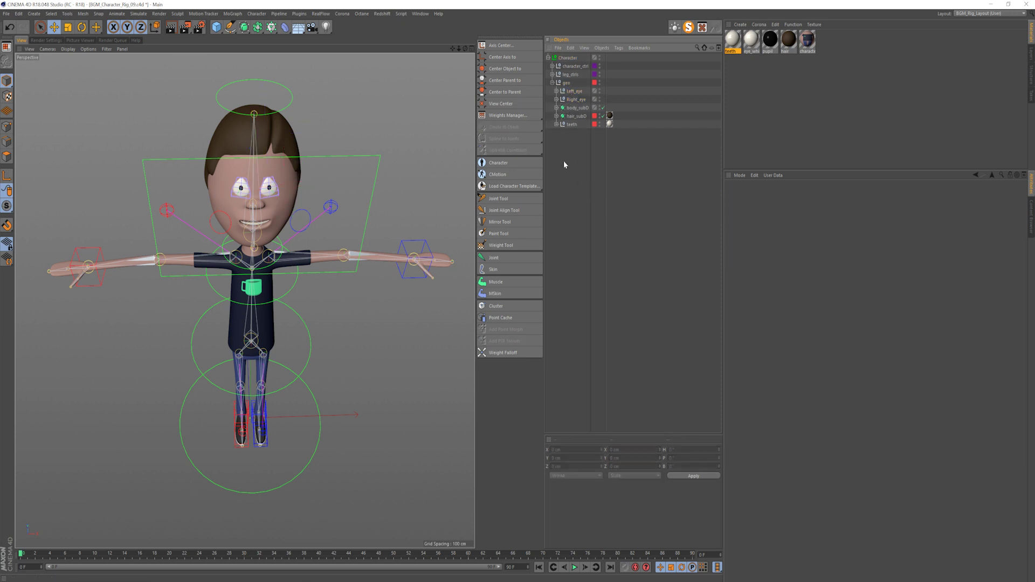
- Expand the eye groups and the eye controls, and add a Constraint tag to the Sphere inside Left_eye
scroll(238, 244, "up", 2)
left_click_drag(239, 242, 244, 207, "alt")
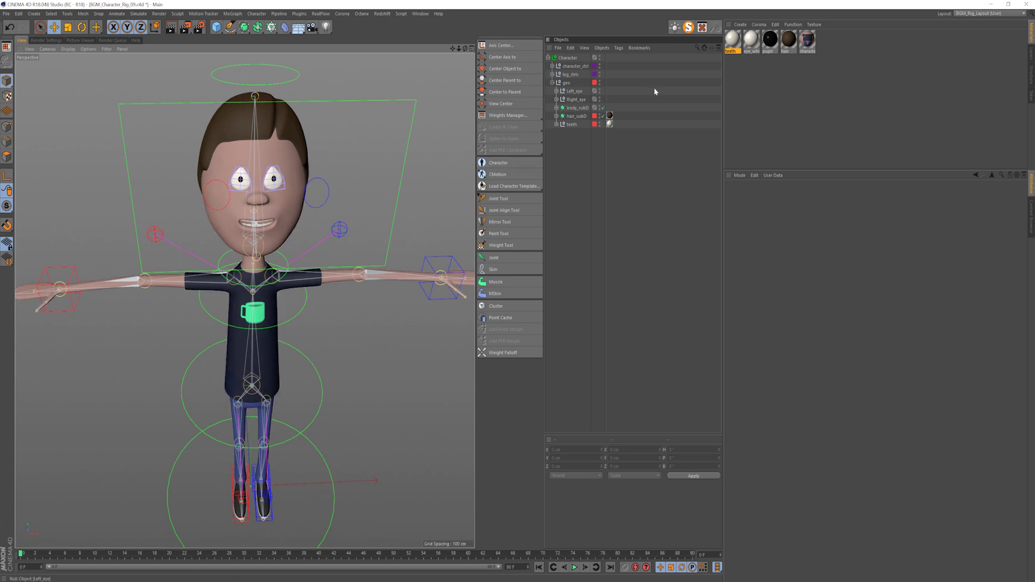
left_click(556, 99)
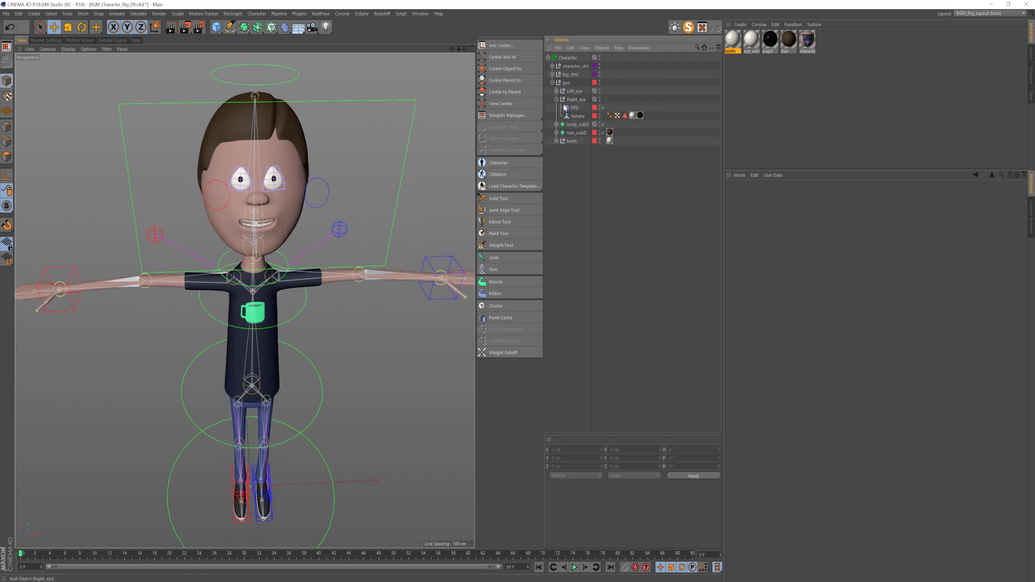
left_click(574, 116)
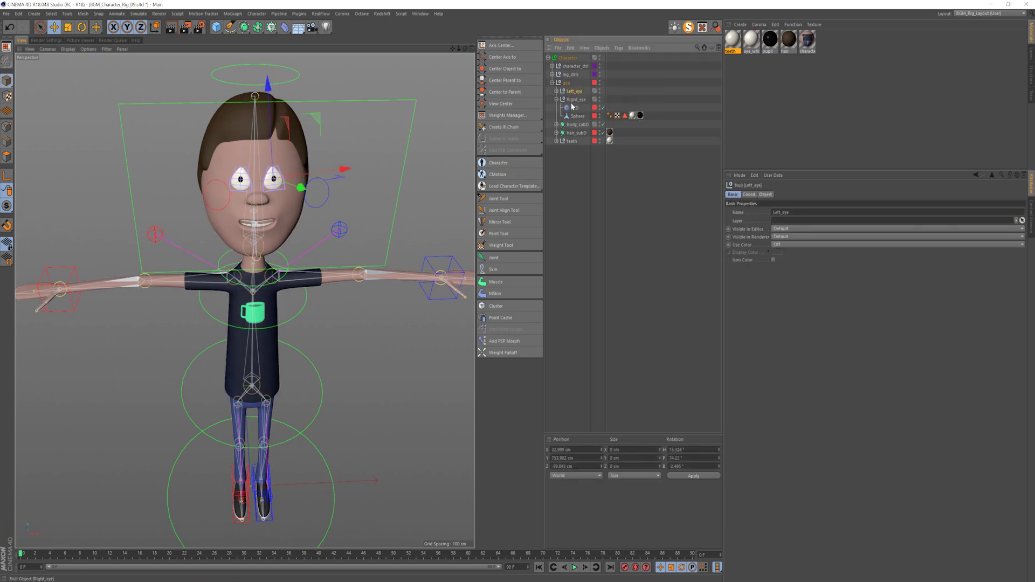
left_click(556, 90)
left_click(575, 108)
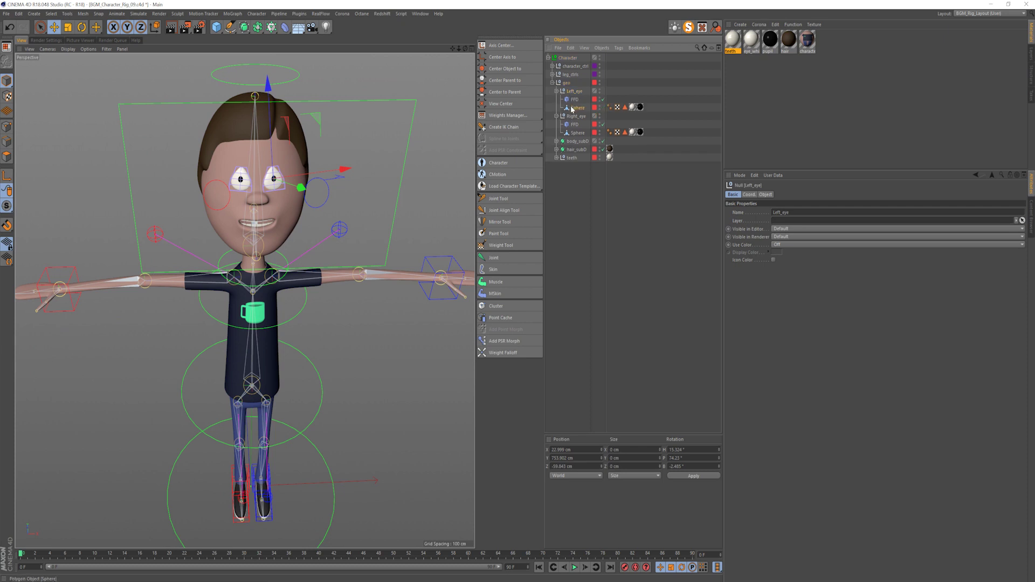
left_click(552, 66)
left_click(556, 75)
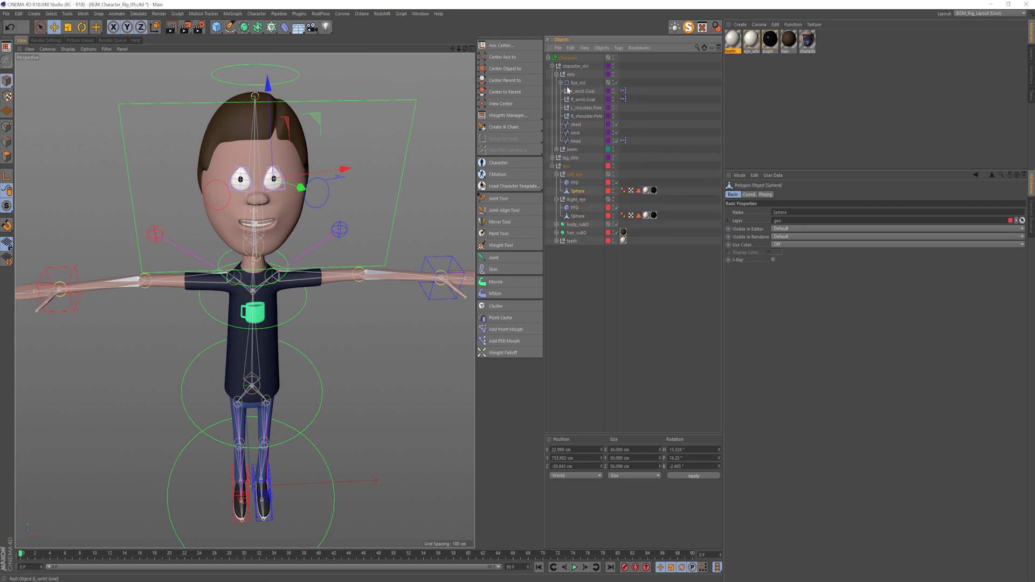
left_click(561, 82)
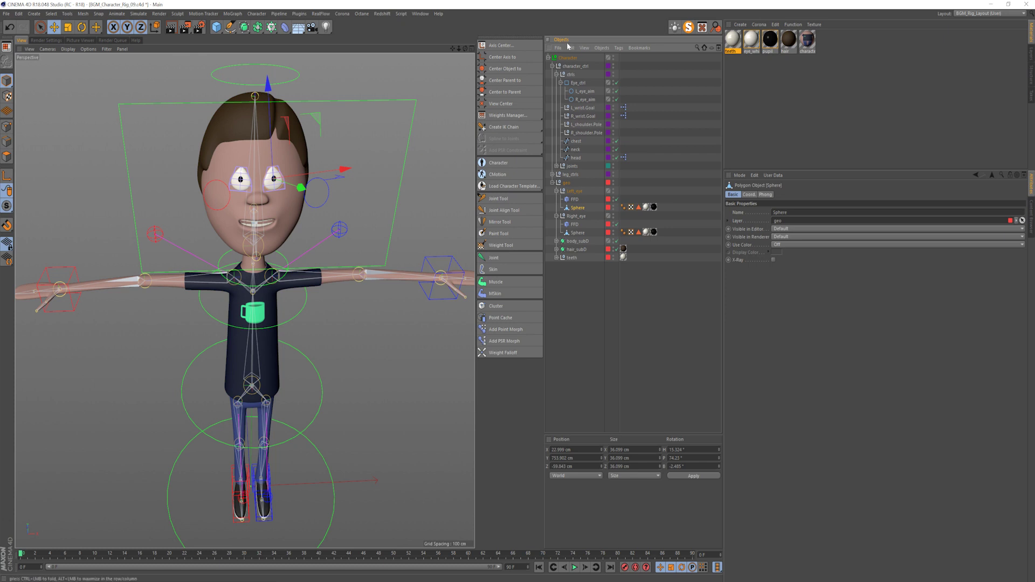
right_click(575, 208)
mouse_move(606, 223)
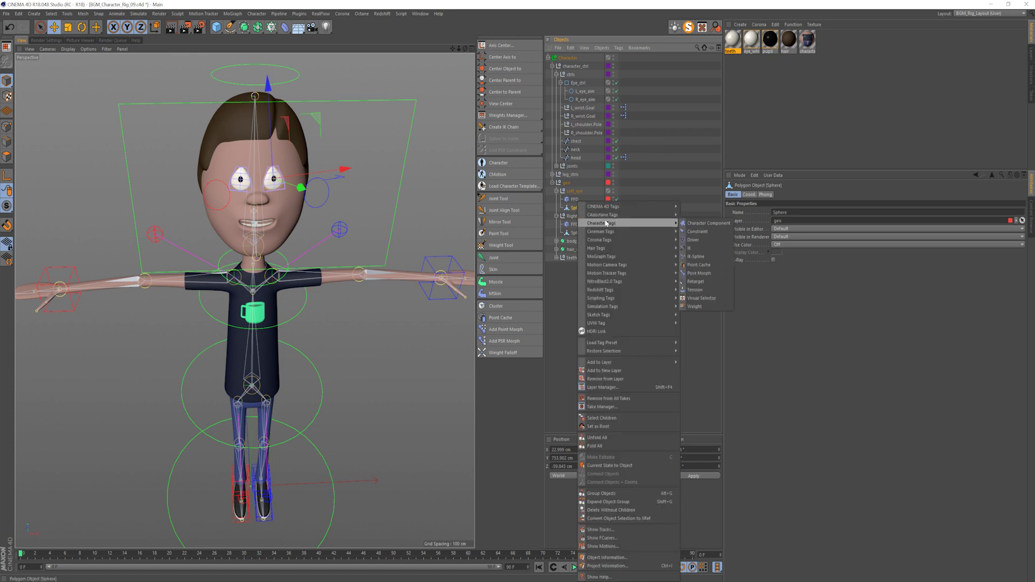
left_click(723, 230)
- Enable the Aim constraint on the left eye's tag, with axis Y+ and L_eye_aim as the target
left_click(750, 230)
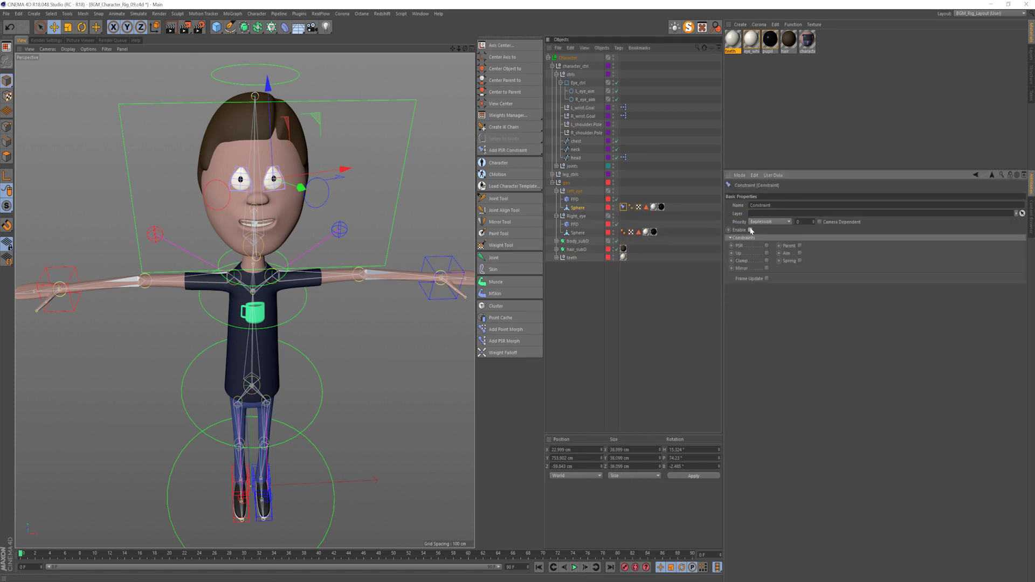
left_click(800, 253)
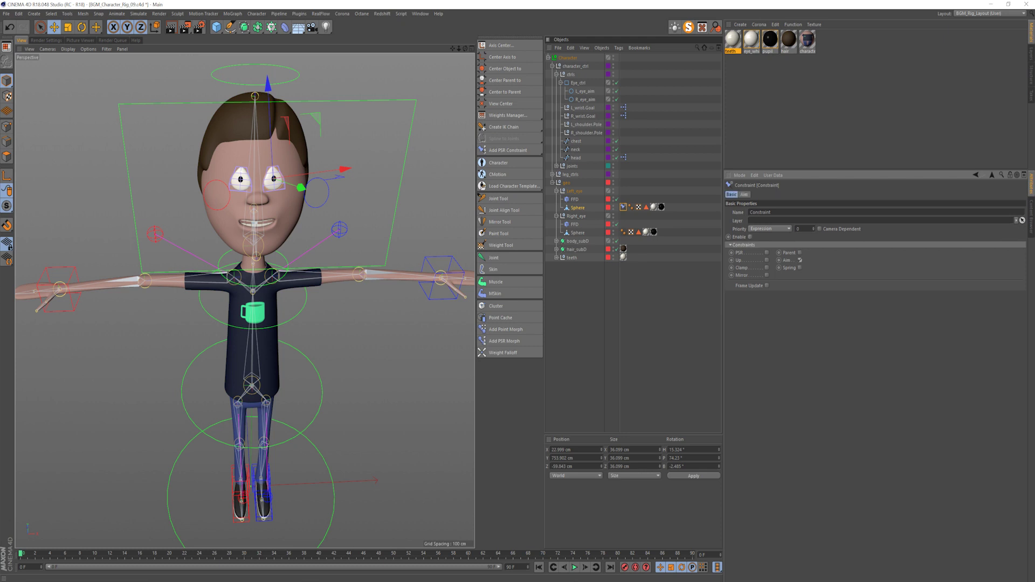
left_click(745, 195)
left_click(775, 255)
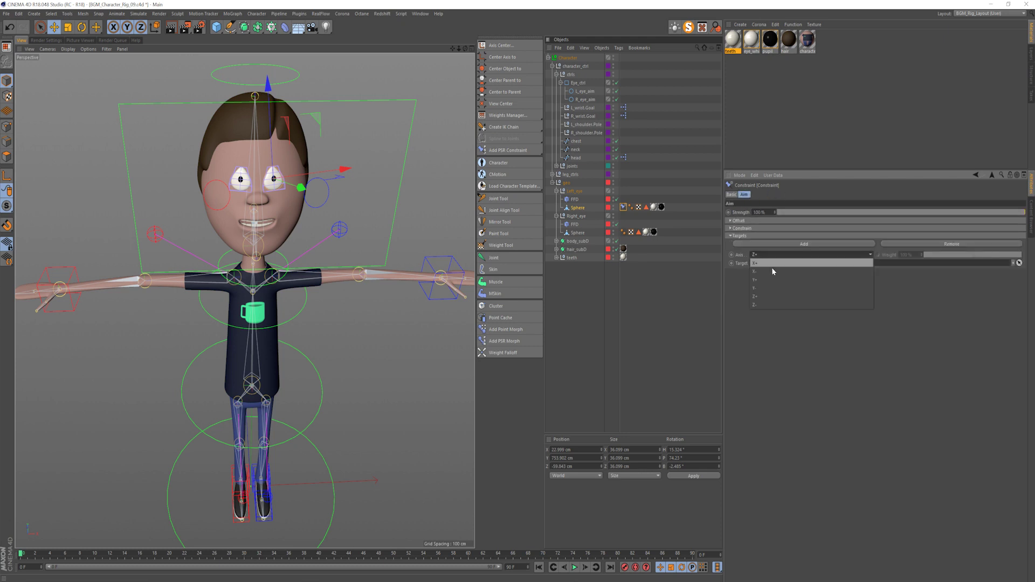
left_click(771, 284)
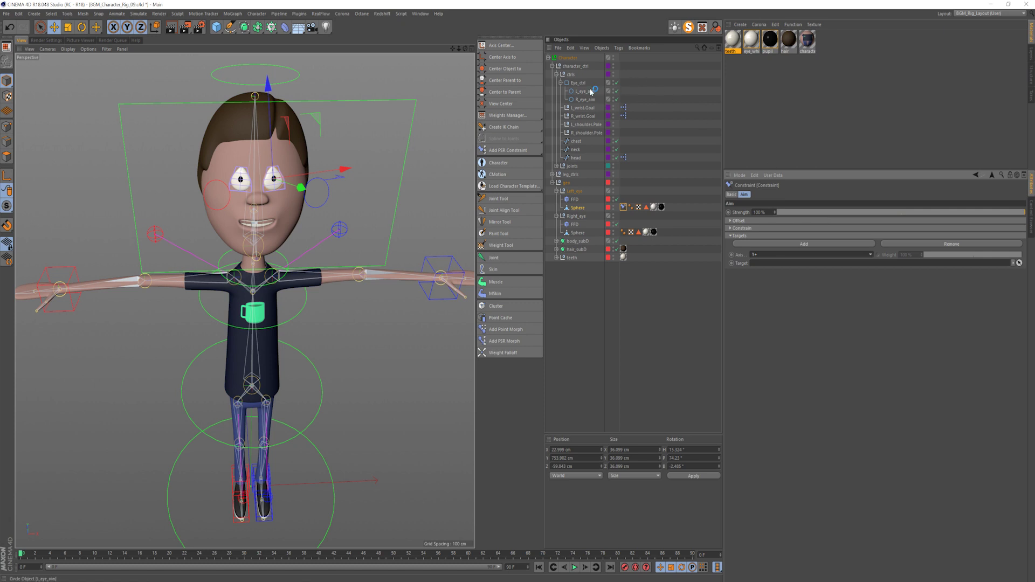
left_click_drag(592, 91, 761, 264)
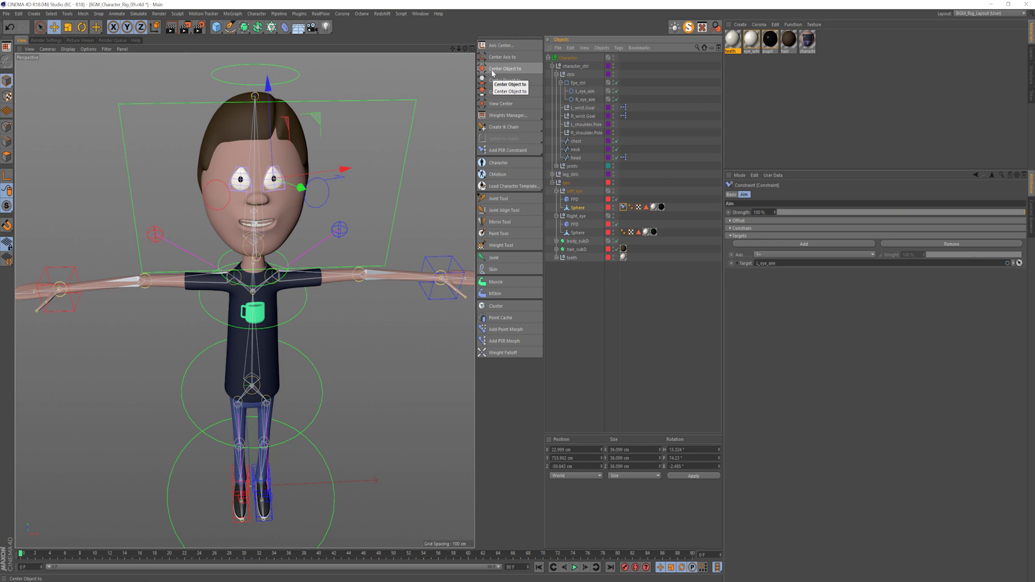
- Review the basic settings of the left eye's Constraint tag
left_click(582, 91)
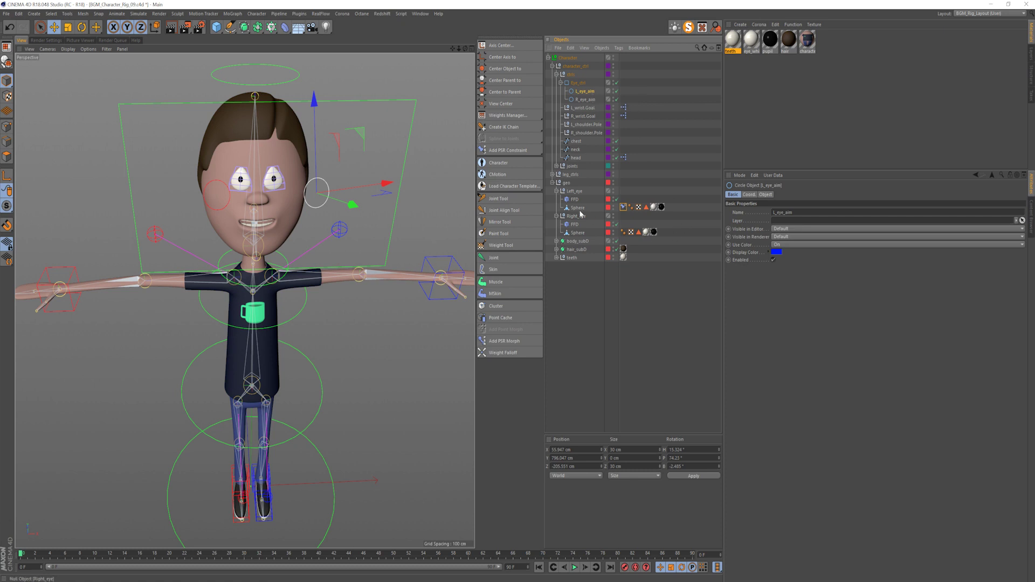
left_click(624, 207)
left_click(732, 194)
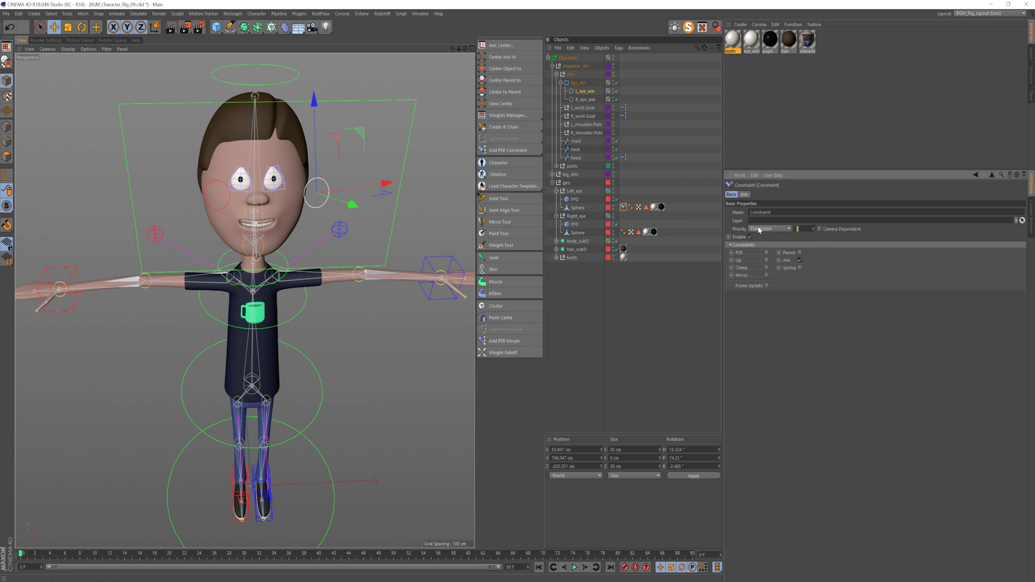
left_click(589, 319)
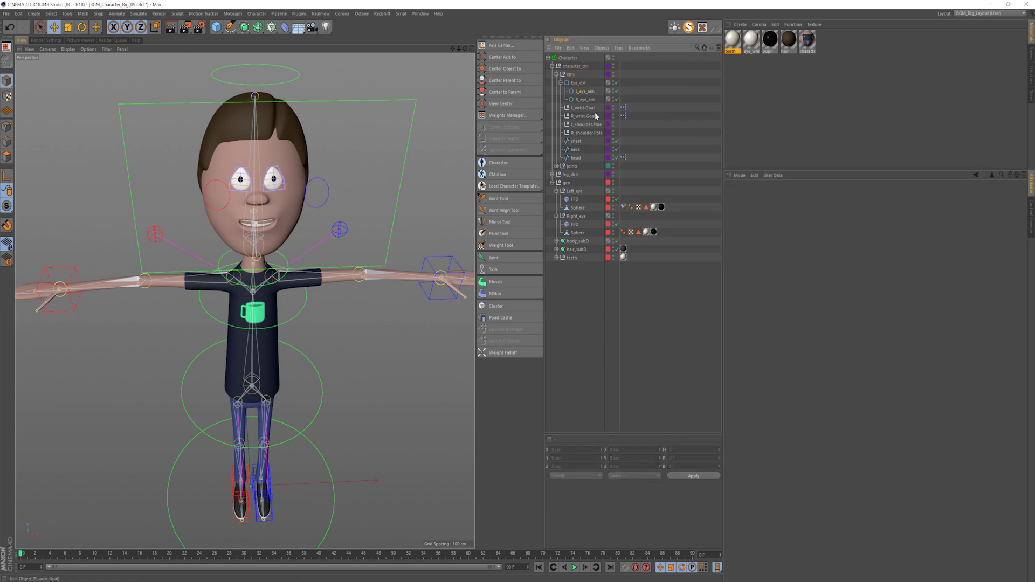
- Move L_eye_aim around to test the left eye's aim, and hide the eyes' FFD cages in the viewport
left_click(591, 93)
left_click(749, 195)
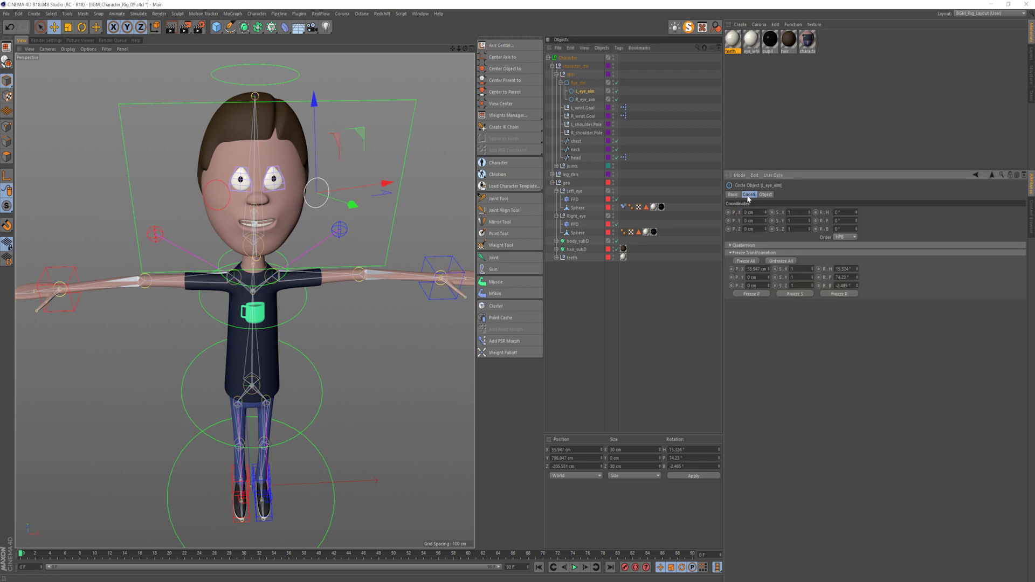
key("r")
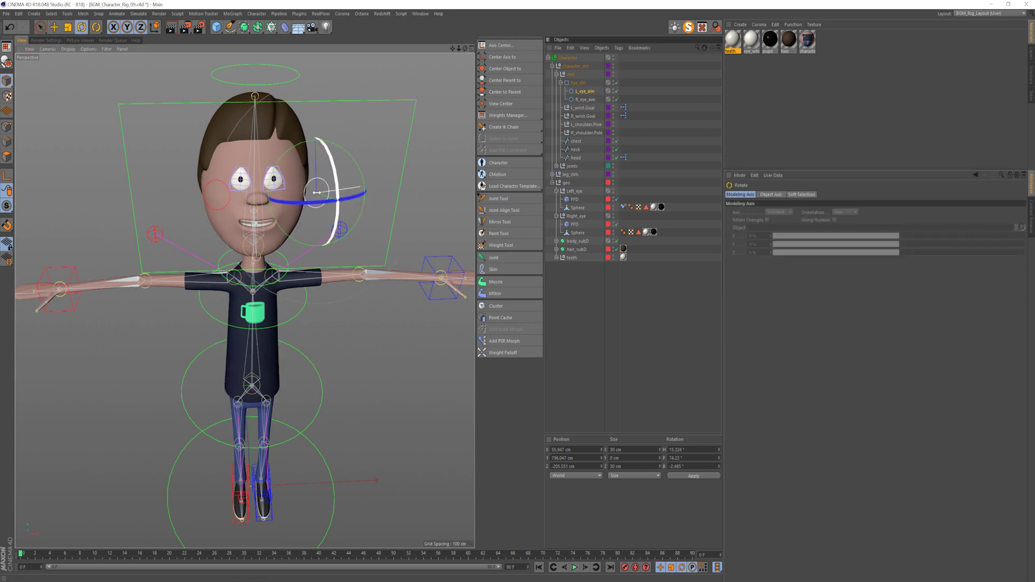
key("e")
left_click_drag(317, 193, 278, 191)
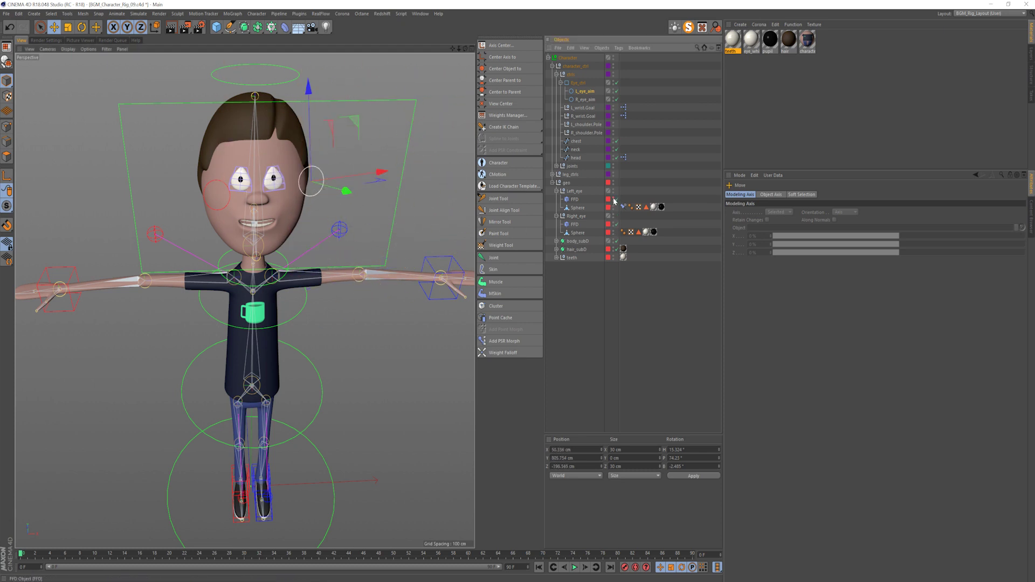
left_click(614, 198)
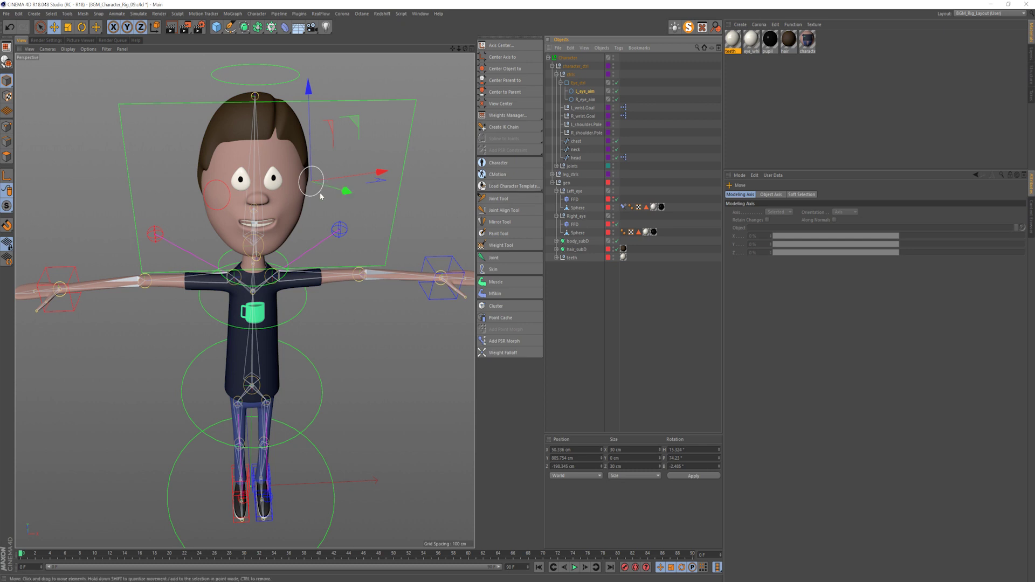
left_click_drag(341, 204, 335, 227)
- Reset L_eye_aim's X, Y and Z position to 0 cm
left_click(586, 91)
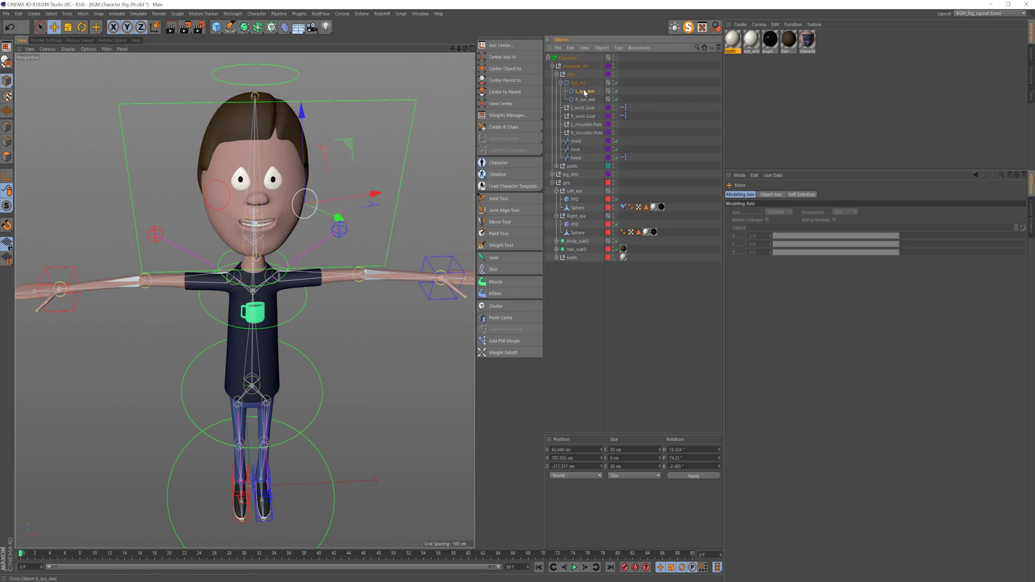
double_click(753, 212)
type("0")
key("Tab")
type("0")
key("Tab")
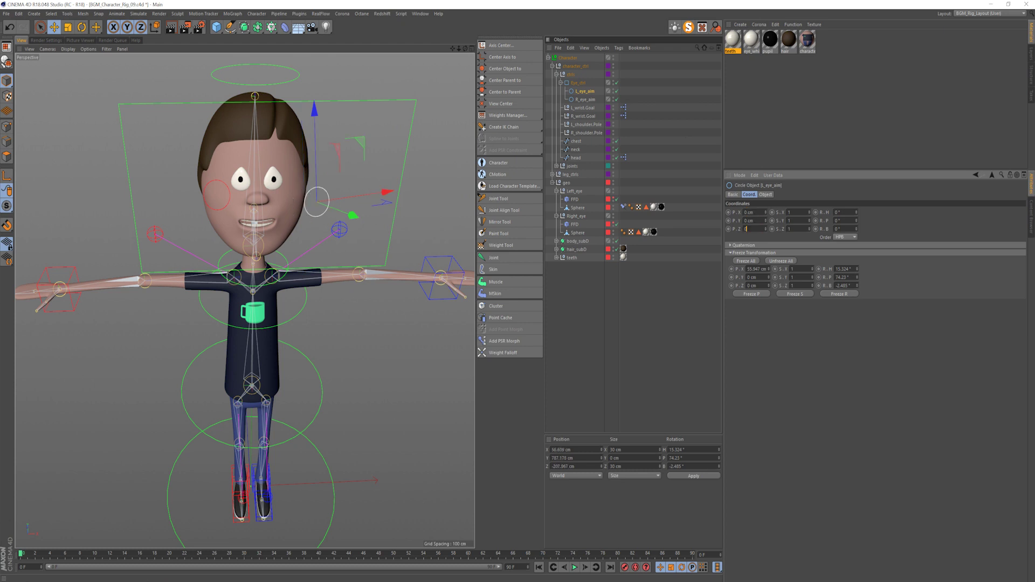
left_click(616, 312)
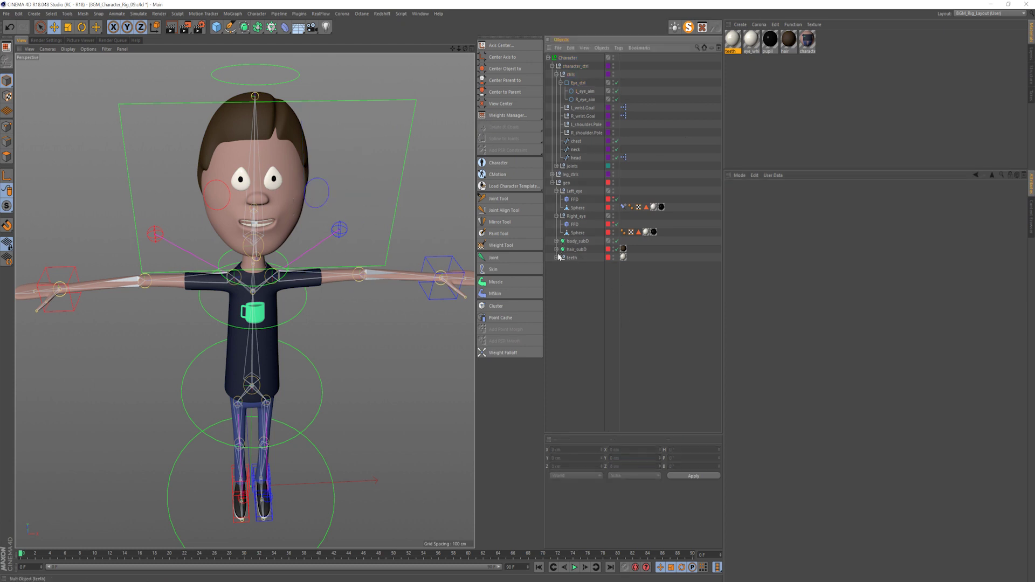
- Add a Constraint tag to the Sphere inside Right_eye
left_click(571, 233)
right_click(572, 234)
mouse_move(625, 223)
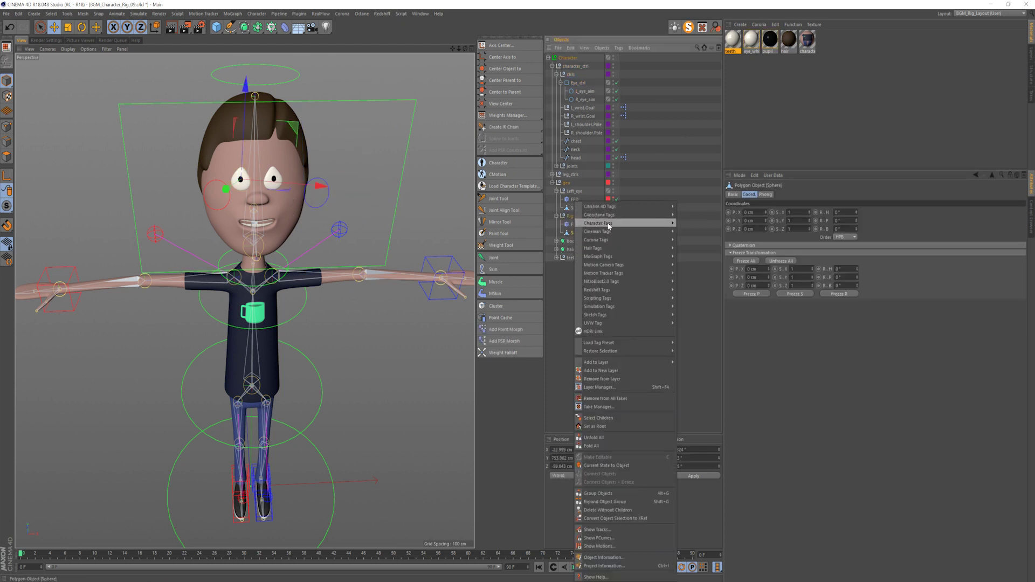
left_click(701, 232)
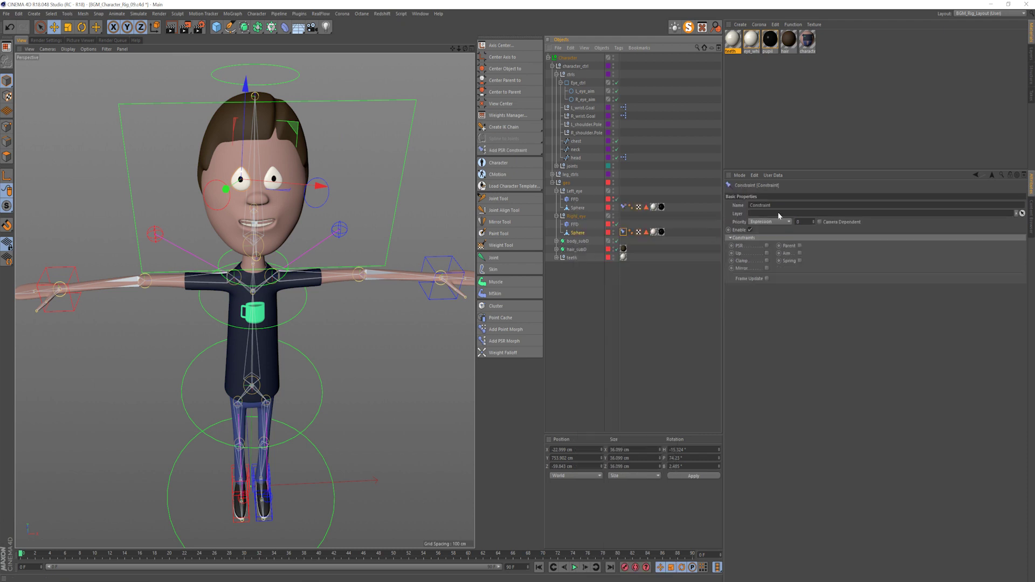
- Set up the right eye's constraint as an enabled Aim constraint with the Y+ axis targeting R_eye_aim
left_click(800, 253)
left_click(745, 194)
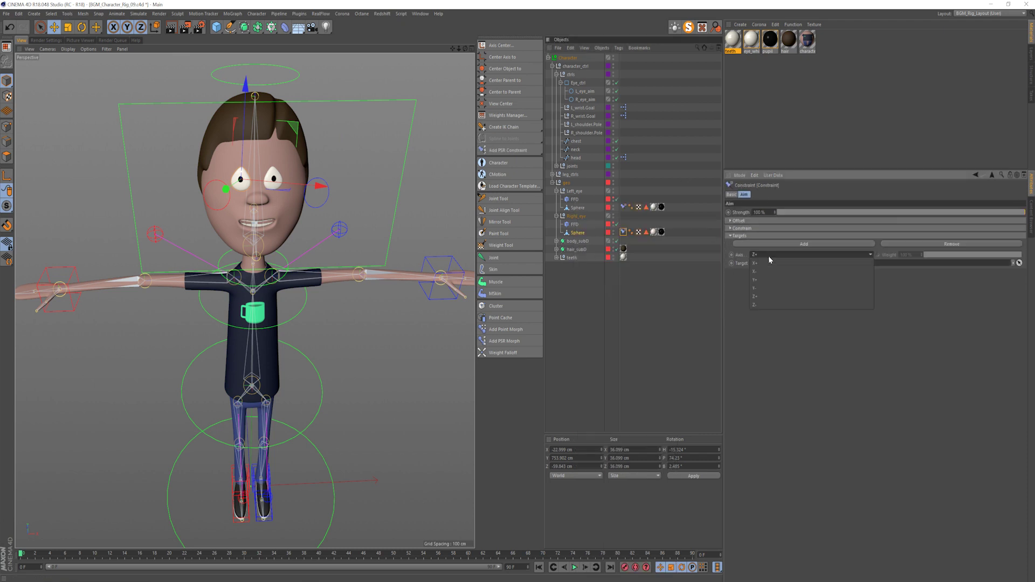
left_click(769, 255)
left_click(776, 281)
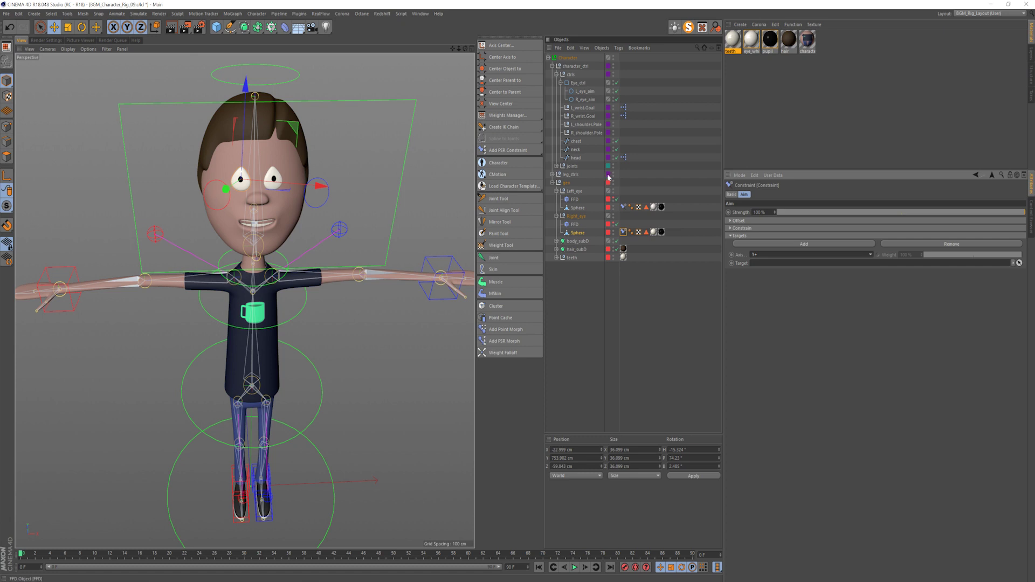
left_click_drag(582, 102, 758, 264)
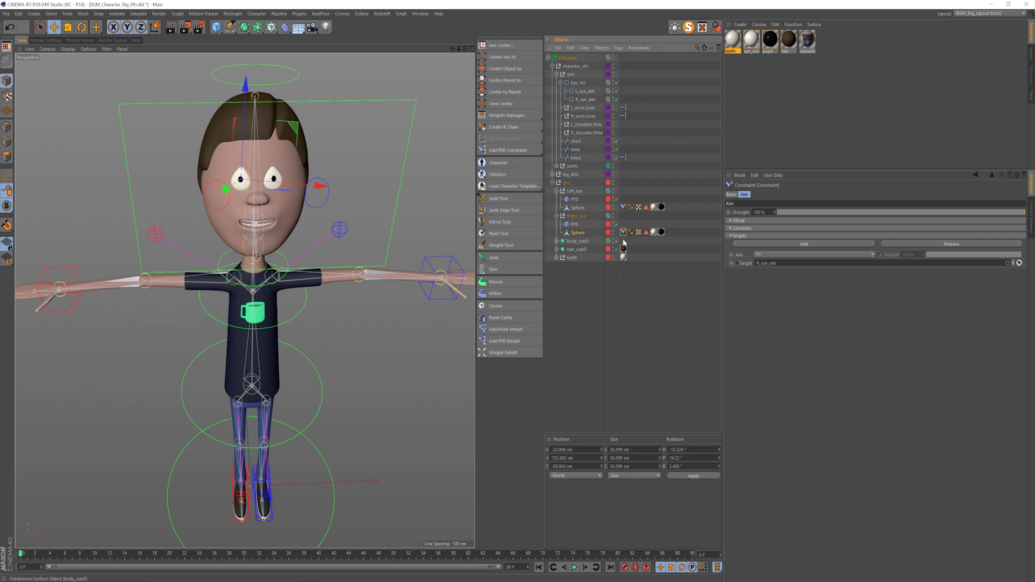
left_click(731, 194)
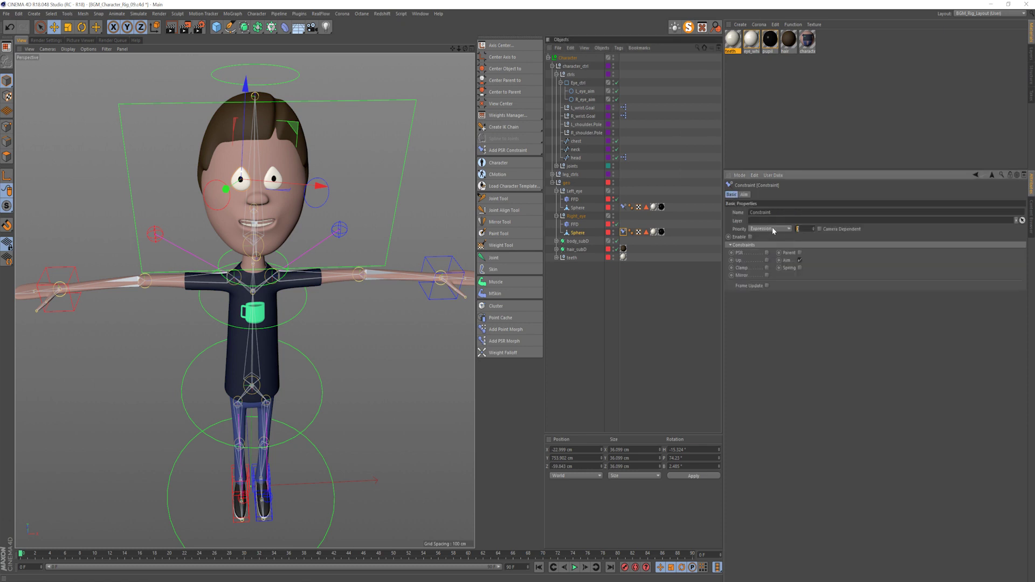
left_click(750, 237)
left_click(682, 307)
- Move R_eye_aim around in front of the face to test the right eye's aim
left_click(588, 101)
left_click_drag(254, 226, 216, 197, "alt")
key("e")
left_click_drag(158, 168, 296, 192)
left_click_drag(400, 193, 186, 133)
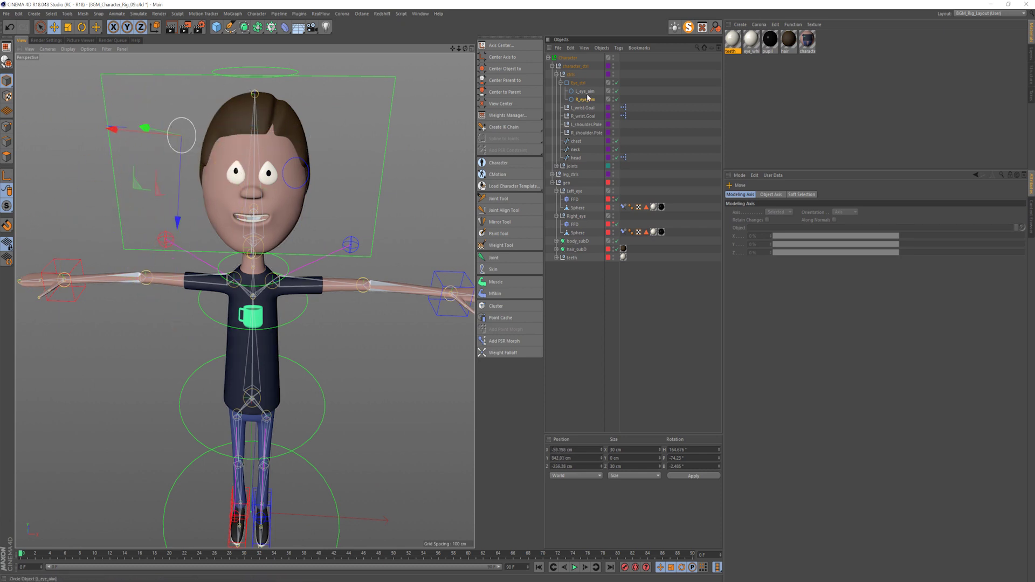
- Reset R_eye_aim's X, Y and Z position to 0 cm
left_click(584, 100)
left_click_drag(764, 212, 732, 214)
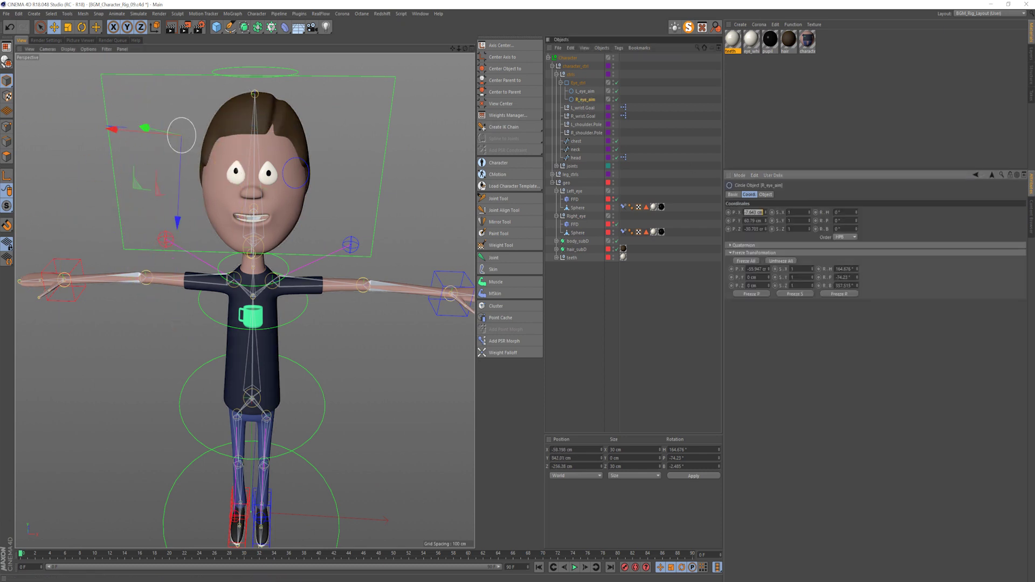
type("0")
key("Tab")
type("0")
key("Tab")
type("0")
key("Return")
key("e")
middle_click_drag(228, 211, 247, 223, "alt")
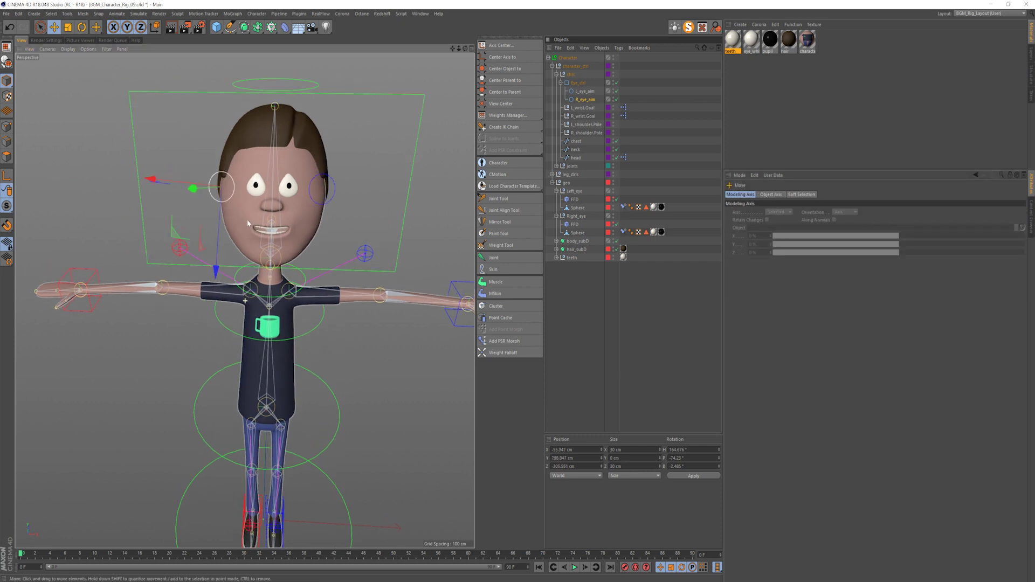
- Move the Eye_ctrl rectangle around to test that both eyes follow it together
left_click(609, 294)
mouse_move(269, 226)
left_mouse_down("alt")
mouse_move(335, 228)
mouse_move(269, 227)
left_mouse_up("alt")
left_click(431, 130)
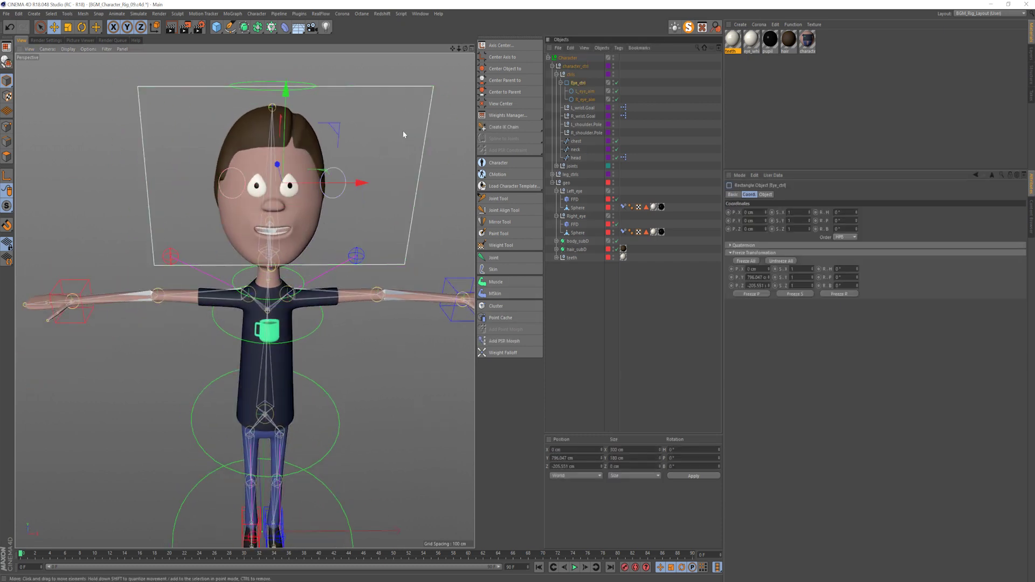
left_click_drag(404, 134, 479, 219)
- Reset Eye_ctrl's X, Y and Z position to 0 cm and deselect it
double_click(754, 212)
type("0")
key("Tab")
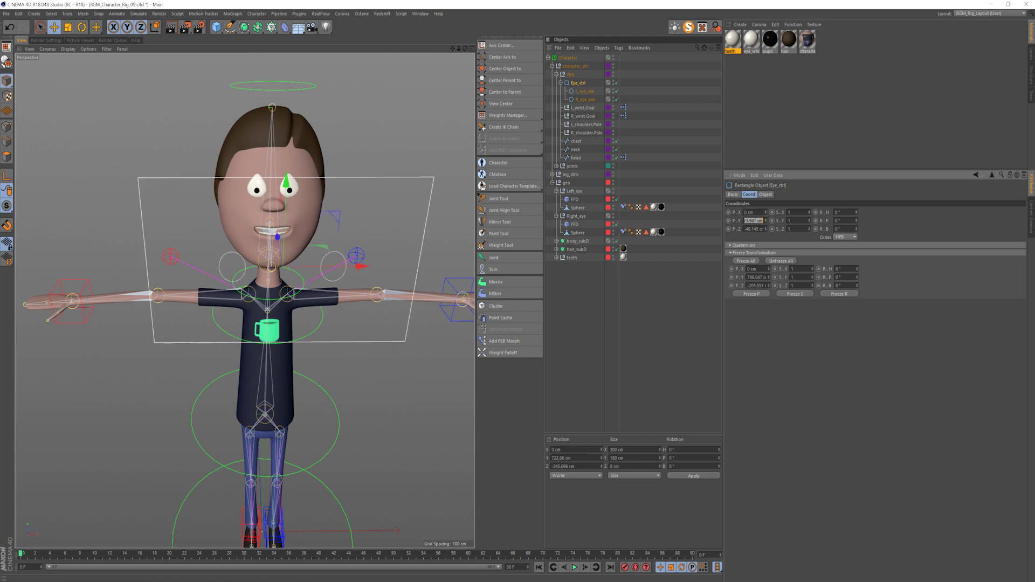
type("0")
key("Tab")
type("0")
key("Return")
key("e")
left_click(571, 306)
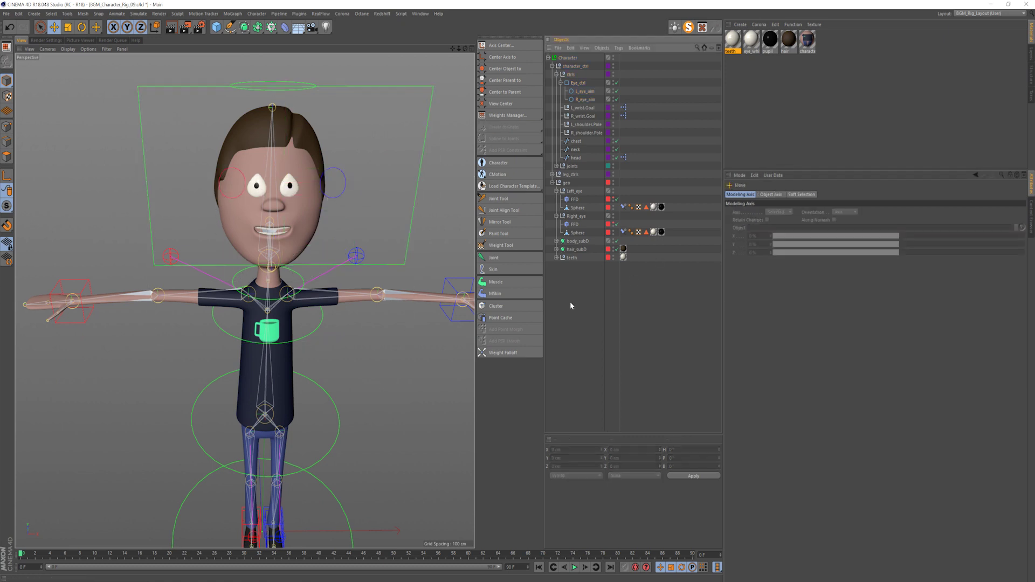
- Collapse the Left_eye and Right_eye hierarchies and save the scene as BGM_Character_Rig_10.c4d
left_click(556, 191)
left_click(556, 199)
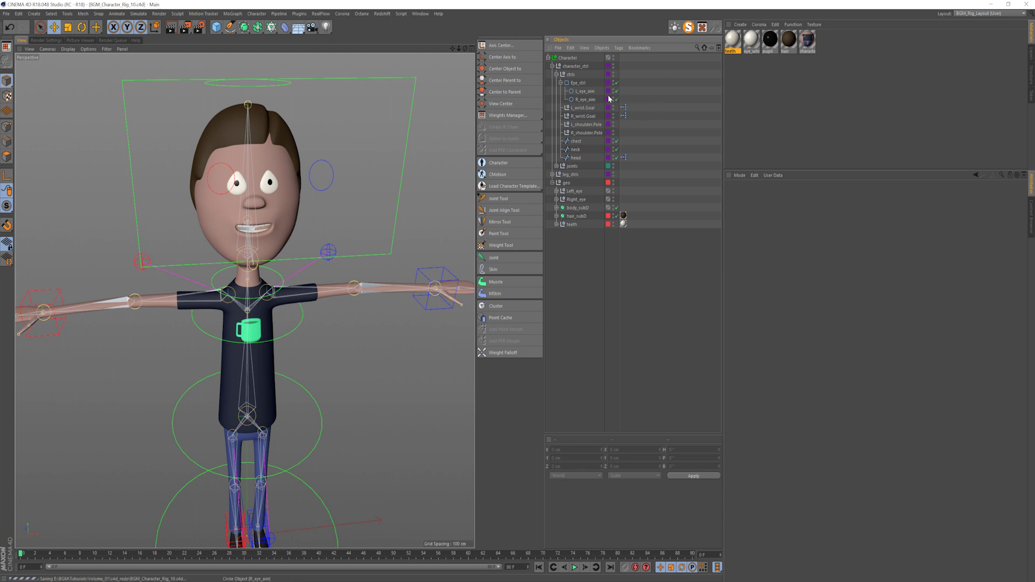
key("ctrl+s")
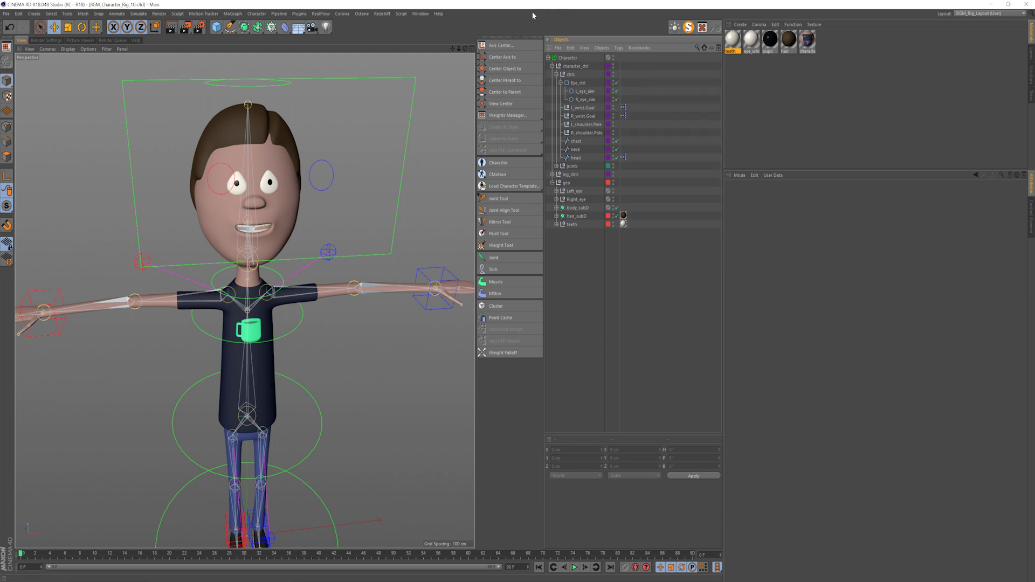
- Add a Protection tag to L_eye_aim and set its position mode to Limit
left_click(583, 91)
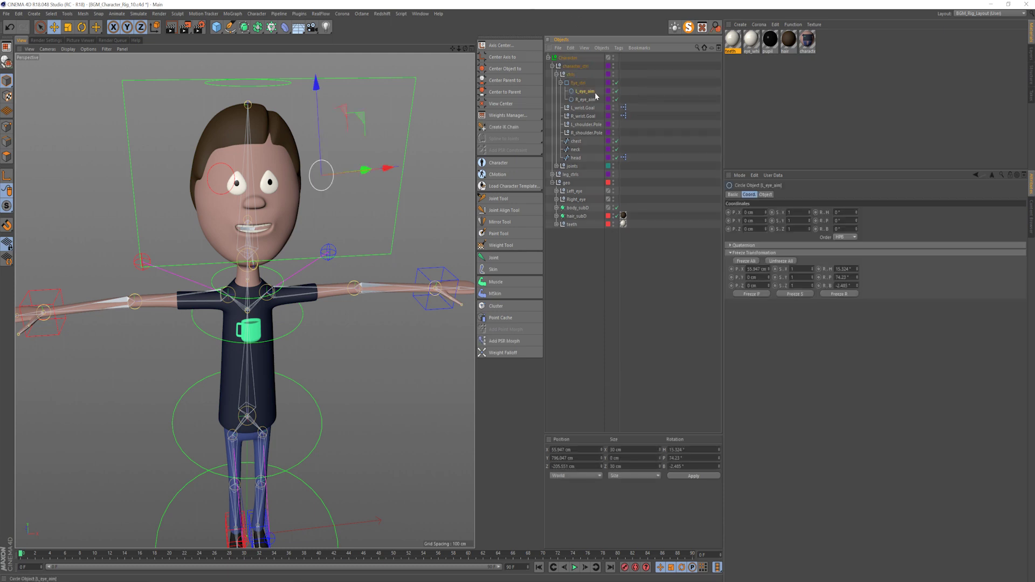
right_click(588, 92)
mouse_move(625, 99)
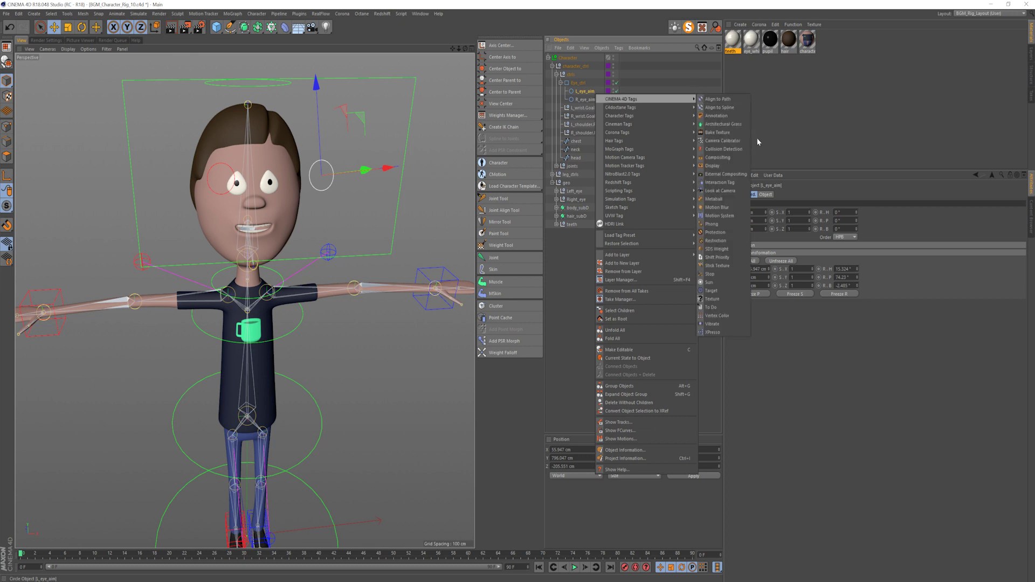
left_click(722, 232)
left_click(754, 212)
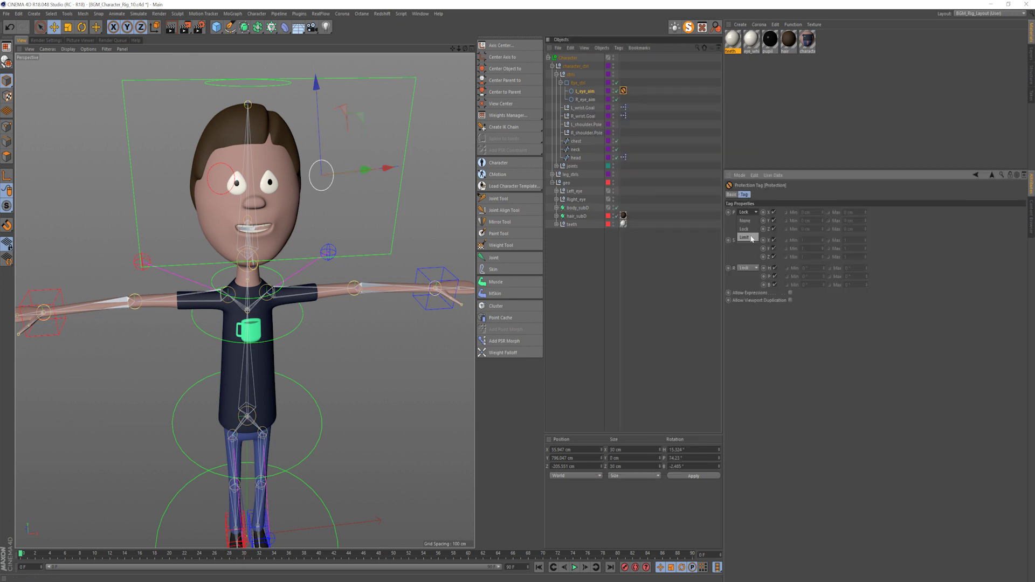
left_click(747, 237)
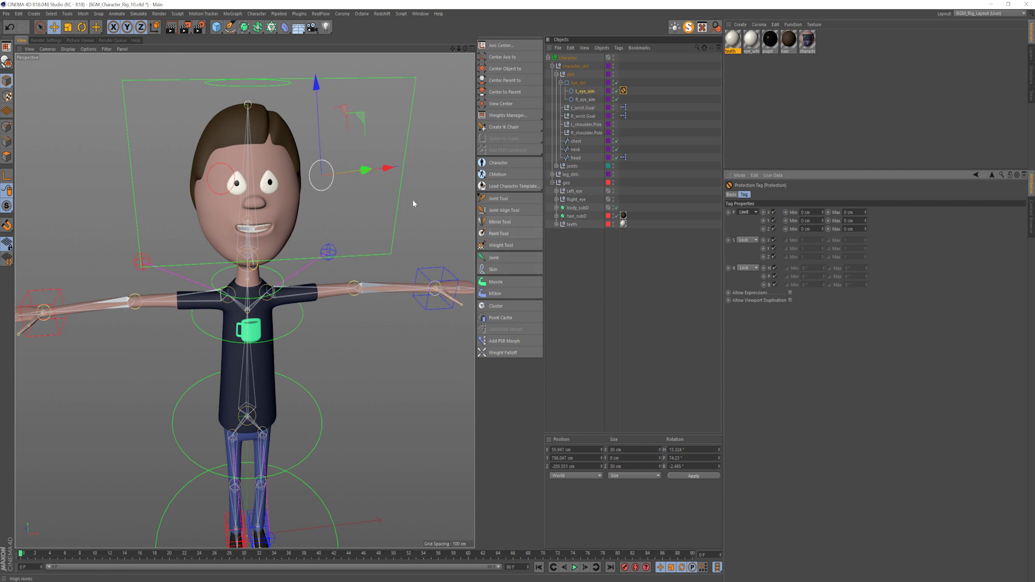
- Limit L_eye_aim's X position to a minimum of -110 cm and a maximum of 110 cm, testing the range by moving the control
left_click_drag(412, 200, 361, 211, "alt")
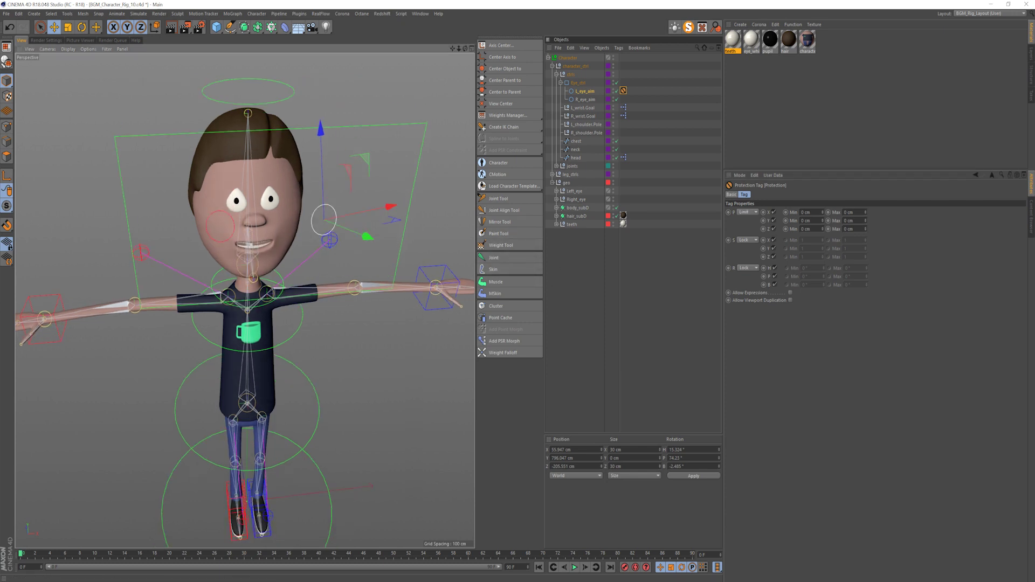
left_click_drag(814, 212, 753, 210)
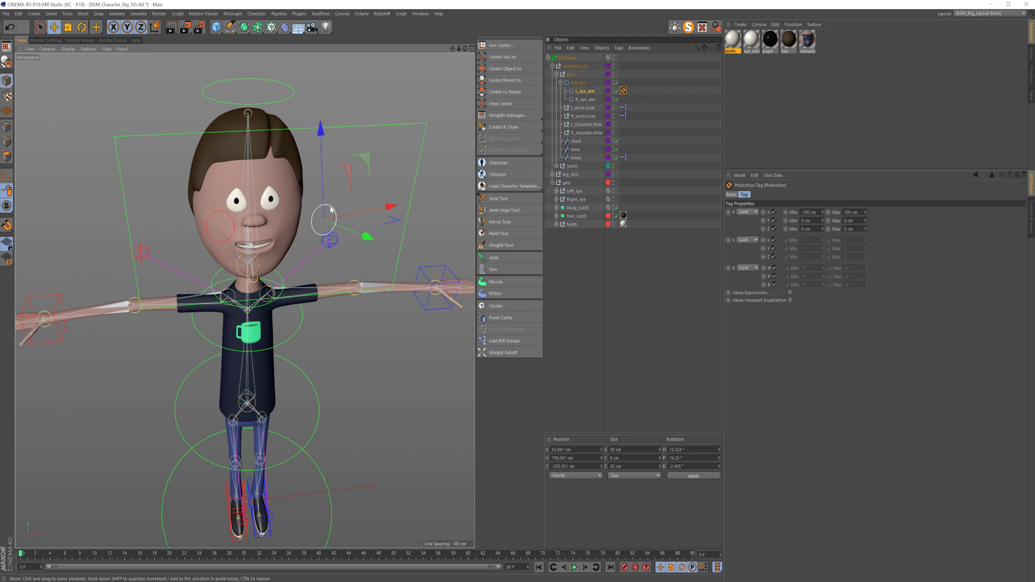
left_click_drag(324, 218, 539, 178)
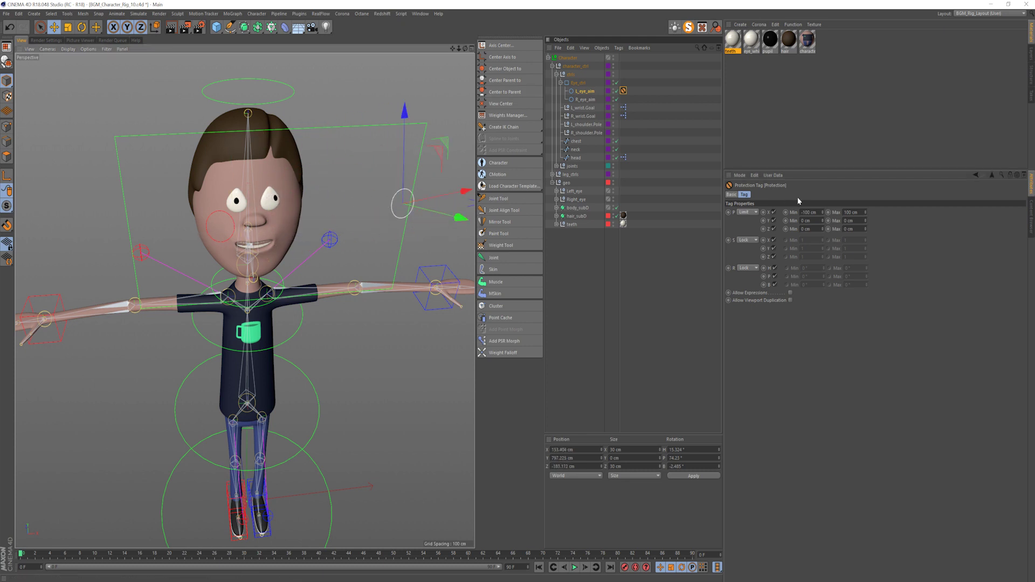
left_click_drag(859, 211, 653, 208)
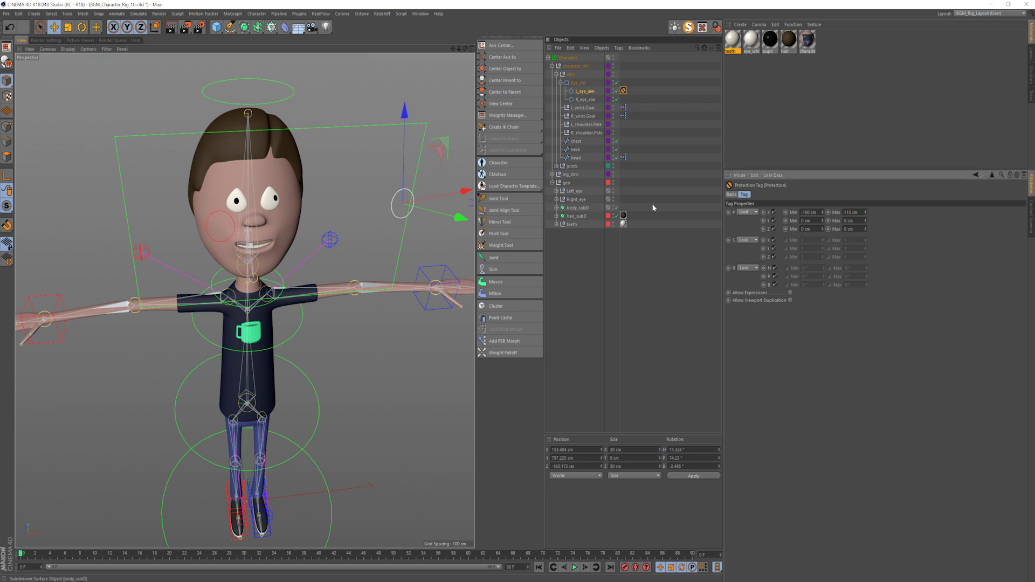
left_click_drag(426, 209, 62, 245)
left_click_drag(818, 212, 625, 208)
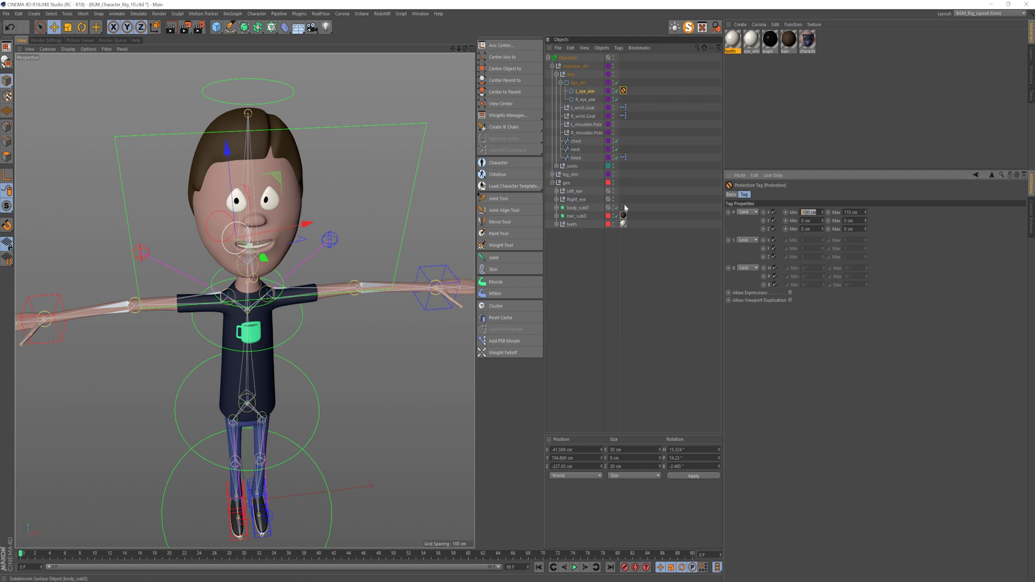
left_click_drag(155, 243, 359, 233)
- Limit L_eye_aim's Z position to between -100 cm and 100 cm and move the control to test it
left_click(807, 228)
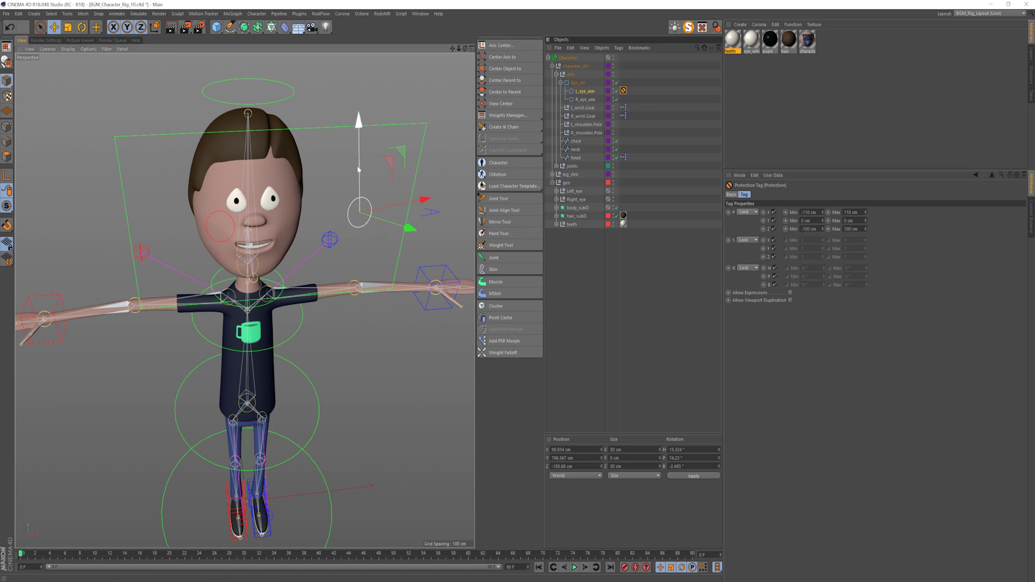
left_click_drag(358, 170, 294, 226)
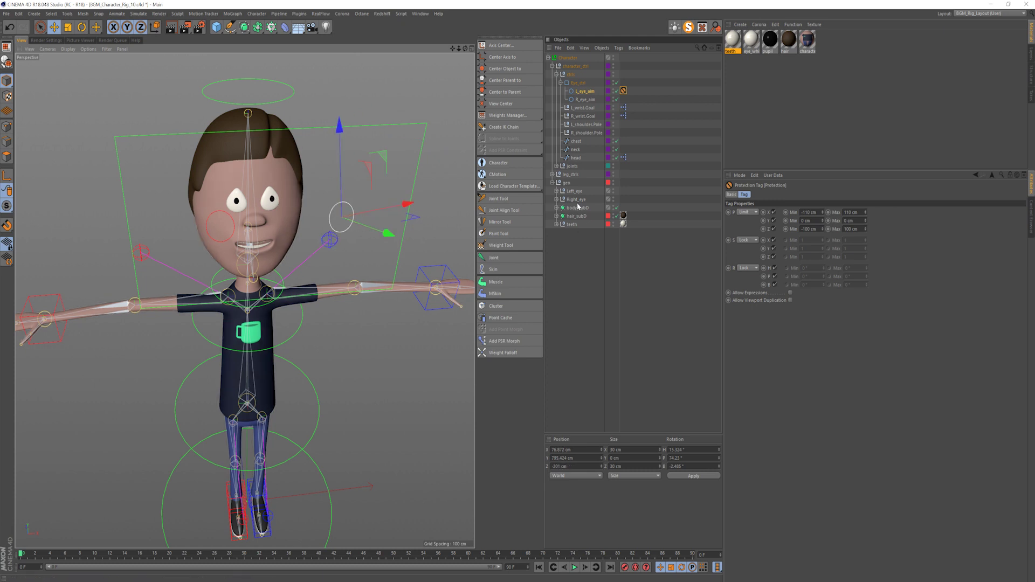
- Reset L_eye_aim's X and Z position to 0 cm and deselect it
left_click(624, 90)
left_click(613, 92)
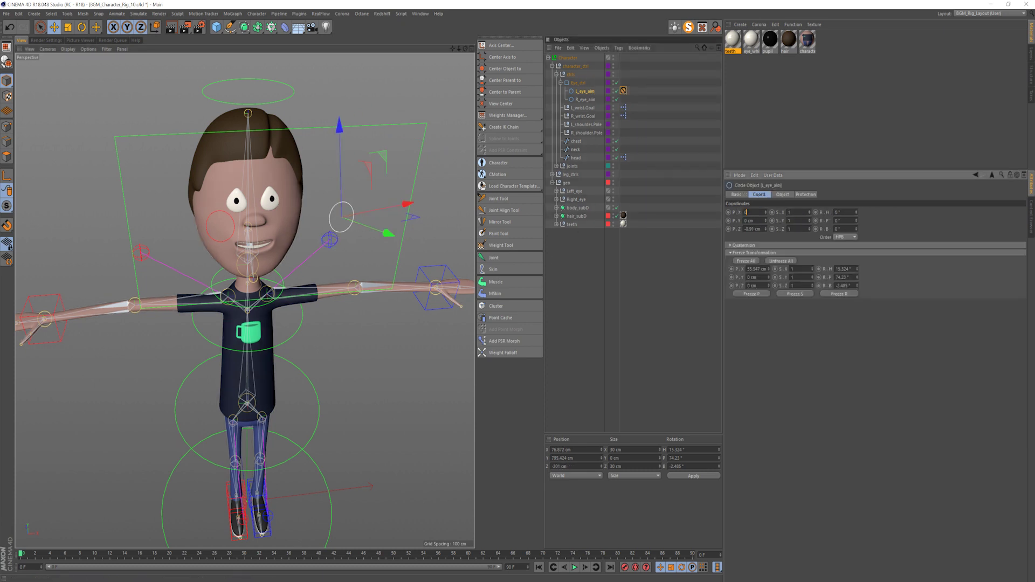
type("0")
key("Tab")
key("Tab")
left_click(628, 286)
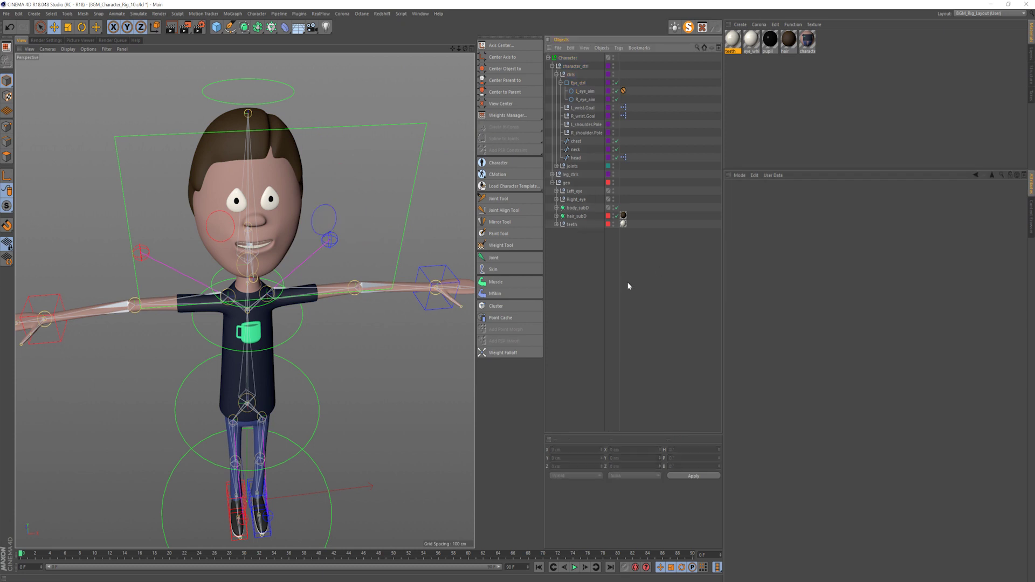
- Copy L_eye_aim's Protection tag onto R_eye_aim and move R_eye_aim to test its limits
left_click(584, 100)
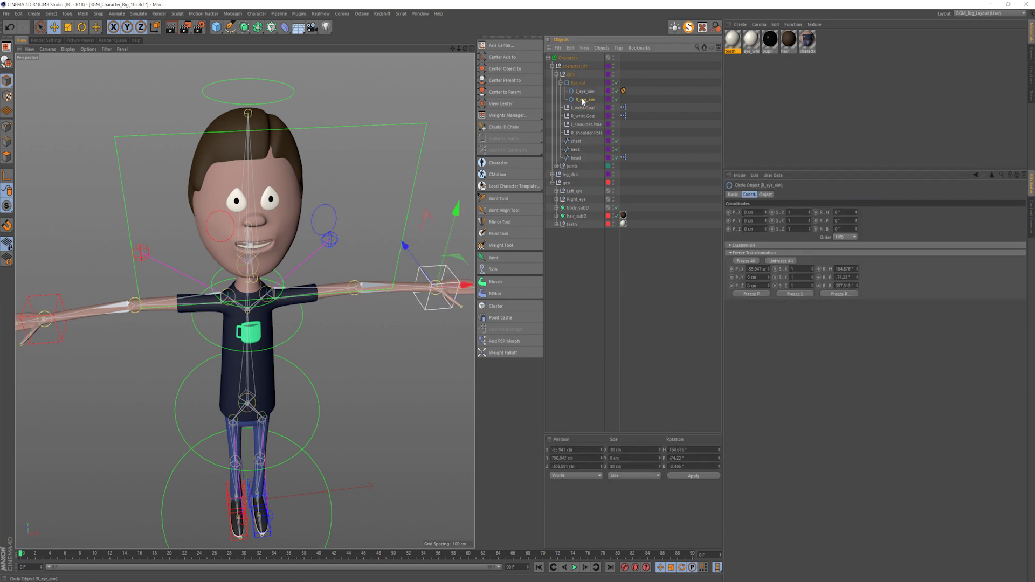
left_click(587, 313)
left_click(623, 90)
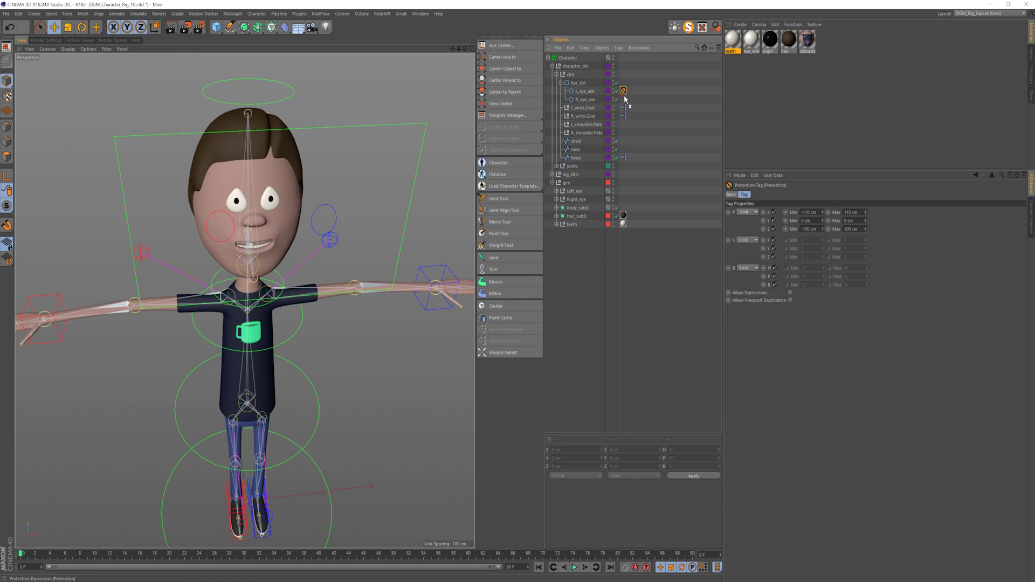
left_click(584, 100)
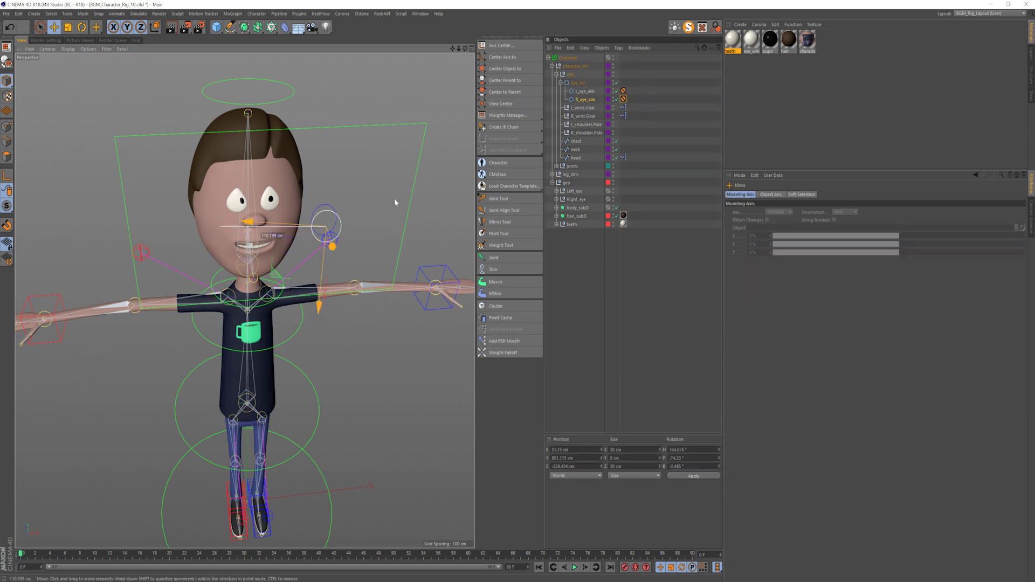
left_click_drag(393, 200, 212, 252)
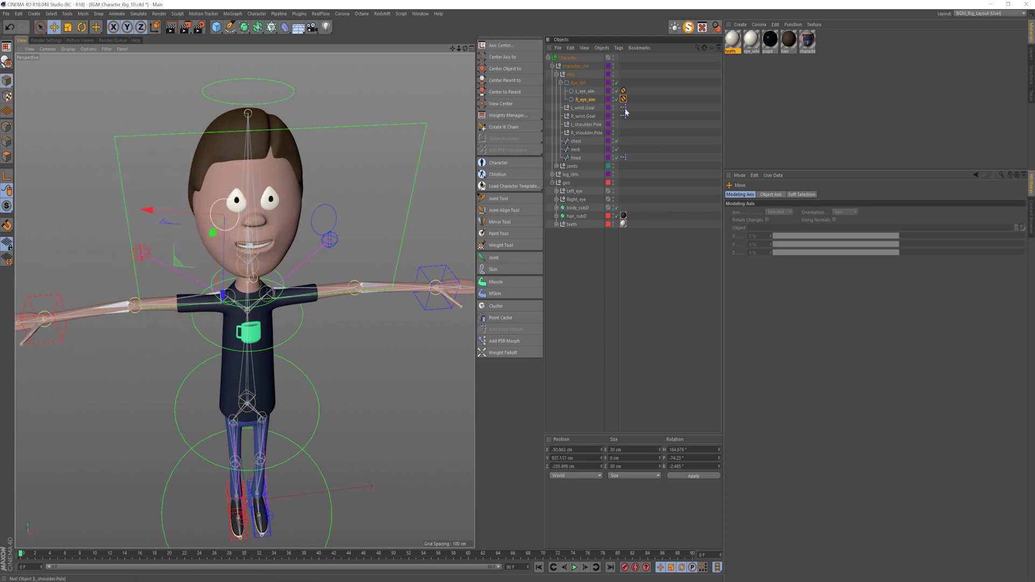
- Reset R_eye_aim's X and Z position to 0 cm
left_click(585, 100)
double_click(754, 211)
type("0")
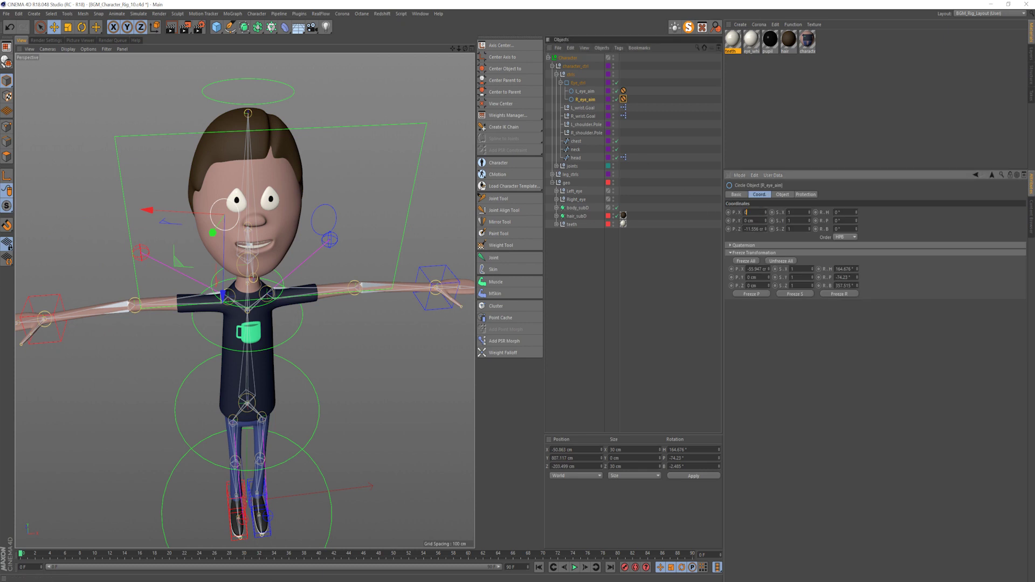
key("Tab")
key("Tab")
type("0")
key("Return")
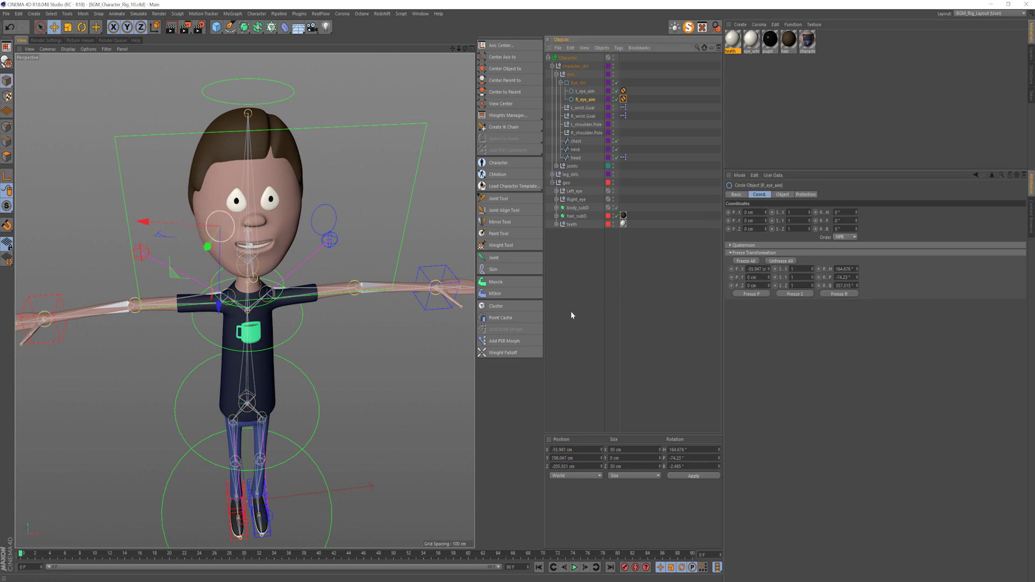
- Group Left_eye and Right_eye under a null named eyes
left_click(574, 191)
left_click(578, 200, "ctrl")
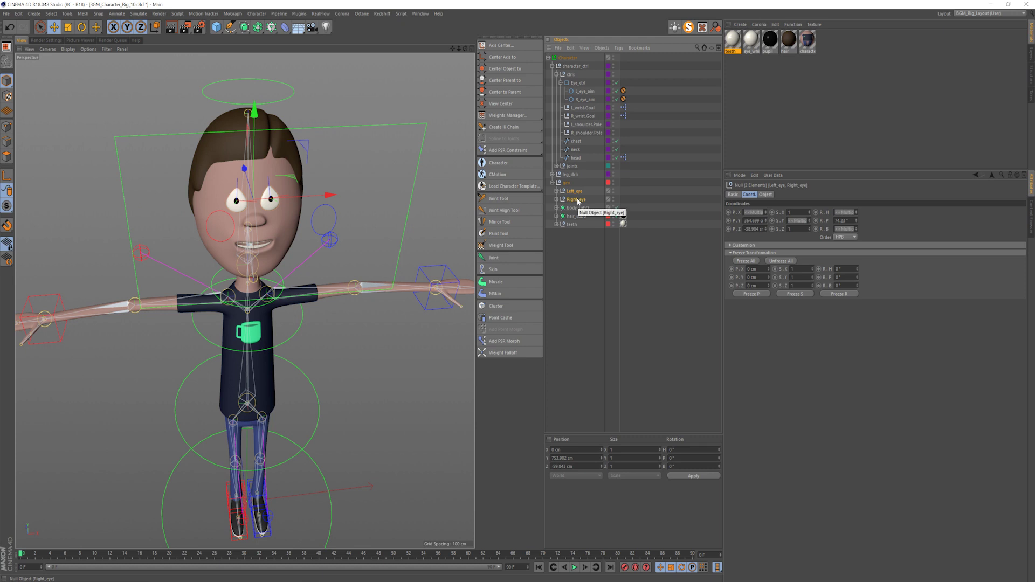
key("alt+g")
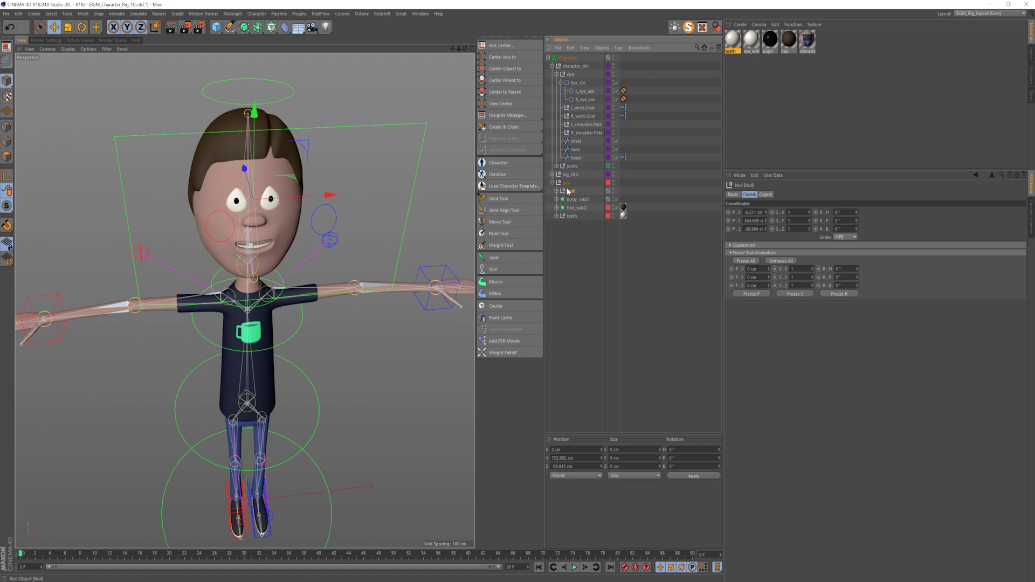
double_click(570, 191)
type("eyes")
key("Return")
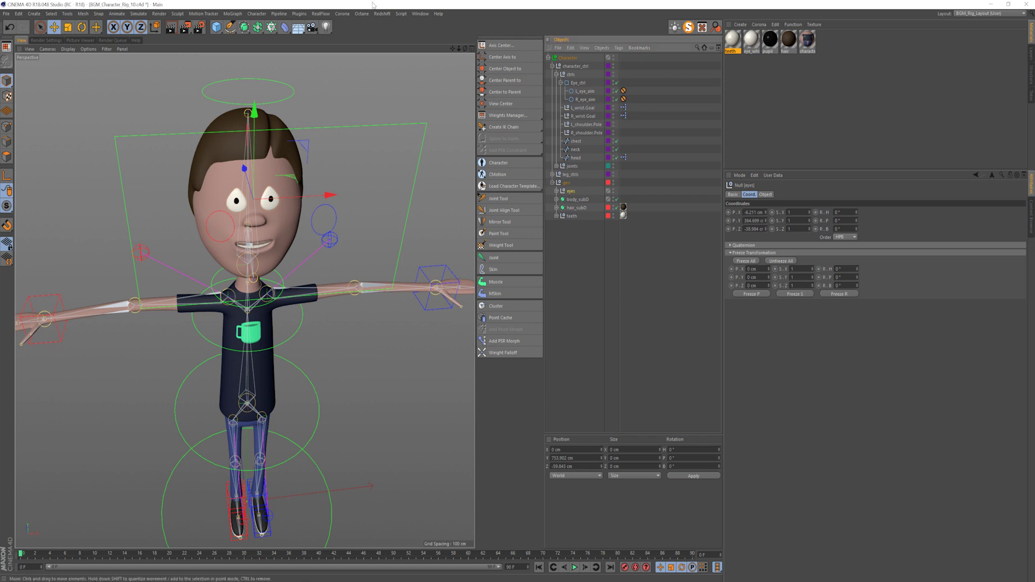
- Place the eyes null under a Subdivision Surface named eyes_subD, collapse it and deselect it
left_click(246, 27, "alt")
double_click(586, 191)
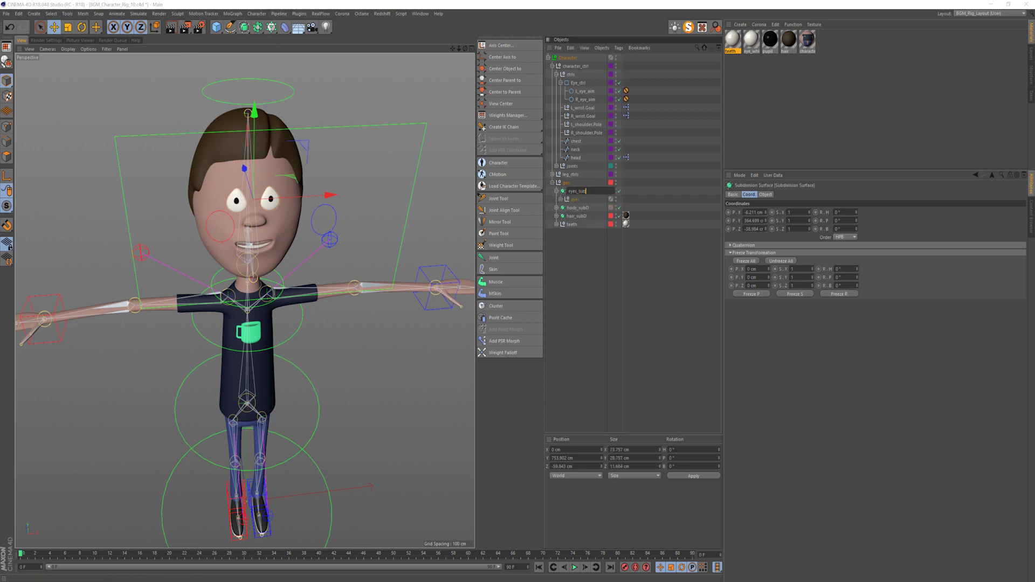
key("Return")
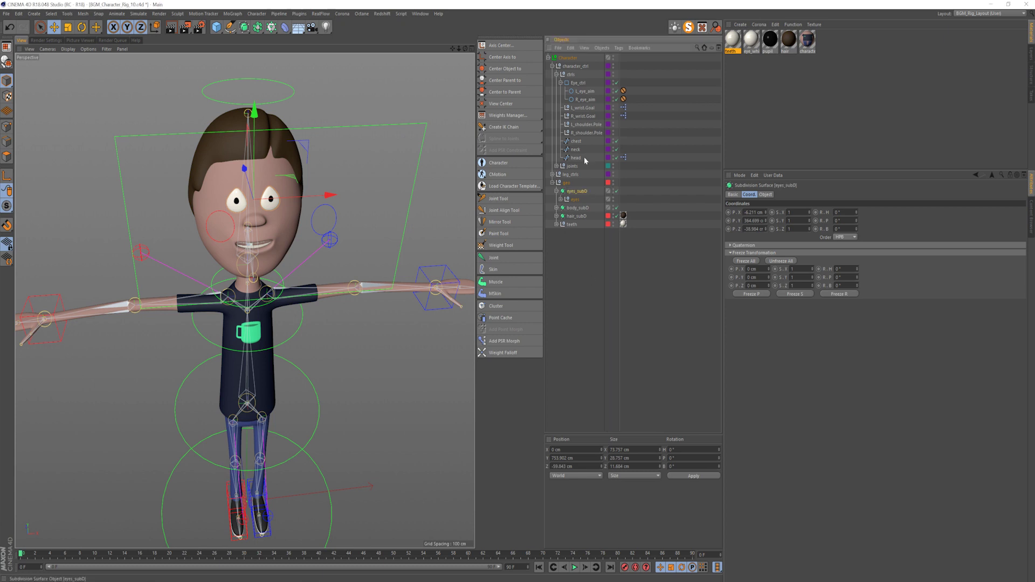
left_click(556, 191)
left_click(580, 282)
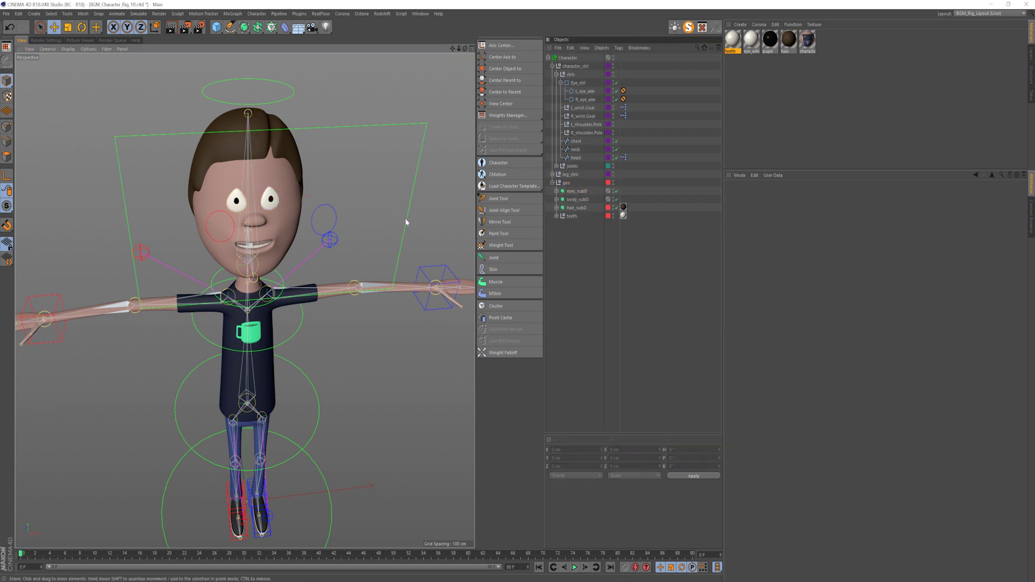
- Move Eye_ctrl around, sideways and upward to test how the eyes follow, undoing each move
left_click(409, 221)
left_click_drag(408, 221, 428, 312)
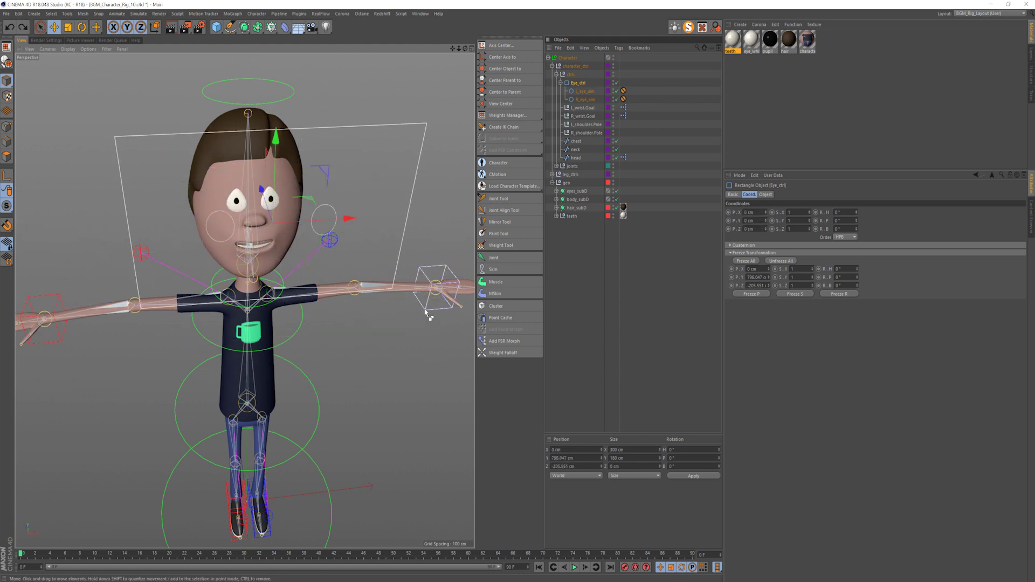
left_click(586, 328)
left_click(580, 82)
left_click(401, 154)
right_click_drag(391, 156, 371, 160, "alt")
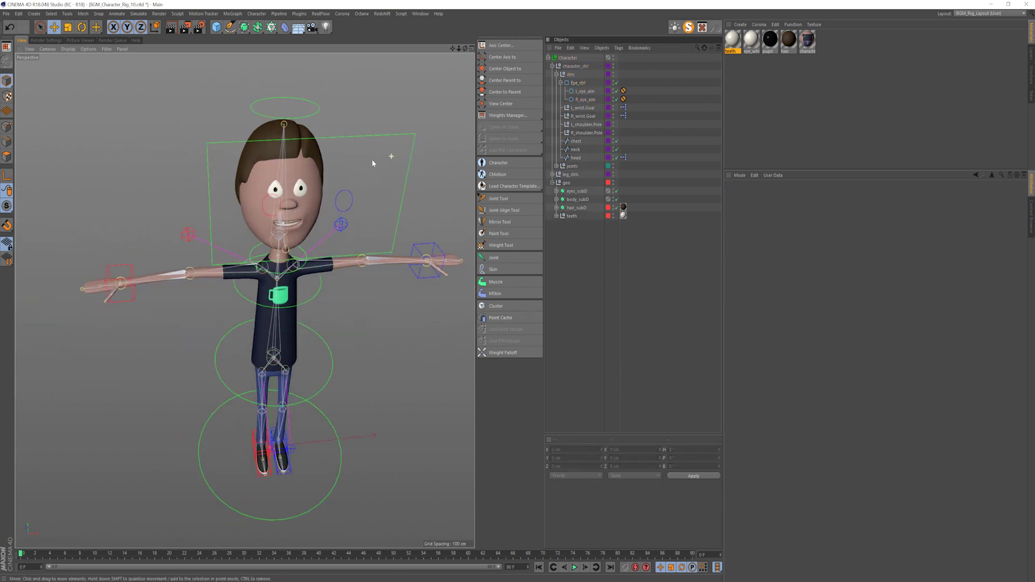
left_click_drag(371, 160, 407, 220, "alt")
left_click(414, 155)
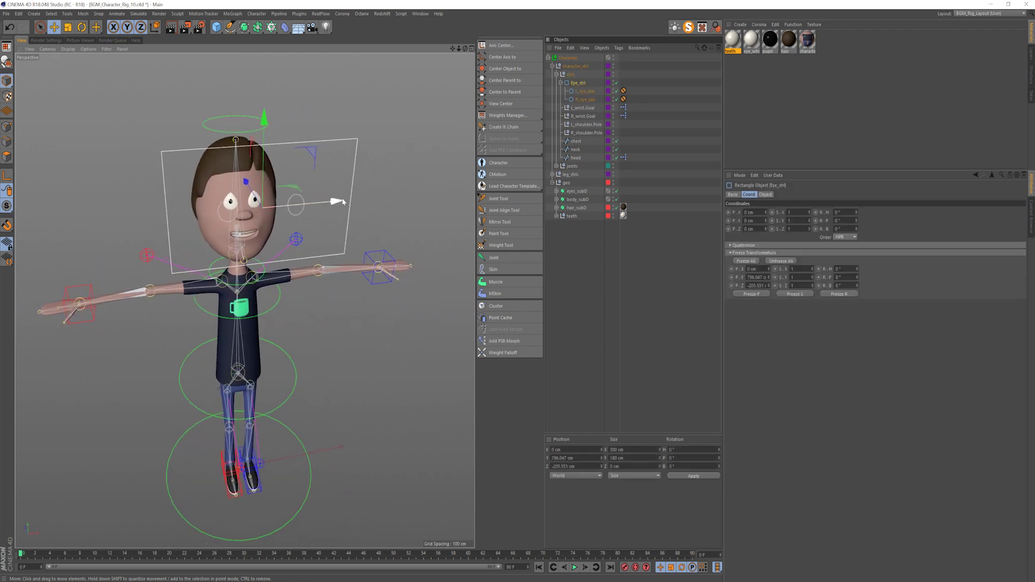
left_click_drag(344, 201, 222, 216)
key("ctrl+z")
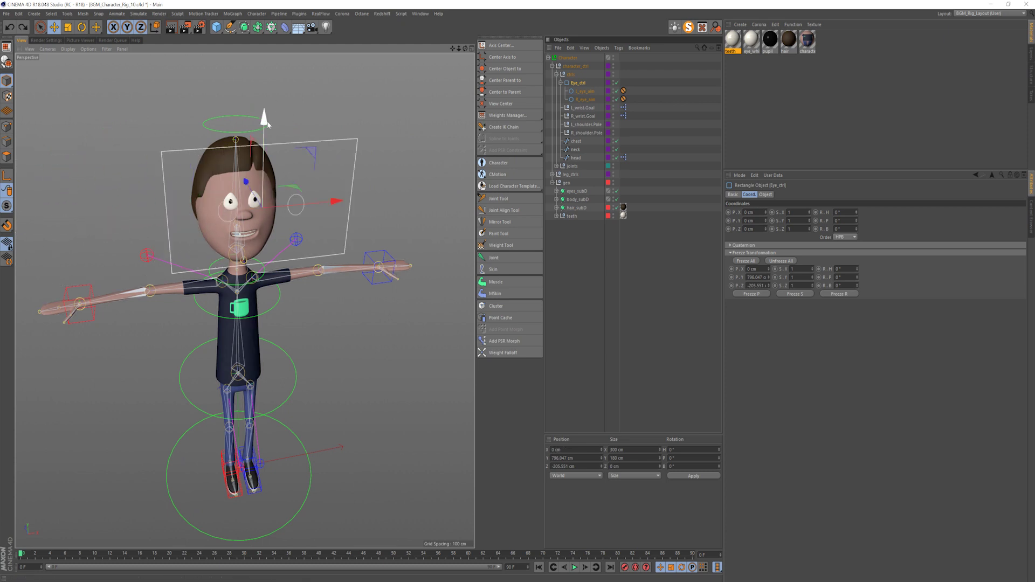
left_click_drag(266, 111, 268, 16)
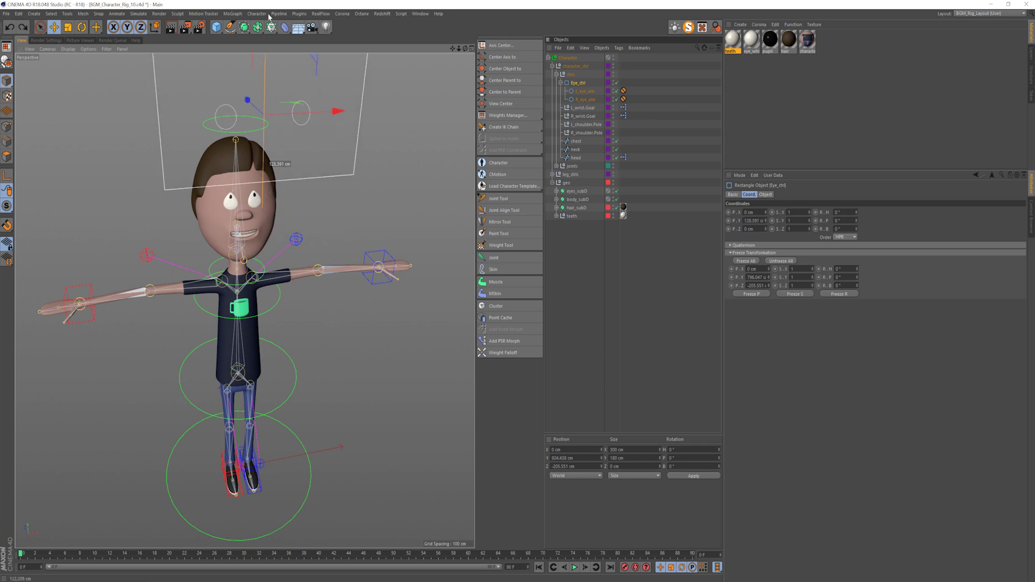
key("ctrl+z")
- Add a Protection tag to Eye_ctrl and set its position mode to Limit
right_click(579, 81)
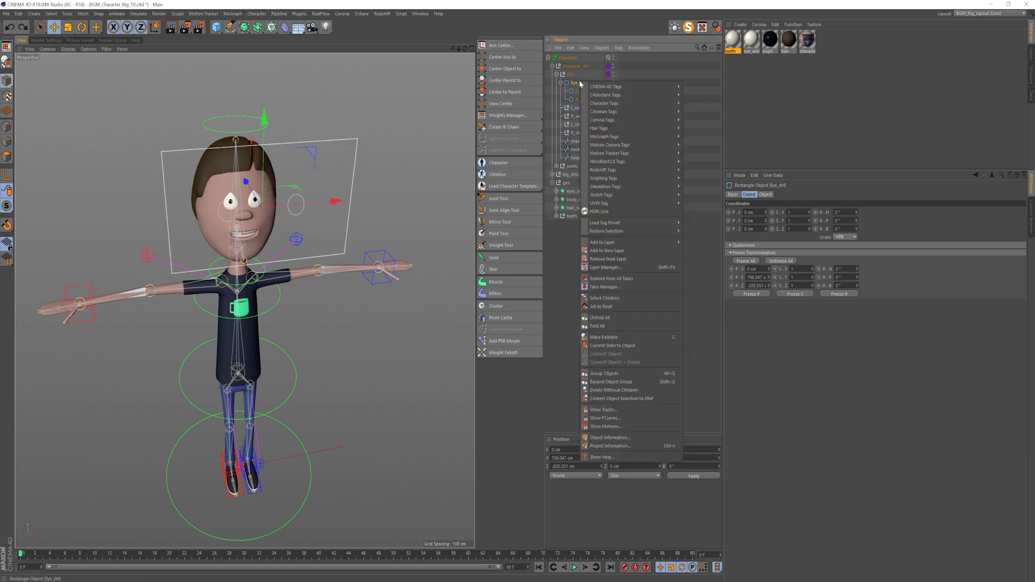
mouse_move(640, 89)
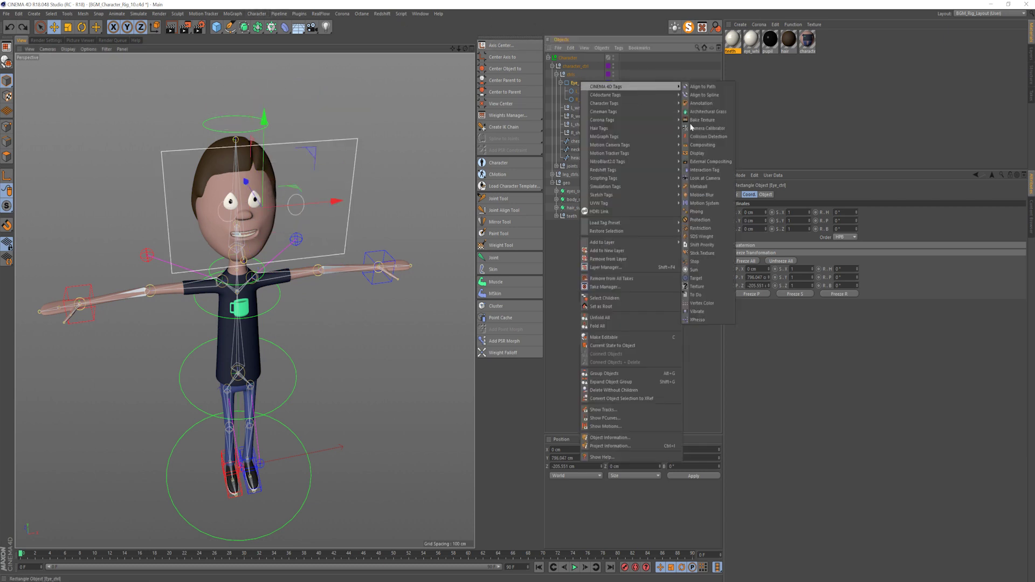
left_click(717, 219)
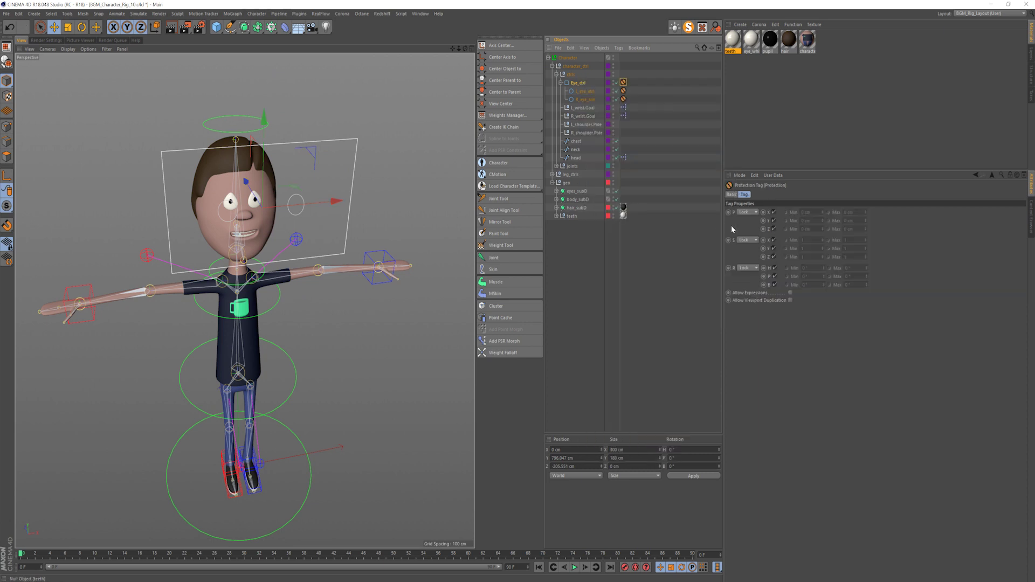
left_click(747, 212)
left_click(747, 238)
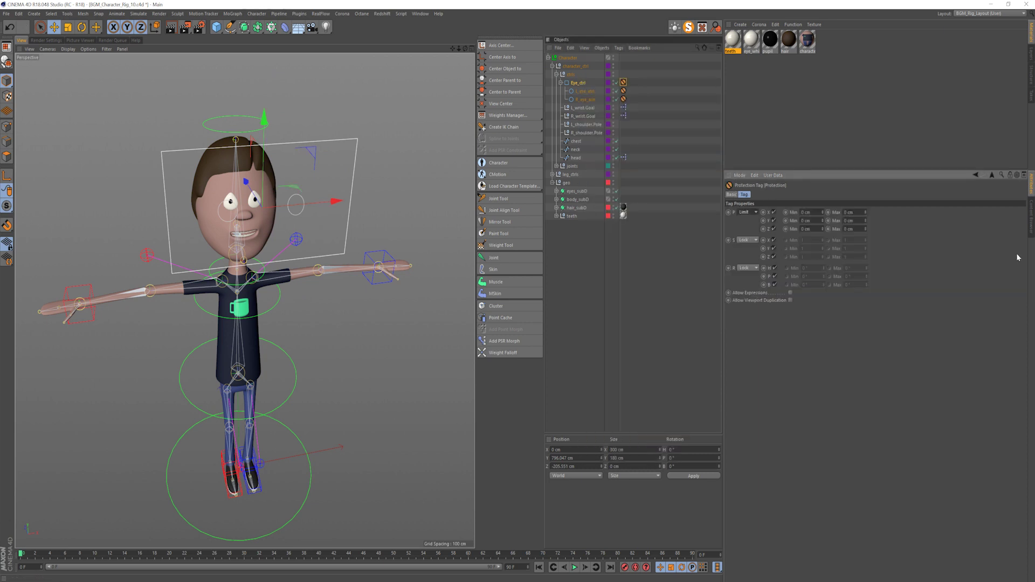
- Set the tag's X position limits to -200 cm and 200 cm, and its Y maximum to 200 cm
left_click(773, 221)
type("-250")
key("Tab")
type("250")
key("Tab")
key("Tab")
type("200")
key("Tab")
left_click(654, 189)
- Test-move Eye_ctrl and set its Protection tag's Y position minimum to -200 cm
left_click(350, 219)
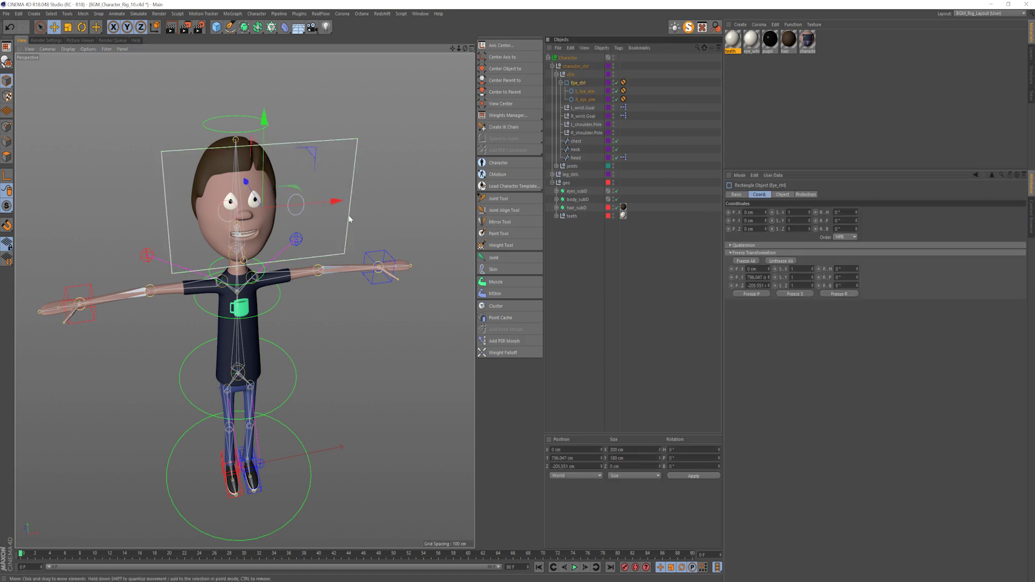
left_click_drag(318, 226, 340, 397)
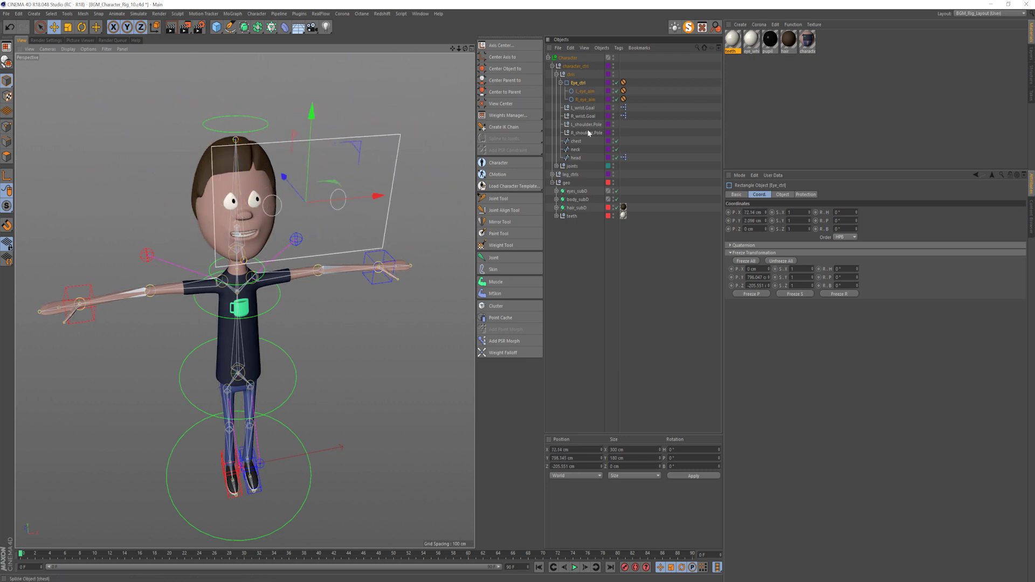
left_click(623, 83)
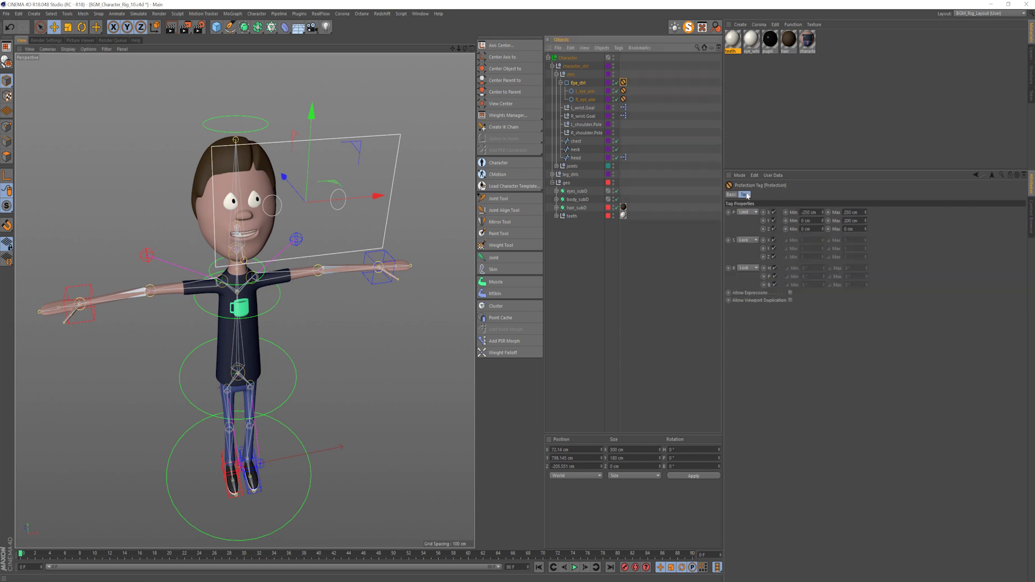
left_click_drag(812, 220, 766, 220)
type("-200")
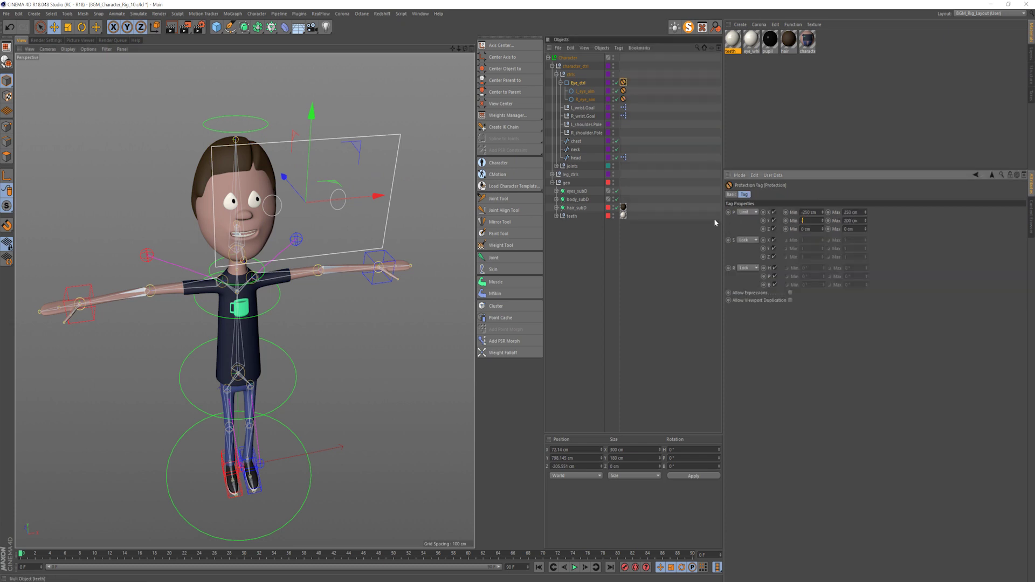
key("Return")
- Move Eye_ctrl to test its limits, reset its X and Y position to 0 cm and deselect it
left_click_drag(324, 237, 291, 244)
left_click_drag(322, 246, 439, 219)
left_click(580, 83)
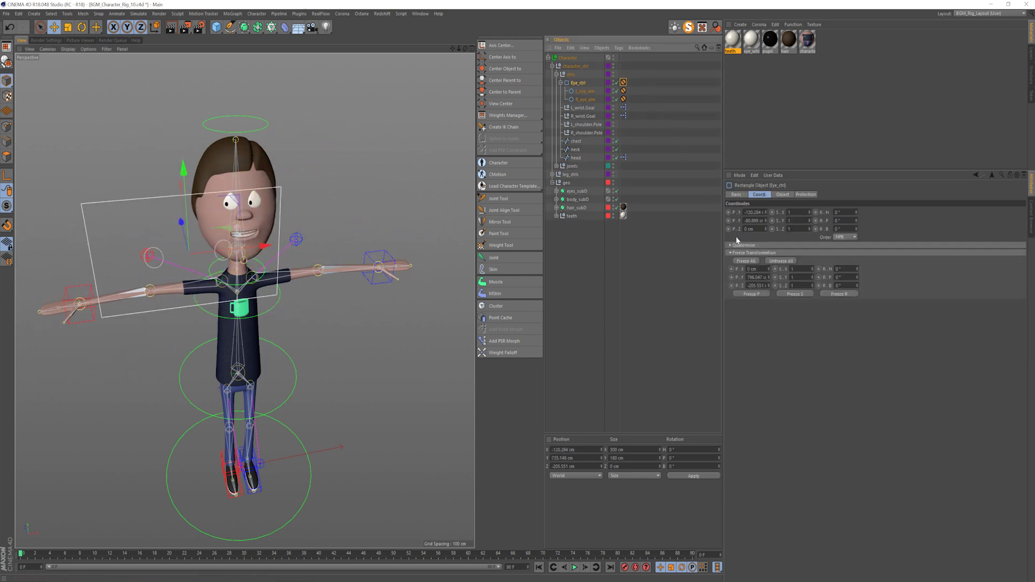
double_click(753, 213)
type("0")
key("Tab")
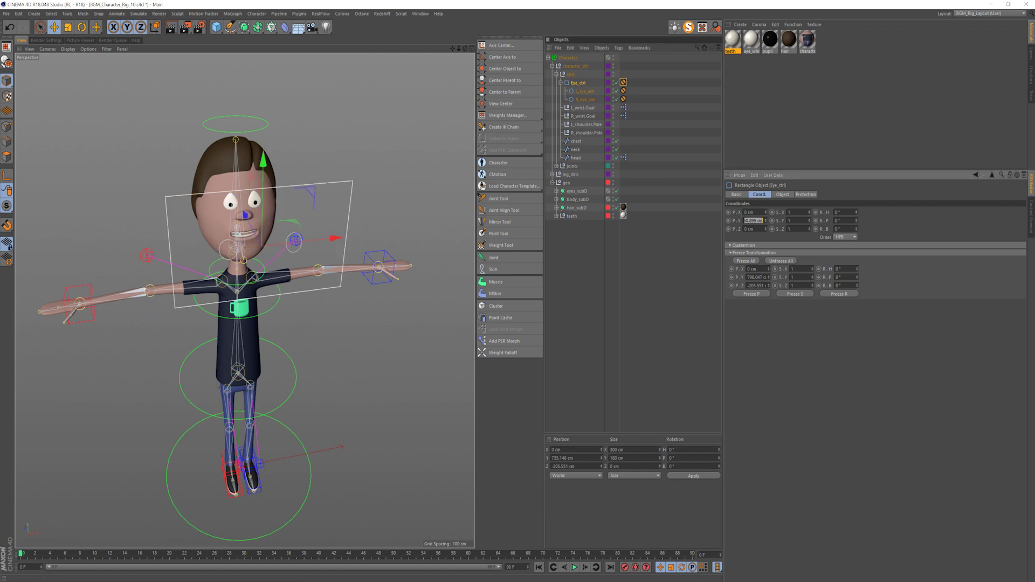
type("0")
key("Return")
left_click(581, 276)
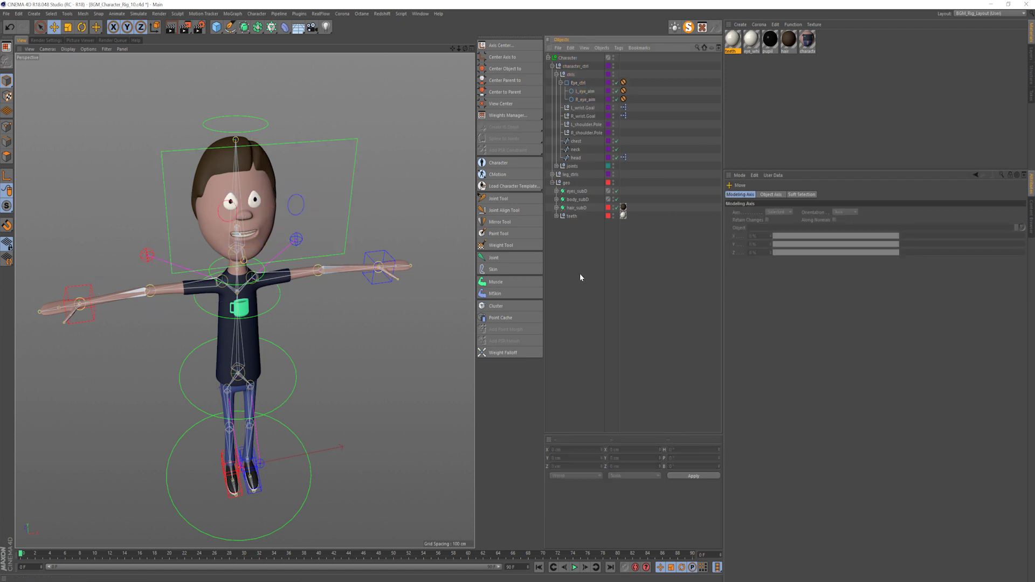
- Collapse the Eye_ctrl, geo, ctrls and character_ctrl hierarchies
left_click(561, 82)
left_click(552, 166)
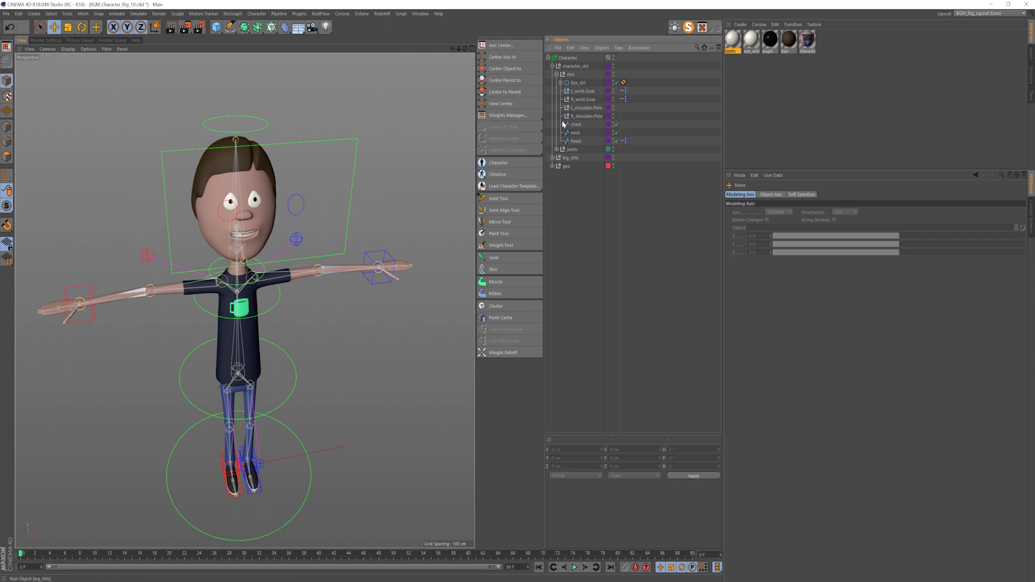
left_click(556, 75)
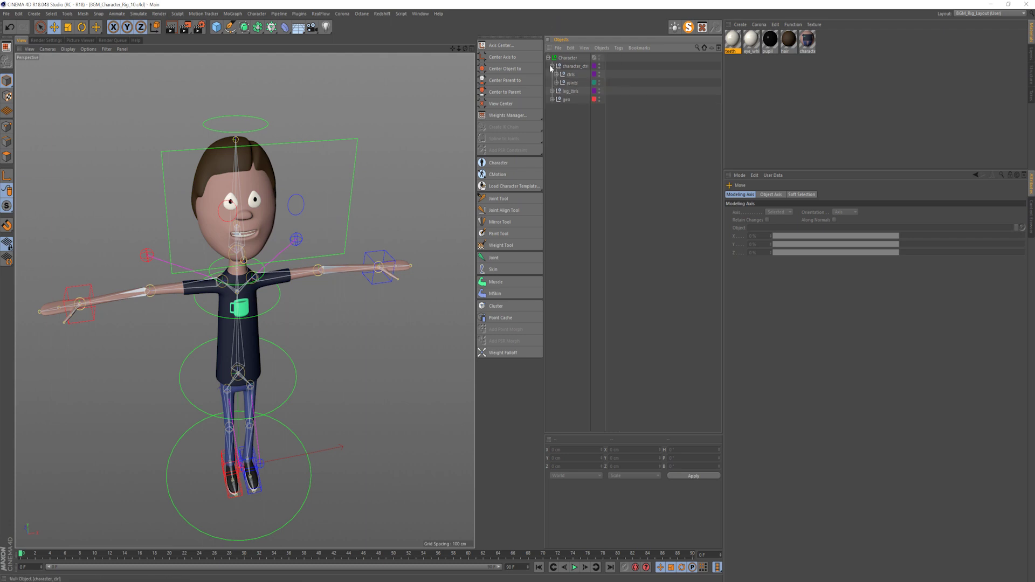
left_click(552, 66)
- Examine the expanded hierarchies of character_ctrl, leg_ctrls and geo one after another, collapsing each again
scroll(321, 240, "down", 1)
left_click_drag(321, 240, 285, 252, "alt")
middle_click_drag(227, 275, 240, 275, "alt")
left_click(552, 66, "ctrl")
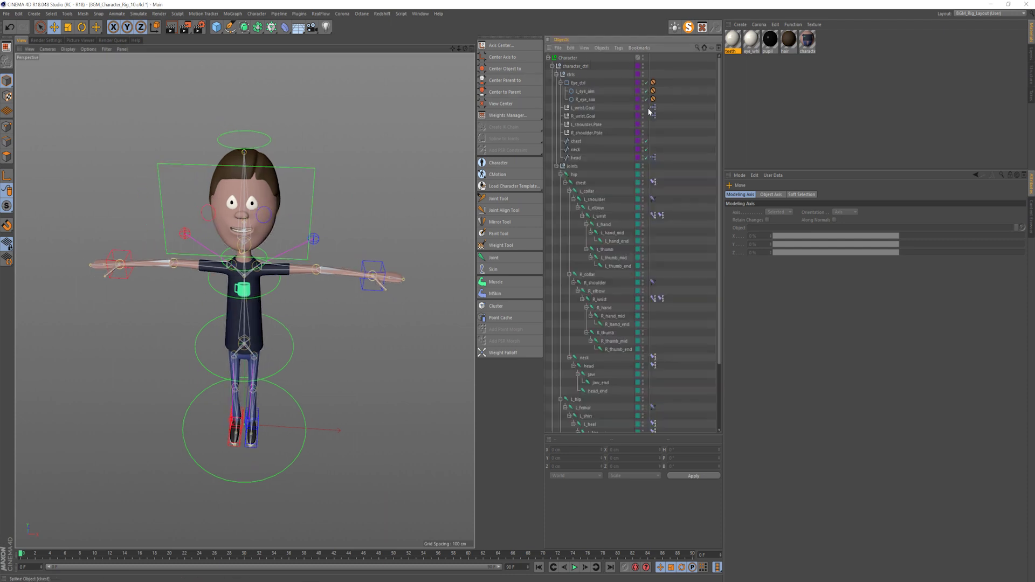
scroll(643, 250, "down", 5)
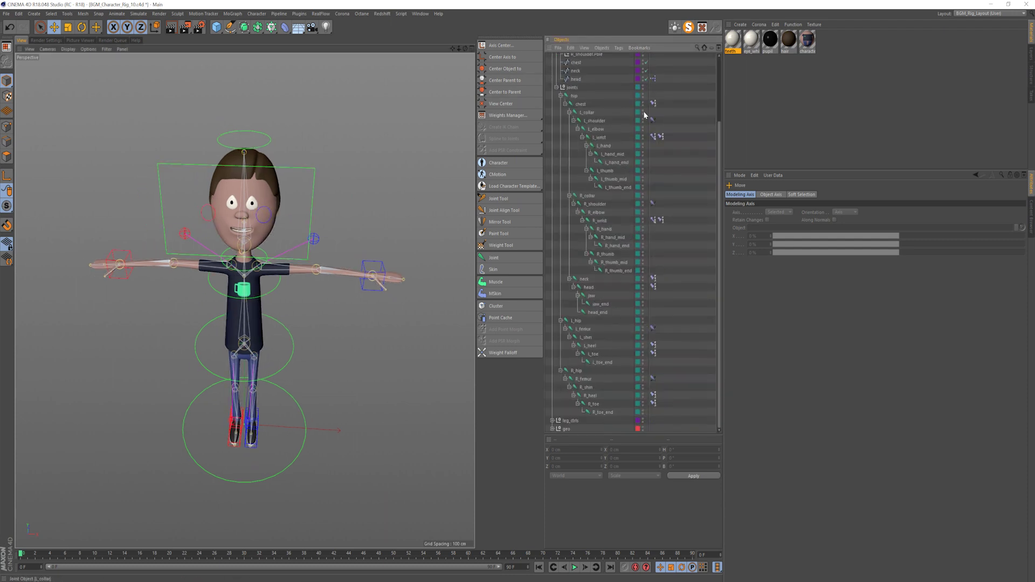
scroll(644, 112, "up", 5)
left_click(552, 66)
left_click(553, 74)
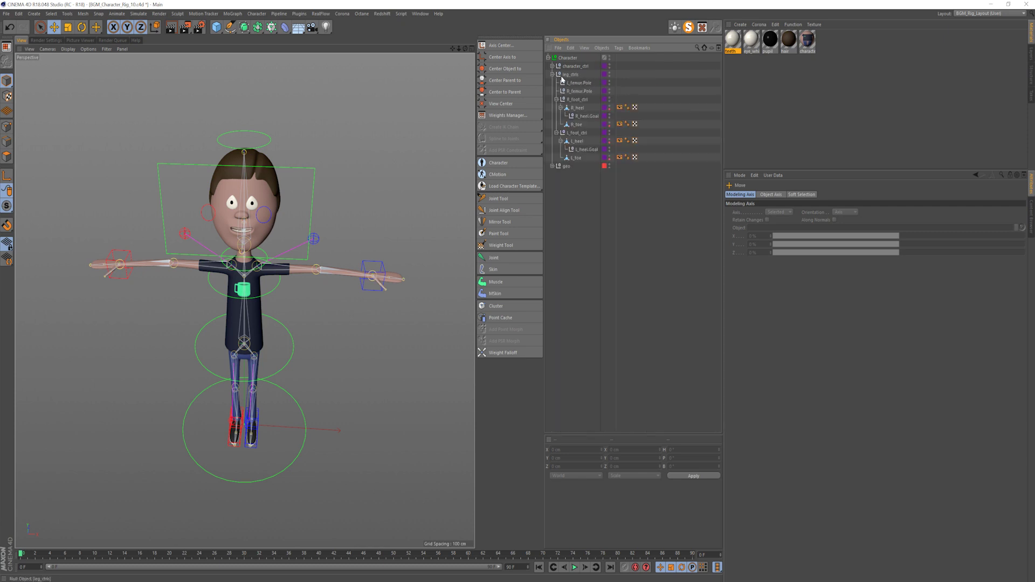
left_click(552, 75, "ctrl")
left_click(552, 82, "ctrl")
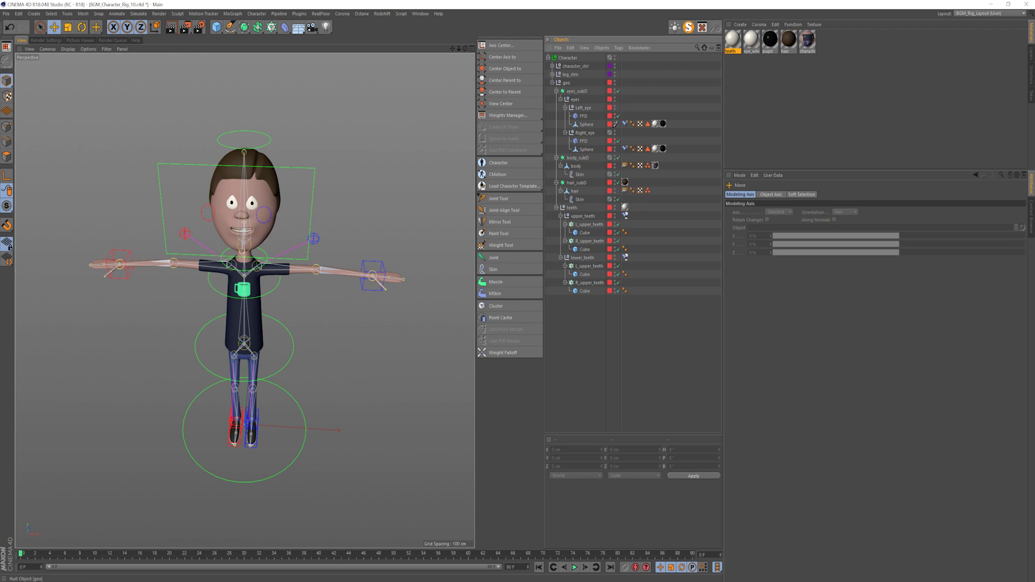
left_click(552, 82, "ctrl")
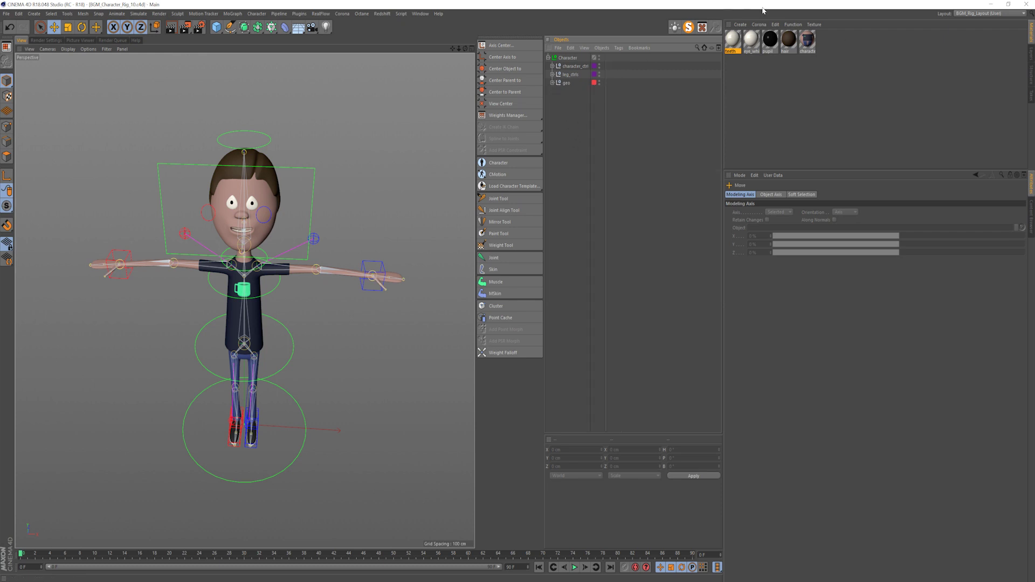
- Lock the geo layer and hide the joints layer in the editor view
left_click(1031, 55)
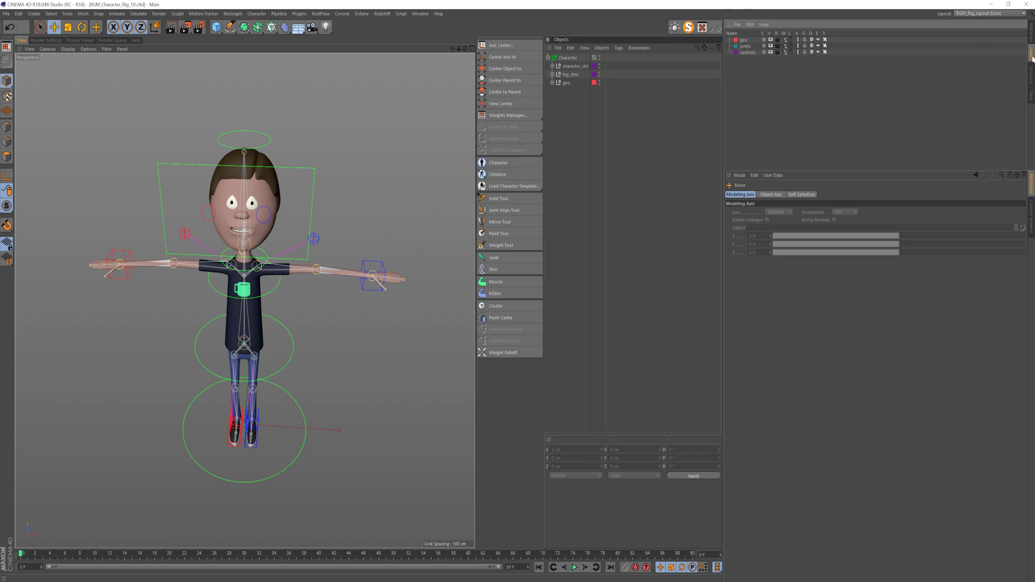
left_click(744, 40)
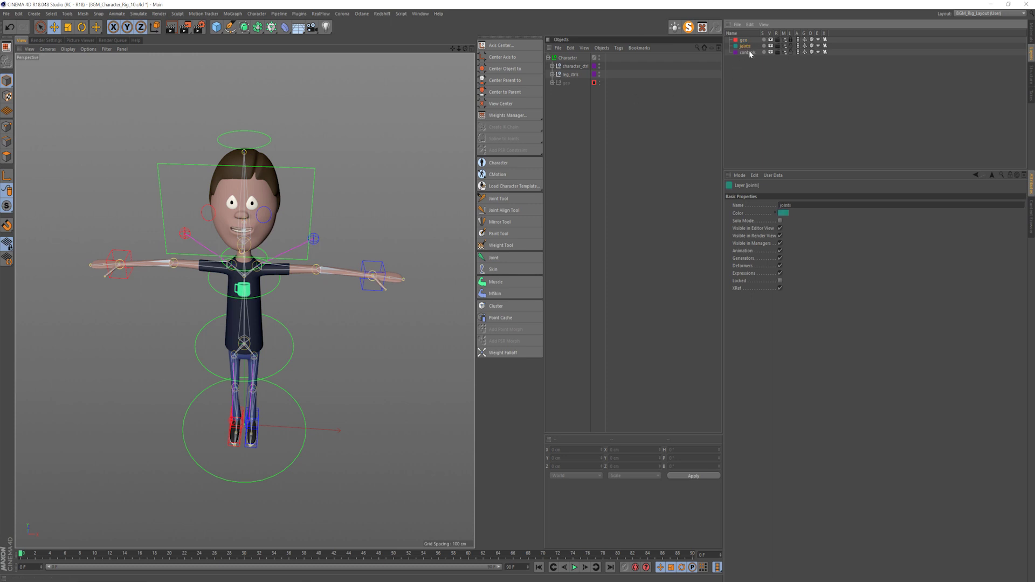
left_click(771, 46)
left_click(614, 180)
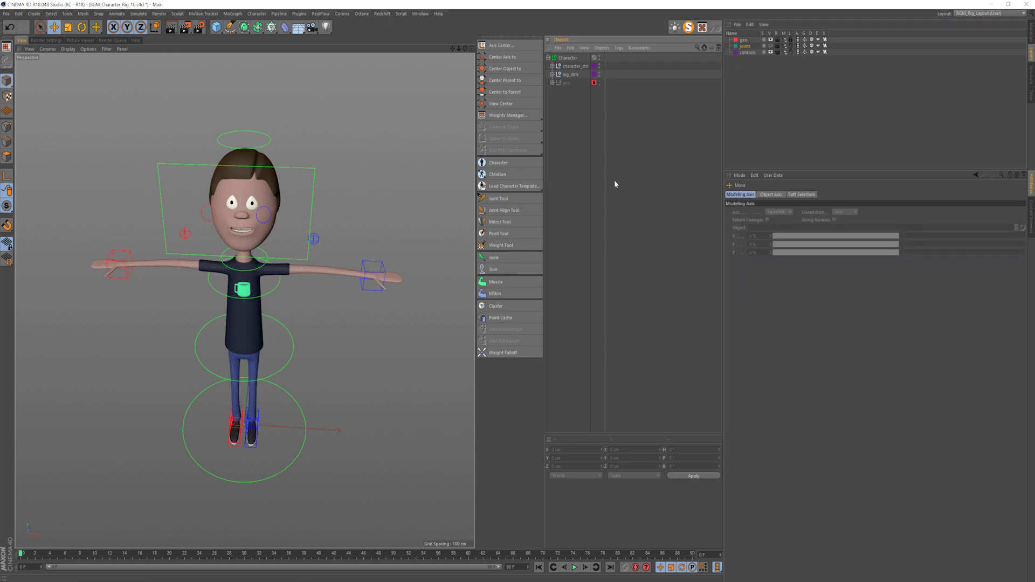
- Move Eye_ctrl downward to test the eyes with the joints hidden
middle_click_drag(222, 243, 232, 226, "alt")
left_click_drag(232, 227, 240, 216, "alt")
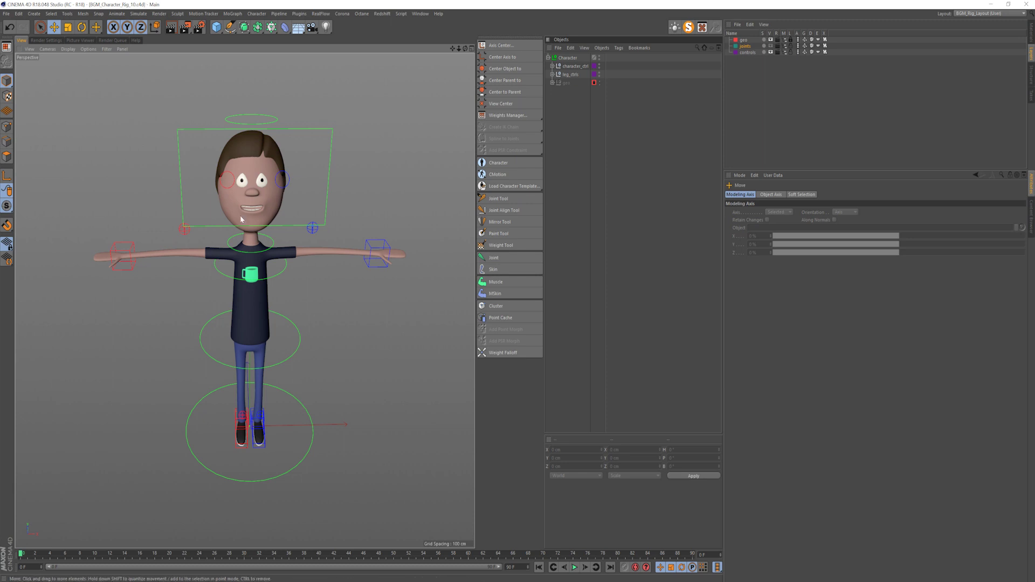
left_click(327, 206)
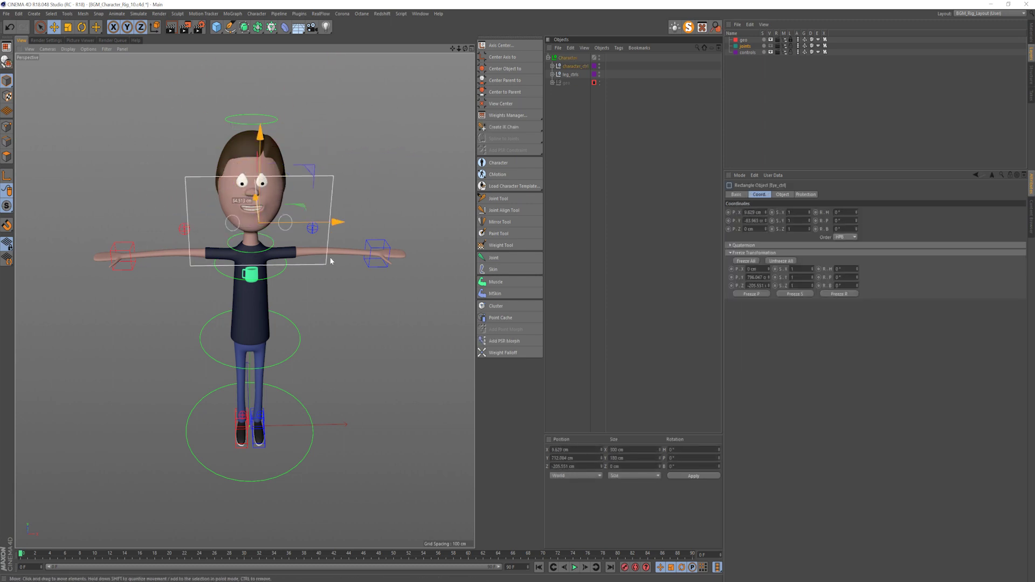
- Move and rotate L_wrist.Goal to pose the character's left arm bent downward
left_click(387, 253)
left_click(386, 254)
left_click_drag(364, 290, 399, 337, "alt")
key("r")
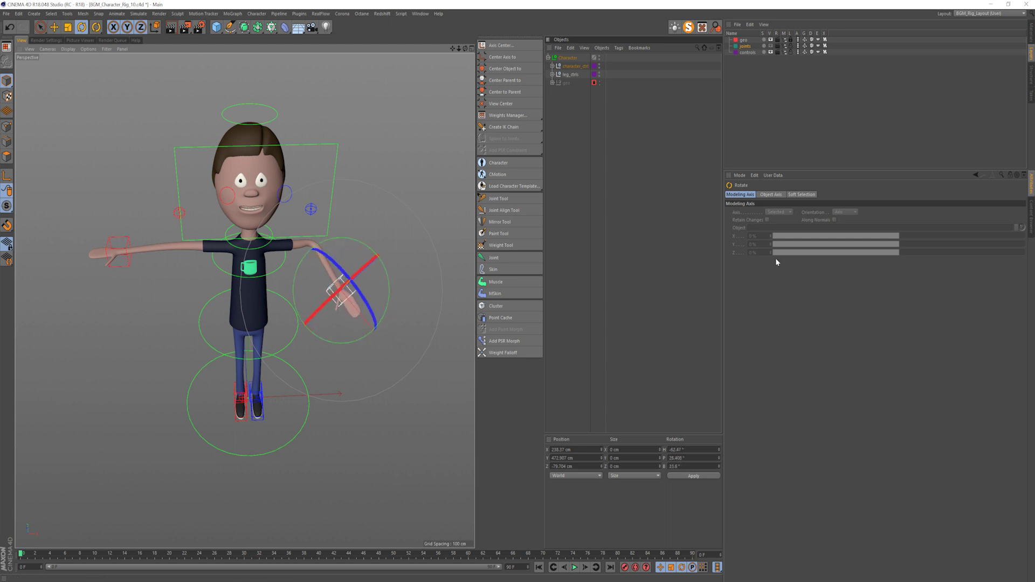
key("e")
left_click(332, 290)
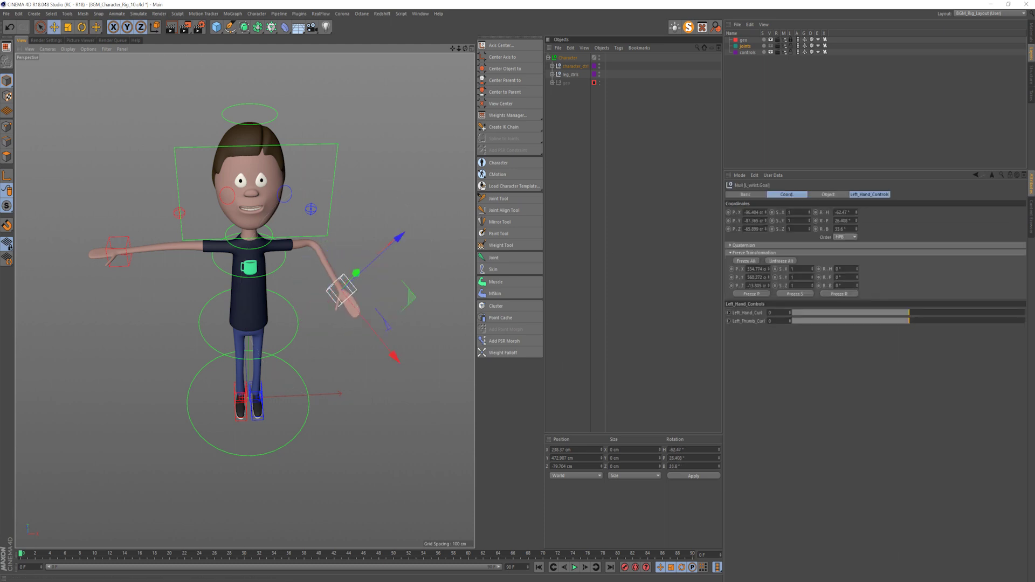
- Test the left hand's curl by lowering Left_Hand_Curl on L_wrist.Goal
left_click(877, 195)
left_click_drag(909, 213, 827, 222)
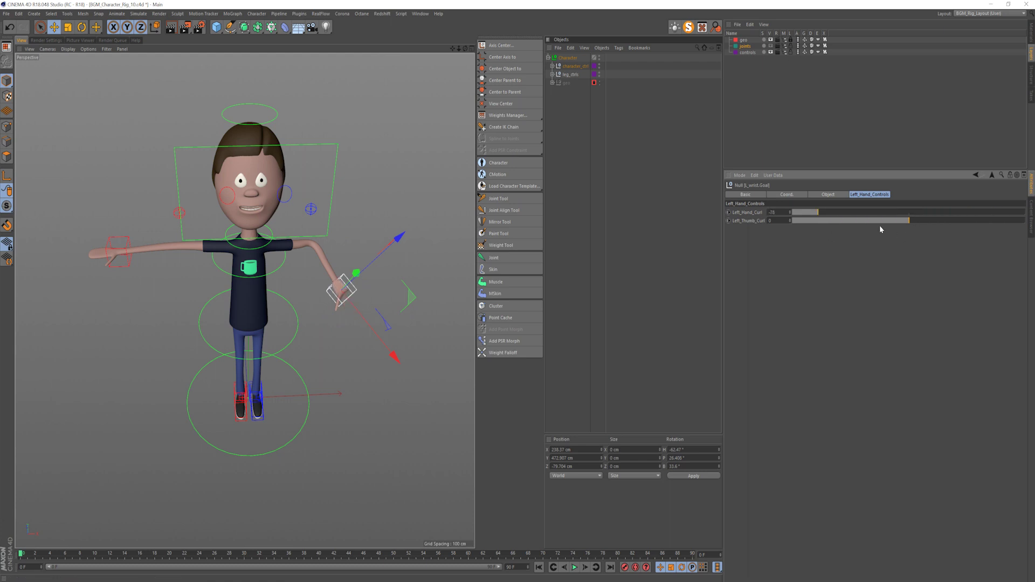
- Reset the position and rotation values of L_wrist.Goal to 0 to return the arm to its rest pose
left_click(786, 194)
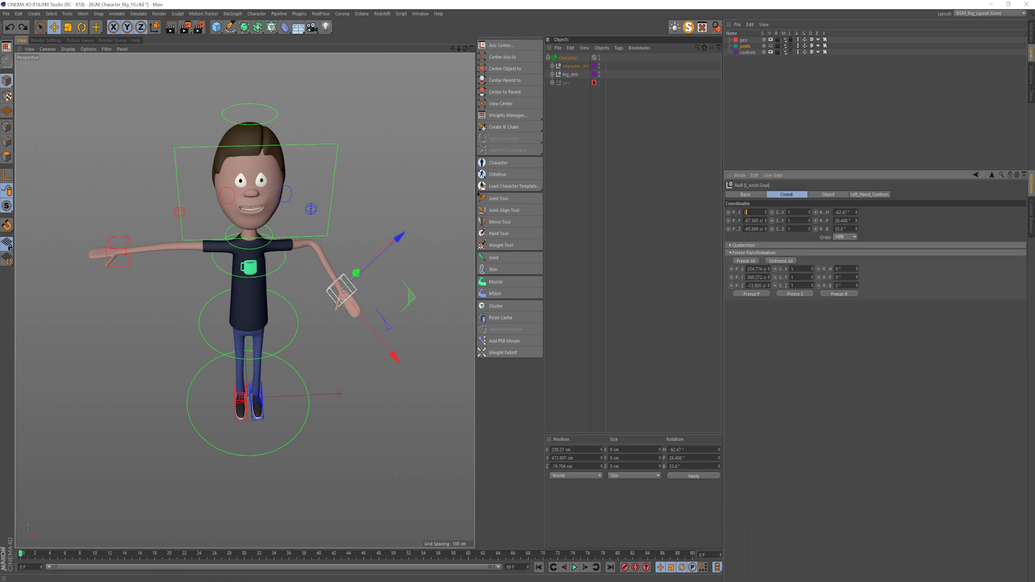
key("Tab")
type("0")
key("Tab")
type("0")
key("Tab")
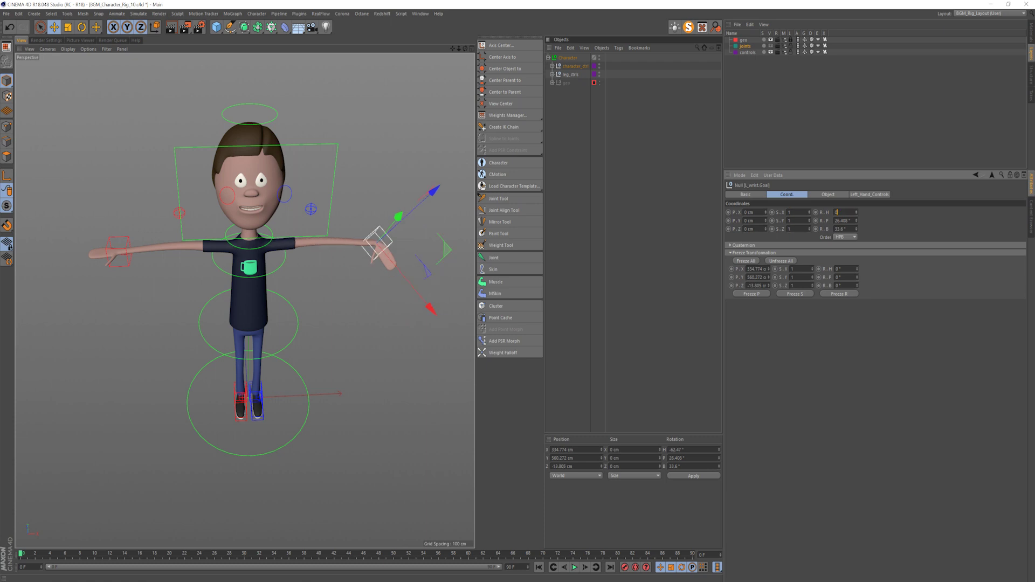
key("Tab")
type("0")
key("Tab")
type("0")
key("Return")
- Open the character's mouth using the mouth settings of the head control above the character
left_click_drag(252, 195, 269, 198, "alt")
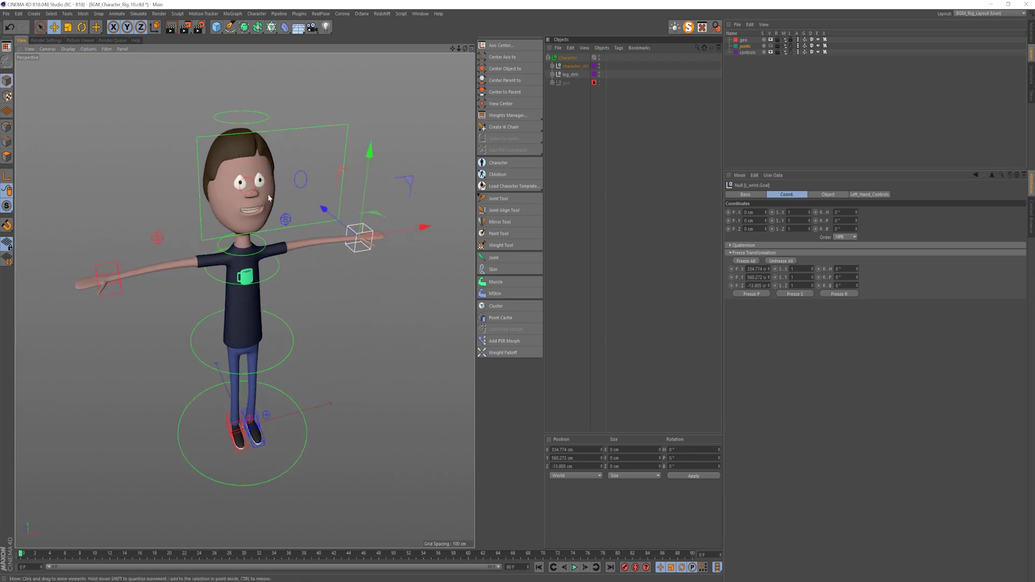
left_click(241, 122)
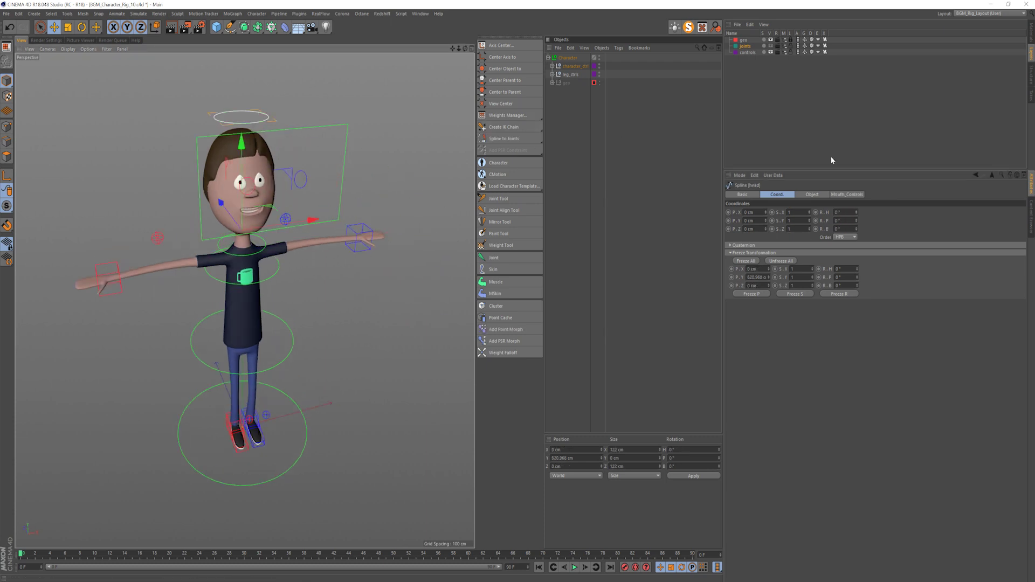
left_click(847, 194)
left_click_drag(931, 215, 1018, 216)
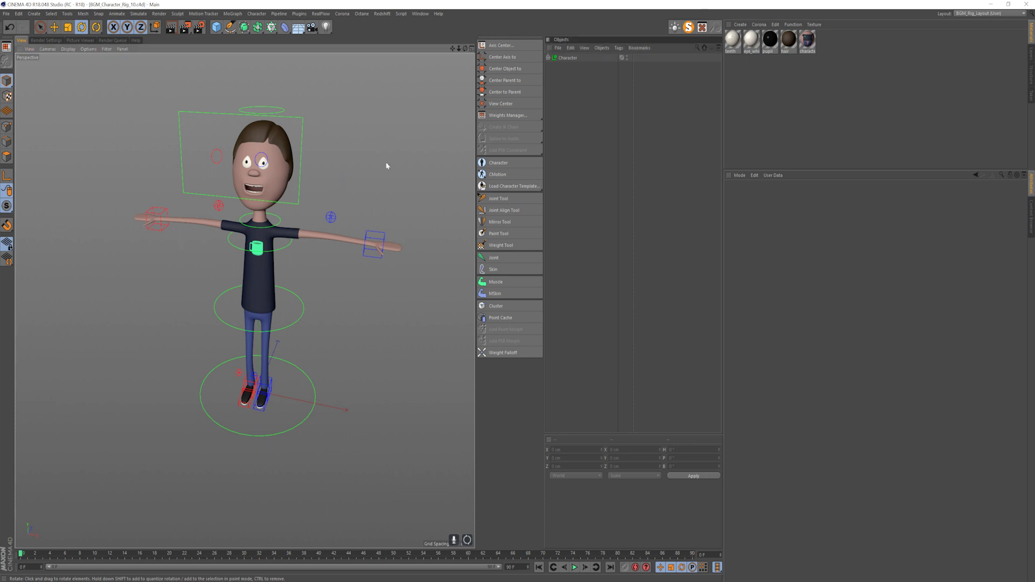
- Add a Constraint tag to eyes_subD with a Parent constraint and Maintain Original enabled
left_click(548, 57)
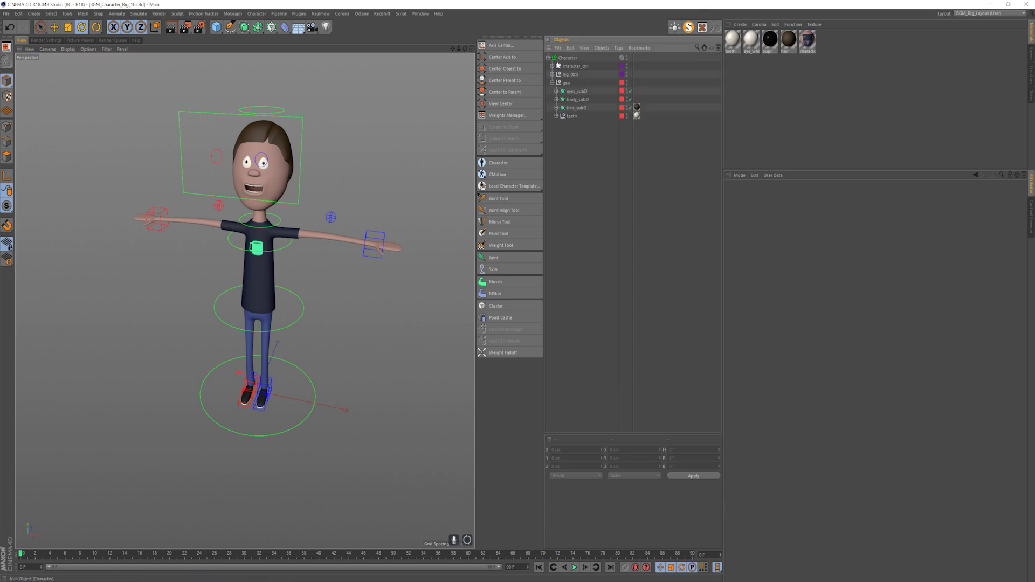
right_click(575, 91)
mouse_move(618, 117)
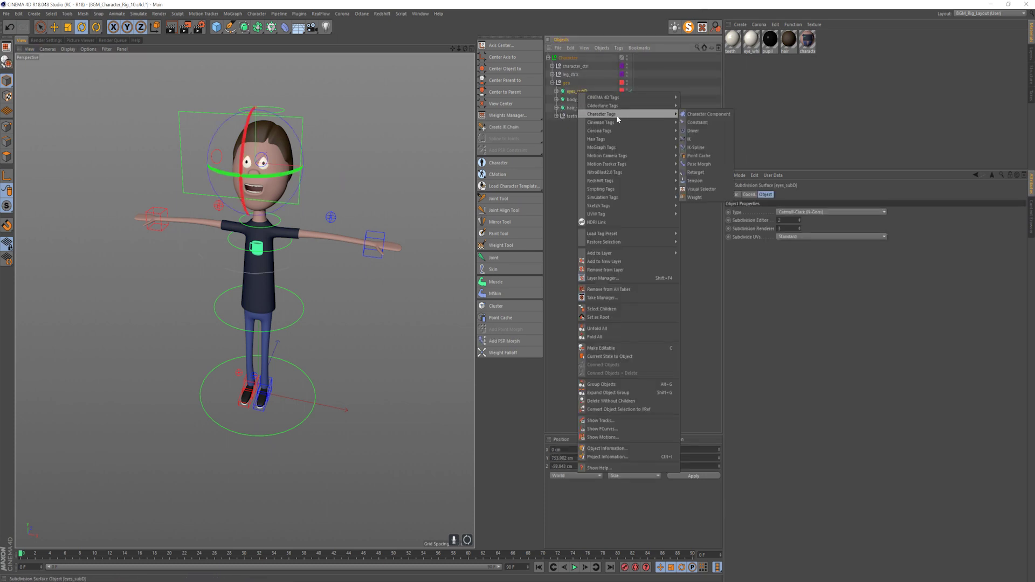
left_click(698, 123)
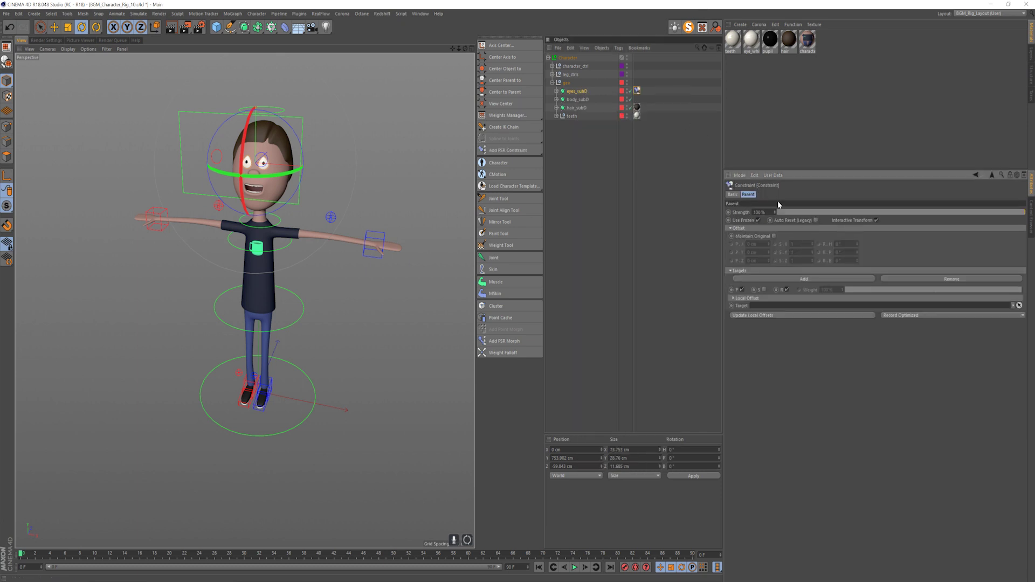
left_click(775, 236)
left_click(733, 194)
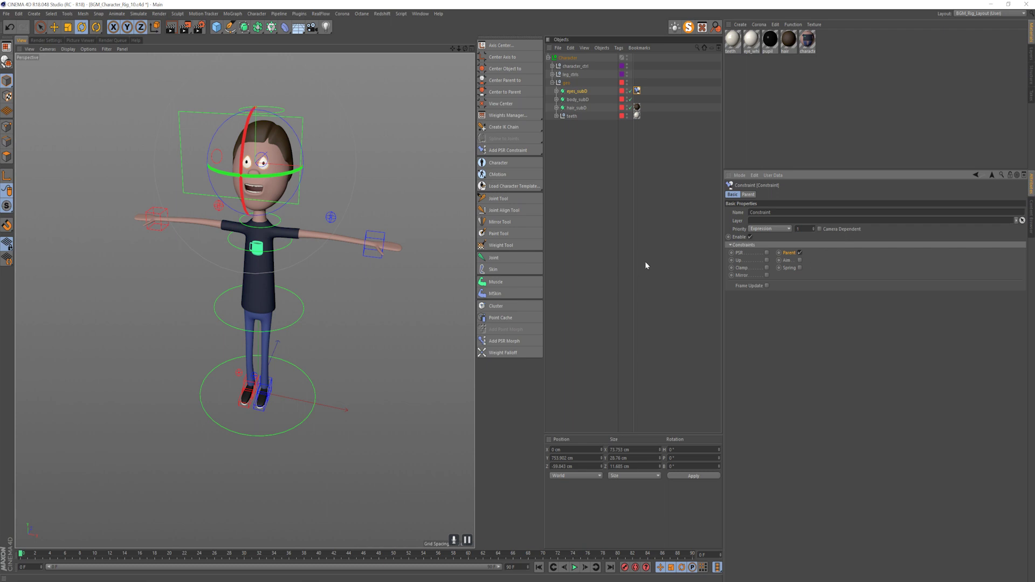
left_click(748, 194)
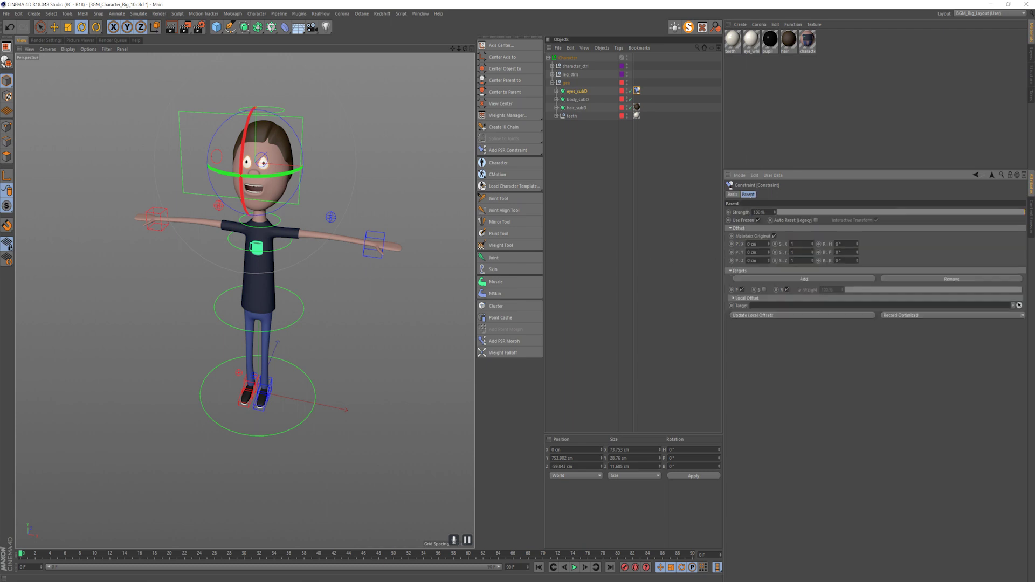
- Expand the character_ctrl hierarchy and assign the head joint as the target of the eyes' Parent constraint
left_click(552, 66, "ctrl")
scroll(600, 291, "down", 4)
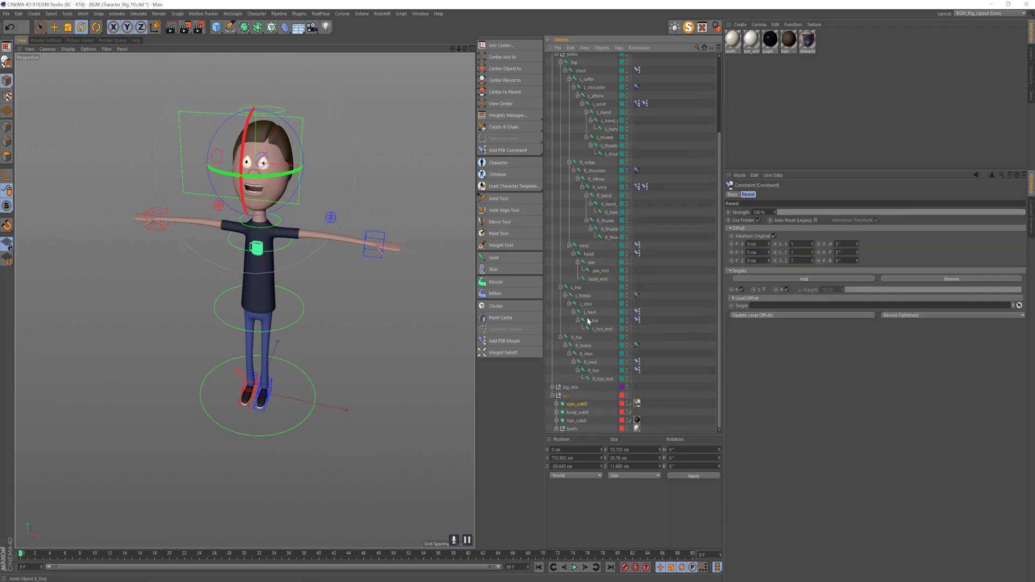
left_click_drag(759, 312, 762, 306)
left_click(768, 135)
- Test the rig by lowering and rotating character_ctrl, undo the rotation and refresh the pose
left_click(297, 326)
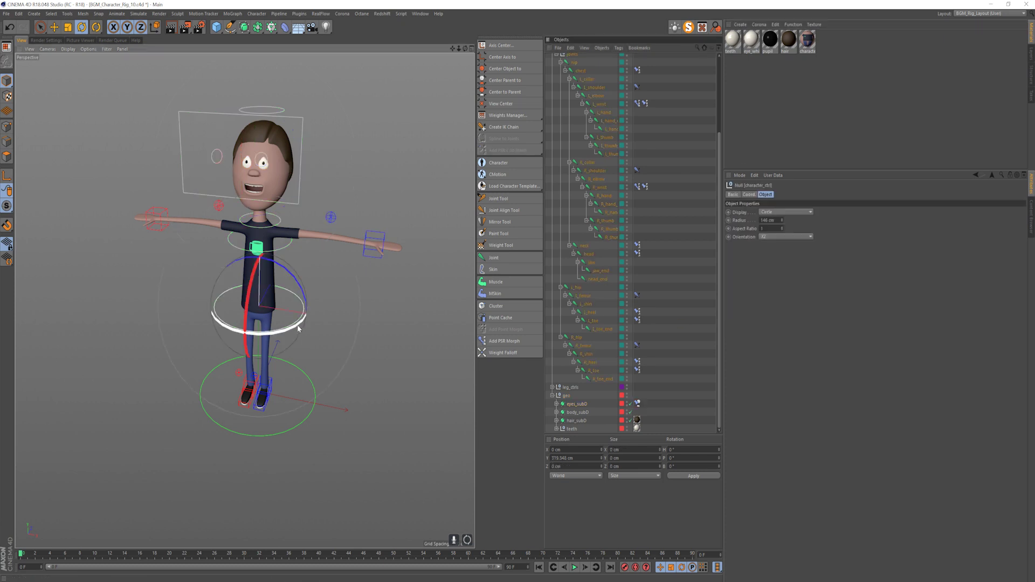
key("e")
mouse_move(270, 261)
left_mouse_down()
mouse_move(250, 315)
mouse_move(239, 295)
mouse_move(256, 283)
mouse_move(267, 299)
mouse_move(261, 289)
mouse_move(298, 302)
mouse_move(265, 271)
left_mouse_up()
key("r")
key("ctrl+z")
key("ctrl+z")
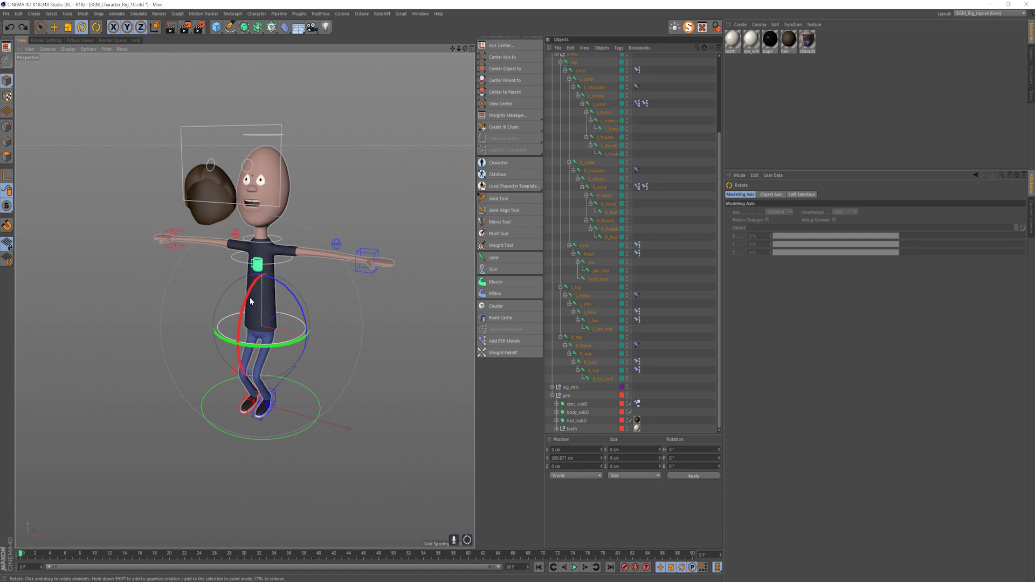
key("f")
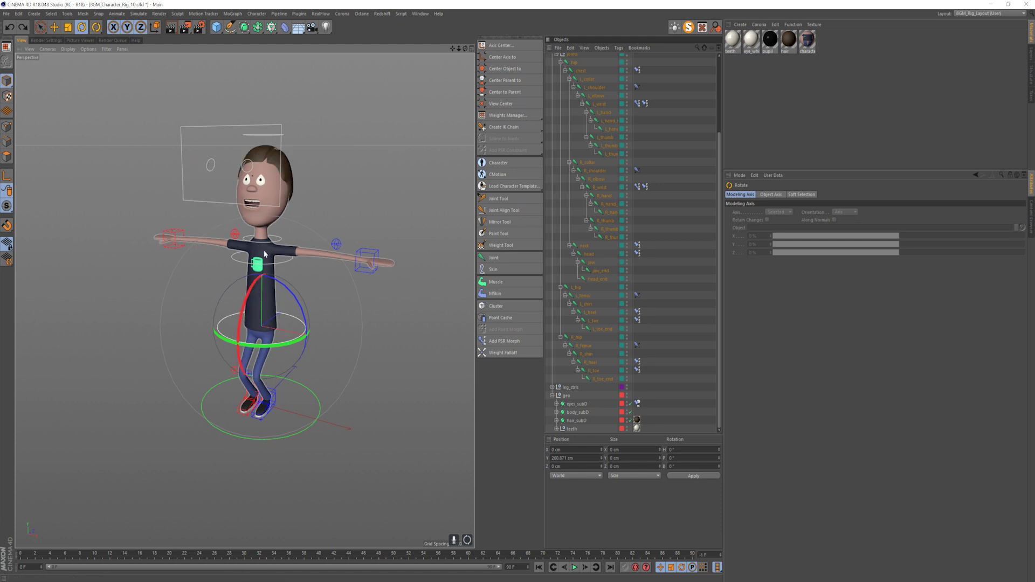
- Reselect the character_ctrl ring around the hips with the Move tool and open its coordinates
left_click_drag(352, 270, 353, 282, "alt")
key("e")
left_click(319, 371)
left_click(289, 339)
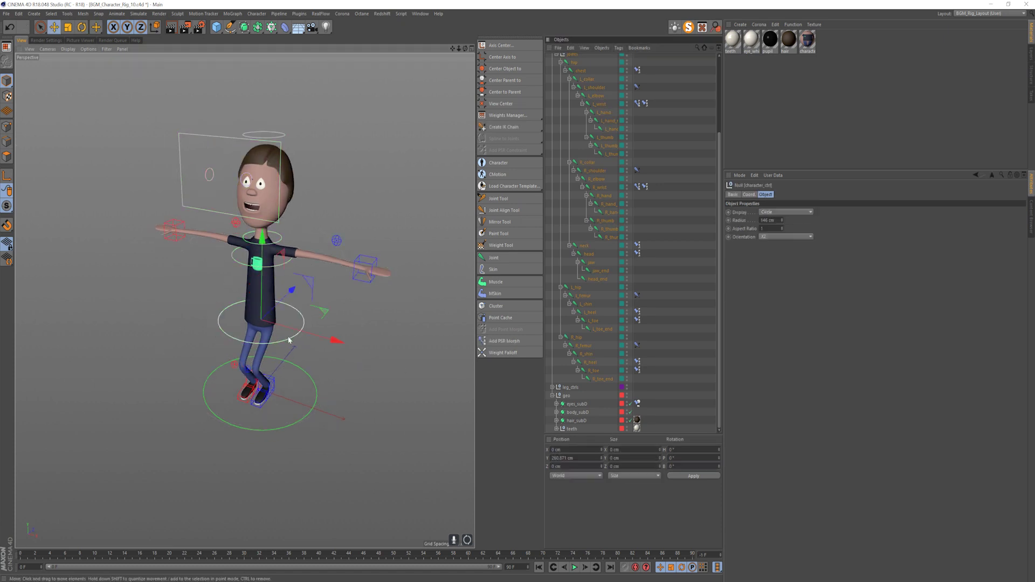
left_click(754, 194)
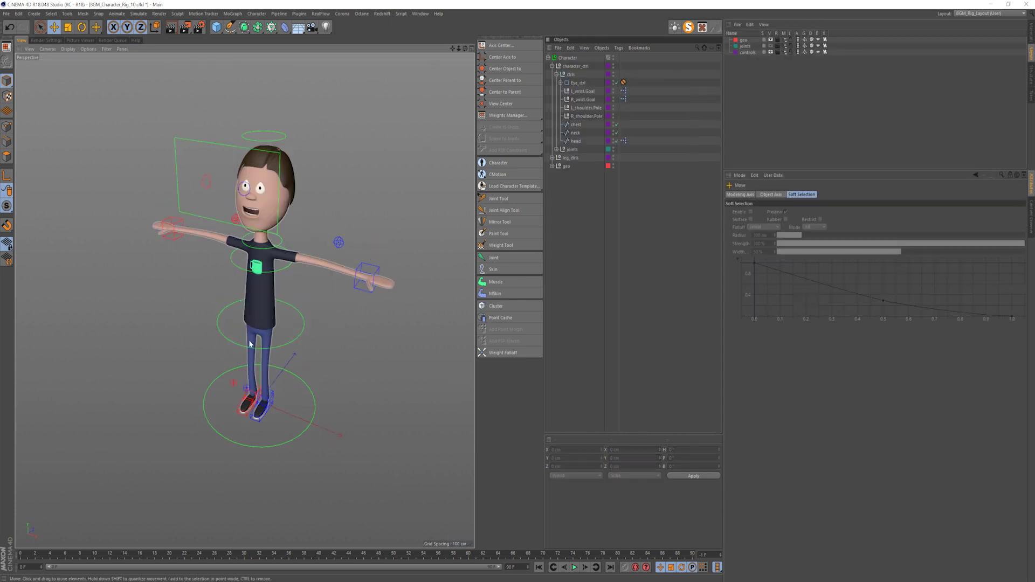
- Nest the head spline under the neck spline and the neck spline under the chest spline
left_click(566, 132)
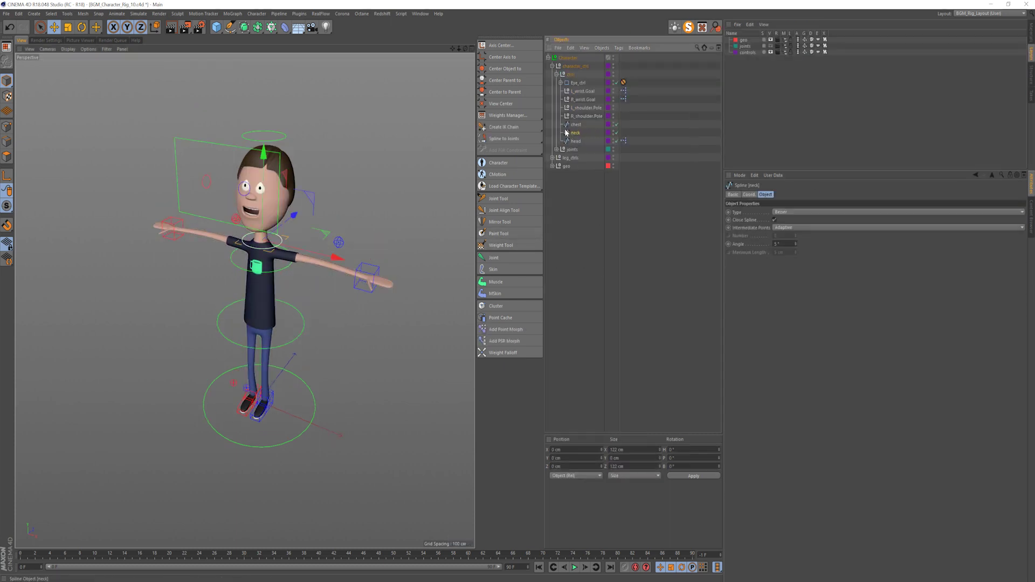
left_click_drag(576, 129, 580, 133)
left_click(579, 132)
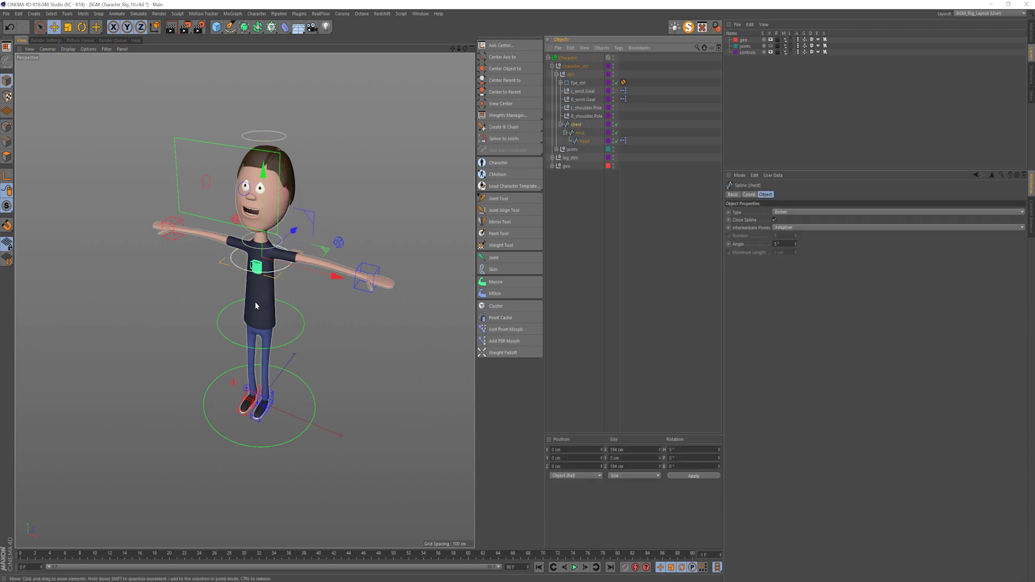
- Test rotating the nested chest control, undo the rotation and select the neck control
key("r")
mouse_move(245, 240)
left_mouse_down()
mouse_move(243, 215)
mouse_move(239, 231)
left_mouse_up()
key("ctrl+z")
left_click(580, 133)
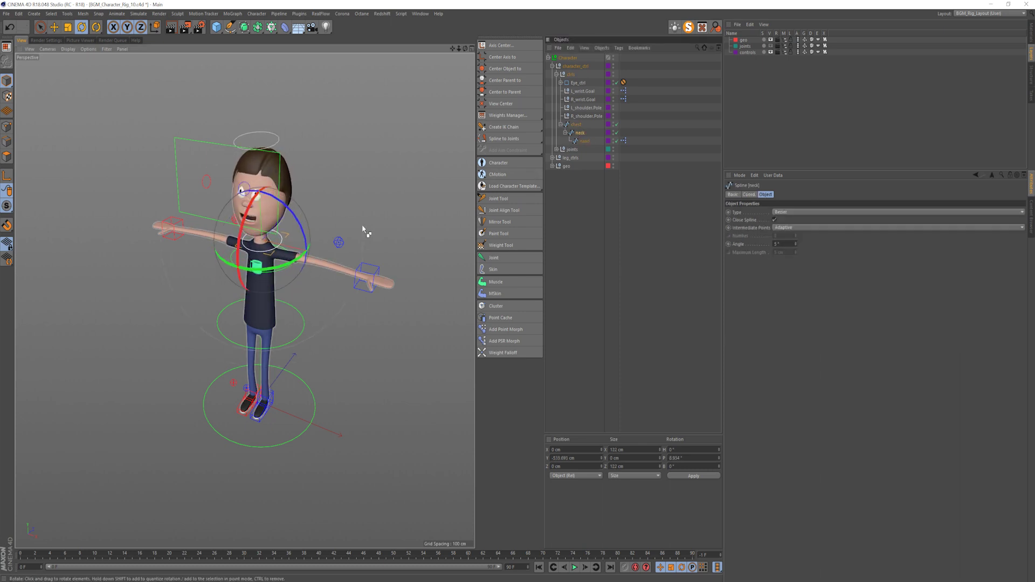